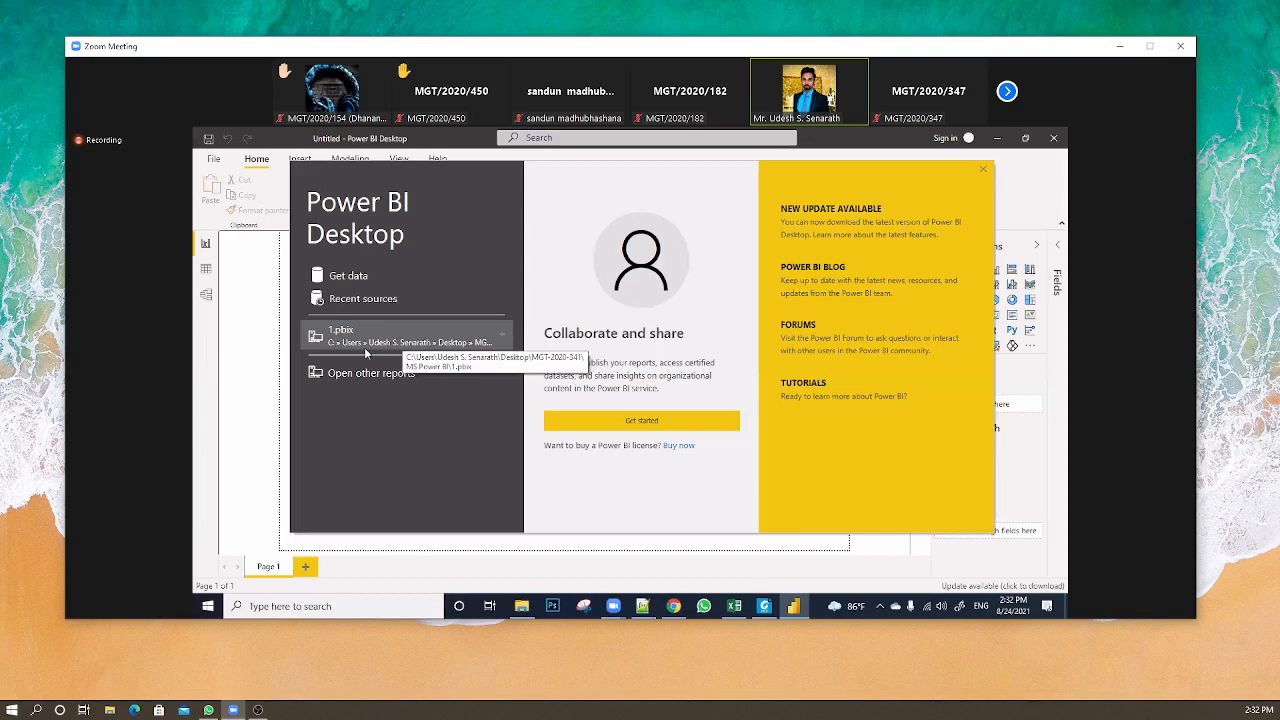
Open the Get Data dialog and look through the complete list of available data source connectors
{"action": "left_click", "coordinate": [347, 274]}
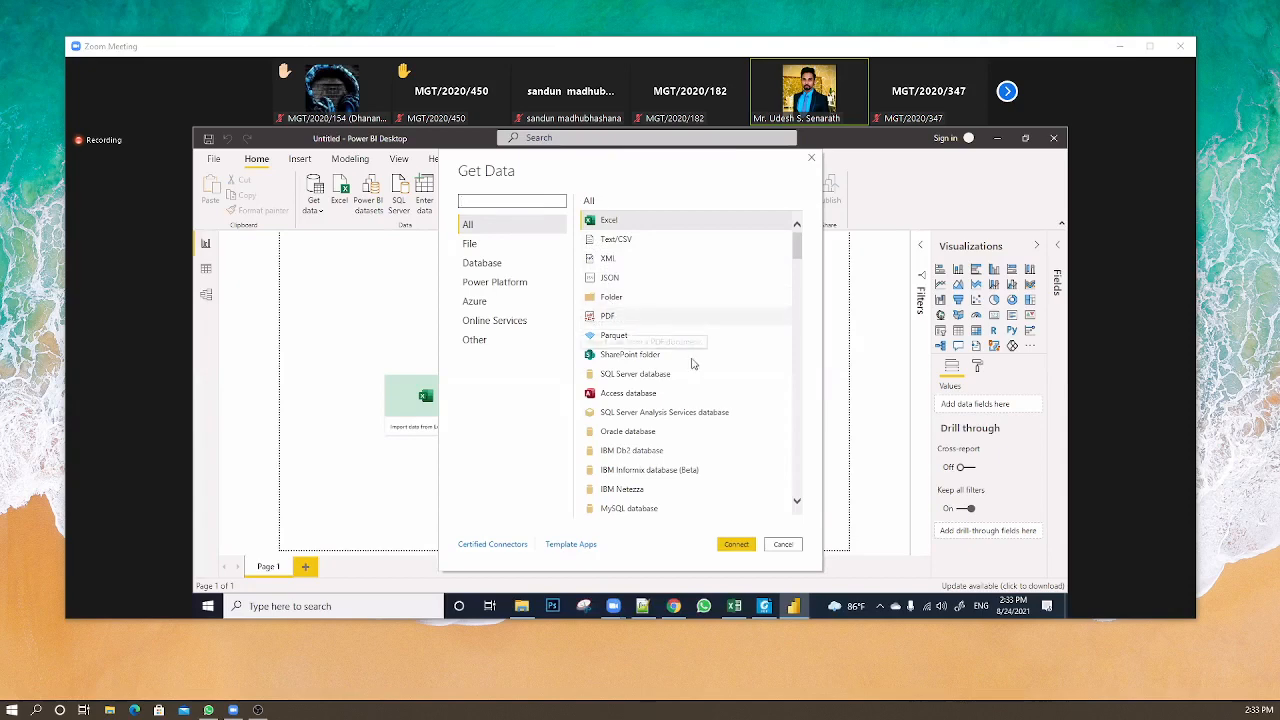
{"action": "scroll", "coordinate": [640, 395], "scroll_direction": "down", "scroll_amount": 1}
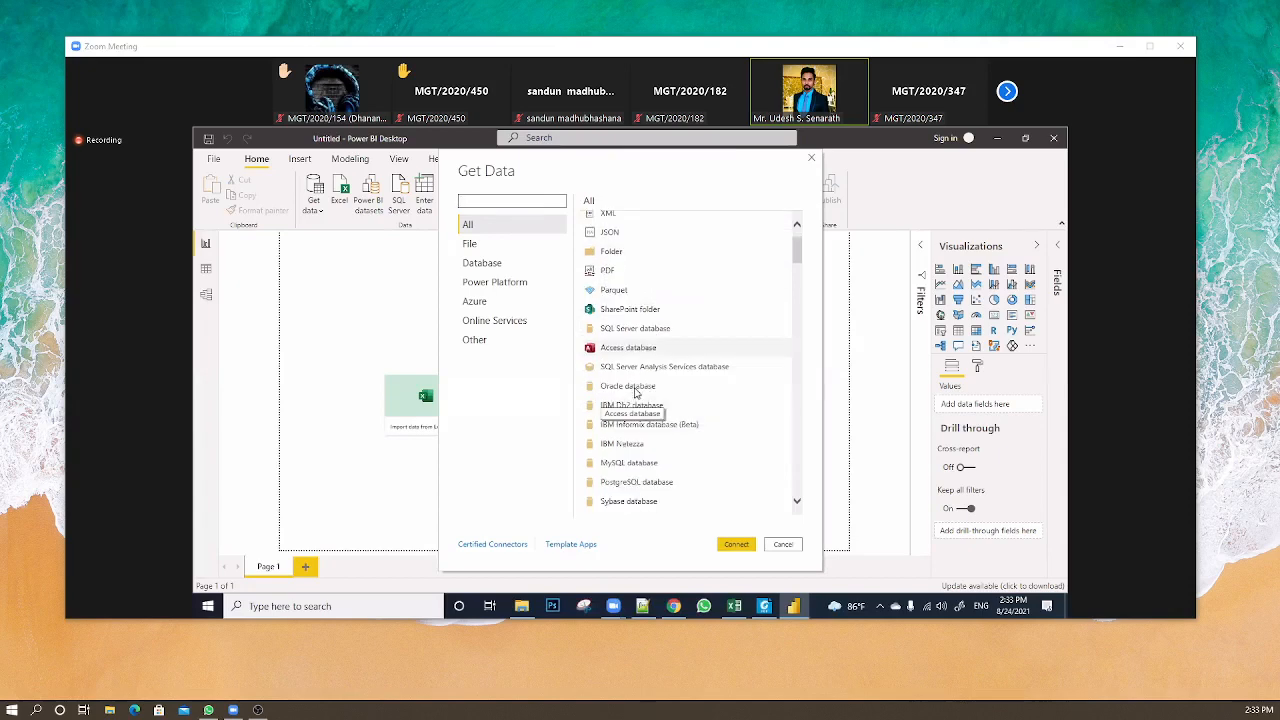
{"action": "scroll", "coordinate": [634, 393], "scroll_direction": "down", "scroll_amount": 15}
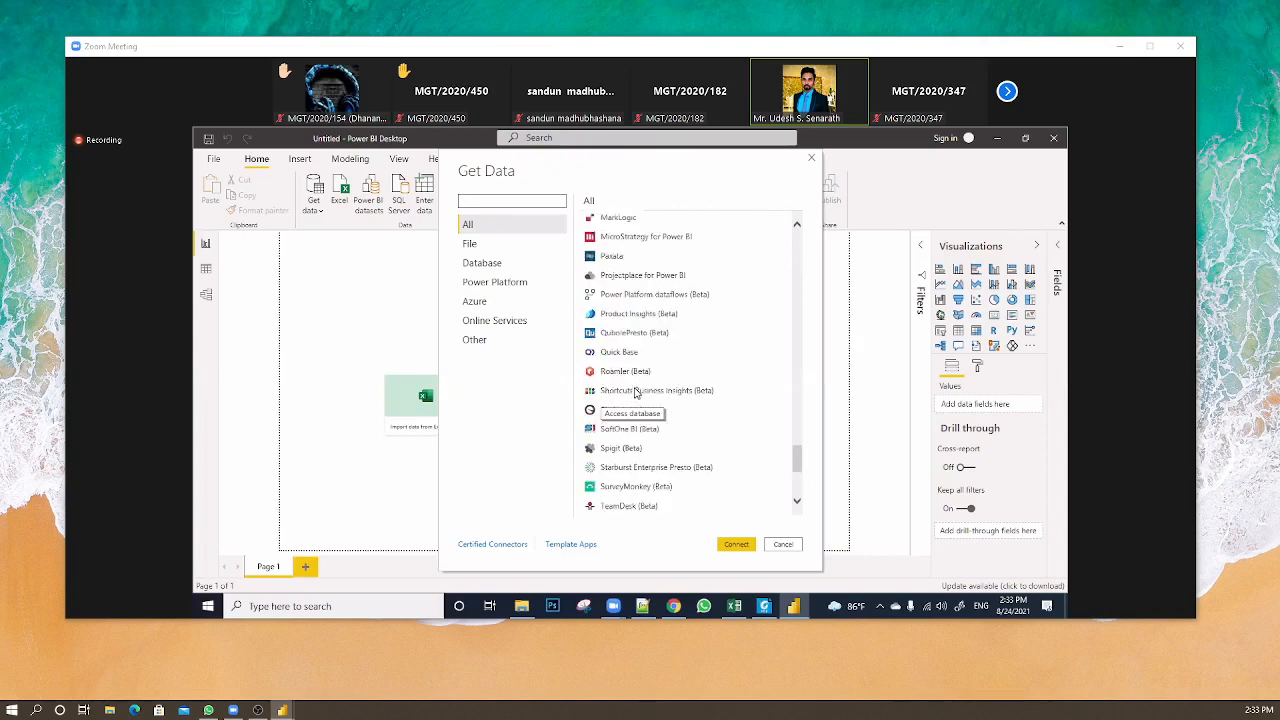
{"action": "scroll", "coordinate": [634, 393], "scroll_direction": "down", "scroll_amount": 6}
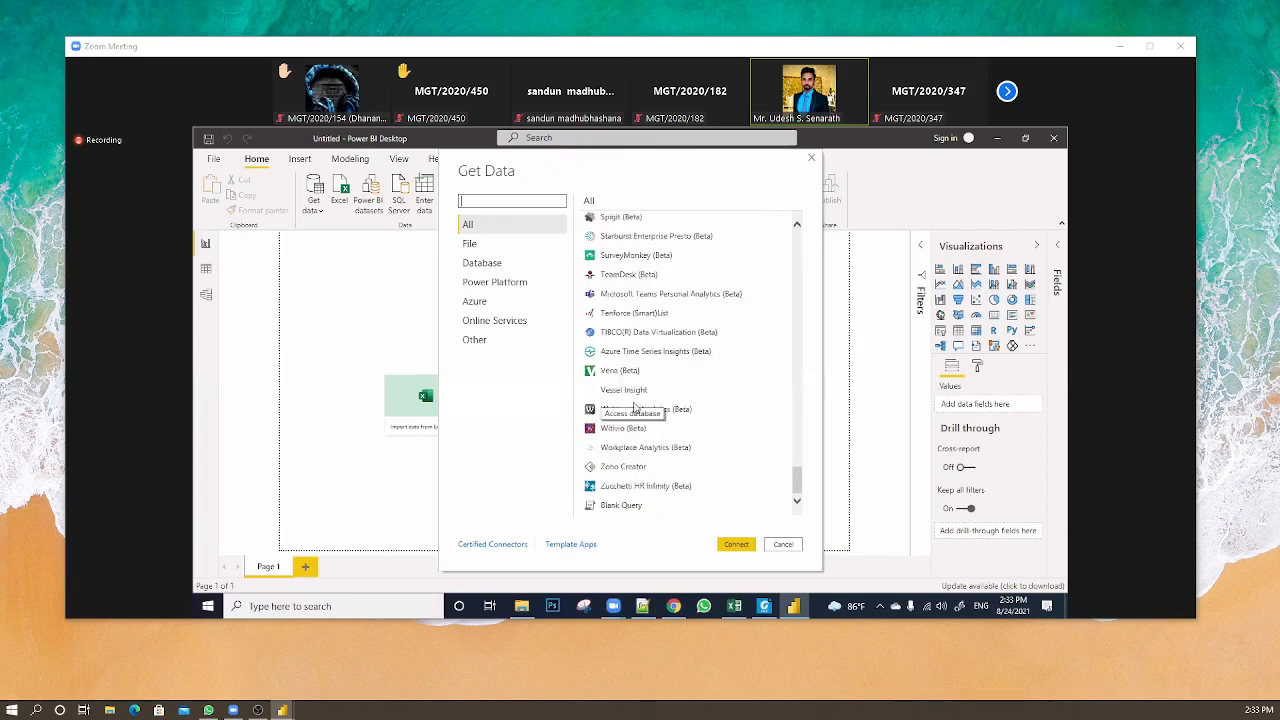
{"action": "scroll", "coordinate": [634, 407], "scroll_direction": "up", "scroll_amount": 10}
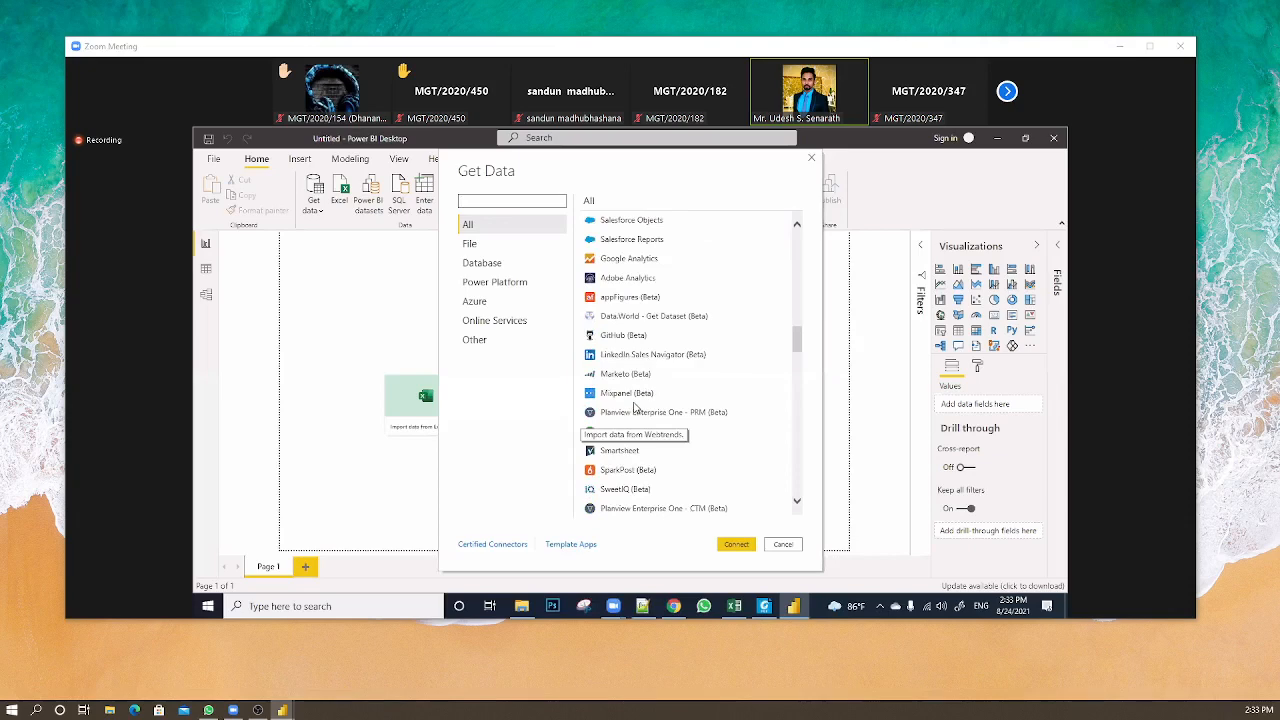
{"action": "scroll", "coordinate": [634, 400], "scroll_direction": "up", "scroll_amount": 8}
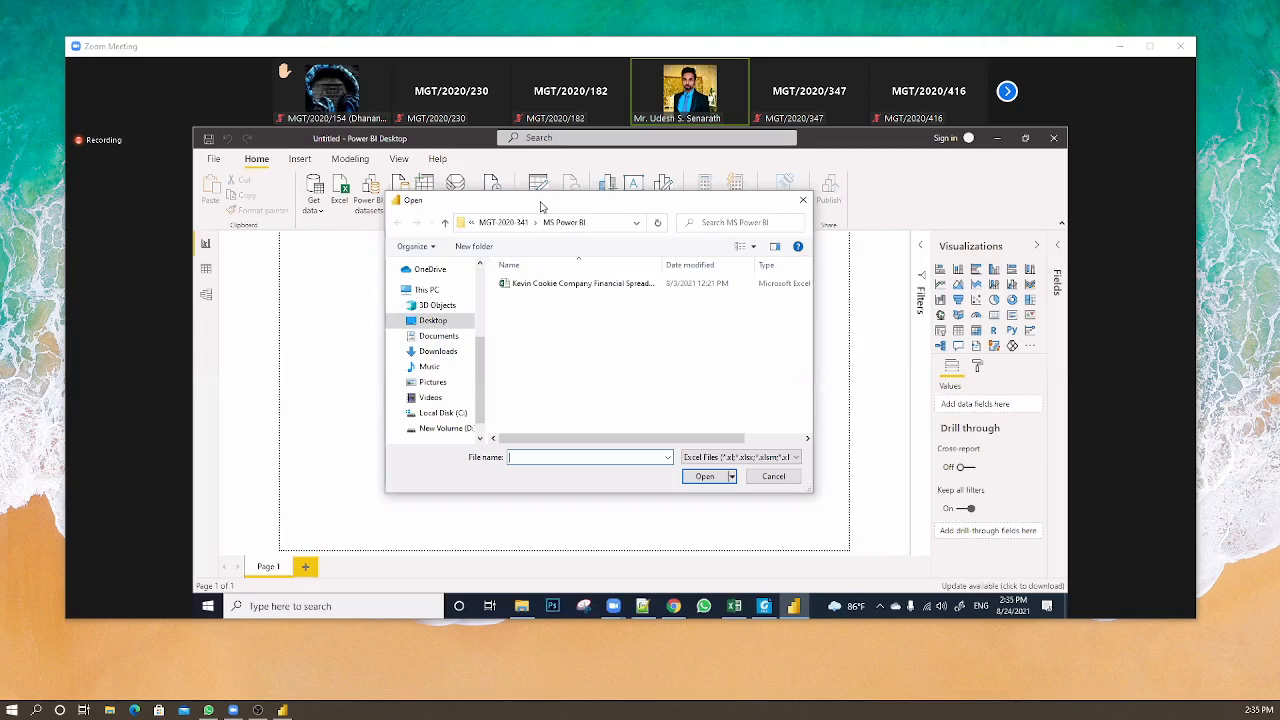
{"action": "left_click_drag", "start_coordinate": [541, 205], "coordinate": [517, 204]}
{"action": "left_click", "coordinate": [411, 338]}
{"action": "left_click", "coordinate": [409, 353]}
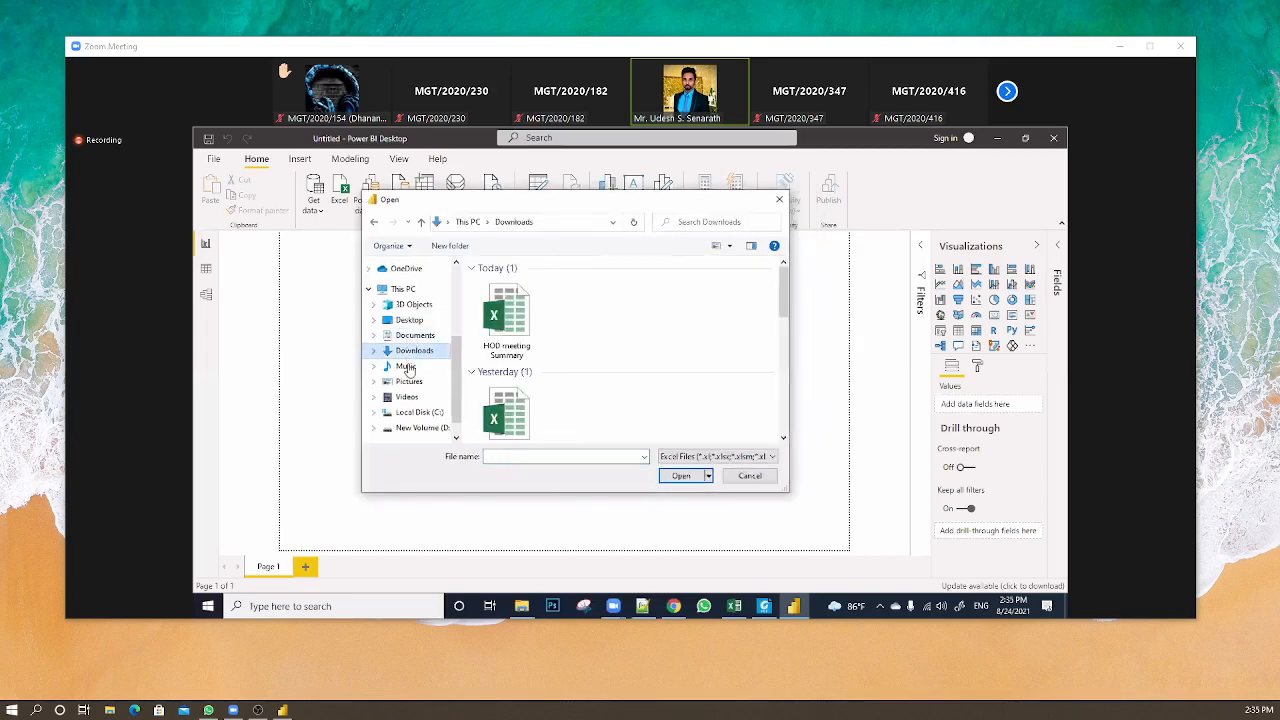
{"action": "left_click", "coordinate": [411, 338]}
{"action": "left_click", "coordinate": [409, 324]}
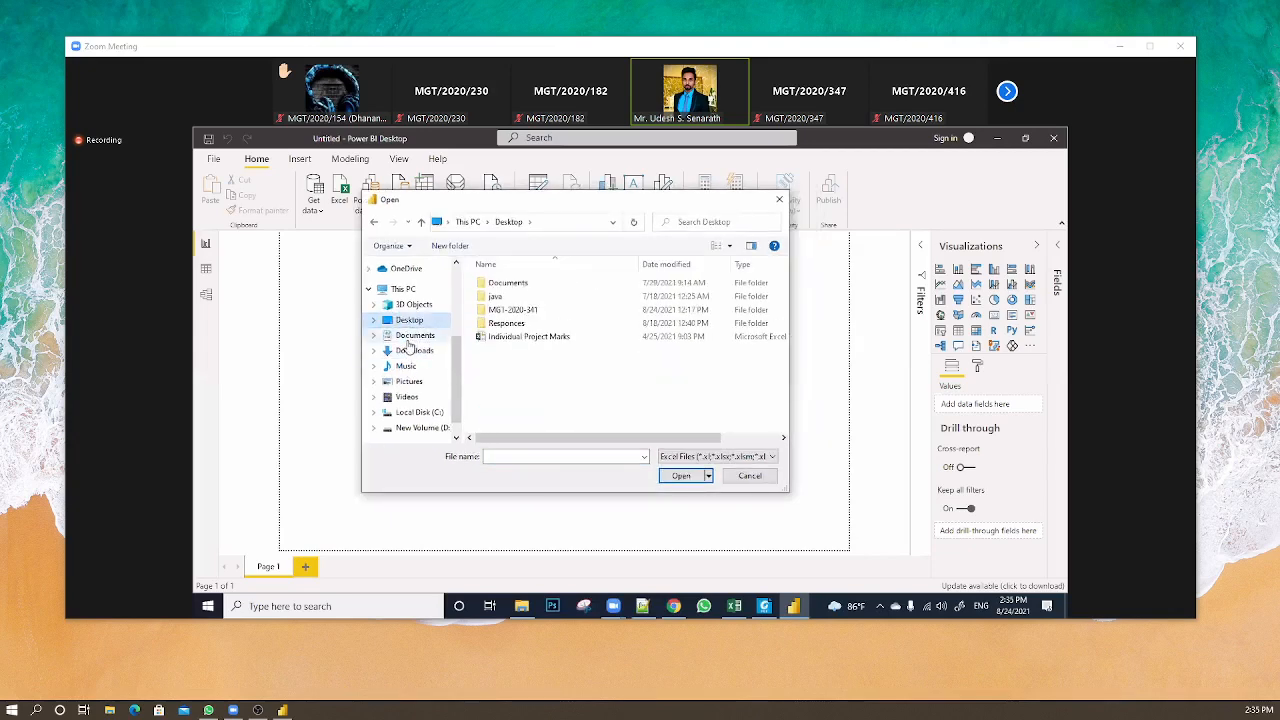
{"action": "left_click", "coordinate": [411, 336]}
{"action": "left_click", "coordinate": [409, 352]}
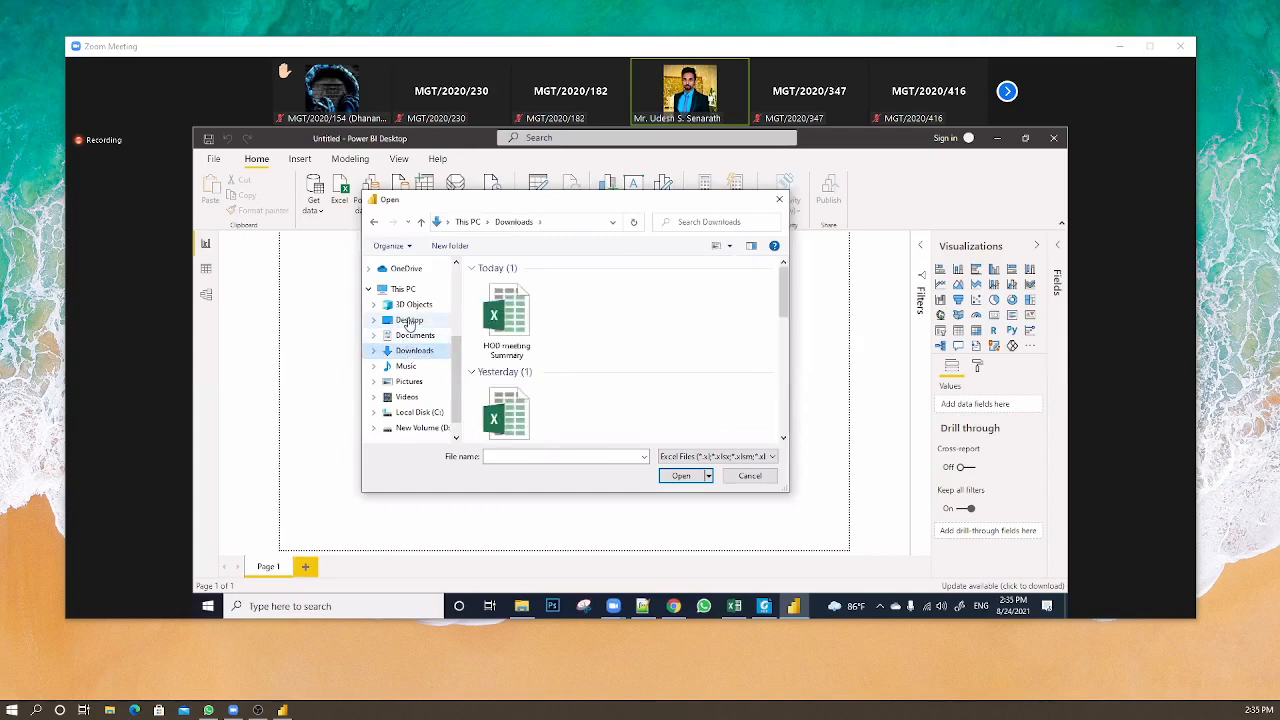
Open the Kevin Cookie Company Financial Spreadsheet workbook from the Desktop folder MGT-2020-341, subfolder MS Power BI
{"action": "left_click", "coordinate": [409, 322]}
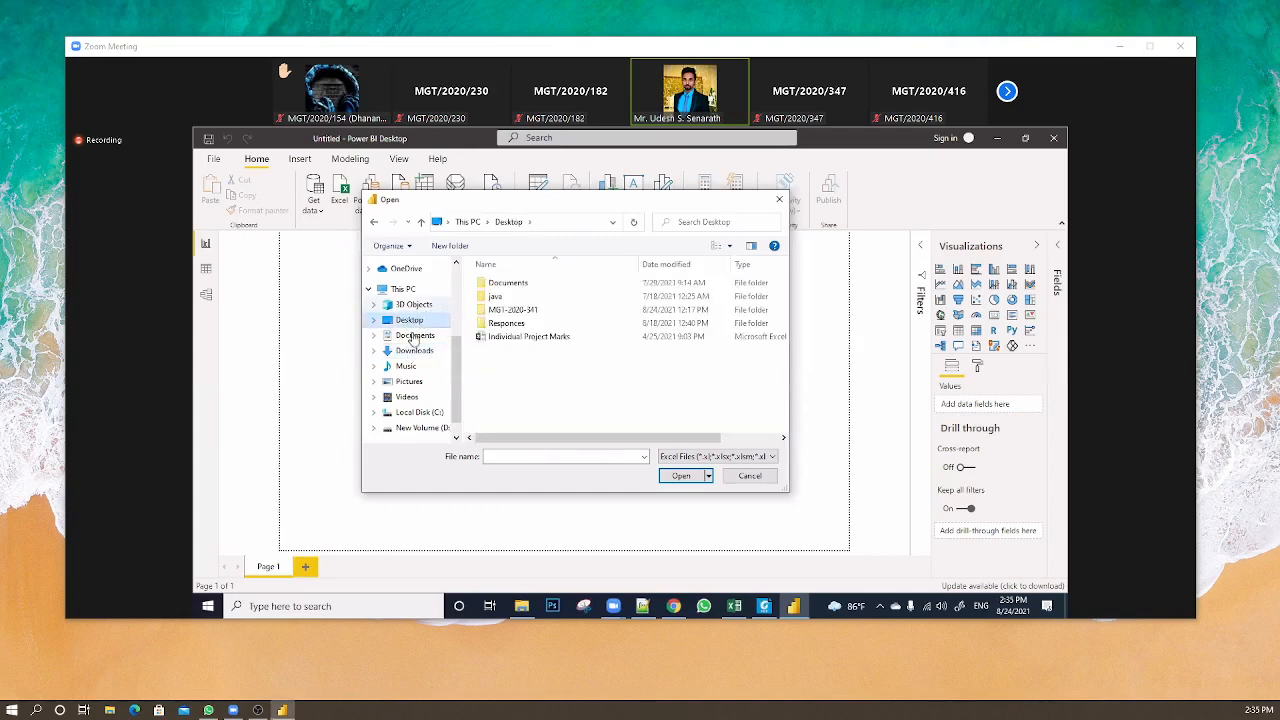
{"action": "double_click", "coordinate": [534, 316]}
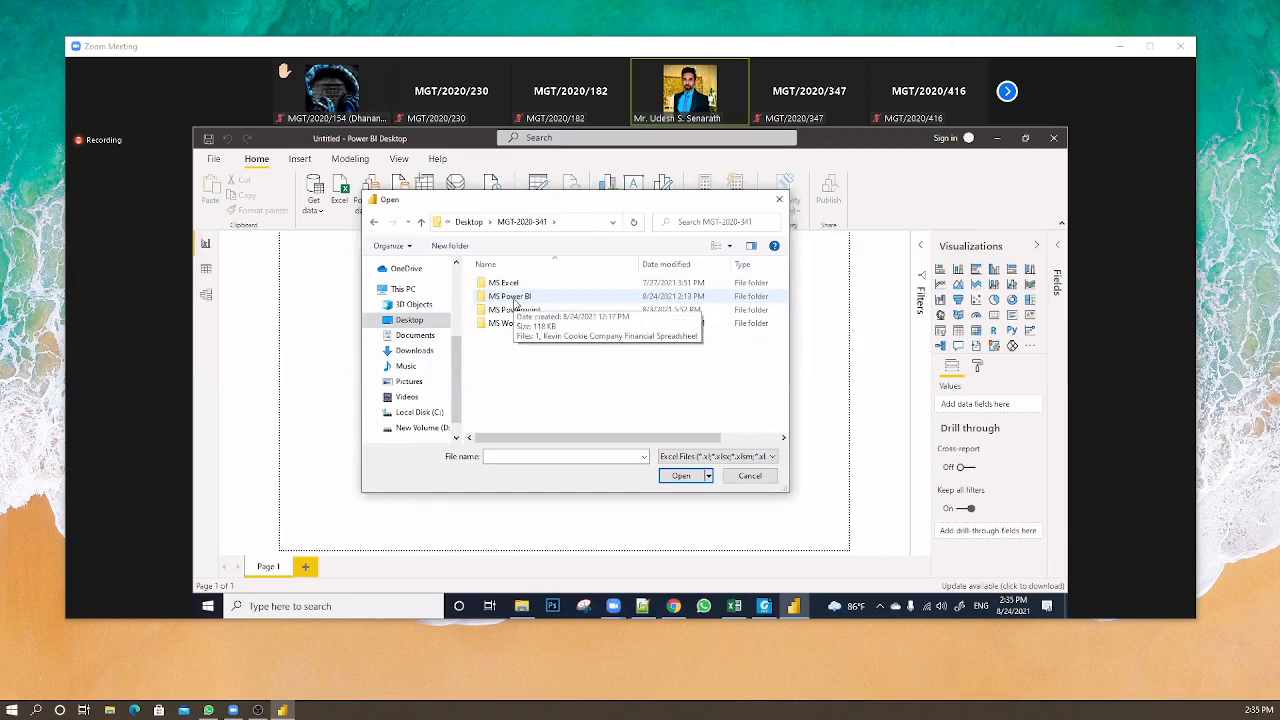
{"action": "double_click", "coordinate": [512, 297]}
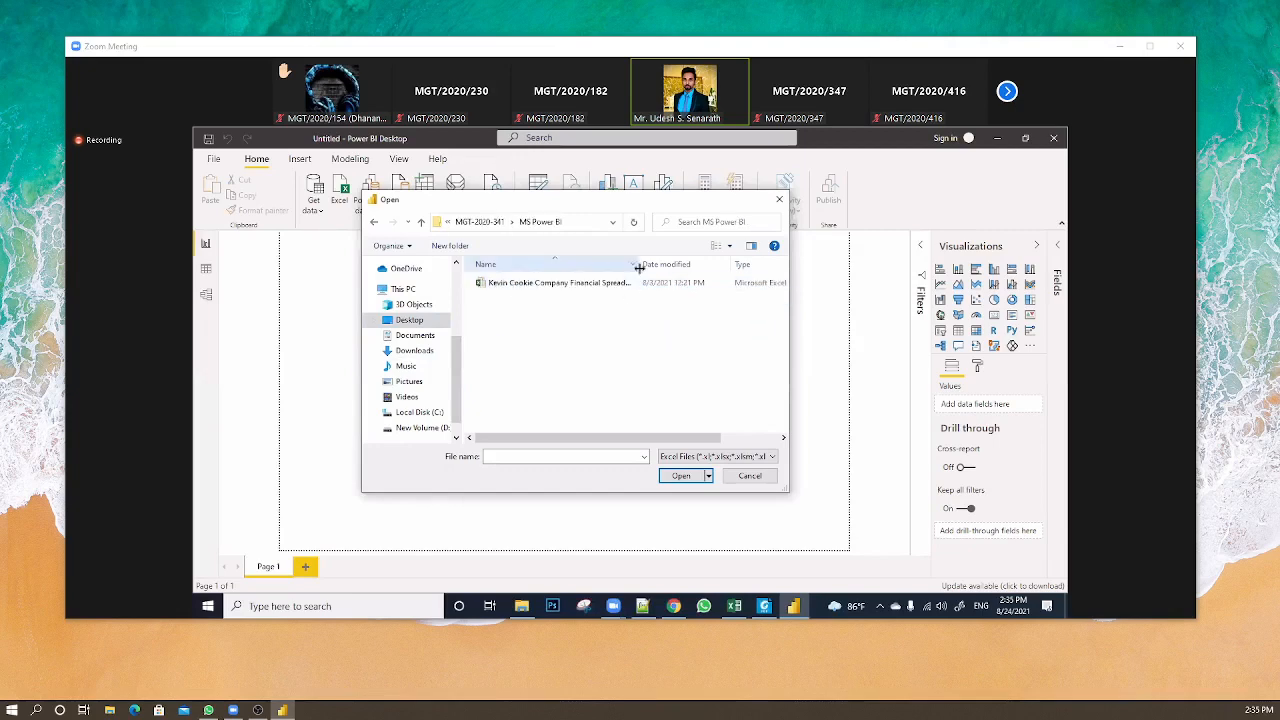
{"action": "left_click_drag", "start_coordinate": [639, 268], "coordinate": [715, 268]}
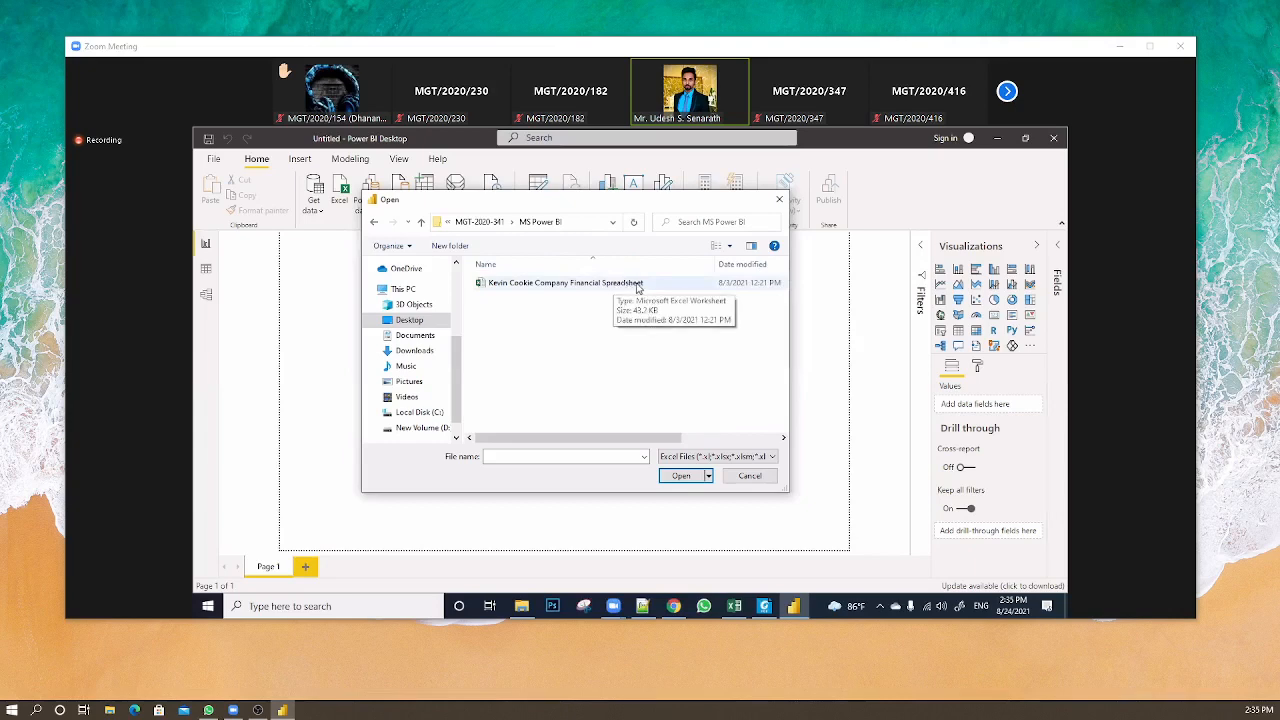
{"action": "left_click", "coordinate": [637, 288]}
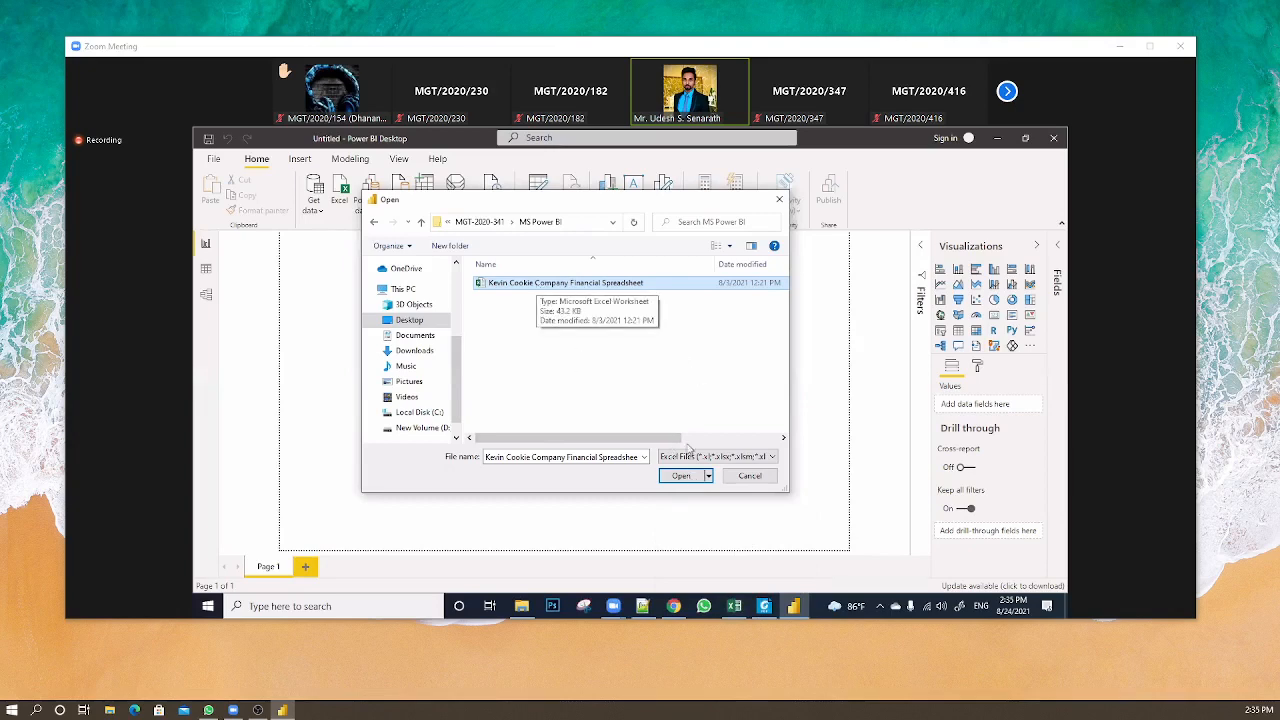
{"action": "left_click", "coordinate": [681, 478]}
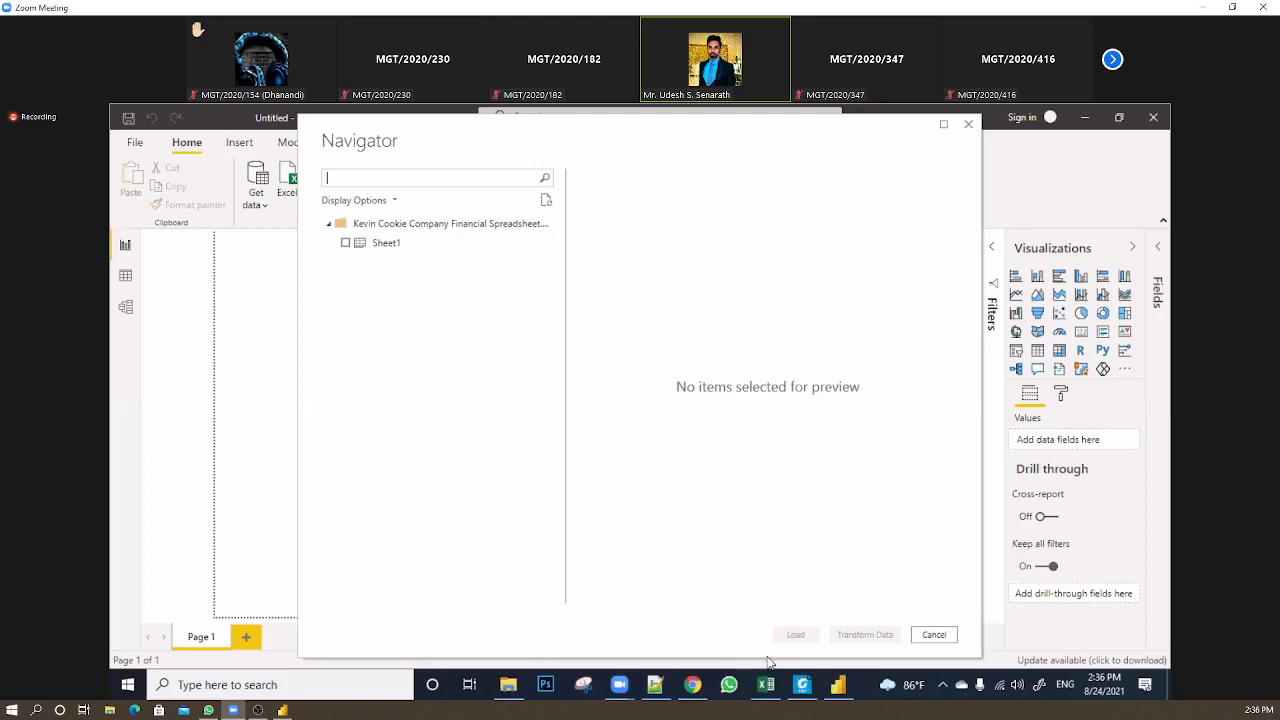
Check the source workbook in Excel, return to the Power BI Navigator, and select Sheet1 to preview its data
{"action": "left_click", "coordinate": [769, 688]}
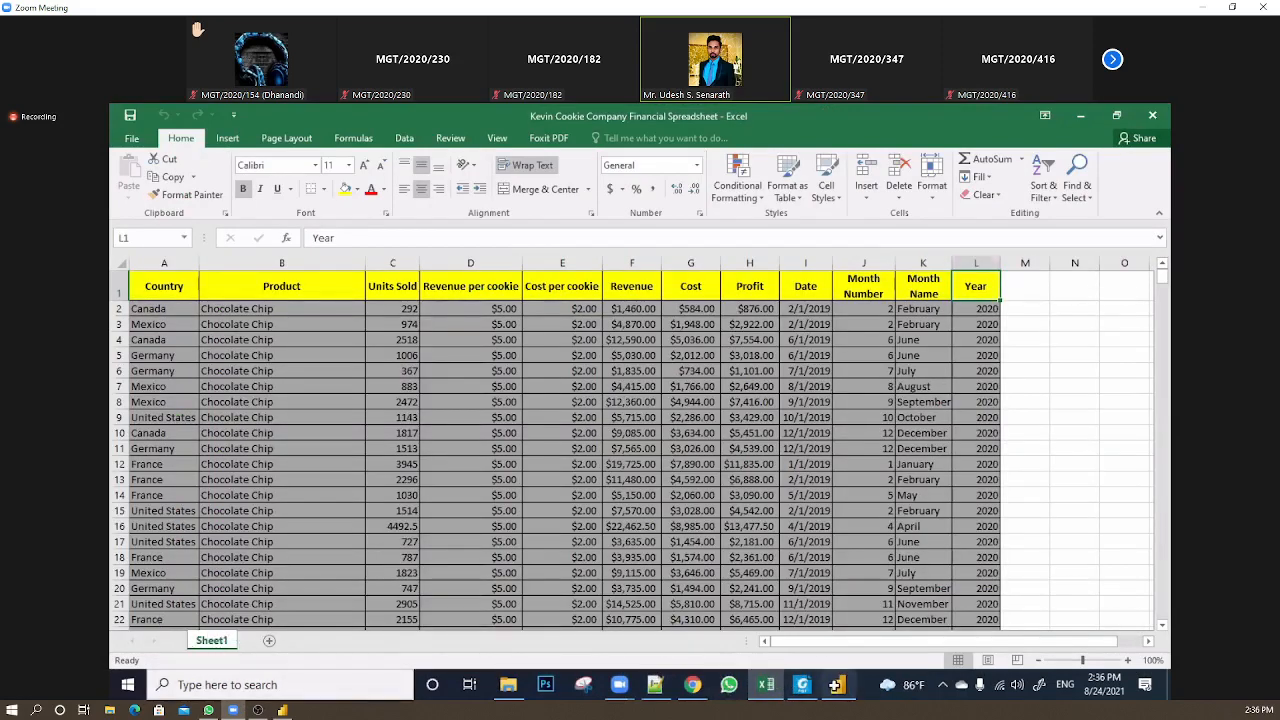
{"action": "left_click", "coordinate": [838, 684]}
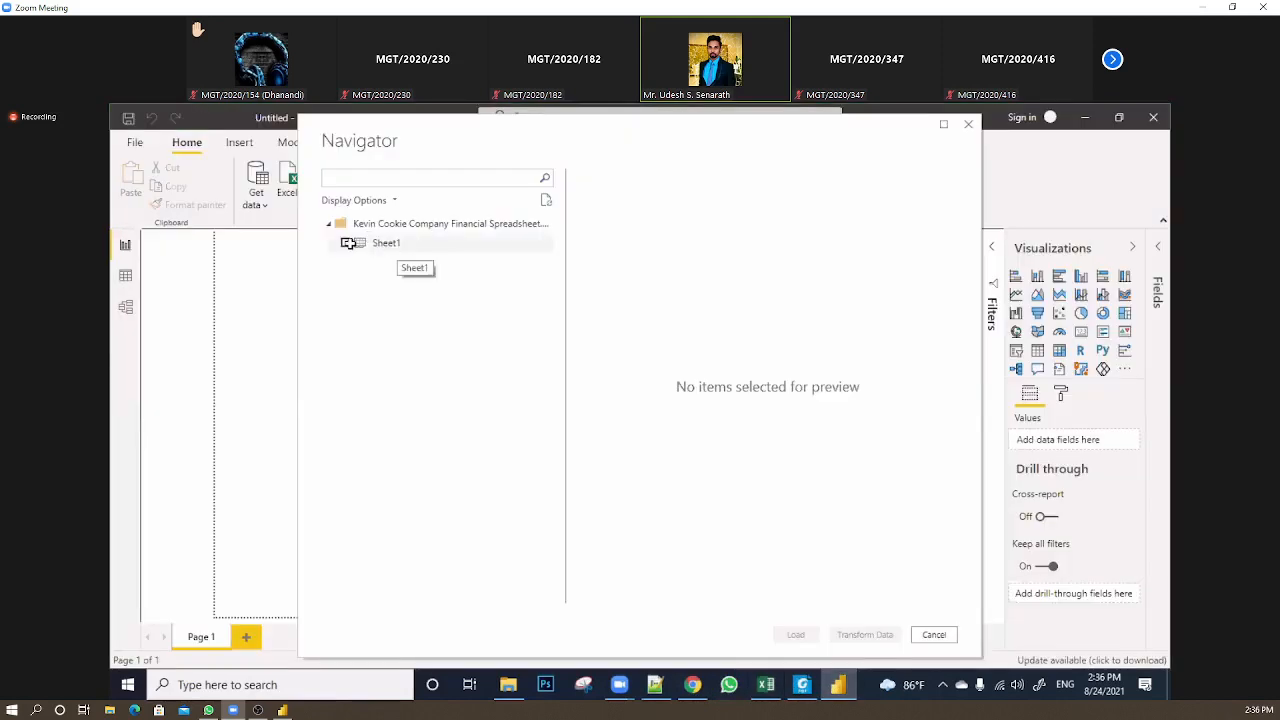
{"action": "left_click", "coordinate": [345, 243]}
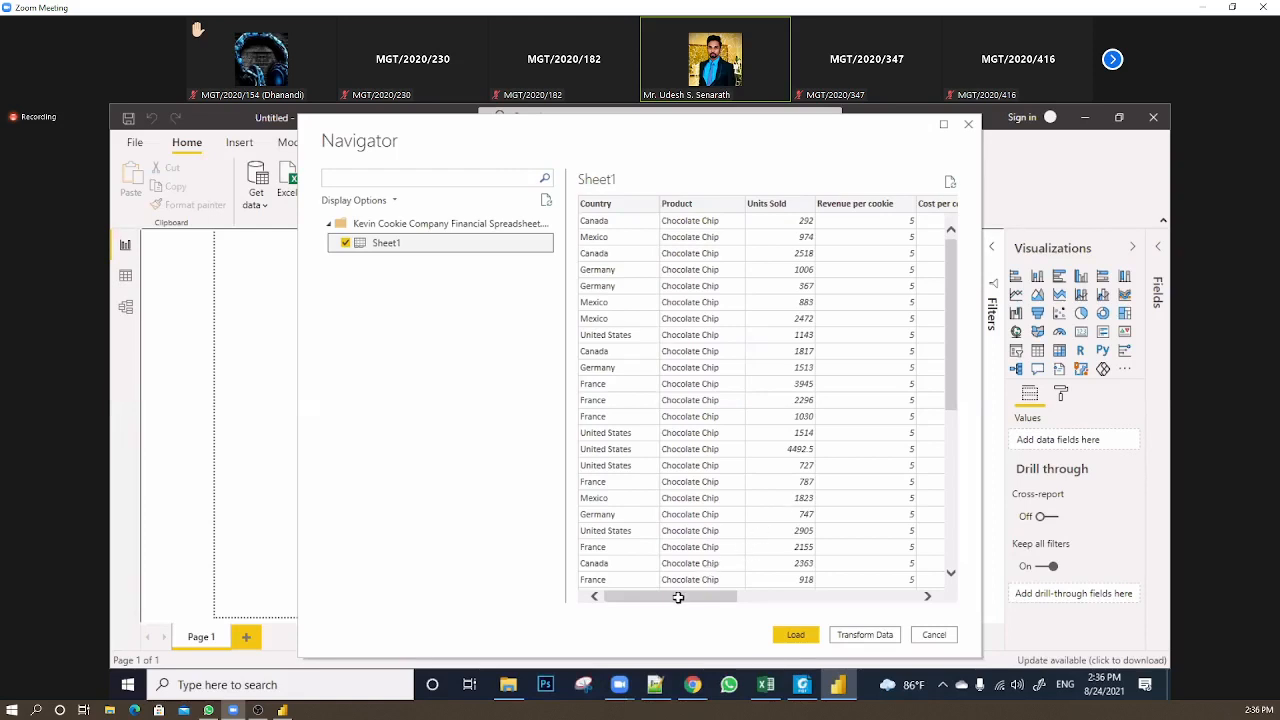
{"action": "left_click_drag", "start_coordinate": [678, 597], "coordinate": [858, 593]}
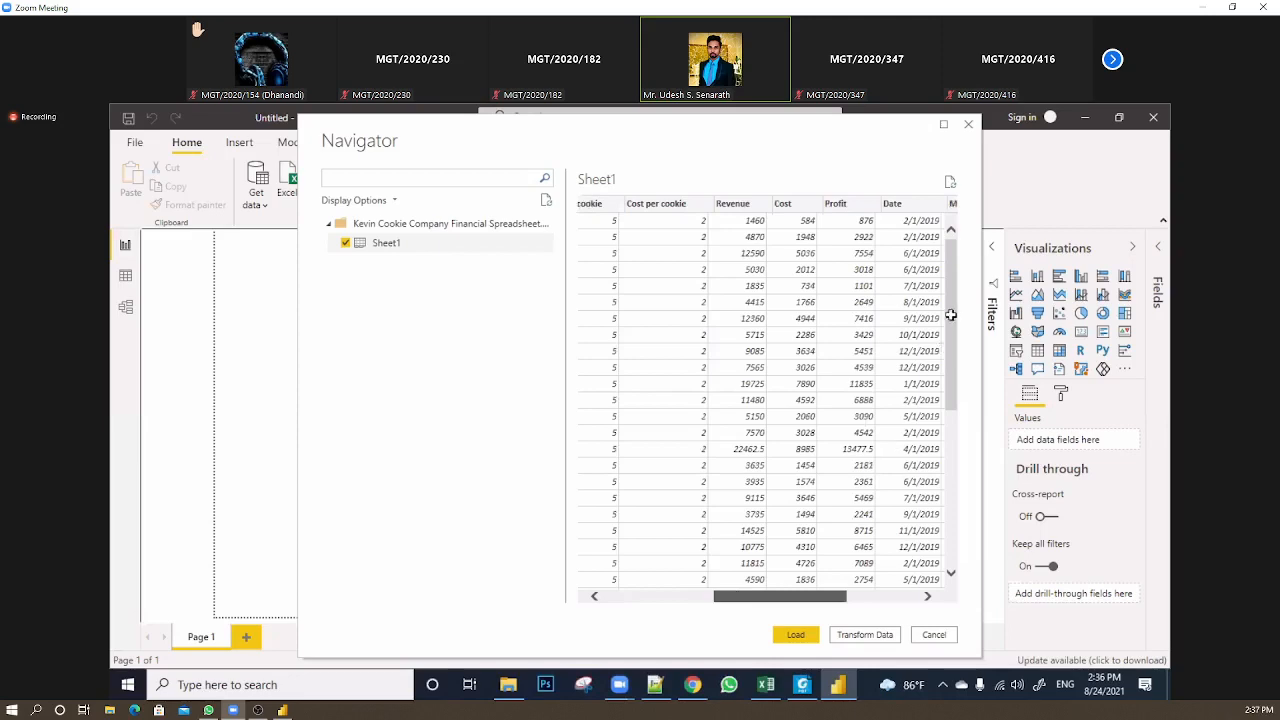
{"action": "left_click_drag", "start_coordinate": [951, 315], "coordinate": [951, 243]}
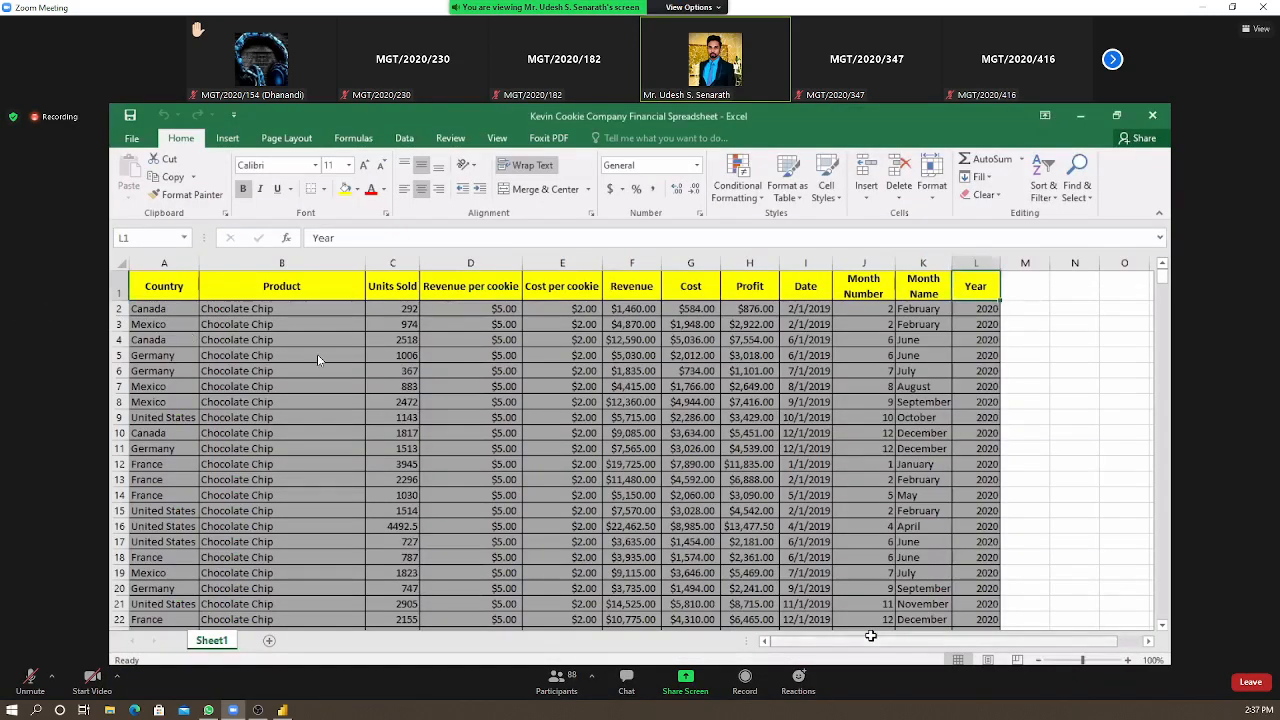
{"action": "double_click", "coordinate": [317, 355]}
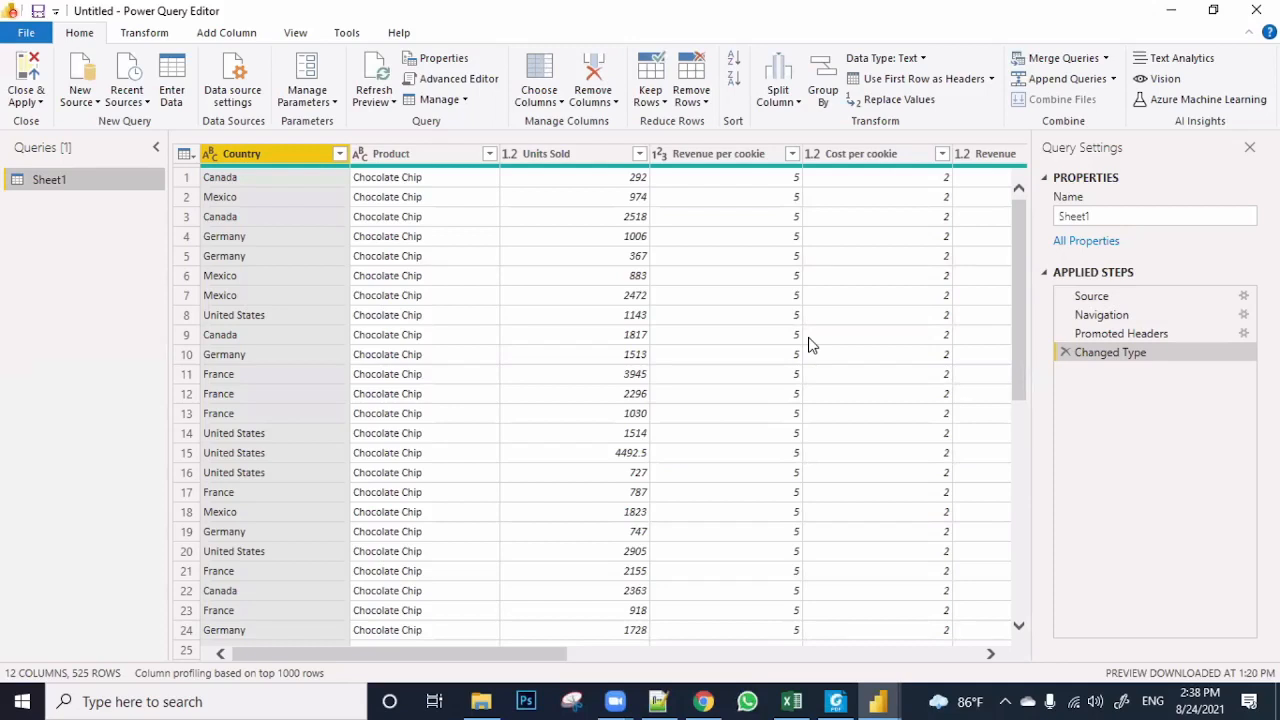
{"action": "double_click", "coordinate": [393, 331]}
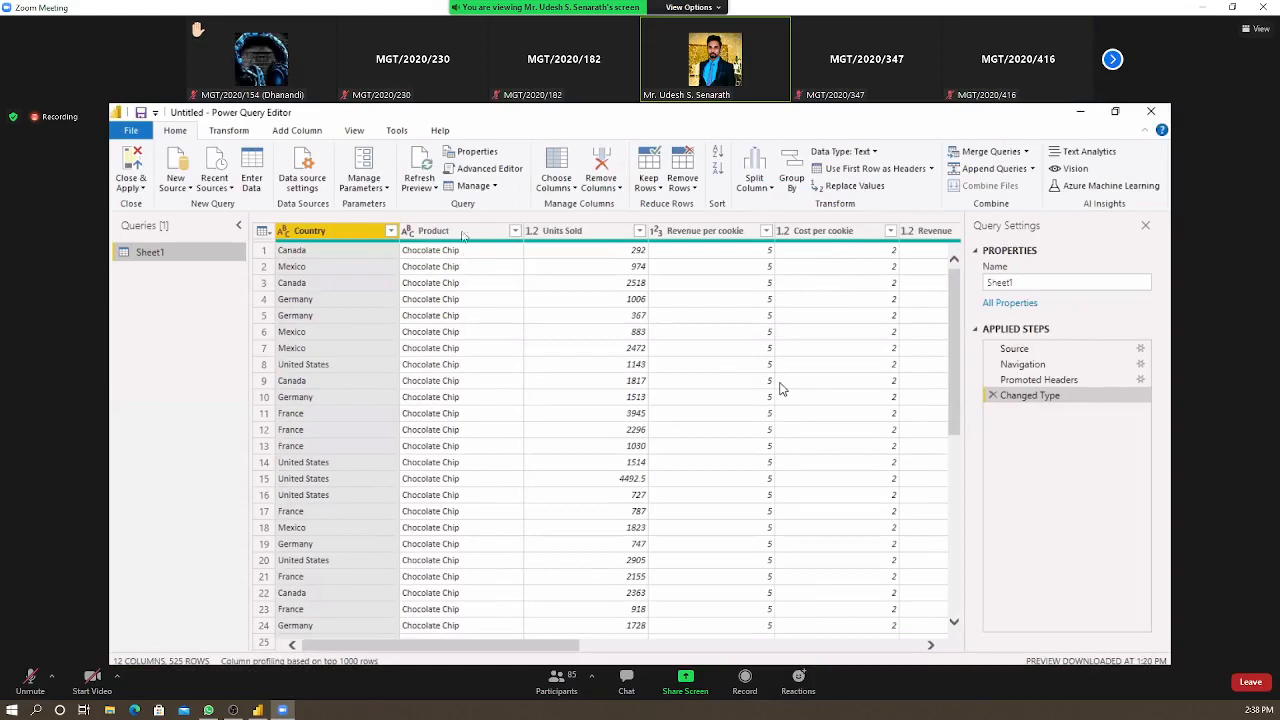
{"action": "left_click_drag", "start_coordinate": [359, 5], "coordinate": [309, 121]}
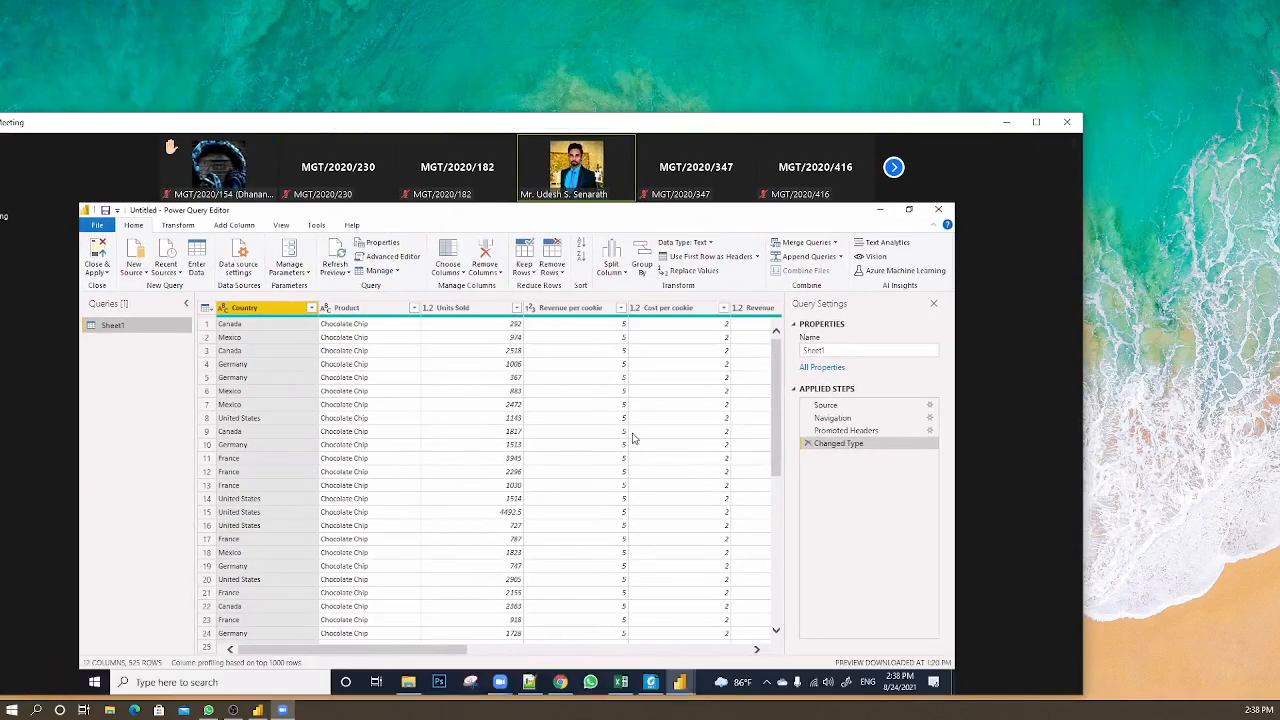
{"action": "key", "text": "alt+Tab"}
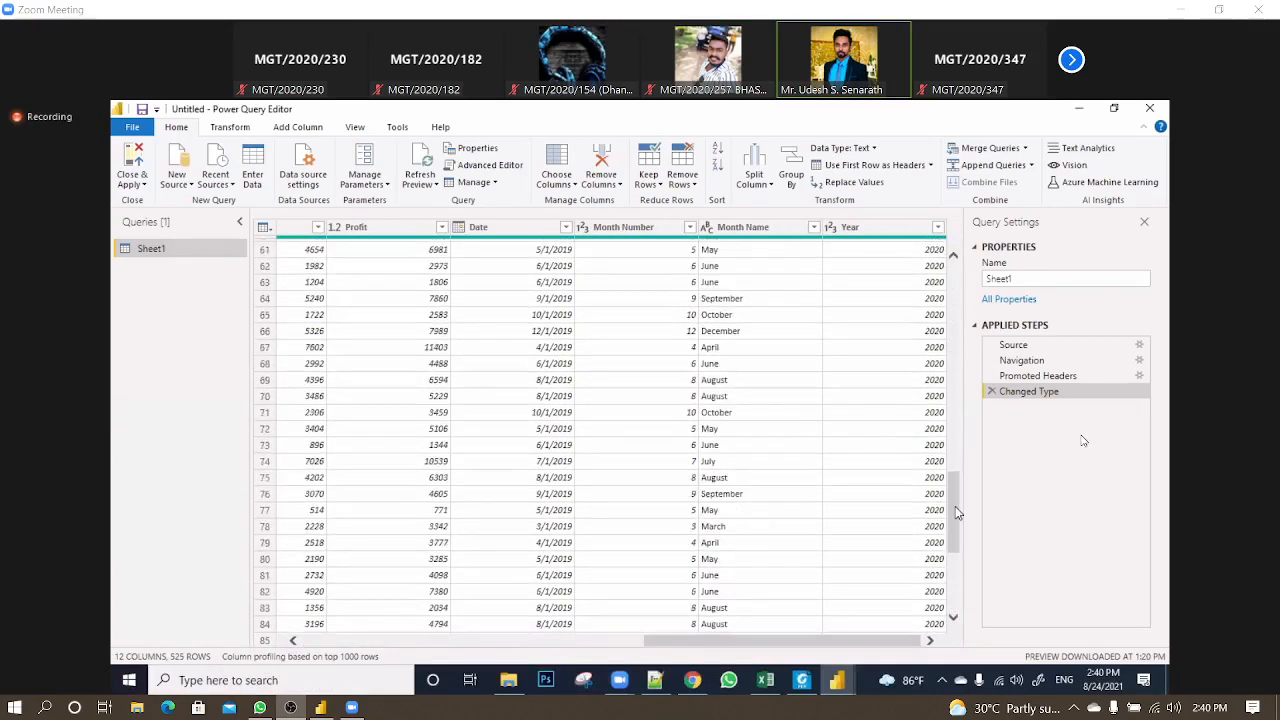
Examine the imported Sheet1 rows and columns in Power Query Editor
{"action": "left_click_drag", "start_coordinate": [962, 601], "coordinate": [957, 523]}
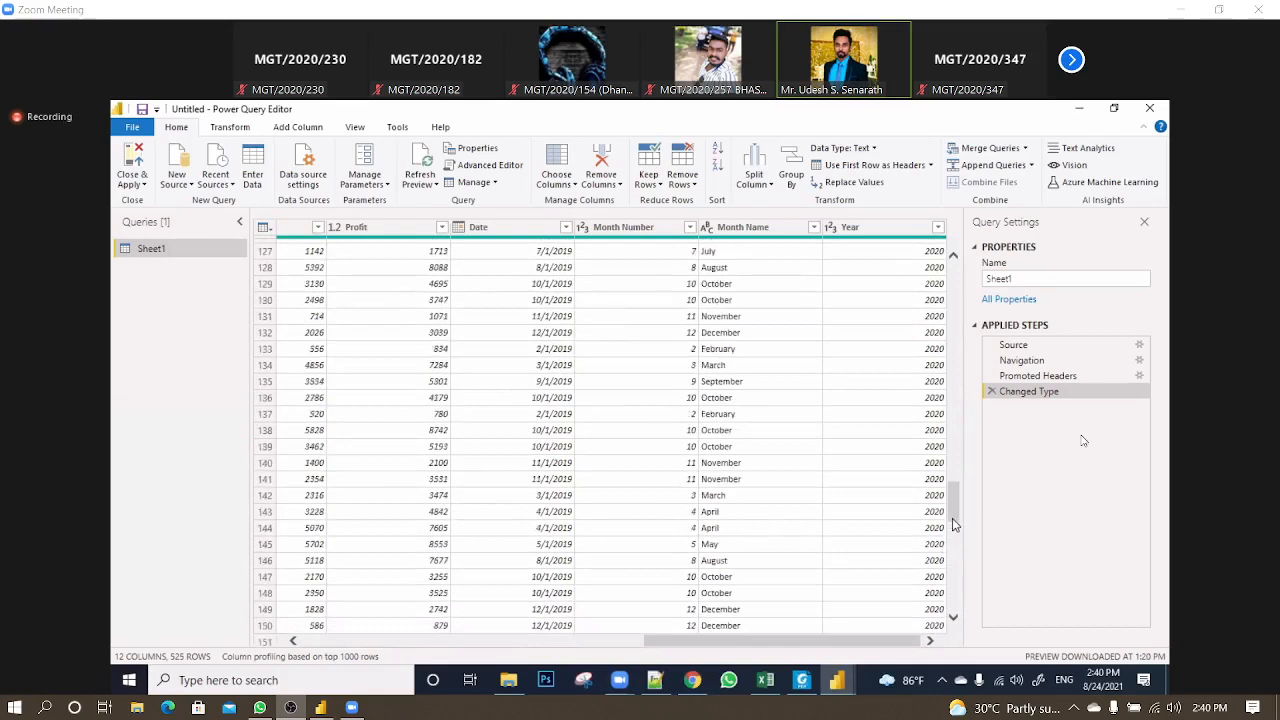
{"action": "left_click_drag", "start_coordinate": [960, 593], "coordinate": [966, 248]}
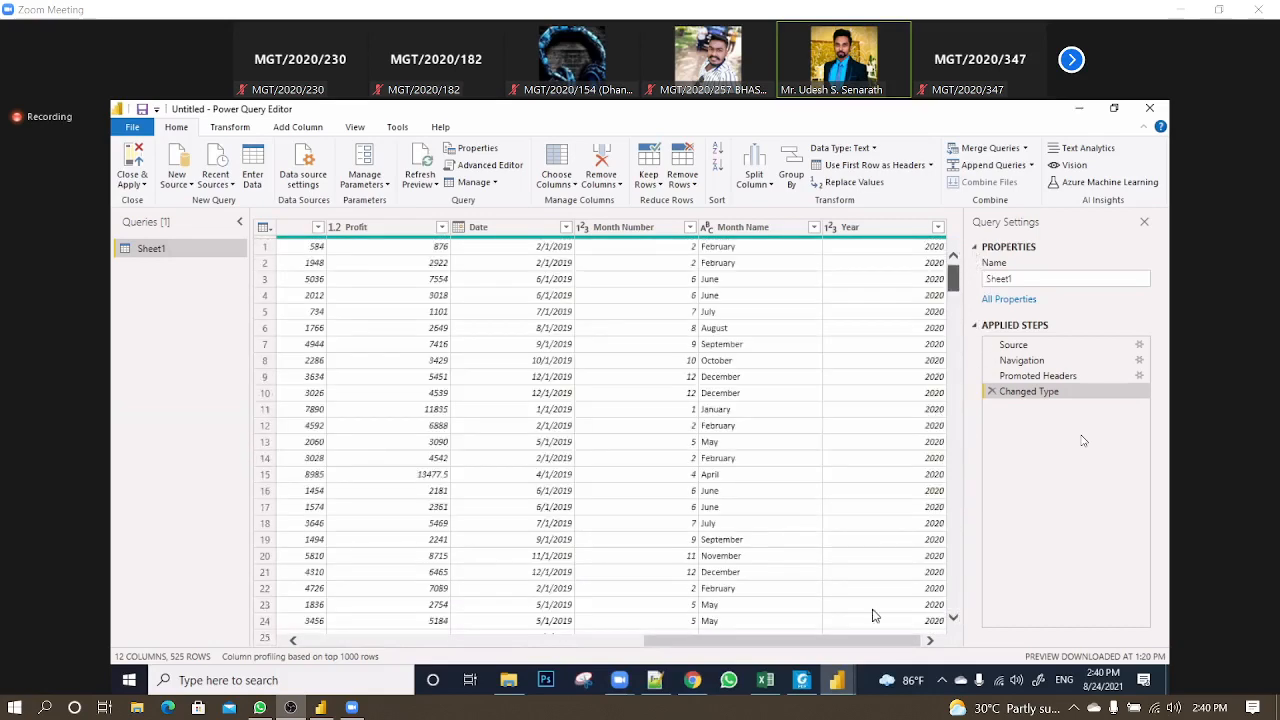
{"action": "left_click", "coordinate": [386, 645]}
{"action": "left_click", "coordinate": [386, 645]}
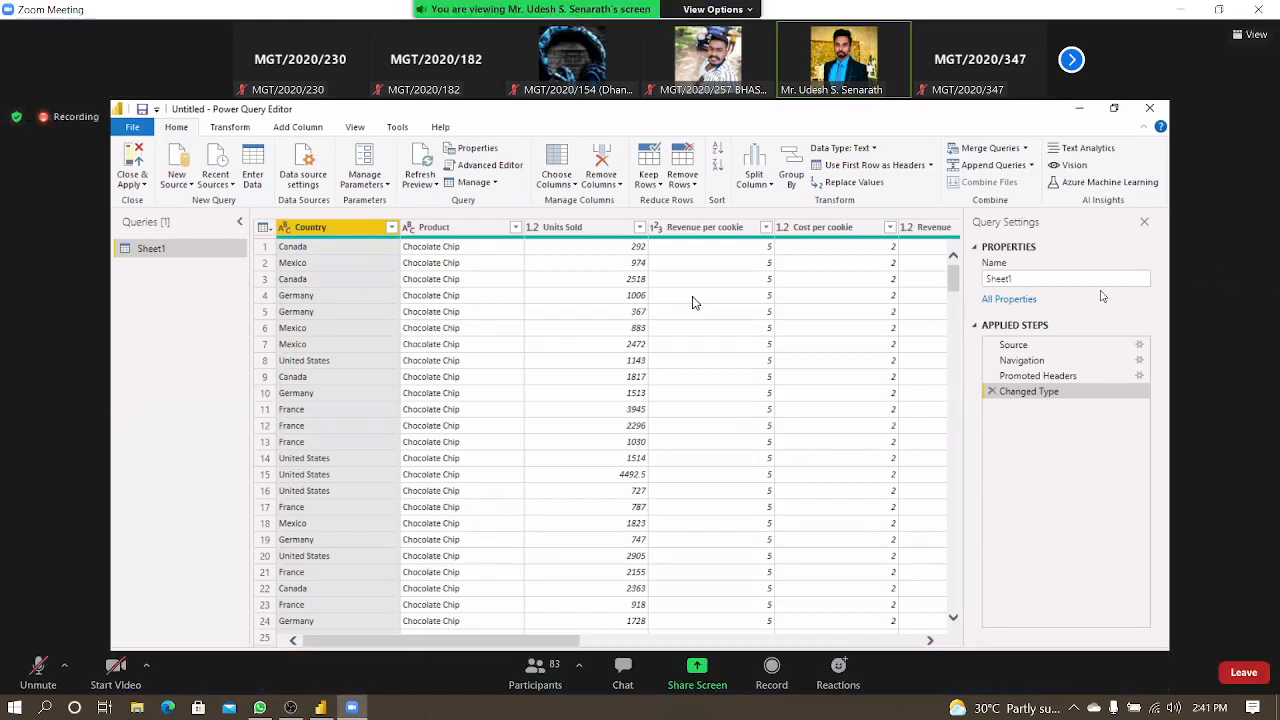
{"action": "double_click", "coordinate": [943, 293]}
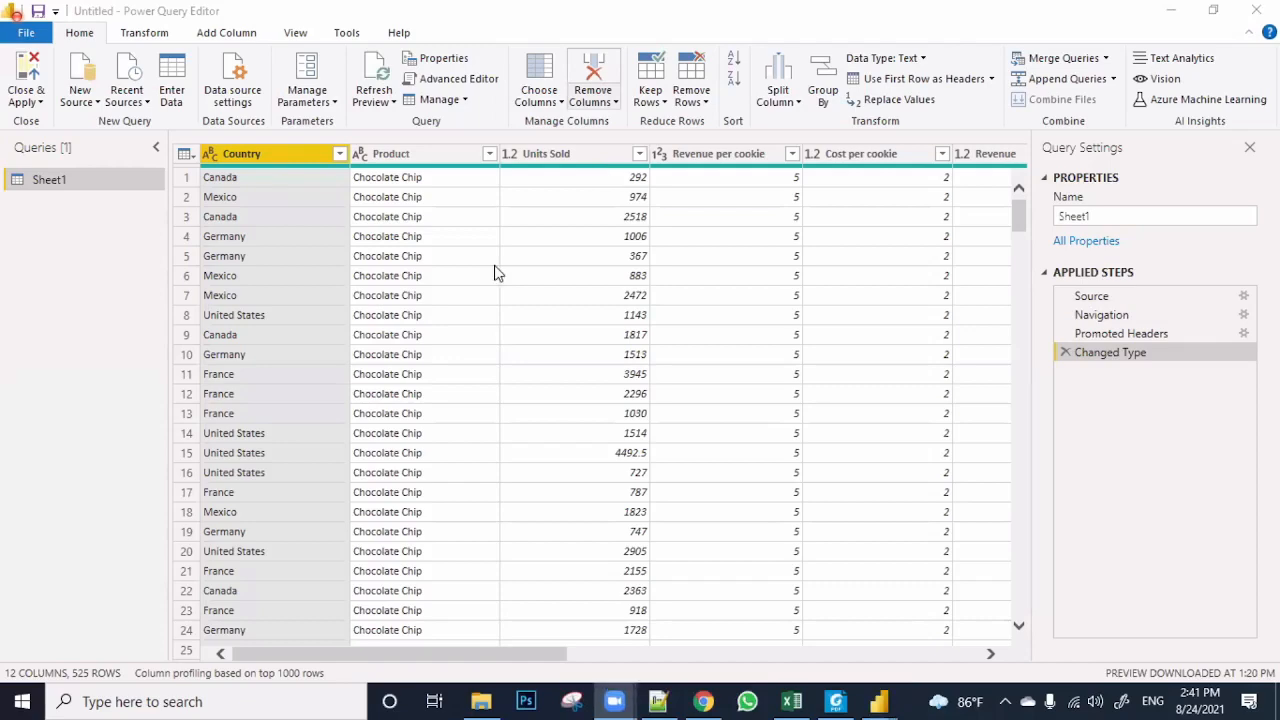
{"action": "scroll", "coordinate": [497, 273], "scroll_direction": "down", "scroll_amount": 20}
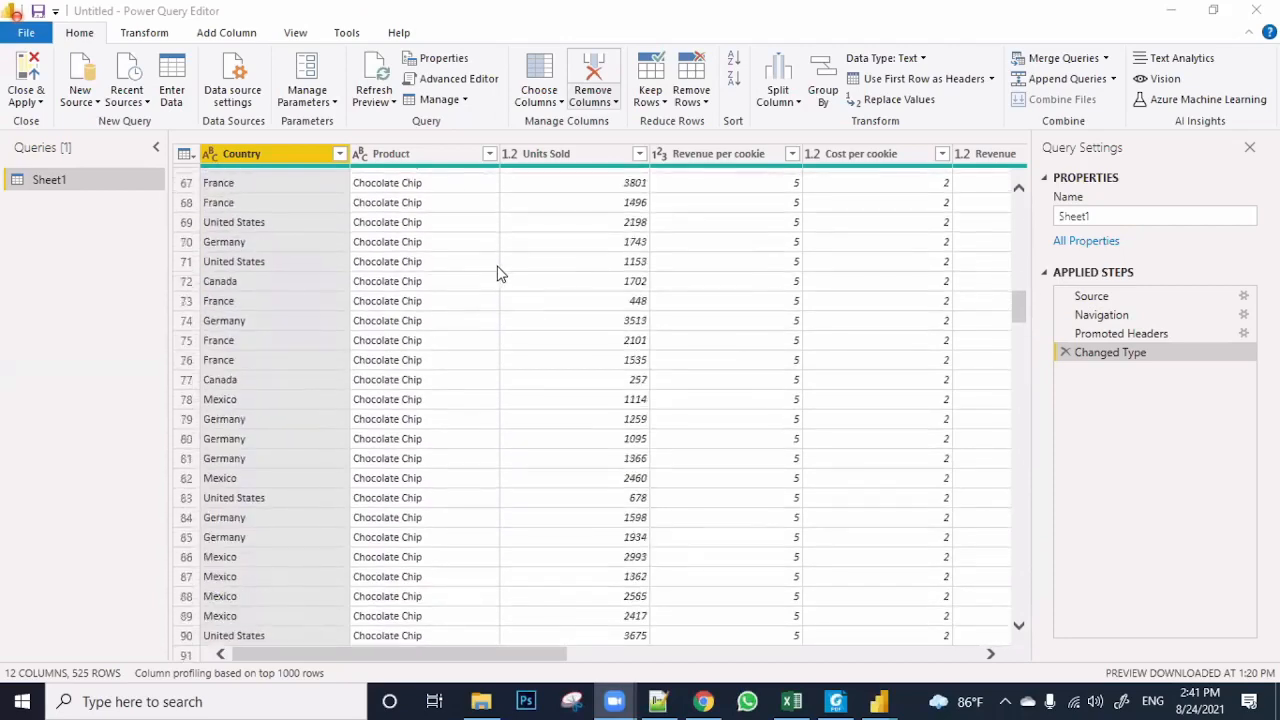
{"action": "scroll", "coordinate": [500, 274], "scroll_direction": "up", "scroll_amount": 20}
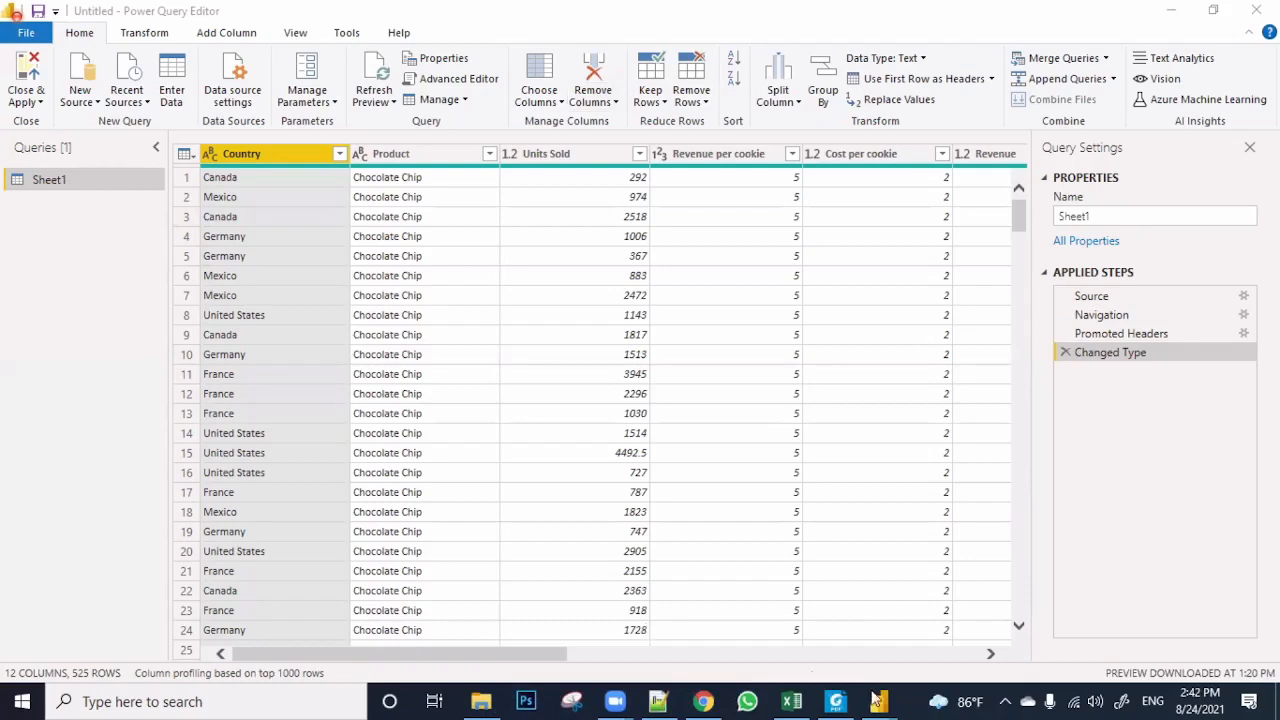
Switch to Foxit PhantomPDF and read through the Task 01 instructions in Power BI Worksheet 01.pdf
{"action": "left_click", "coordinate": [838, 703]}
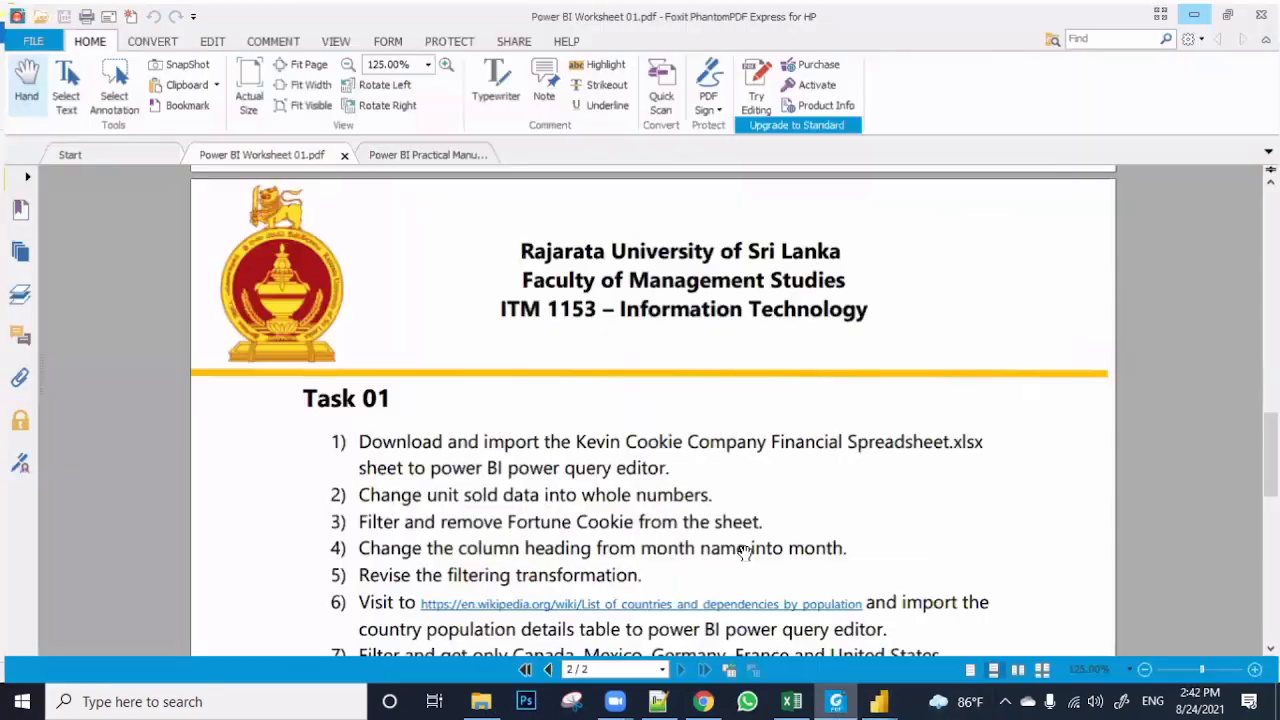
{"action": "scroll", "coordinate": [745, 553], "scroll_direction": "down", "scroll_amount": 5}
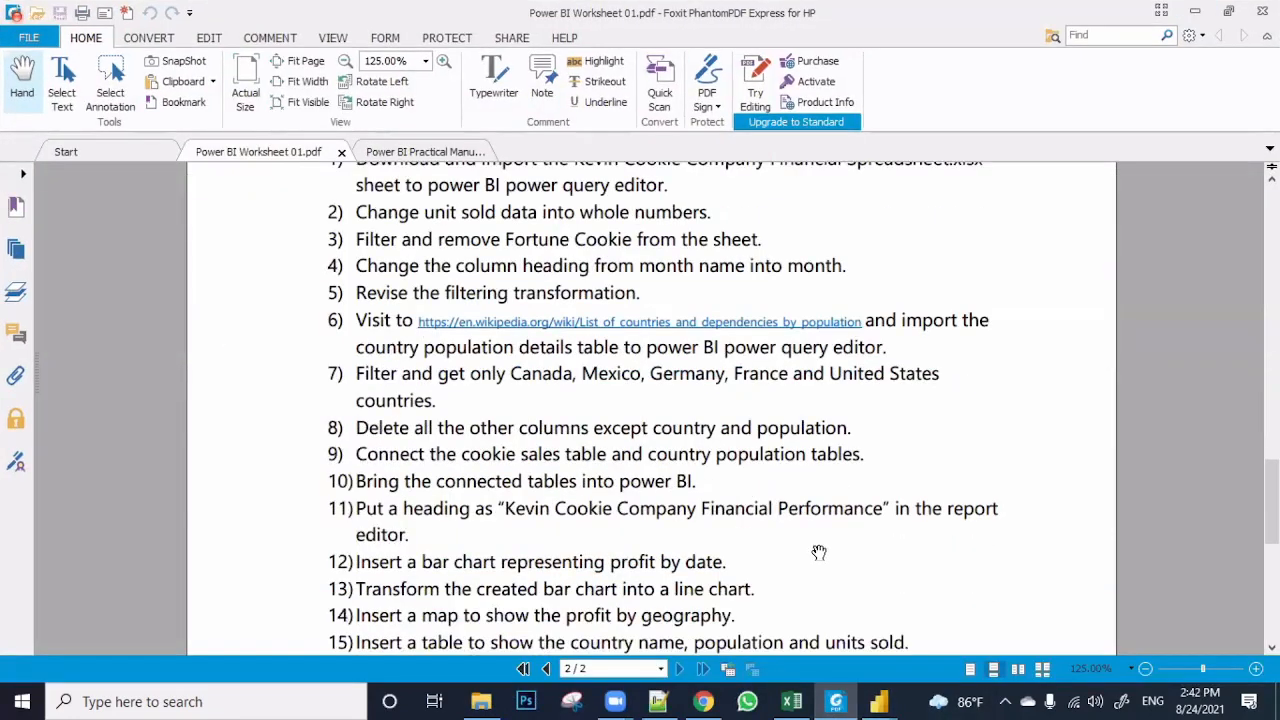
{"action": "scroll", "coordinate": [819, 553], "scroll_direction": "down", "scroll_amount": 2}
{"action": "scroll", "coordinate": [819, 553], "scroll_direction": "down", "scroll_amount": 3}
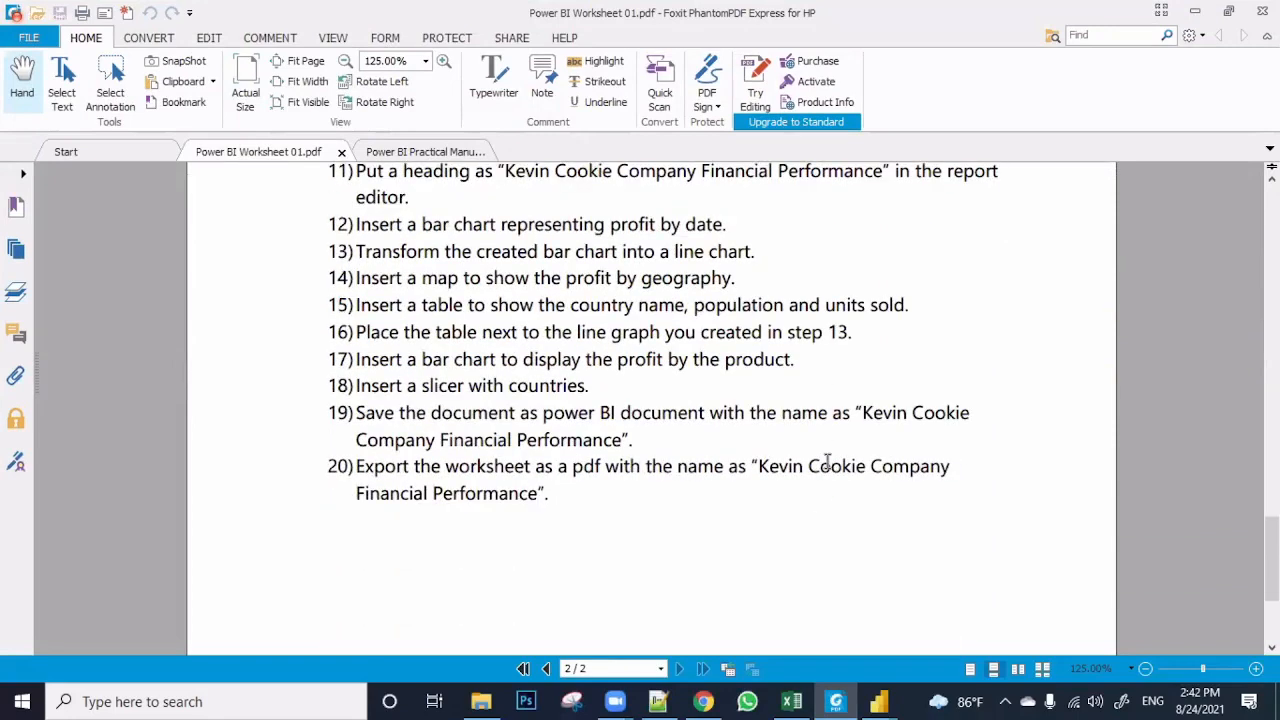
{"action": "scroll", "coordinate": [827, 461], "scroll_direction": "up", "scroll_amount": 4}
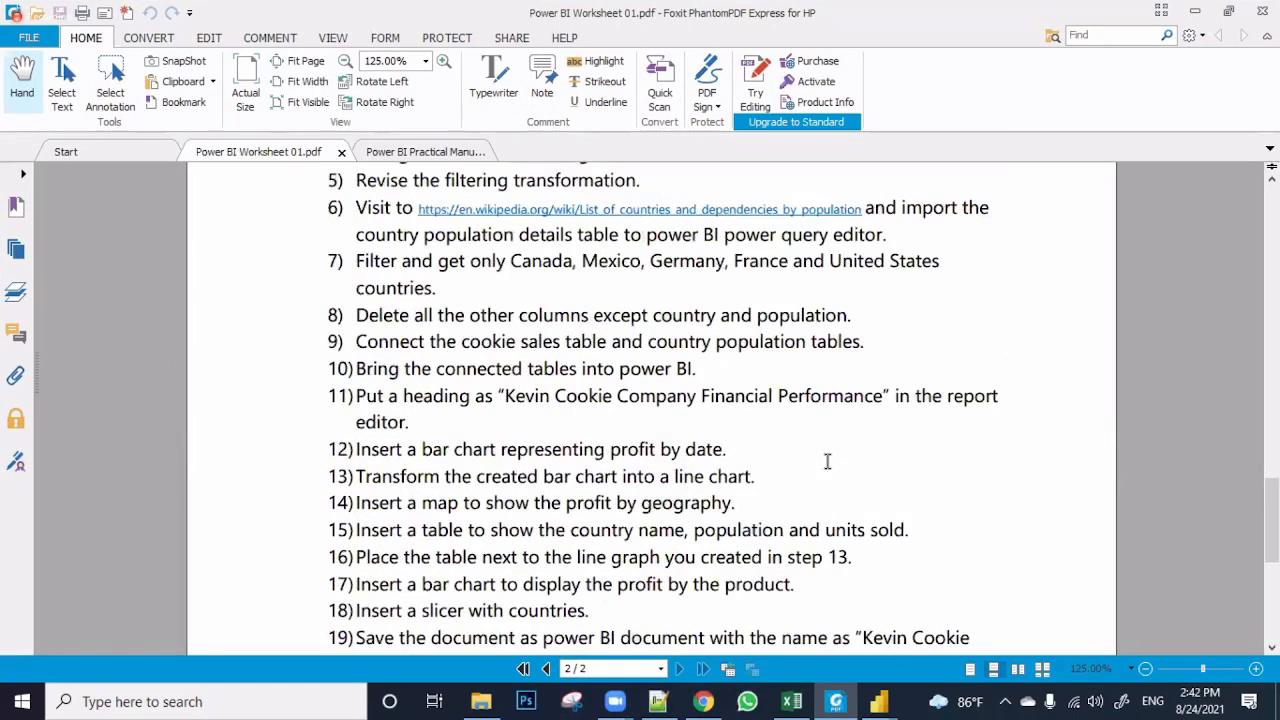
{"action": "scroll", "coordinate": [827, 461], "scroll_direction": "up", "scroll_amount": 4}
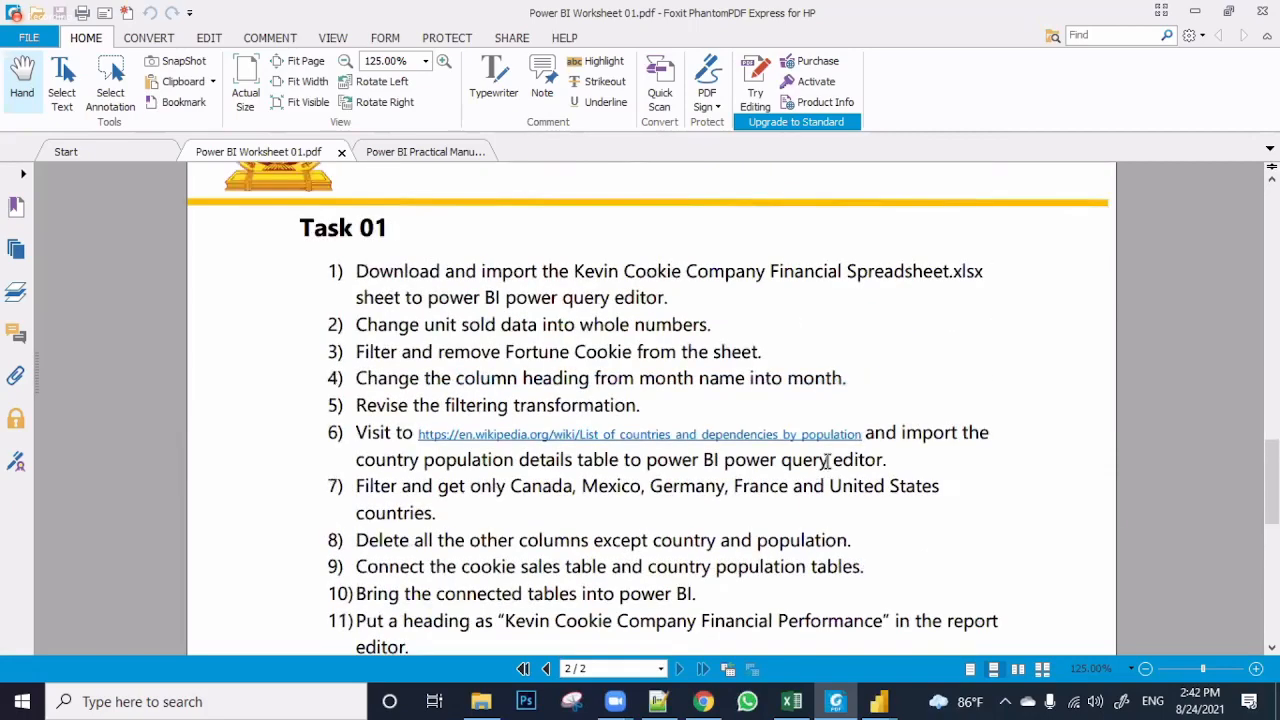
Read the remaining Task 01 instructions in the worksheet PDF and switch back to Power Query Editor
{"action": "scroll", "coordinate": [827, 461], "scroll_direction": "down", "scroll_amount": 7}
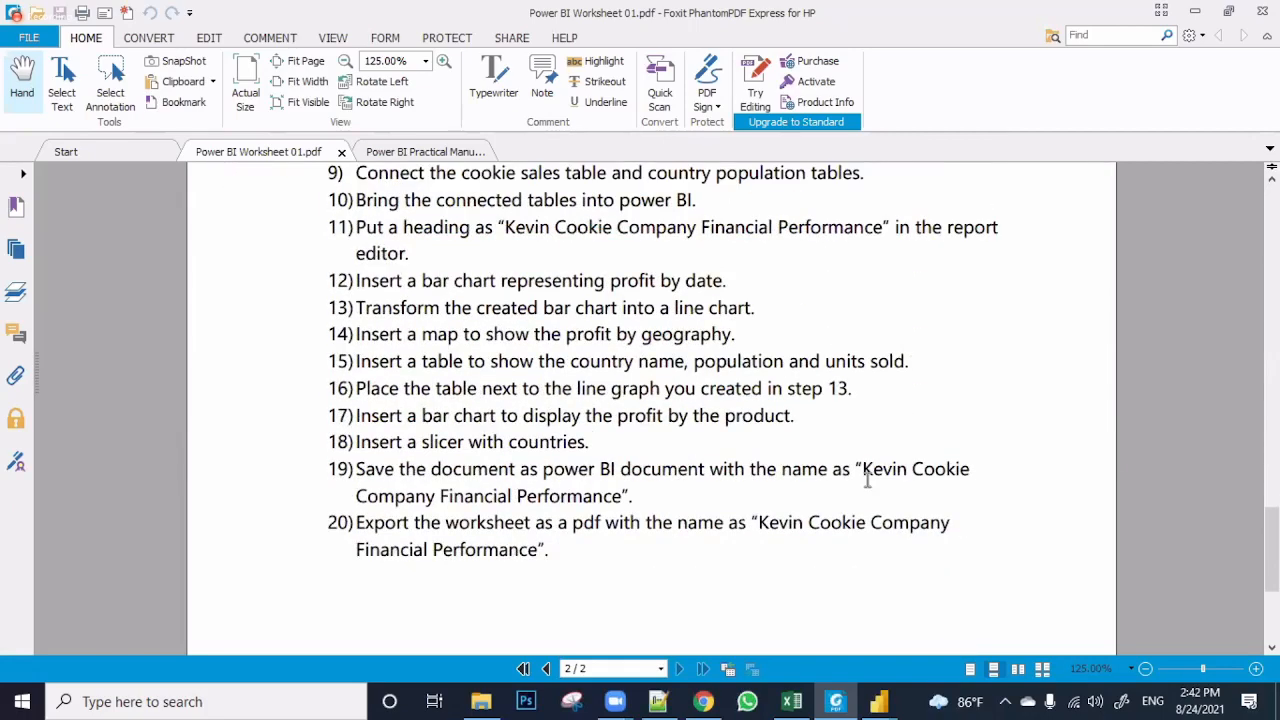
{"action": "left_click", "coordinate": [880, 700]}
{"action": "left_click", "coordinate": [920, 610]}
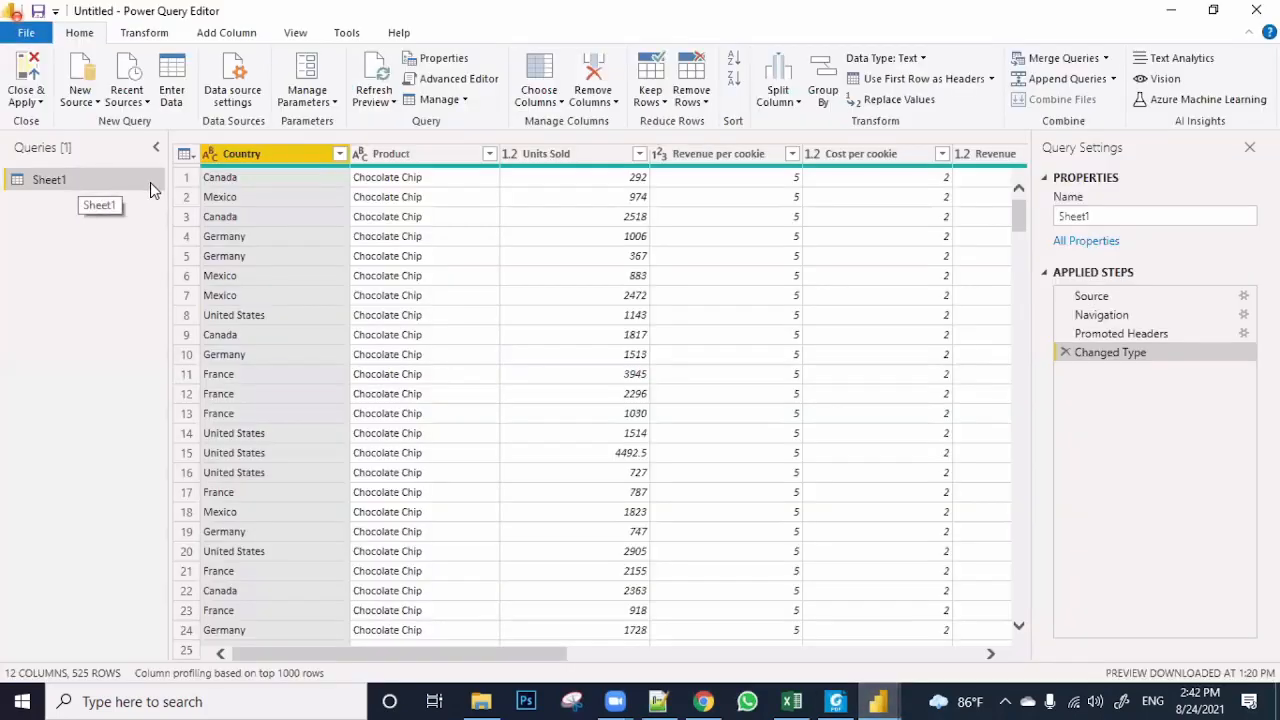
{"action": "right_click", "coordinate": [150, 183]}
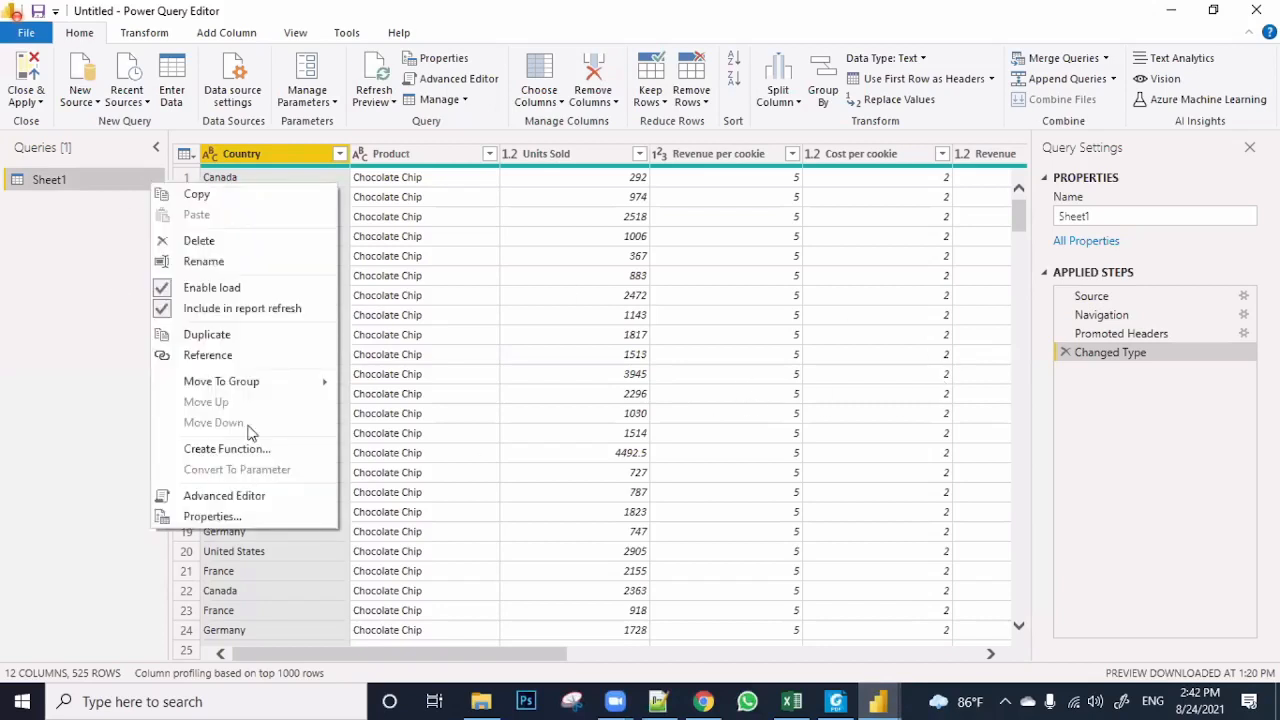
{"action": "left_click", "coordinate": [603, 393]}
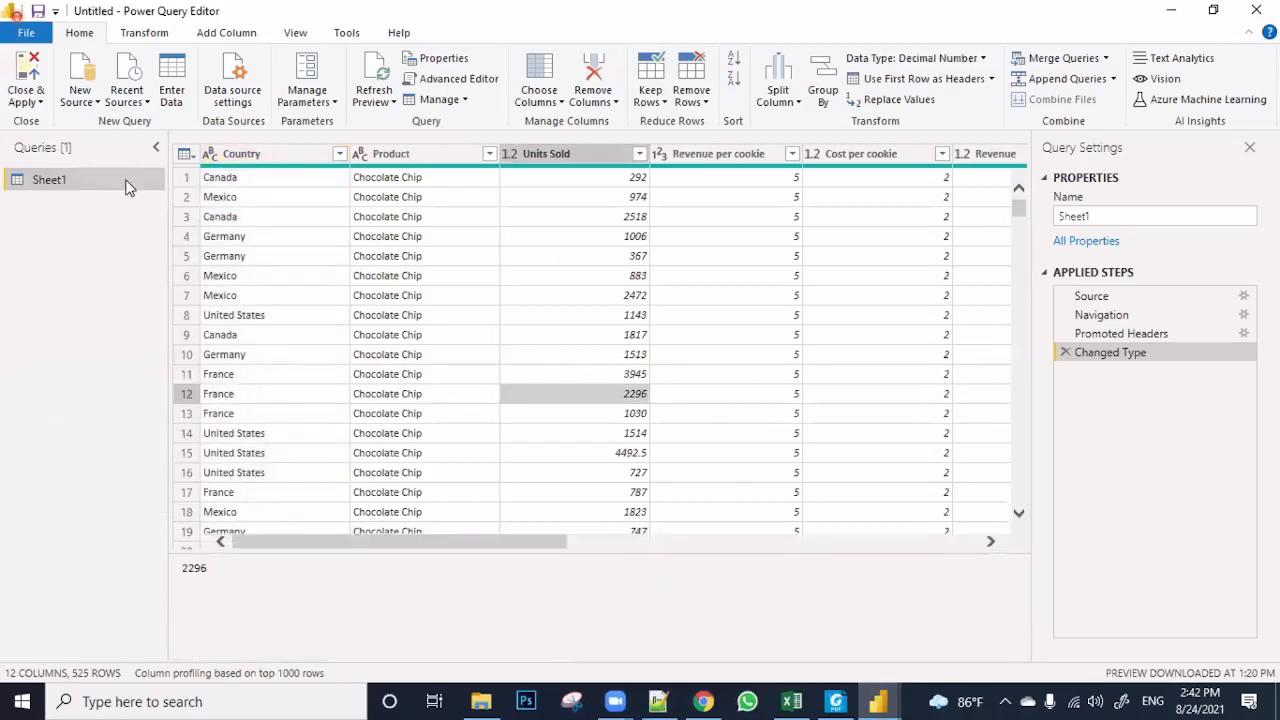
{"action": "left_click", "coordinate": [126, 184]}
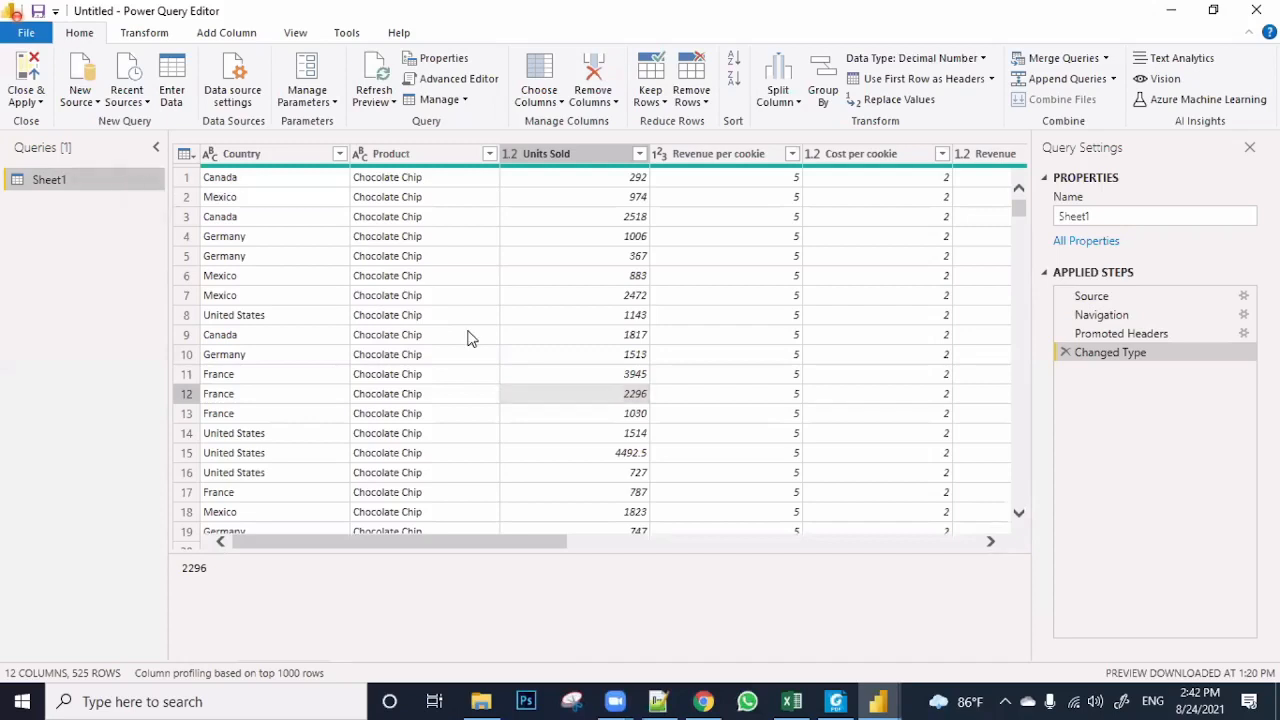
{"action": "left_click", "coordinate": [471, 277]}
{"action": "left_click", "coordinate": [690, 254]}
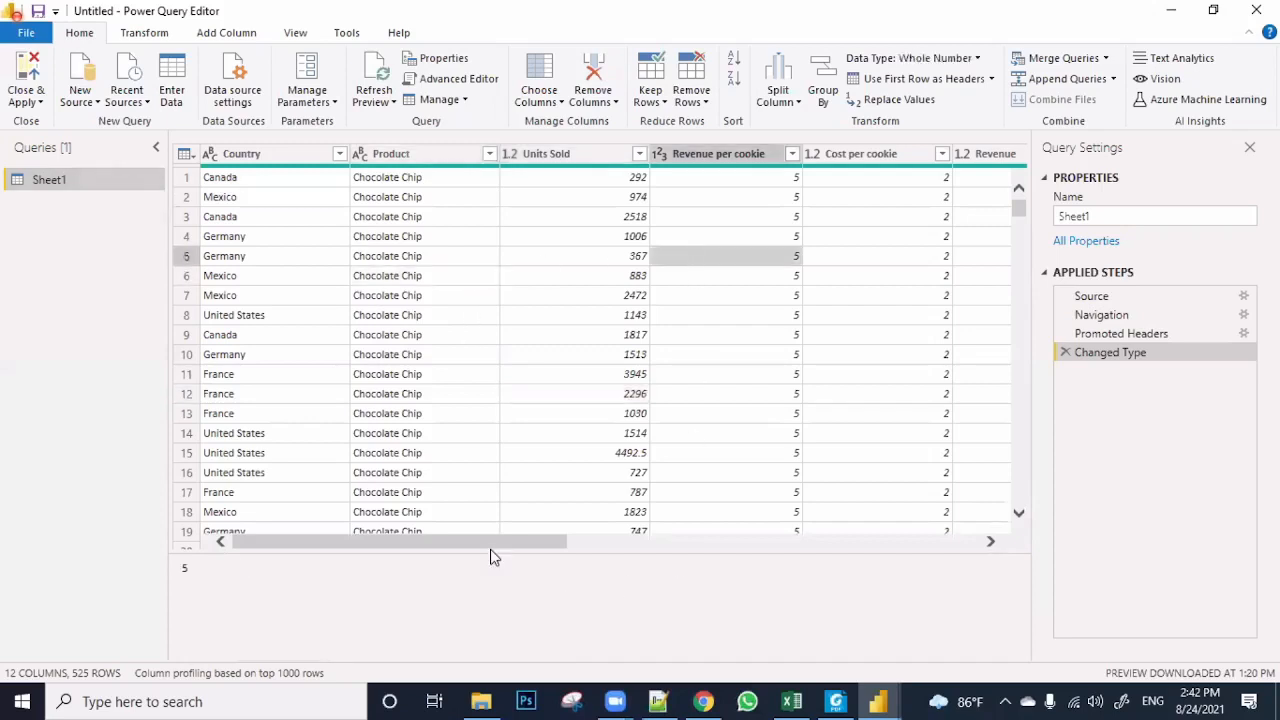
{"action": "left_click", "coordinate": [589, 545]}
{"action": "left_click", "coordinate": [291, 545]}
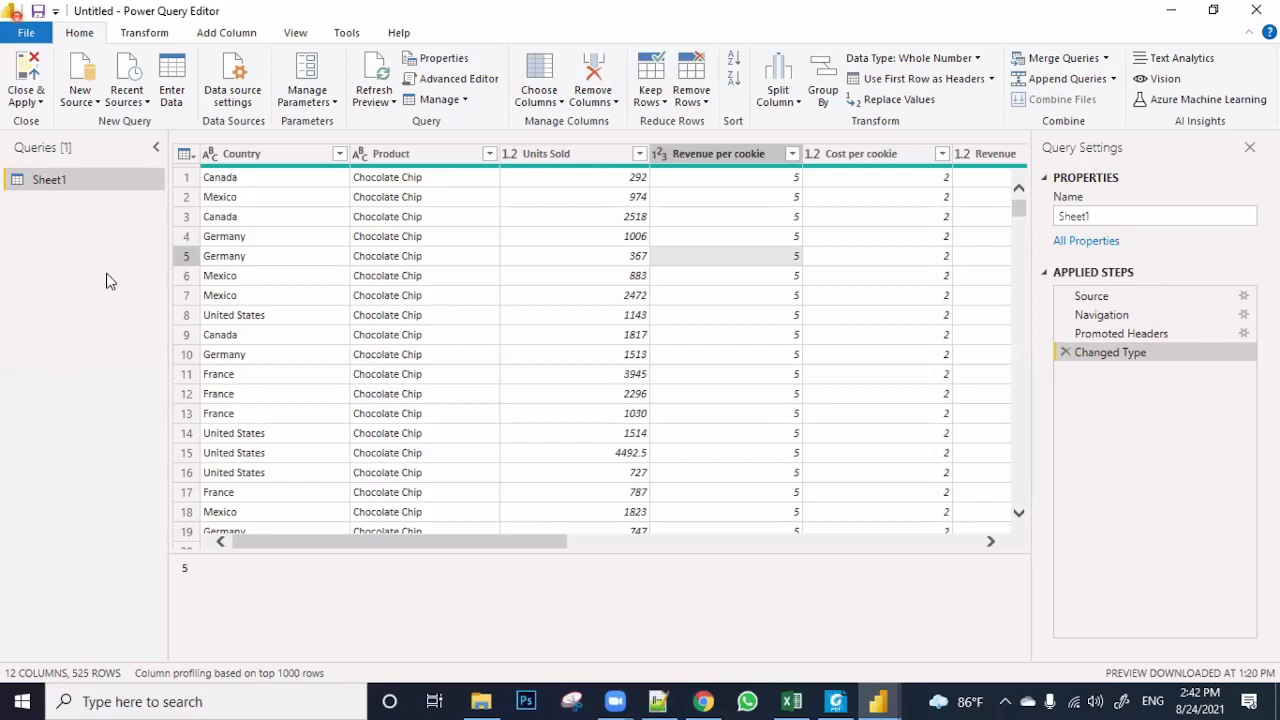
Rename the Sheet1 query to Cookie Sales
{"action": "right_click", "coordinate": [136, 176]}
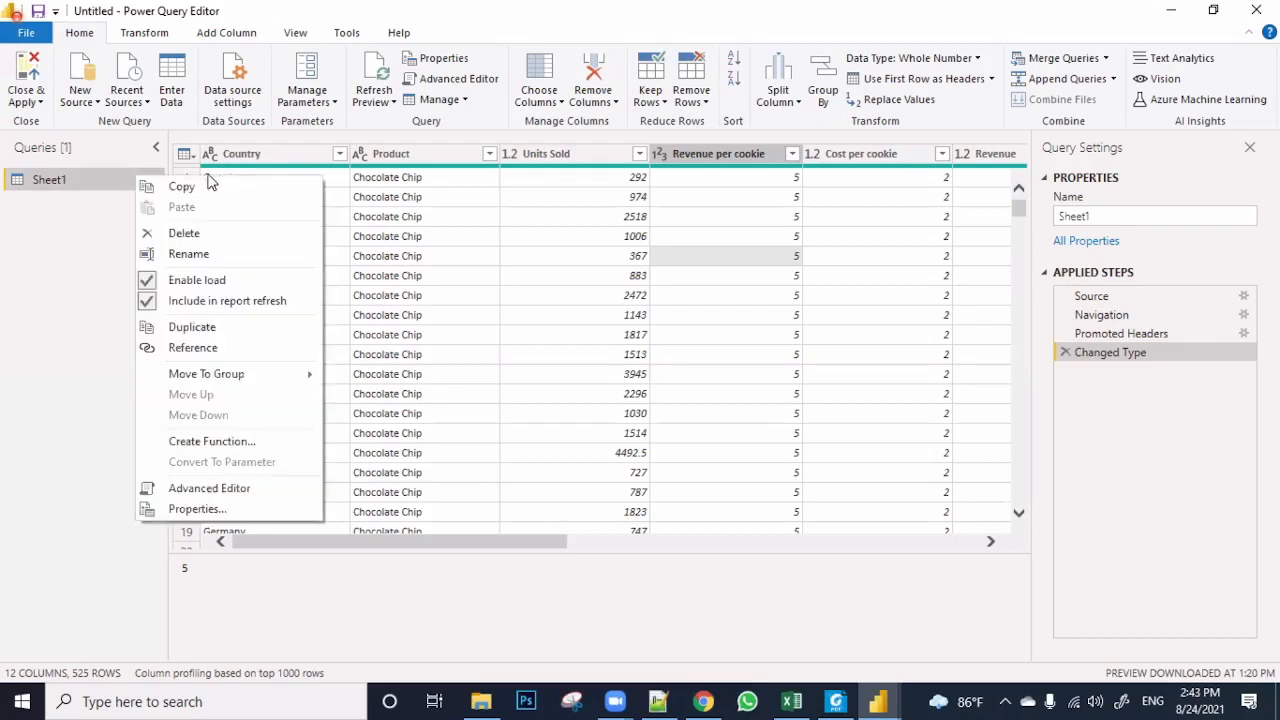
{"action": "left_click", "coordinate": [188, 254]}
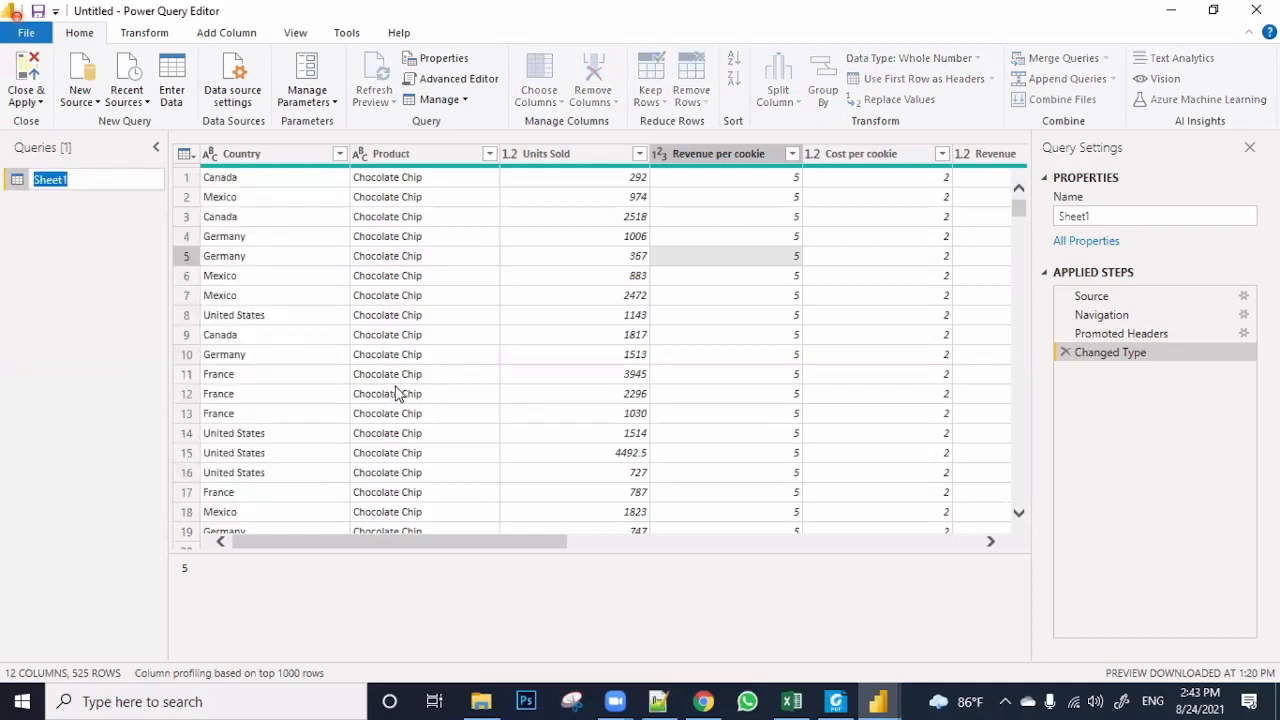
{"action": "left_click", "coordinate": [147, 182]}
{"action": "key", "text": "BackSpace"}
{"action": "key", "text": "BackSpace"}
{"action": "key", "text": "BackSpace"}
{"action": "key", "text": "BackSpace"}
{"action": "key", "text": "BackSpace"}
{"action": "key", "text": "BackSpace"}
{"action": "type", "text": "Cookie Sales"}
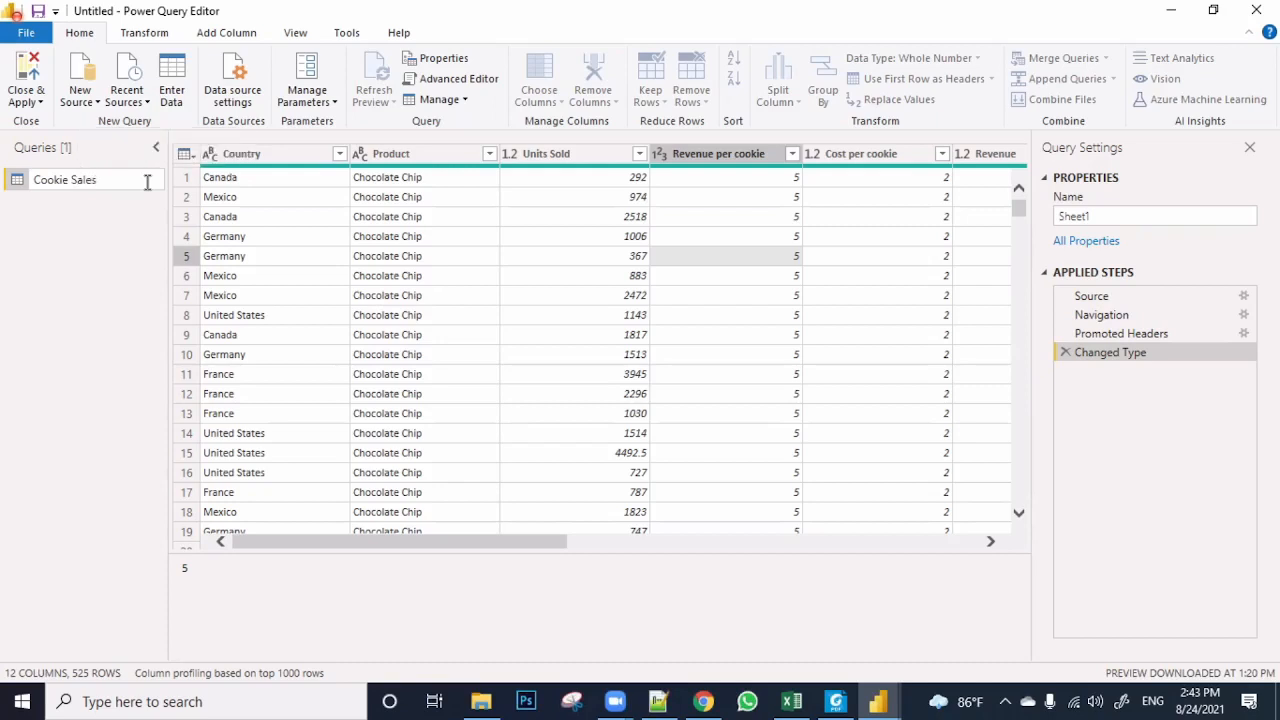
{"action": "key", "text": "Return"}
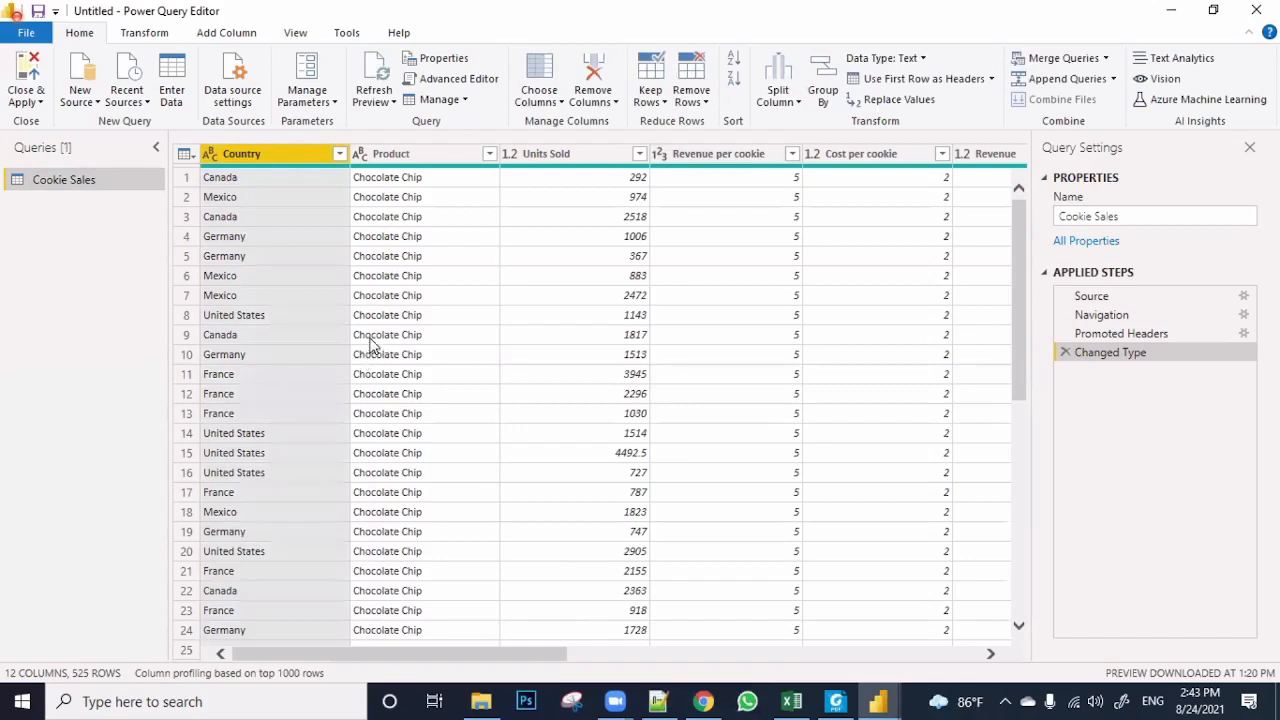
Look through the Country and Product entries in the Cookie Sales rows before filtering
{"action": "left_click", "coordinate": [411, 297]}
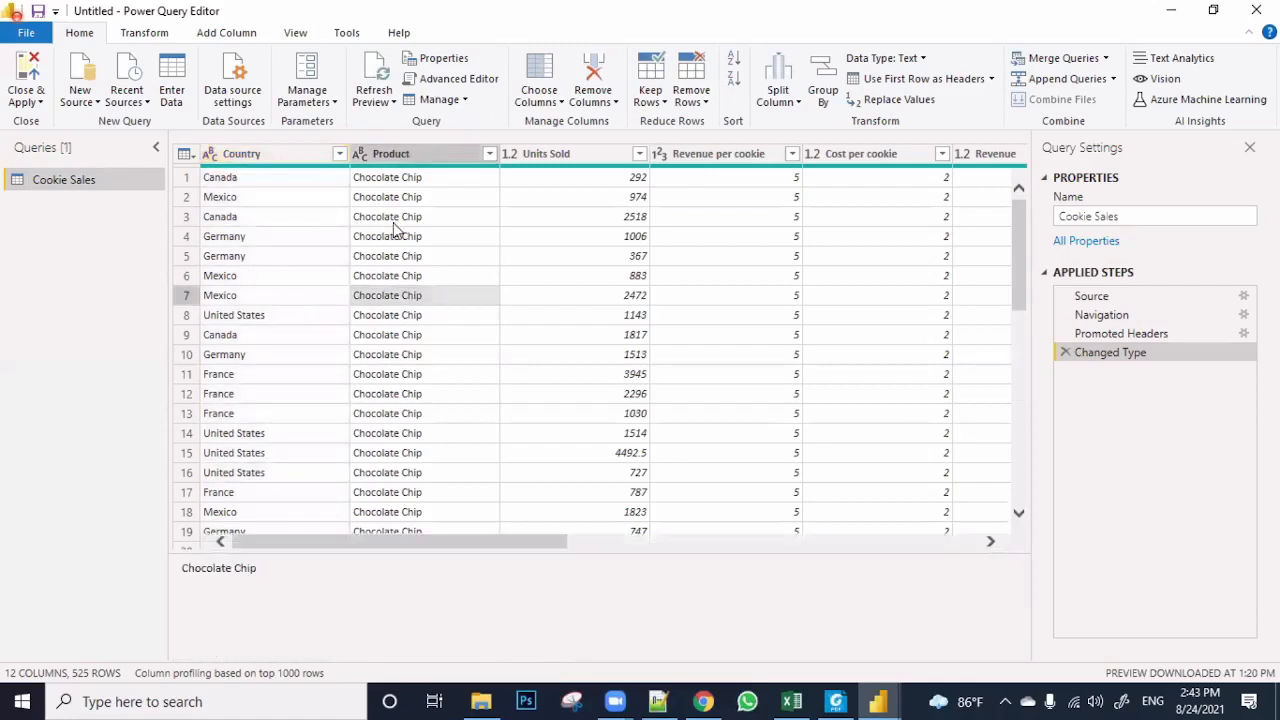
{"action": "left_click", "coordinate": [283, 222]}
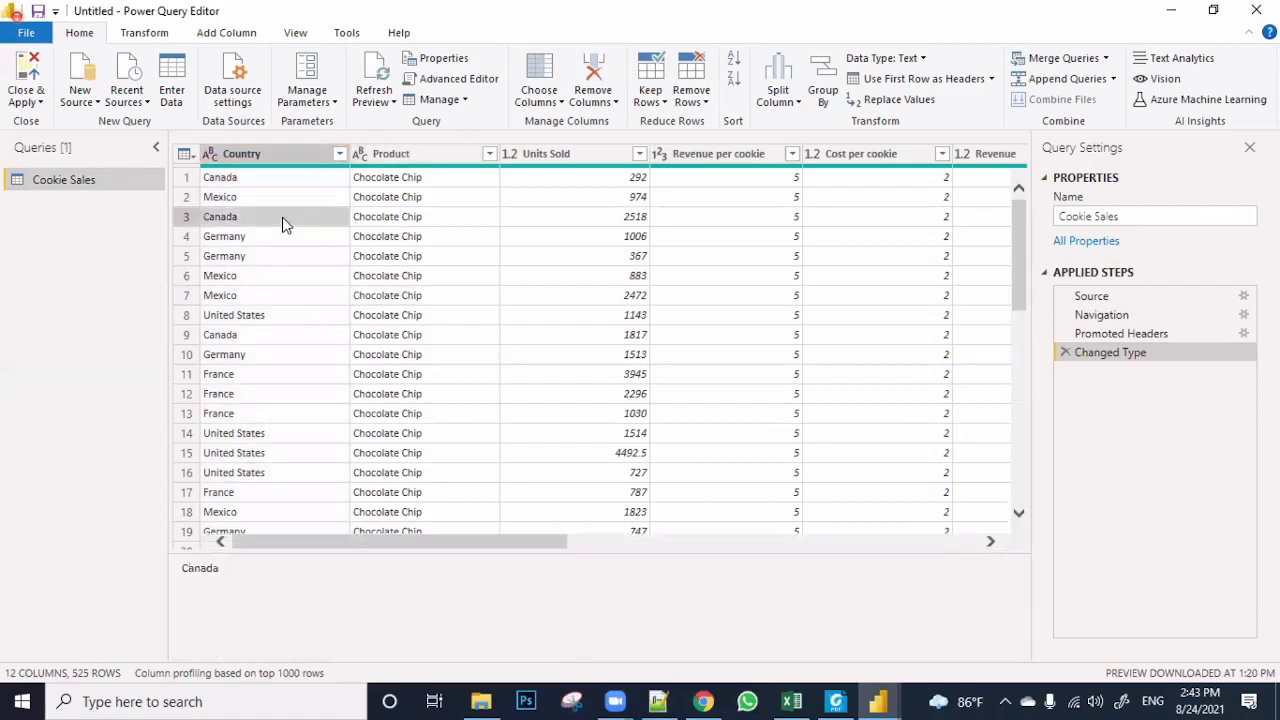
{"action": "left_click", "coordinate": [410, 238]}
{"action": "scroll", "coordinate": [408, 318], "scroll_direction": "down", "scroll_amount": 3}
{"action": "scroll", "coordinate": [408, 318], "scroll_direction": "down", "scroll_amount": 12}
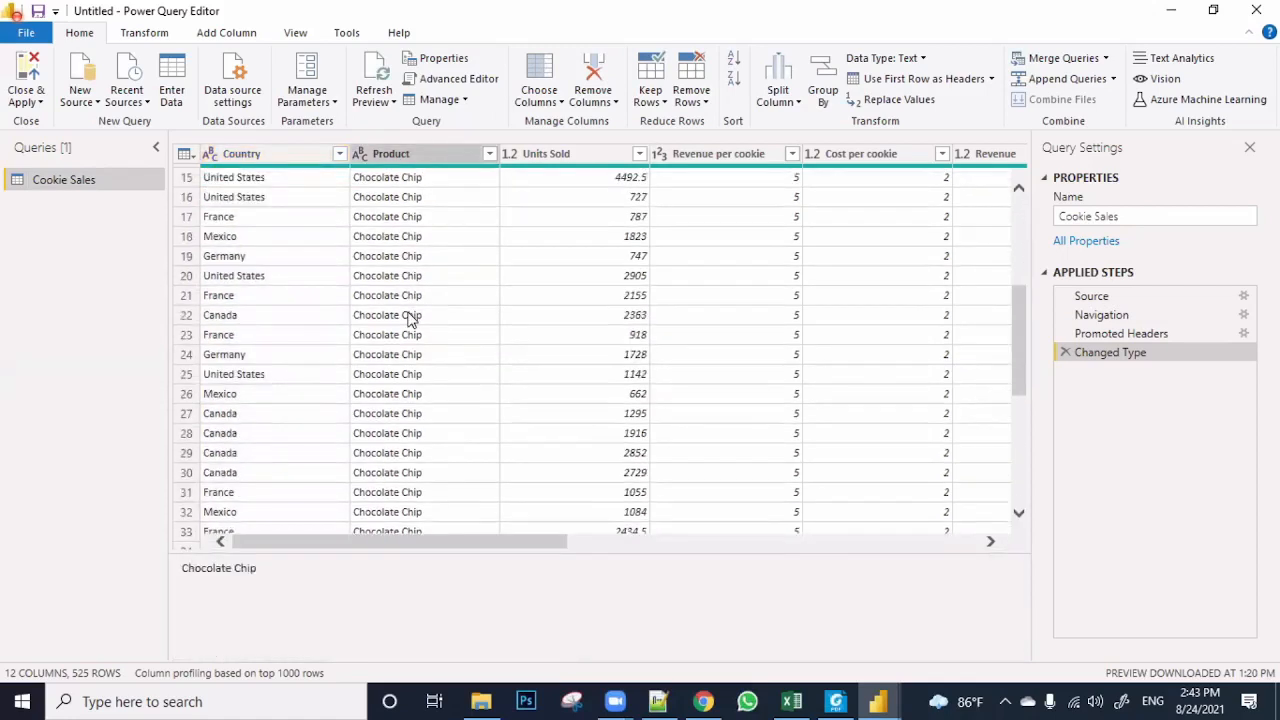
{"action": "scroll", "coordinate": [408, 318], "scroll_direction": "down", "scroll_amount": 17}
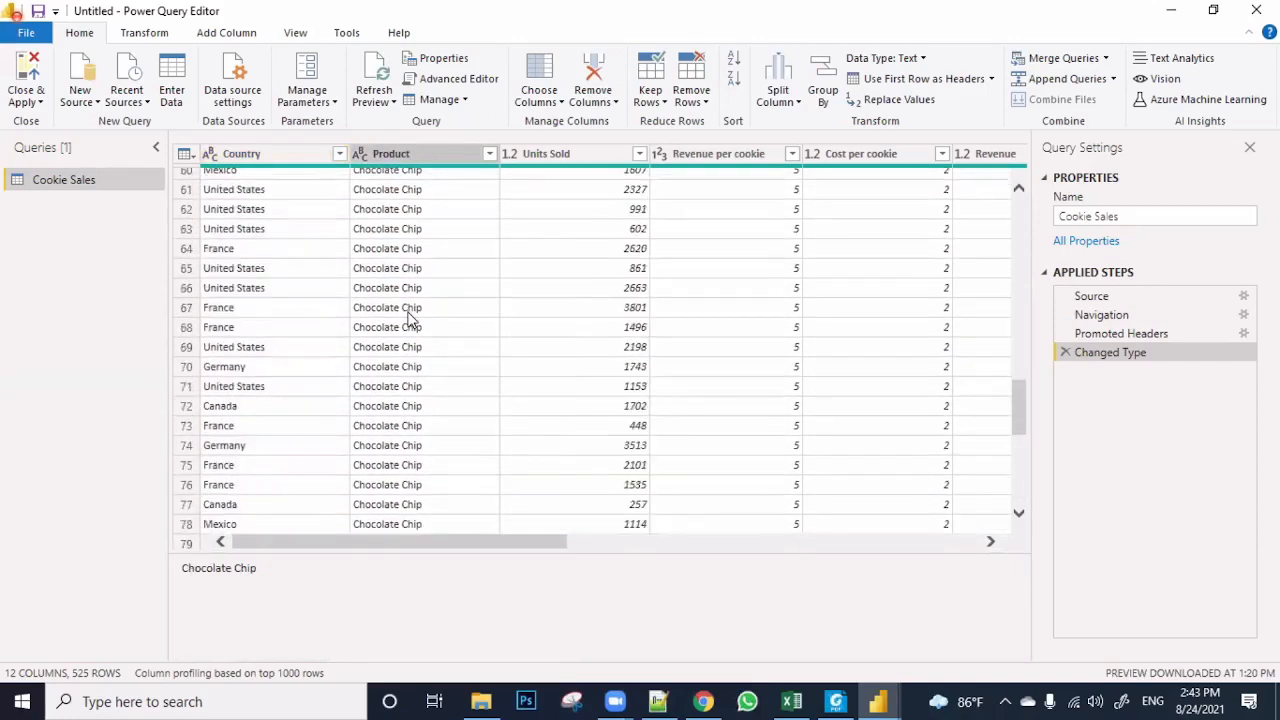
{"action": "scroll", "coordinate": [408, 318], "scroll_direction": "down", "scroll_amount": 17}
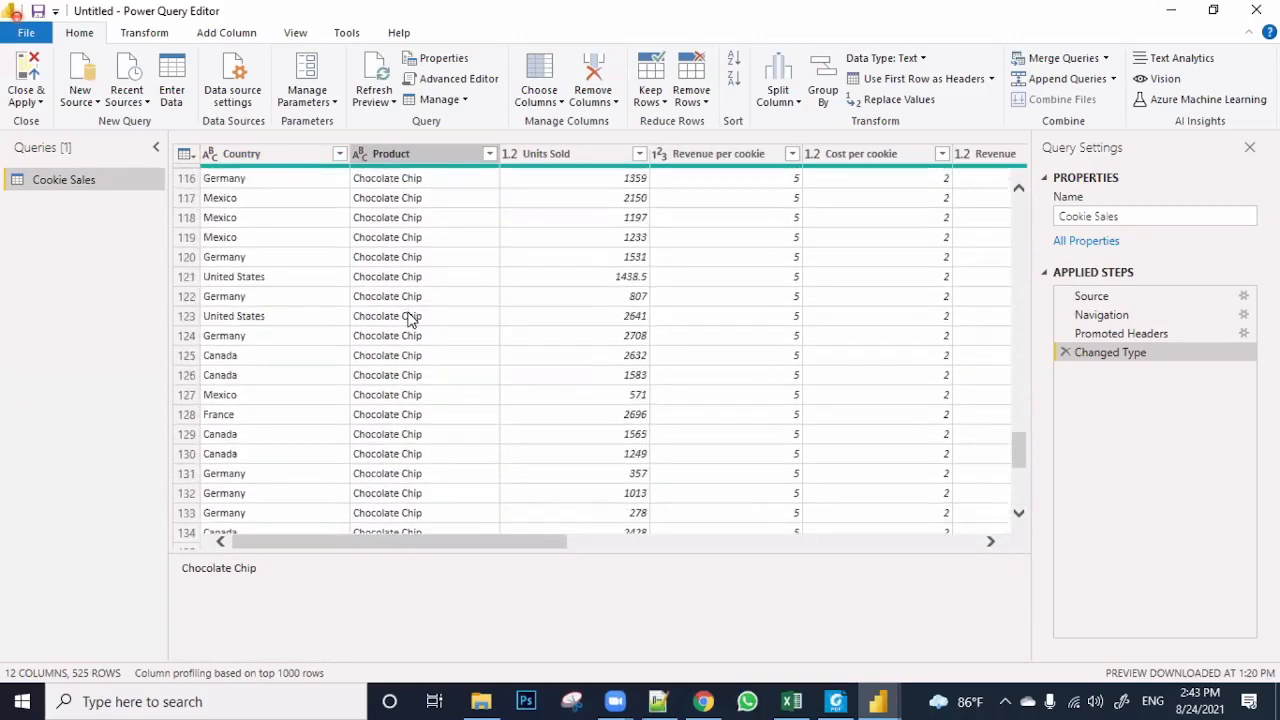
{"action": "scroll", "coordinate": [408, 318], "scroll_direction": "up", "scroll_amount": 20}
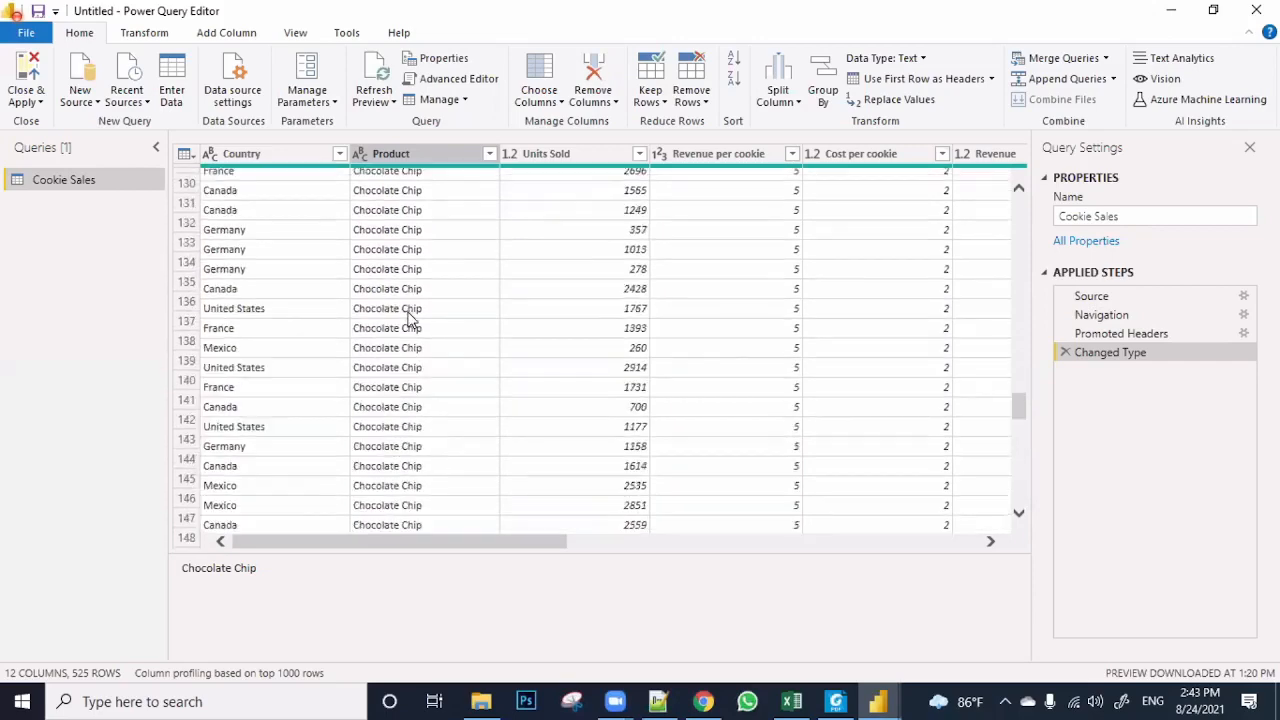
{"action": "scroll", "coordinate": [408, 318], "scroll_direction": "up", "scroll_amount": 16}
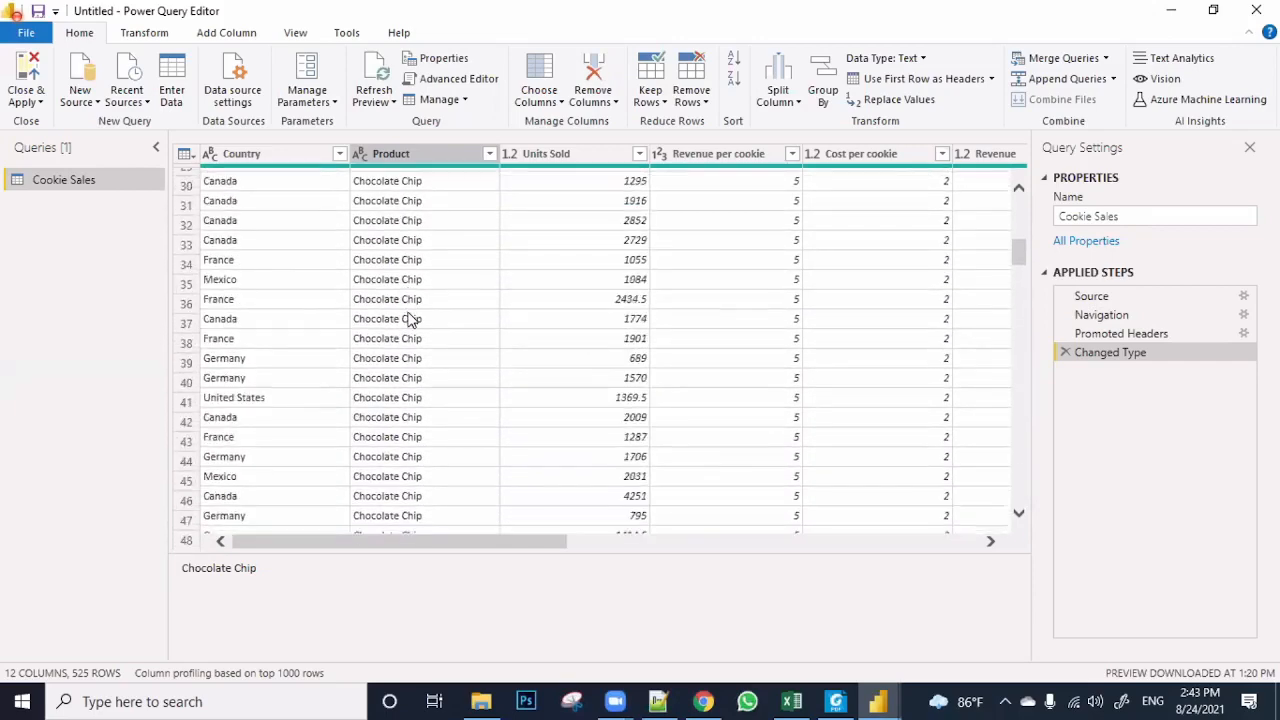
{"action": "scroll", "coordinate": [408, 318], "scroll_direction": "down", "scroll_amount": 20}
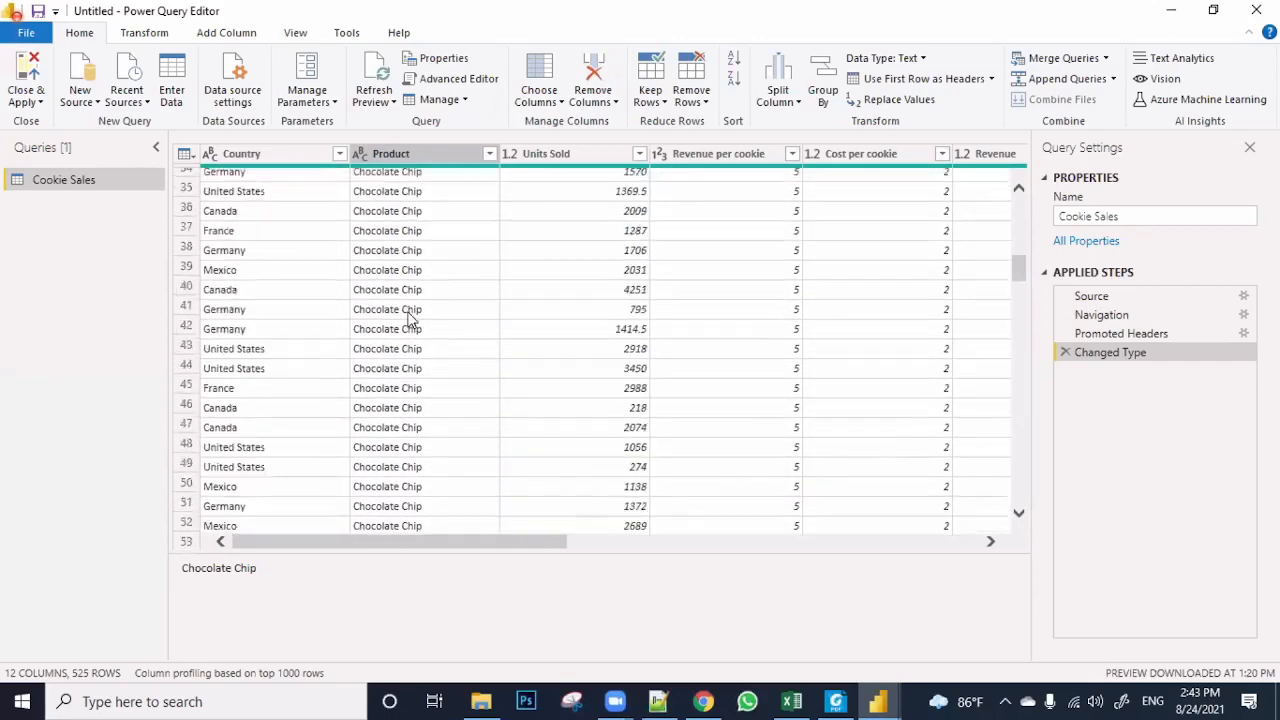
{"action": "scroll", "coordinate": [408, 318], "scroll_direction": "down", "scroll_amount": 4}
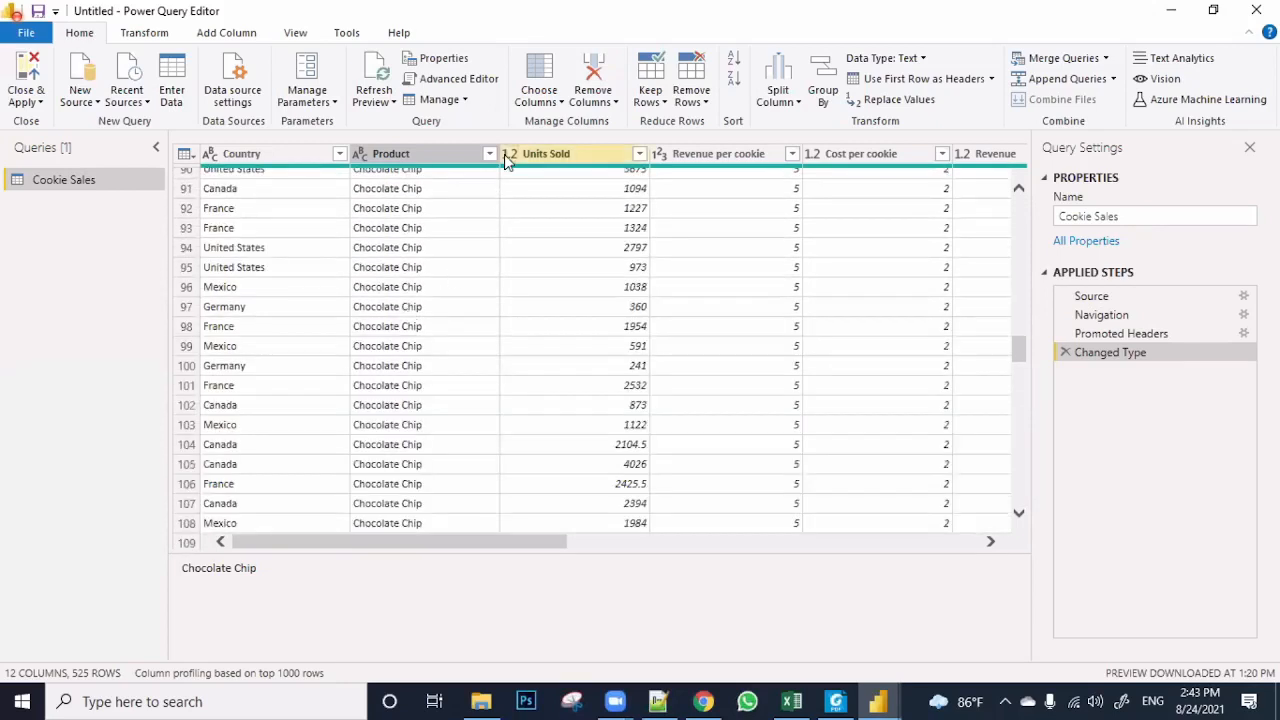
Filter the Product column to exclude Fortune Cookie and keep all other products
{"action": "left_click", "coordinate": [478, 156]}
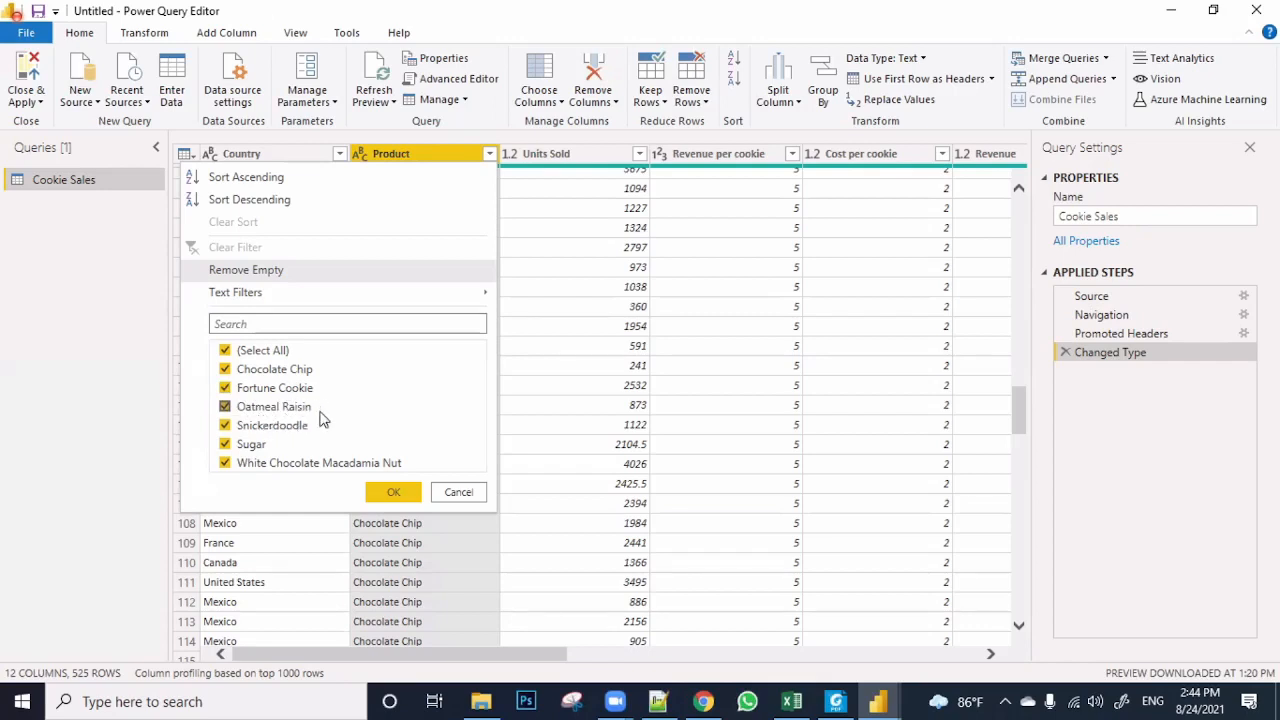
{"action": "left_click", "coordinate": [226, 388]}
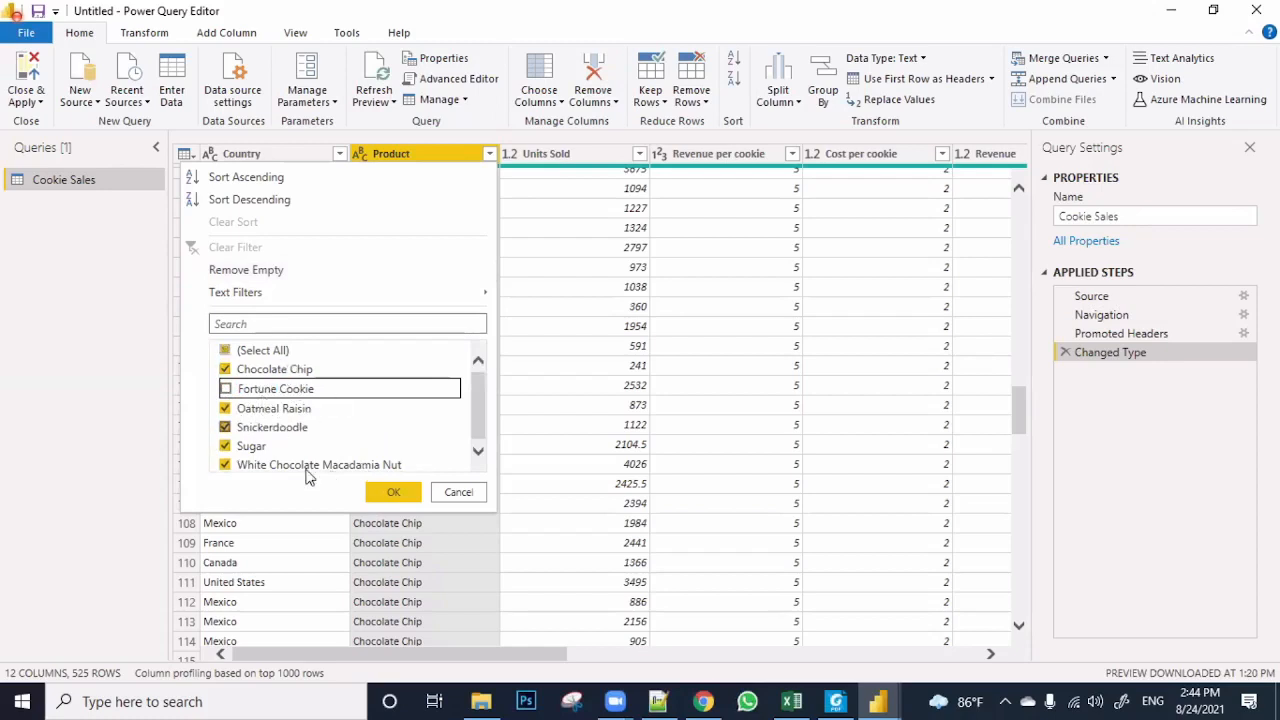
{"action": "left_click", "coordinate": [396, 491]}
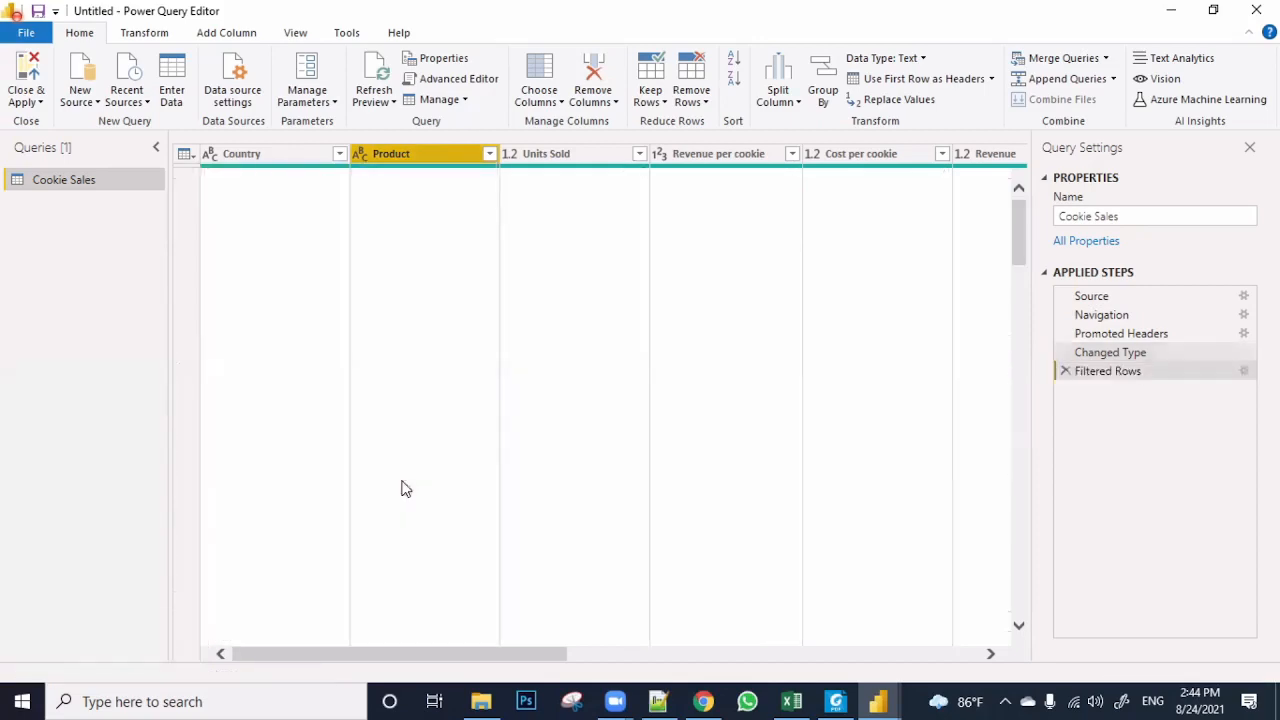
Check the Product column through all filtered Cookie Sales rows for any remaining Fortune Cookie entries, and return to the first row
{"action": "scroll", "coordinate": [428, 475], "scroll_direction": "down", "scroll_amount": 7}
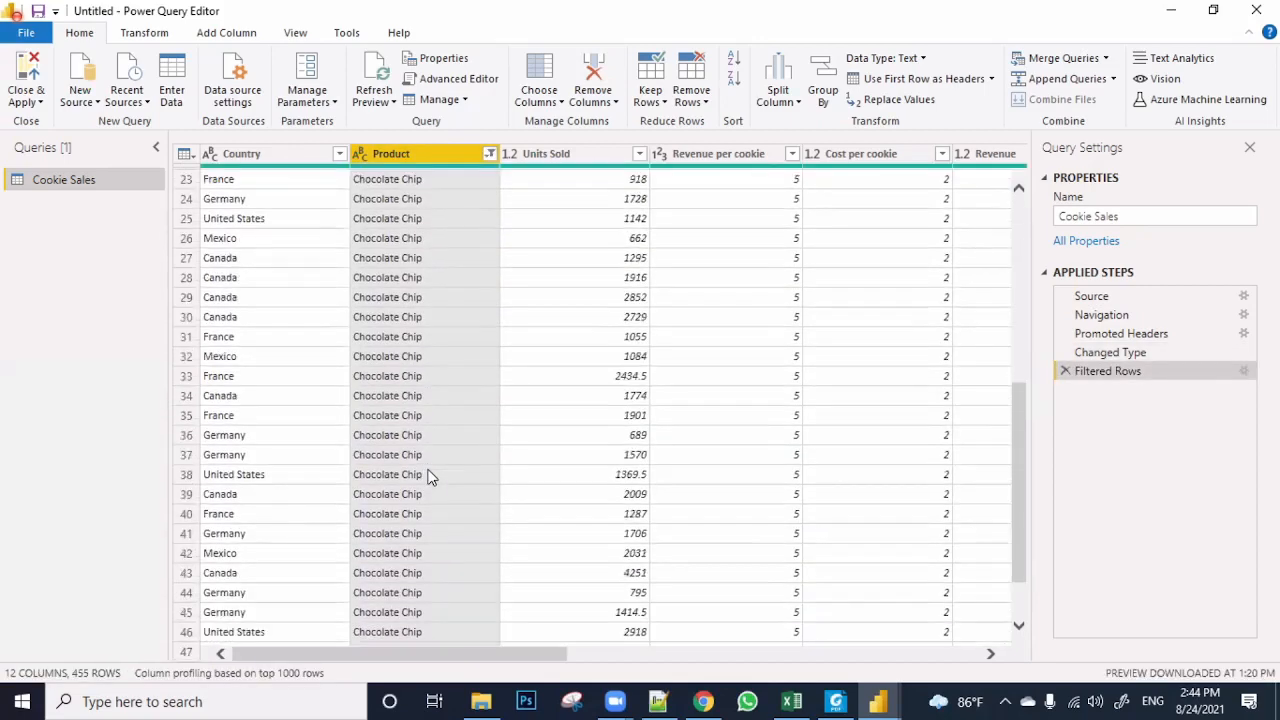
{"action": "scroll", "coordinate": [428, 476], "scroll_direction": "down", "scroll_amount": 18}
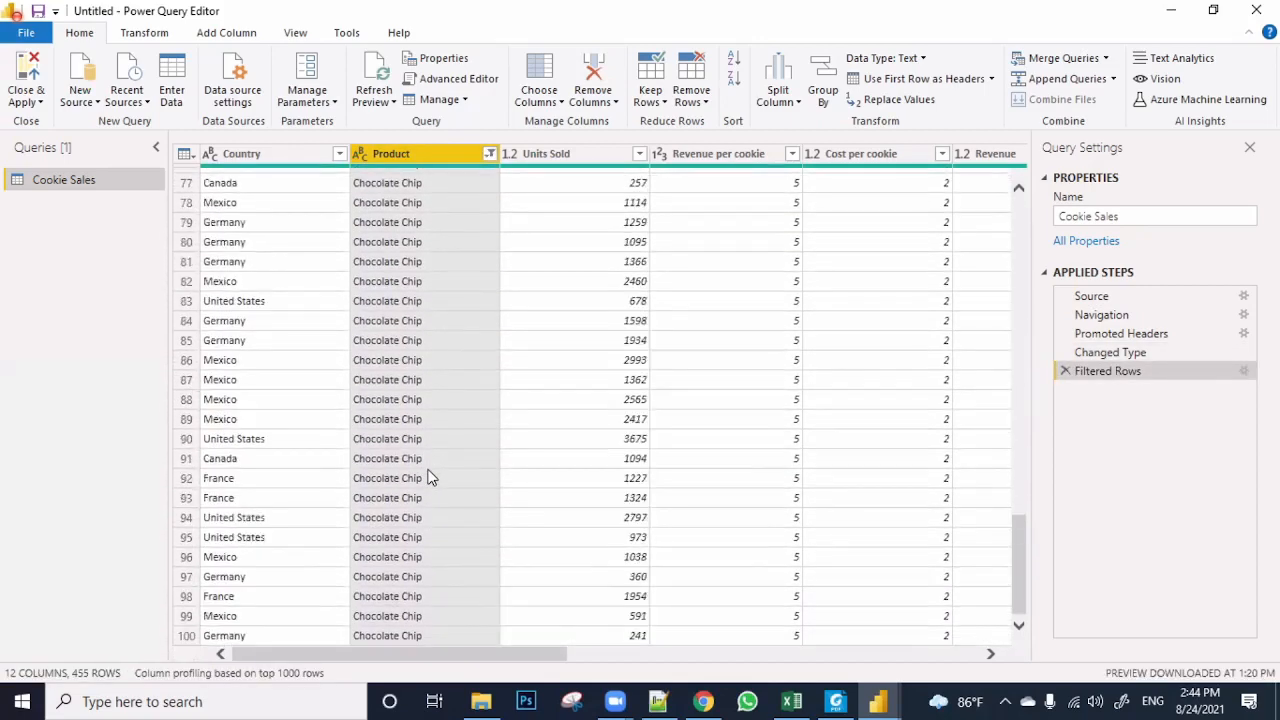
{"action": "scroll", "coordinate": [428, 477], "scroll_direction": "down", "scroll_amount": 20}
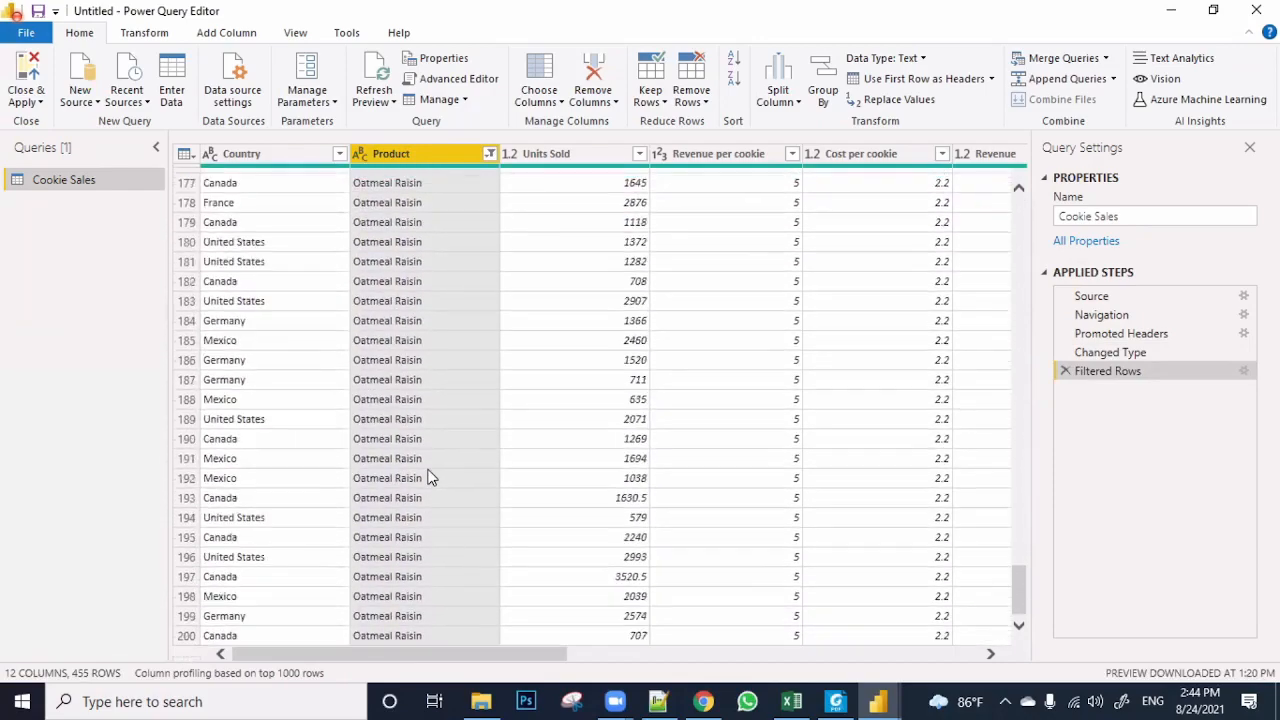
{"action": "scroll", "coordinate": [428, 477], "scroll_direction": "down", "scroll_amount": 17}
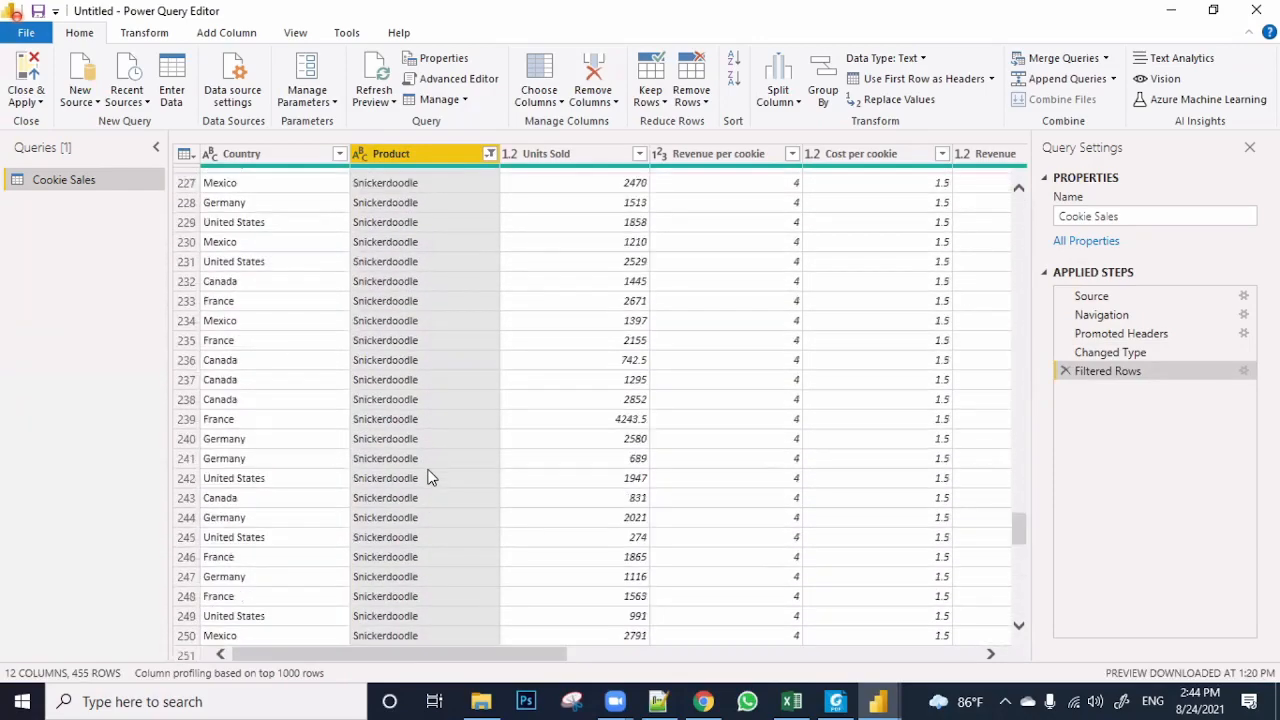
{"action": "scroll", "coordinate": [428, 477], "scroll_direction": "down", "scroll_amount": 20}
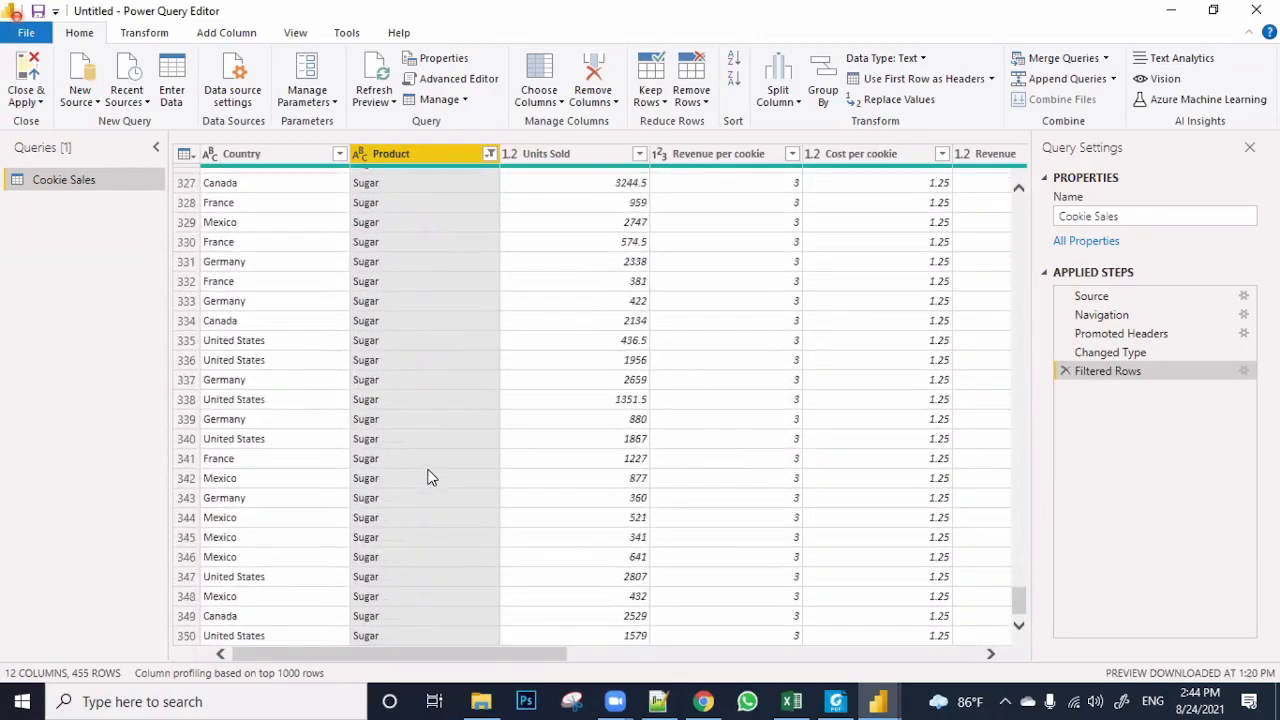
{"action": "scroll", "coordinate": [428, 477], "scroll_direction": "down", "scroll_amount": 15}
{"action": "scroll", "coordinate": [428, 477], "scroll_direction": "down", "scroll_amount": 2}
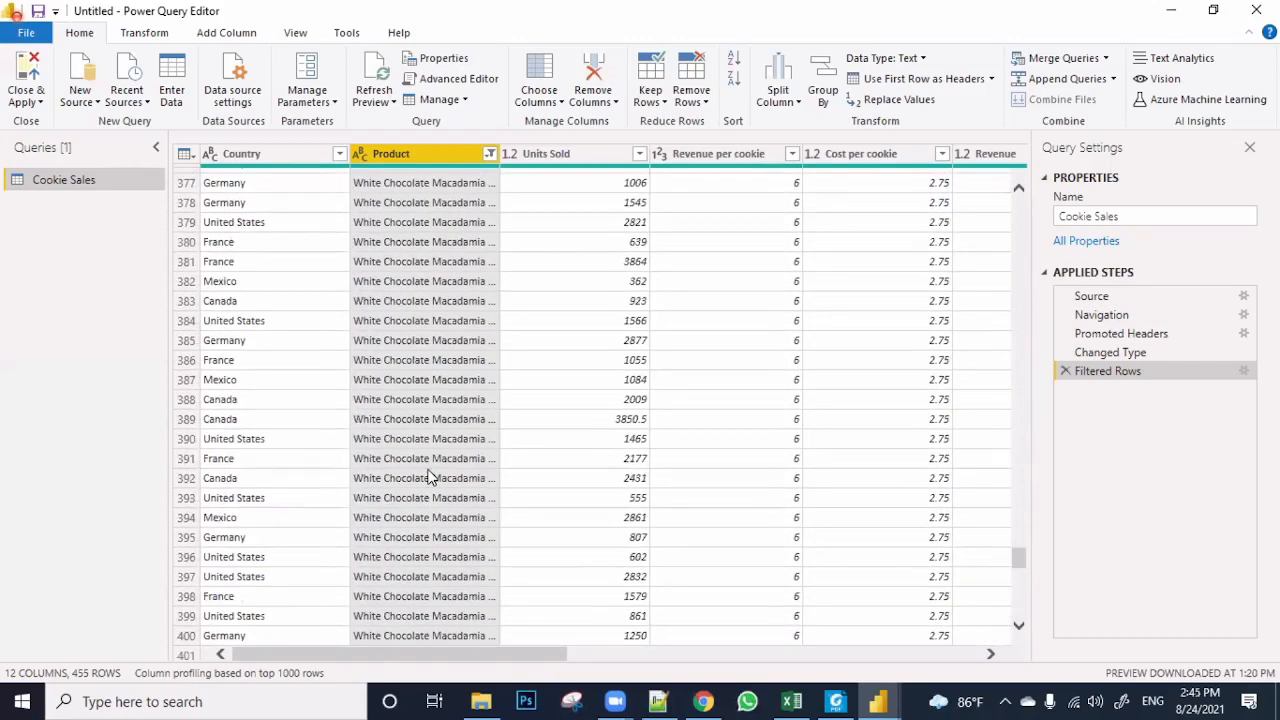
{"action": "scroll", "coordinate": [428, 477], "scroll_direction": "down", "scroll_amount": 6}
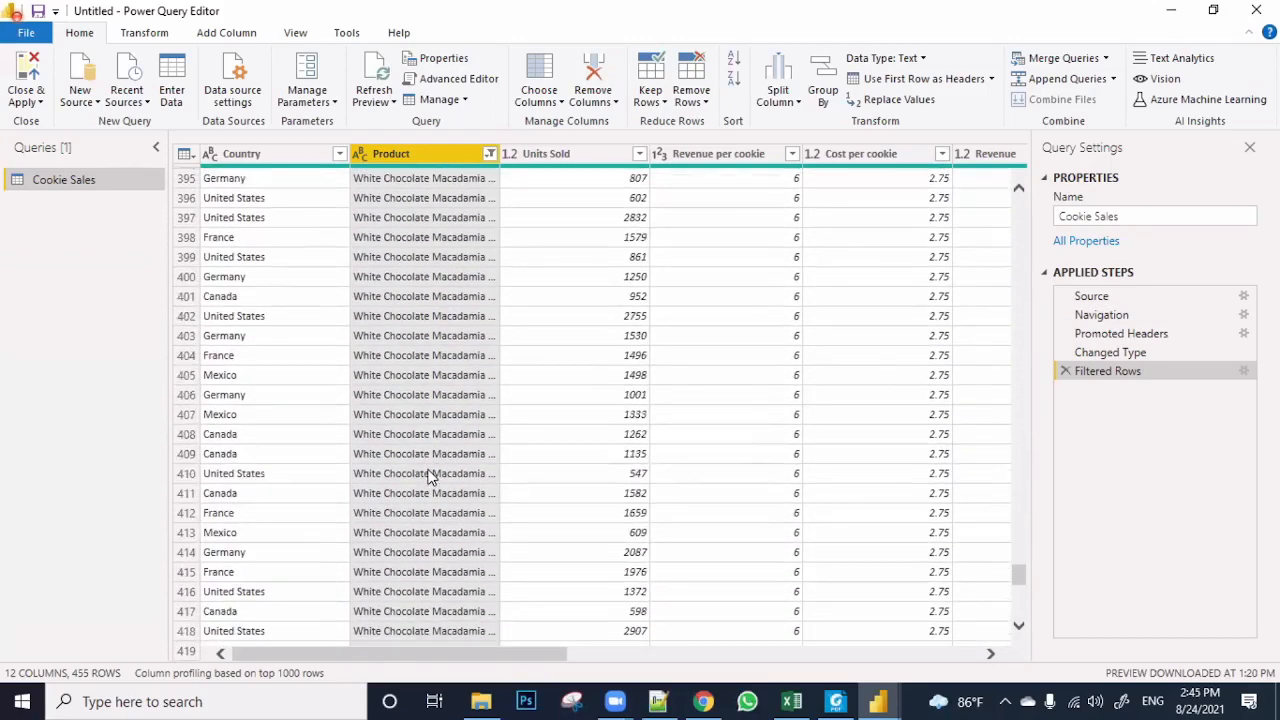
{"action": "scroll", "coordinate": [428, 477], "scroll_direction": "down", "scroll_amount": 12}
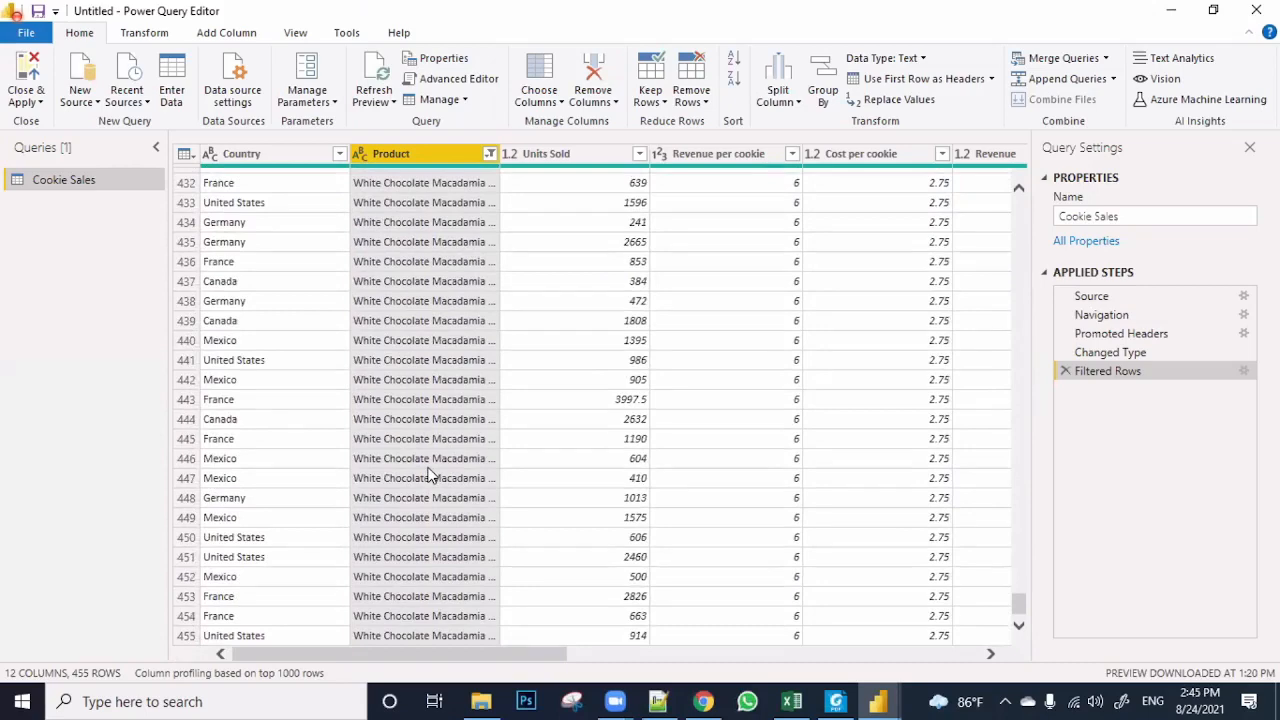
{"action": "scroll", "coordinate": [420, 494], "scroll_direction": "up", "scroll_amount": 5}
{"action": "scroll", "coordinate": [420, 497], "scroll_direction": "down", "scroll_amount": 5}
{"action": "scroll", "coordinate": [424, 563], "scroll_direction": "up", "scroll_amount": 20}
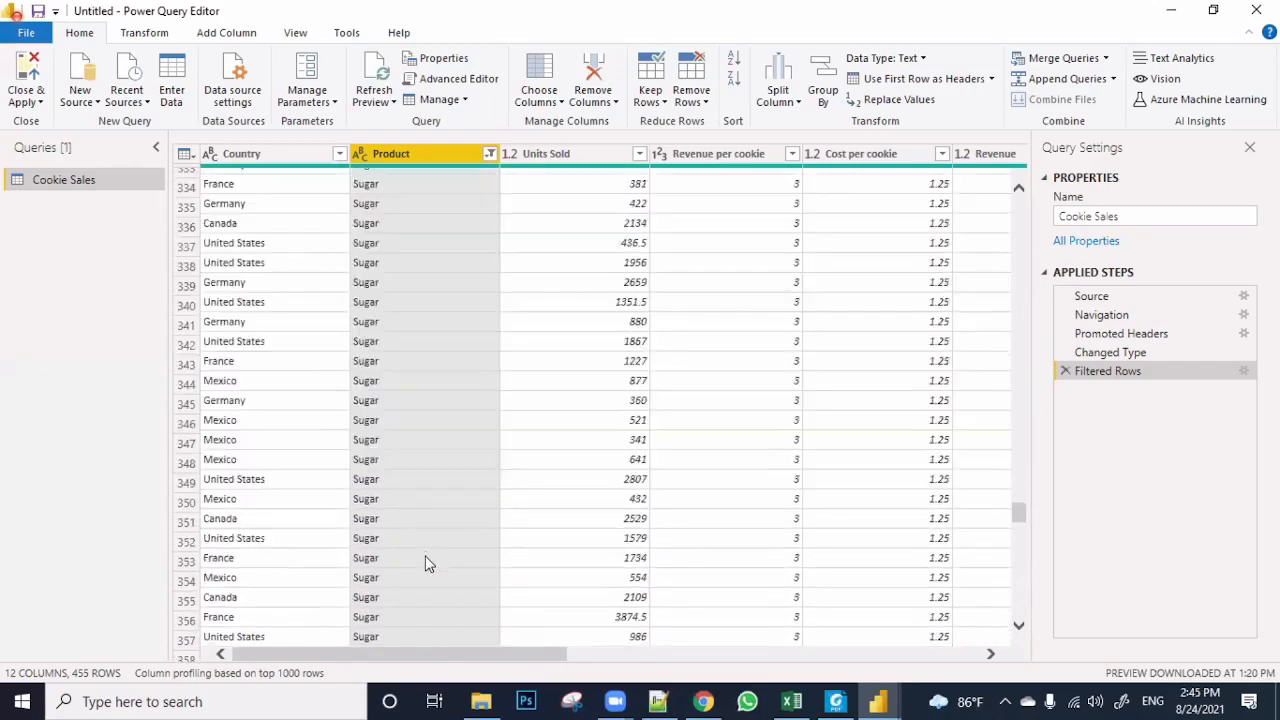
{"action": "scroll", "coordinate": [424, 563], "scroll_direction": "up", "scroll_amount": 20}
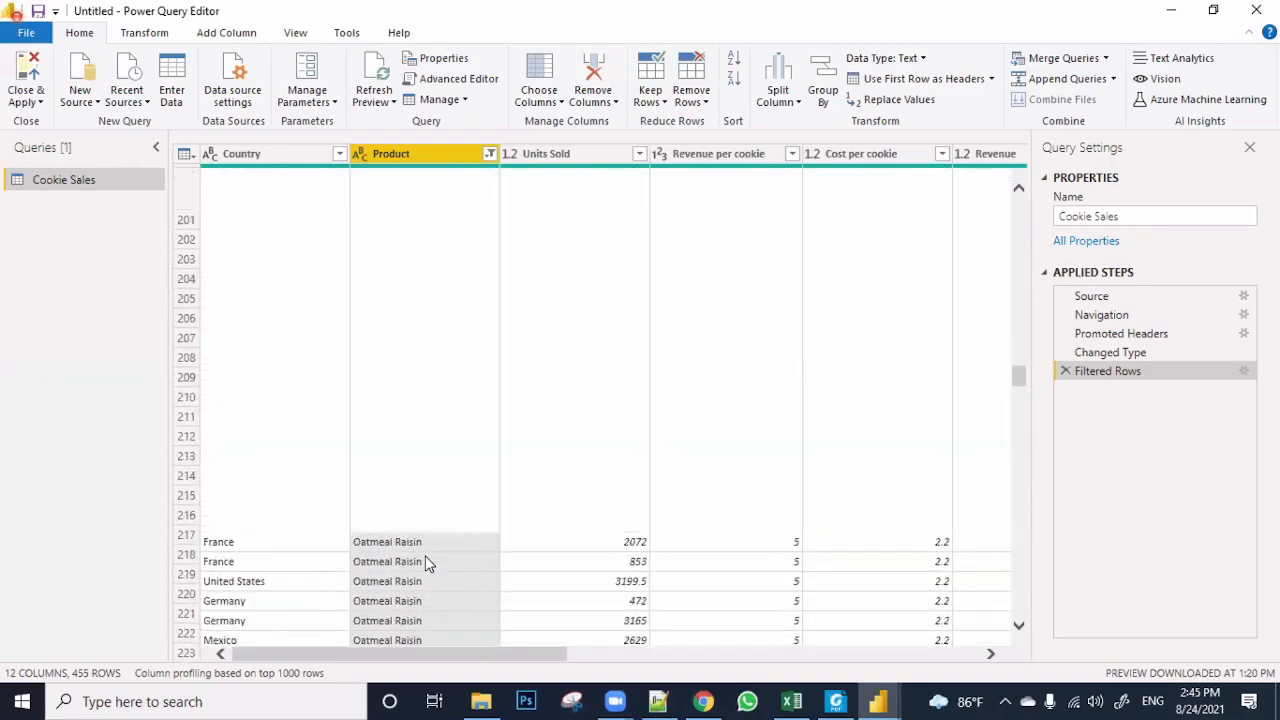
{"action": "scroll", "coordinate": [425, 563], "scroll_direction": "up", "scroll_amount": 20}
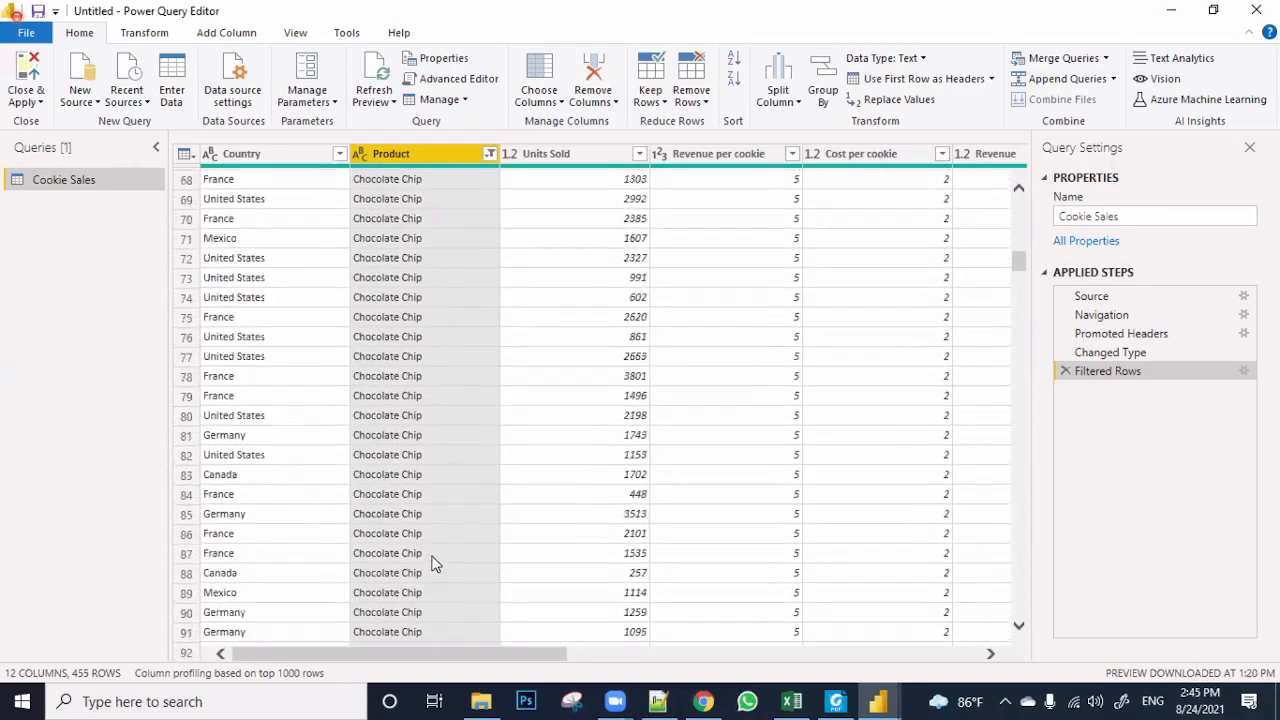
{"action": "scroll", "coordinate": [432, 563], "scroll_direction": "up", "scroll_amount": 20}
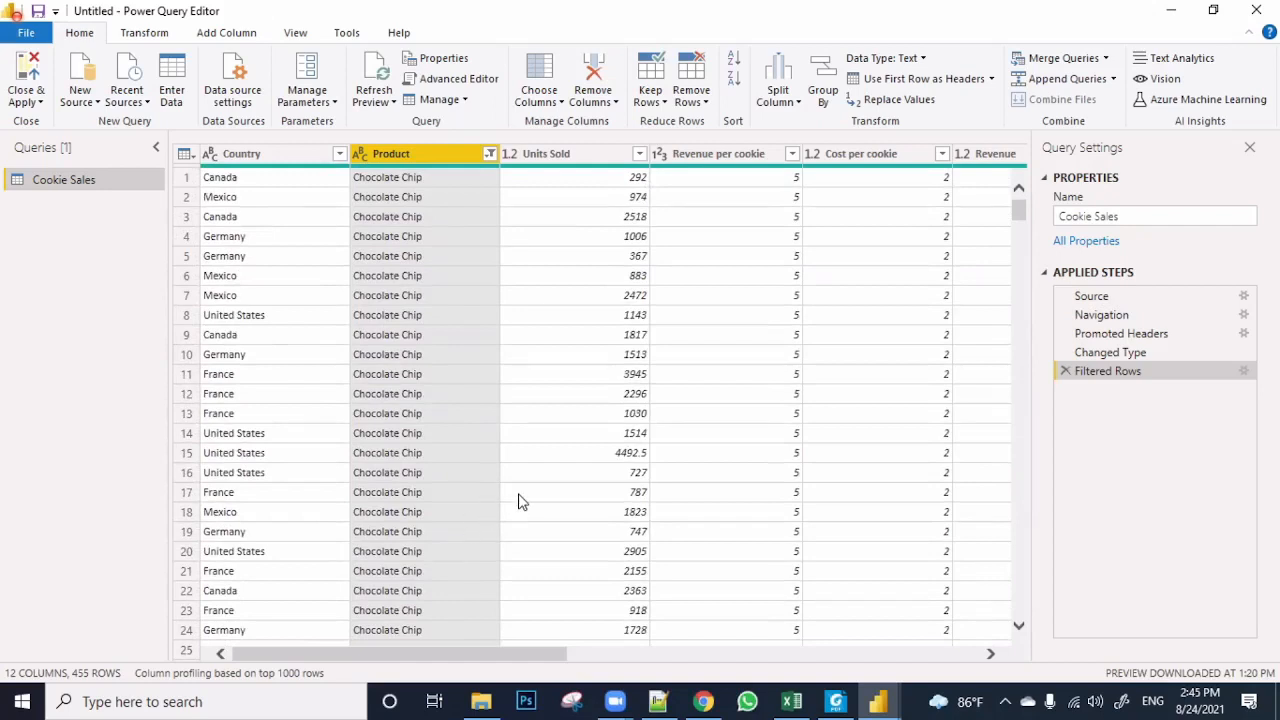
Check the Units Sold column for decimal values and change its data type to Whole Number
{"action": "left_click", "coordinate": [548, 154]}
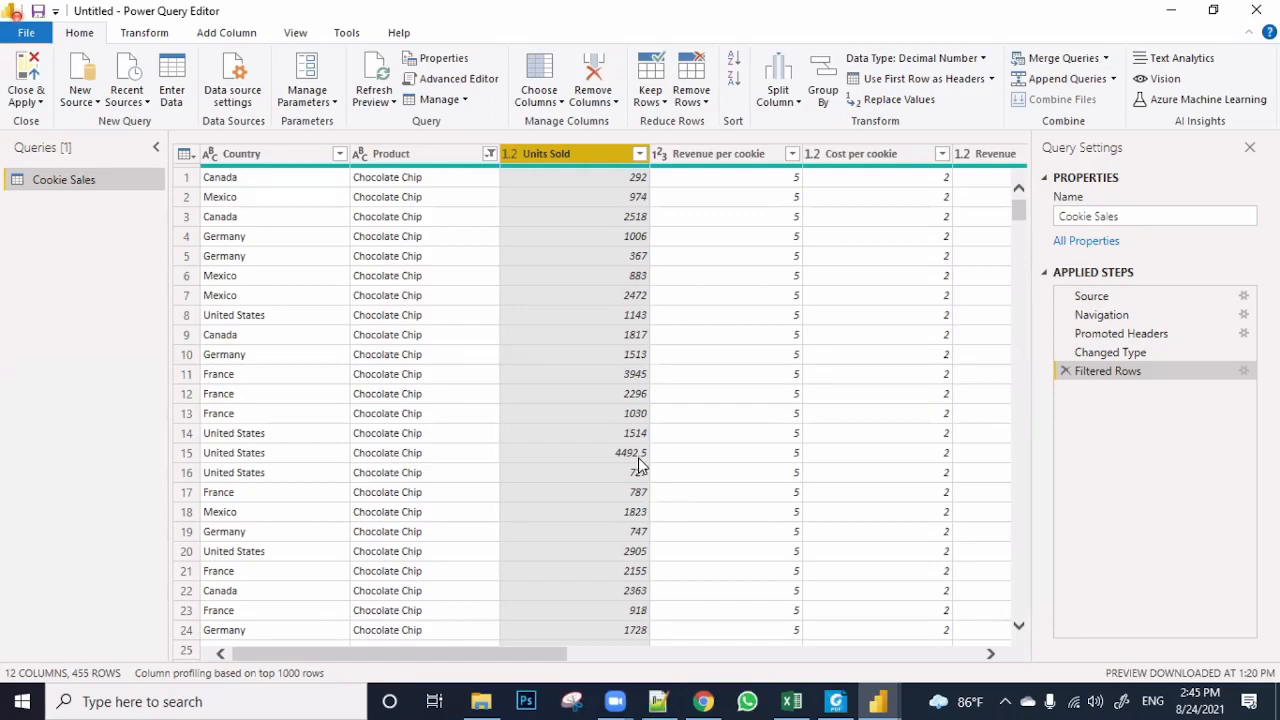
{"action": "scroll", "coordinate": [640, 463], "scroll_direction": "down", "scroll_amount": 10}
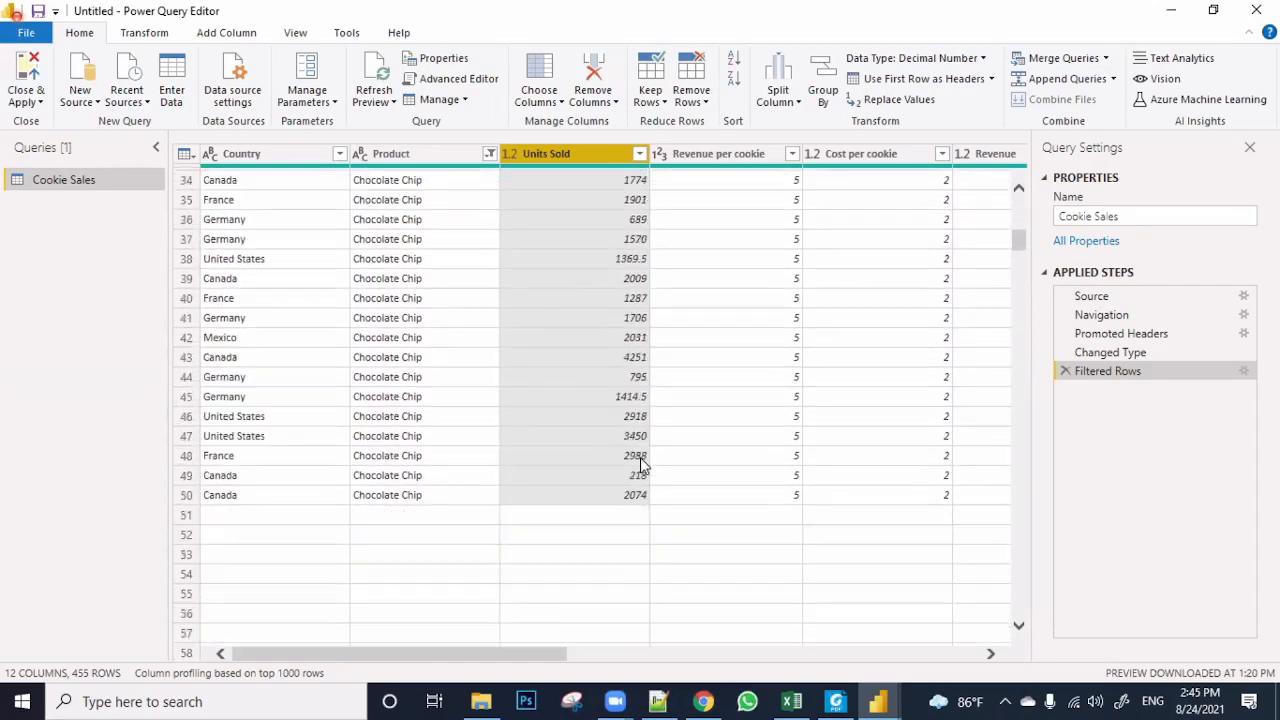
{"action": "scroll", "coordinate": [640, 463], "scroll_direction": "down", "scroll_amount": 15}
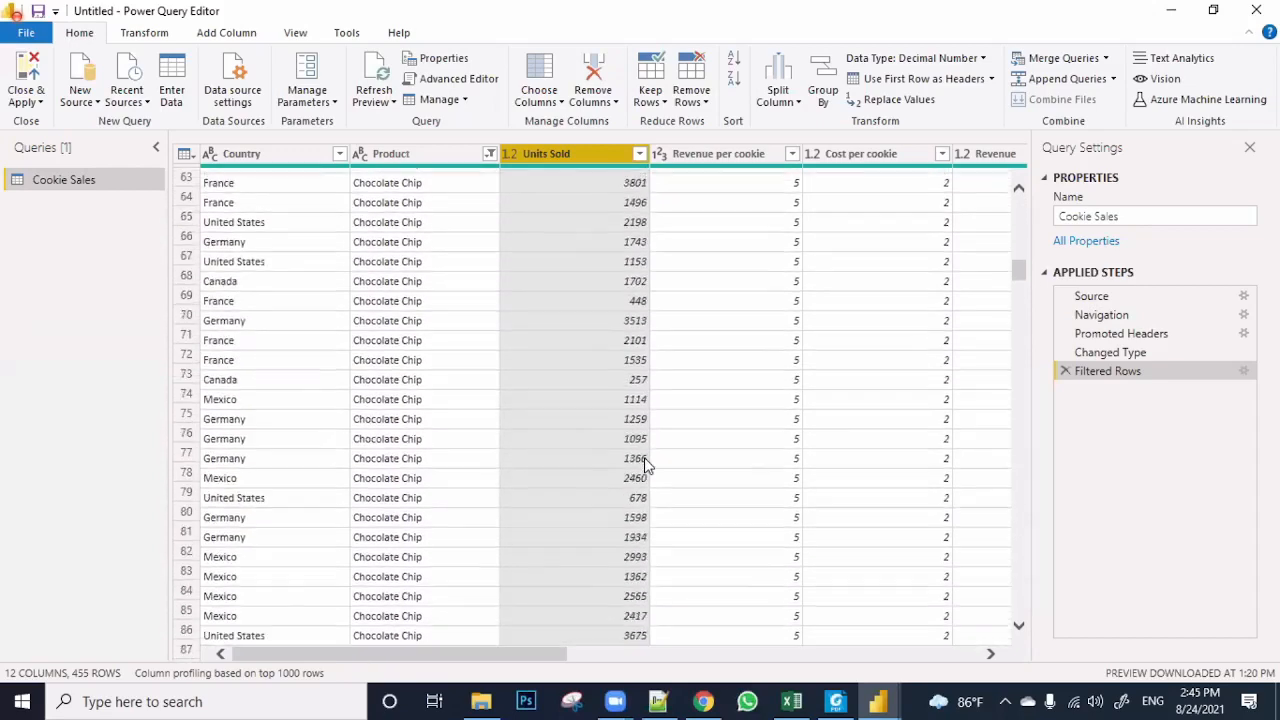
{"action": "scroll", "coordinate": [644, 465], "scroll_direction": "down", "scroll_amount": 3}
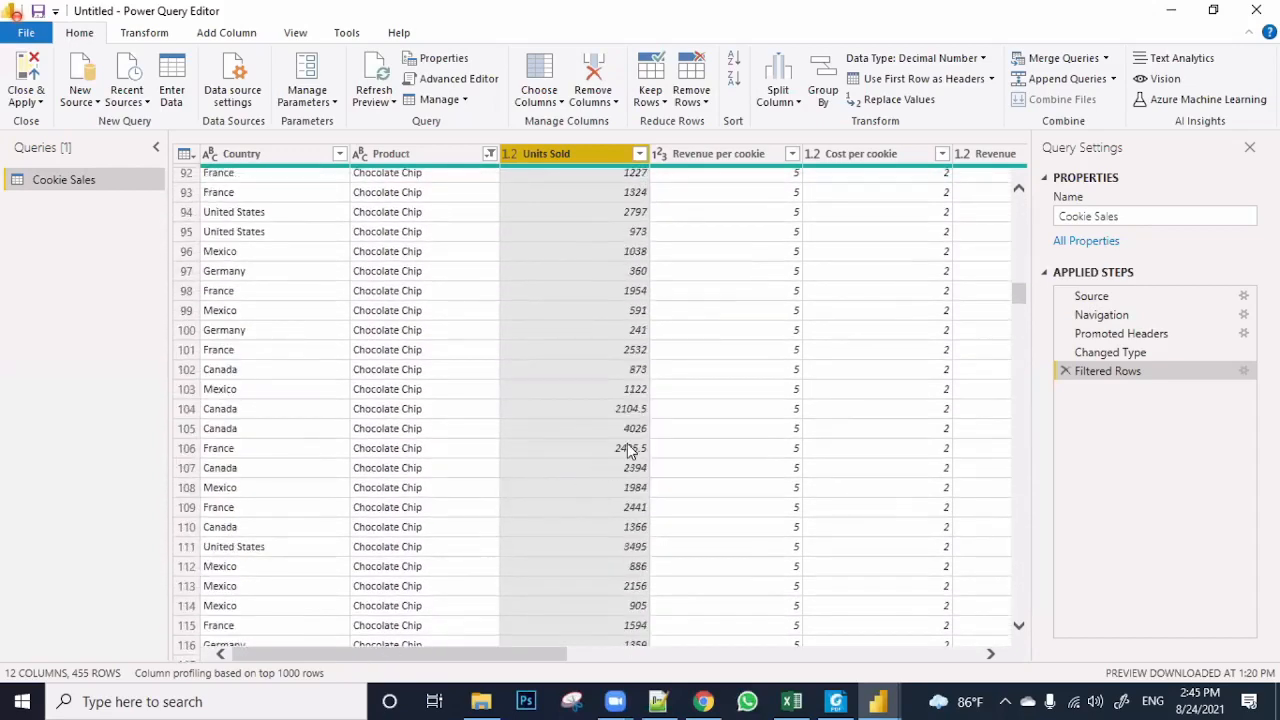
{"action": "scroll", "coordinate": [600, 475], "scroll_direction": "up", "scroll_amount": 20}
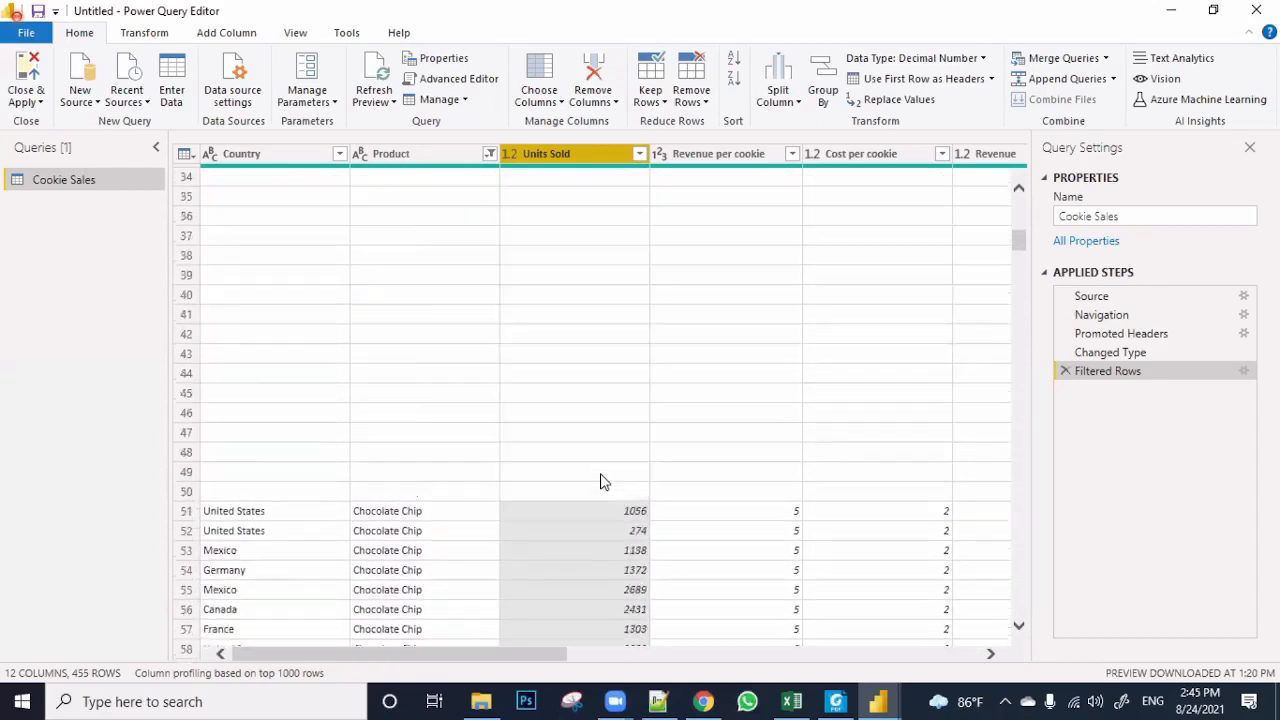
{"action": "scroll", "coordinate": [600, 481], "scroll_direction": "up", "scroll_amount": 5}
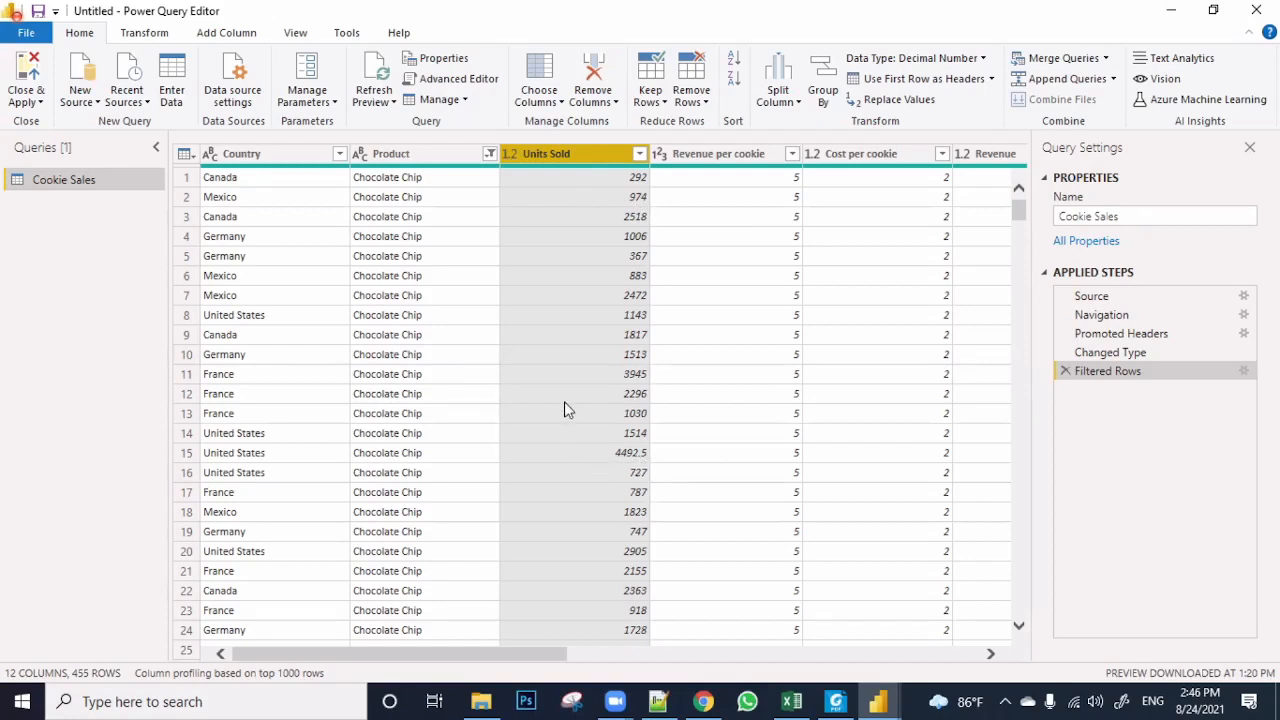
{"action": "right_click", "coordinate": [582, 157]}
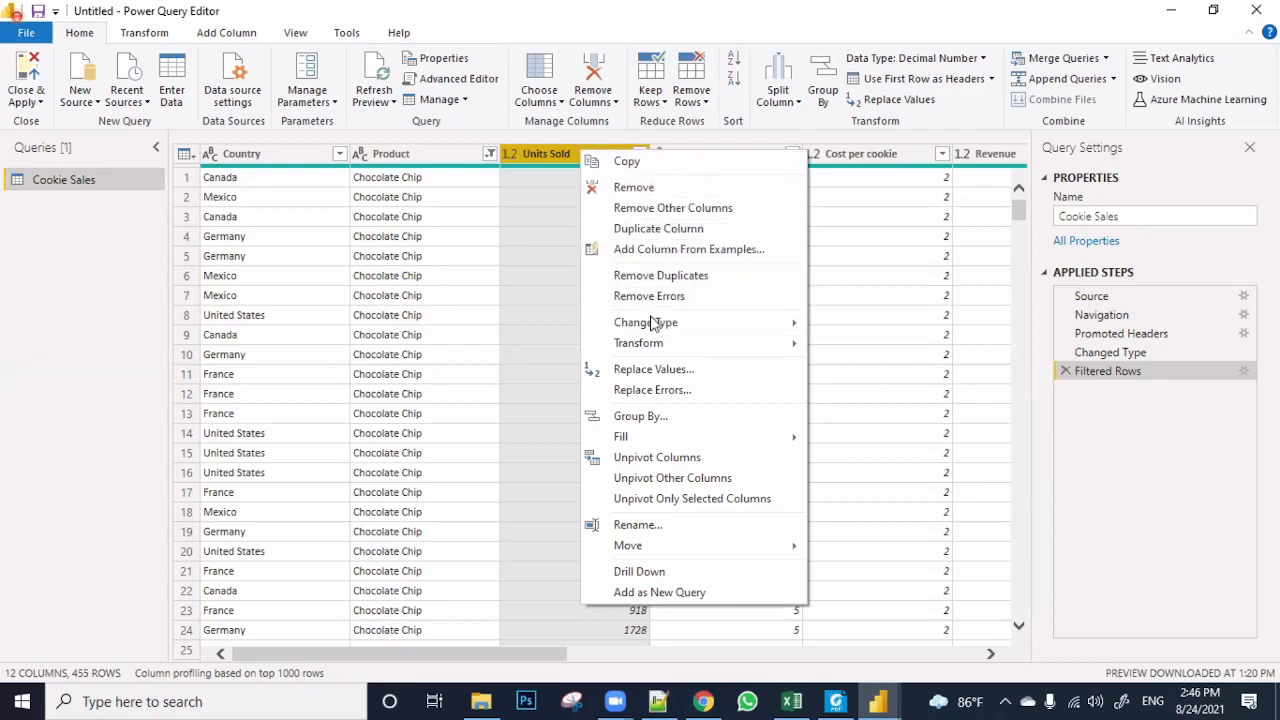
{"action": "mouse_move", "coordinate": [655, 330]}
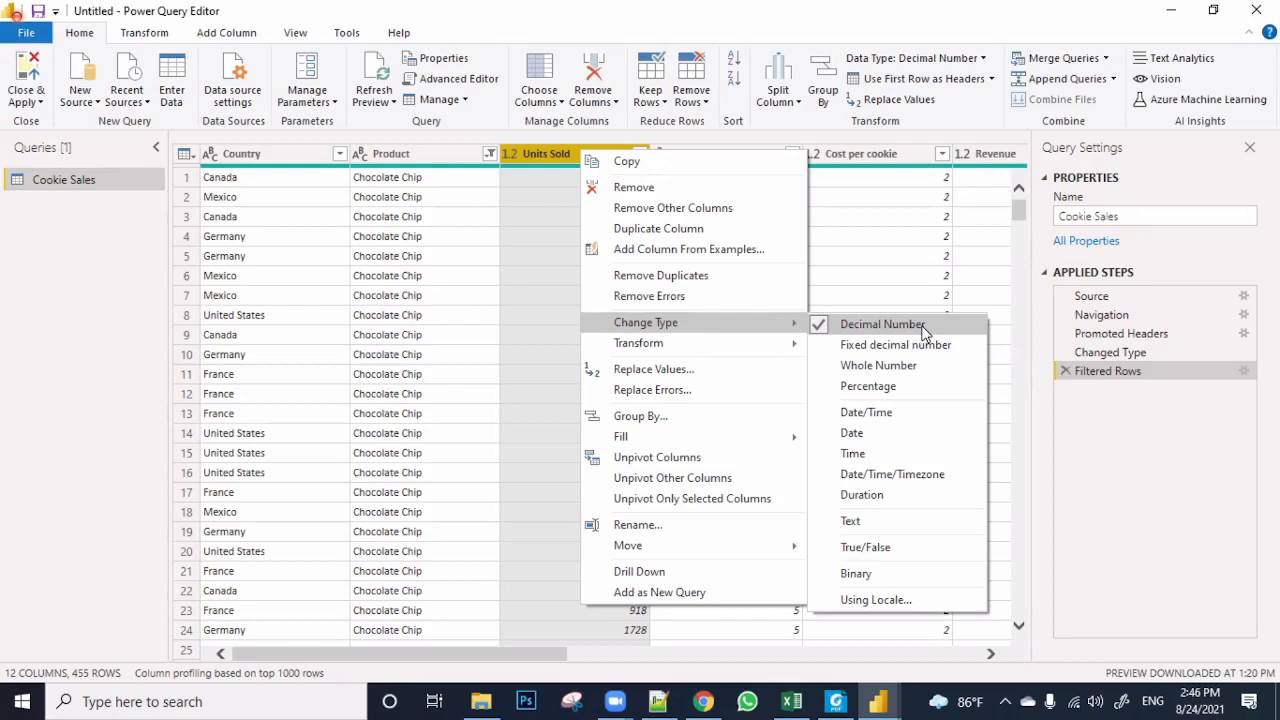
{"action": "left_click", "coordinate": [882, 366]}
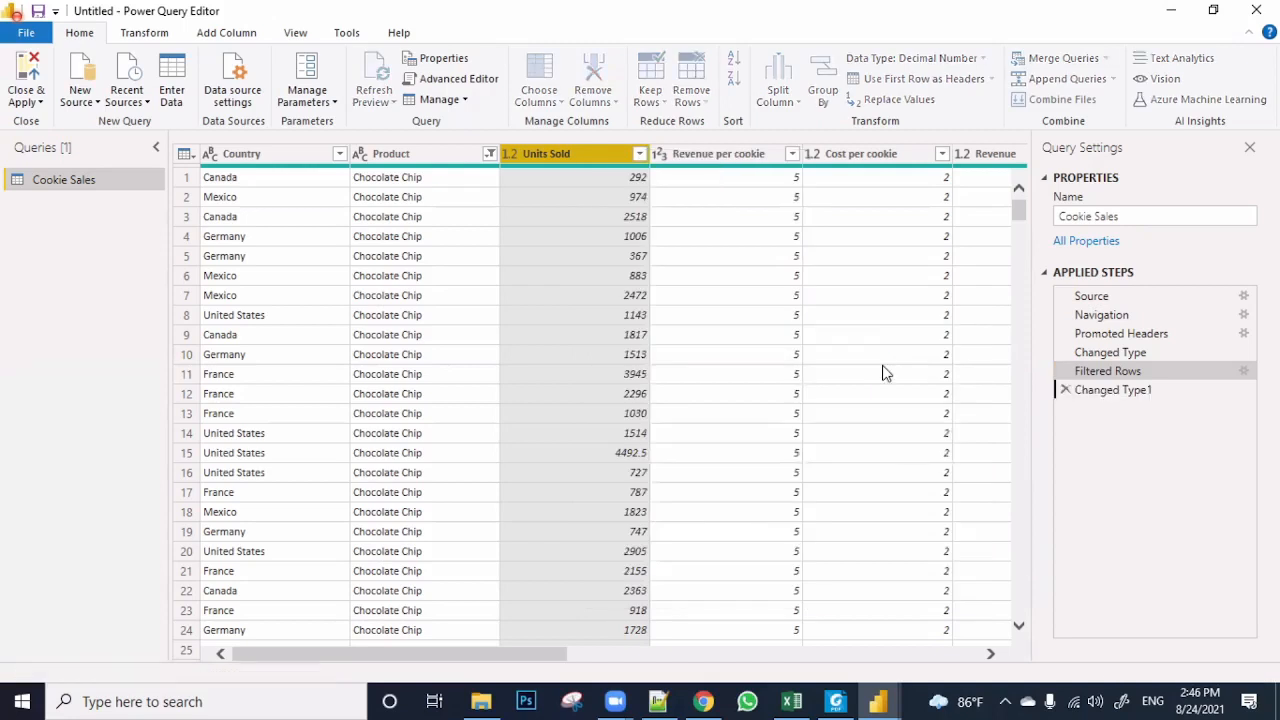
{"action": "left_click", "coordinate": [612, 455]}
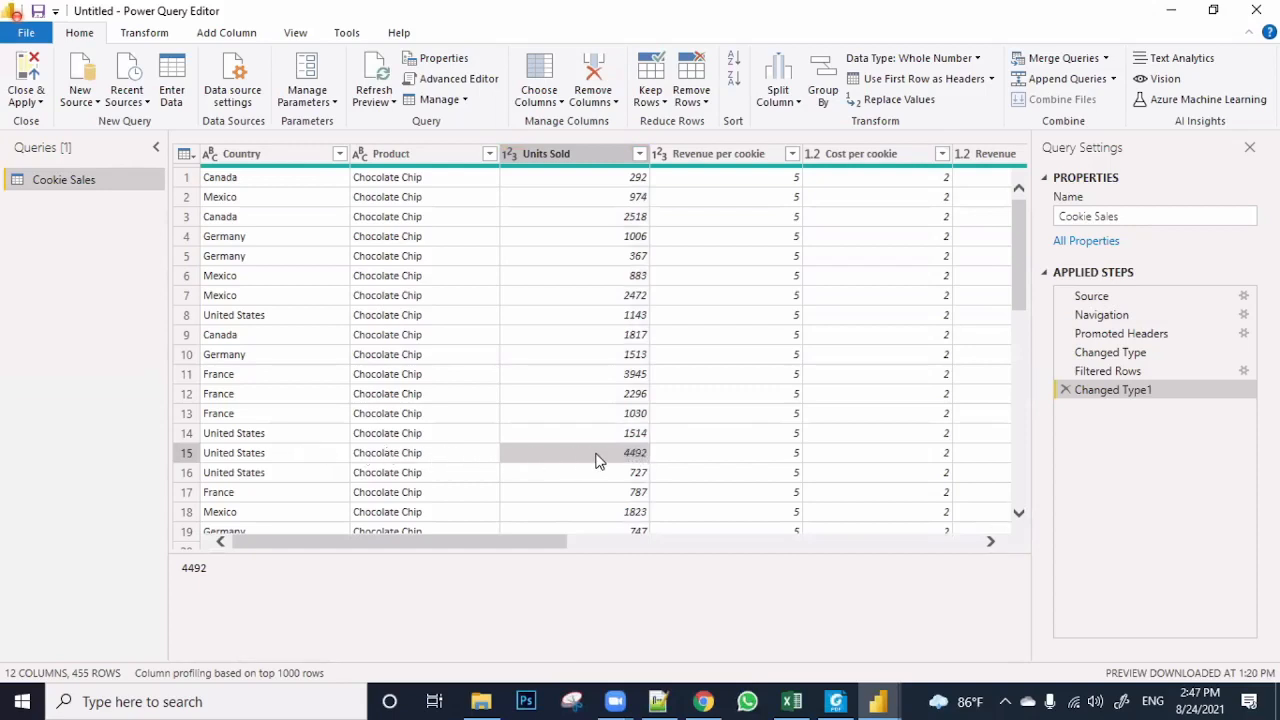
{"action": "left_click", "coordinate": [564, 155]}
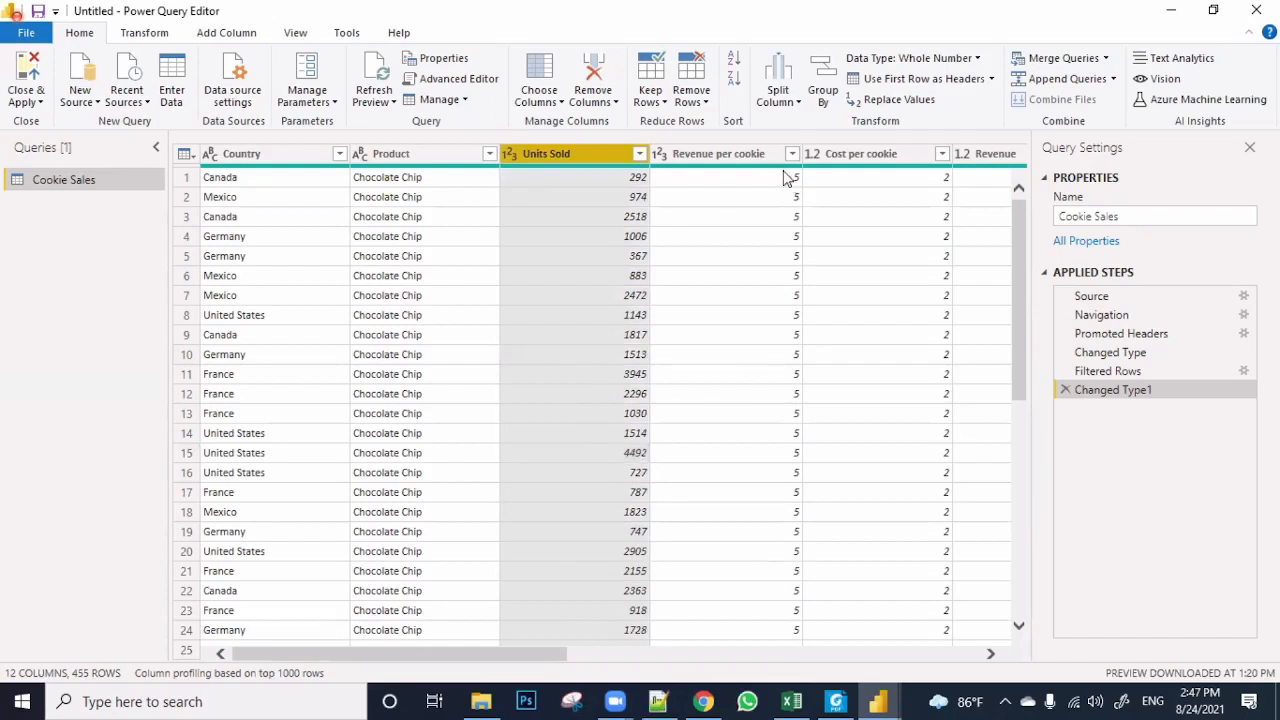
Rename the Month Name column to Month
{"action": "left_click", "coordinate": [740, 158]}
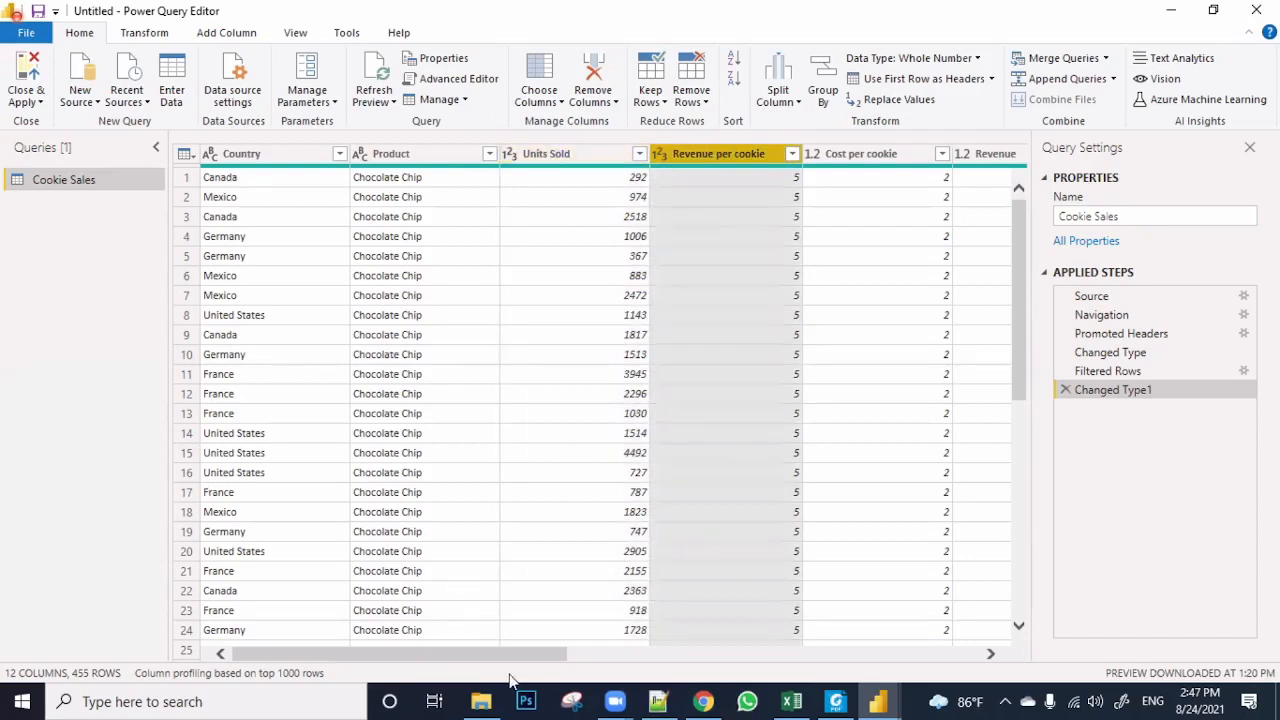
{"action": "left_click_drag", "start_coordinate": [477, 661], "coordinate": [566, 658]}
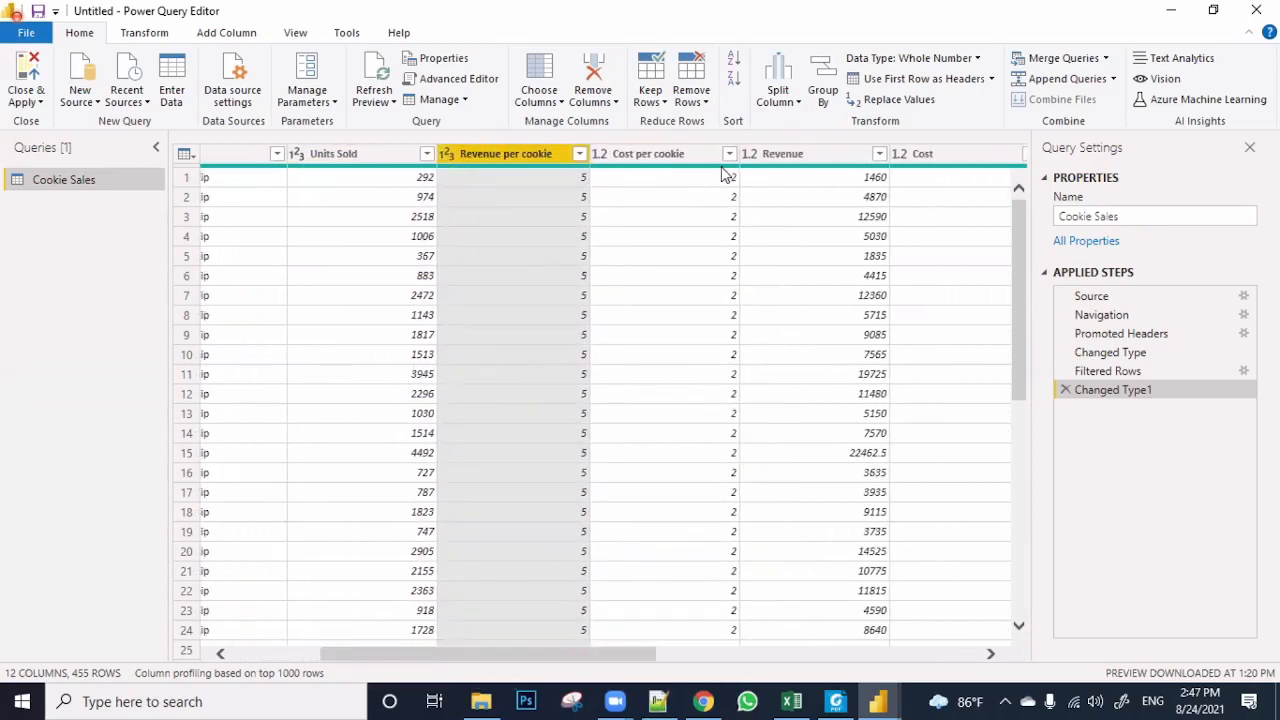
{"action": "left_click", "coordinate": [797, 156]}
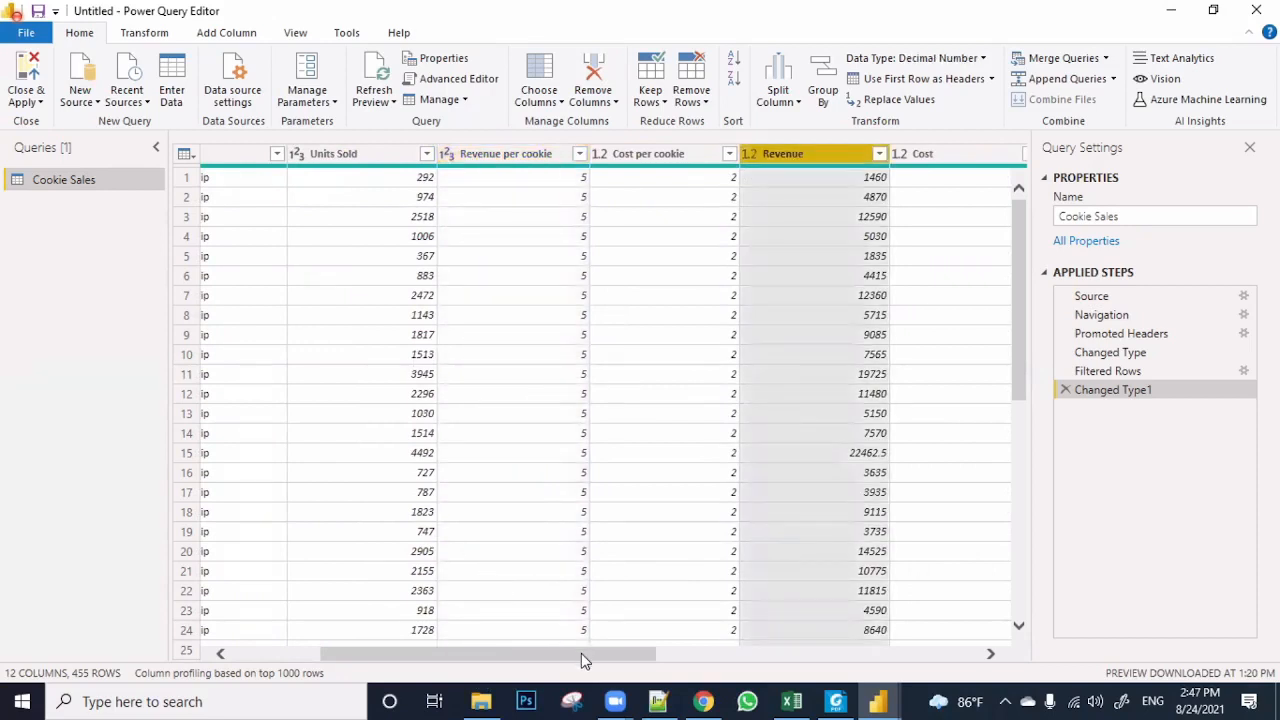
{"action": "left_click_drag", "start_coordinate": [581, 653], "coordinate": [882, 633]}
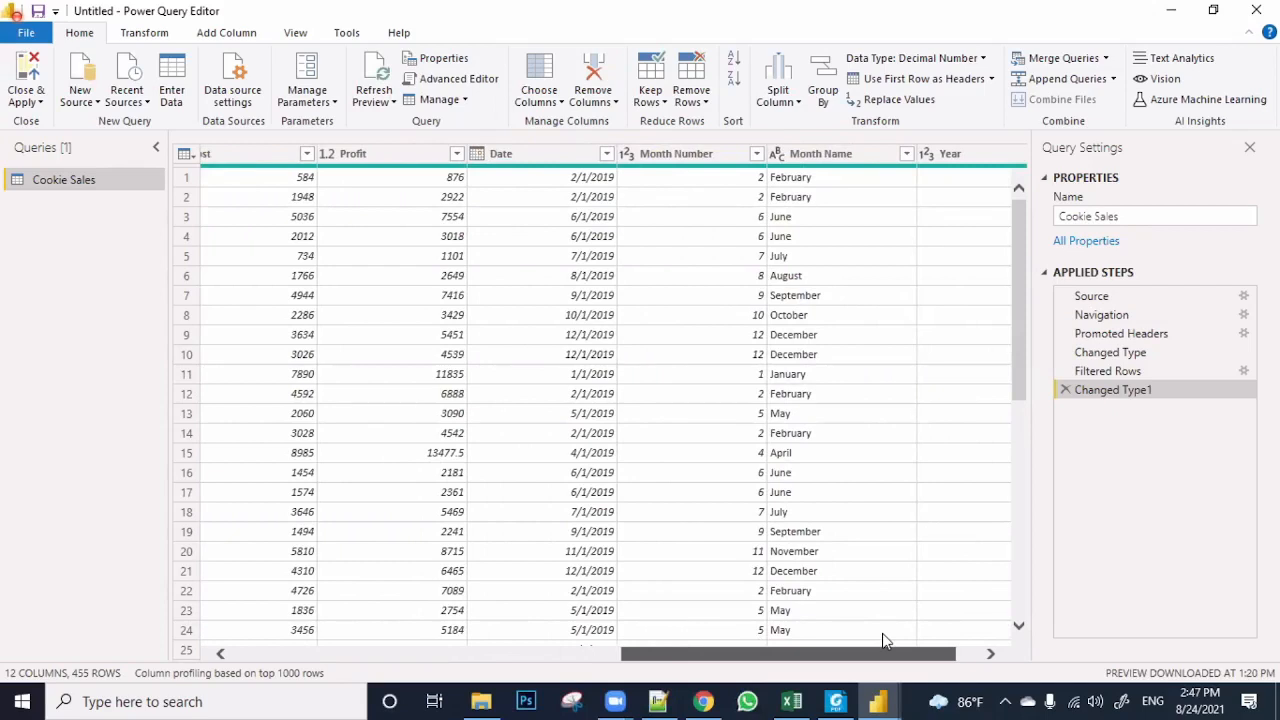
{"action": "left_click_drag", "start_coordinate": [882, 633], "coordinate": [892, 632]}
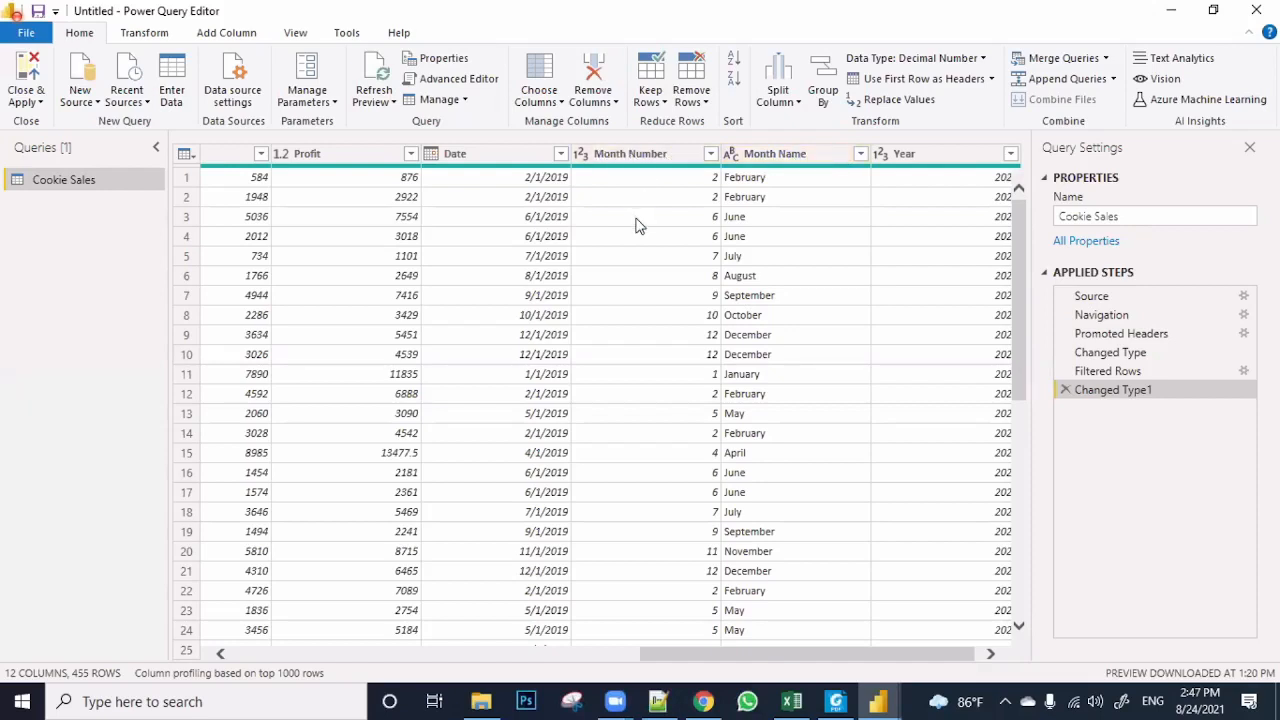
{"action": "double_click", "coordinate": [807, 155]}
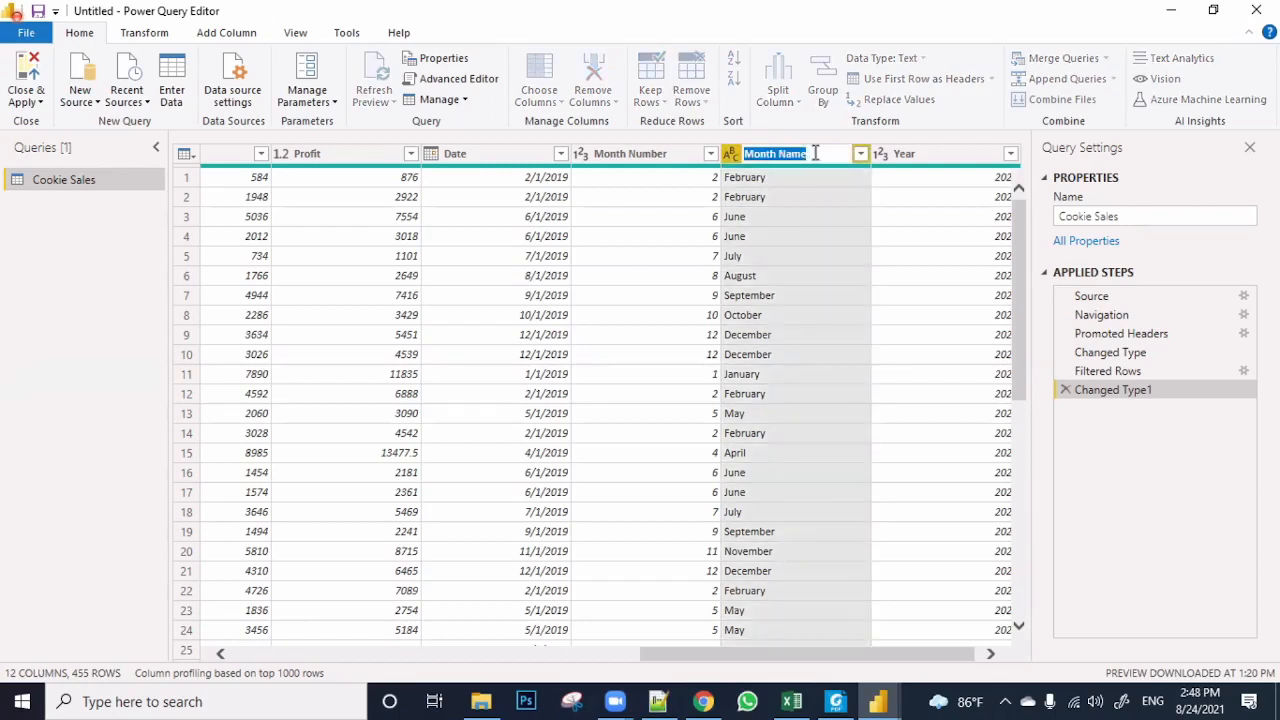
{"action": "left_click", "coordinate": [815, 153]}
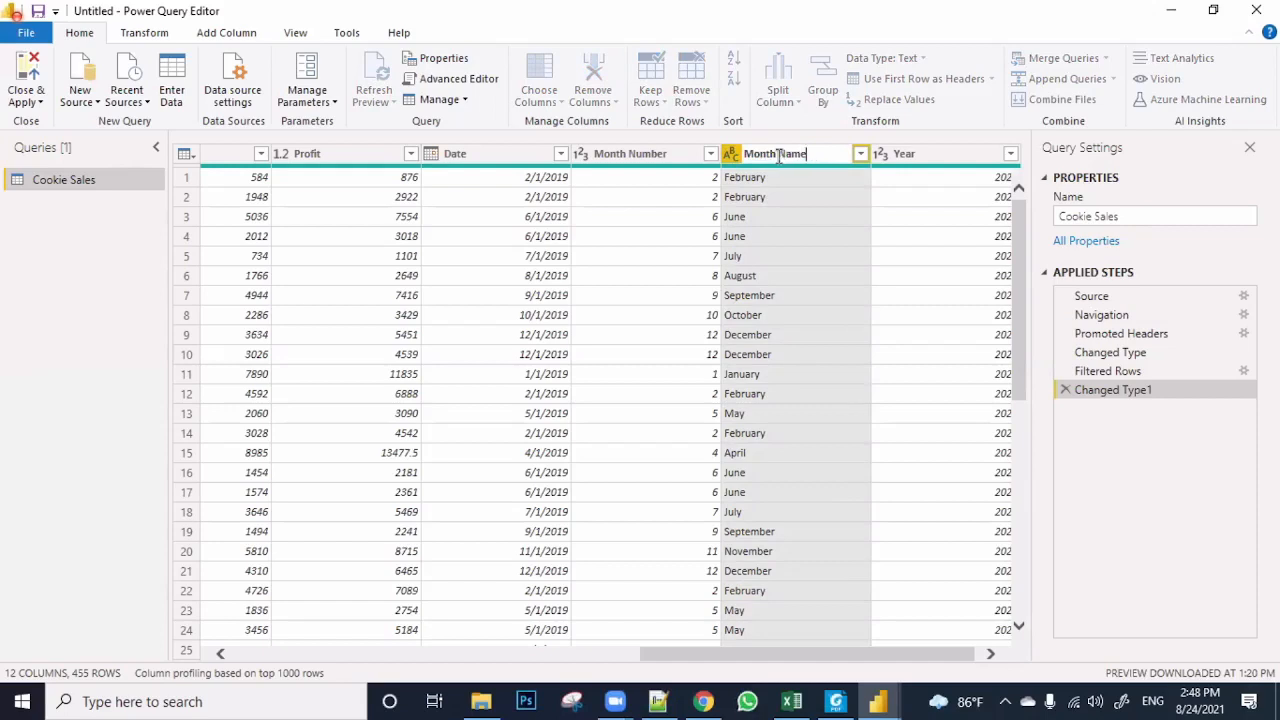
{"action": "double_click", "coordinate": [809, 154]}
{"action": "key", "text": "BackSpace"}
{"action": "key", "text": "Return"}
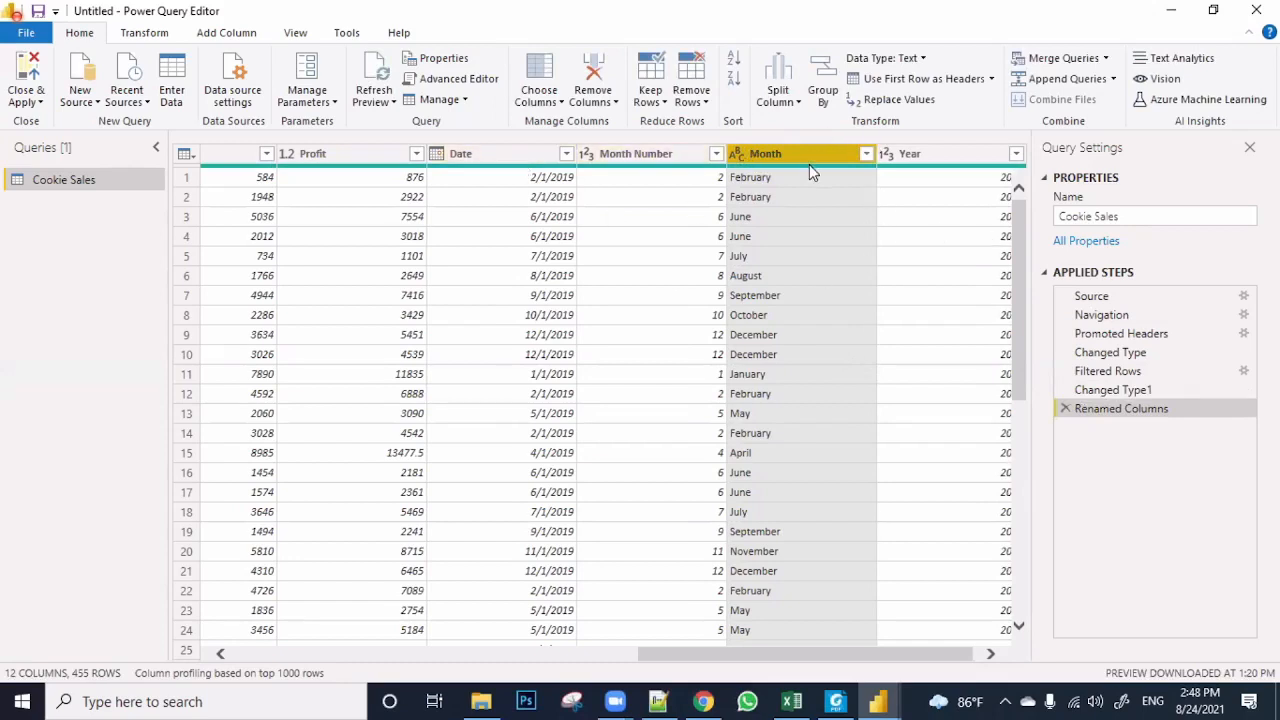
Review the Cookie Sales table across its columns from Country to Year, along with its applied steps
{"action": "mouse_move", "coordinate": [809, 164]}
{"action": "left_click_drag", "start_coordinate": [670, 654], "coordinate": [195, 663]}
{"action": "scroll", "coordinate": [678, 473], "scroll_direction": "down", "scroll_amount": 15}
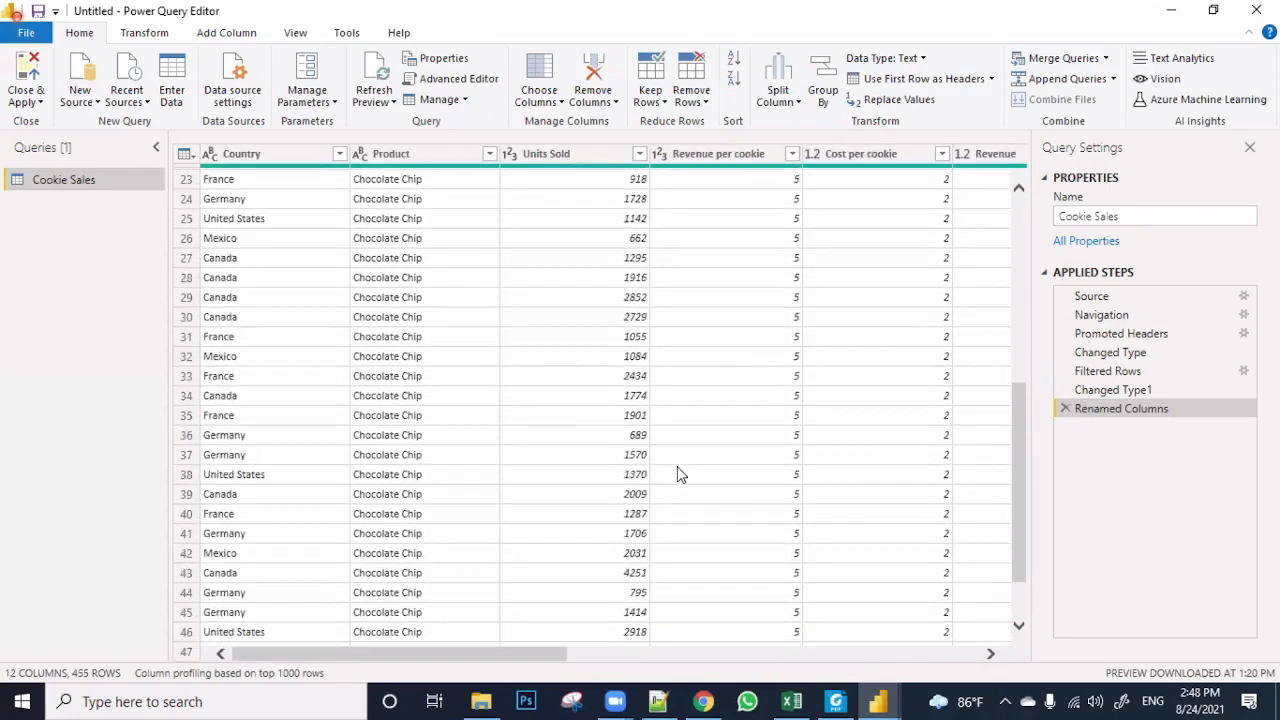
{"action": "scroll", "coordinate": [678, 473], "scroll_direction": "up", "scroll_amount": 15}
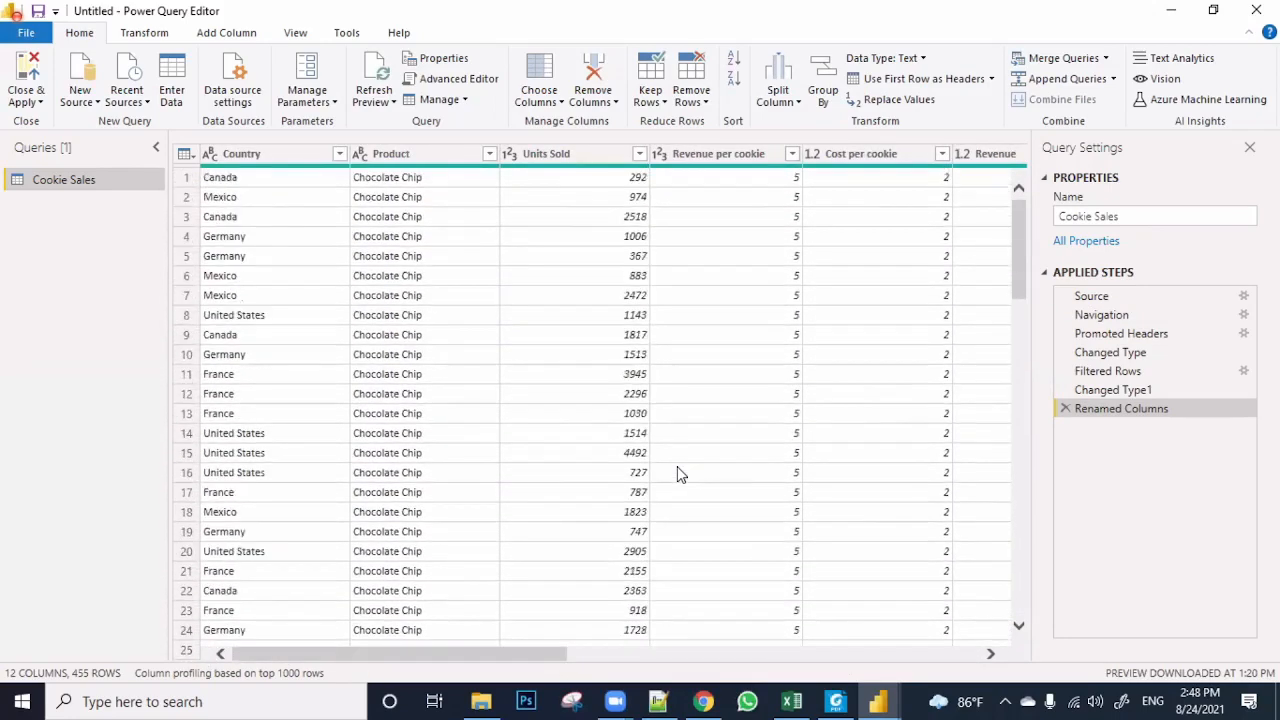
{"action": "left_click_drag", "start_coordinate": [398, 654], "coordinate": [886, 663]}
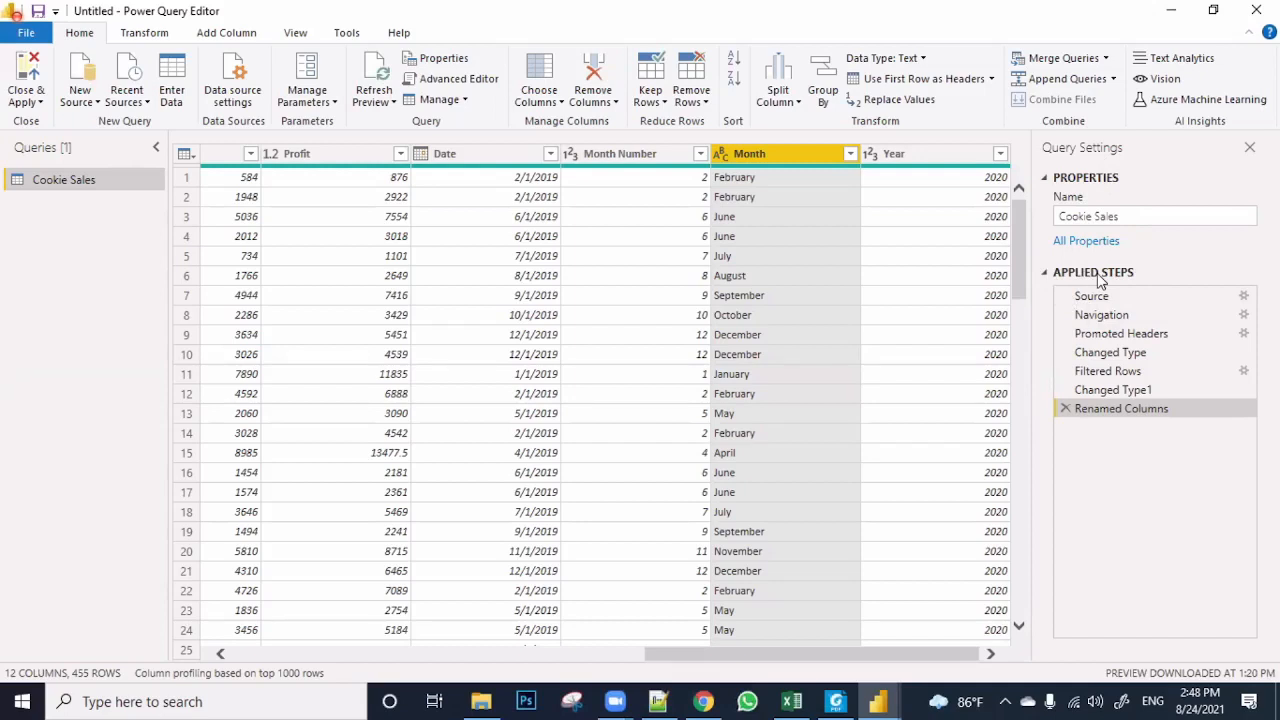
{"action": "left_click", "coordinate": [835, 690]}
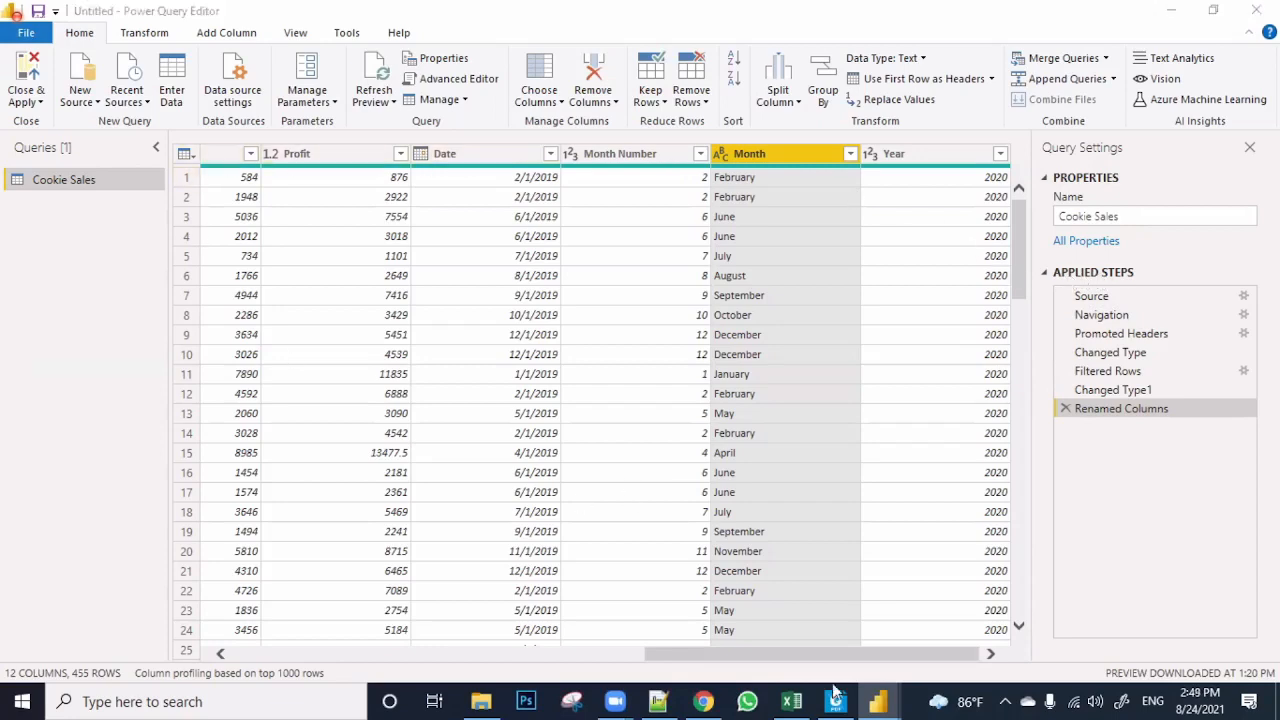
{"action": "left_click_drag", "start_coordinate": [818, 658], "coordinate": [280, 660]}
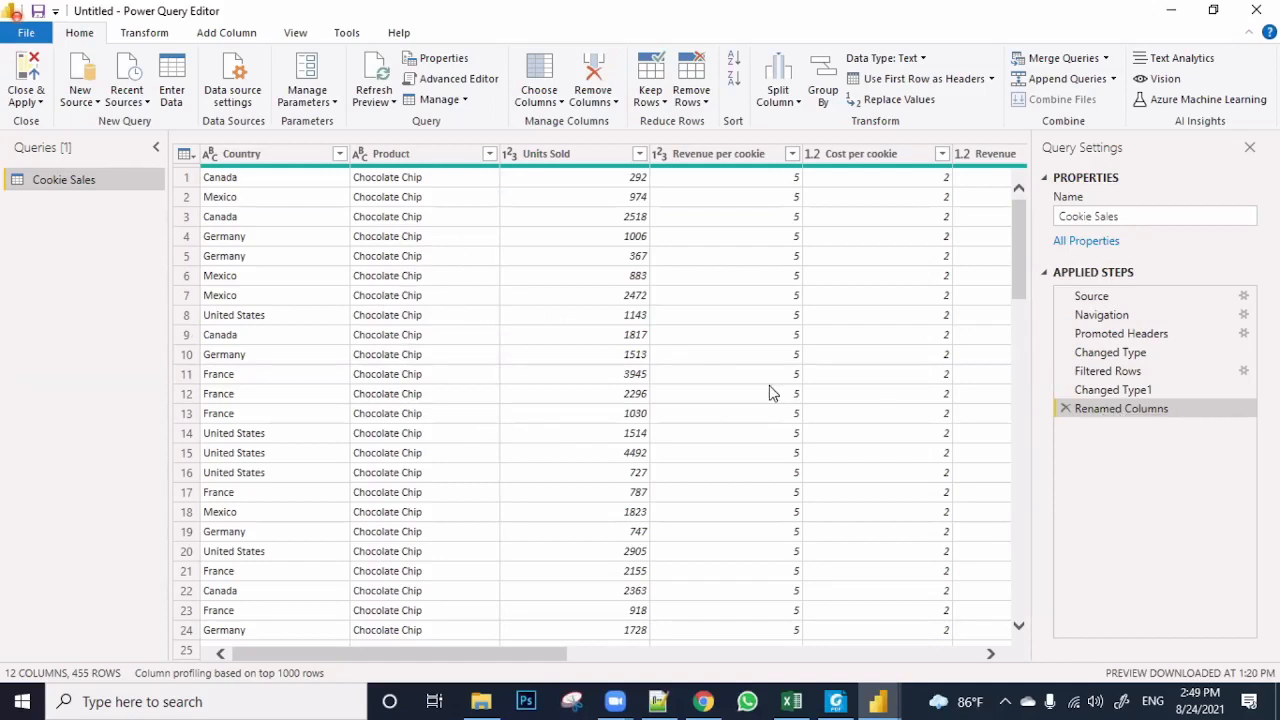
Review the Product condition of the Filtered Rows applied step and delete that step from the query
{"action": "left_click", "coordinate": [1245, 372]}
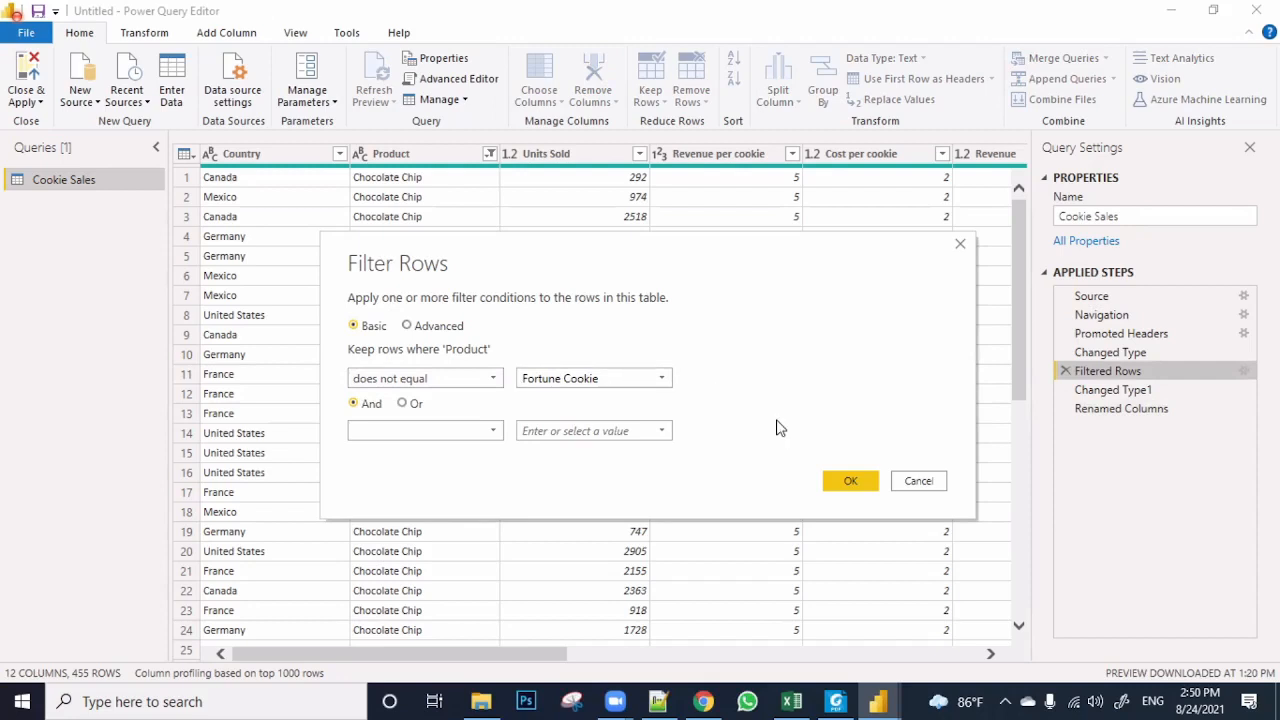
{"action": "left_click", "coordinate": [849, 484]}
{"action": "left_click", "coordinate": [852, 484]}
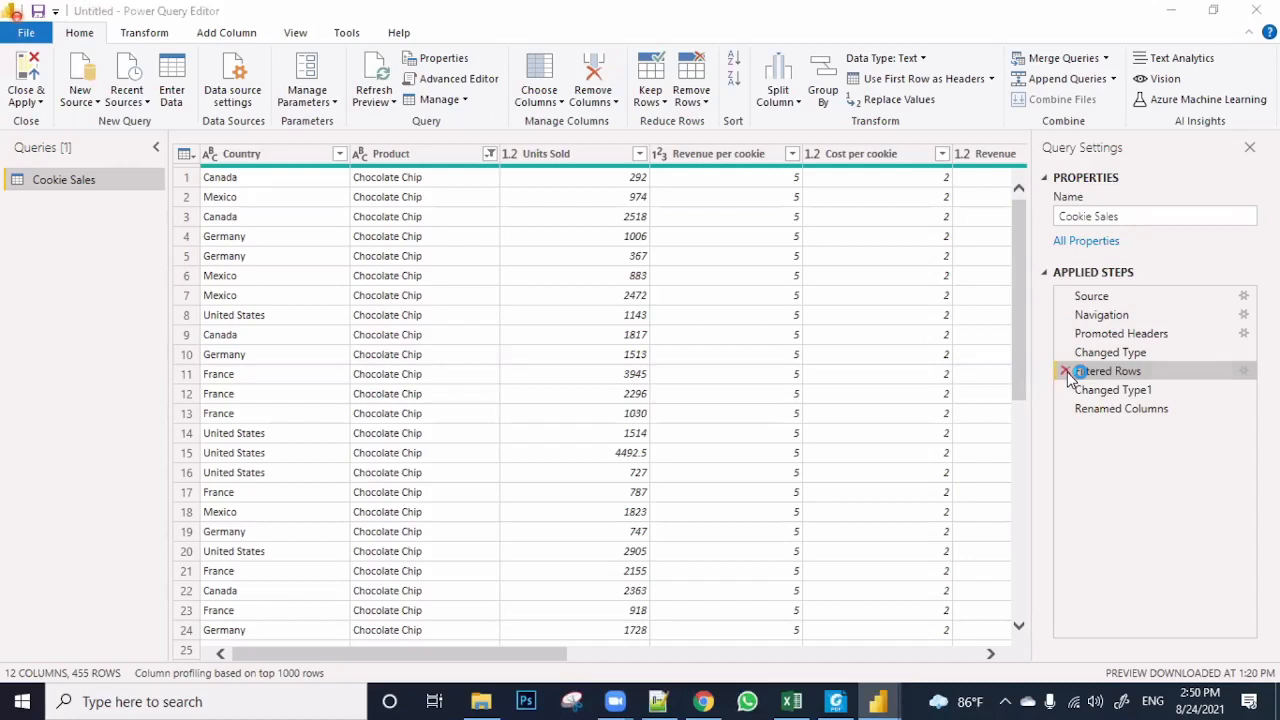
{"action": "left_click", "coordinate": [1066, 372]}
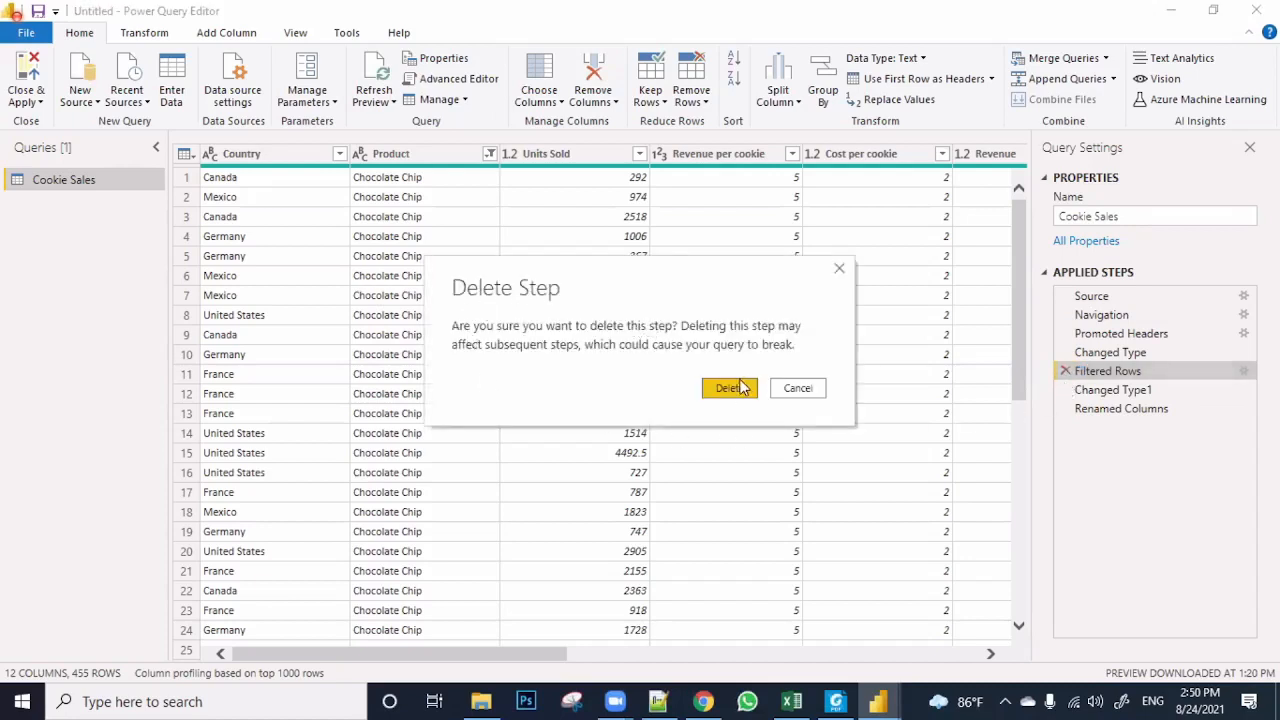
{"action": "left_click", "coordinate": [730, 392]}
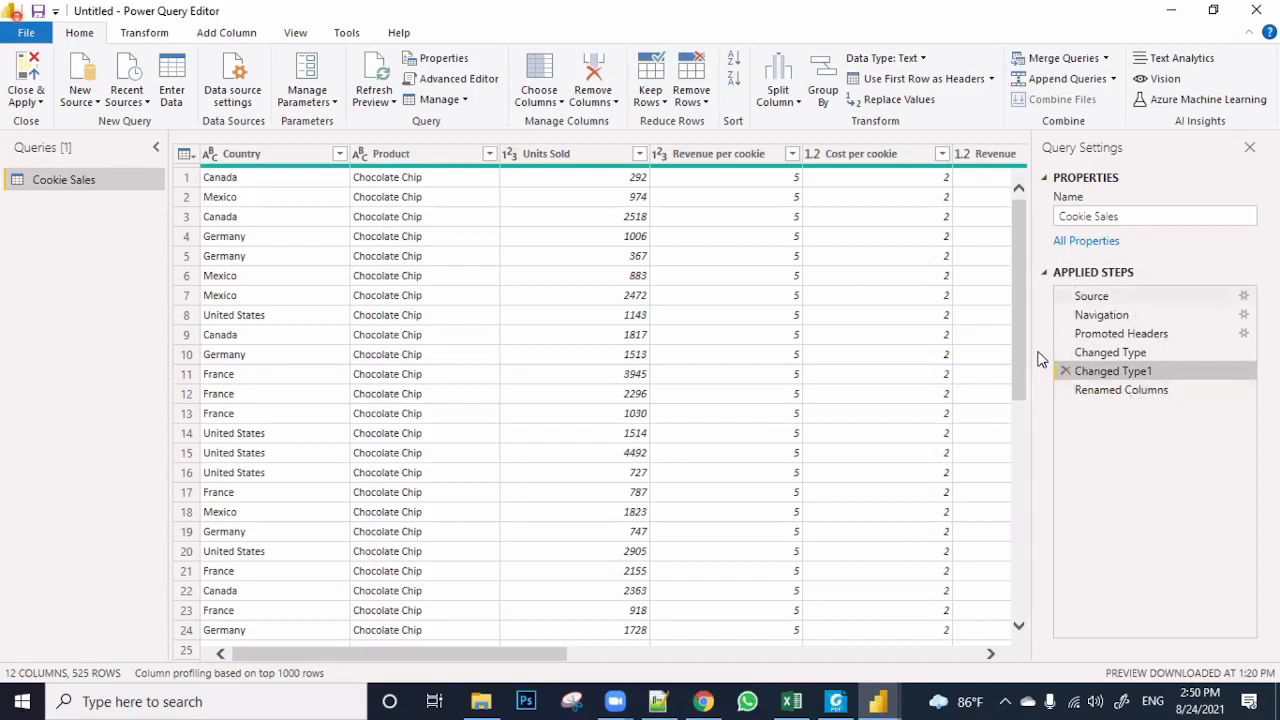
Look through the Product column at the Changed Type1 step to check whether Fortune Cookie rows are present
{"action": "left_click", "coordinate": [433, 220]}
{"action": "left_click", "coordinate": [428, 158]}
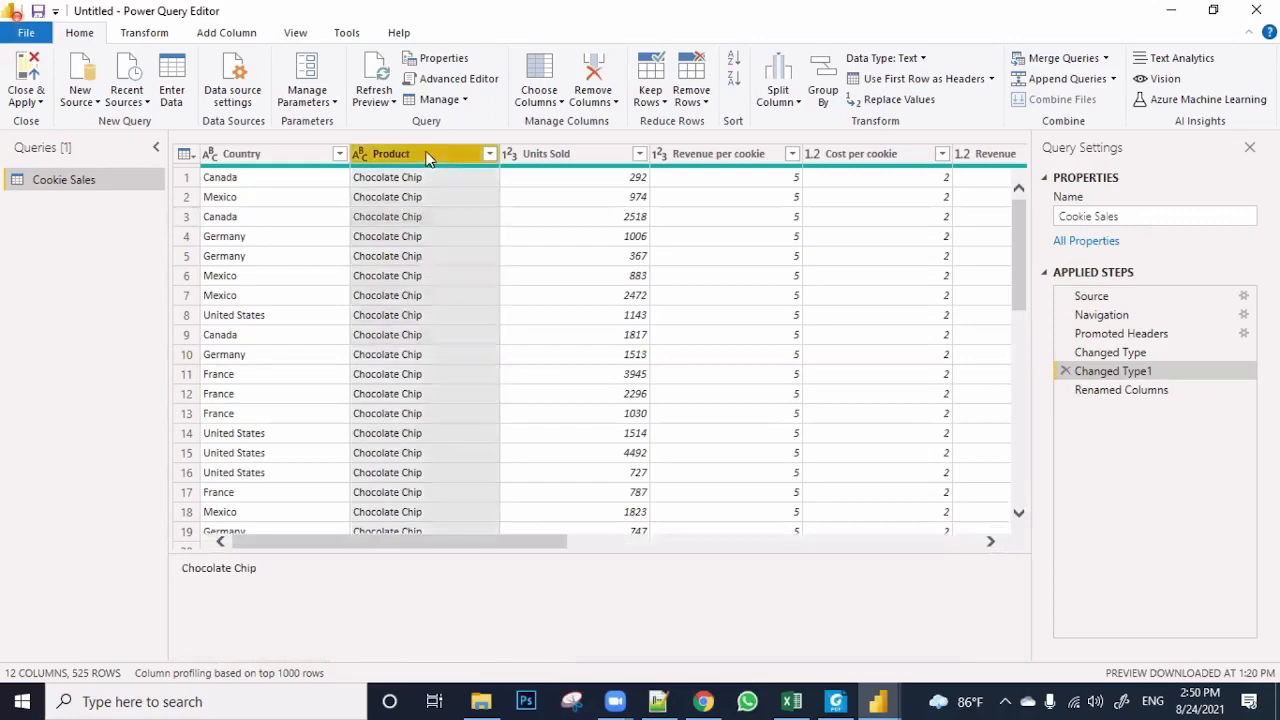
{"action": "scroll", "coordinate": [417, 290], "scroll_direction": "down", "scroll_amount": 5}
{"action": "scroll", "coordinate": [417, 297], "scroll_direction": "down", "scroll_amount": 20}
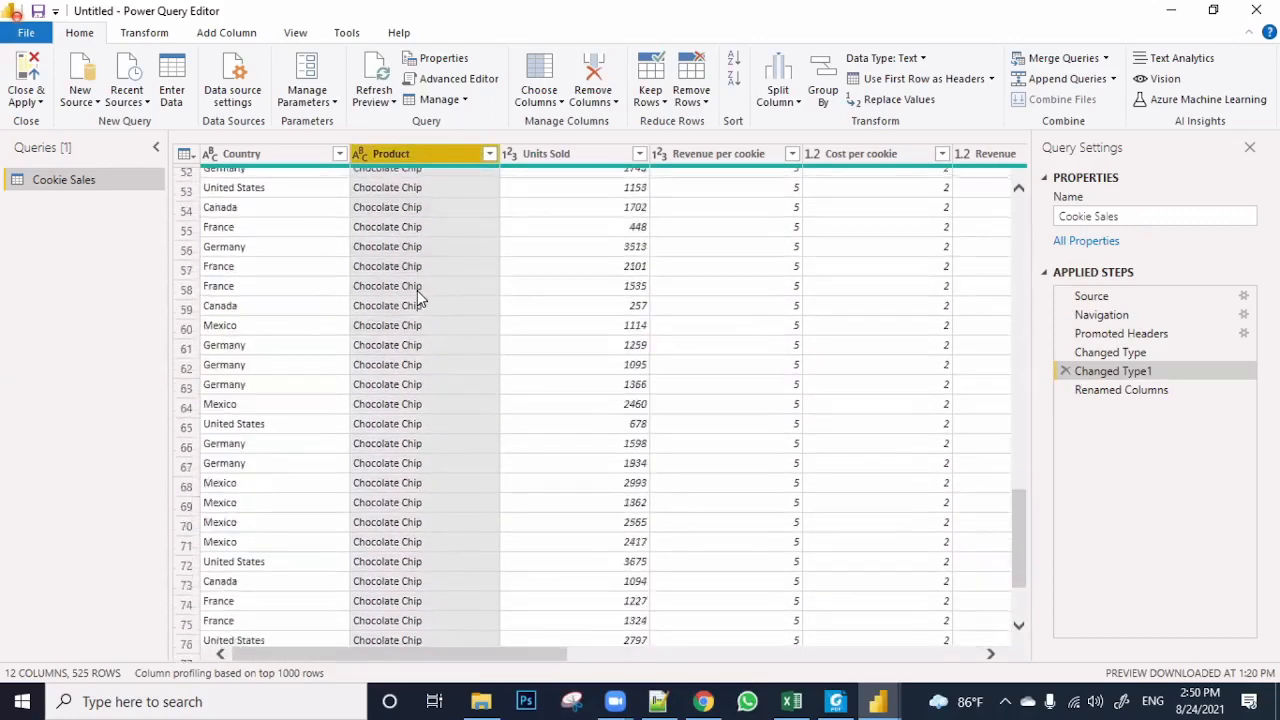
{"action": "scroll", "coordinate": [420, 300], "scroll_direction": "down", "scroll_amount": 20}
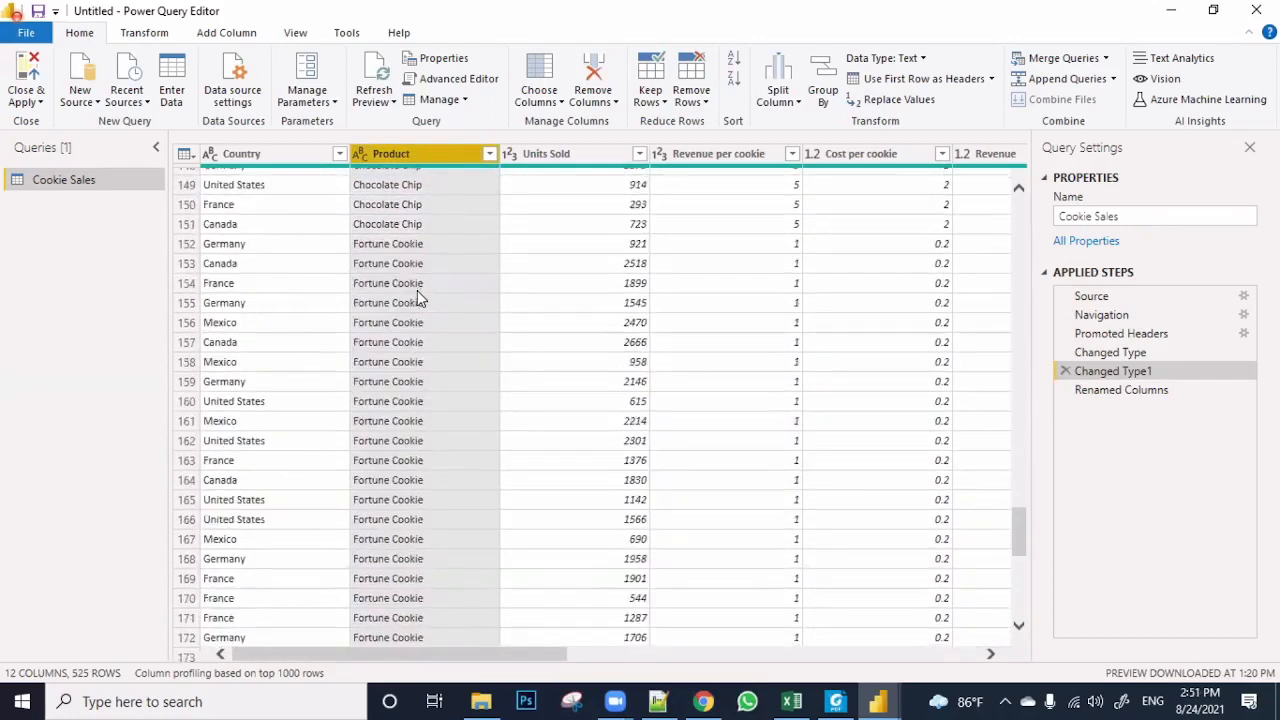
{"action": "scroll", "coordinate": [433, 371], "scroll_direction": "up", "scroll_amount": 11}
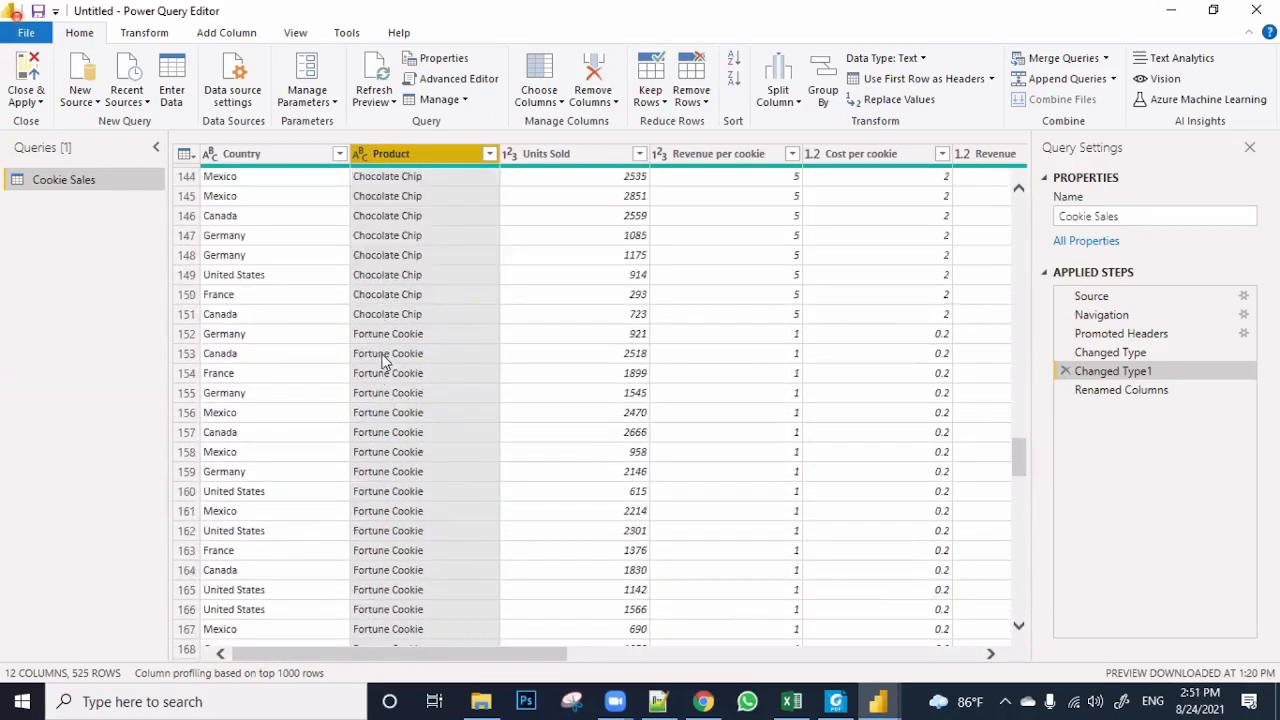
{"action": "scroll", "coordinate": [380, 357], "scroll_direction": "down", "scroll_amount": 5}
{"action": "scroll", "coordinate": [383, 362], "scroll_direction": "down", "scroll_amount": 20}
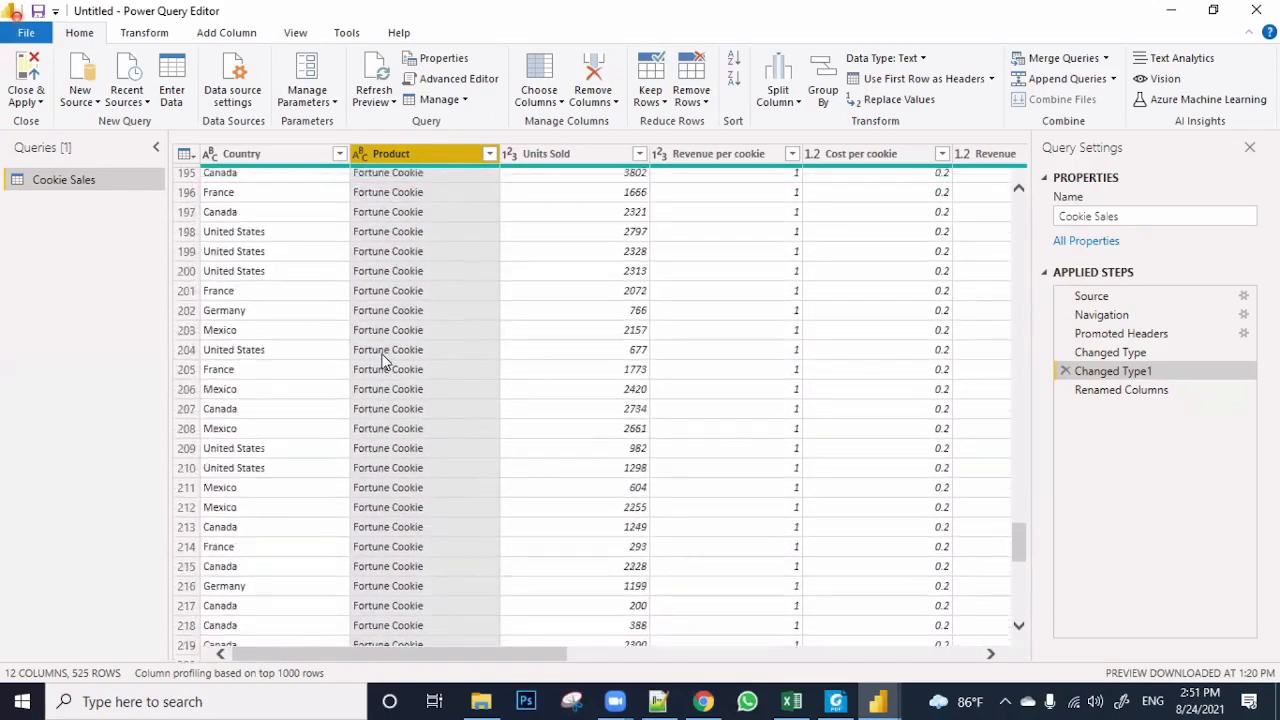
{"action": "scroll", "coordinate": [383, 362], "scroll_direction": "down", "scroll_amount": 20}
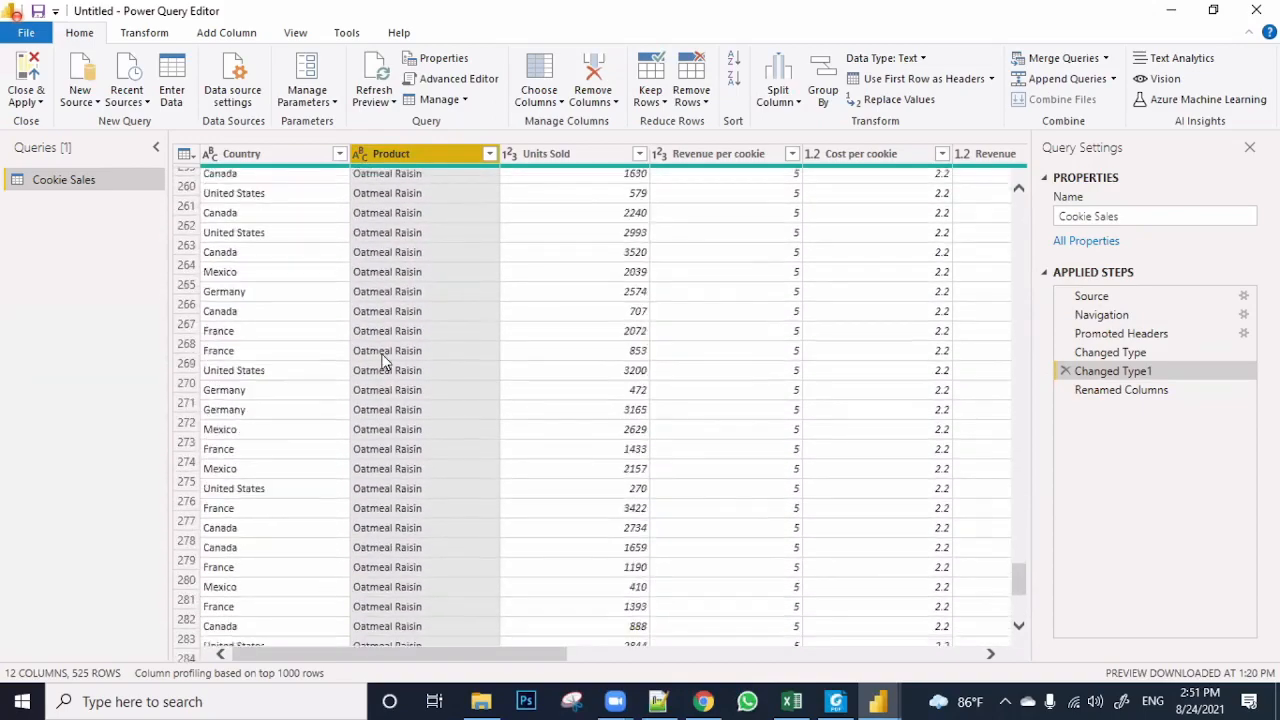
{"action": "scroll", "coordinate": [383, 362], "scroll_direction": "down", "scroll_amount": 20}
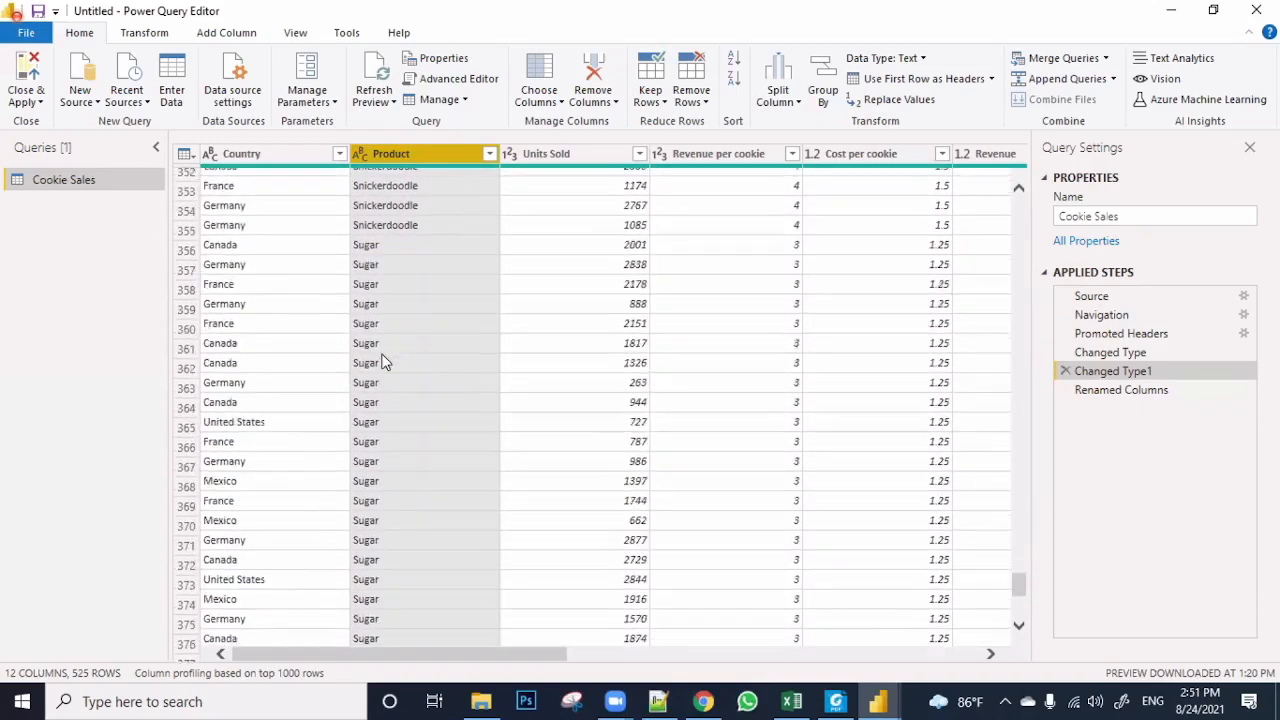
Examine the Product column down to the last row of the Cookie Sales table, and its remaining columns through Year
{"action": "scroll", "coordinate": [383, 362], "scroll_direction": "down", "scroll_amount": 20}
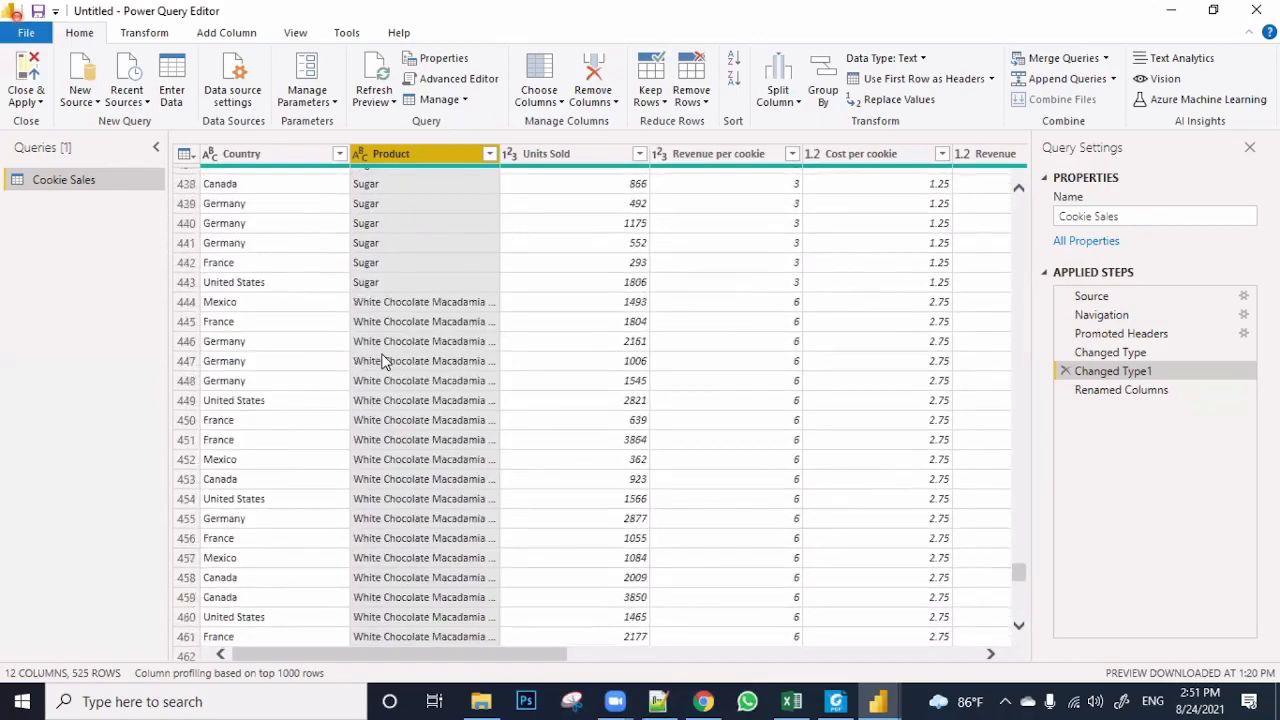
{"action": "scroll", "coordinate": [383, 362], "scroll_direction": "down", "scroll_amount": 8}
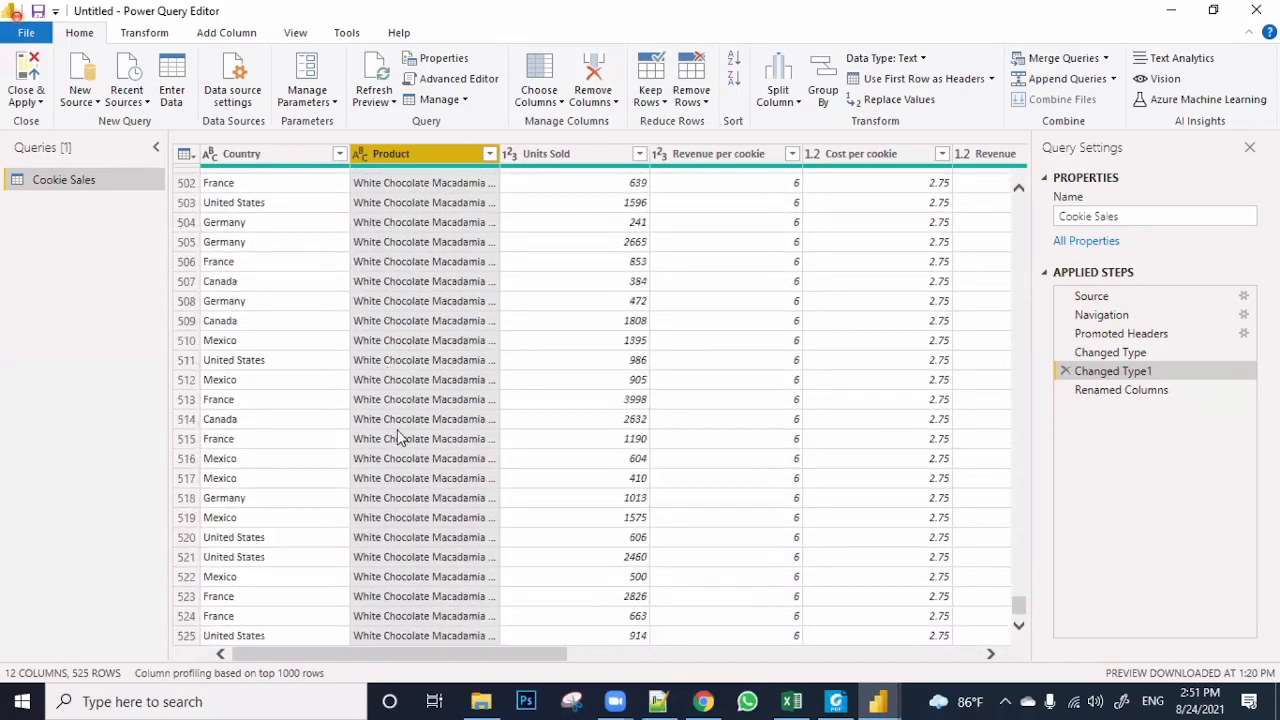
{"action": "scroll", "coordinate": [397, 437], "scroll_direction": "up", "scroll_amount": 20}
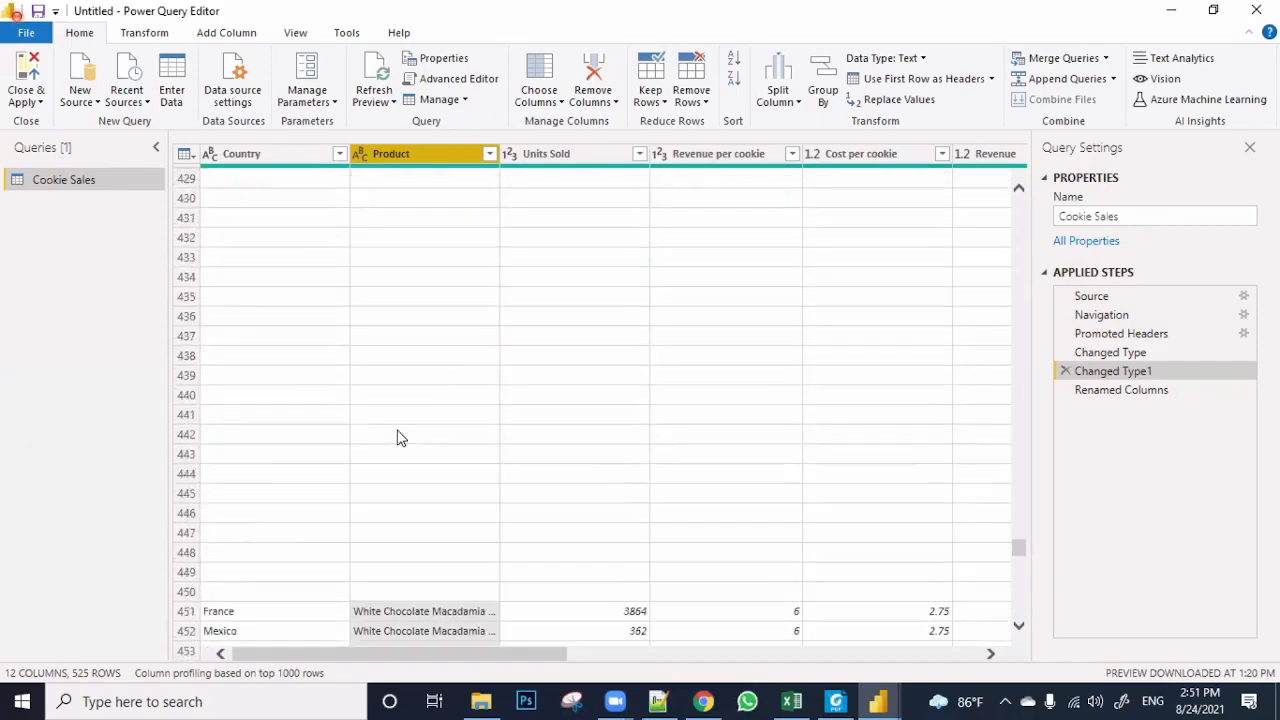
{"action": "scroll", "coordinate": [397, 437], "scroll_direction": "up", "scroll_amount": 20}
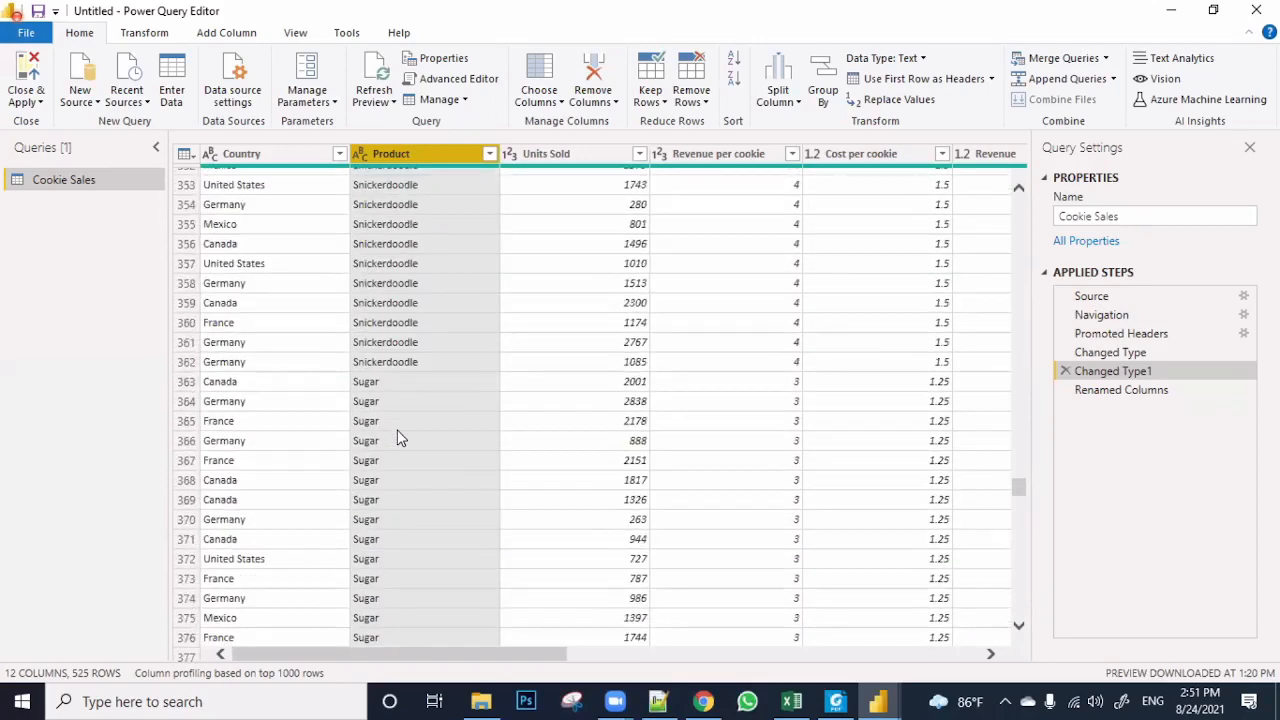
{"action": "scroll", "coordinate": [398, 437], "scroll_direction": "up", "scroll_amount": 4}
{"action": "scroll", "coordinate": [397, 437], "scroll_direction": "up", "scroll_amount": 20}
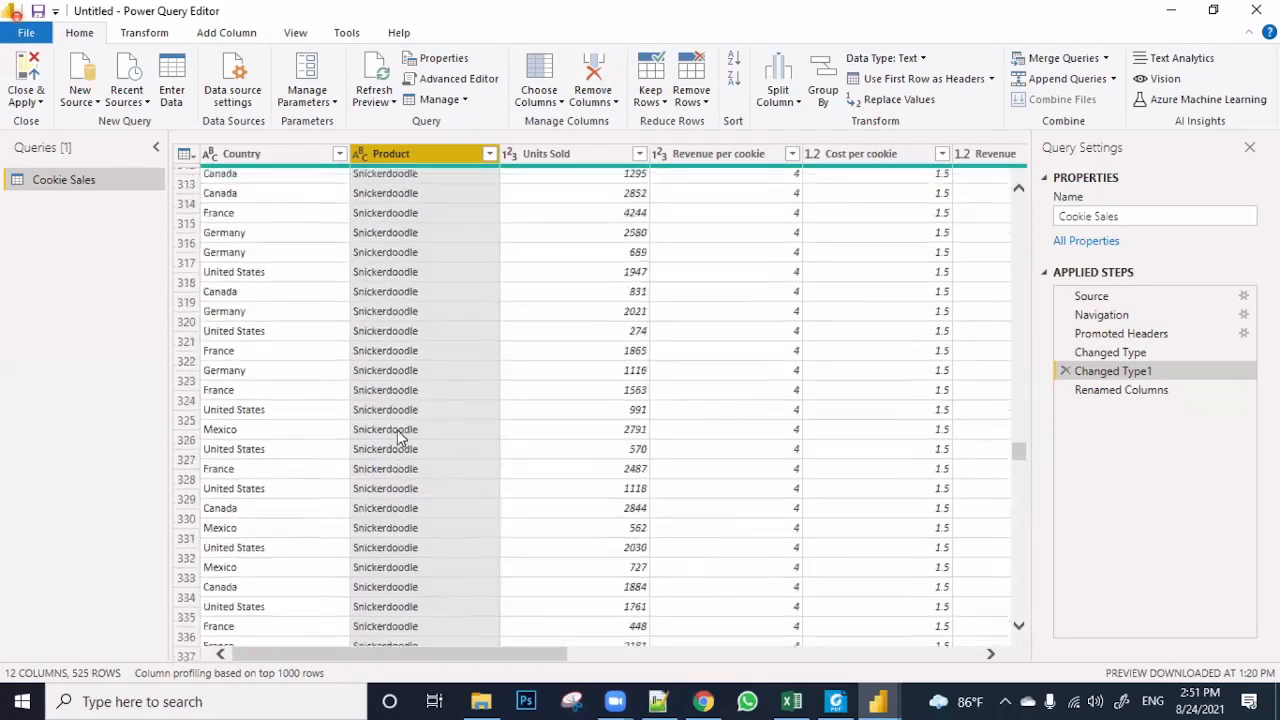
{"action": "scroll", "coordinate": [397, 437], "scroll_direction": "up", "scroll_amount": 20}
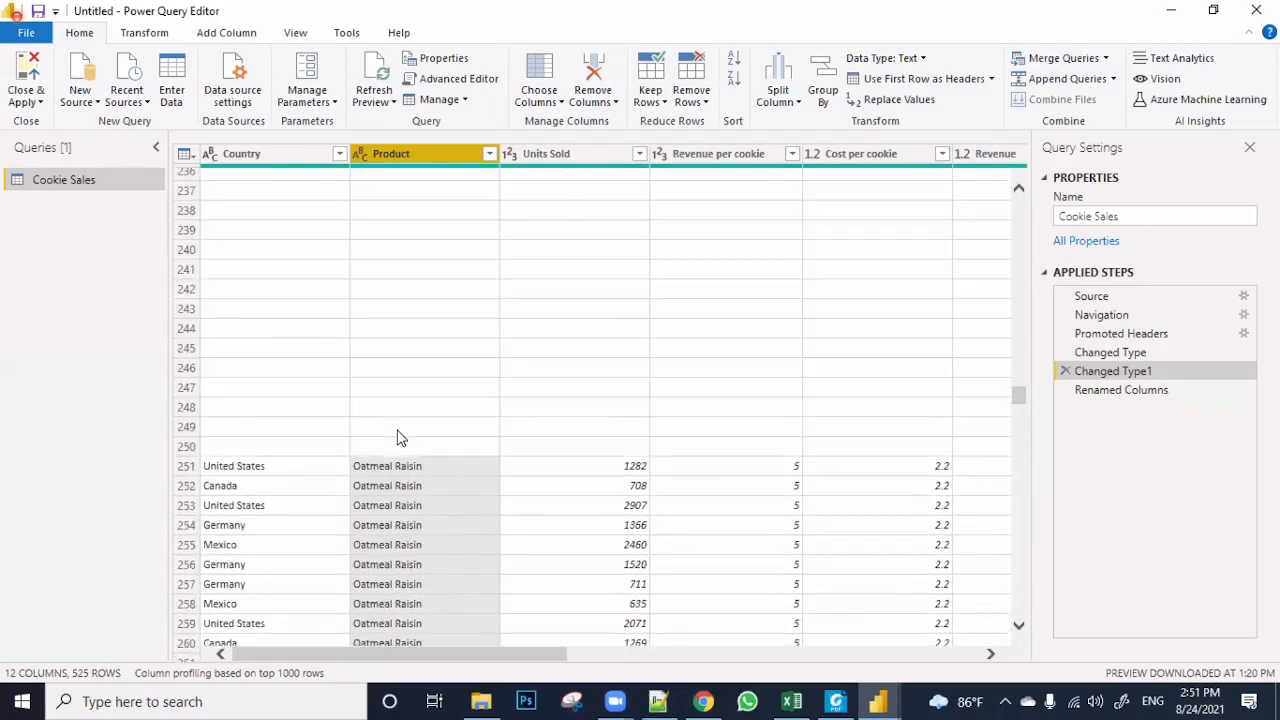
{"action": "scroll", "coordinate": [397, 437], "scroll_direction": "up", "scroll_amount": 20}
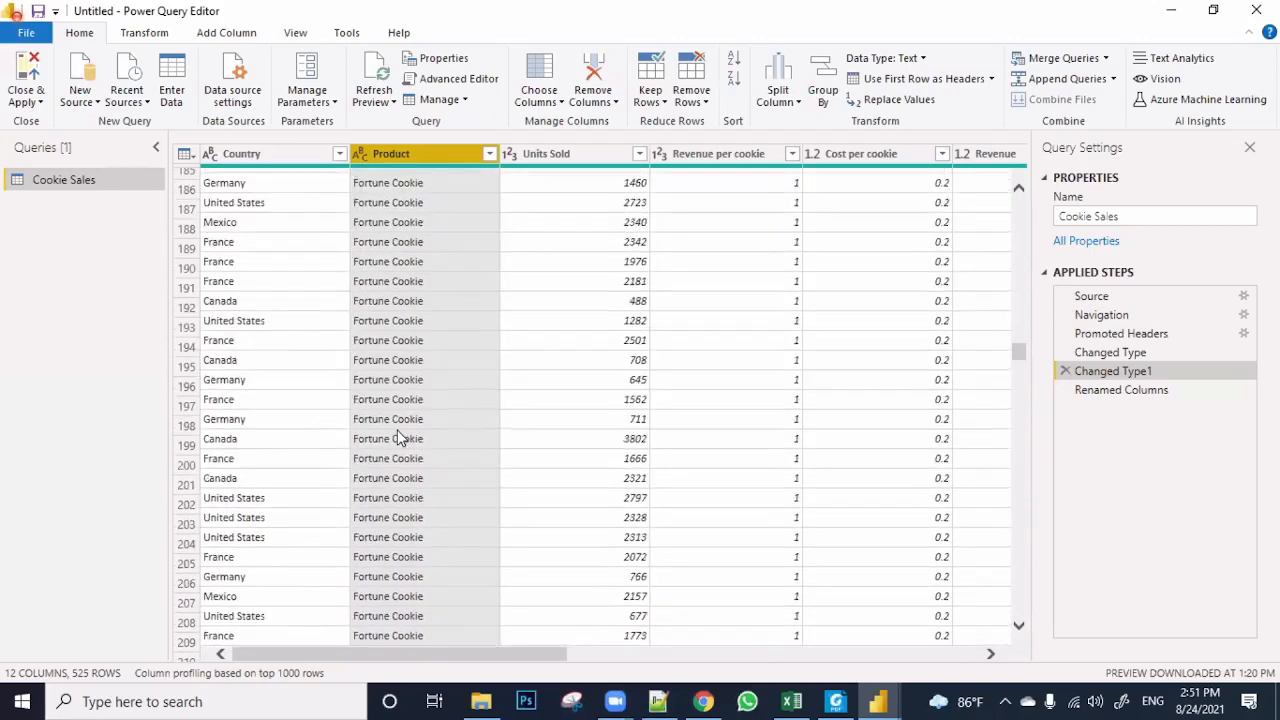
{"action": "scroll", "coordinate": [397, 437], "scroll_direction": "up", "scroll_amount": 20}
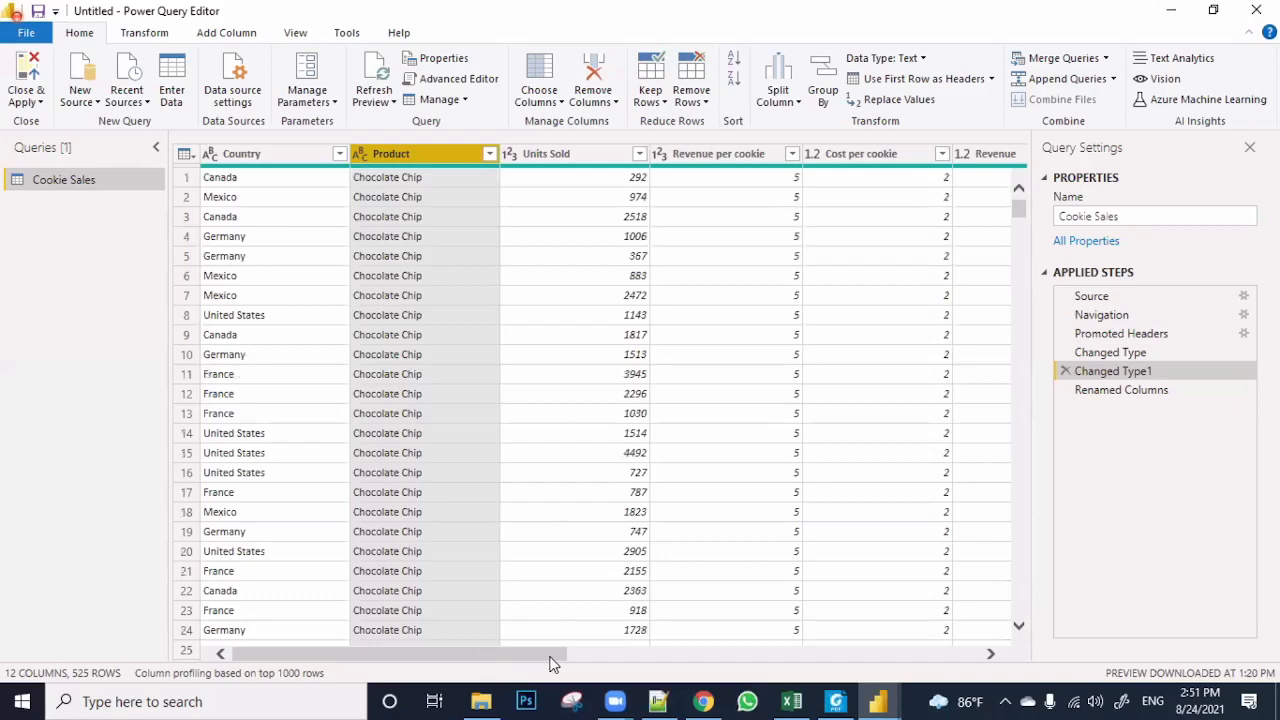
{"action": "left_click_drag", "start_coordinate": [550, 657], "coordinate": [365, 636]}
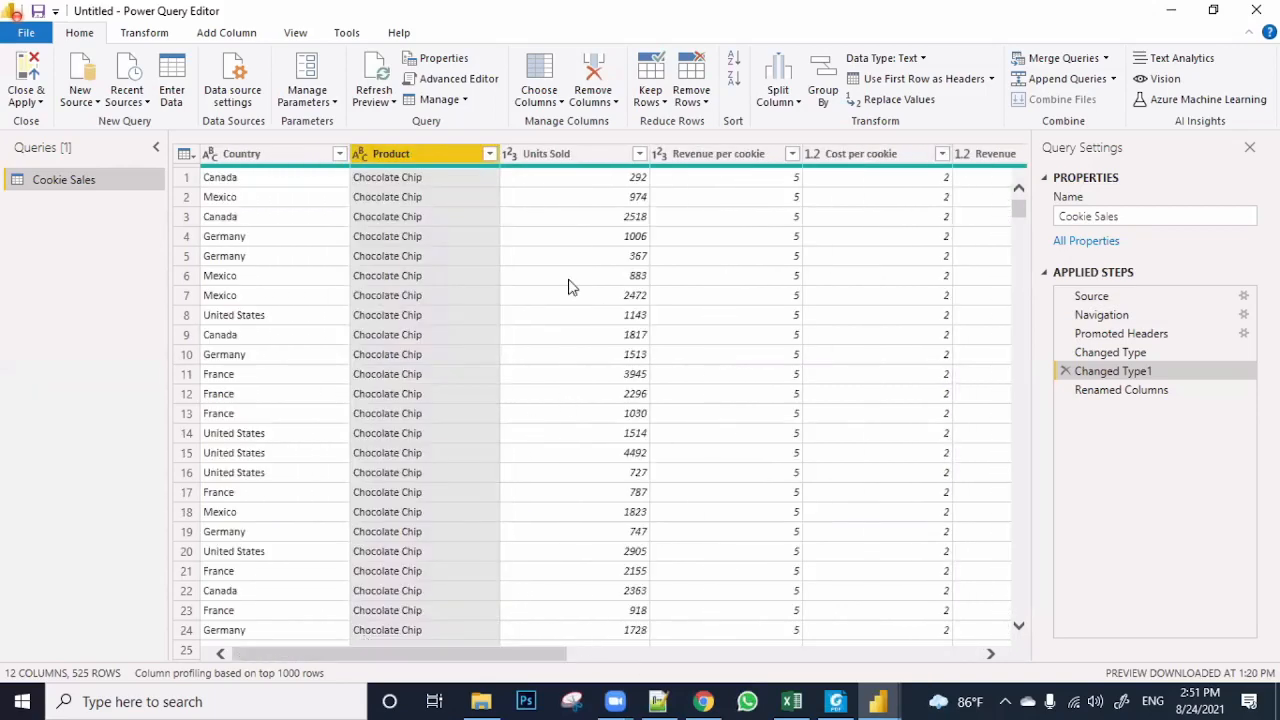
{"action": "left_click", "coordinate": [328, 203]}
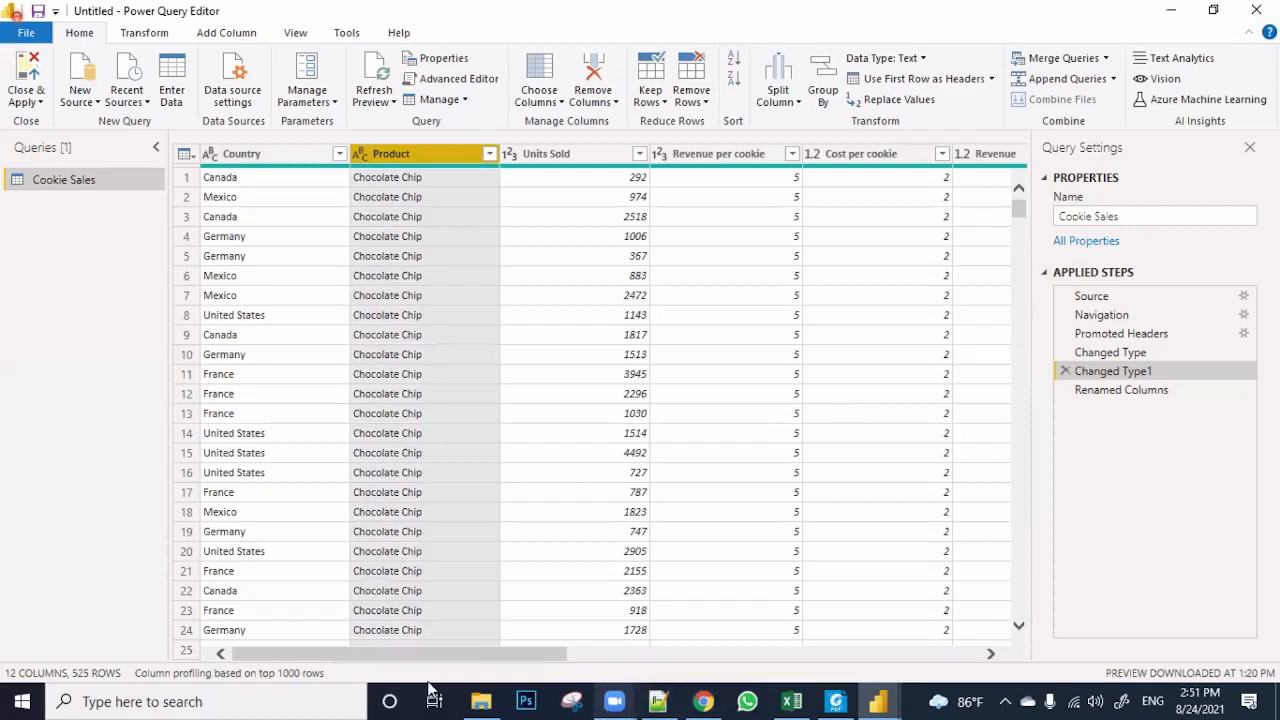
{"action": "left_click_drag", "start_coordinate": [460, 652], "coordinate": [750, 673]}
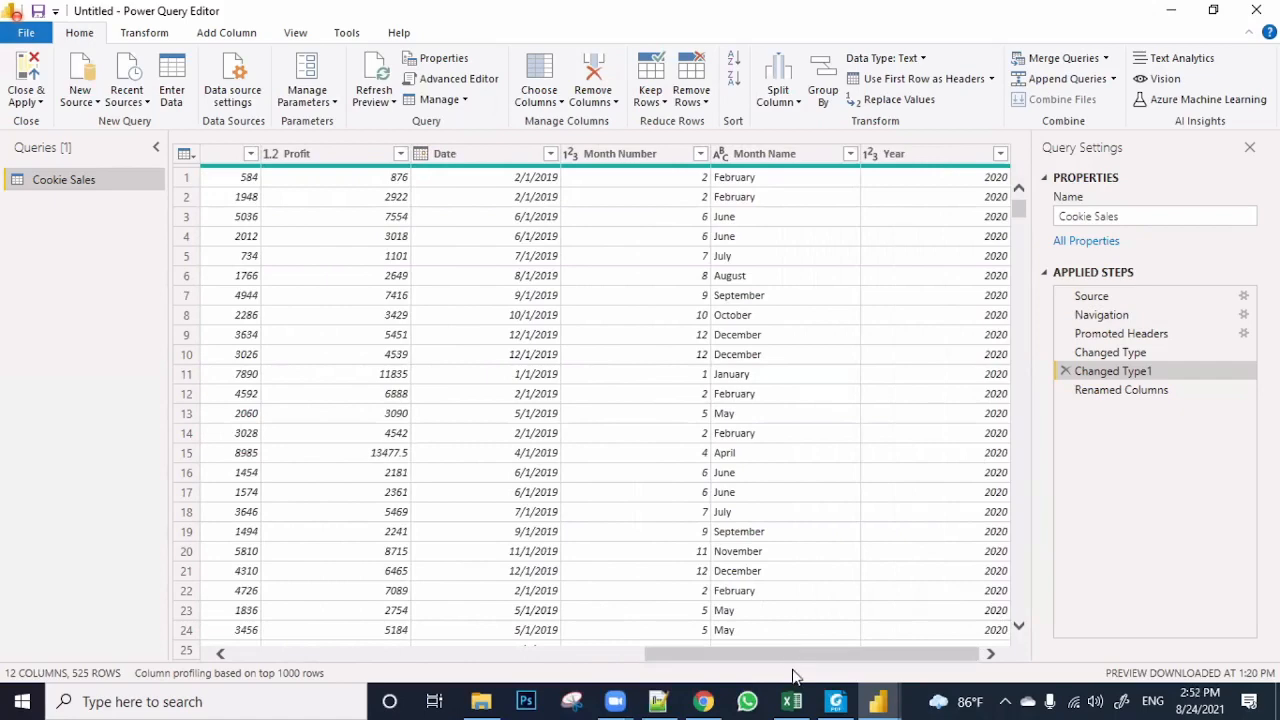
{"action": "left_click_drag", "start_coordinate": [688, 662], "coordinate": [210, 660]}
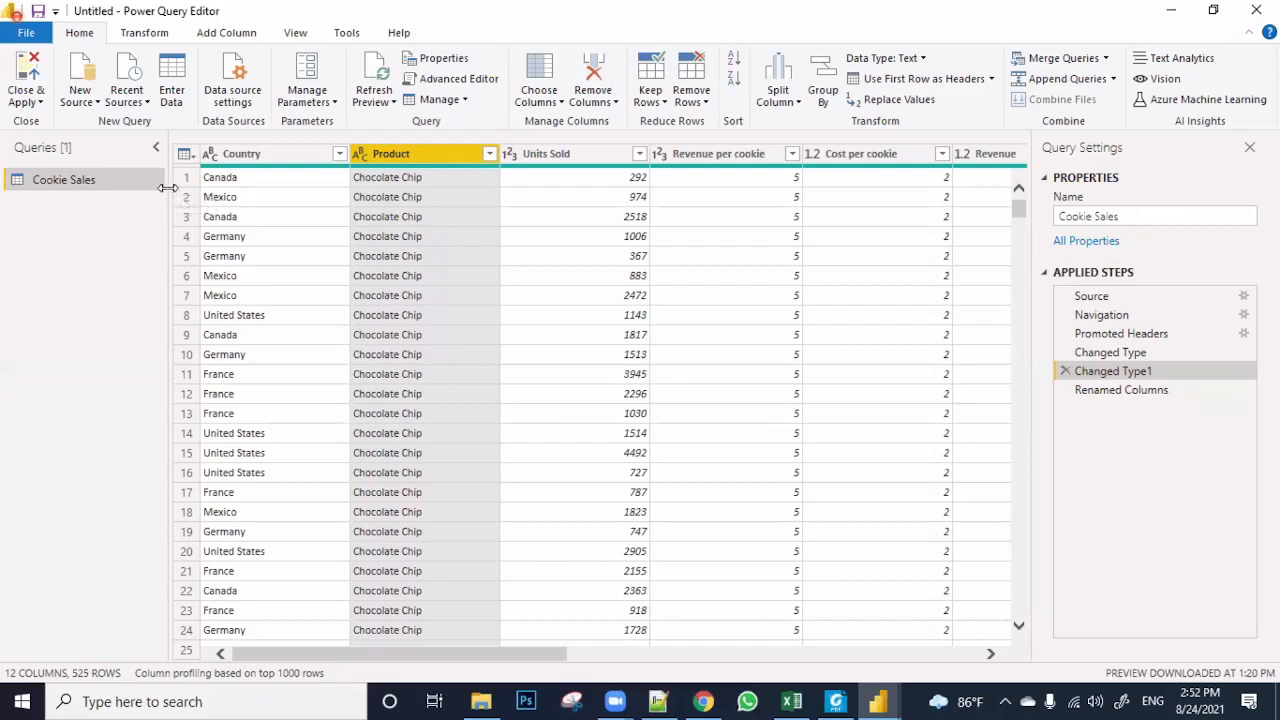
{"action": "left_click", "coordinate": [72, 78]}
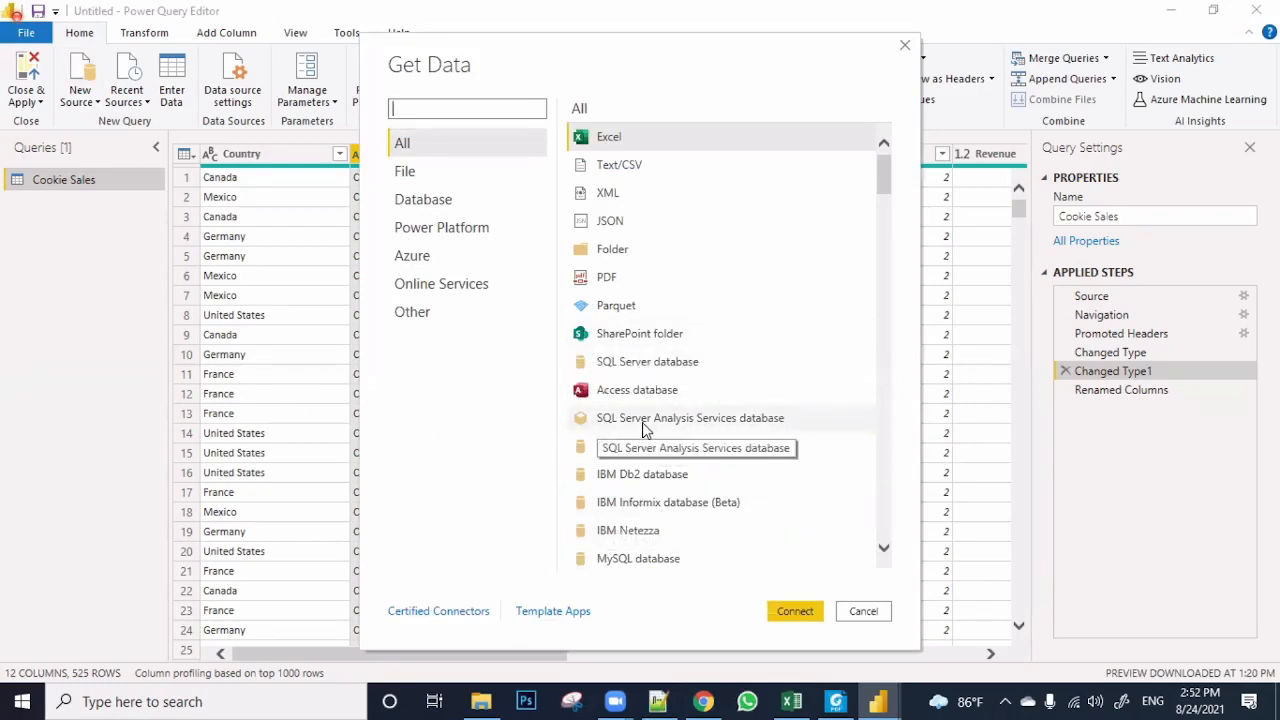
{"action": "scroll", "coordinate": [642, 428], "scroll_direction": "down", "scroll_amount": 5}
{"action": "scroll", "coordinate": [642, 428], "scroll_direction": "down", "scroll_amount": 20}
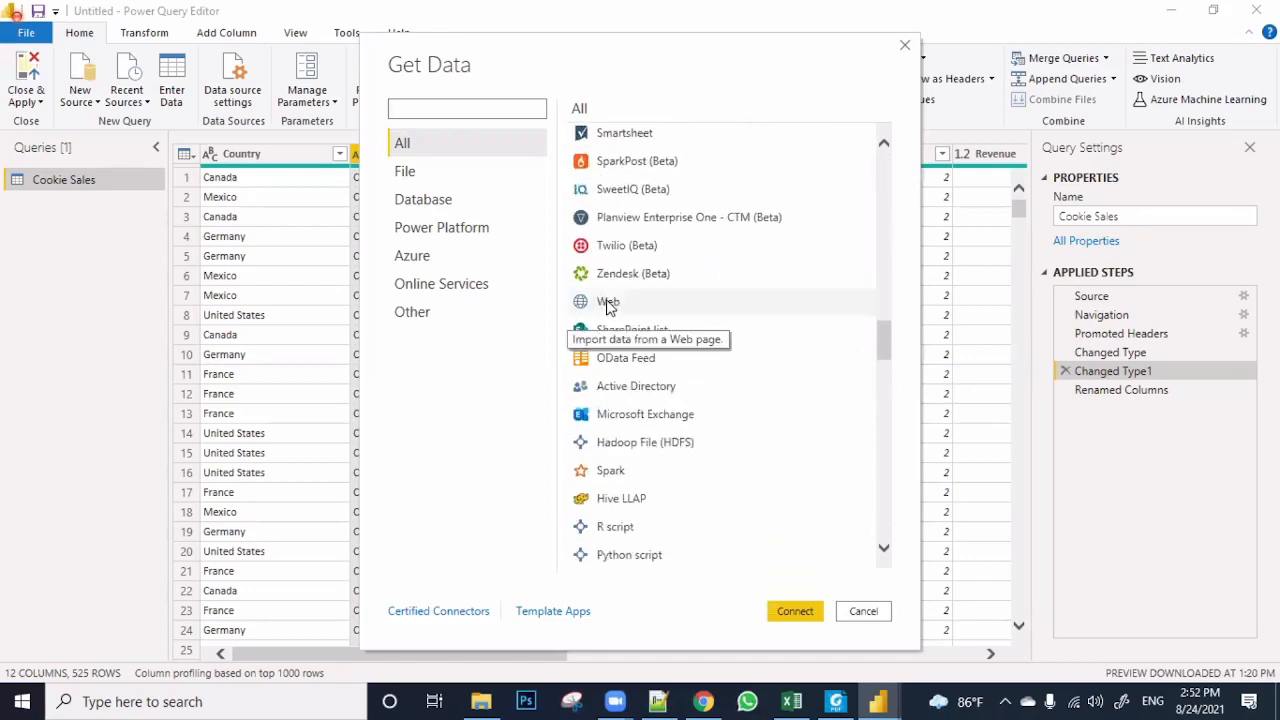
{"action": "left_click", "coordinate": [608, 306]}
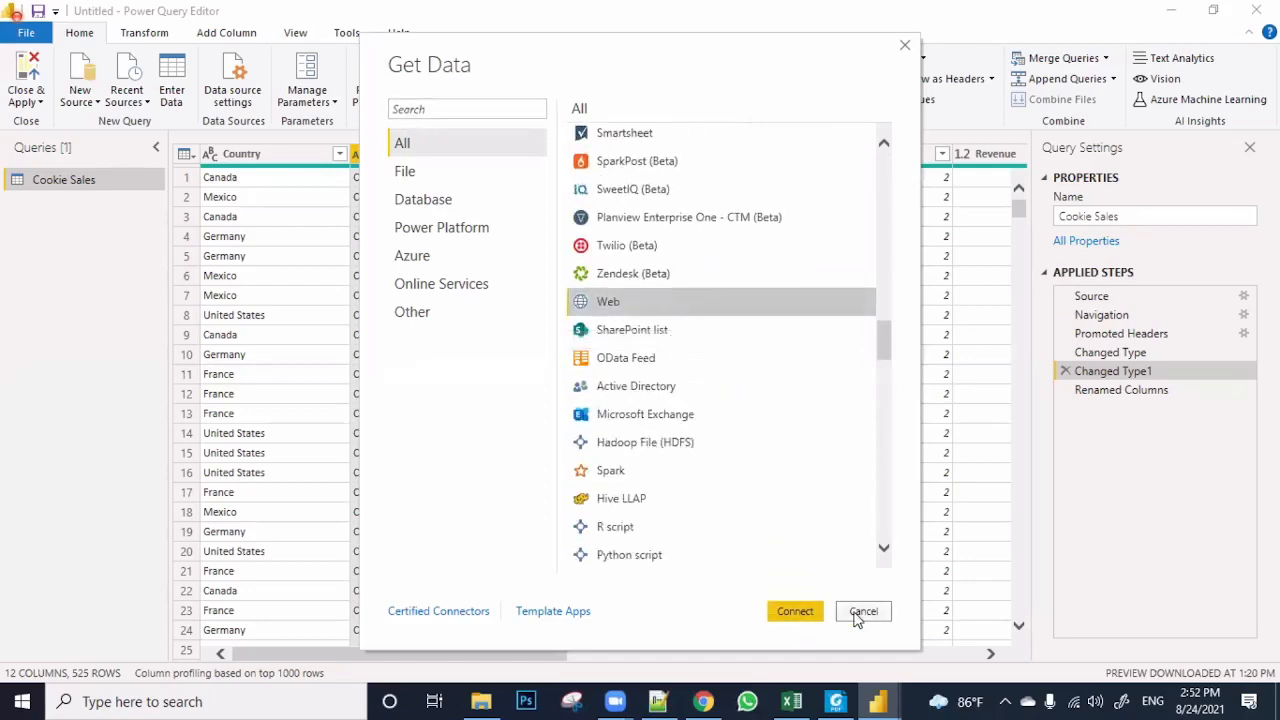
{"action": "left_click", "coordinate": [857, 613]}
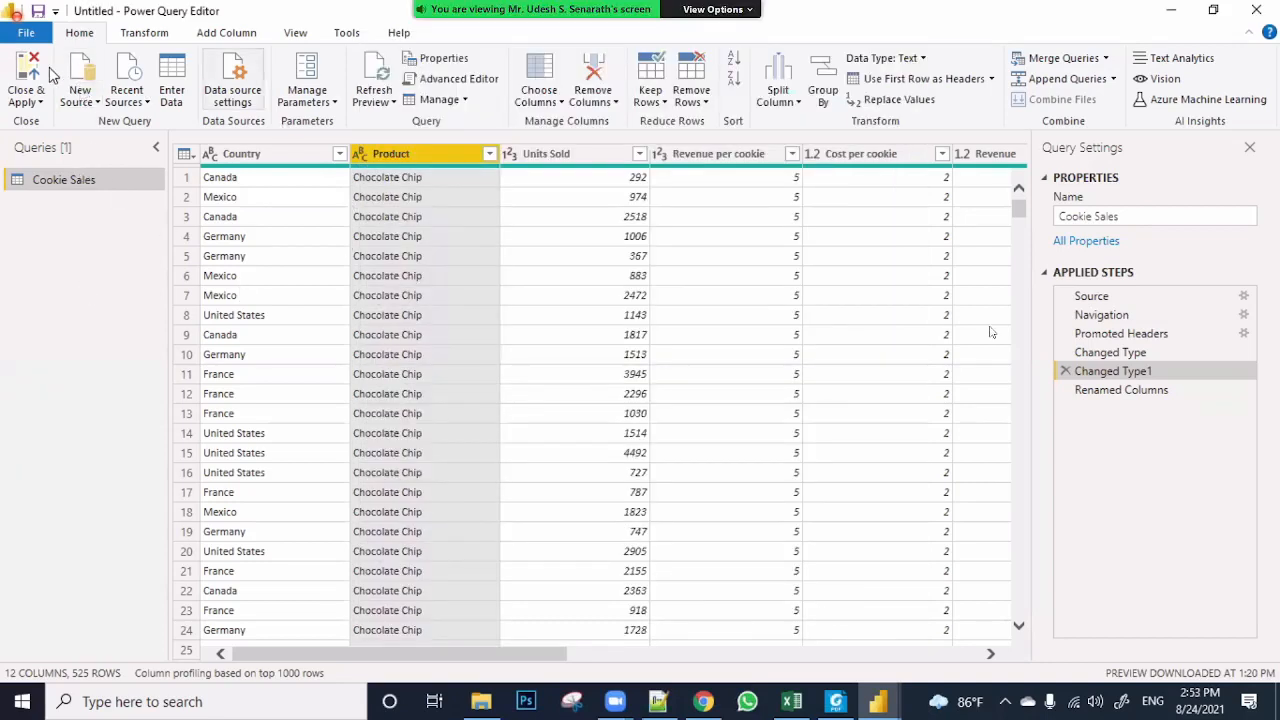
Start a new query from a Web source in Basic mode, ready for its URL
{"action": "left_click", "coordinate": [88, 103]}
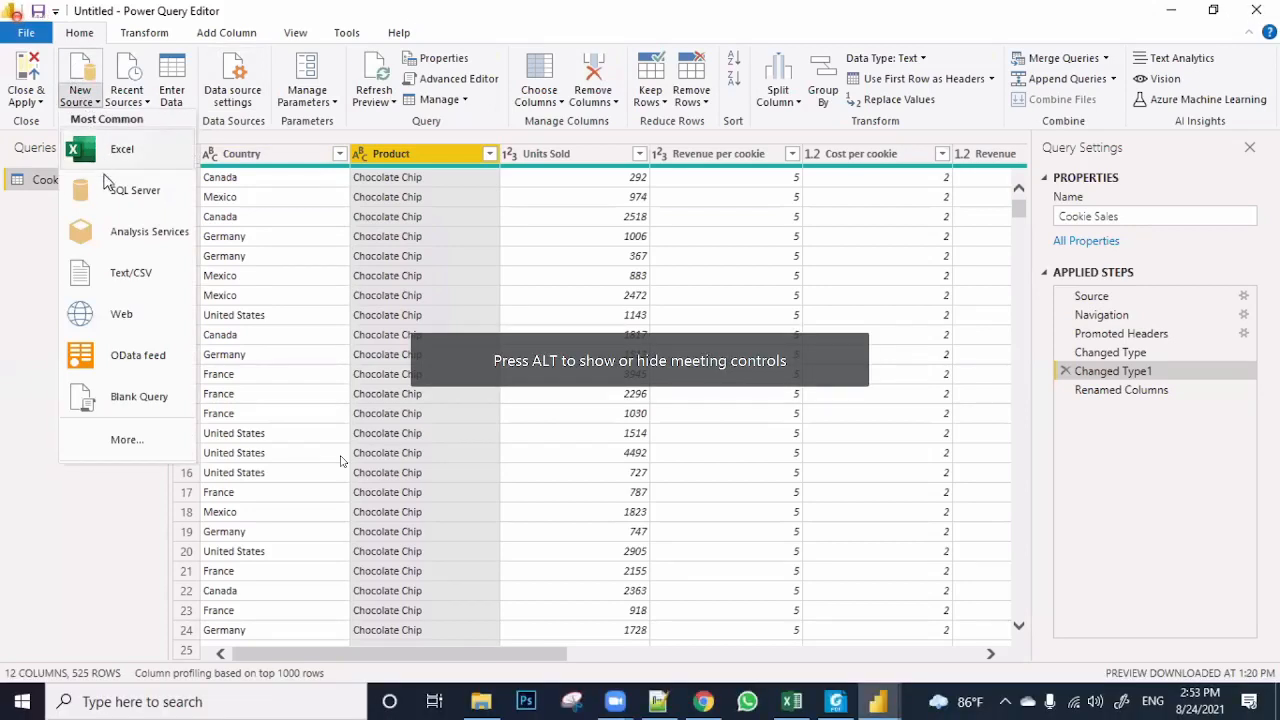
{"action": "left_click", "coordinate": [120, 316]}
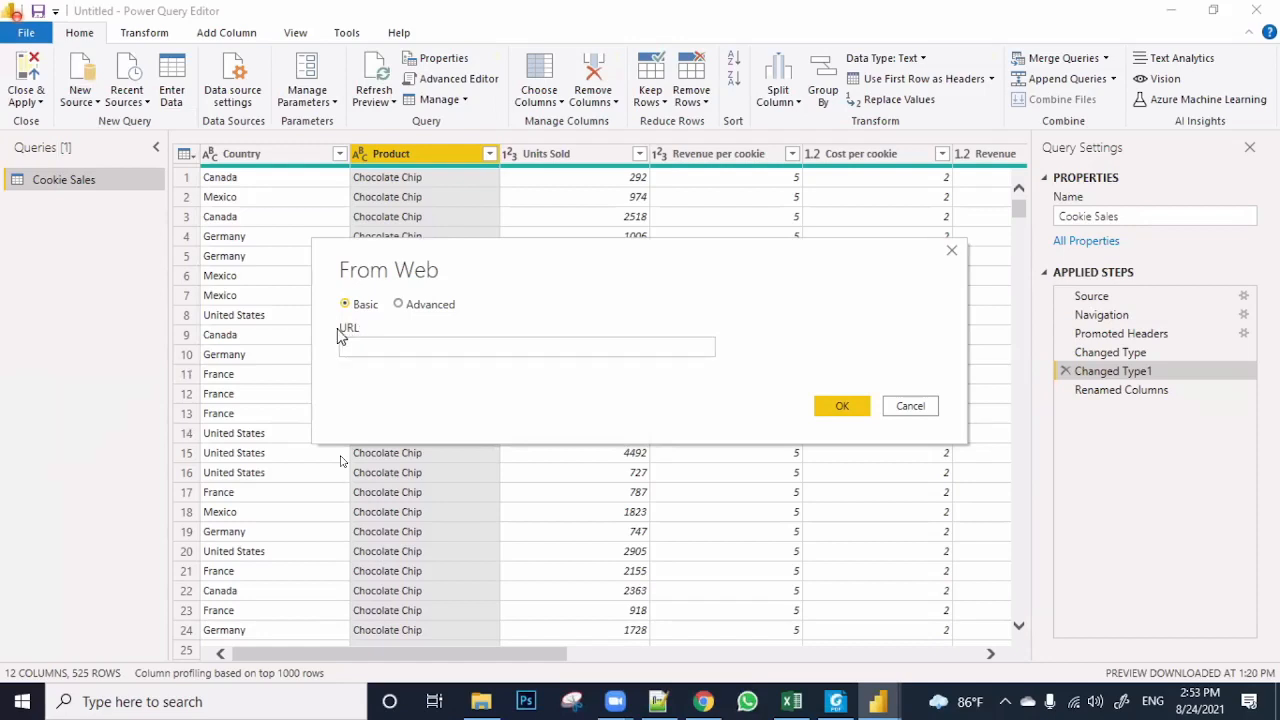
{"action": "key", "text": "XF86AudioLowerVolume"}
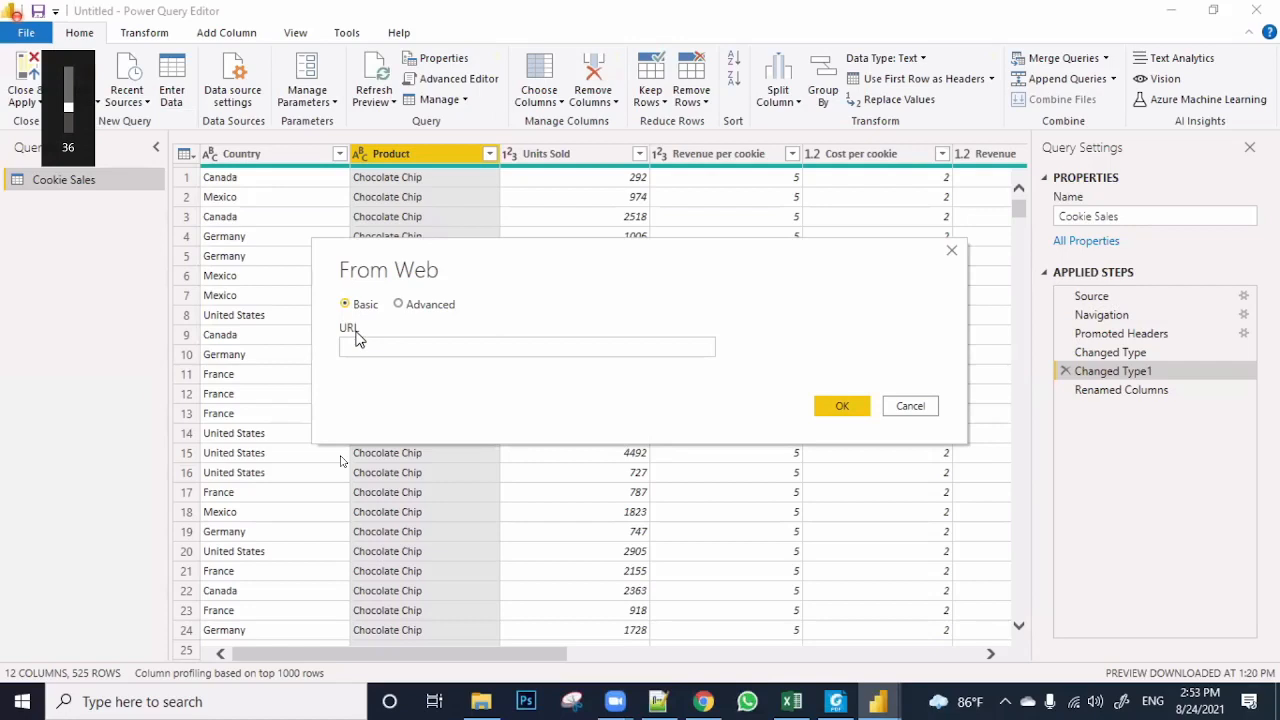
{"action": "left_click", "coordinate": [371, 344]}
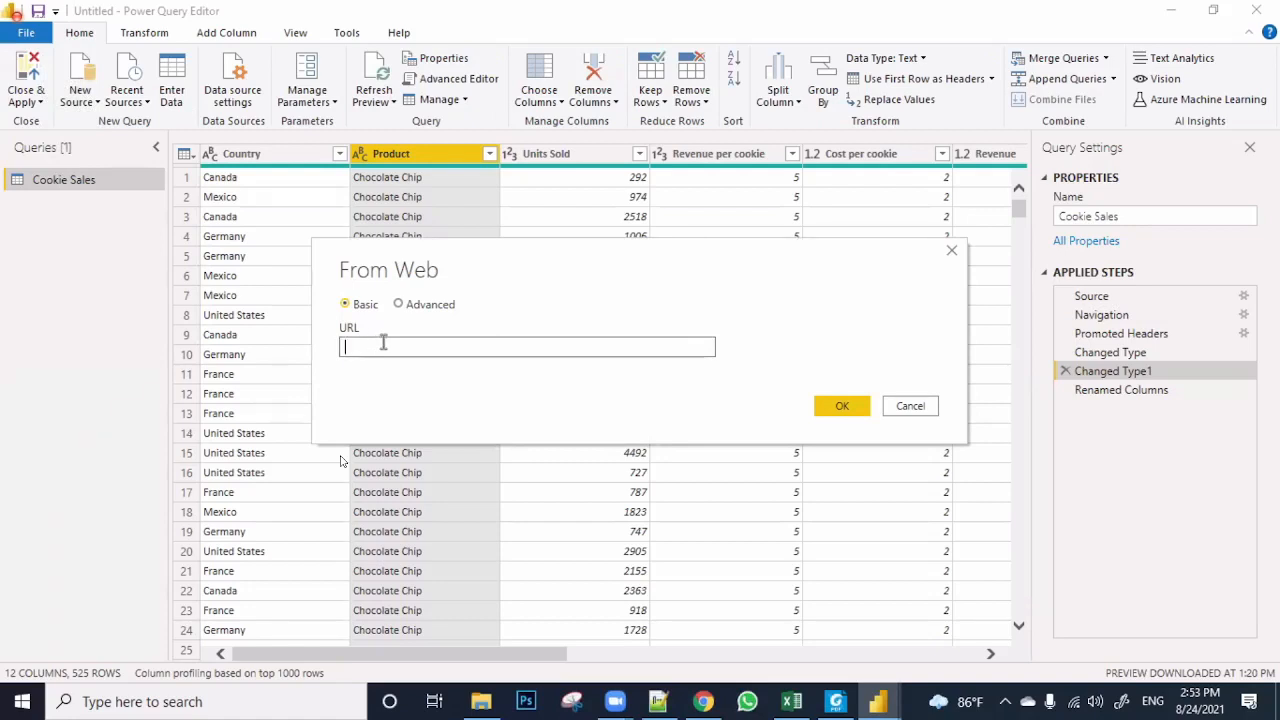
{"action": "left_click", "coordinate": [678, 312]}
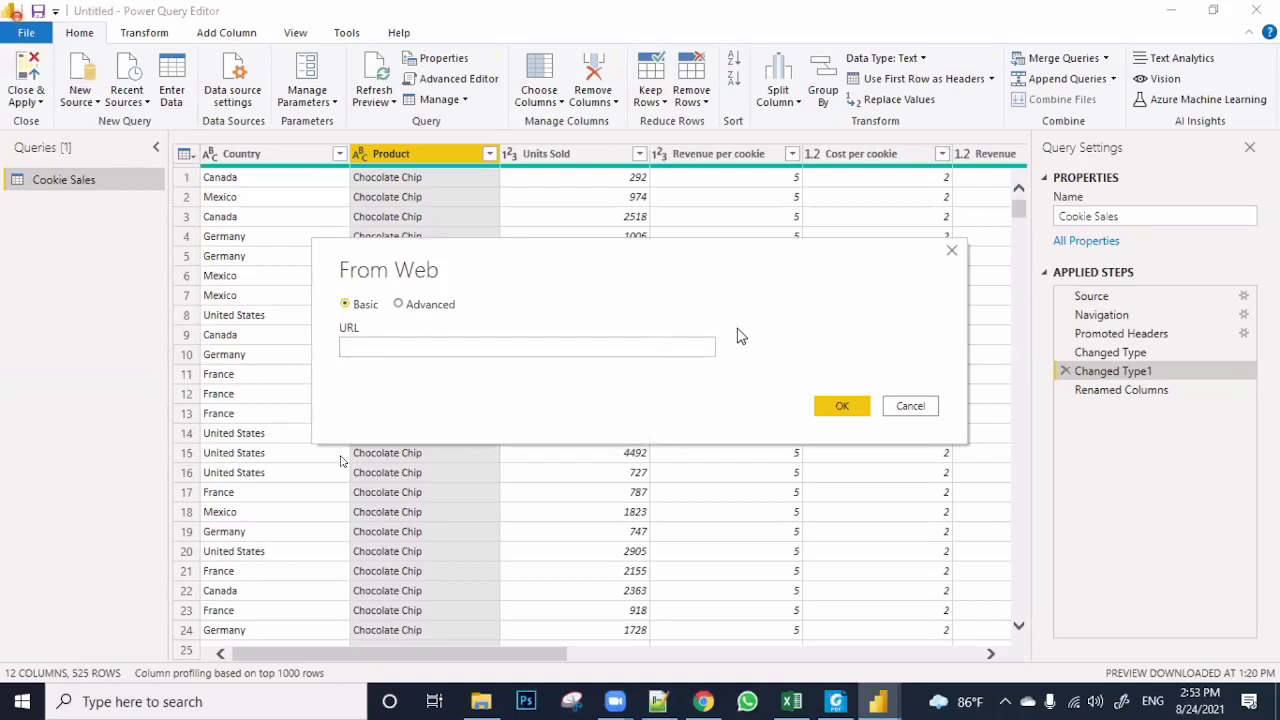
{"action": "left_click", "coordinate": [652, 345]}
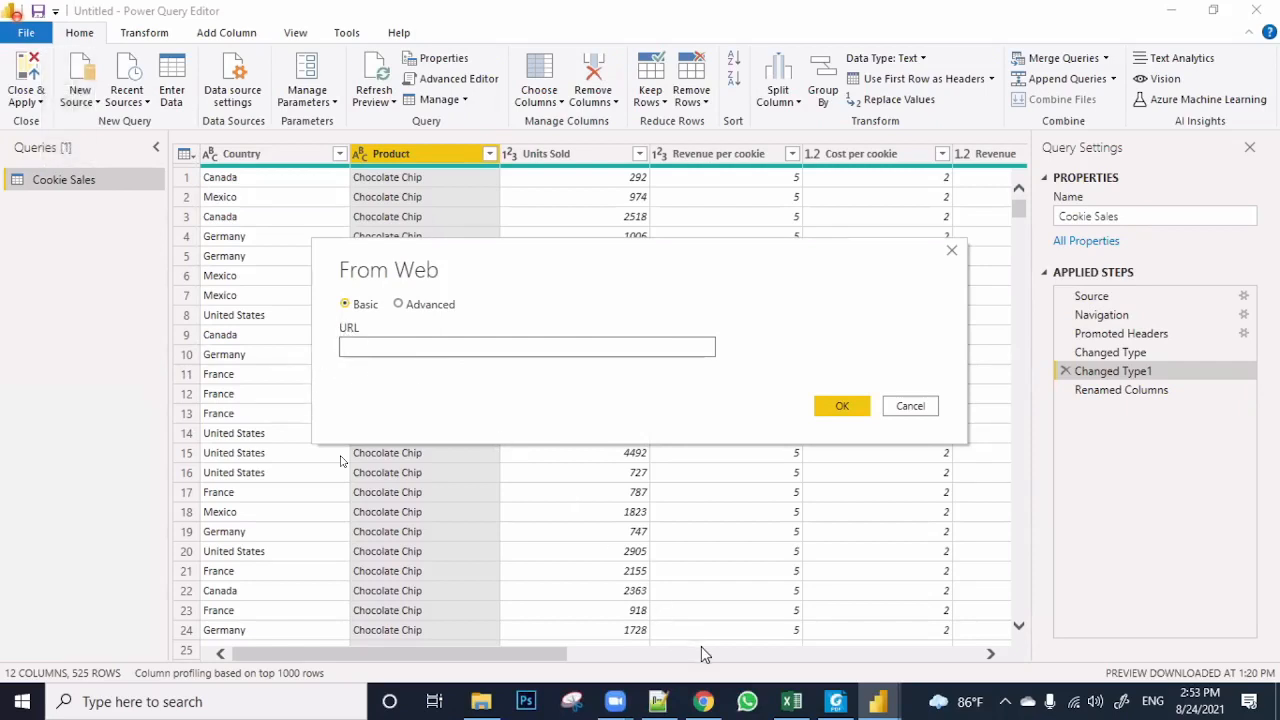
Switch to Chrome and open the course page's Wikipedia link to the list of countries and dependencies by population in a new tab
{"action": "mouse_move", "coordinate": [702, 698]}
{"action": "key", "text": "XF86AudioRaiseVolume"}
{"action": "left_click", "coordinate": [702, 703]}
{"action": "key", "text": "XF86AudioLowerVolume"}
{"action": "key", "text": "XF86AudioLowerVolume"}
{"action": "key", "text": "XF86AudioLowerVolume"}
{"action": "key", "text": "XF86AudioLowerVolume"}
{"action": "key", "text": "XF86AudioLowerVolume"}
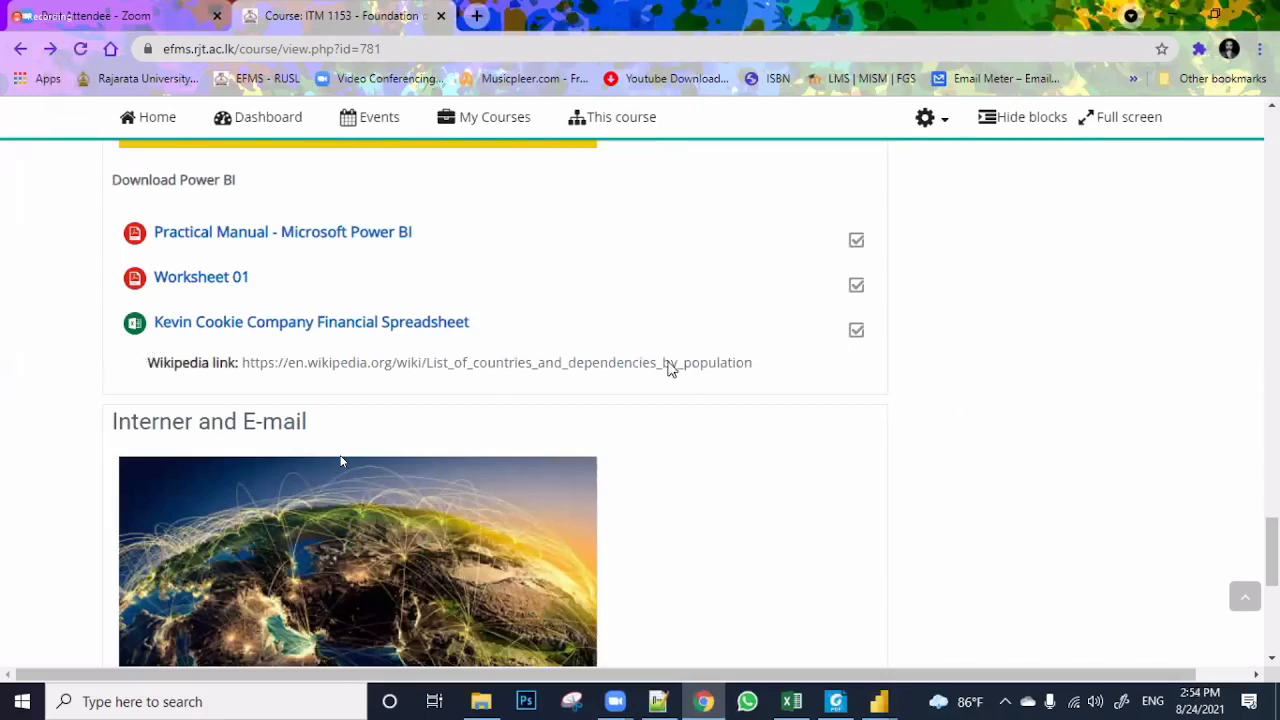
{"action": "triple_click", "coordinate": [785, 369]}
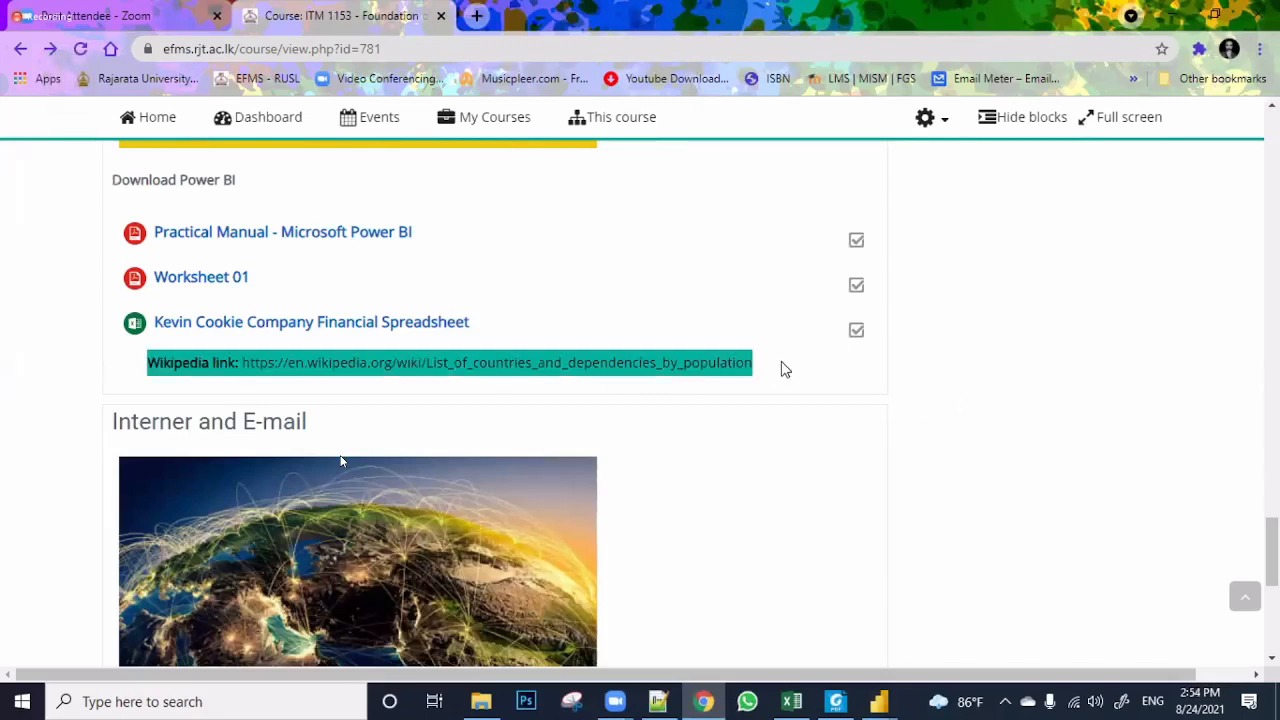
{"action": "left_click", "coordinate": [760, 474]}
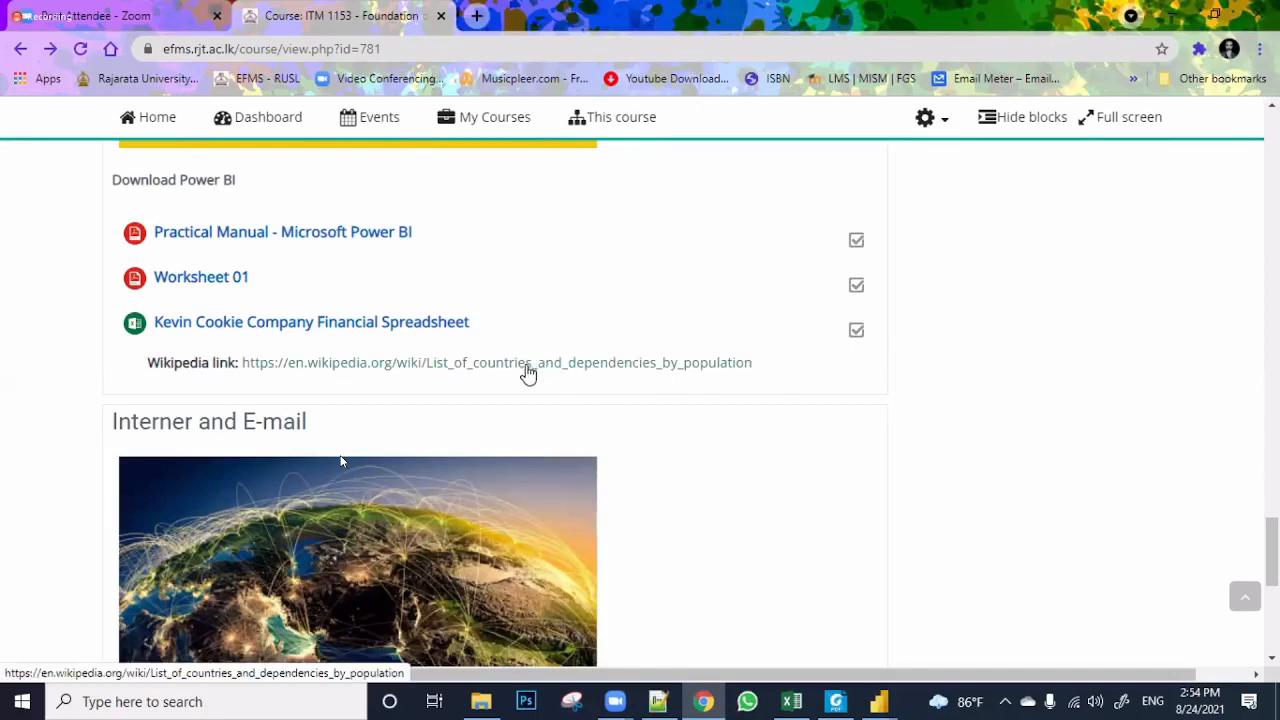
{"action": "right_click", "coordinate": [584, 372]}
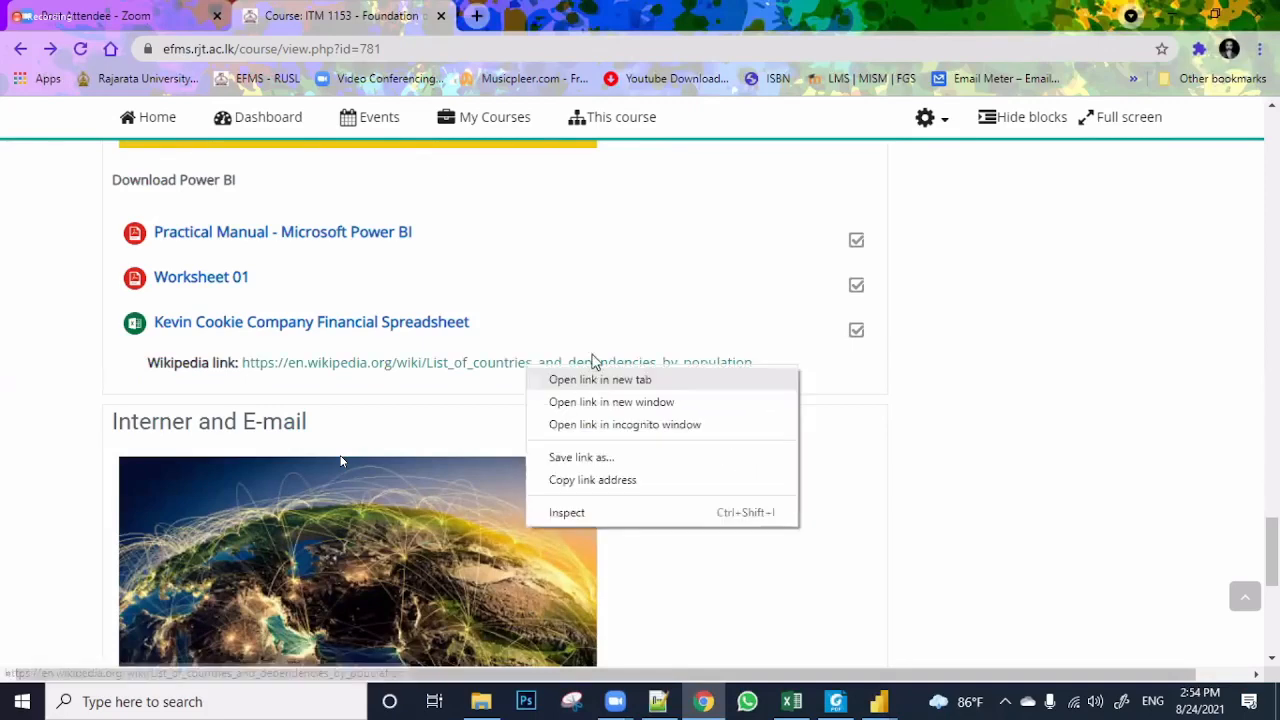
{"action": "left_click", "coordinate": [617, 333]}
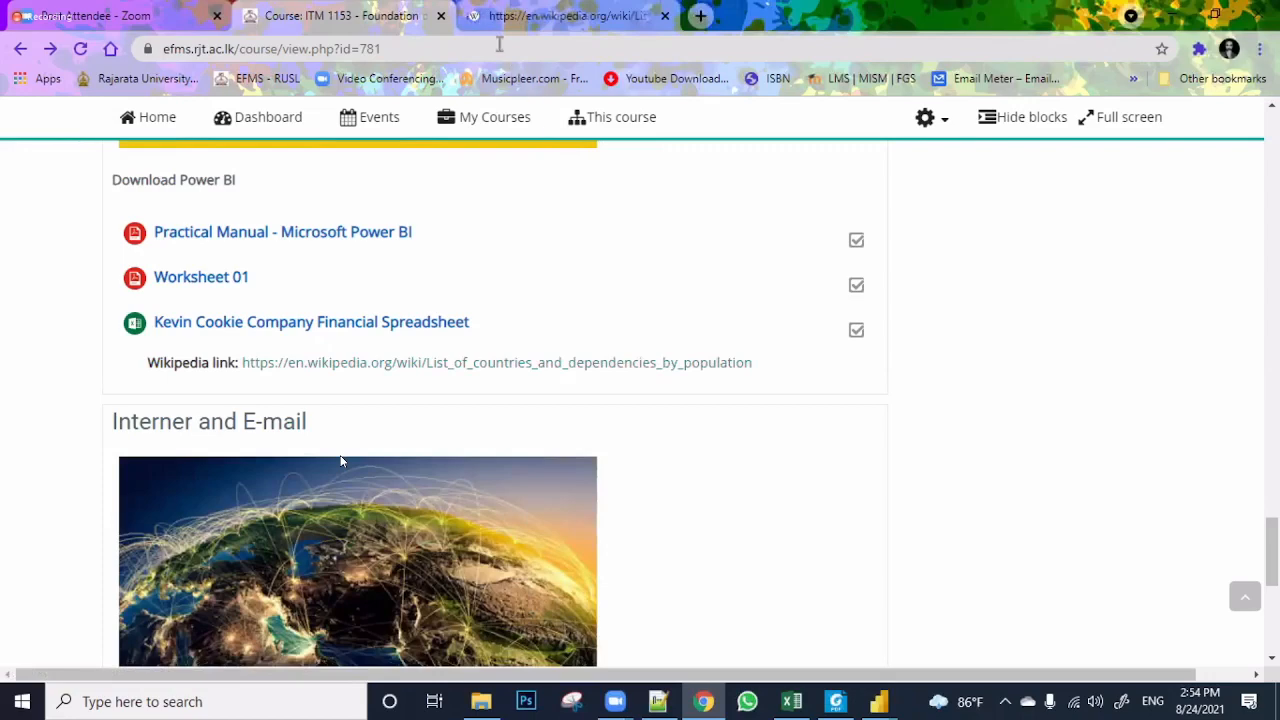
{"action": "left_click", "coordinate": [508, 18]}
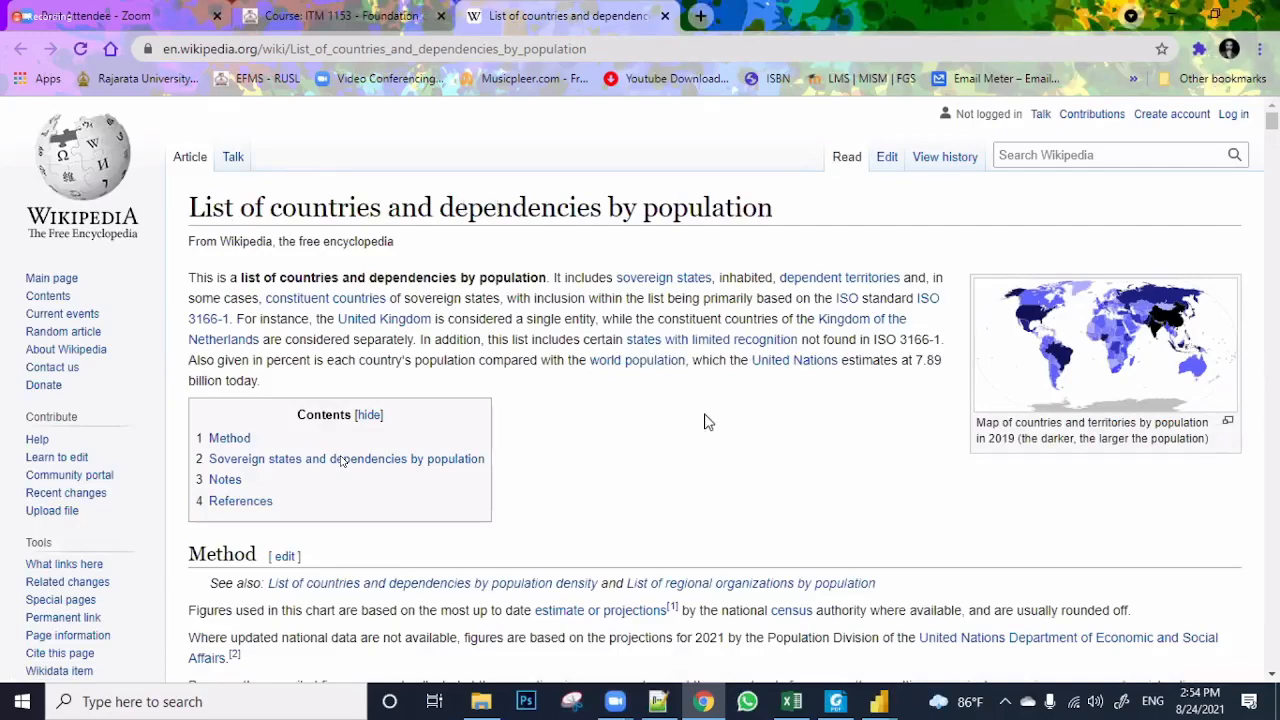
Examine the Wikipedia article's table of sovereign states and dependencies, including its country, region and population columns
{"action": "scroll", "coordinate": [704, 421], "scroll_direction": "down", "scroll_amount": 8}
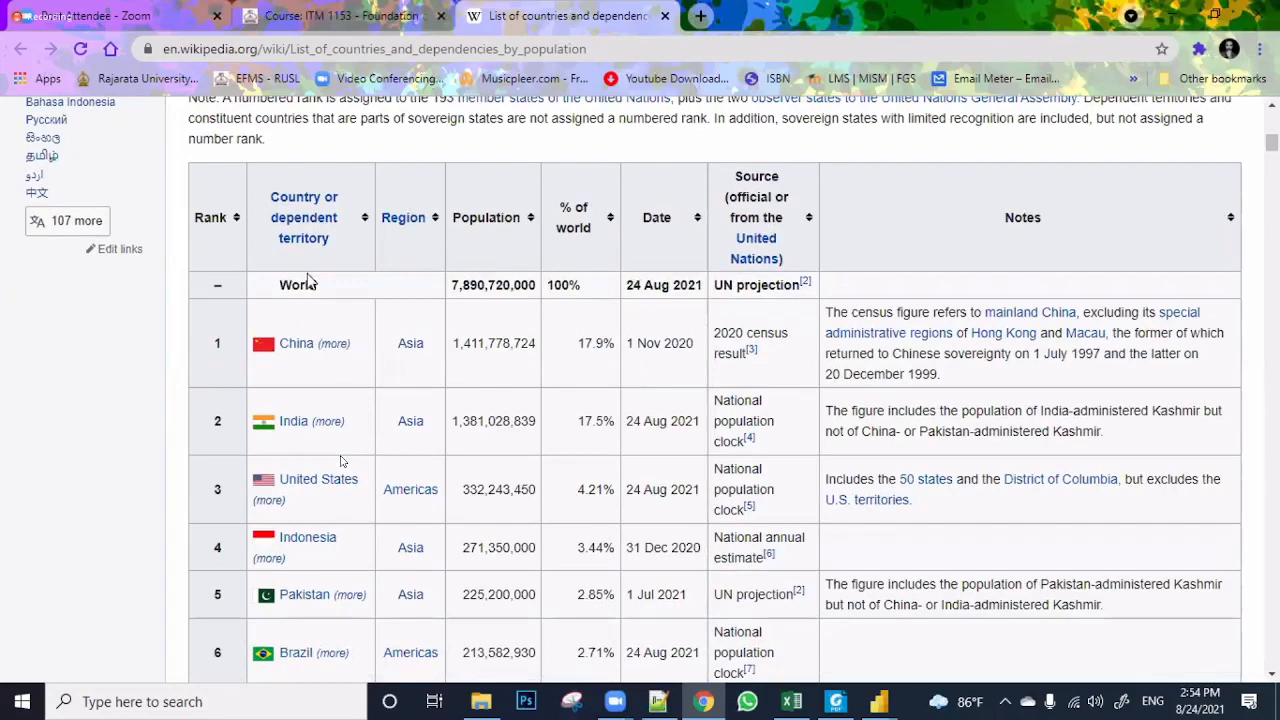
{"action": "scroll", "coordinate": [305, 320], "scroll_direction": "down", "scroll_amount": 2}
{"action": "scroll", "coordinate": [305, 367], "scroll_direction": "down", "scroll_amount": 13}
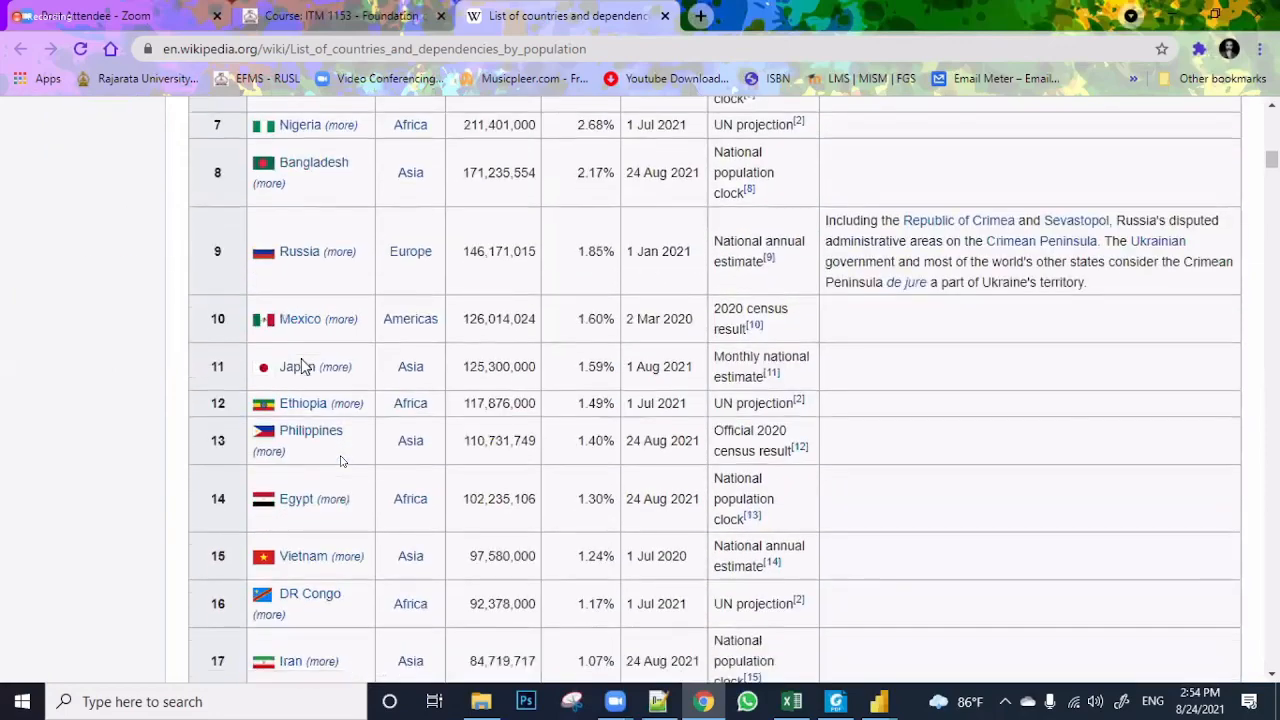
{"action": "scroll", "coordinate": [306, 363], "scroll_direction": "up", "scroll_amount": 17}
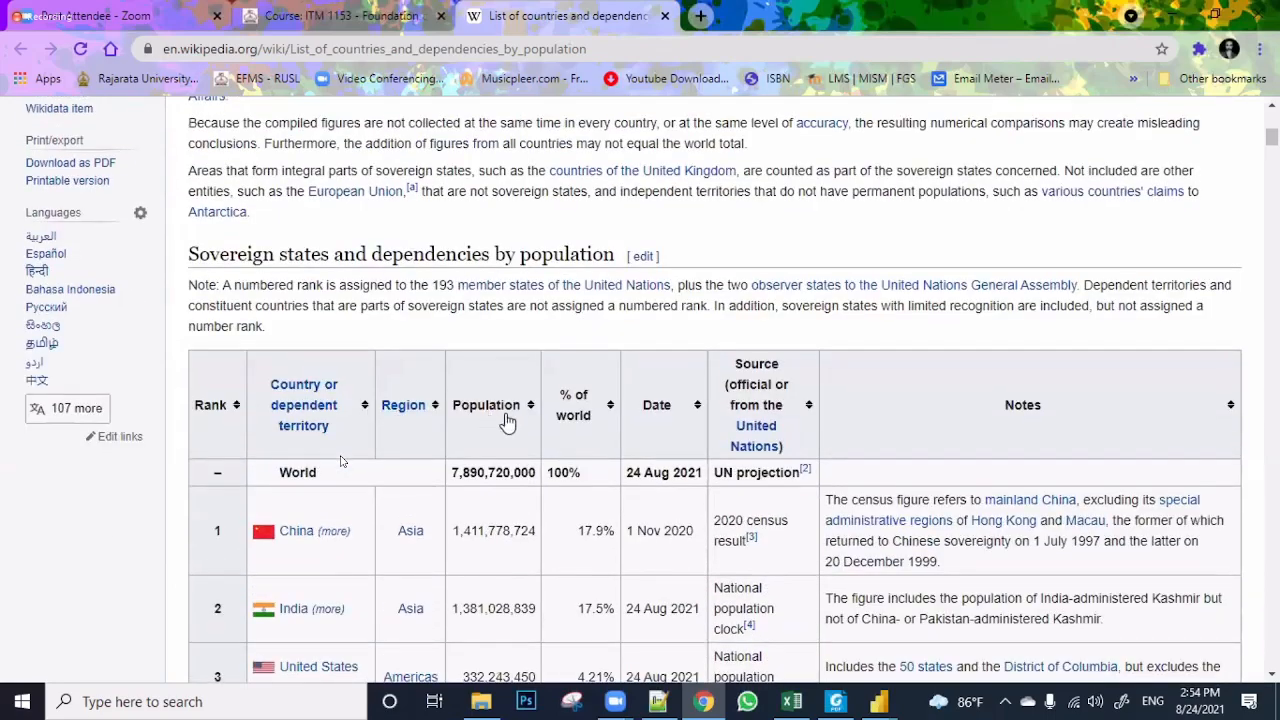
{"action": "scroll", "coordinate": [507, 422], "scroll_direction": "down", "scroll_amount": 3}
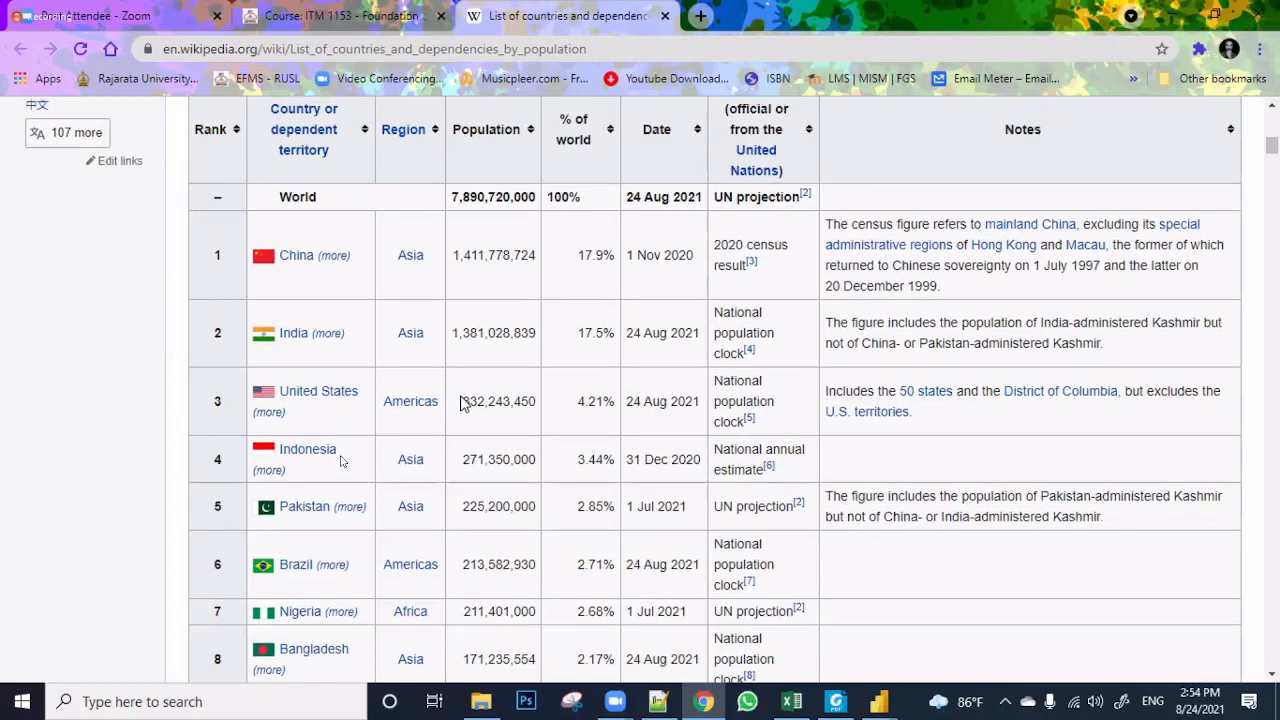
{"action": "scroll", "coordinate": [727, 433], "scroll_direction": "up", "scroll_amount": 4}
{"action": "scroll", "coordinate": [588, 468], "scroll_direction": "up", "scroll_amount": 5}
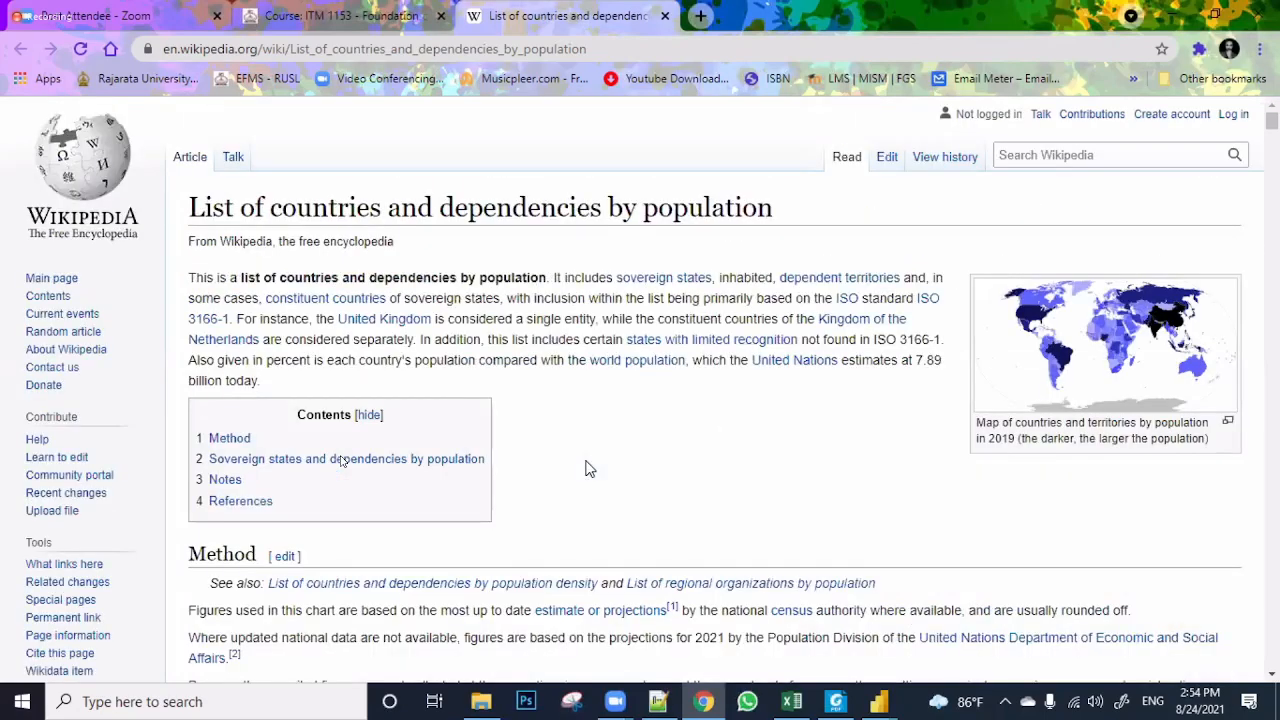
{"action": "scroll", "coordinate": [586, 463], "scroll_direction": "down", "scroll_amount": 20}
{"action": "scroll", "coordinate": [620, 263], "scroll_direction": "up", "scroll_amount": 8}
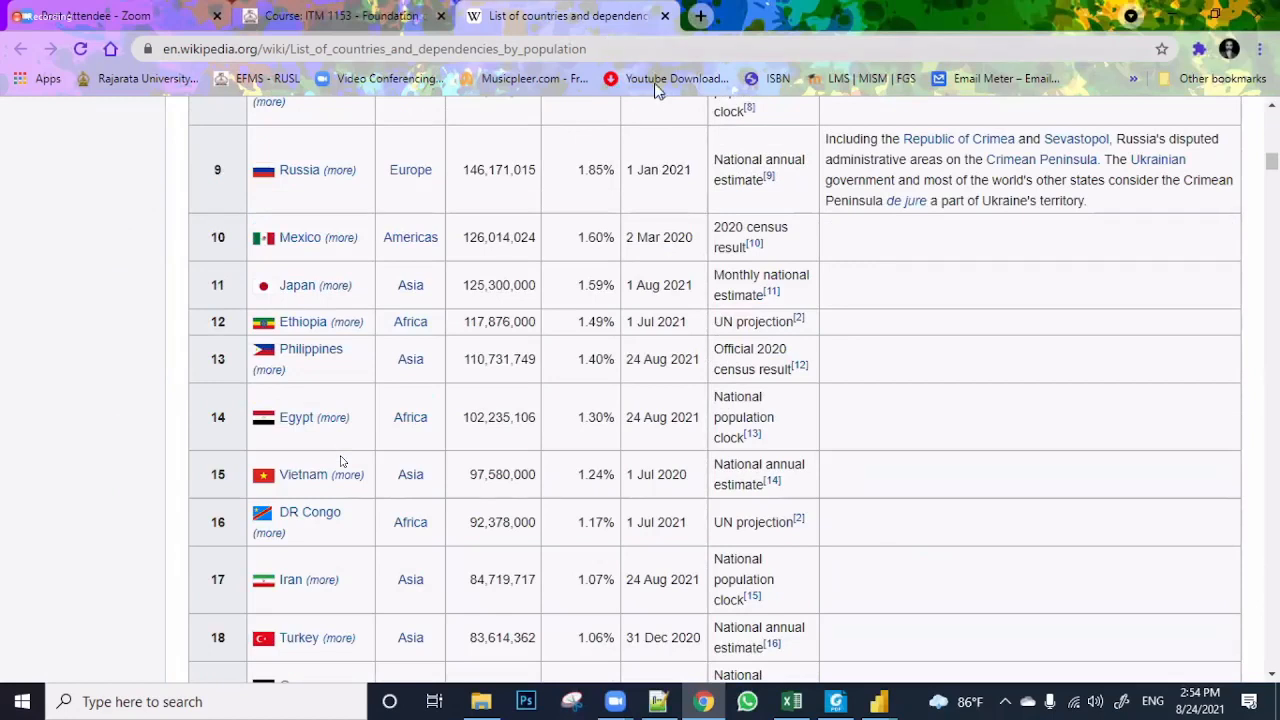
Select the complete URL of the Wikipedia population article in the browser's address bar
{"action": "left_click", "coordinate": [213, 55]}
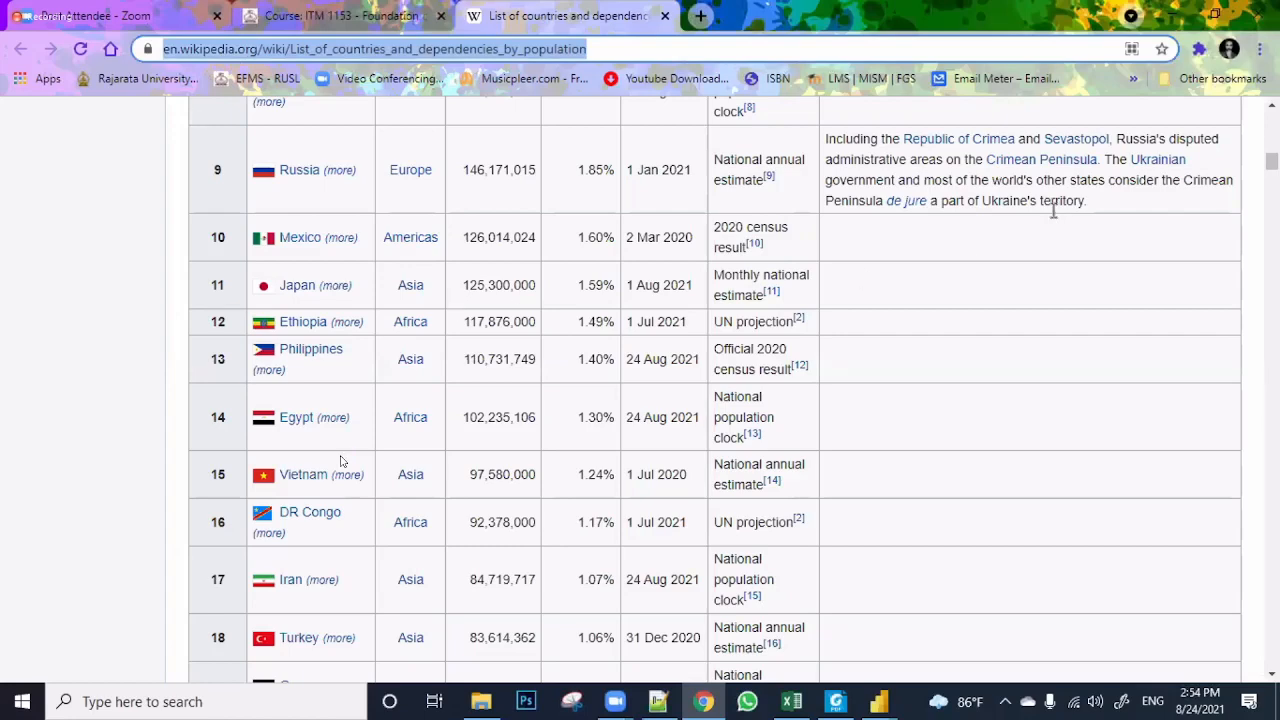
{"action": "left_click", "coordinate": [996, 54]}
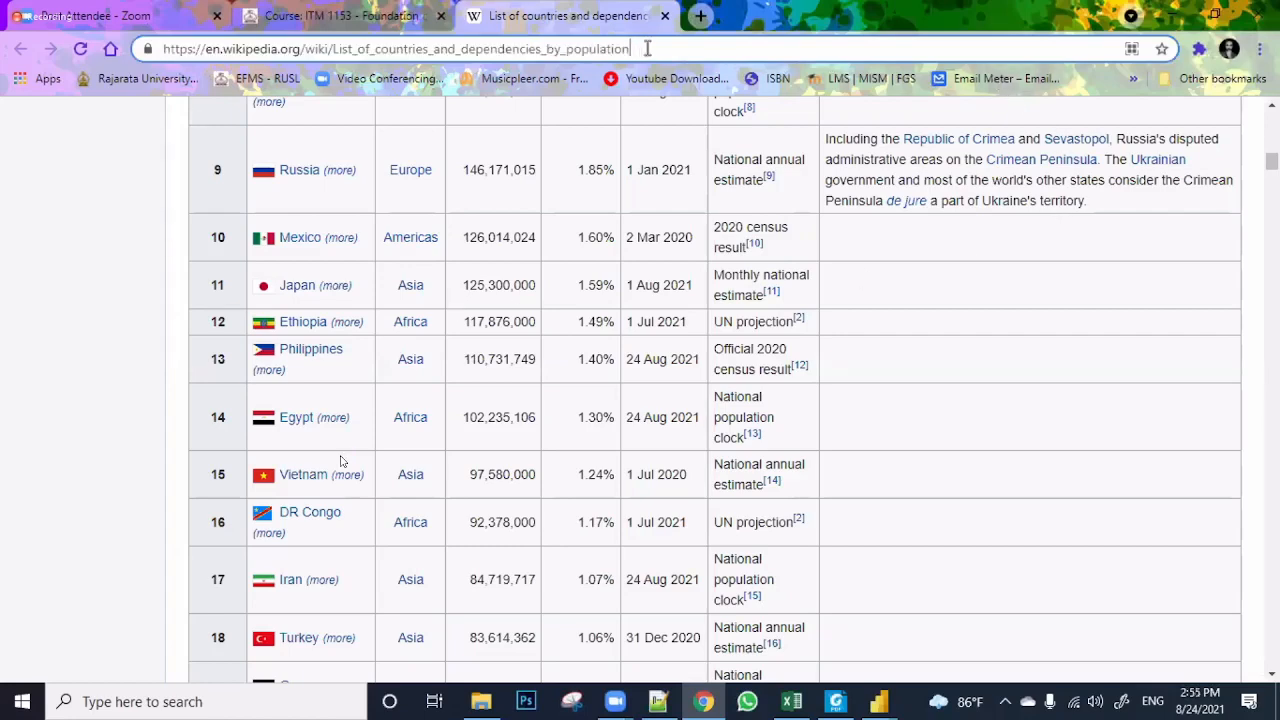
{"action": "key", "text": "ctrl+shift+Left"}
{"action": "key", "text": "ctrl+shift+Left"}
{"action": "key", "text": "ctrl+shift+Left"}
{"action": "key", "text": "ctrl+shift+Left"}
{"action": "key", "text": "ctrl+shift+Left"}
{"action": "key", "text": "ctrl+shift+Left"}
{"action": "key", "text": "ctrl+shift+Left"}
{"action": "key", "text": "ctrl+shift+Left"}
{"action": "key", "text": "ctrl+shift+Left"}
{"action": "key", "text": "ctrl+shift+Left"}
{"action": "key", "text": "ctrl+shift+Left"}
{"action": "key", "text": "ctrl+shift+Left"}
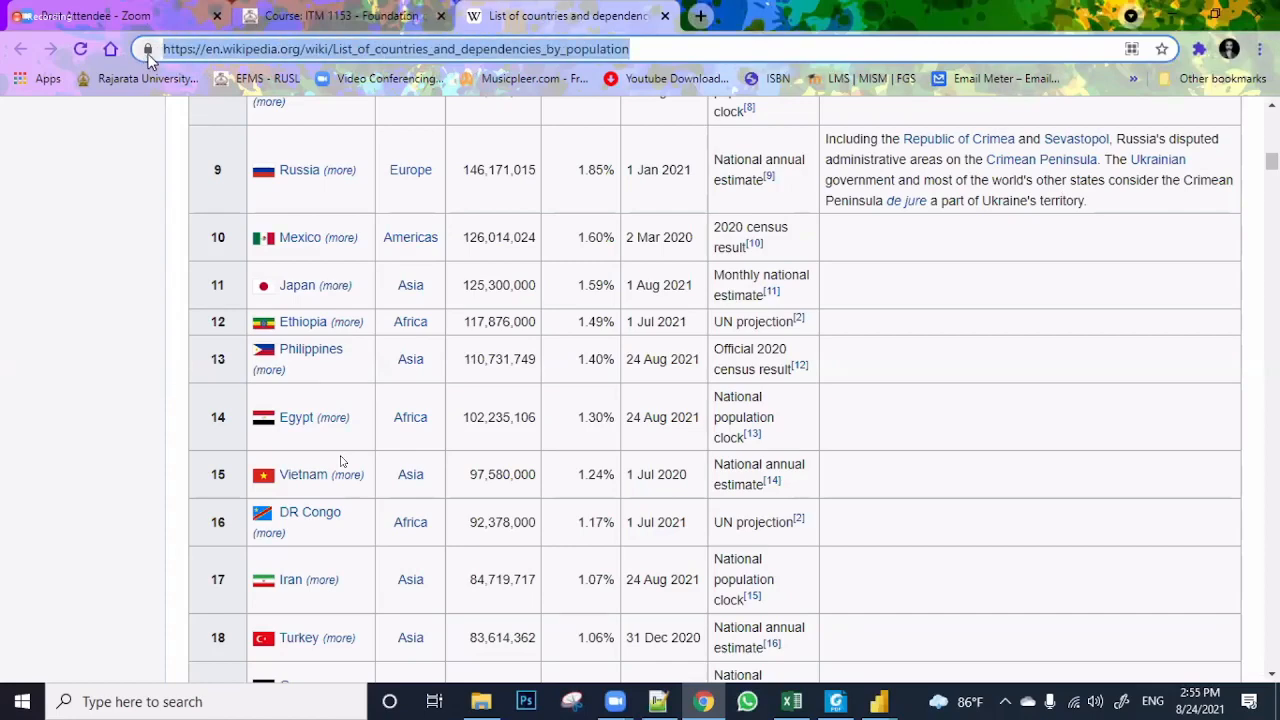
Copy the full Wikipedia link from the ITM 1153 course page and switch to Notepad++
{"action": "left_click", "coordinate": [330, 16]}
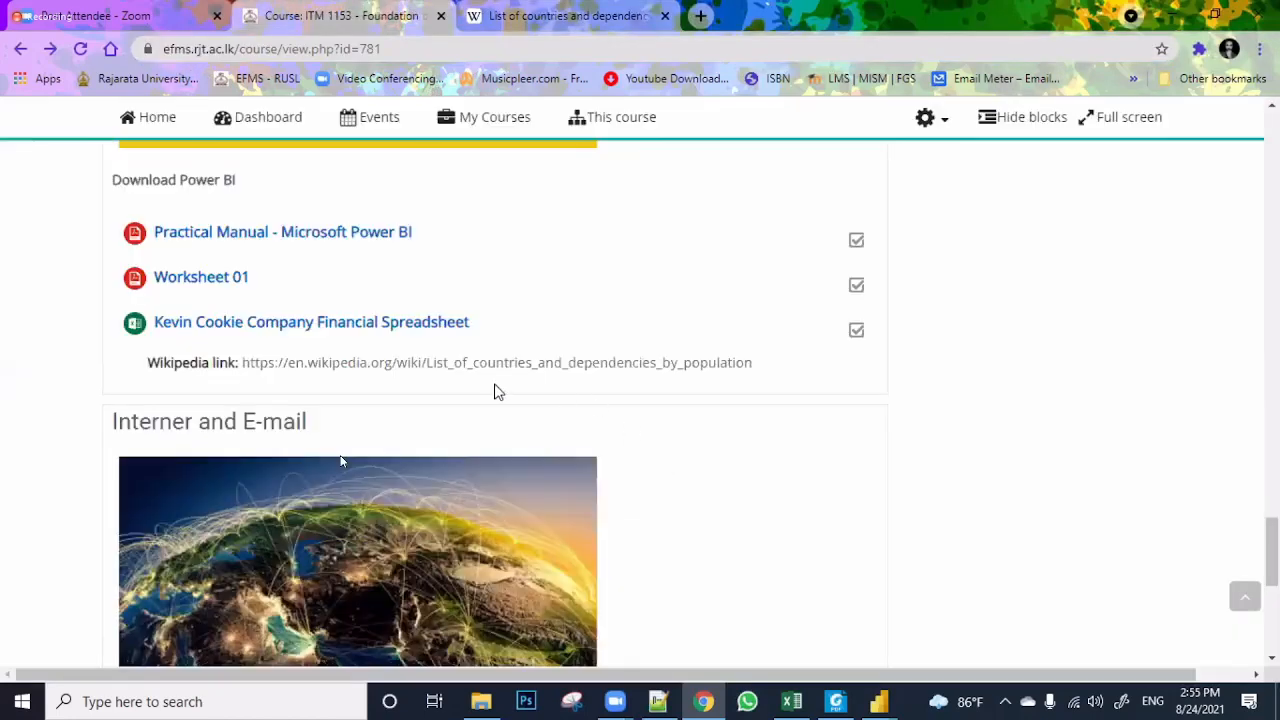
{"action": "left_click_drag", "start_coordinate": [760, 367], "coordinate": [250, 396]}
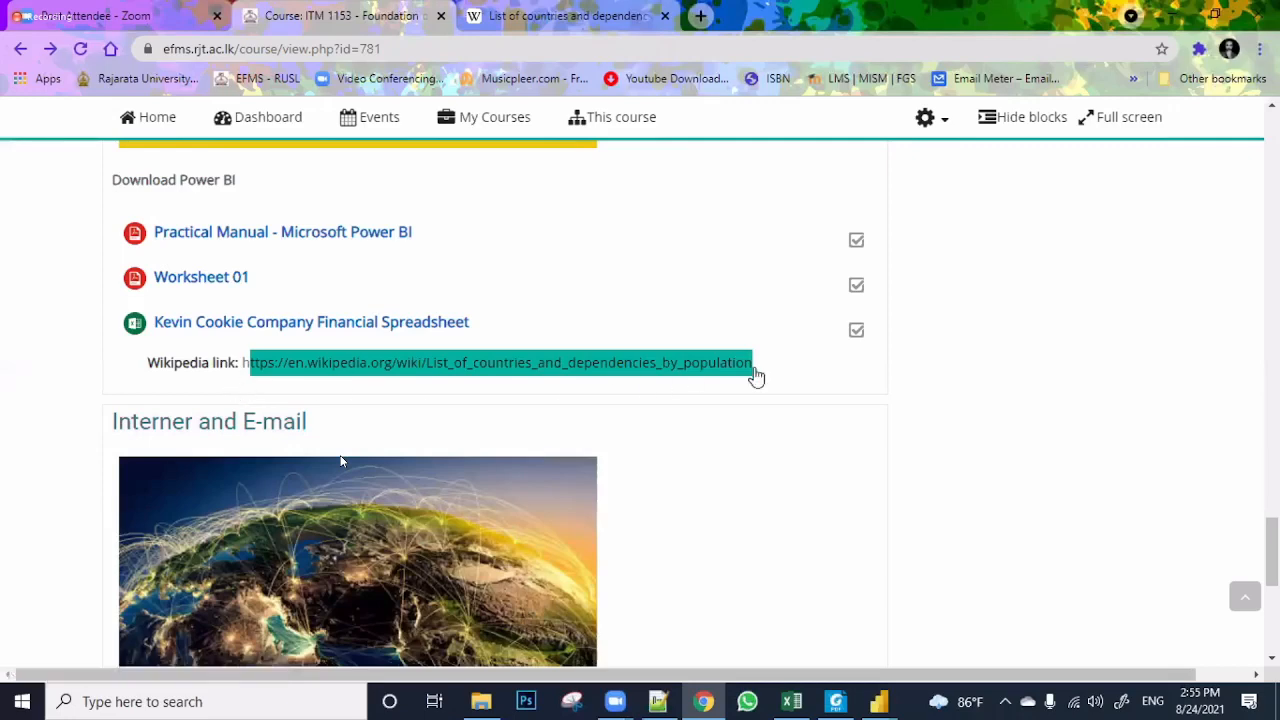
{"action": "left_click_drag", "start_coordinate": [786, 369], "coordinate": [241, 362]}
{"action": "key", "text": "ctrl+c"}
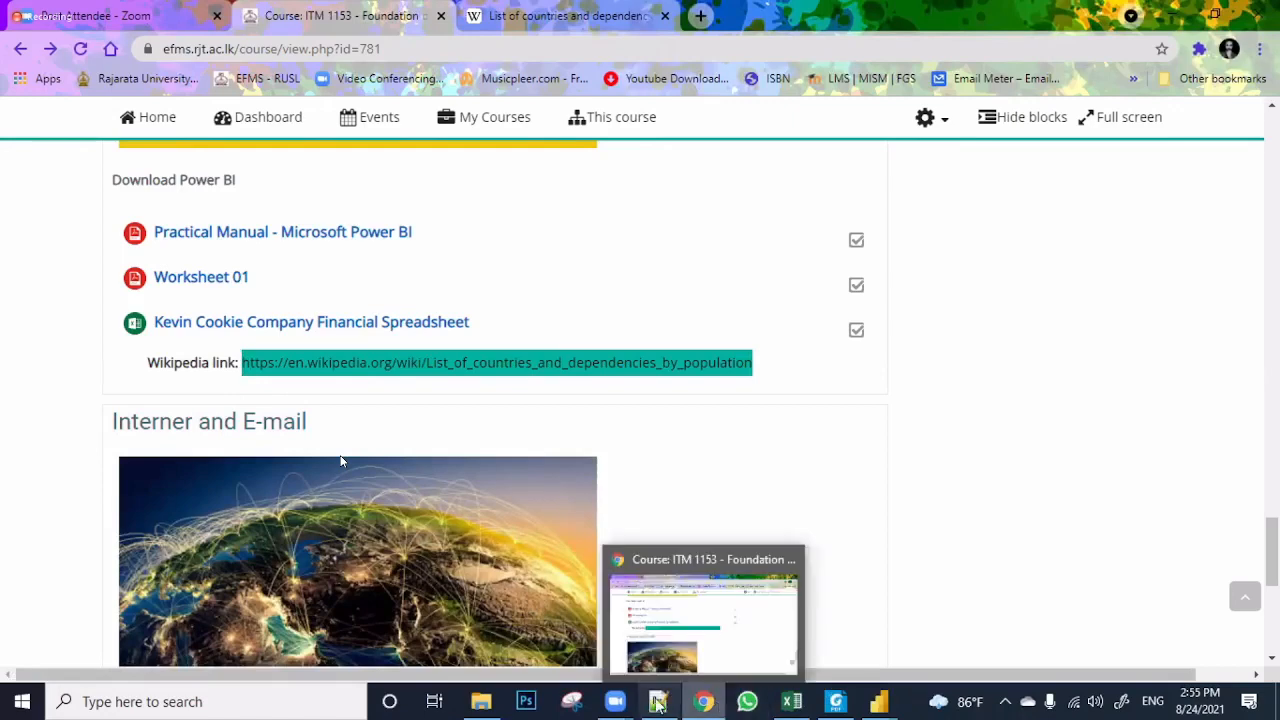
{"action": "mouse_move", "coordinate": [658, 701]}
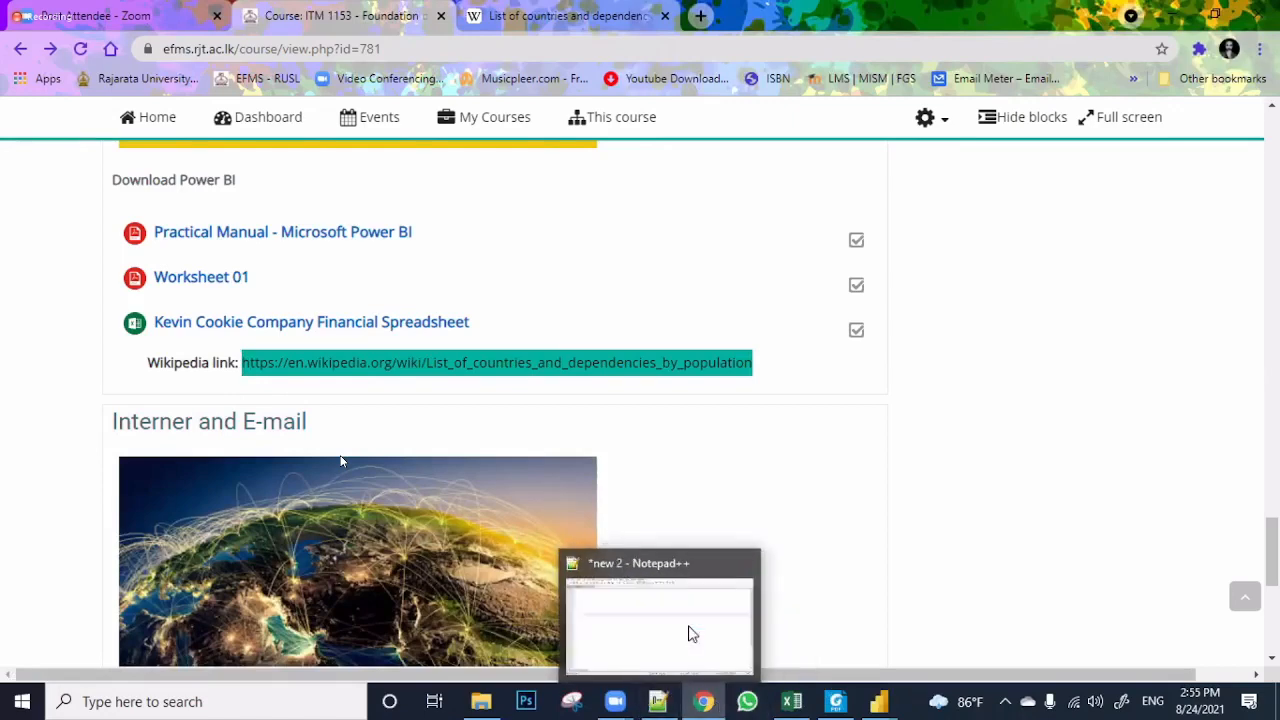
{"action": "left_click", "coordinate": [692, 634]}
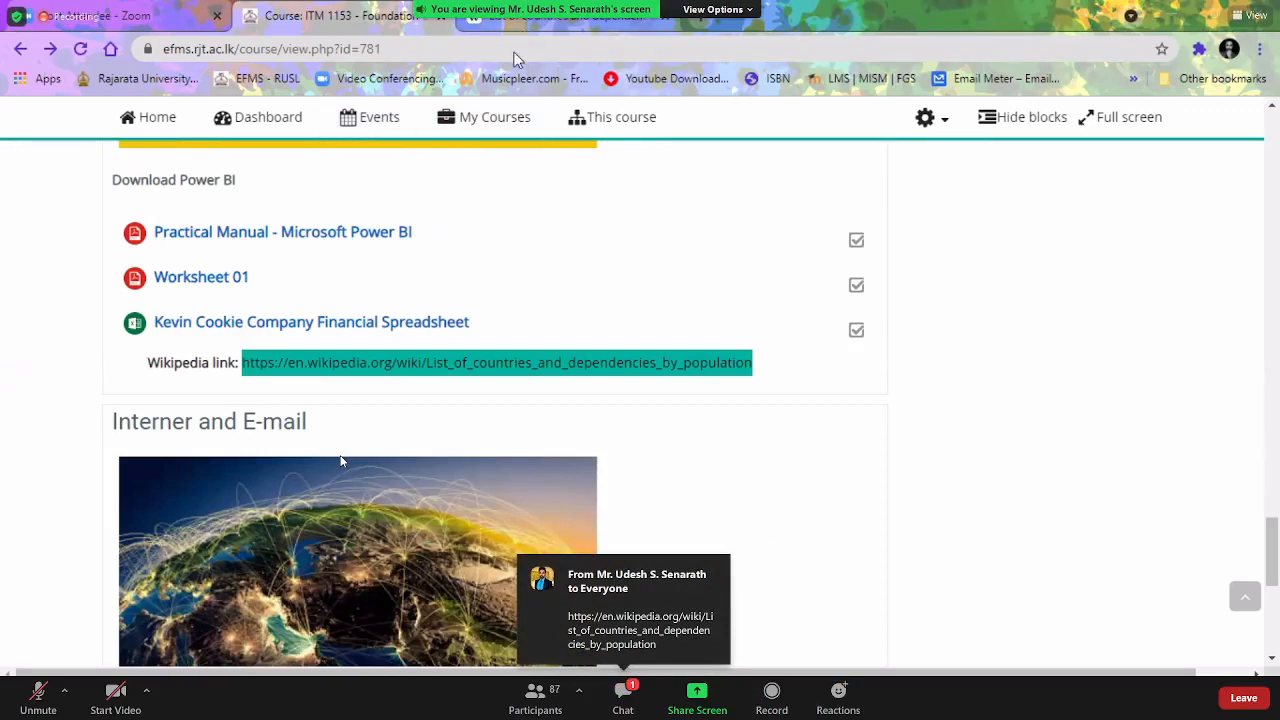
{"action": "left_click", "coordinate": [522, 16]}
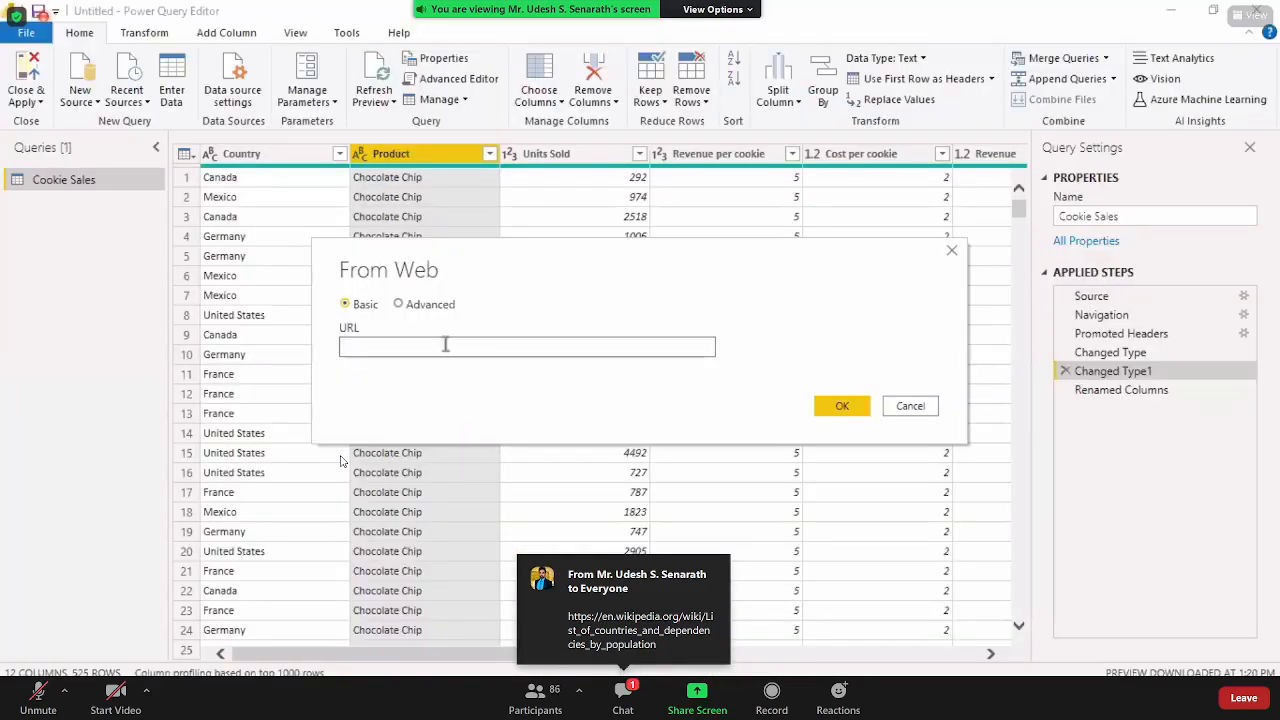
{"action": "key", "text": "ctrl+v"}
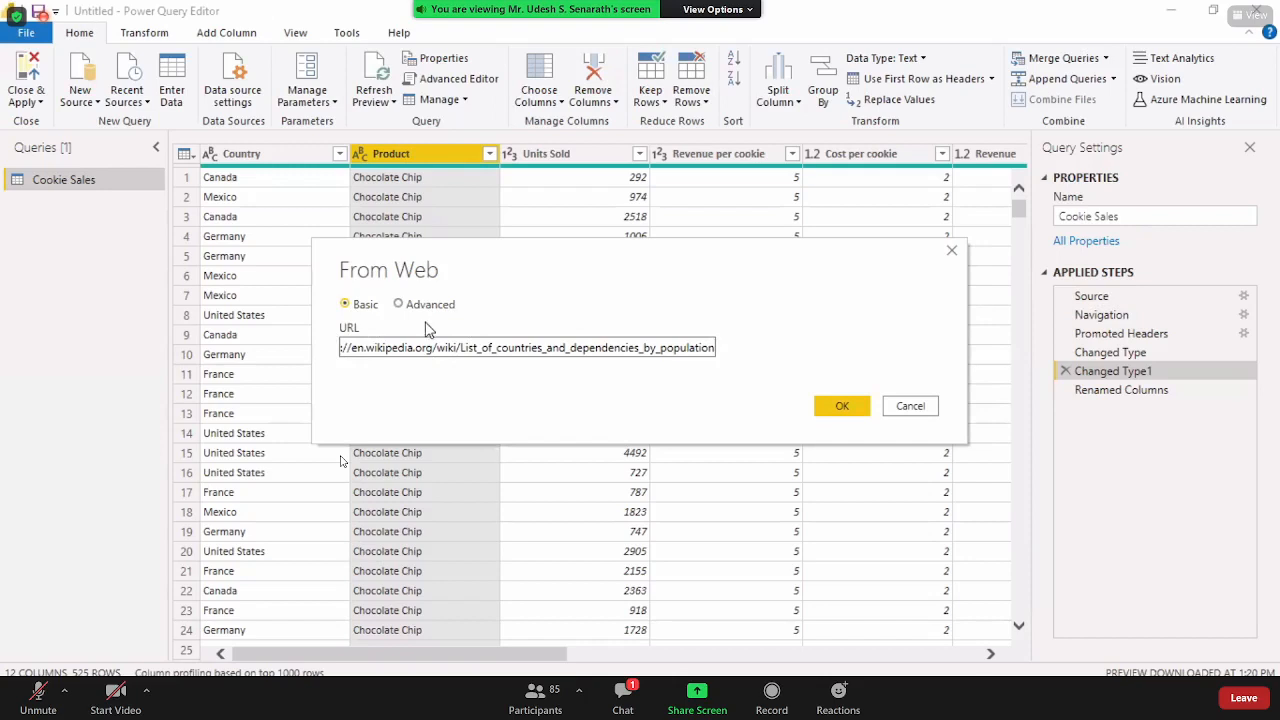
{"action": "left_click", "coordinate": [835, 408]}
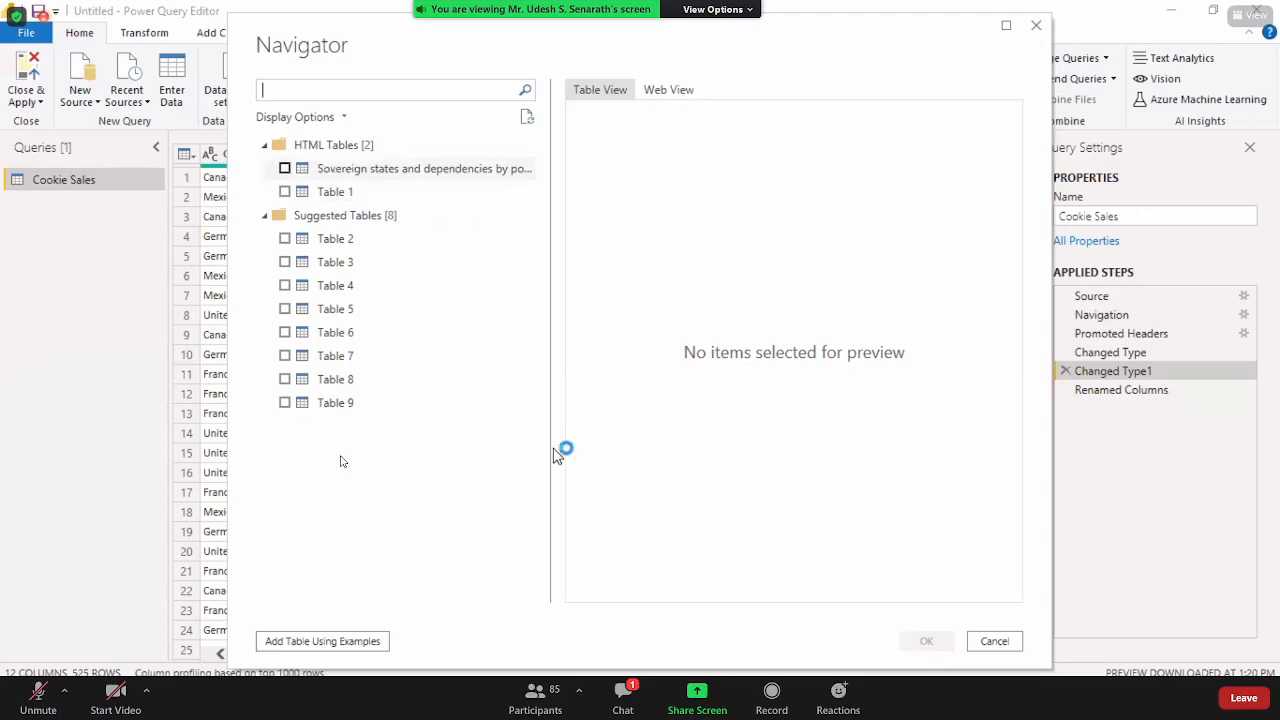
Check the article's country table in Chrome, and import the HTML table Sovereign states and dependencies by population in Power Query Editor
{"action": "key", "text": "alt+Tab"}
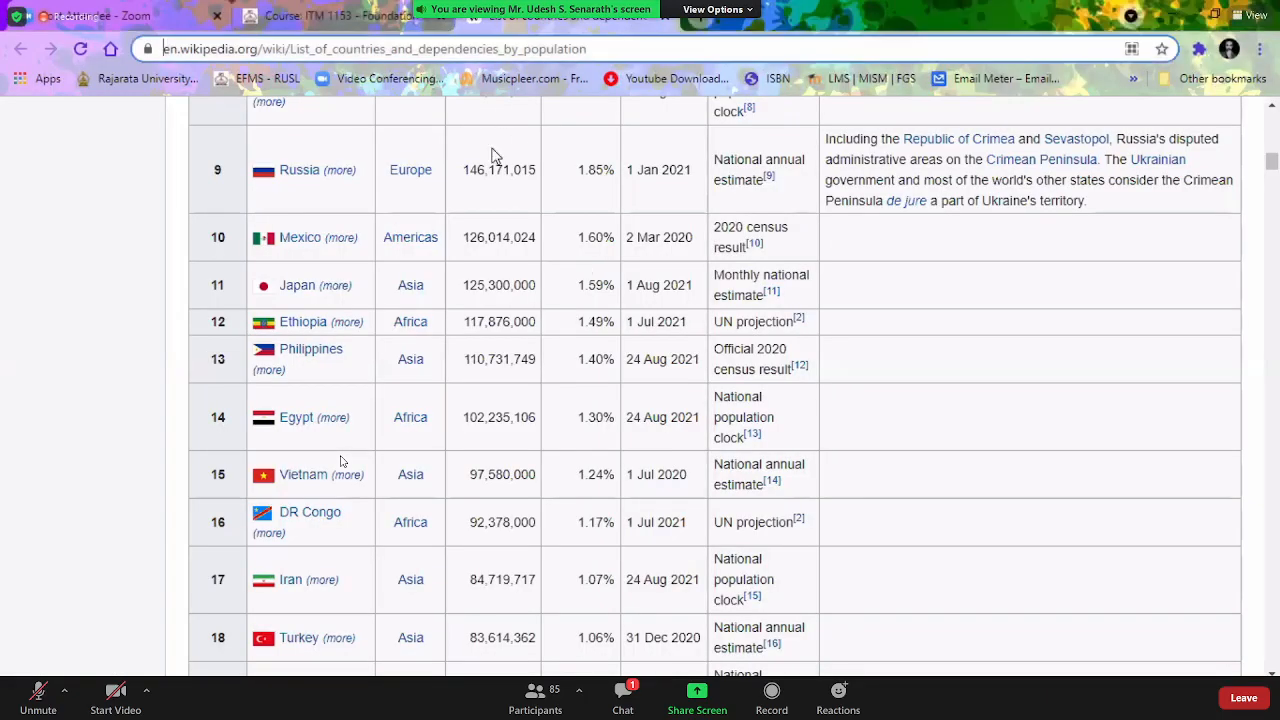
{"action": "scroll", "coordinate": [408, 304], "scroll_direction": "up", "scroll_amount": 4}
{"action": "scroll", "coordinate": [408, 311], "scroll_direction": "up", "scroll_amount": 7}
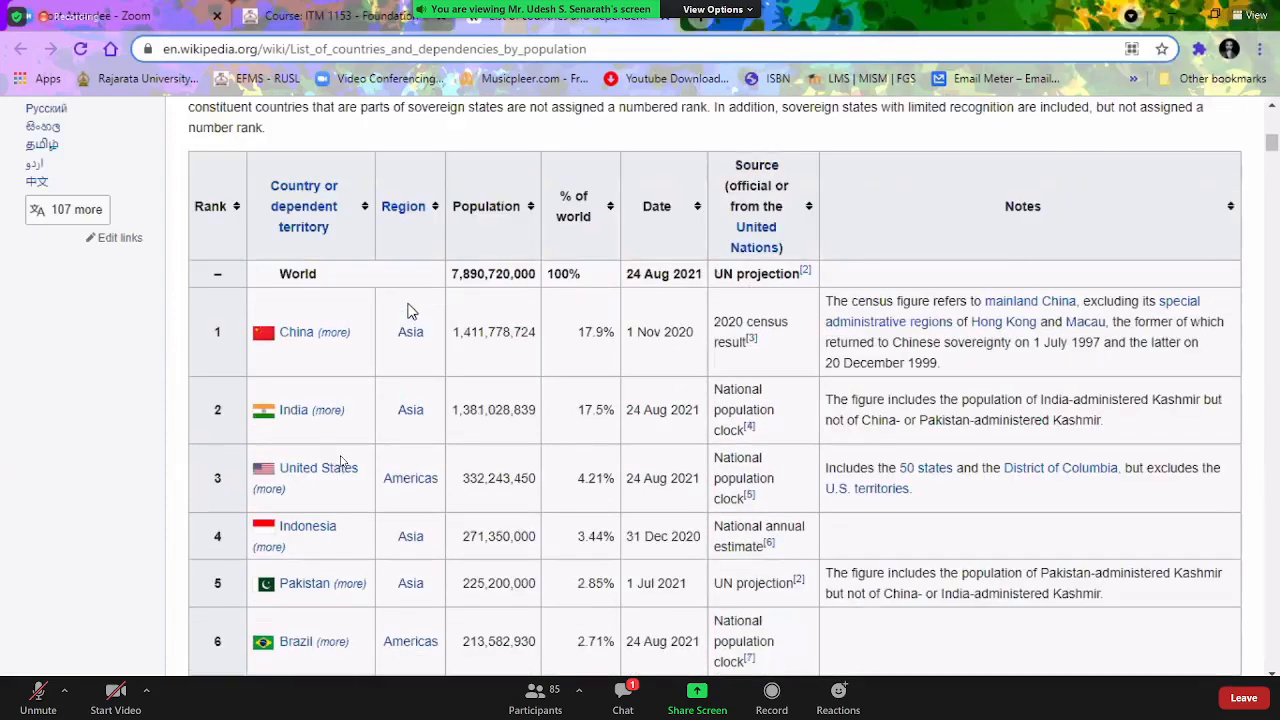
{"action": "scroll", "coordinate": [340, 460], "scroll_direction": "down", "scroll_amount": 2}
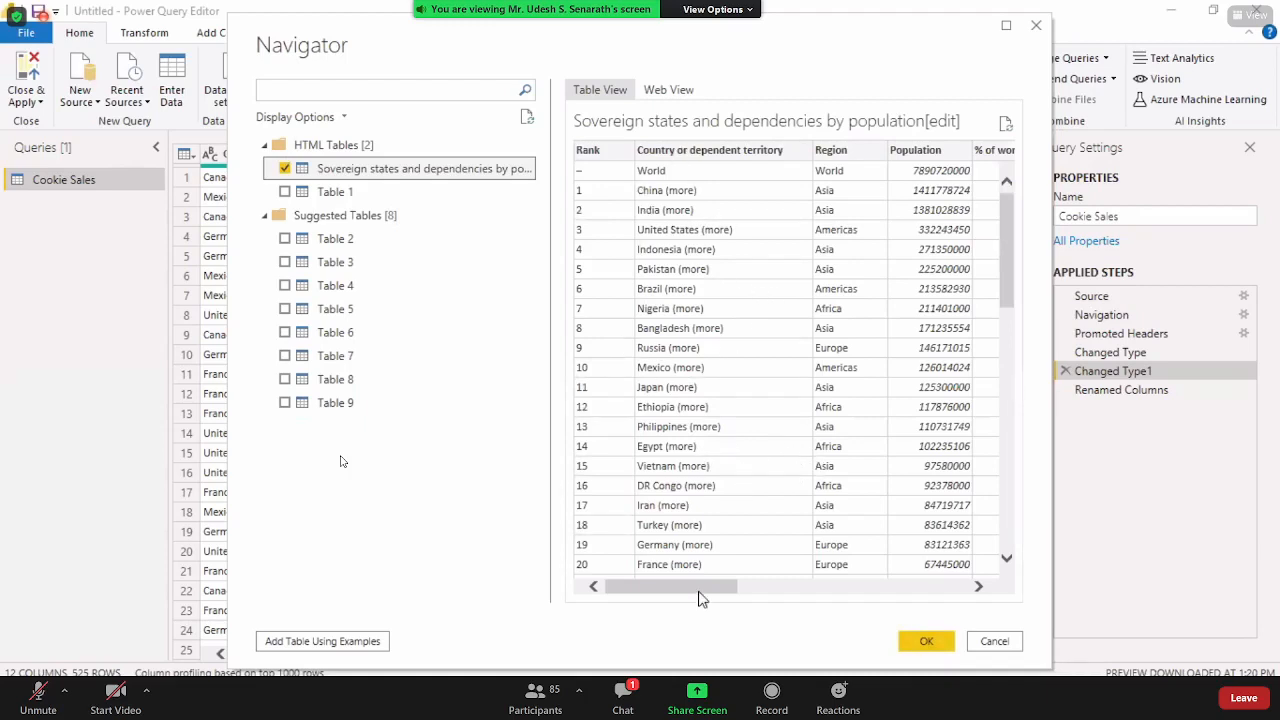
{"action": "left_click_drag", "start_coordinate": [697, 583], "coordinate": [643, 586]}
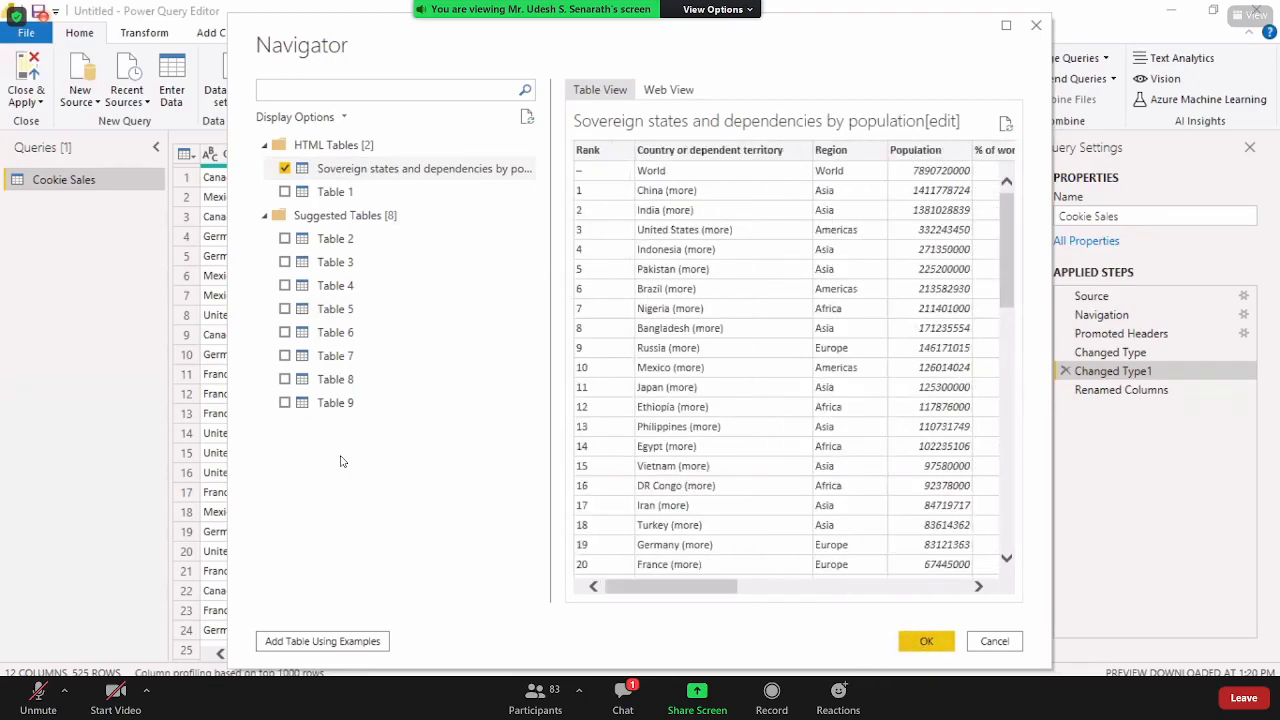
{"action": "left_click", "coordinate": [930, 648]}
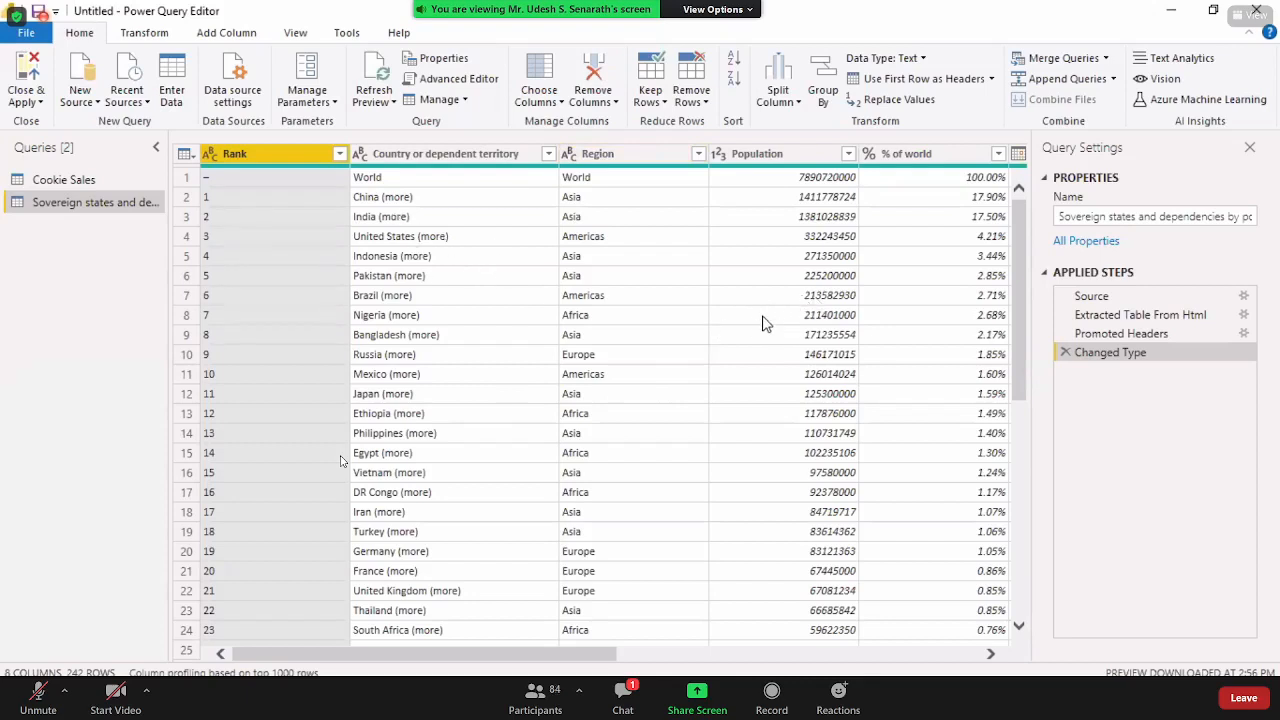
Try removing all columns except Rank from the population table, and delete that applied step
{"action": "right_click", "coordinate": [244, 156]}
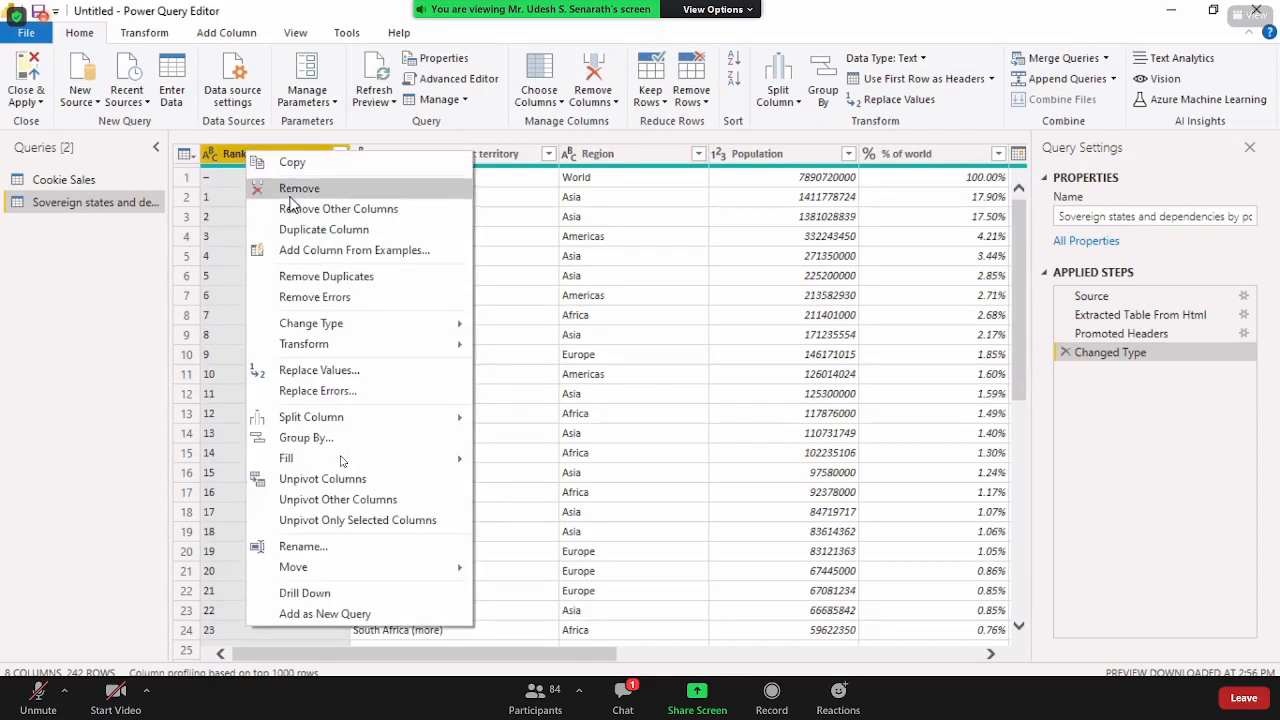
{"action": "left_click", "coordinate": [372, 211]}
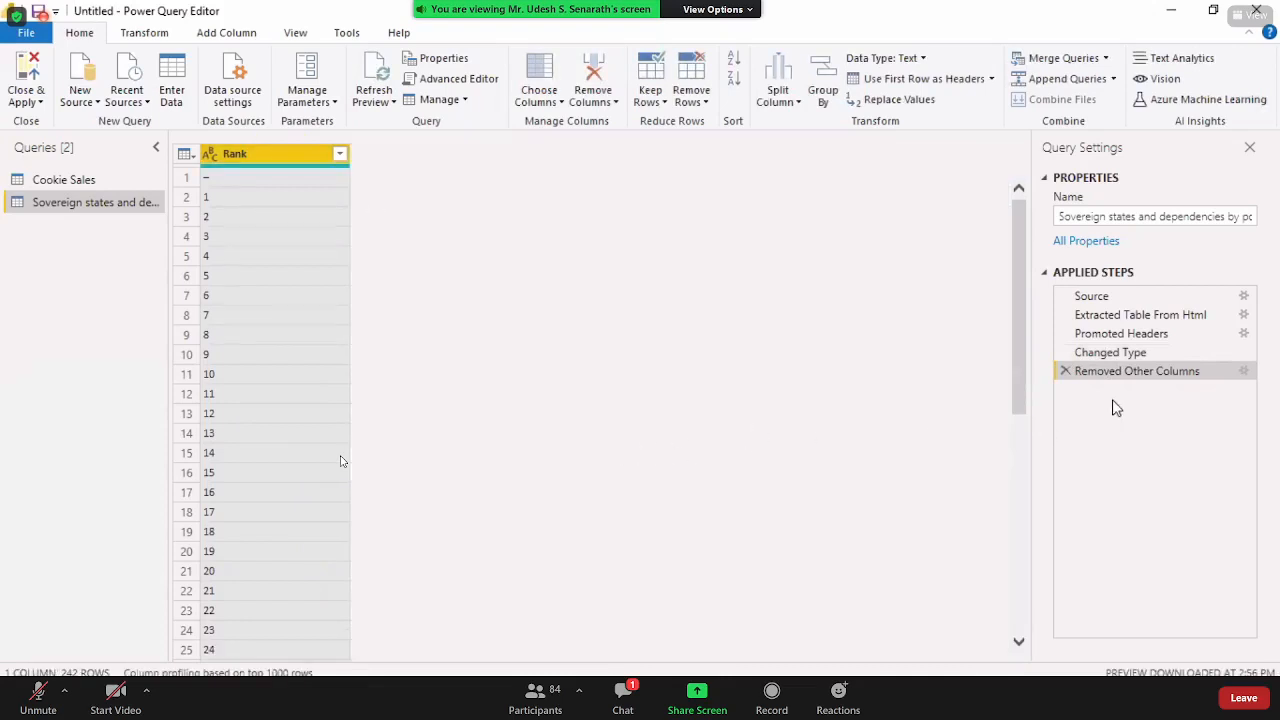
{"action": "left_click", "coordinate": [1066, 371]}
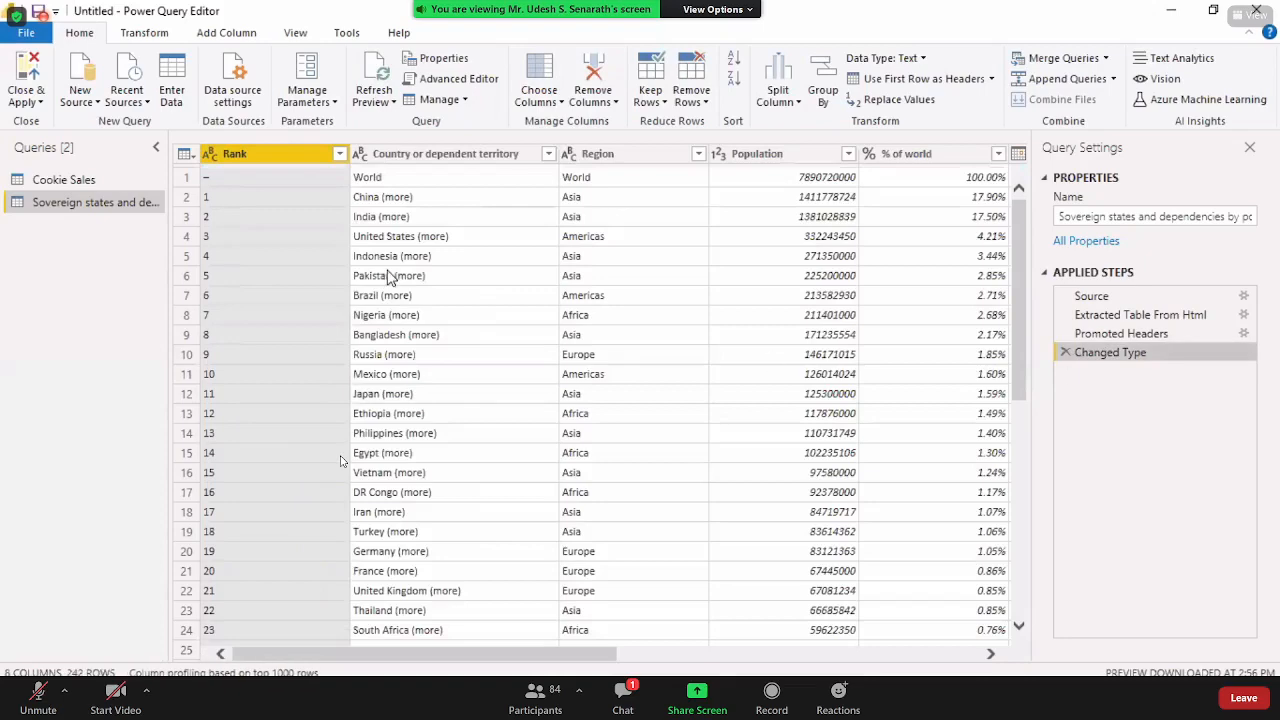
Try removing only the Rank column, and delete the Removed Columns applied step
{"action": "right_click", "coordinate": [279, 163]}
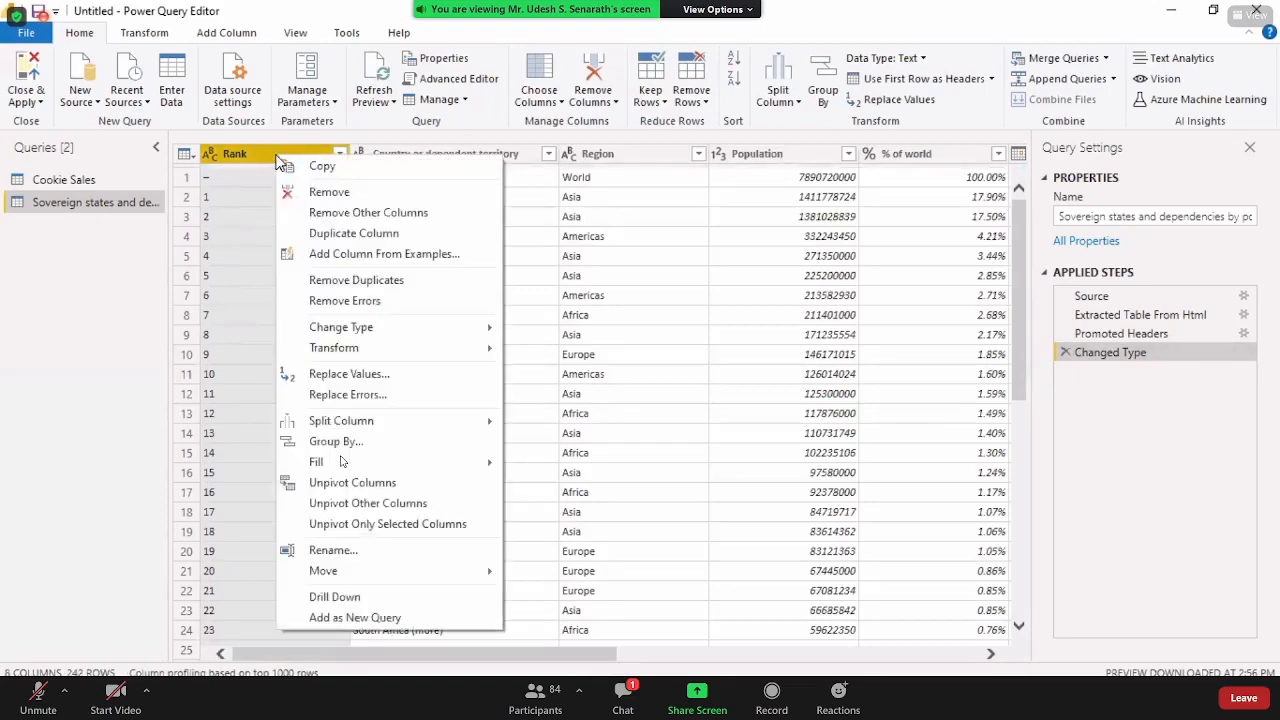
{"action": "left_click", "coordinate": [304, 194]}
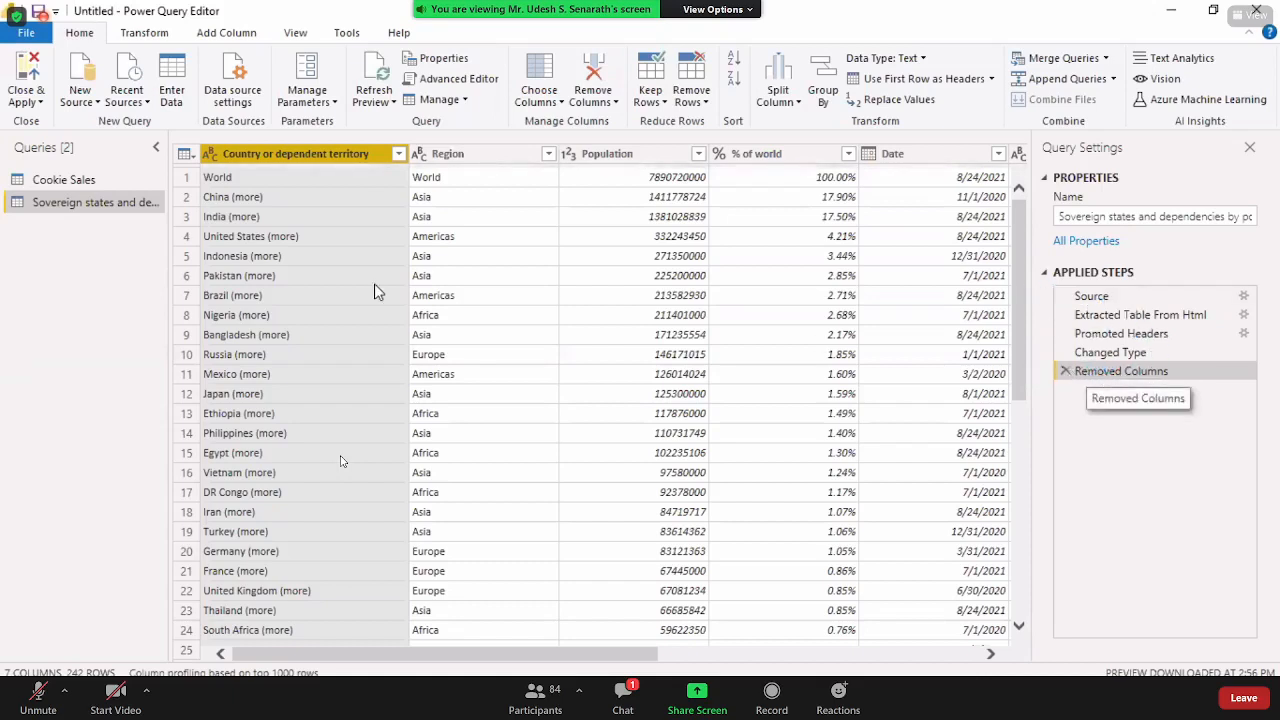
{"action": "left_click", "coordinate": [1064, 371]}
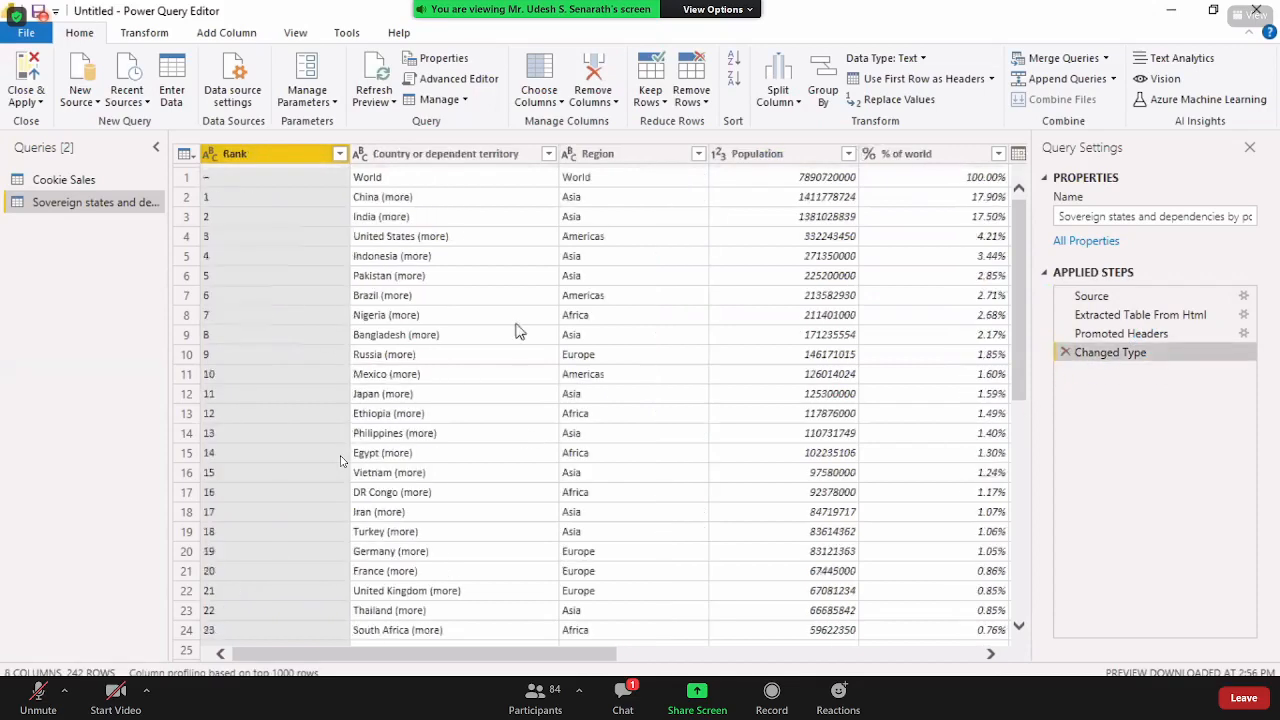
Remove the Rank, Region, % of world, Date, Source and Notes columns from the population table
{"action": "right_click", "coordinate": [285, 153]}
{"action": "left_click", "coordinate": [338, 191]}
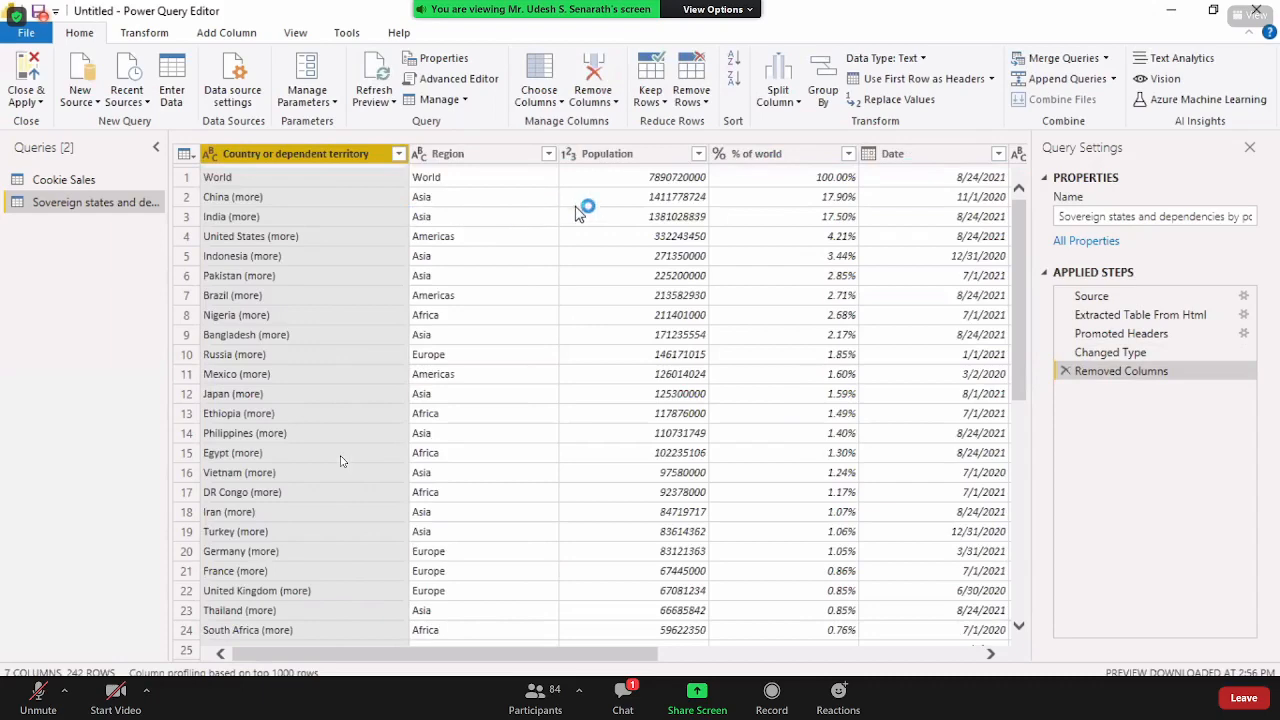
{"action": "right_click", "coordinate": [480, 155]}
{"action": "left_click", "coordinate": [512, 192]}
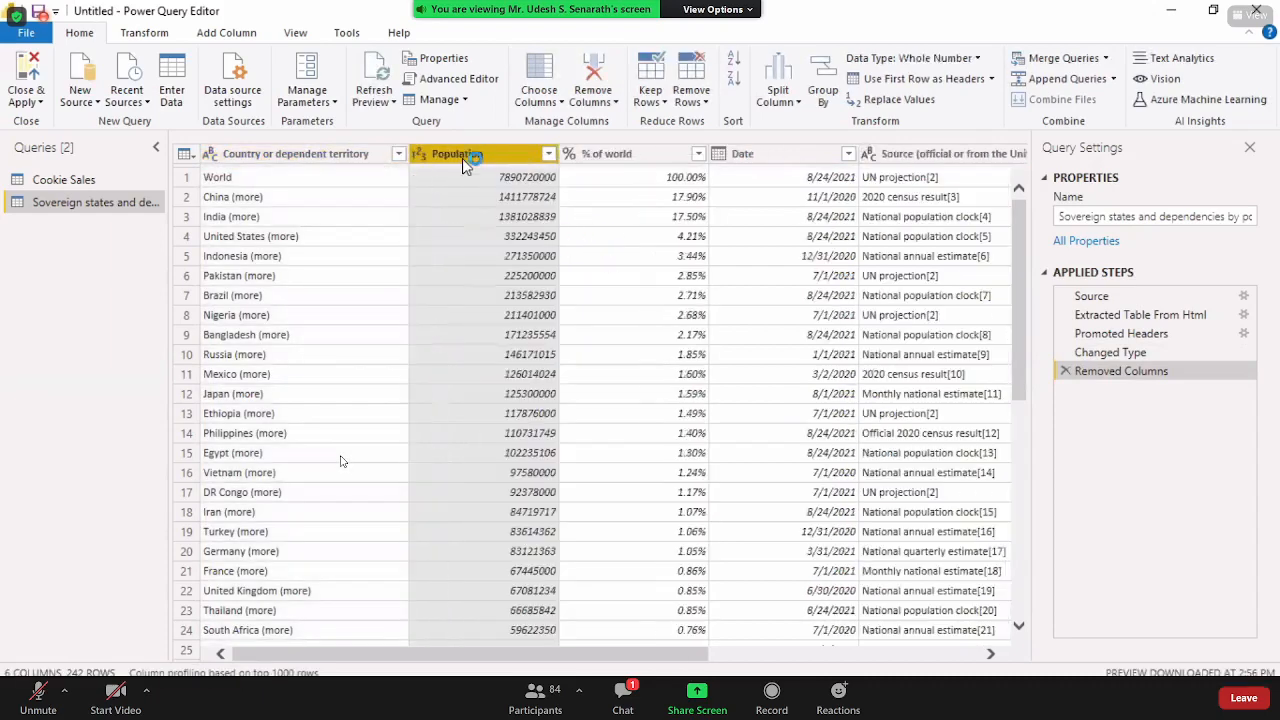
{"action": "right_click", "coordinate": [627, 152]}
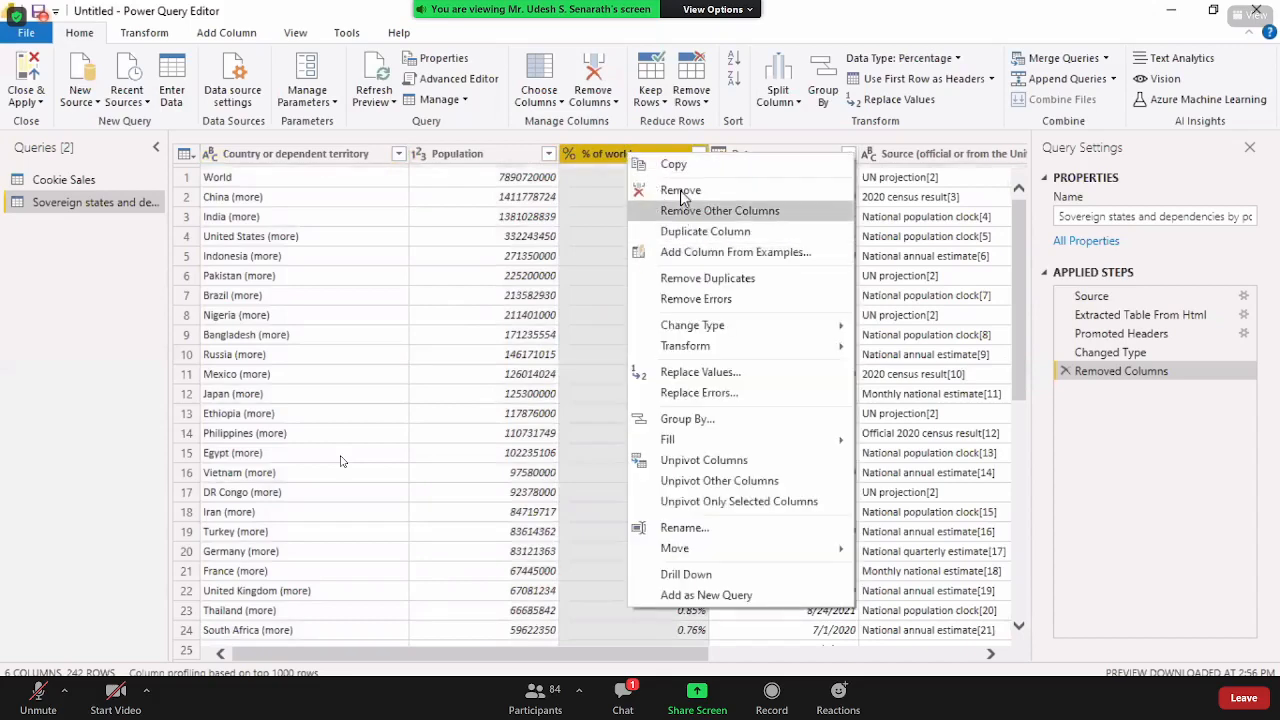
{"action": "left_click", "coordinate": [684, 192]}
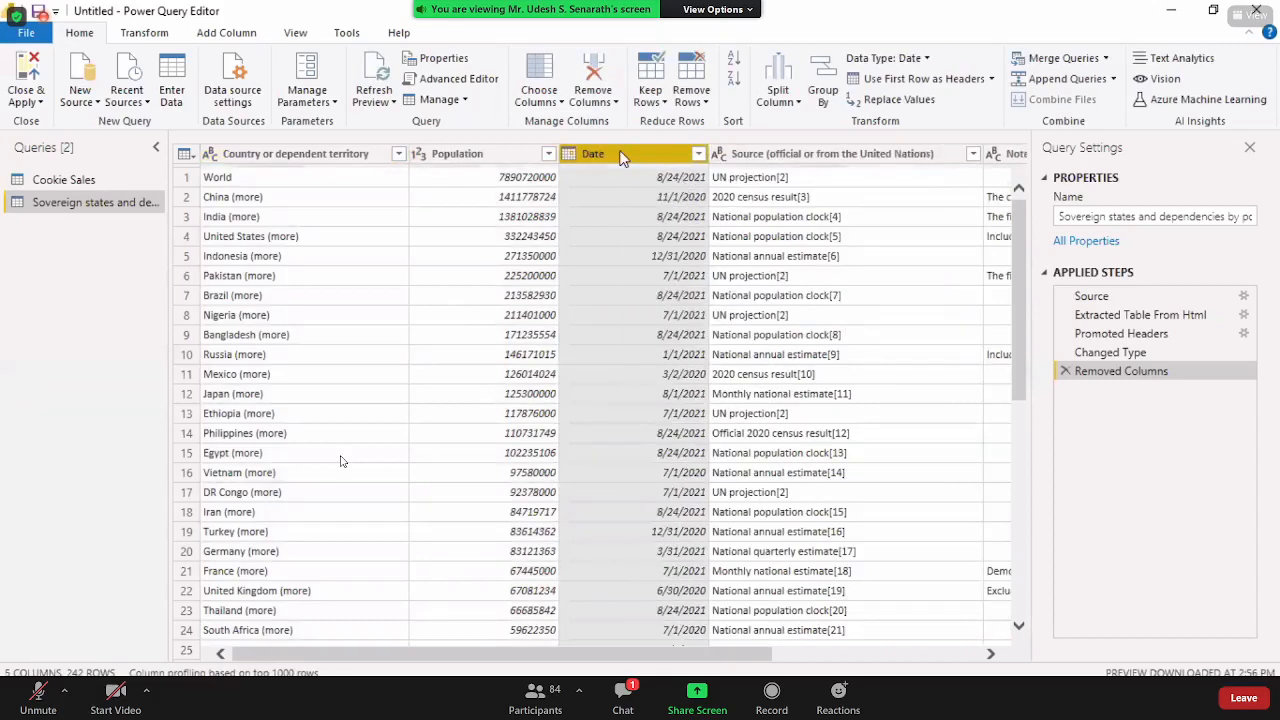
{"action": "right_click", "coordinate": [624, 154]}
{"action": "left_click", "coordinate": [648, 190]}
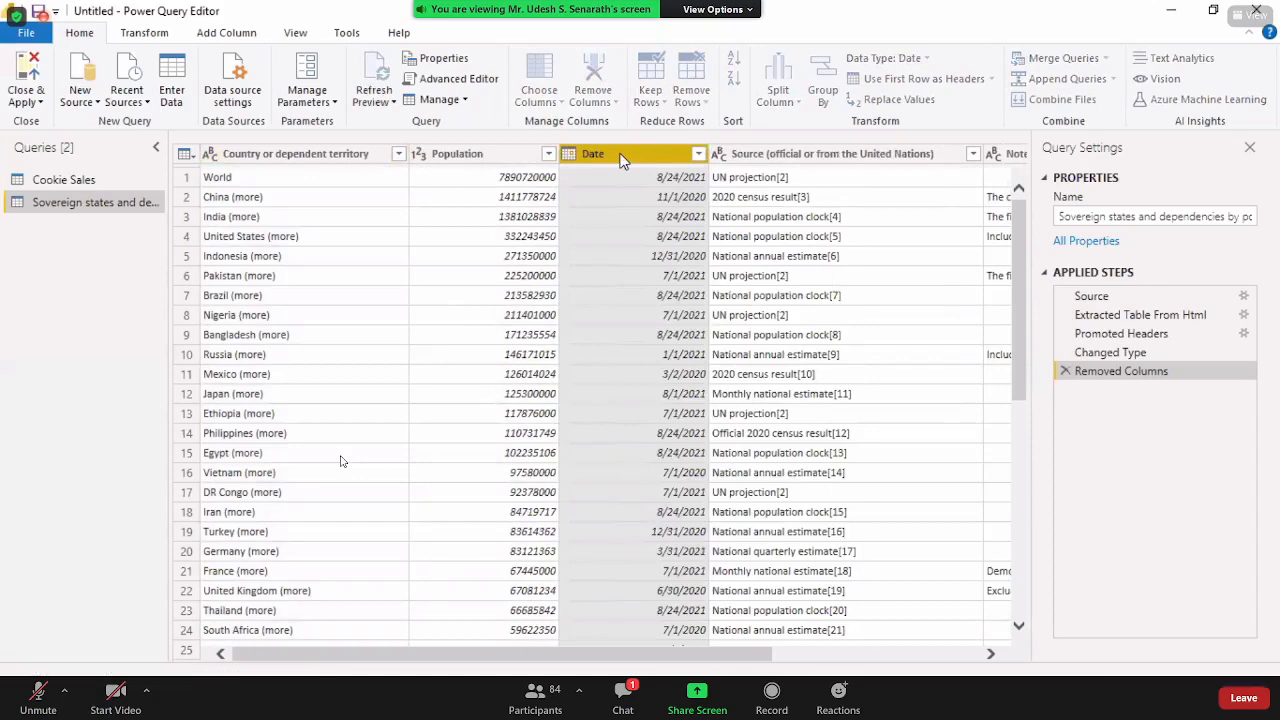
{"action": "right_click", "coordinate": [643, 151]}
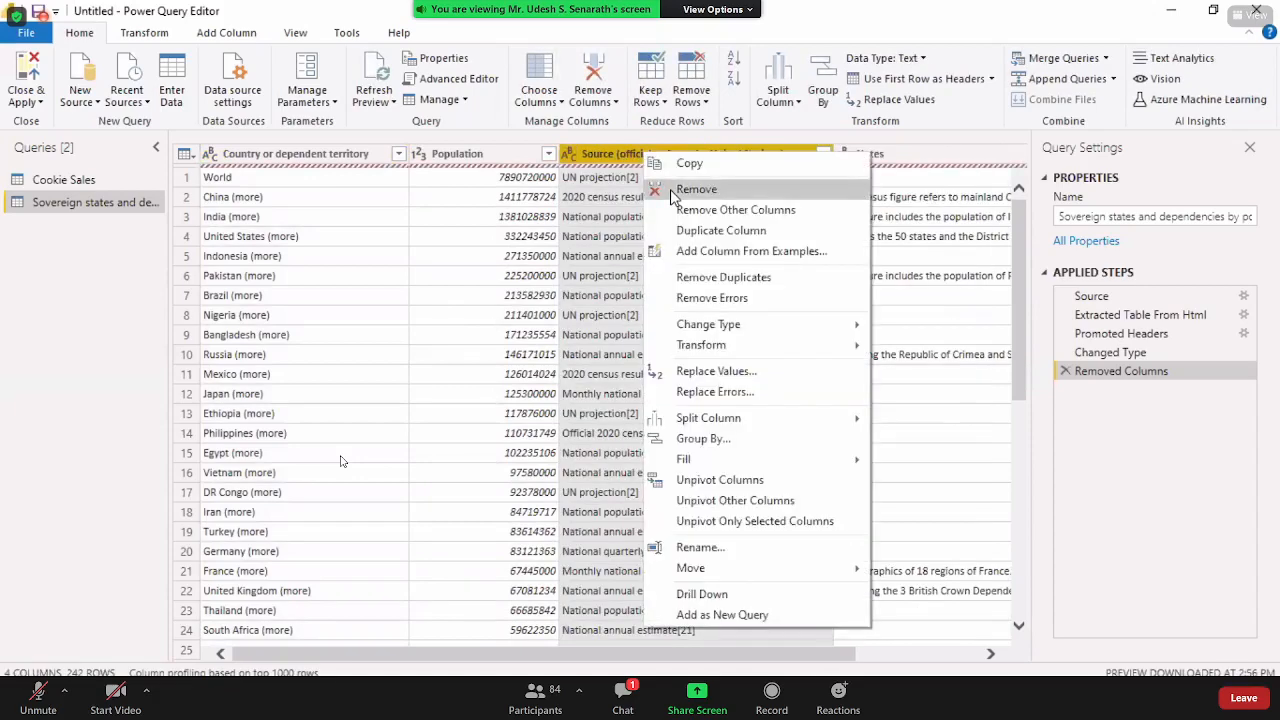
{"action": "left_click", "coordinate": [656, 187]}
{"action": "right_click", "coordinate": [643, 160]}
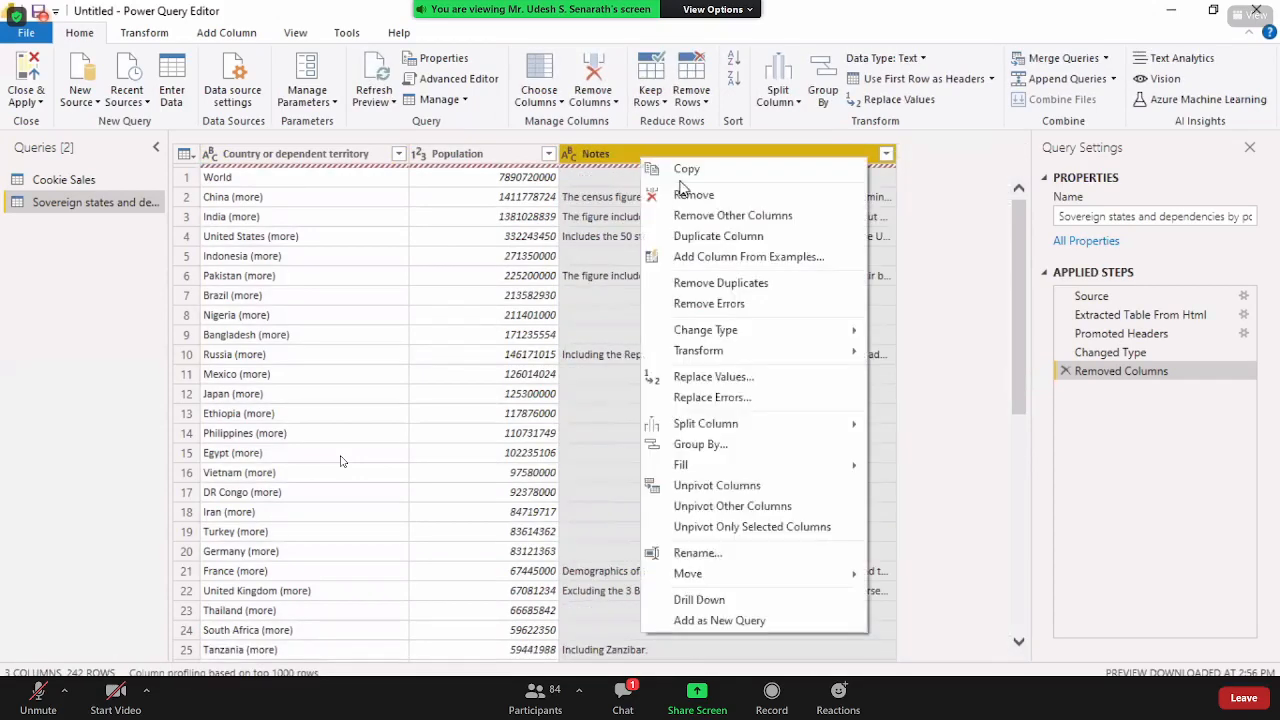
{"action": "left_click", "coordinate": [680, 195]}
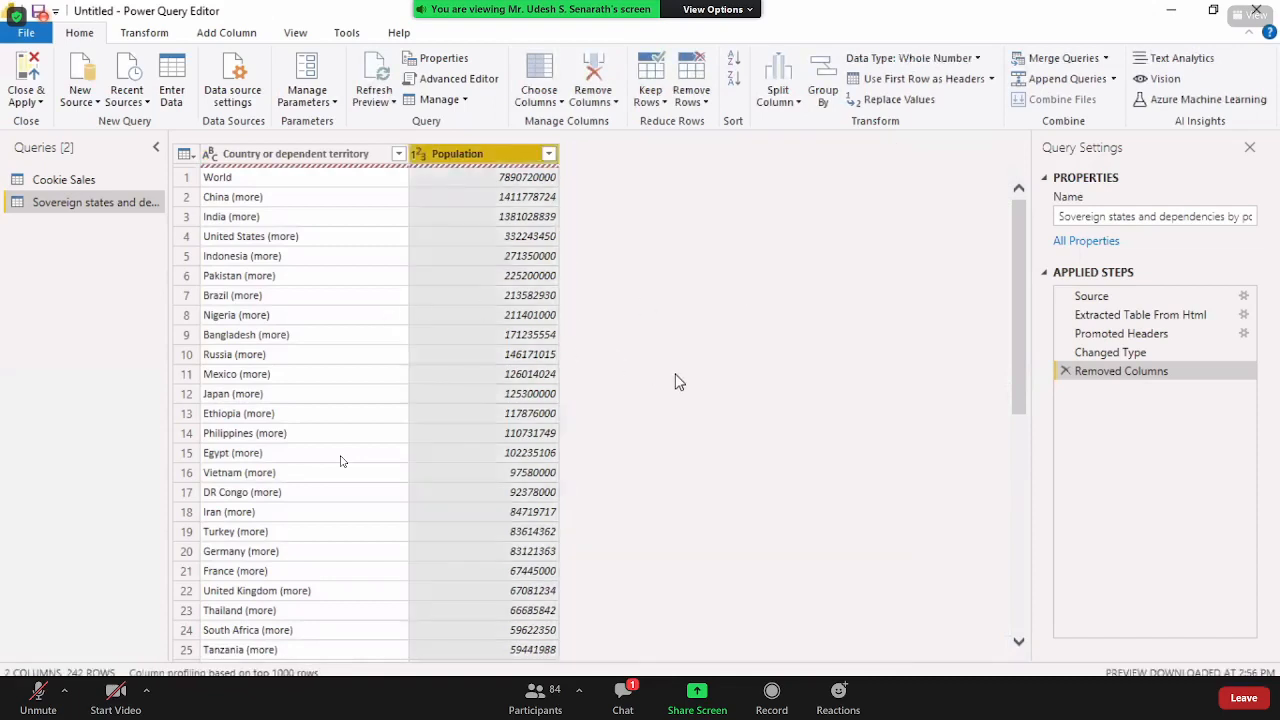
Examine the country names and populations down through the rows of the reduced population table
{"action": "left_click", "coordinate": [313, 336]}
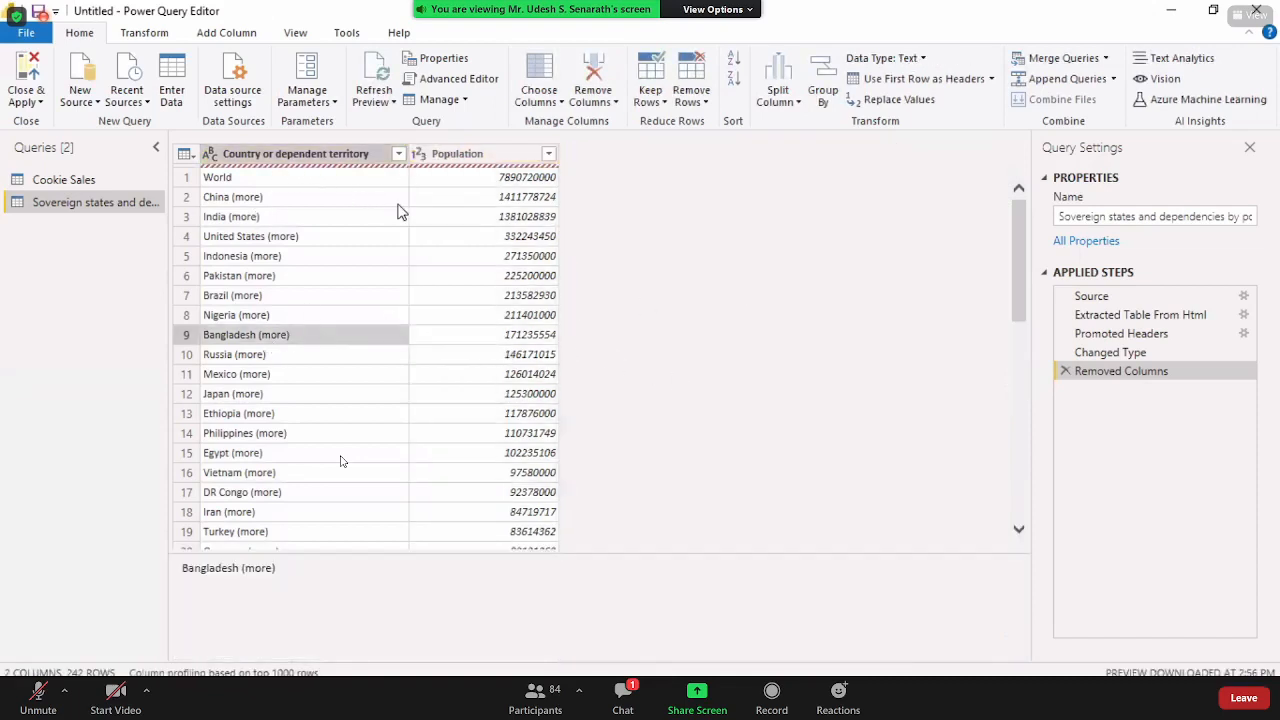
{"action": "scroll", "coordinate": [440, 305], "scroll_direction": "down", "scroll_amount": 10}
{"action": "scroll", "coordinate": [345, 352], "scroll_direction": "down", "scroll_amount": 17}
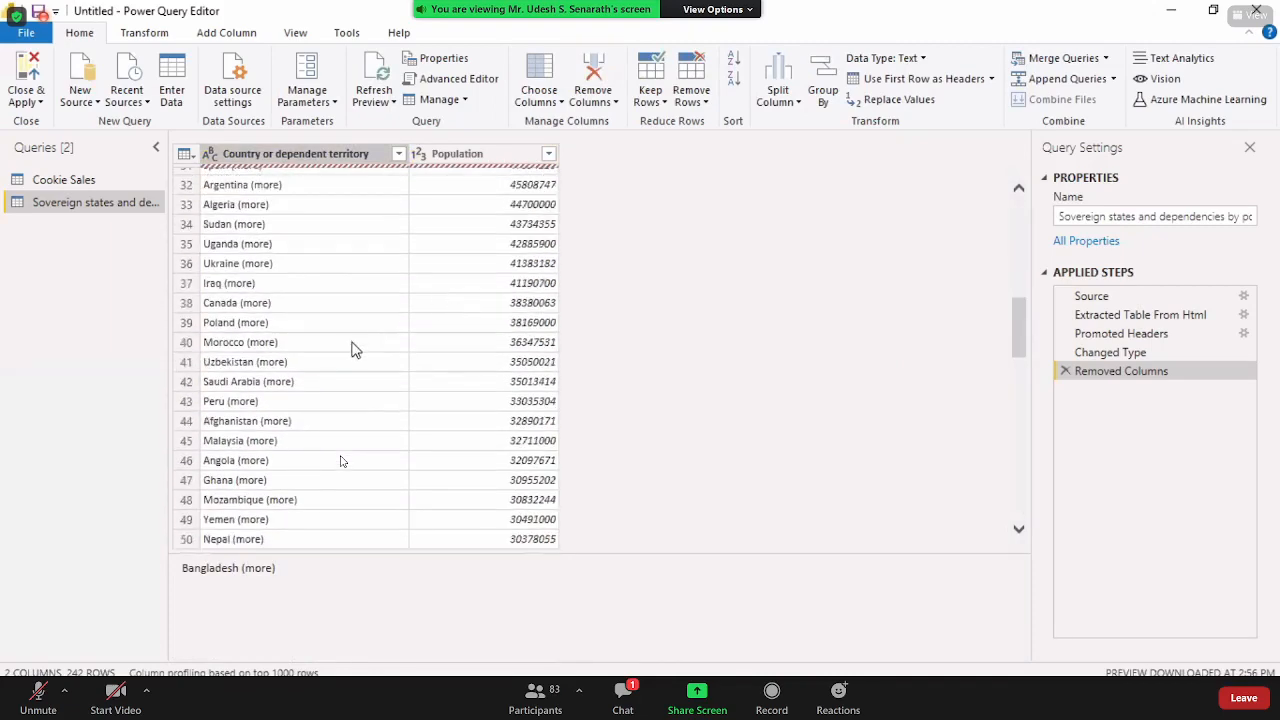
{"action": "scroll", "coordinate": [340, 358], "scroll_direction": "down", "scroll_amount": 20}
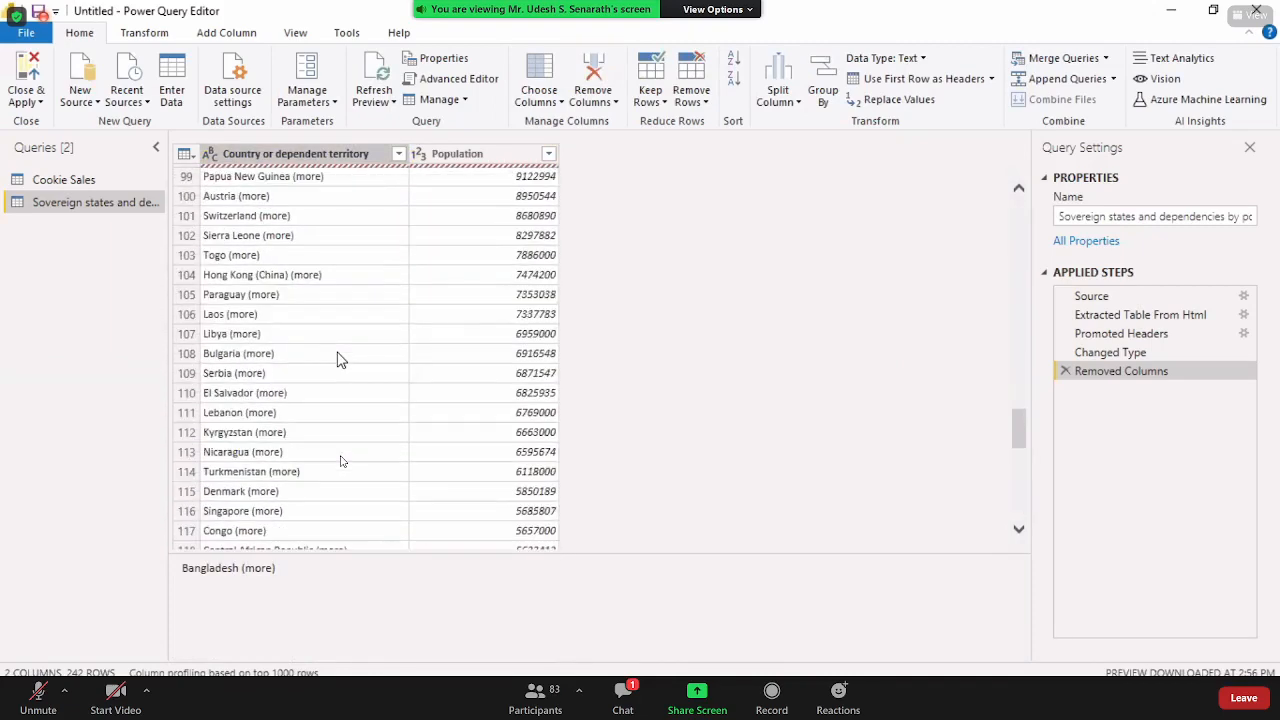
{"action": "scroll", "coordinate": [340, 358], "scroll_direction": "down", "scroll_amount": 7}
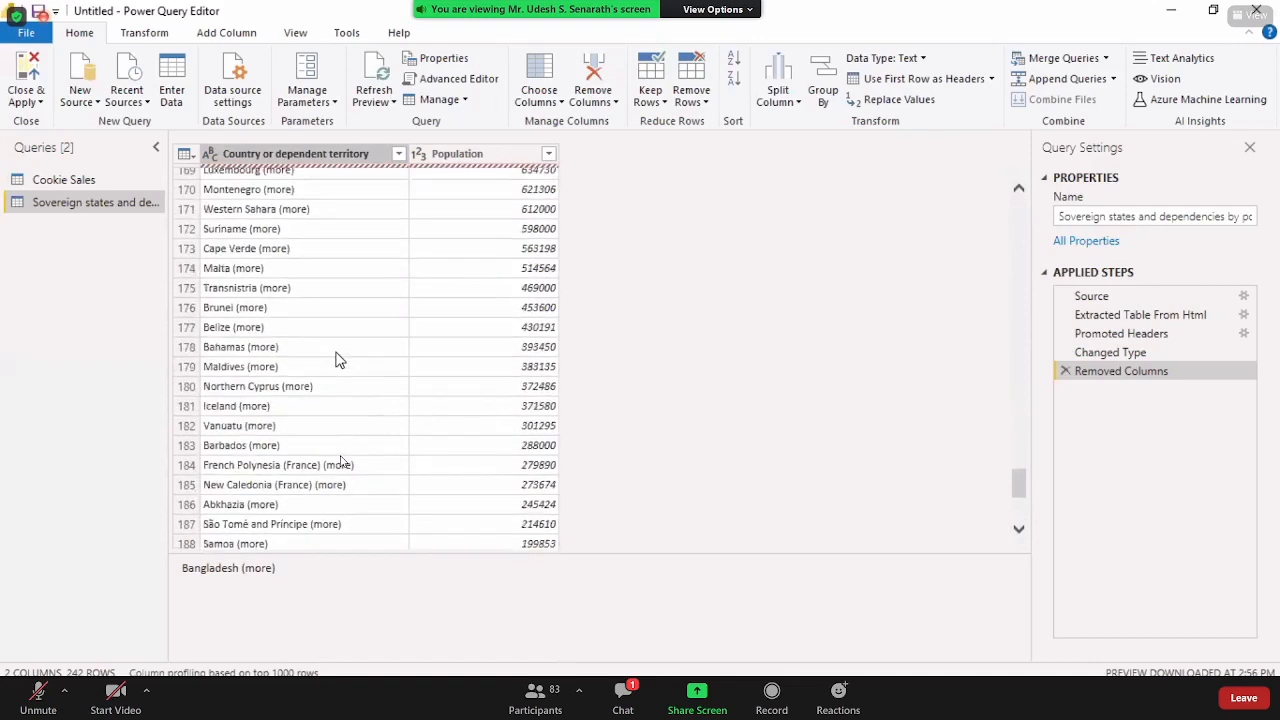
{"action": "scroll", "coordinate": [345, 365], "scroll_direction": "up", "scroll_amount": 17}
{"action": "scroll", "coordinate": [345, 368], "scroll_direction": "up", "scroll_amount": 20}
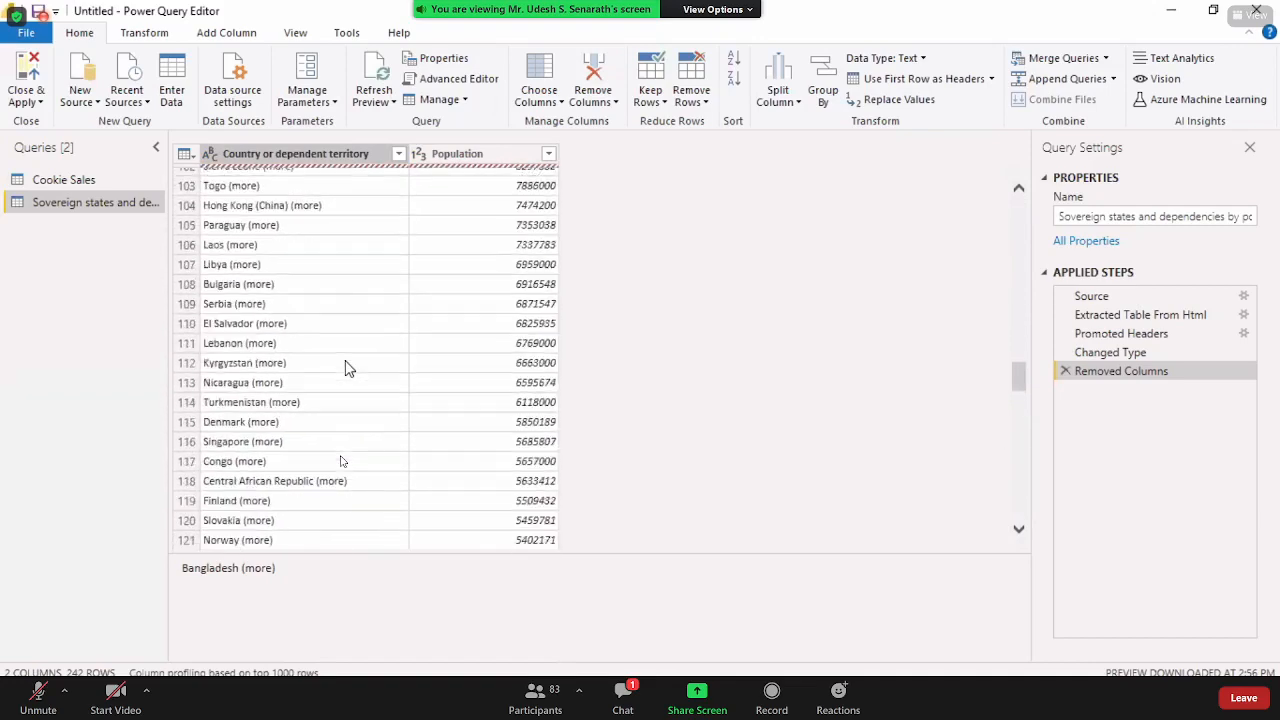
Switch to the Excel sales workbook and examine which countries occur down the Country column
{"action": "scroll", "coordinate": [345, 368], "scroll_direction": "up", "scroll_amount": 13}
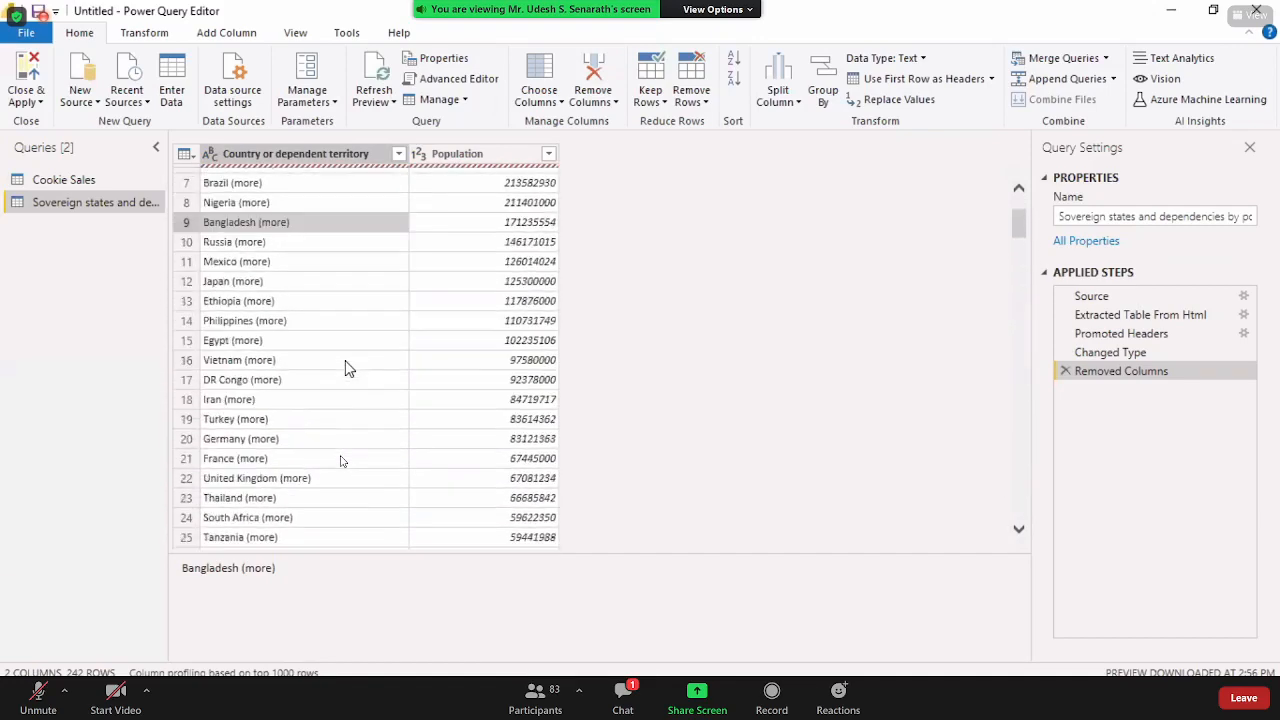
{"action": "key", "text": "alt+Tab"}
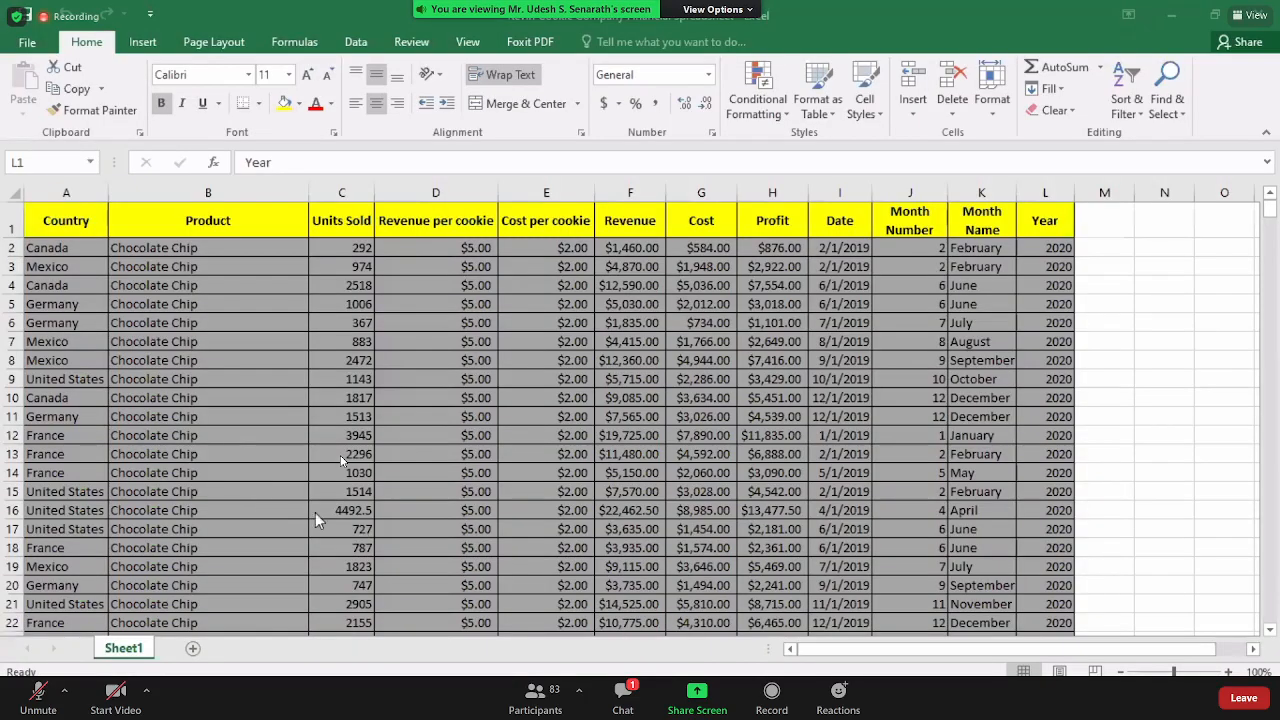
{"action": "left_click", "coordinate": [81, 302]}
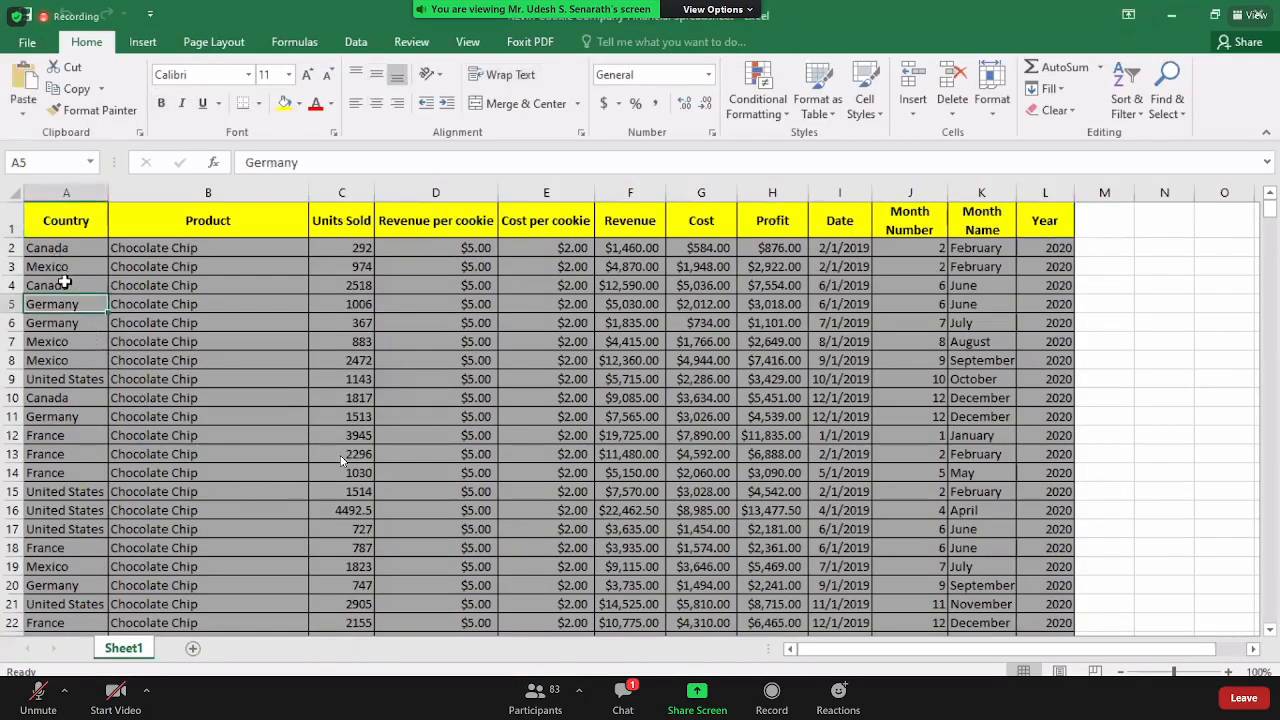
{"action": "left_click", "coordinate": [62, 382]}
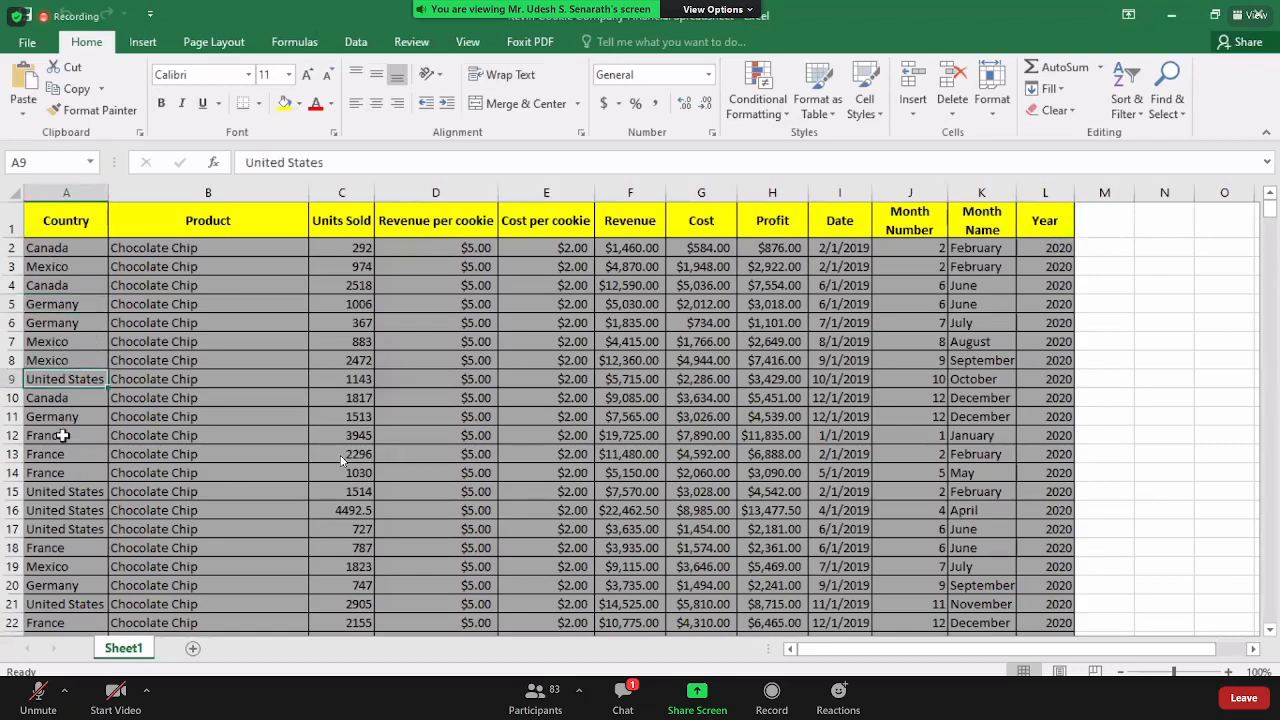
{"action": "left_click", "coordinate": [66, 444]}
{"action": "scroll", "coordinate": [70, 470], "scroll_direction": "down", "scroll_amount": 5}
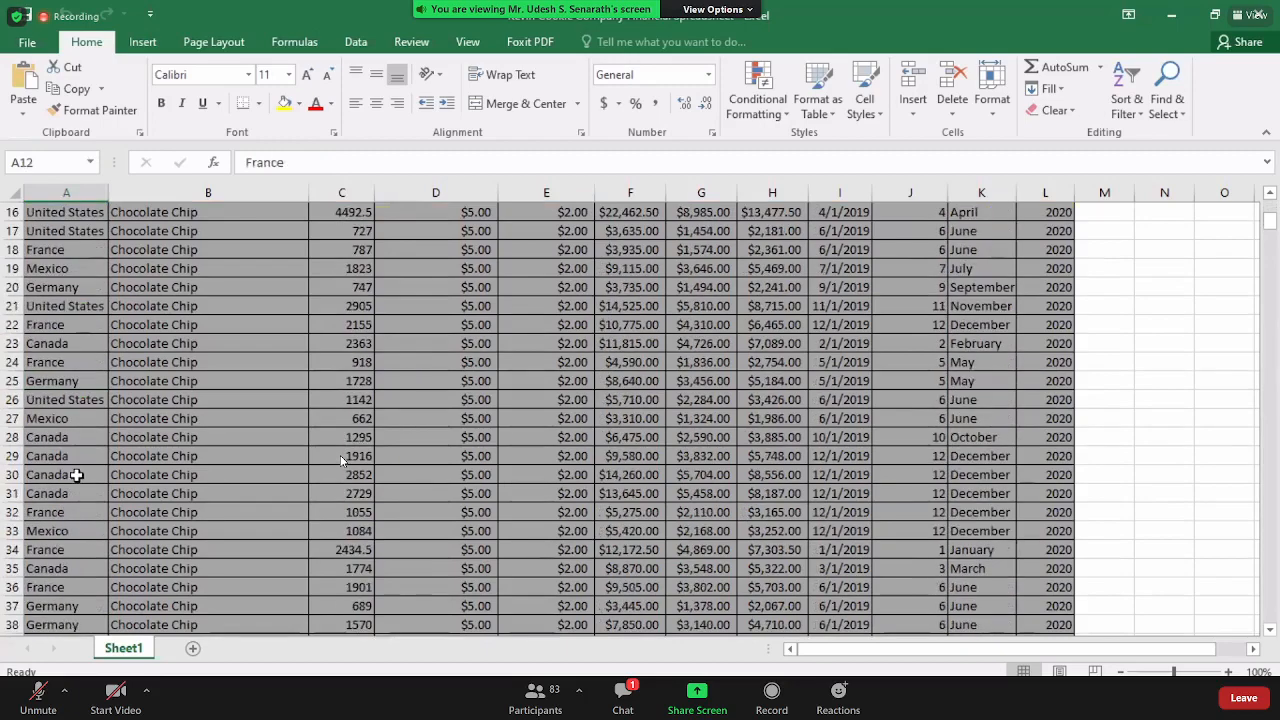
{"action": "scroll", "coordinate": [77, 475], "scroll_direction": "down", "scroll_amount": 4}
{"action": "scroll", "coordinate": [77, 475], "scroll_direction": "down", "scroll_amount": 2}
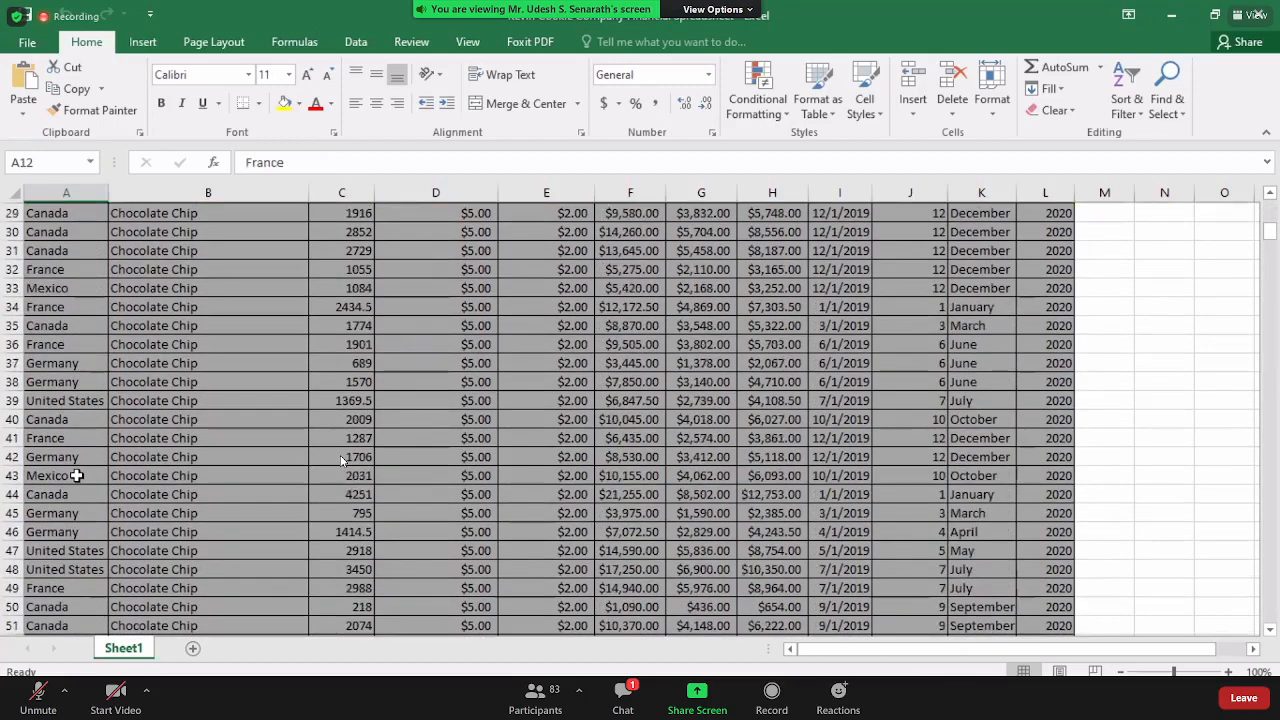
{"action": "scroll", "coordinate": [78, 475], "scroll_direction": "down", "scroll_amount": 10}
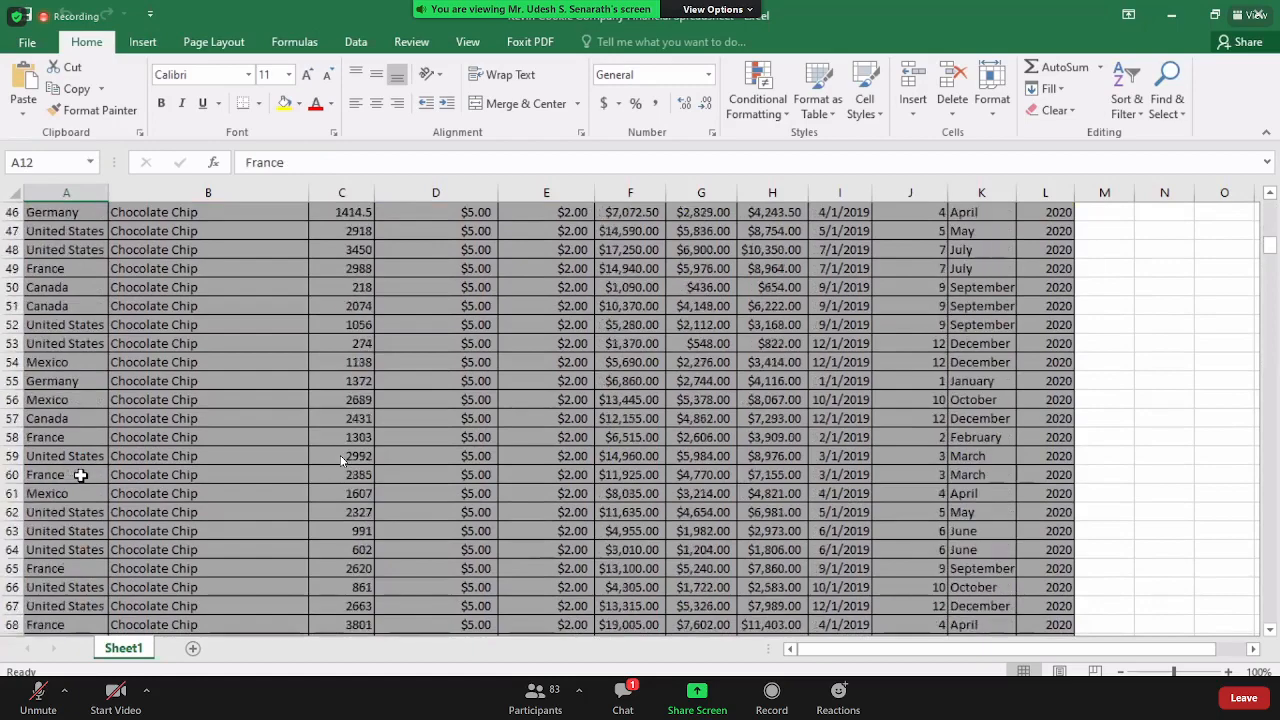
{"action": "scroll", "coordinate": [341, 460], "scroll_direction": "up", "scroll_amount": 20}
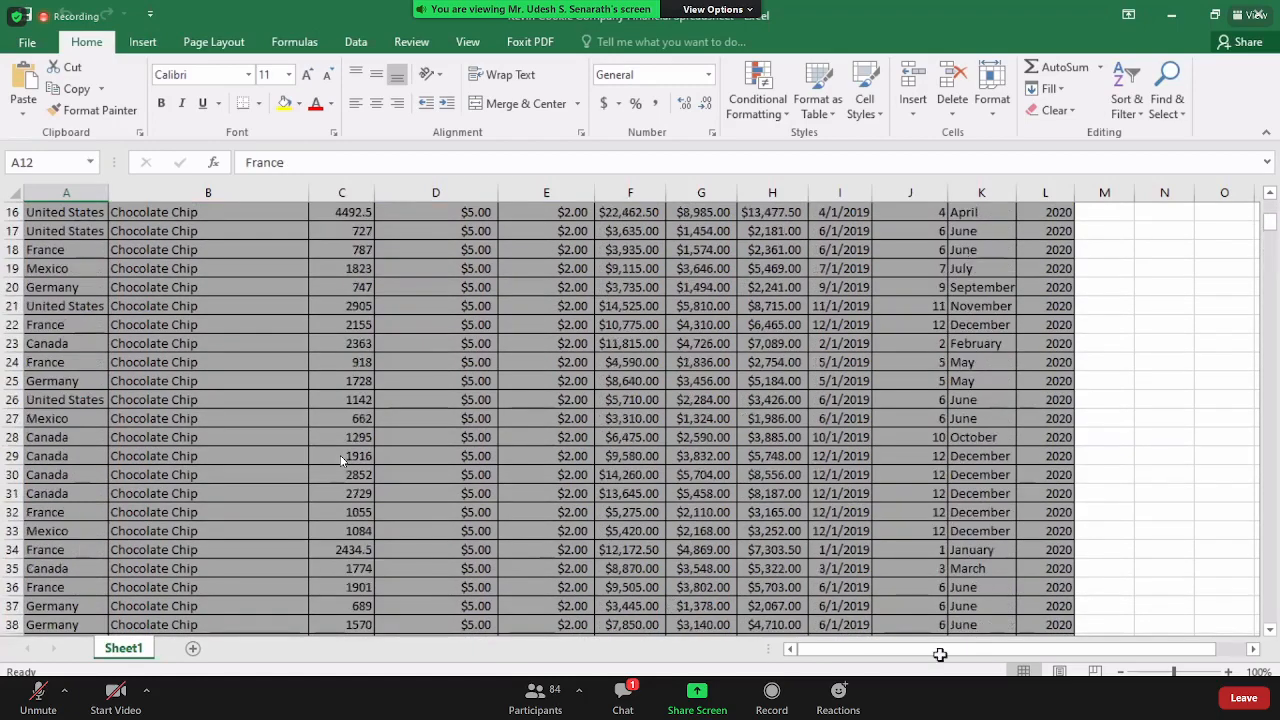
Back in Power Query Editor, clear all selections in the population table's country filter and include only Canada
{"action": "key", "text": "alt+Tab"}
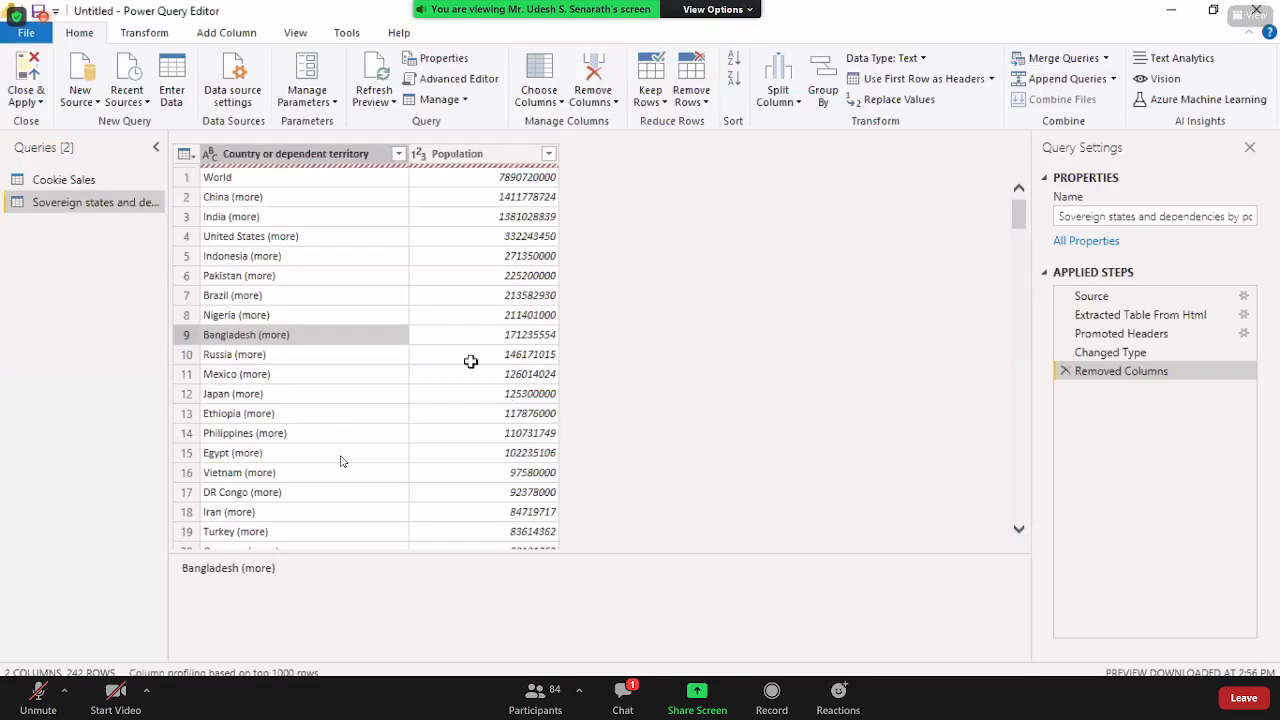
{"action": "left_click", "coordinate": [399, 153]}
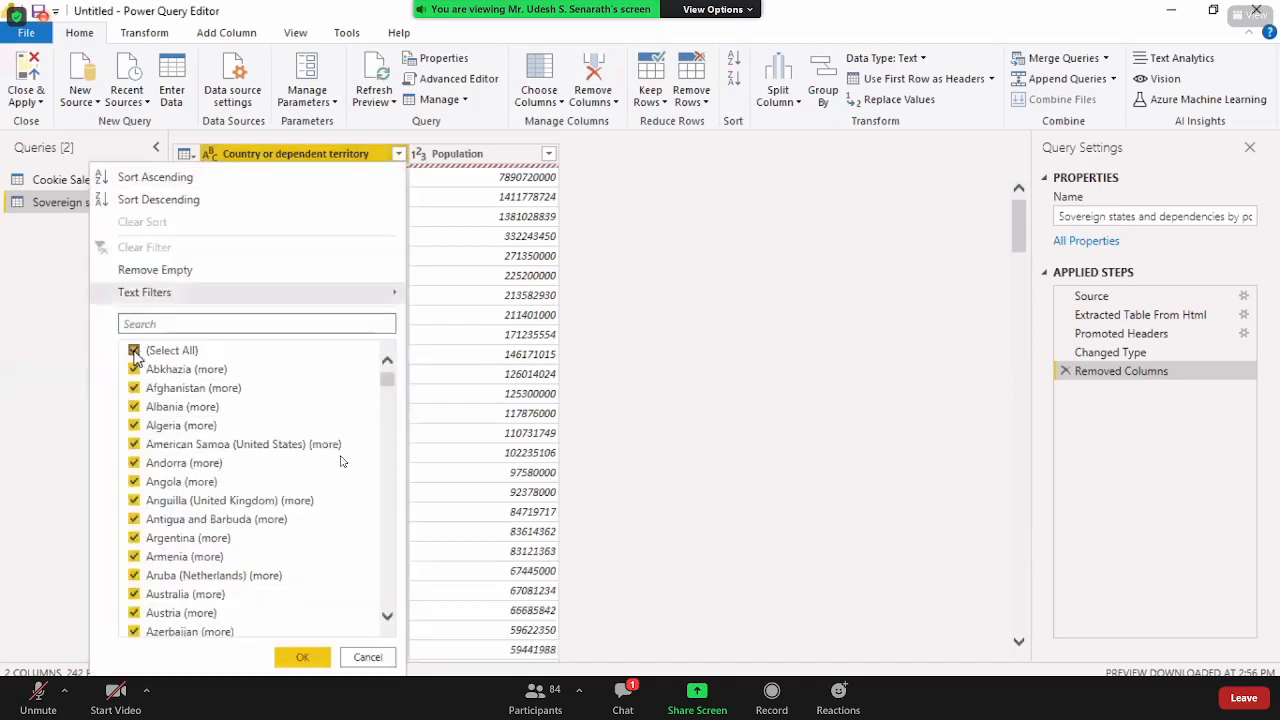
{"action": "left_click", "coordinate": [135, 352]}
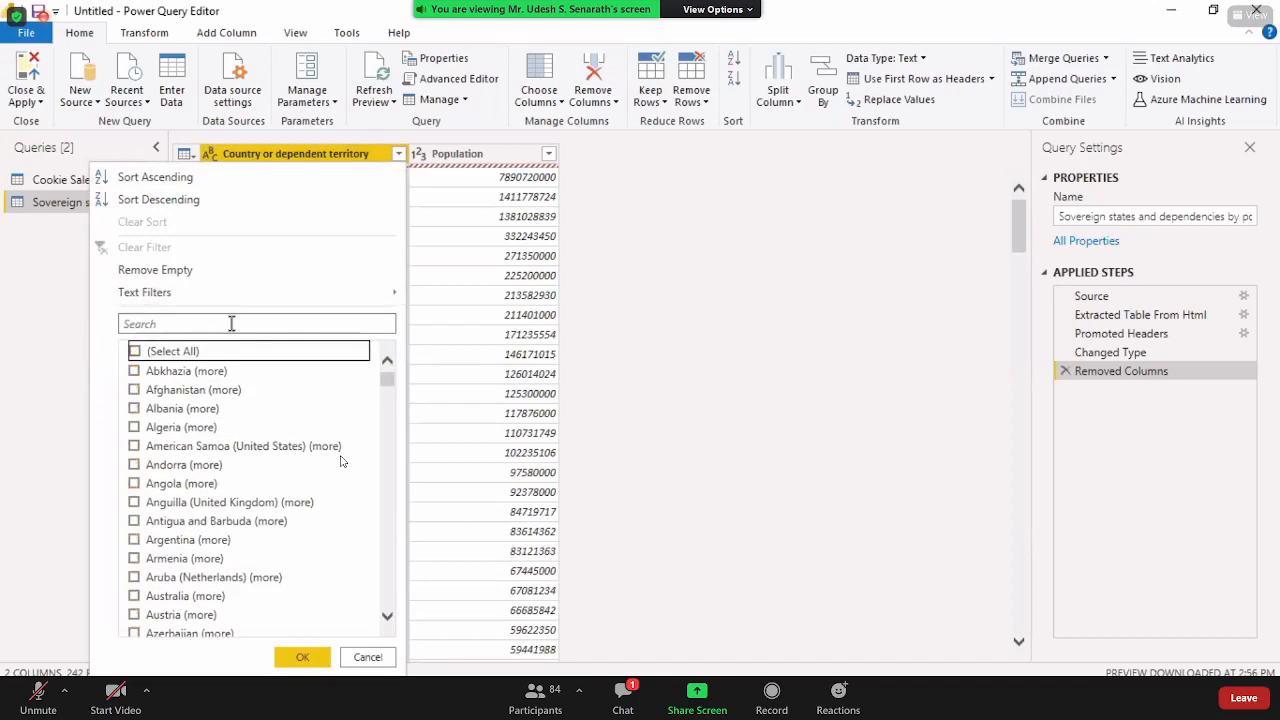
{"action": "left_click", "coordinate": [231, 323]}
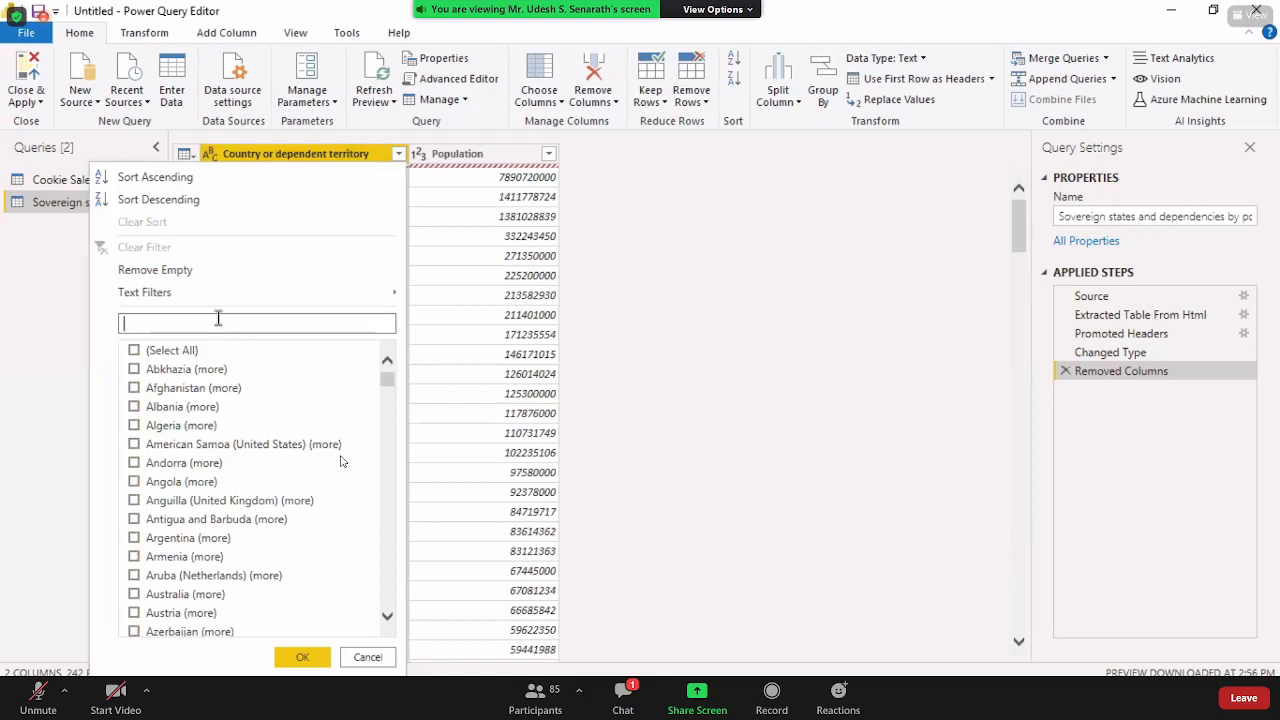
{"action": "type", "text": "can"}
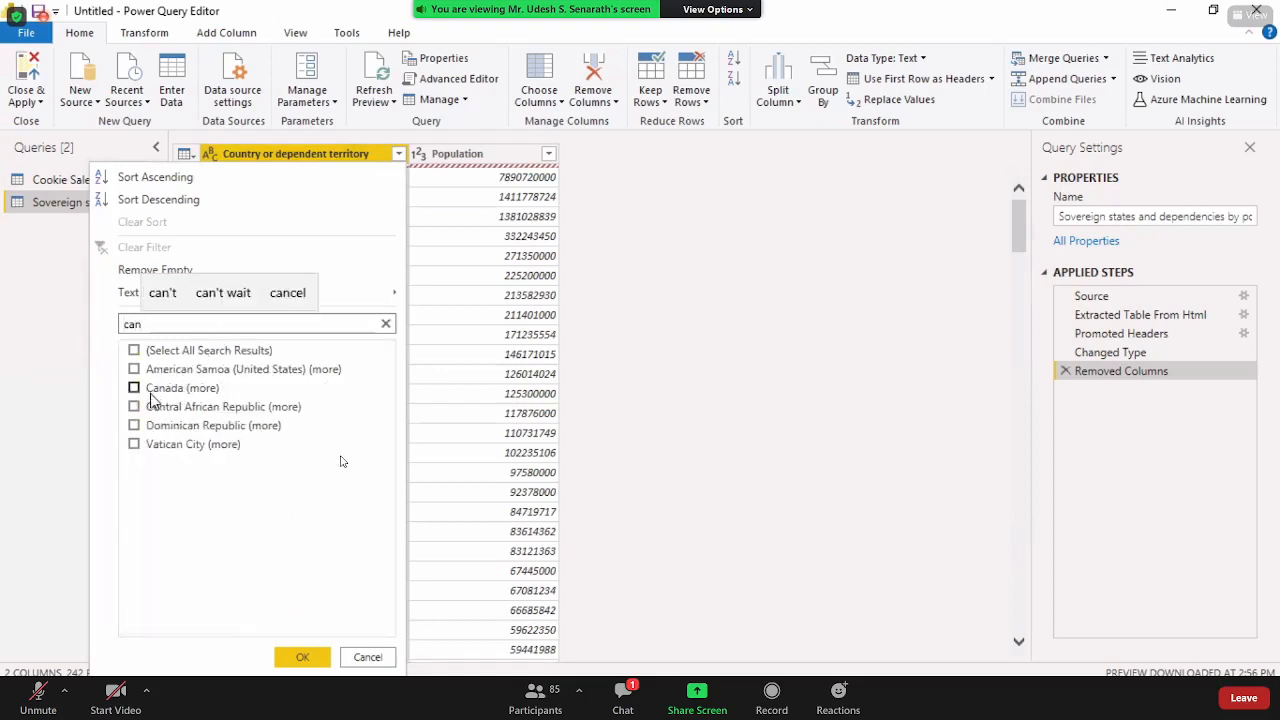
{"action": "key", "text": "space"}
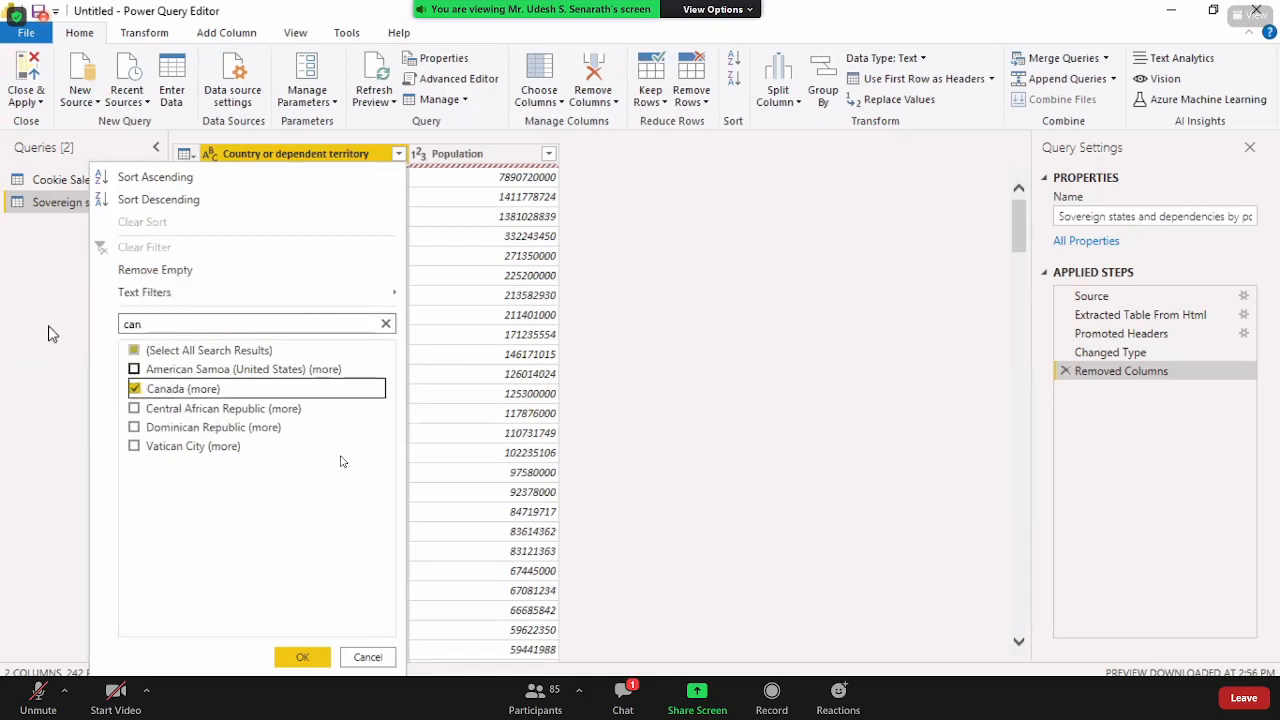
Find France and Germany in the country filter and add both to the selection
{"action": "key", "text": "shift+Tab"}
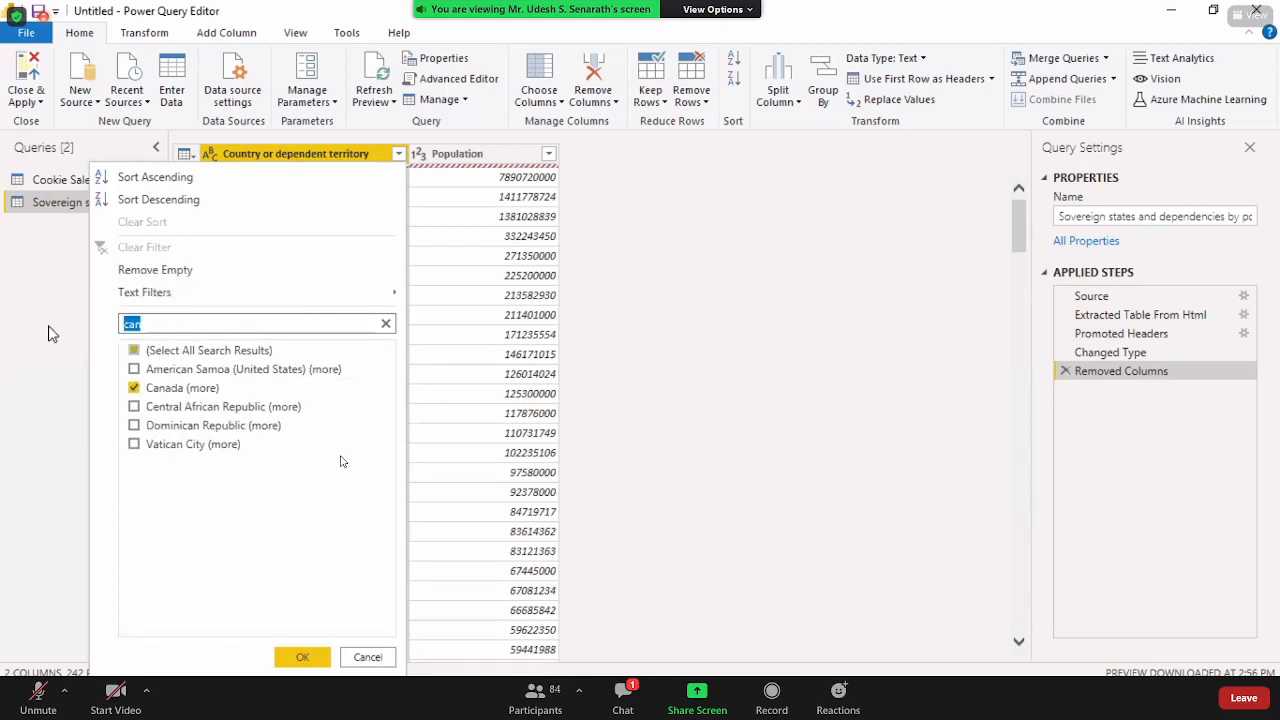
{"action": "key", "text": "BackSpace"}
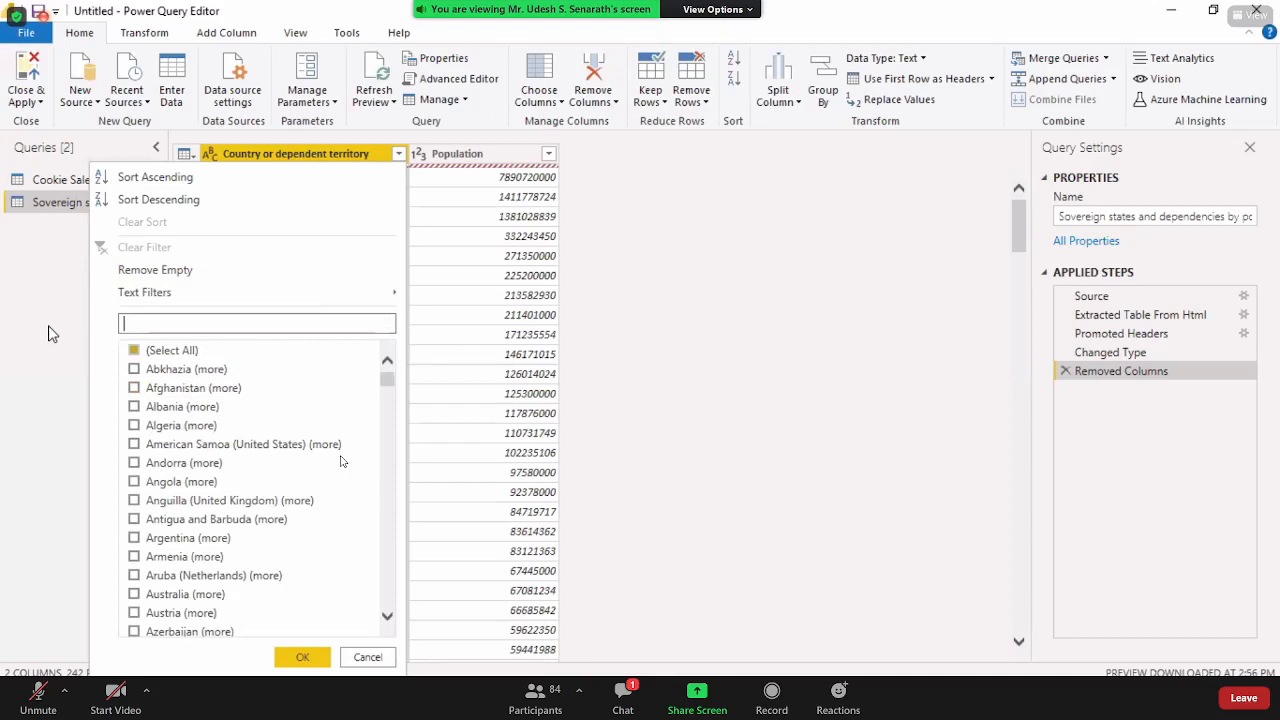
{"action": "type", "text": "fran"}
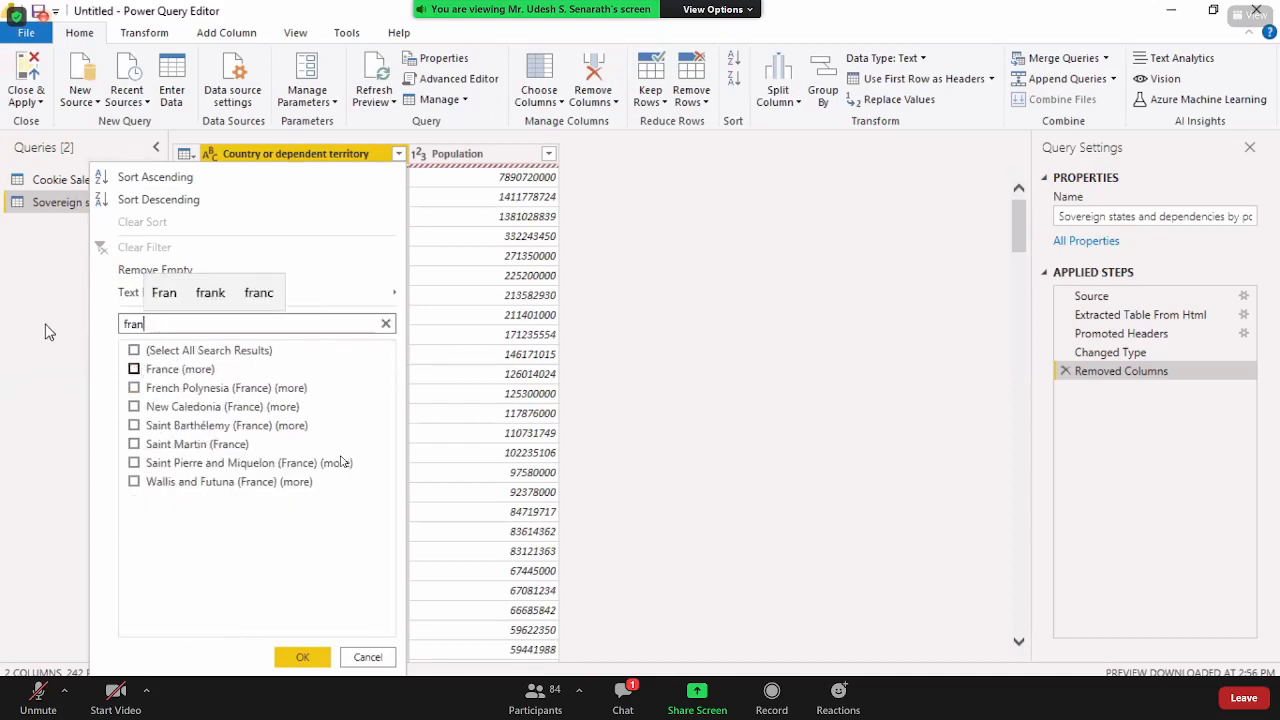
{"action": "left_click", "coordinate": [134, 369]}
{"action": "left_click", "coordinate": [160, 324]}
{"action": "key", "text": "BackSpace"}
{"action": "key", "text": "BackSpace"}
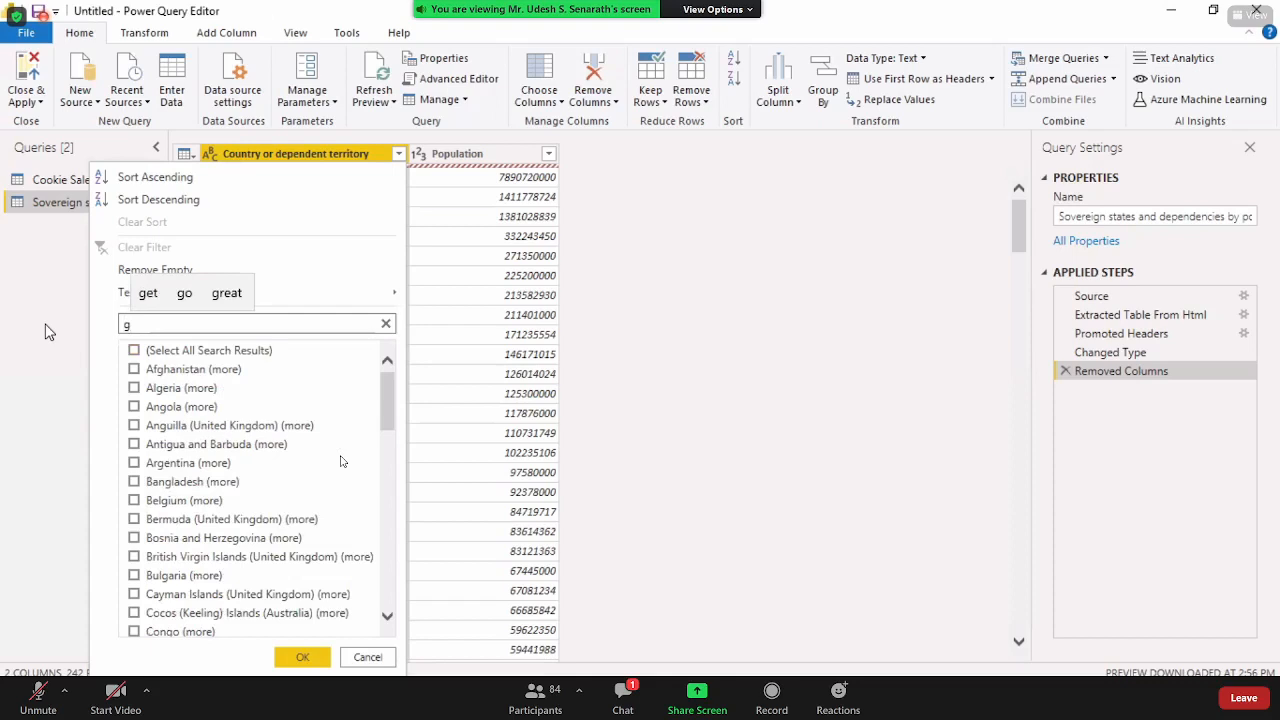
{"action": "type", "text": "er"}
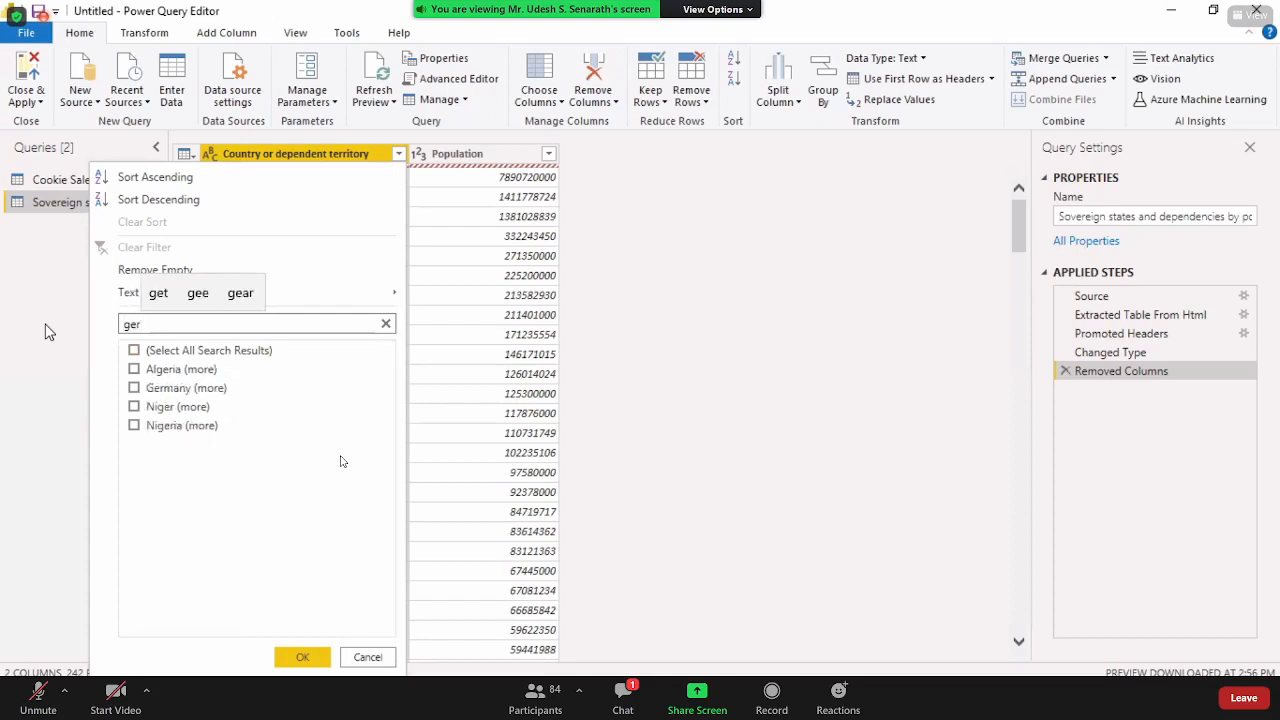
{"action": "left_click", "coordinate": [134, 388]}
Find Mexico in the country filter and add it to the selection
{"action": "double_click", "coordinate": [150, 323]}
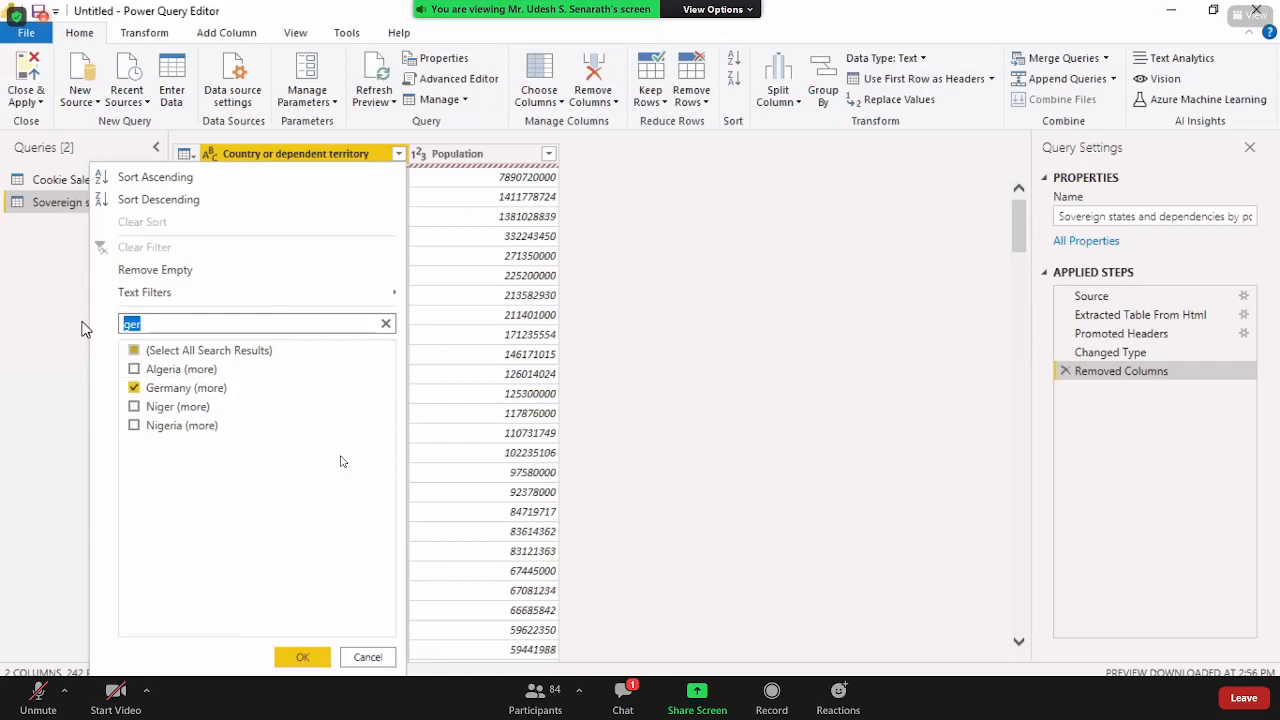
{"action": "key", "text": "BackSpace"}
{"action": "type", "text": "M"}
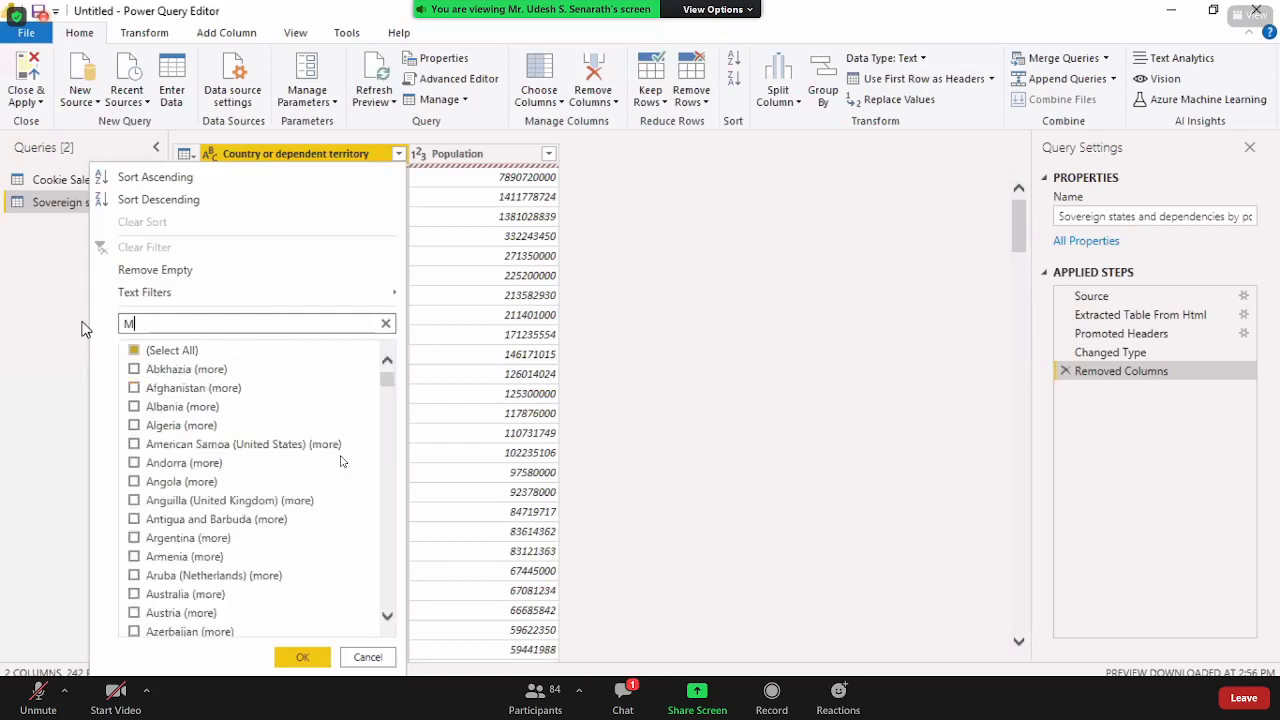
{"action": "type", "text": "exi"}
{"action": "left_click", "coordinate": [134, 369]}
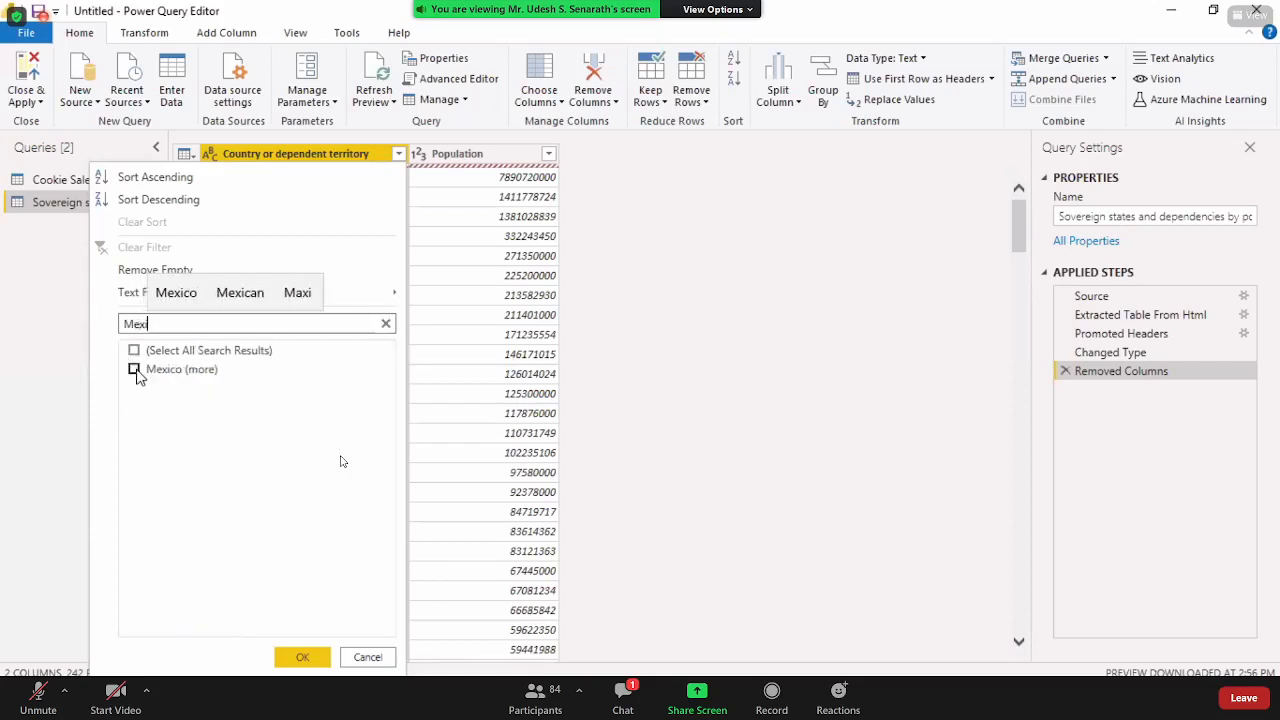
Add the United States to the country filter's selection and apply the filter to the population table
{"action": "double_click", "coordinate": [175, 323]}
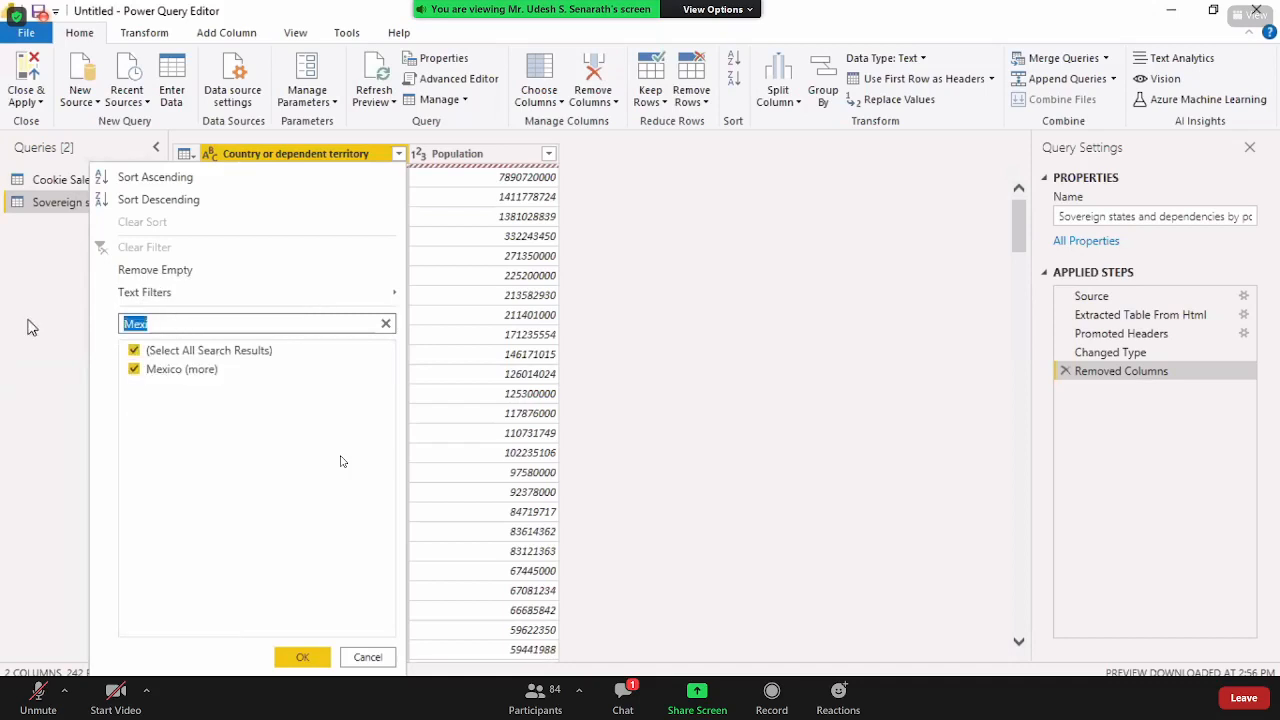
{"action": "key", "text": "BackSpace"}
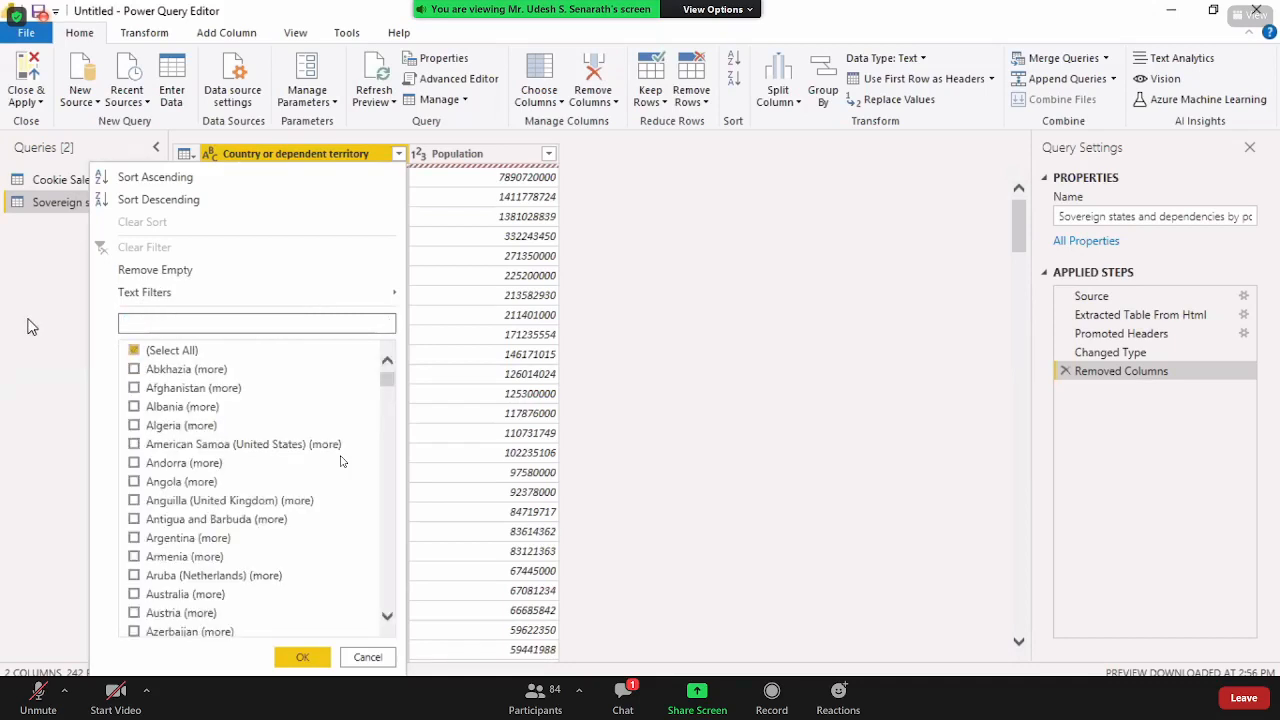
{"action": "type", "text": "Uni"}
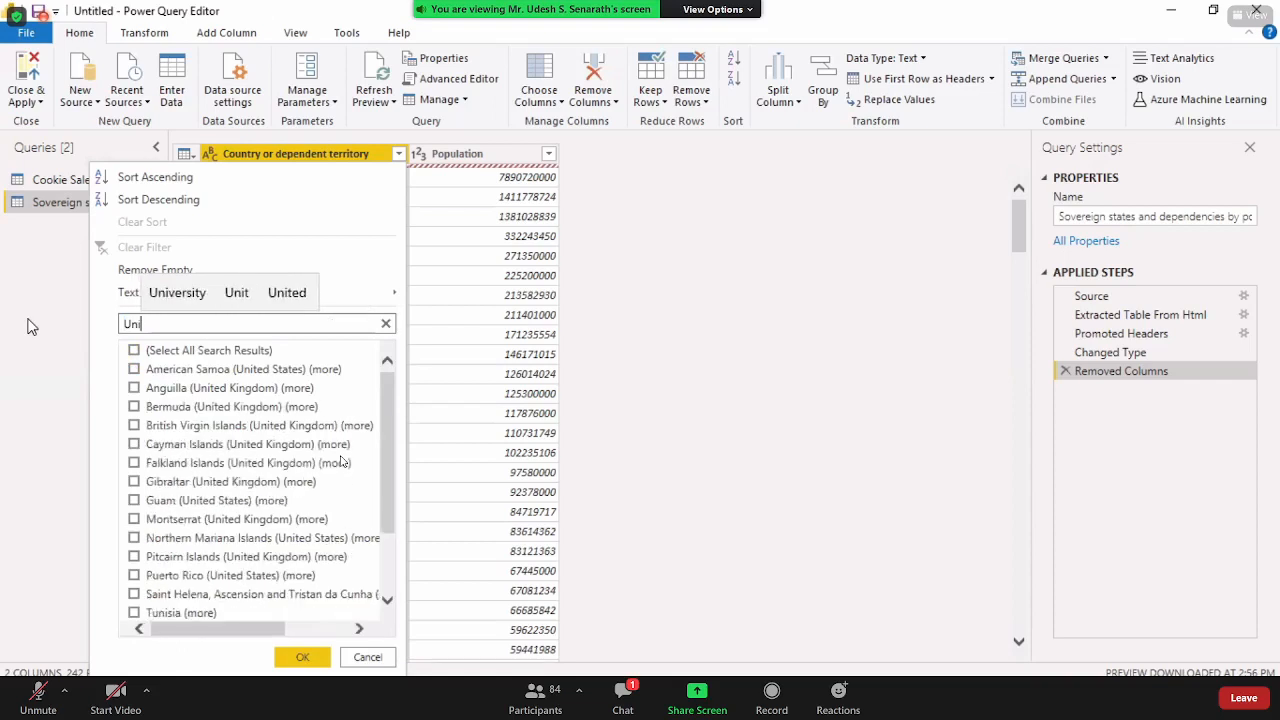
{"action": "type", "text": "ted"}
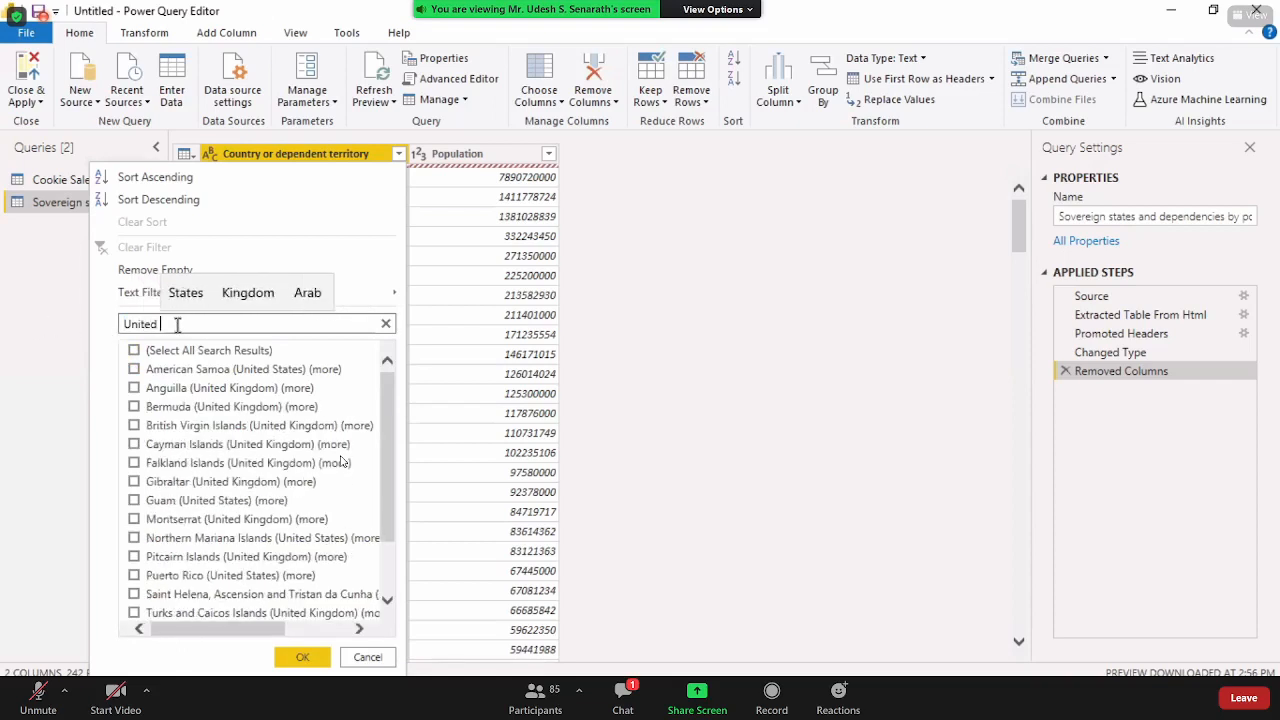
{"action": "type", "text": " Sta"}
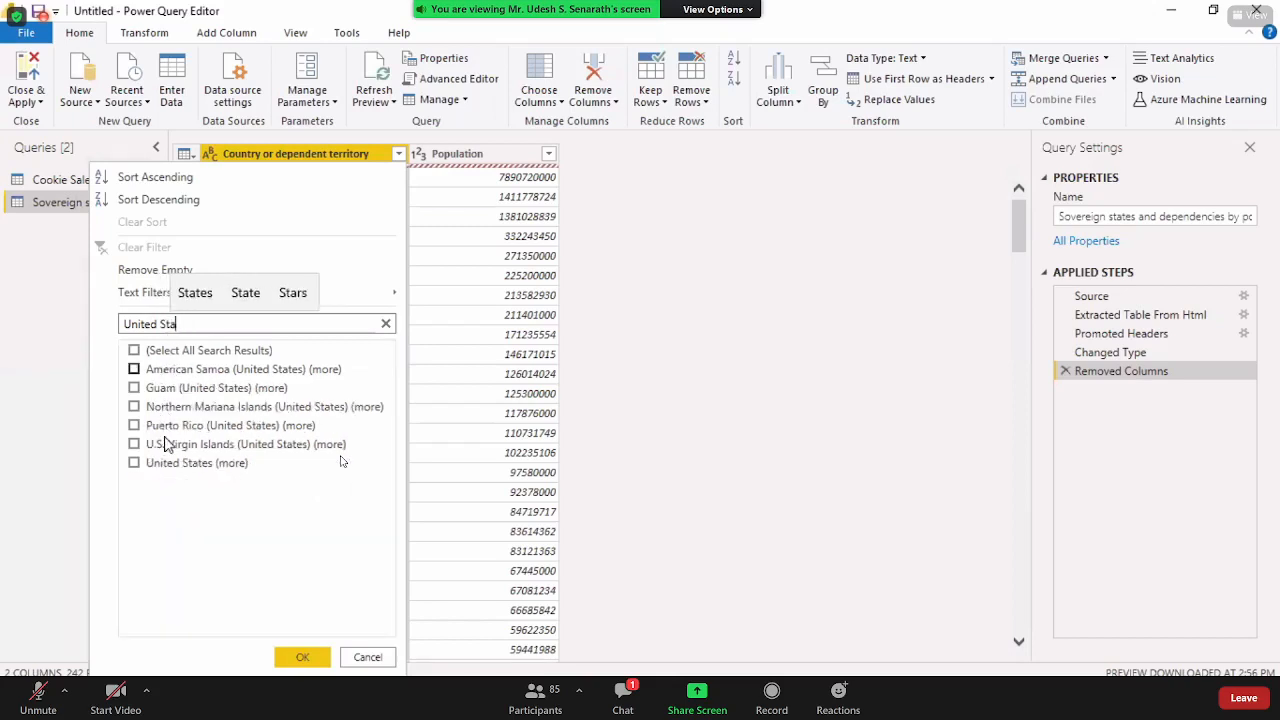
{"action": "left_click", "coordinate": [134, 464]}
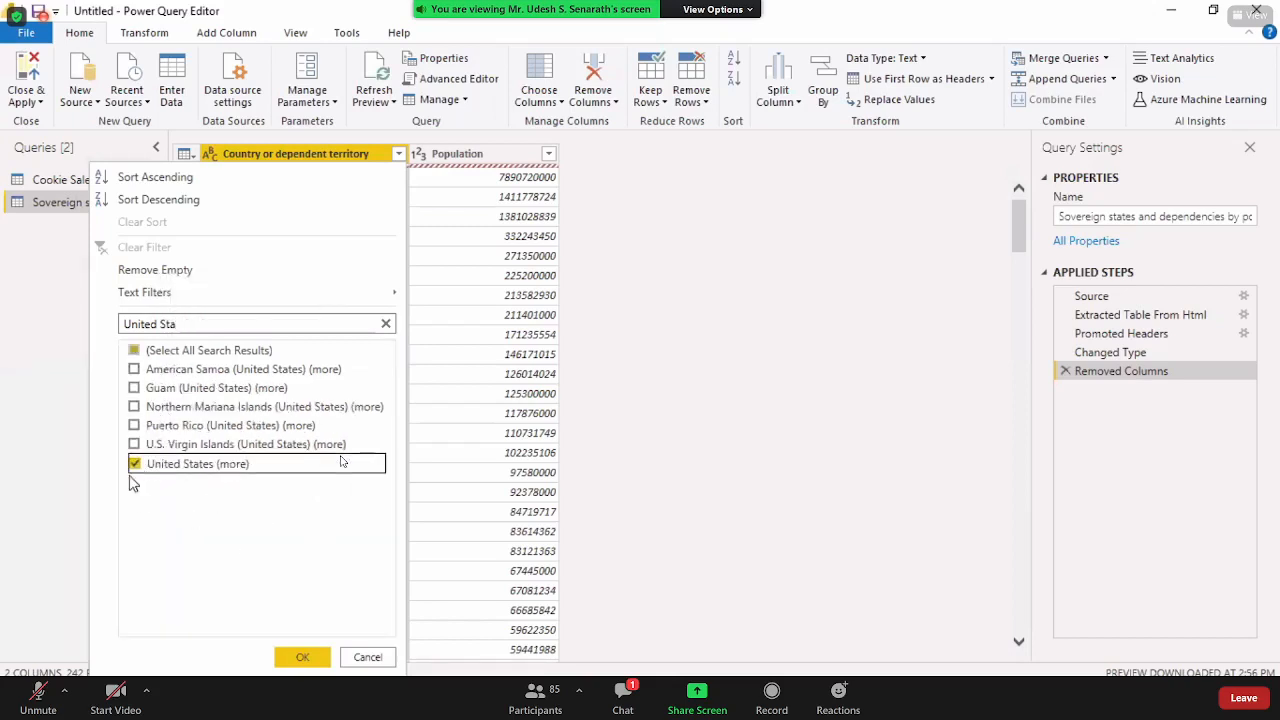
{"action": "left_click", "coordinate": [302, 659]}
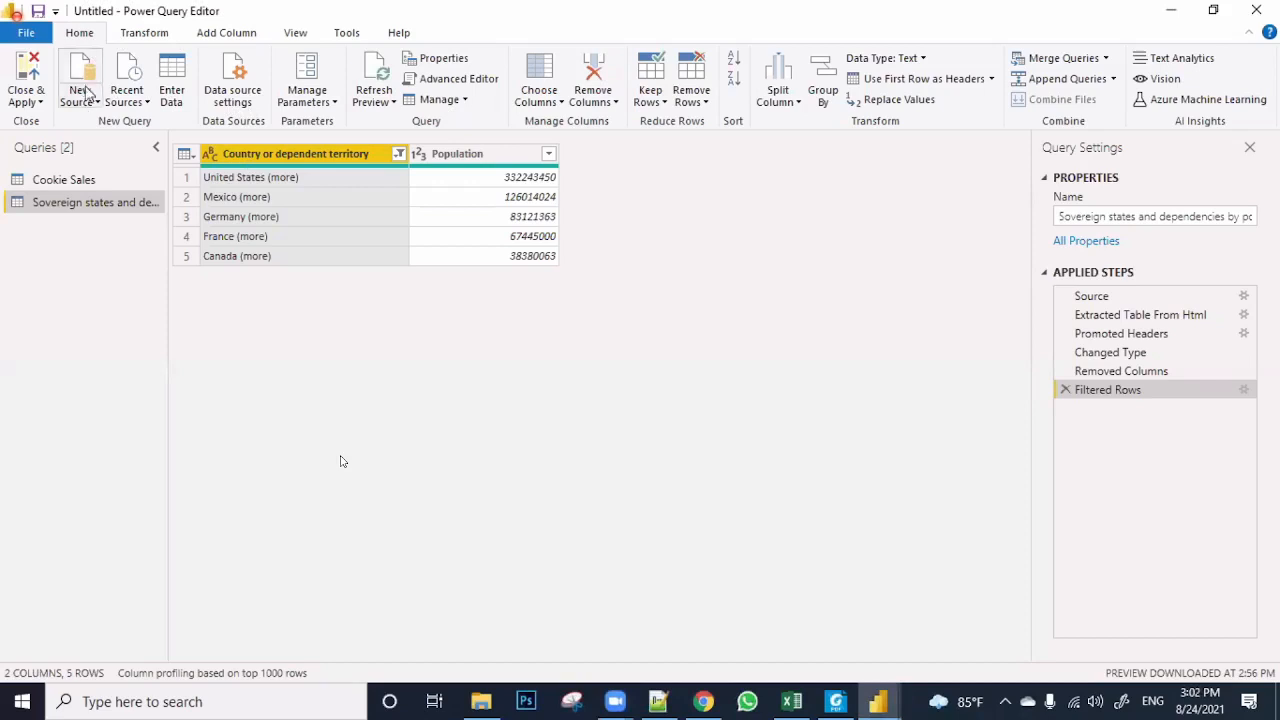
{"action": "left_click", "coordinate": [92, 101]}
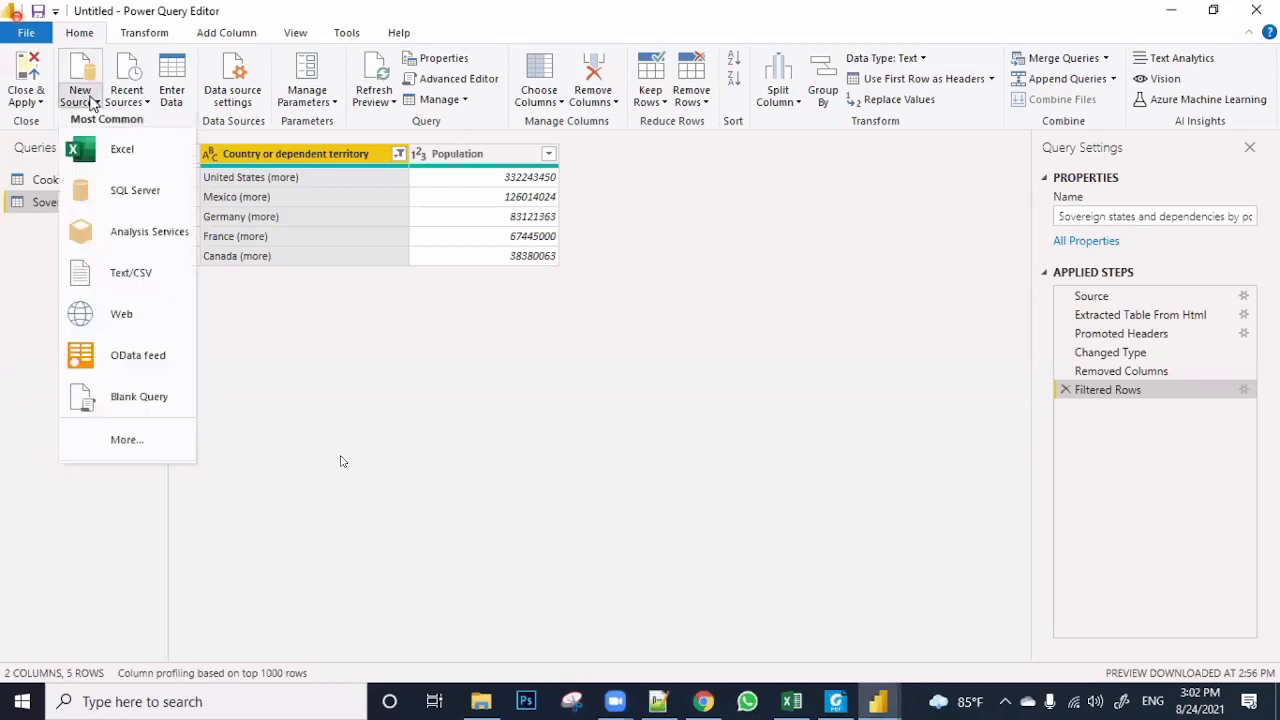
{"action": "left_click", "coordinate": [134, 316]}
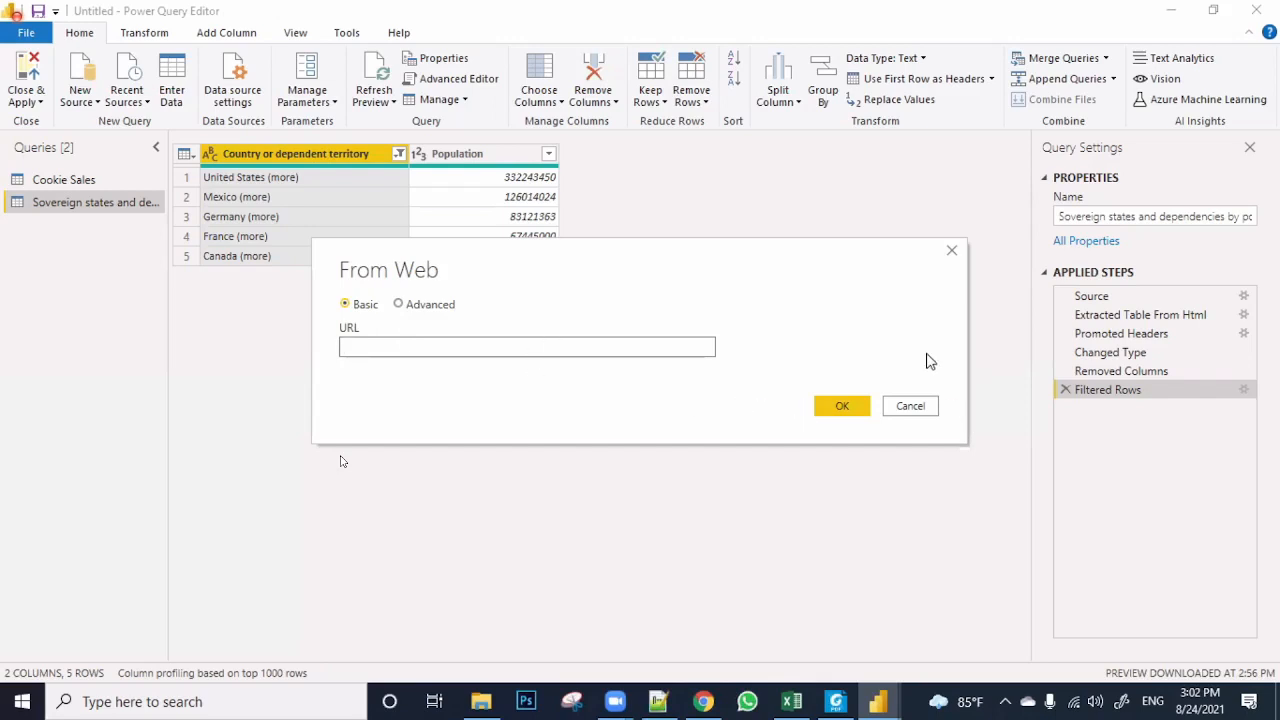
{"action": "left_click", "coordinate": [910, 405]}
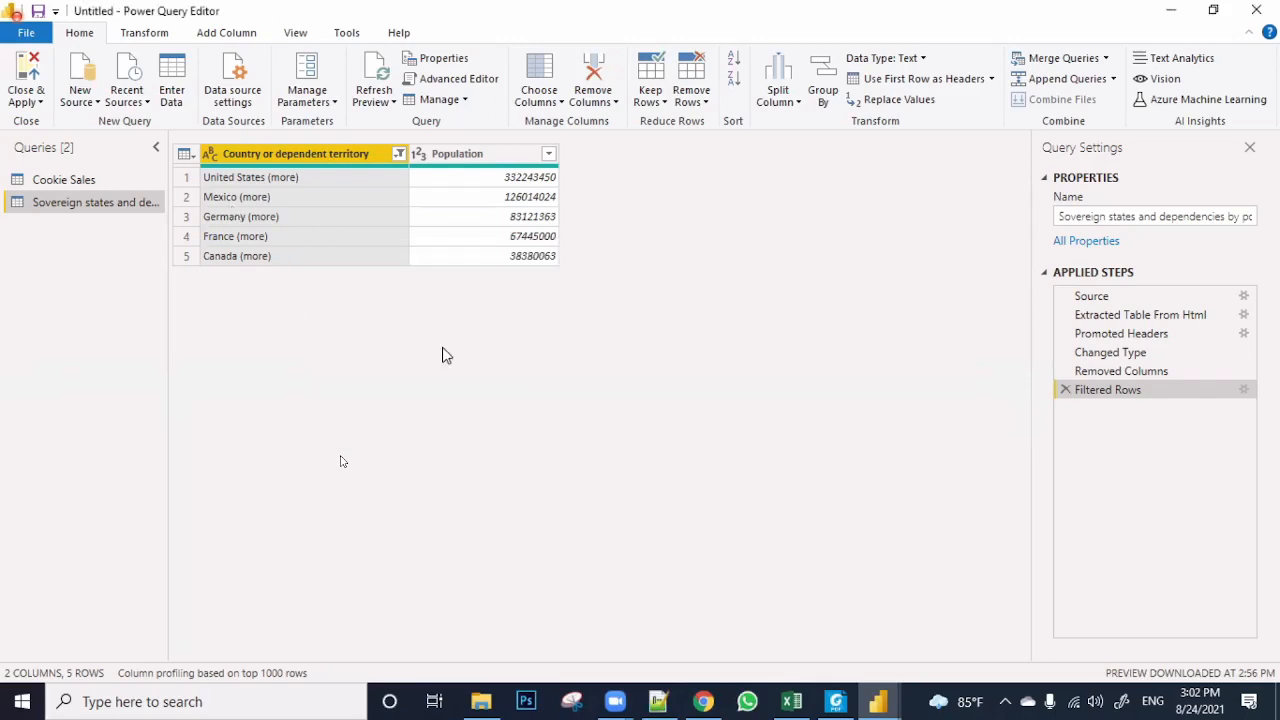
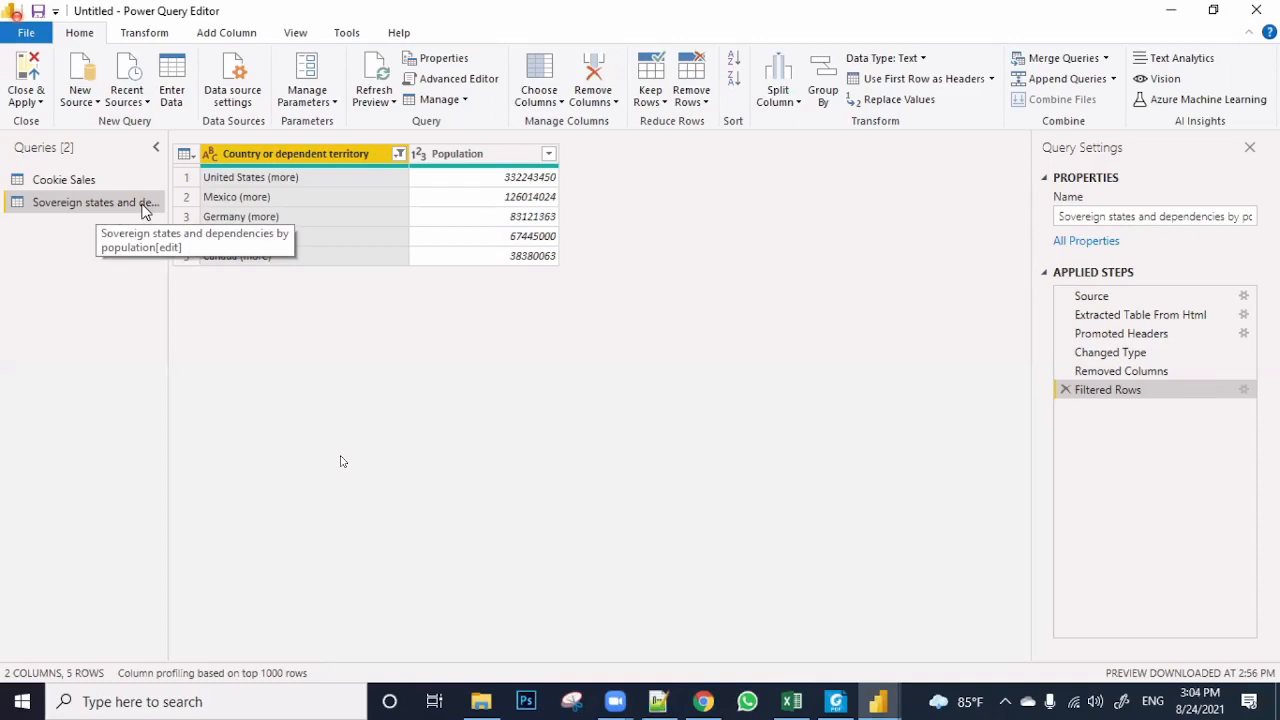
Rename the filtered population query as Country Population
{"action": "right_click", "coordinate": [142, 207]}
{"action": "left_click", "coordinate": [370, 347]}
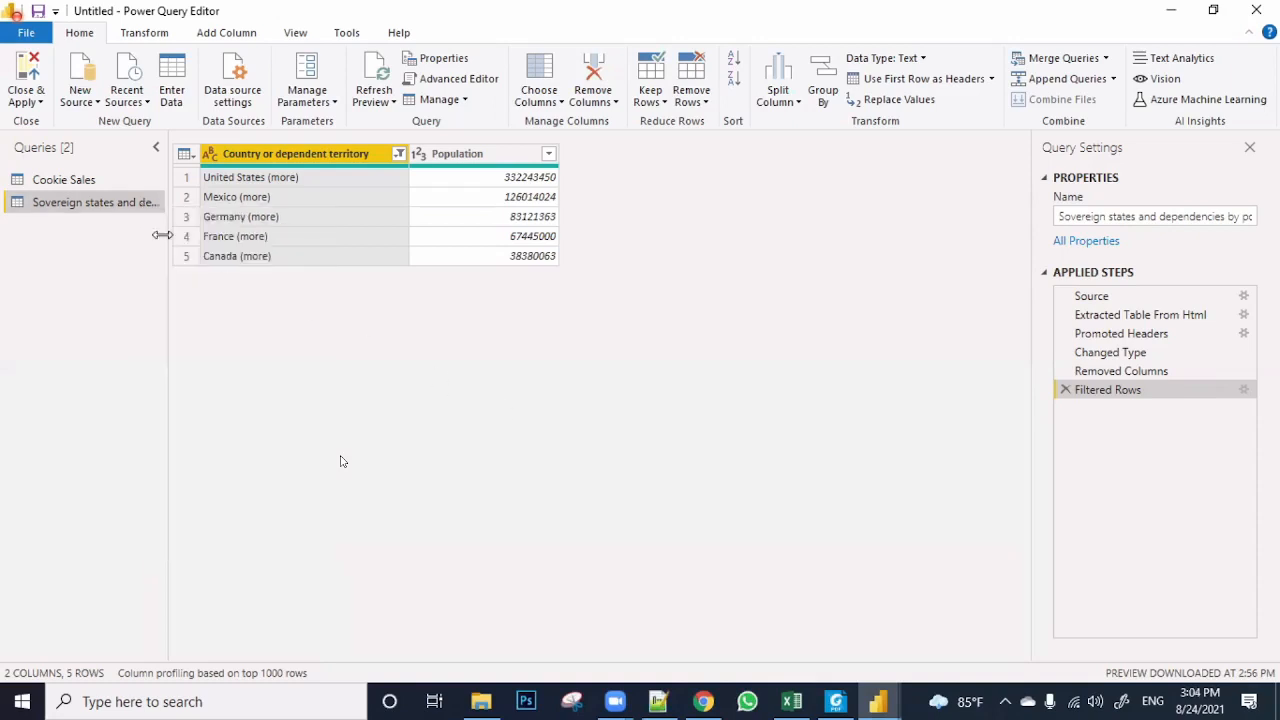
{"action": "right_click", "coordinate": [139, 206]}
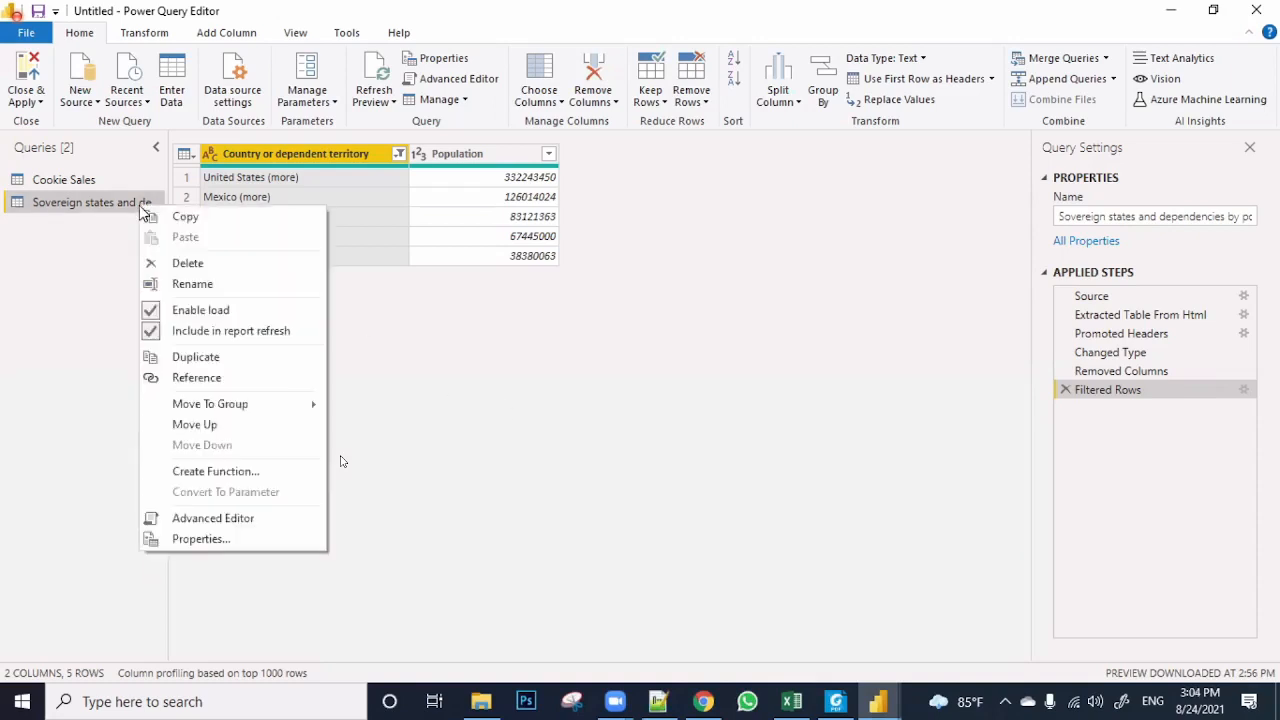
{"action": "left_click", "coordinate": [181, 285]}
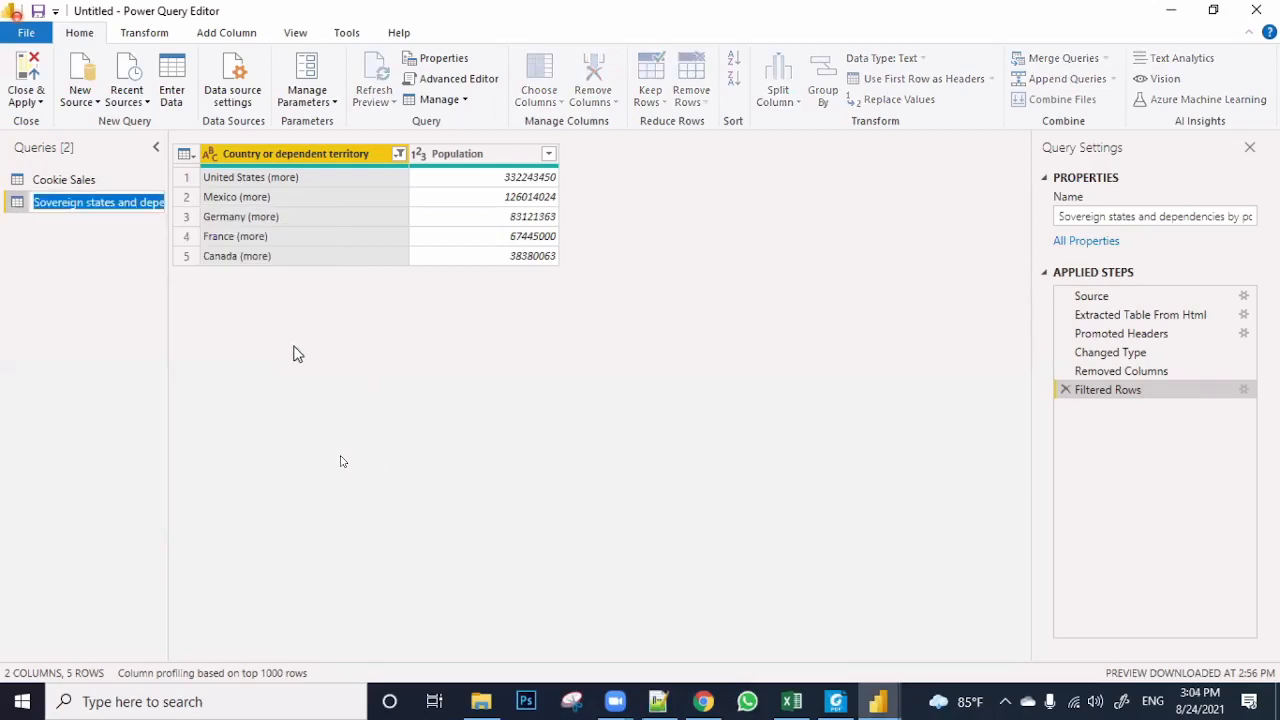
{"action": "type", "text": "Count"}
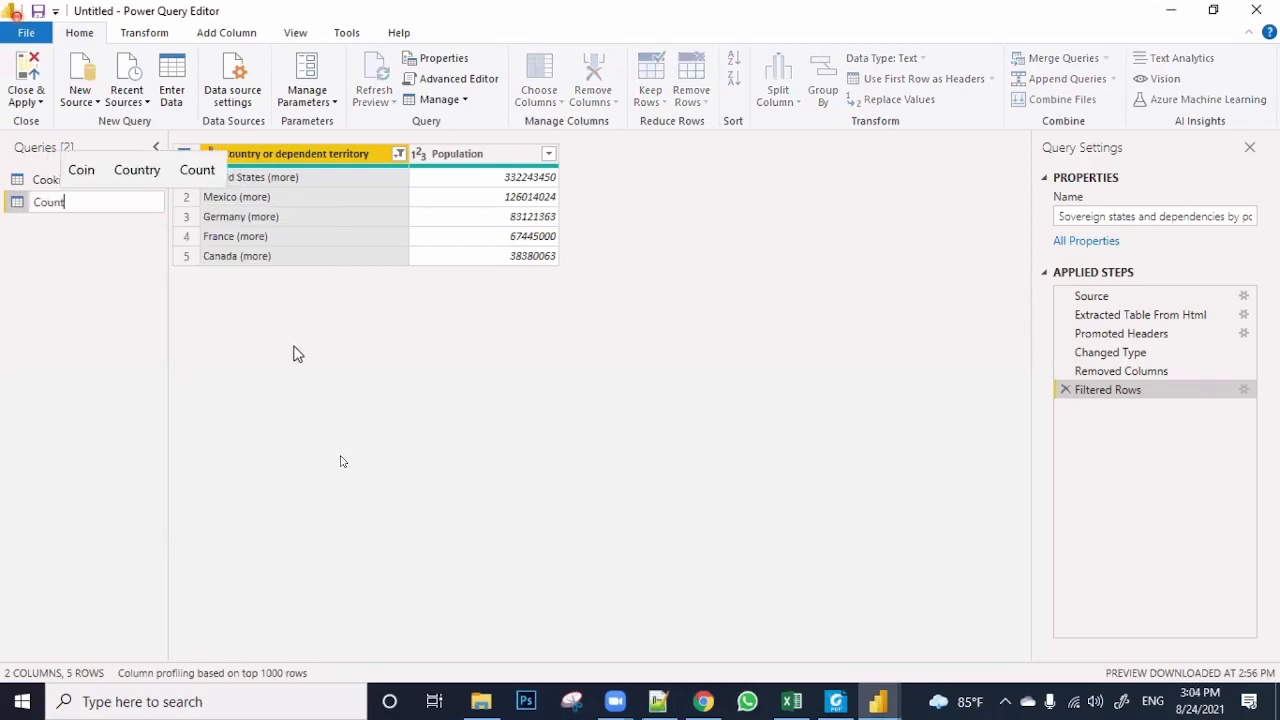
{"action": "type", "text": "ry P"}
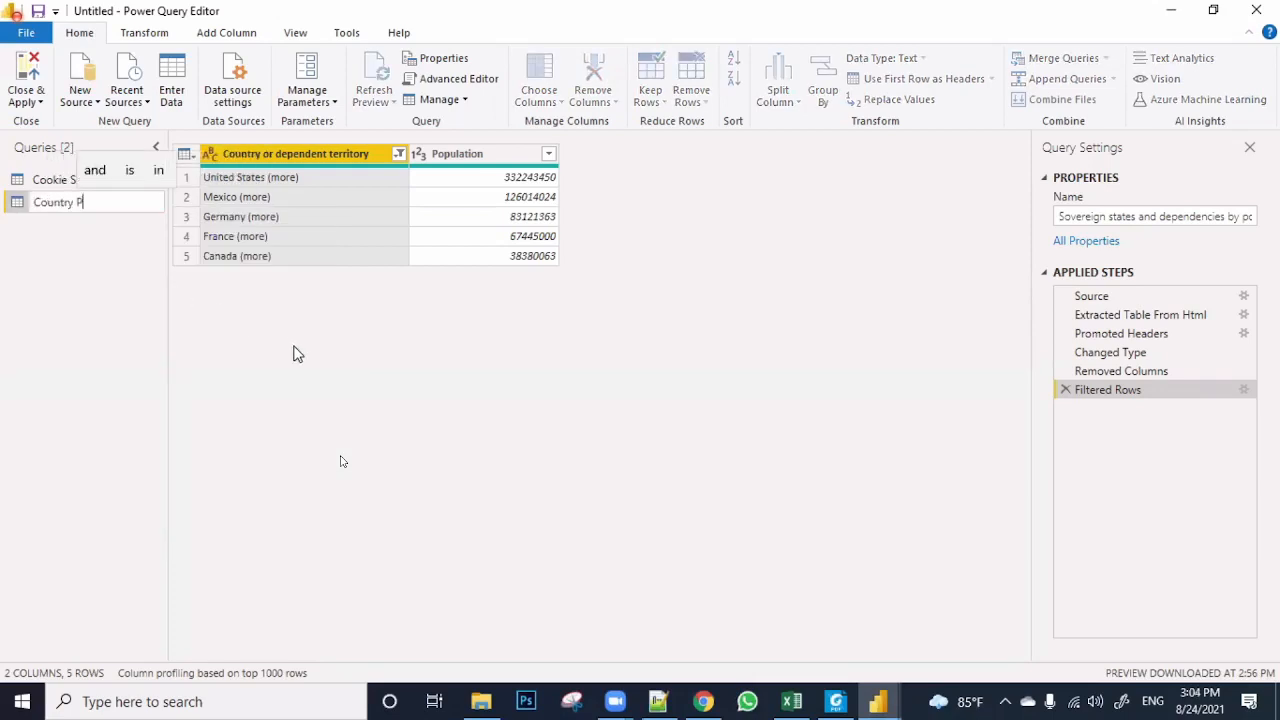
{"action": "type", "text": "opu"}
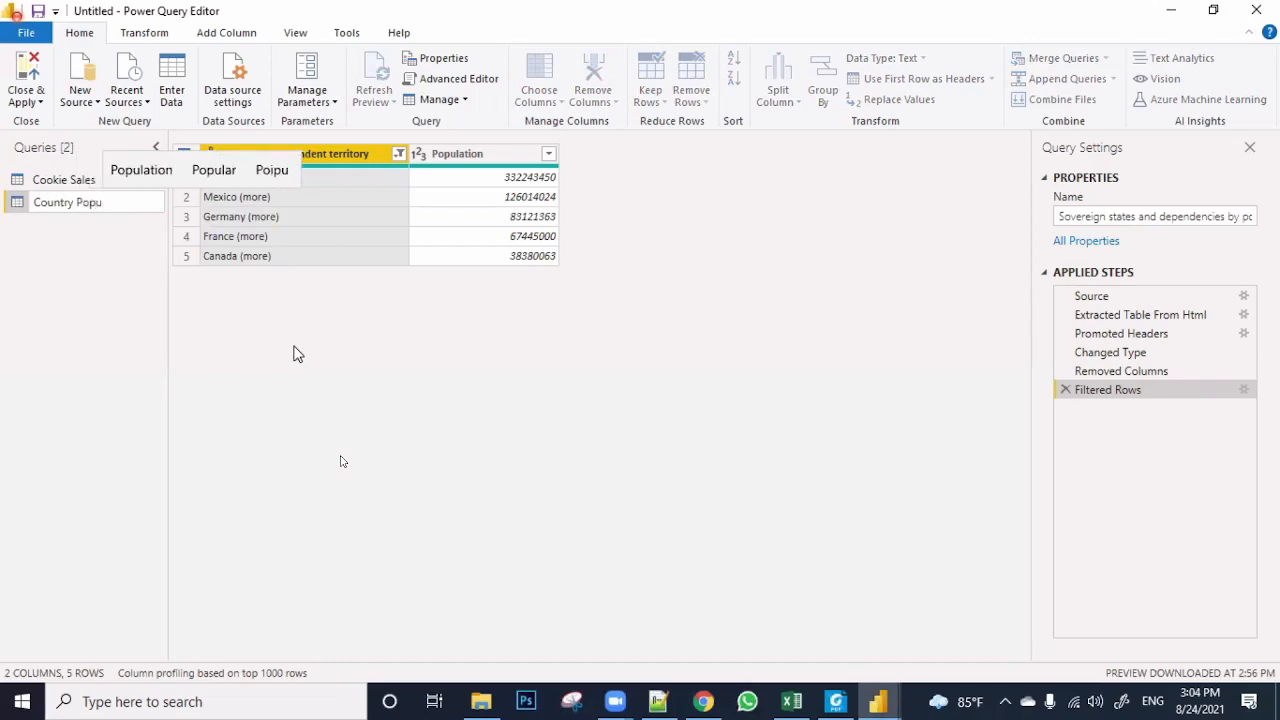
{"action": "left_click", "coordinate": [160, 172]}
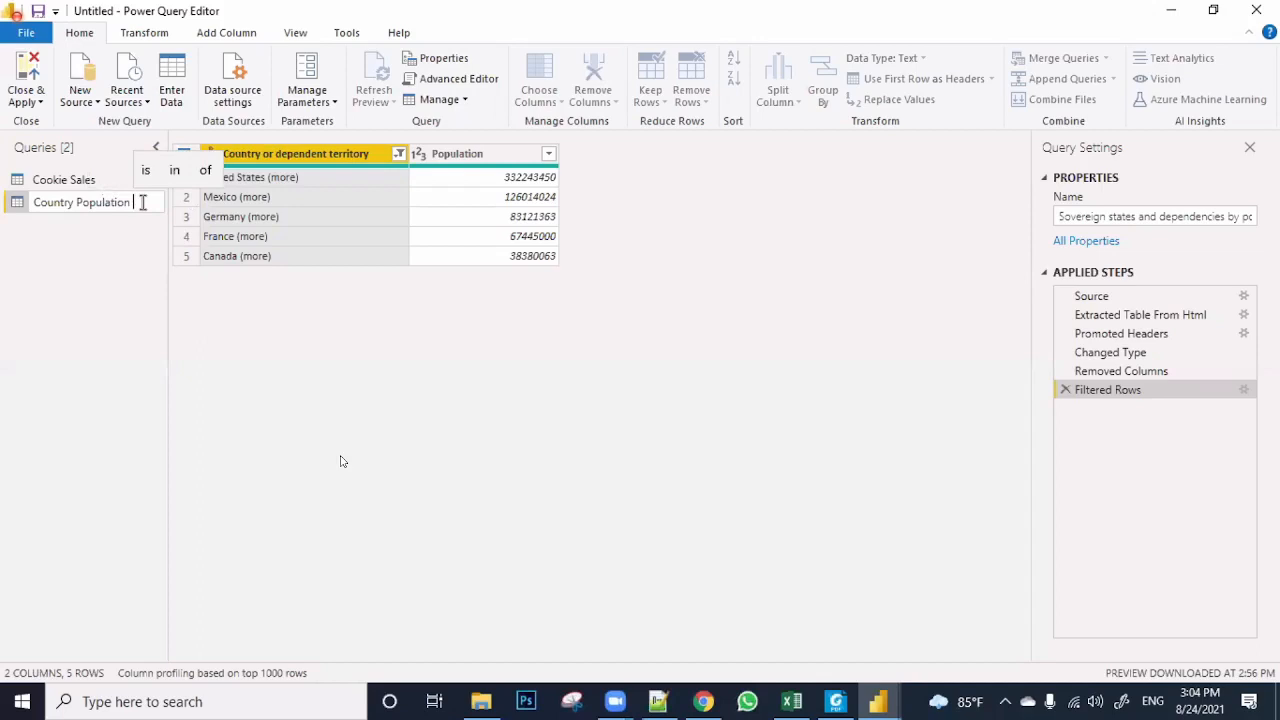
{"action": "left_click", "coordinate": [152, 227]}
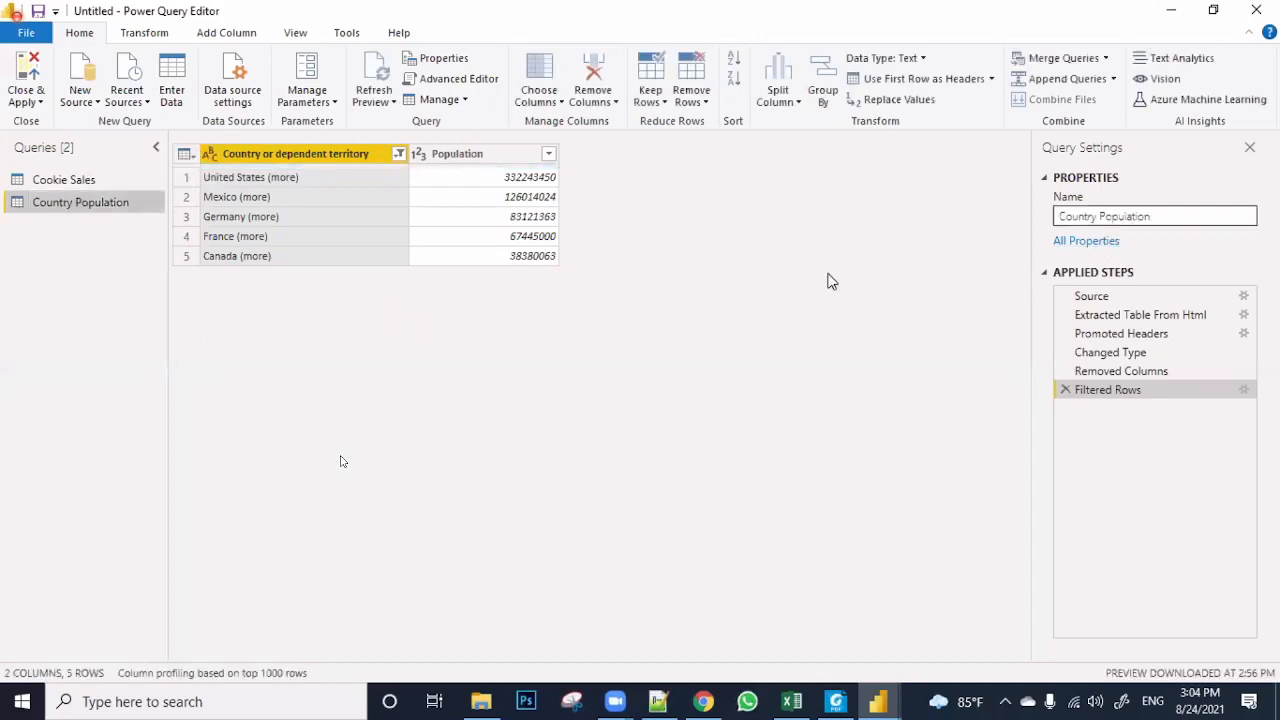
Rename the "Country or dependent territory" column as Country
{"action": "right_click", "coordinate": [325, 158]}
{"action": "left_click", "coordinate": [293, 285]}
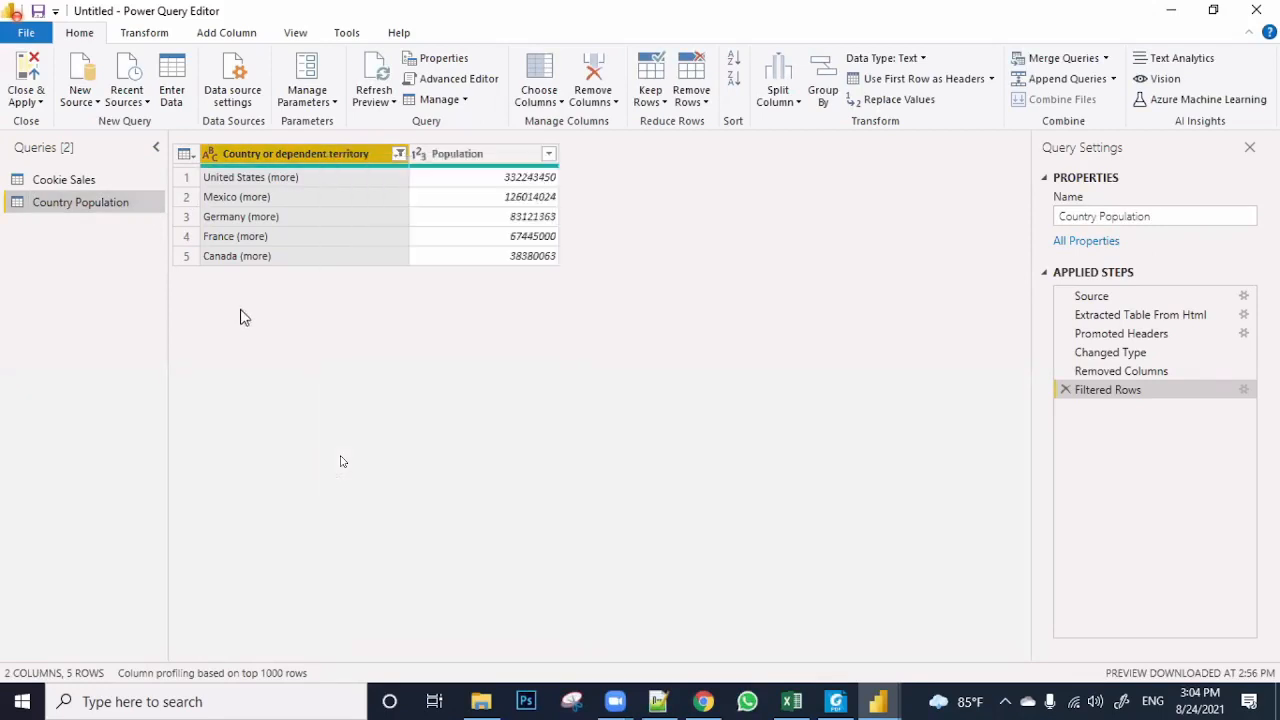
{"action": "double_click", "coordinate": [343, 150]}
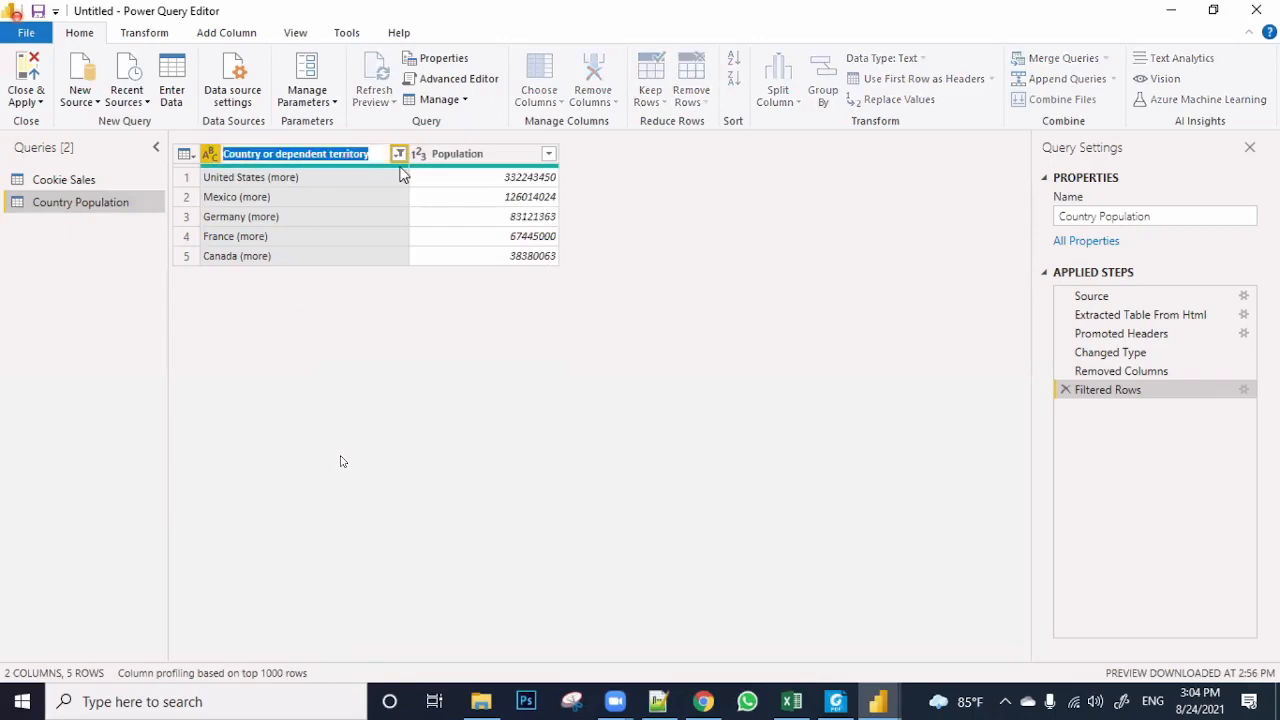
{"action": "double_click", "coordinate": [356, 154]}
{"action": "left_click_drag", "start_coordinate": [328, 155], "coordinate": [271, 156]}
{"action": "key", "text": "BackSpace"}
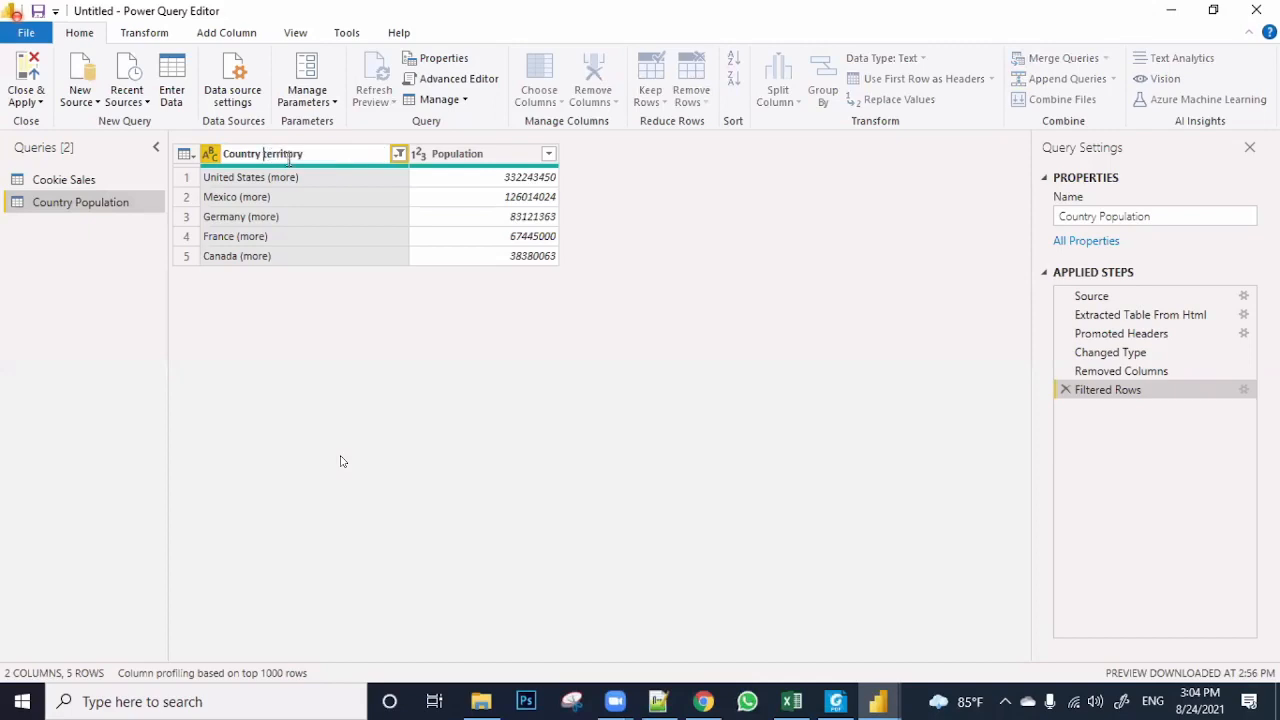
{"action": "key", "text": "Delete"}
{"action": "key", "text": "Delete"}
{"action": "key", "text": "Delete"}
{"action": "key", "text": "Delete"}
{"action": "key", "text": "Return"}
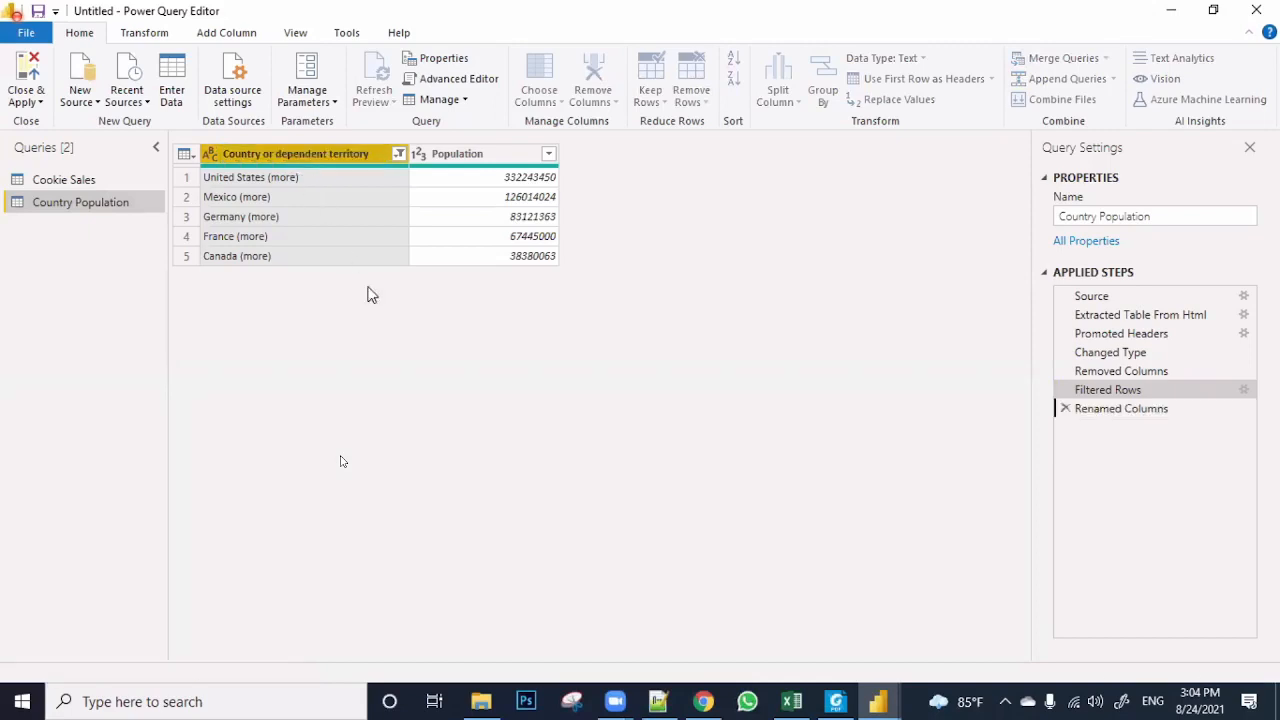
Examine each entry in the Country column for extra text after the country name
{"action": "left_click", "coordinate": [298, 178]}
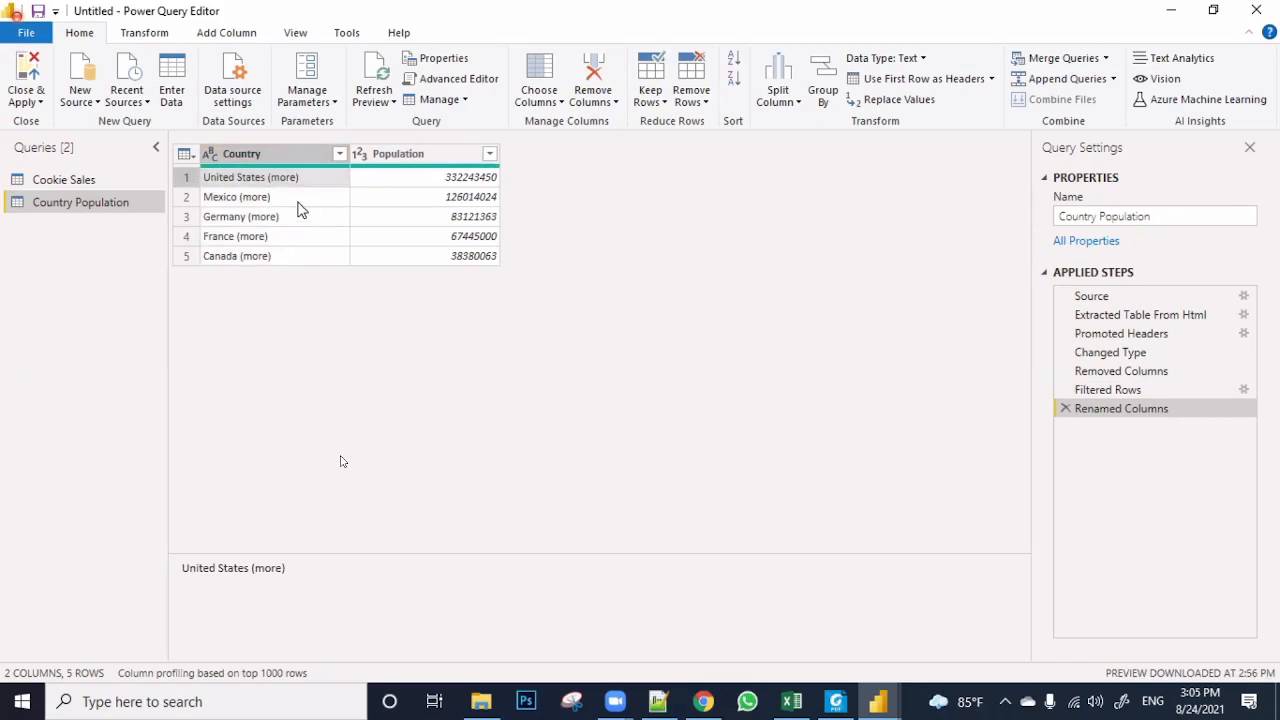
{"action": "left_click", "coordinate": [295, 202]}
{"action": "left_click", "coordinate": [287, 220]}
{"action": "left_click", "coordinate": [278, 241]}
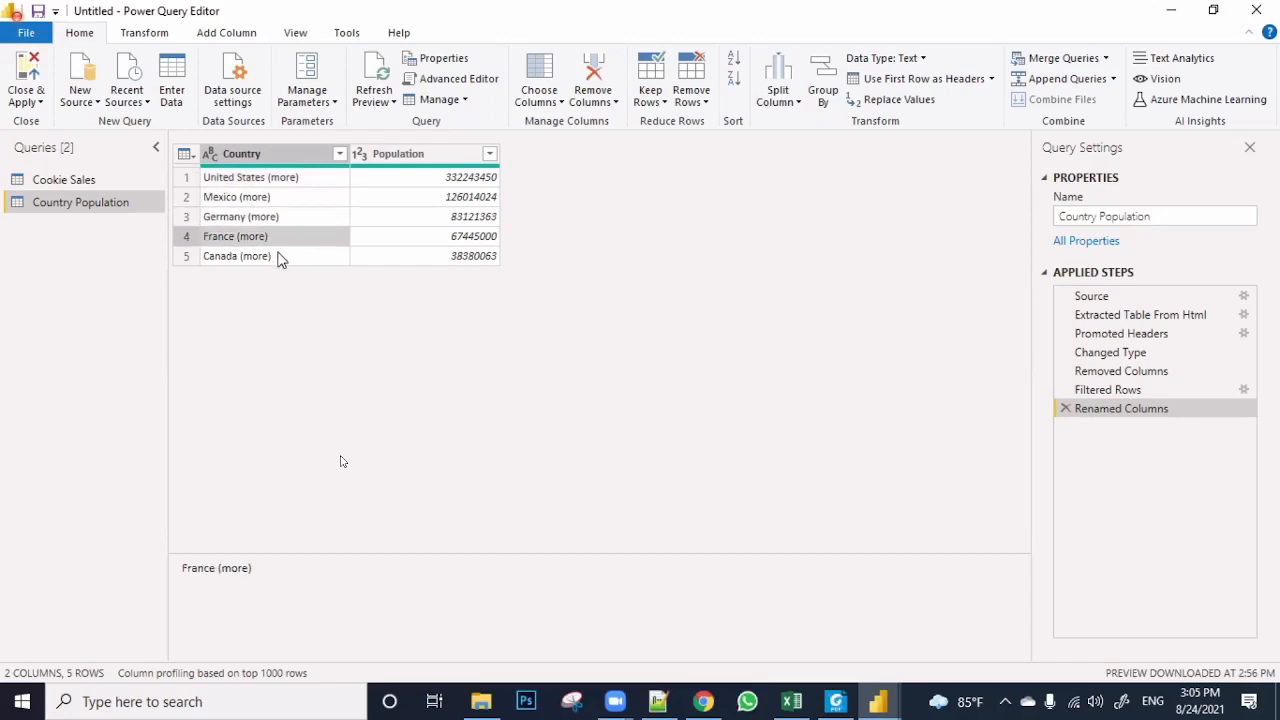
{"action": "left_click", "coordinate": [281, 258]}
{"action": "left_click", "coordinate": [302, 184]}
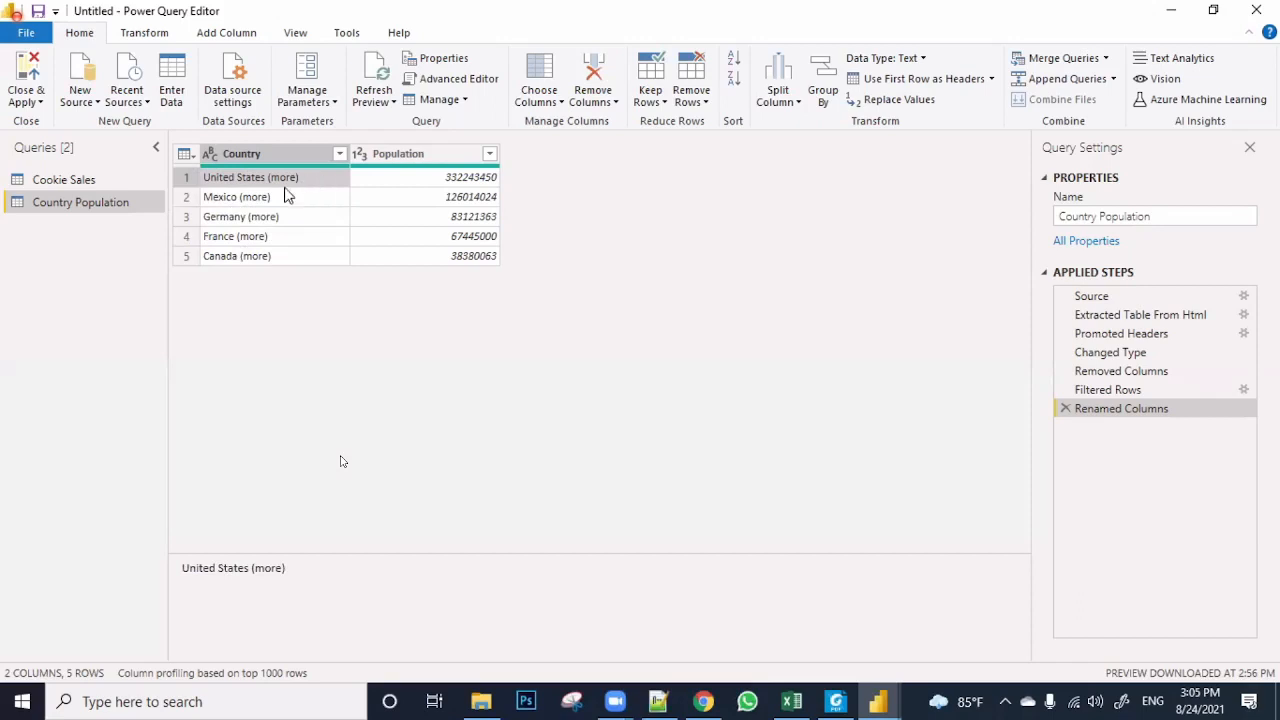
{"action": "left_click", "coordinate": [293, 204]}
{"action": "left_click", "coordinate": [291, 224]}
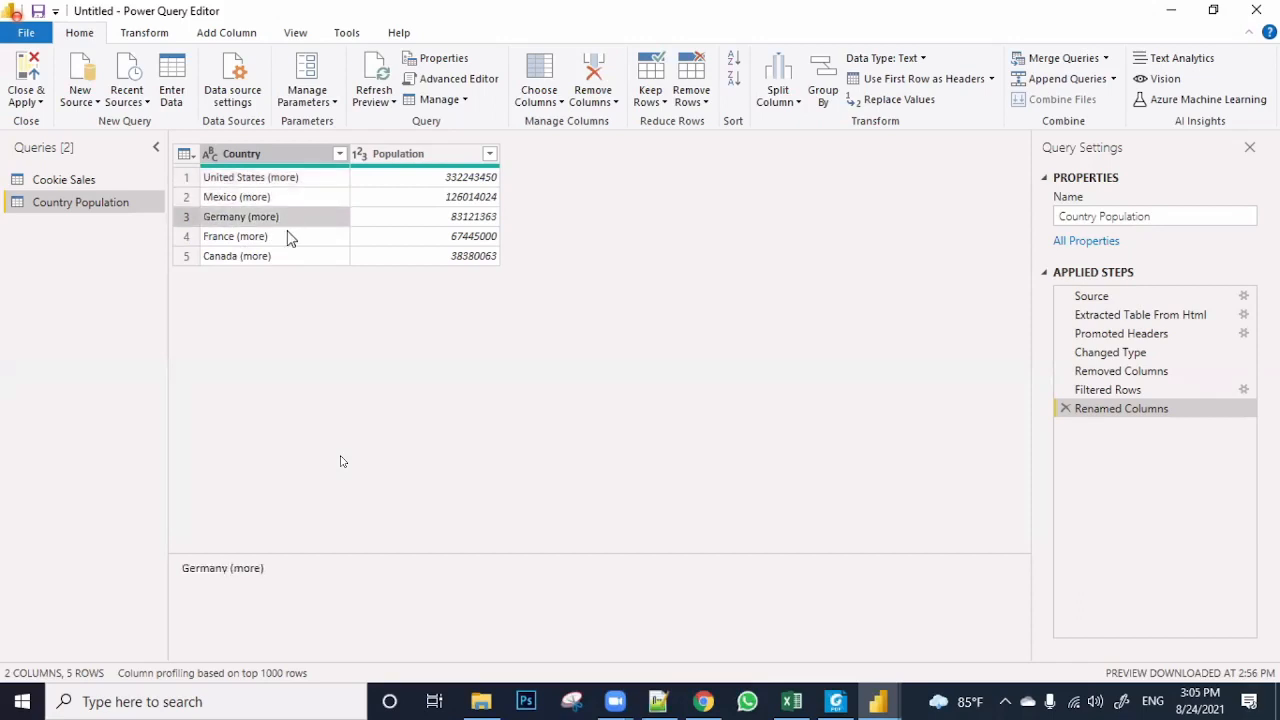
{"action": "left_click", "coordinate": [287, 240]}
{"action": "left_click", "coordinate": [289, 259]}
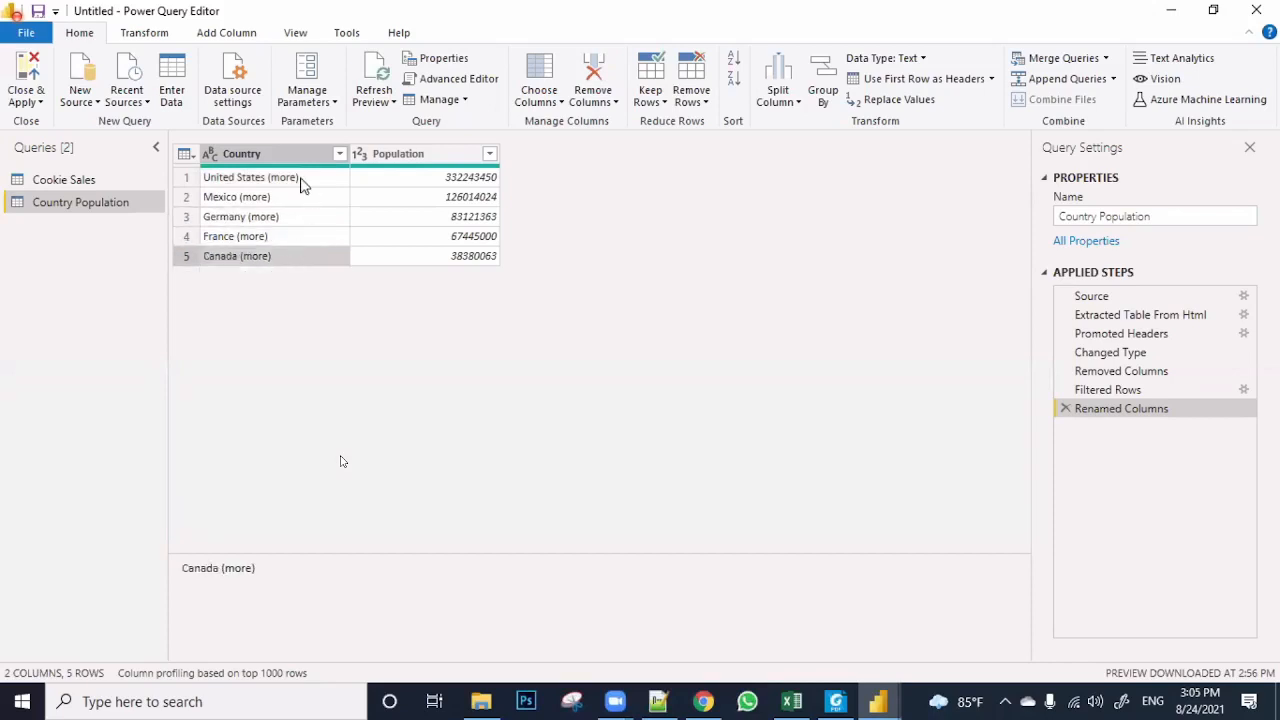
Replace the value "United States (more)" with "United States" in the Country column
{"action": "left_click", "coordinate": [303, 182]}
{"action": "right_click", "coordinate": [303, 184]}
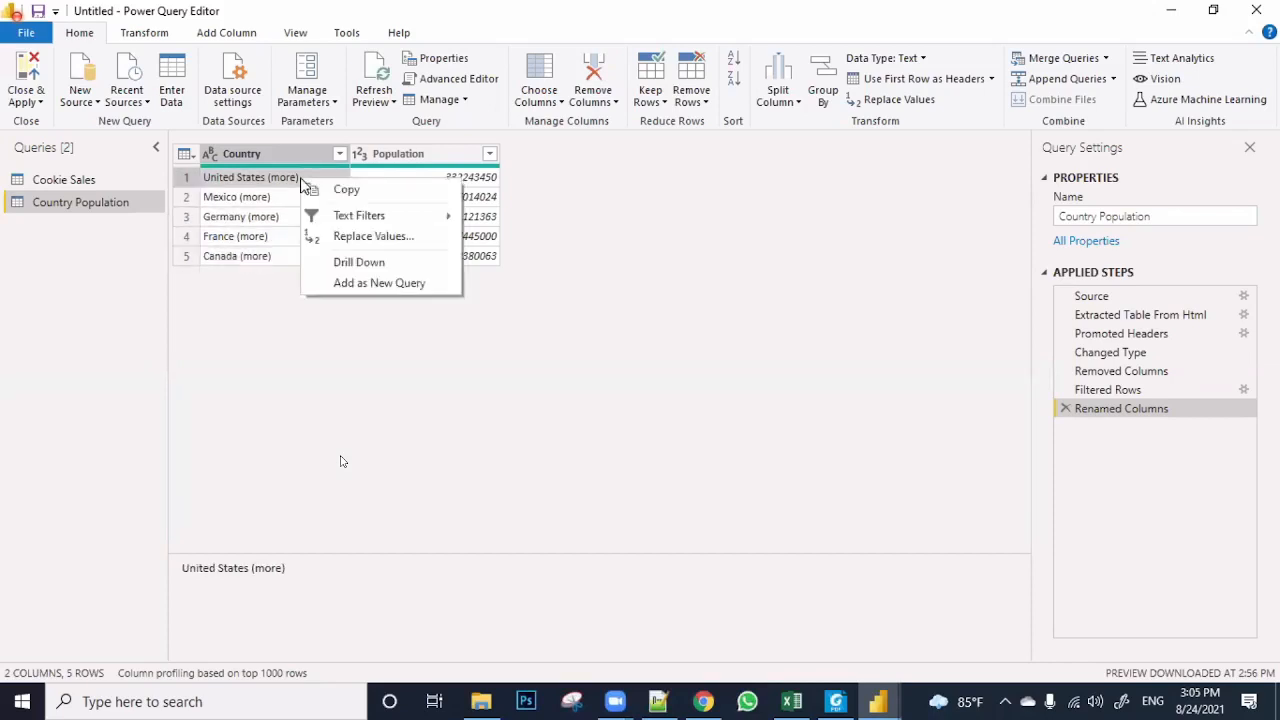
{"action": "left_click", "coordinate": [372, 238]}
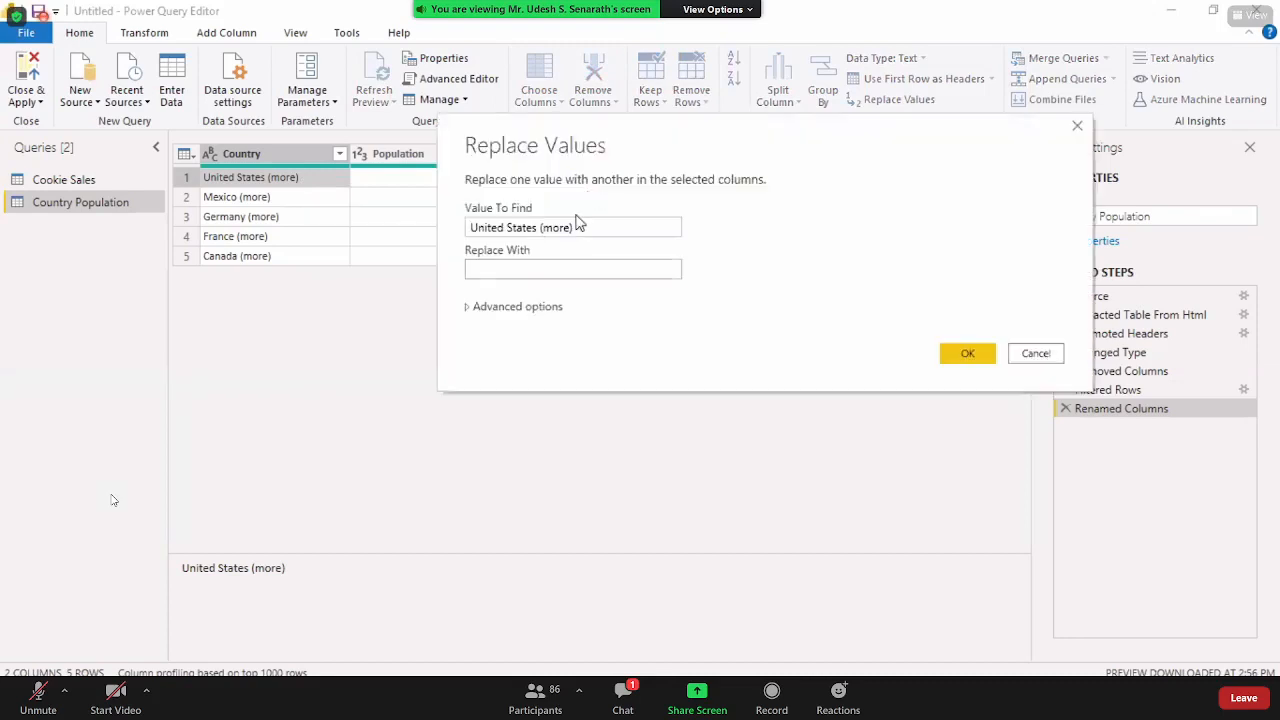
{"action": "left_click", "coordinate": [489, 225]}
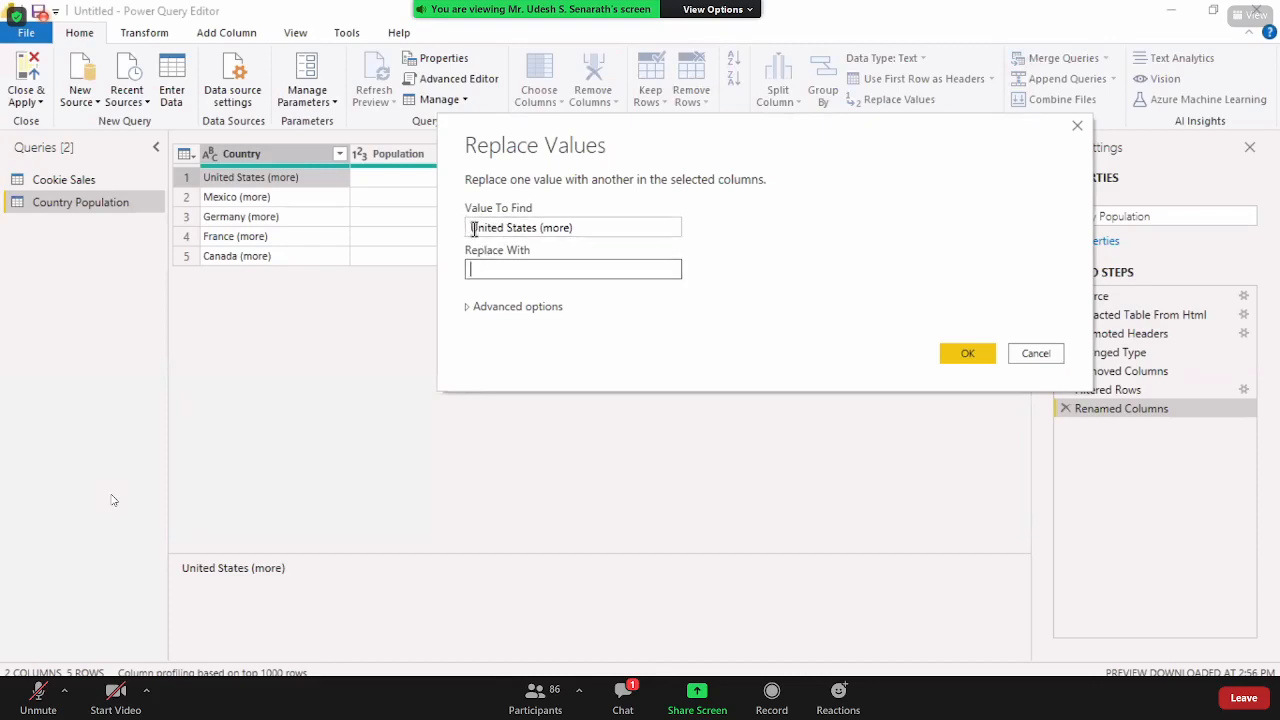
{"action": "left_click_drag", "start_coordinate": [470, 227], "coordinate": [538, 234]}
{"action": "key", "text": "ctrl+c"}
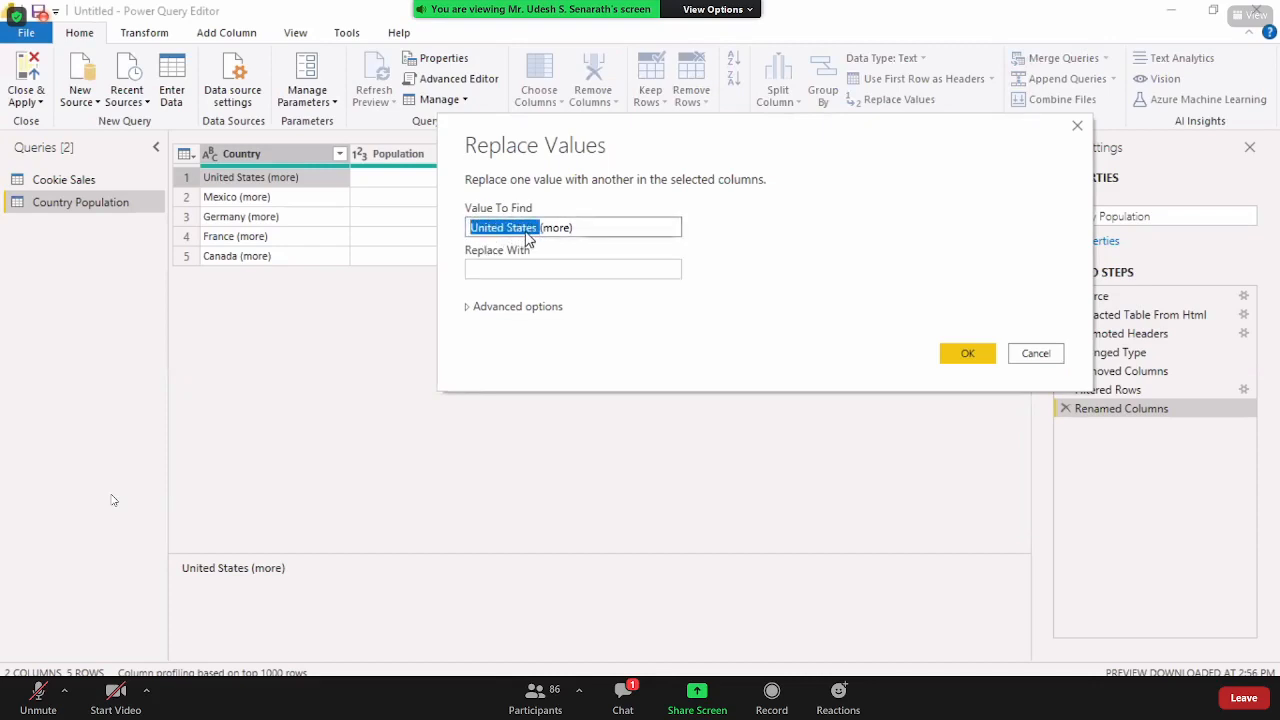
{"action": "left_click", "coordinate": [522, 267]}
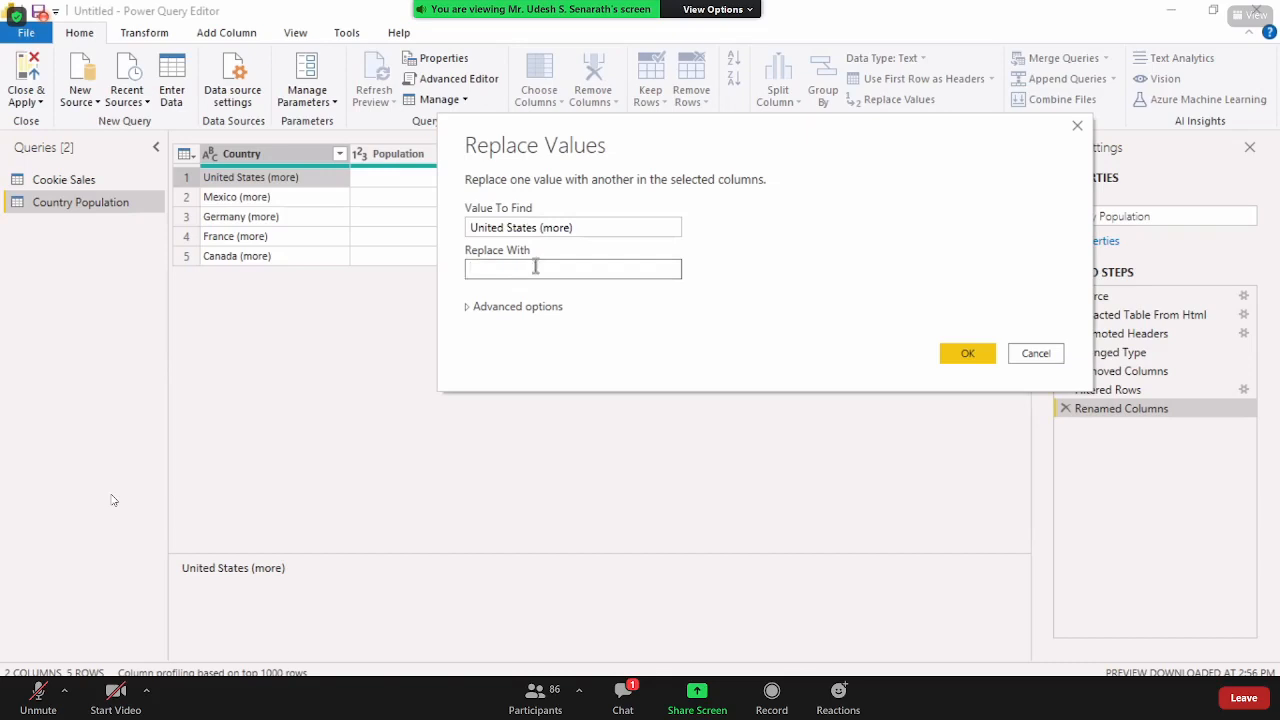
{"action": "key", "text": "ctrl+v"}
{"action": "left_click", "coordinate": [589, 223]}
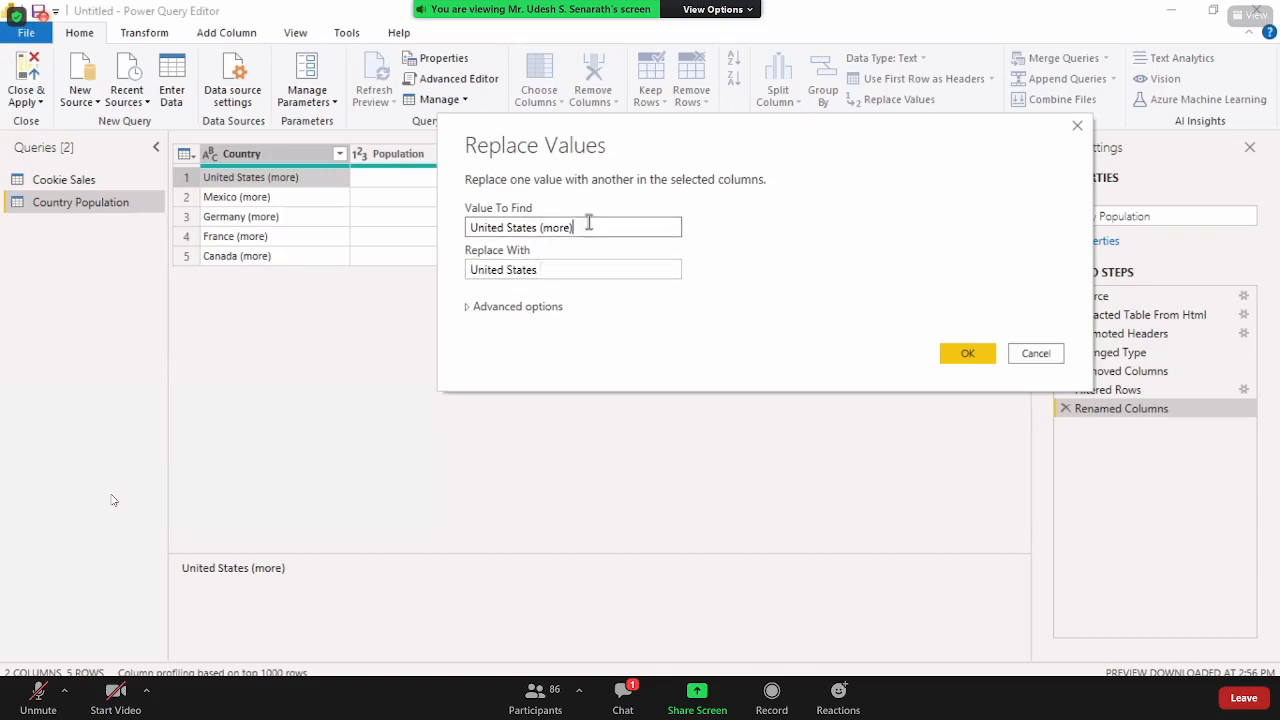
{"action": "left_click", "coordinate": [553, 268]}
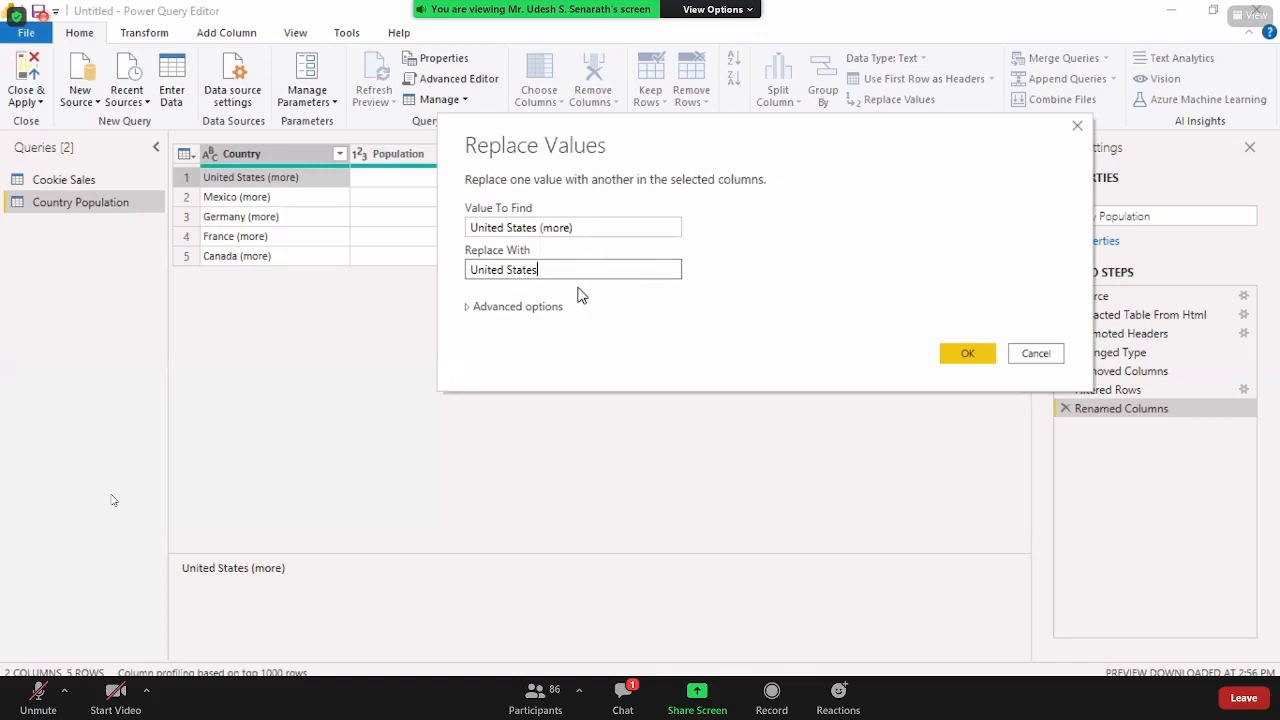
{"action": "left_click", "coordinate": [967, 353]}
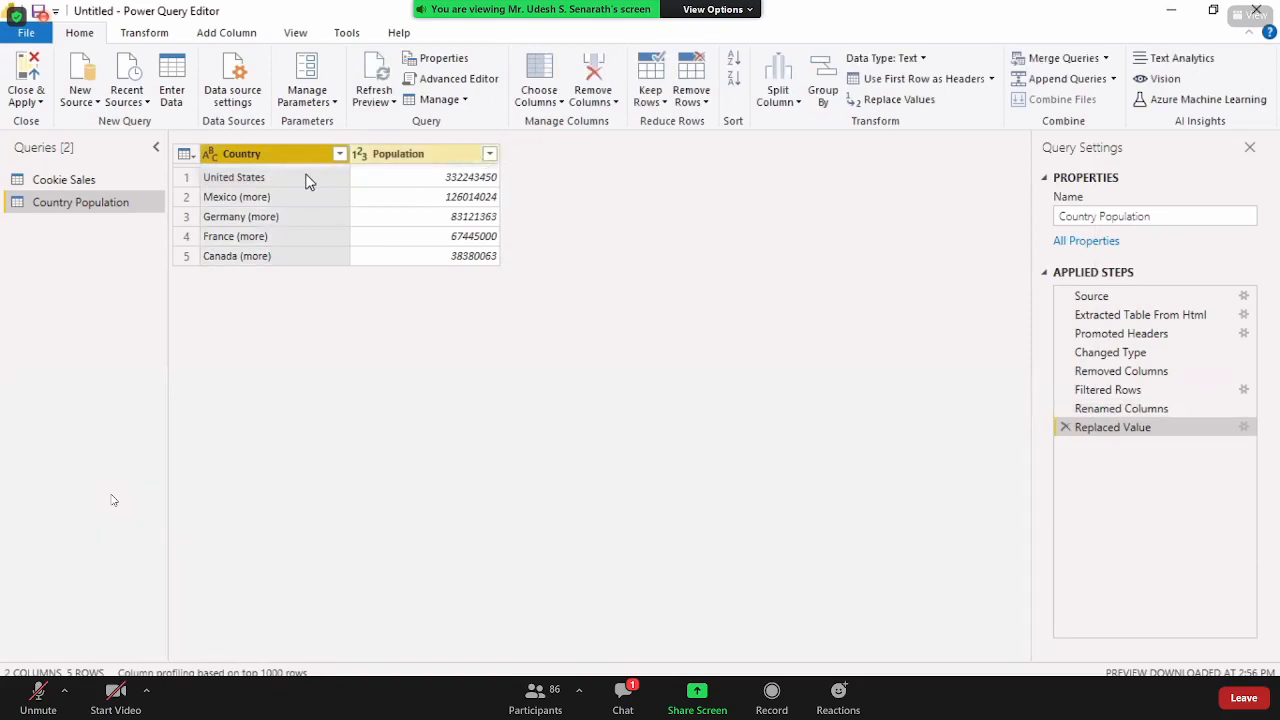
Replace the value "Mexico (more)" with "Mexico" in the Country column
{"action": "left_click", "coordinate": [280, 203]}
{"action": "right_click", "coordinate": [280, 203]}
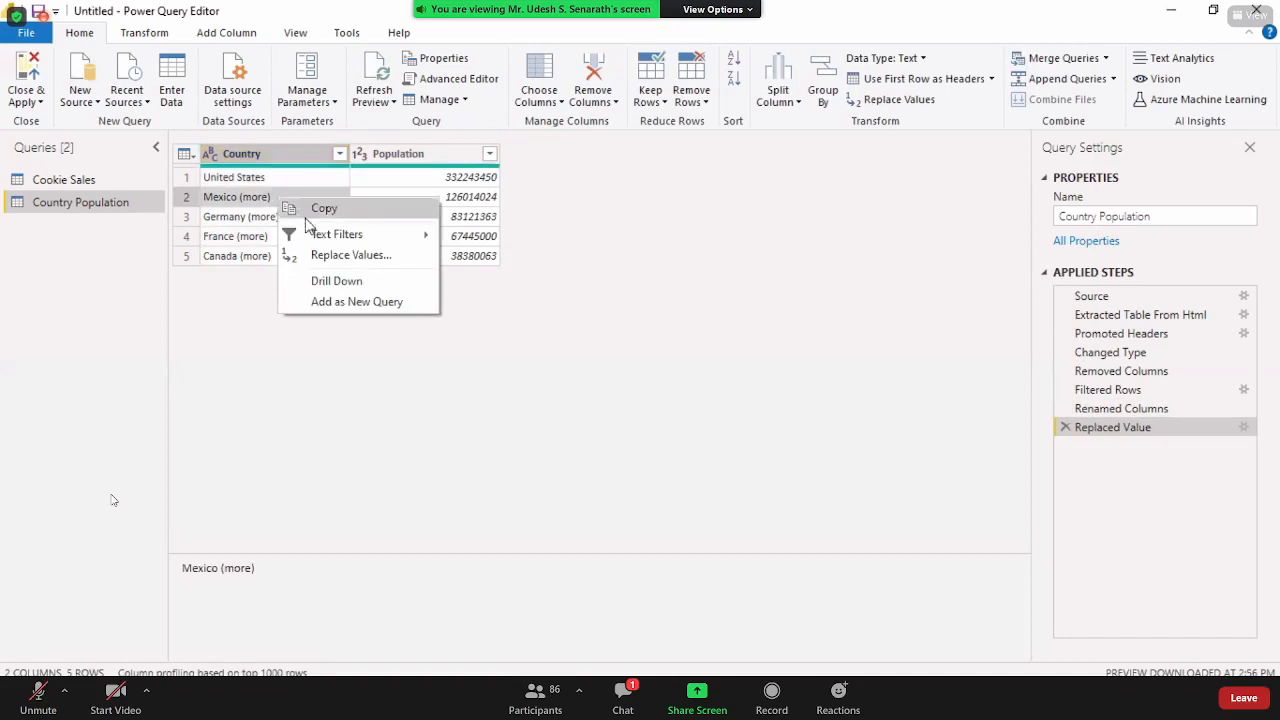
{"action": "left_click", "coordinate": [318, 256]}
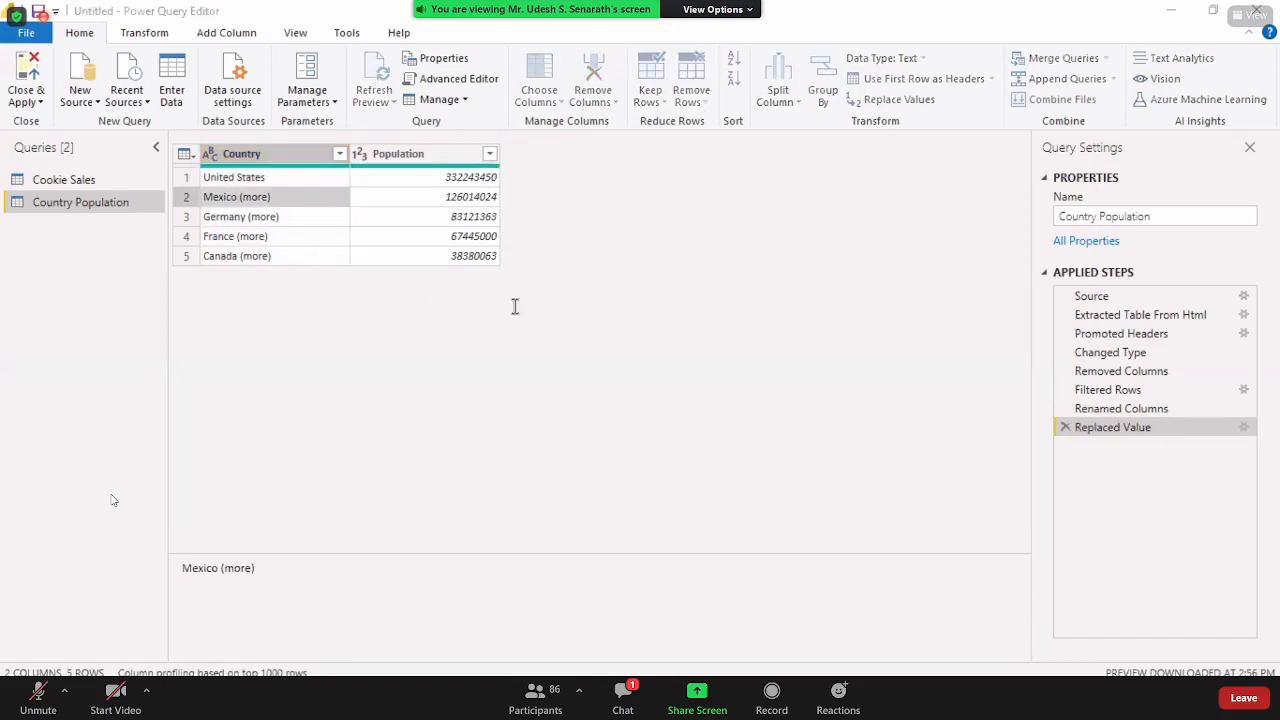
{"action": "left_click_drag", "start_coordinate": [344, 317], "coordinate": [380, 326]}
{"action": "left_click", "coordinate": [380, 357]}
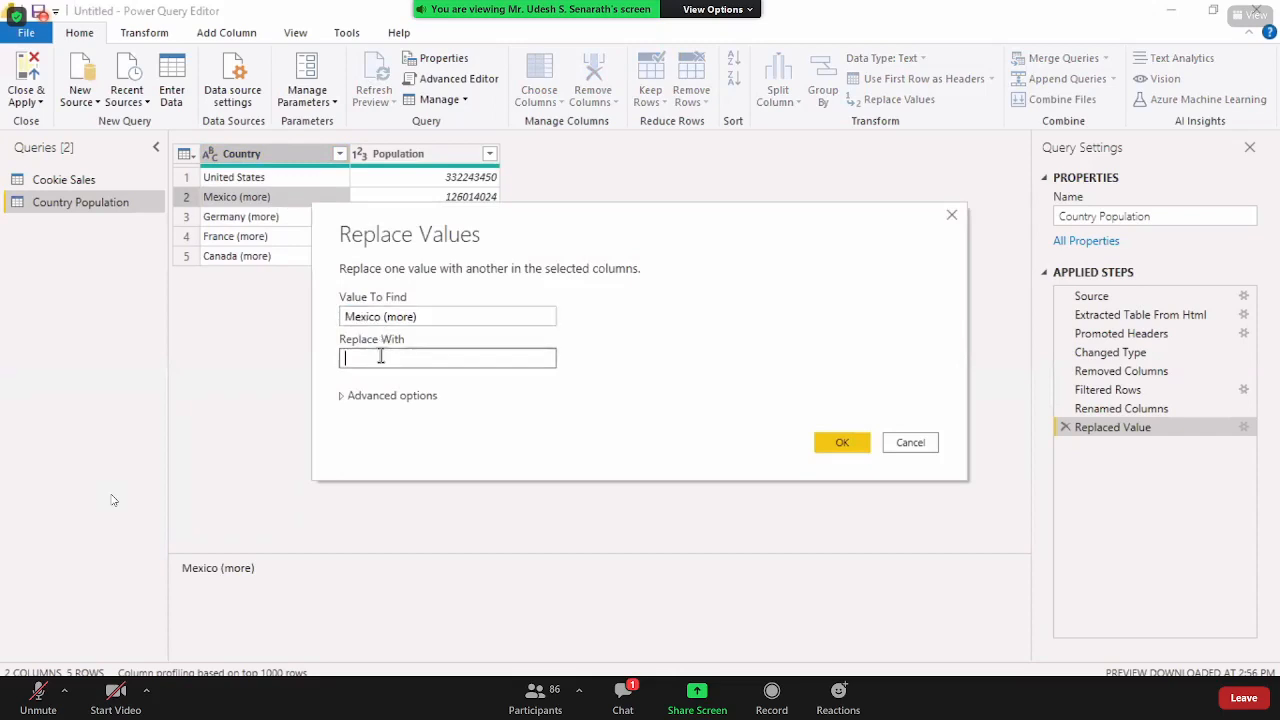
{"action": "type", "text": "Mexico"}
{"action": "left_click", "coordinate": [842, 442]}
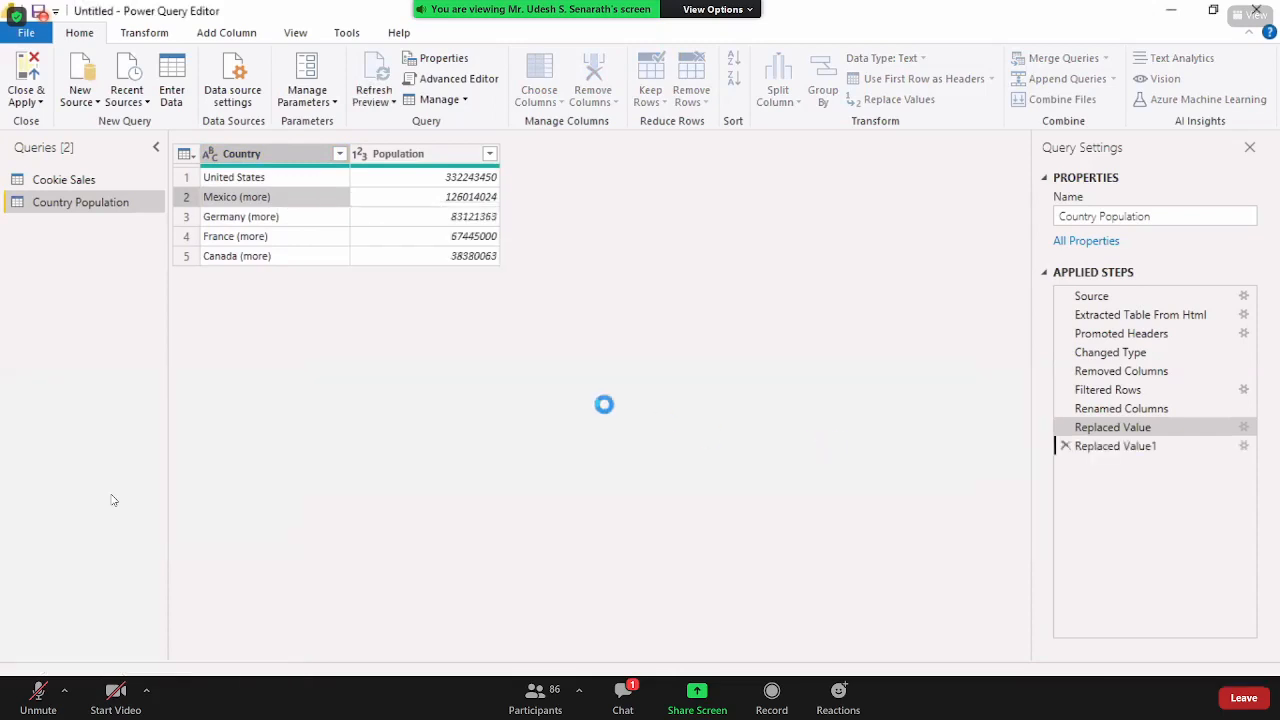
Replace the value "Germany (more)" with "Germany" in the Country column
{"action": "right_click", "coordinate": [280, 228]}
{"action": "left_click", "coordinate": [334, 280]}
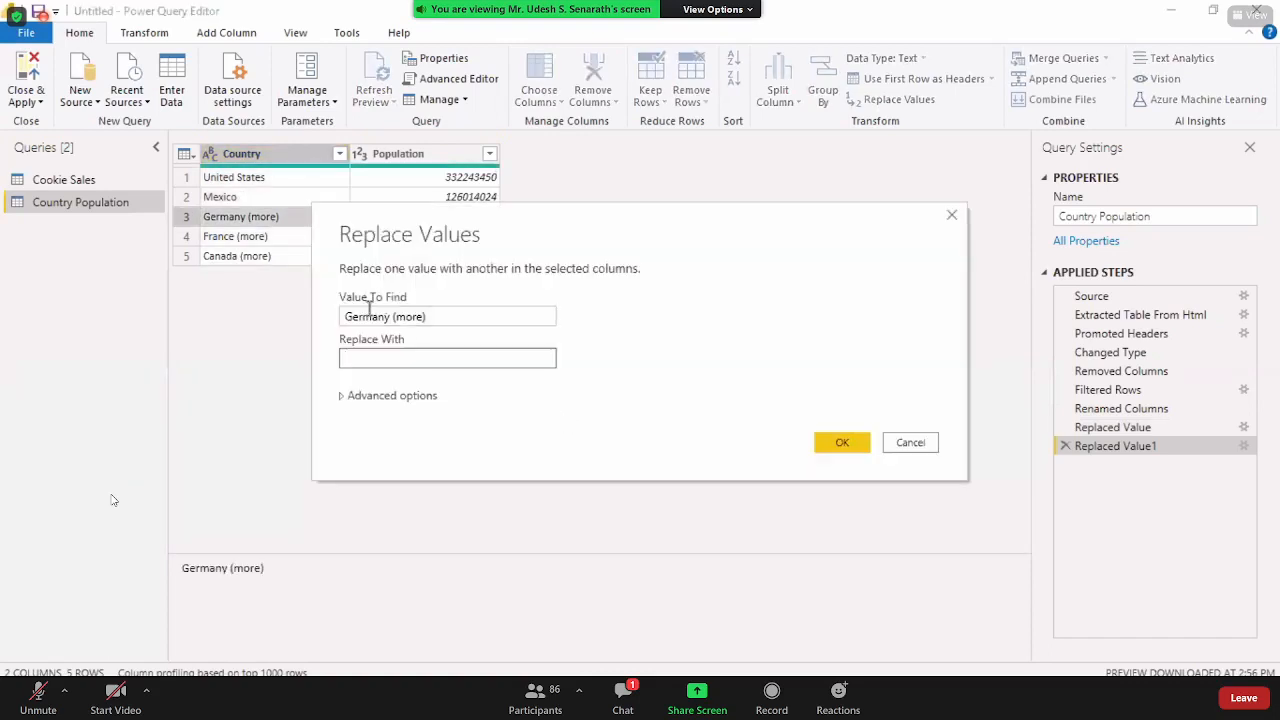
{"action": "double_click", "coordinate": [367, 317]}
{"action": "key", "text": "ctrl+c"}
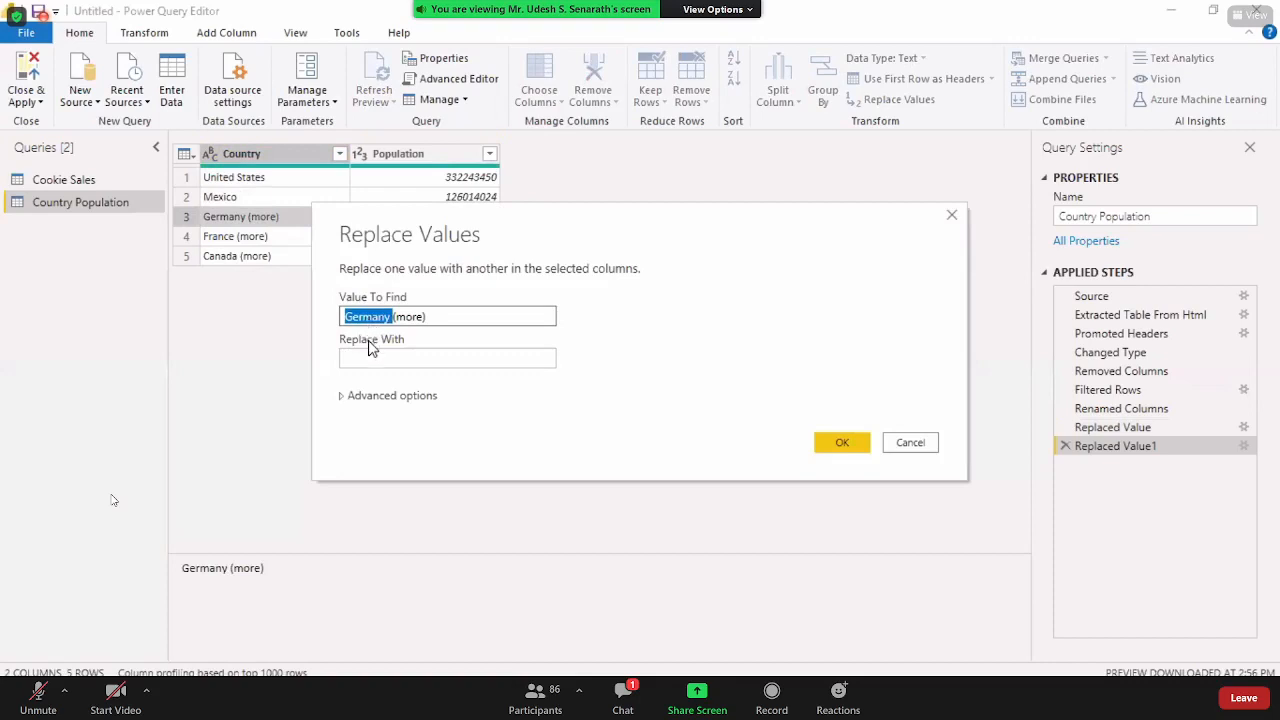
{"action": "left_click", "coordinate": [370, 357]}
{"action": "key", "text": "ctrl+v"}
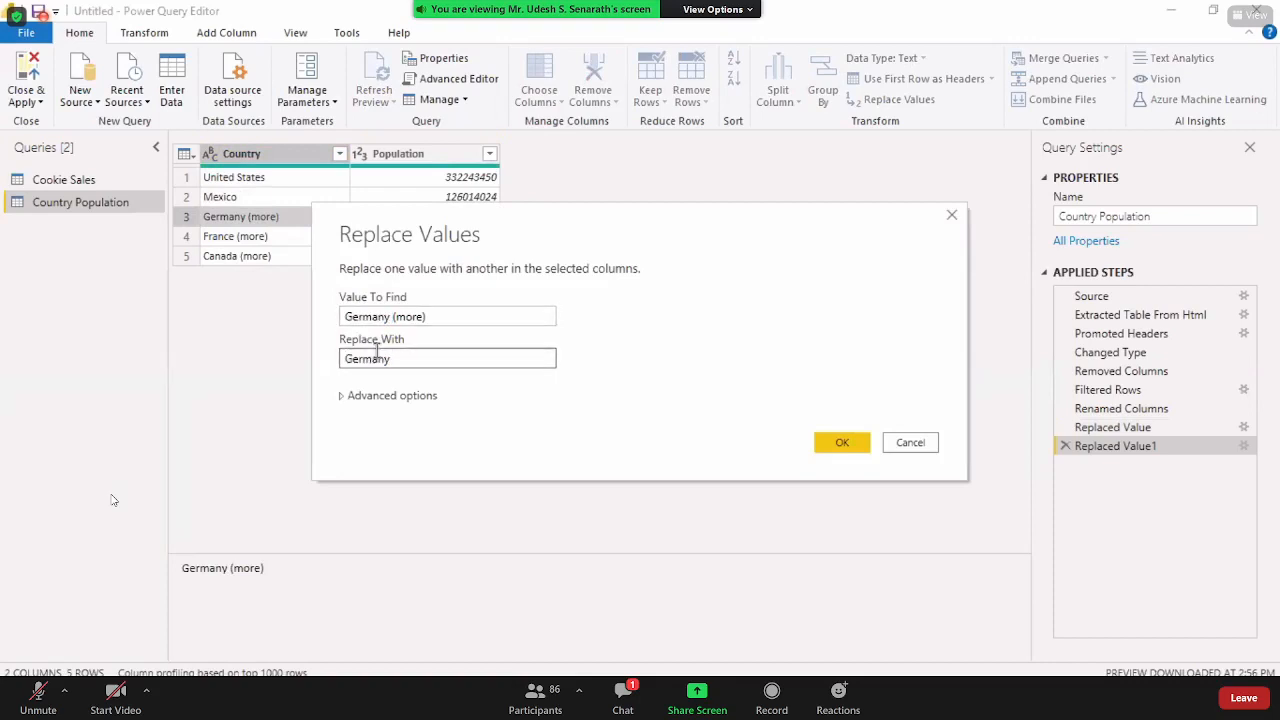
{"action": "left_click", "coordinate": [840, 442]}
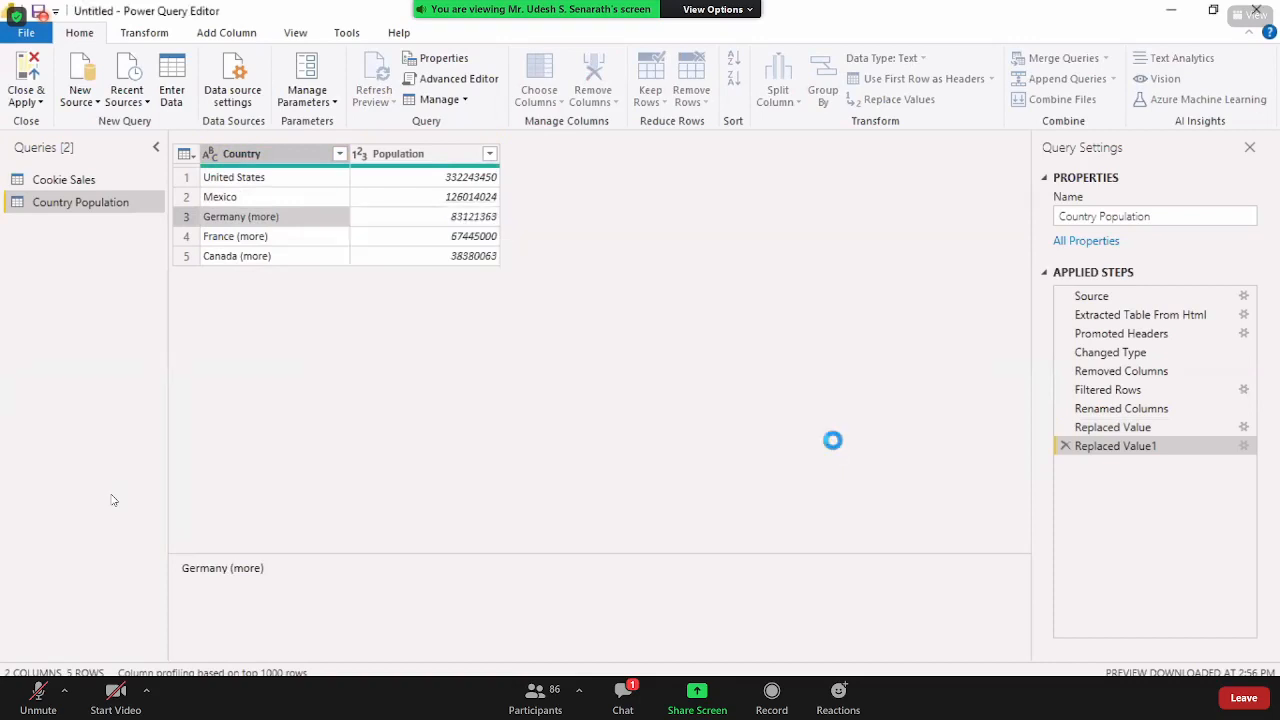
Replace the value "France (more)" with "France" in the Country column
{"action": "left_click", "coordinate": [270, 243]}
{"action": "right_click", "coordinate": [272, 246]}
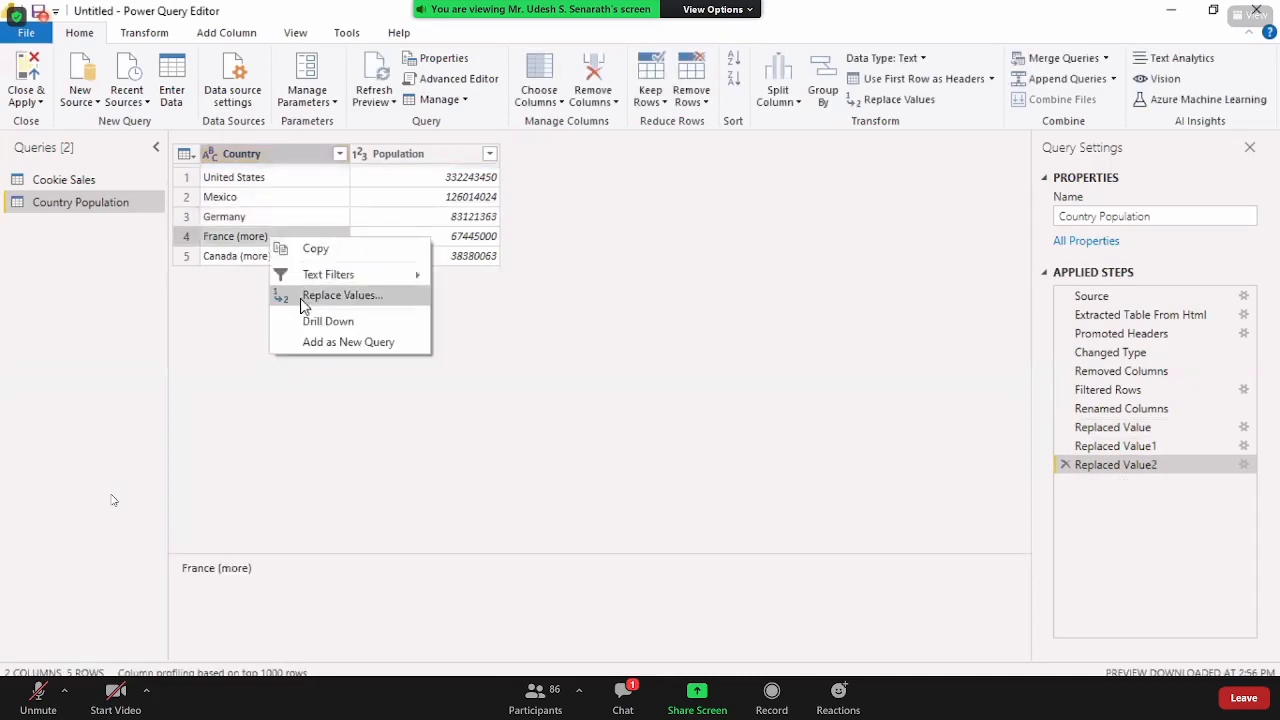
{"action": "left_click", "coordinate": [275, 294]}
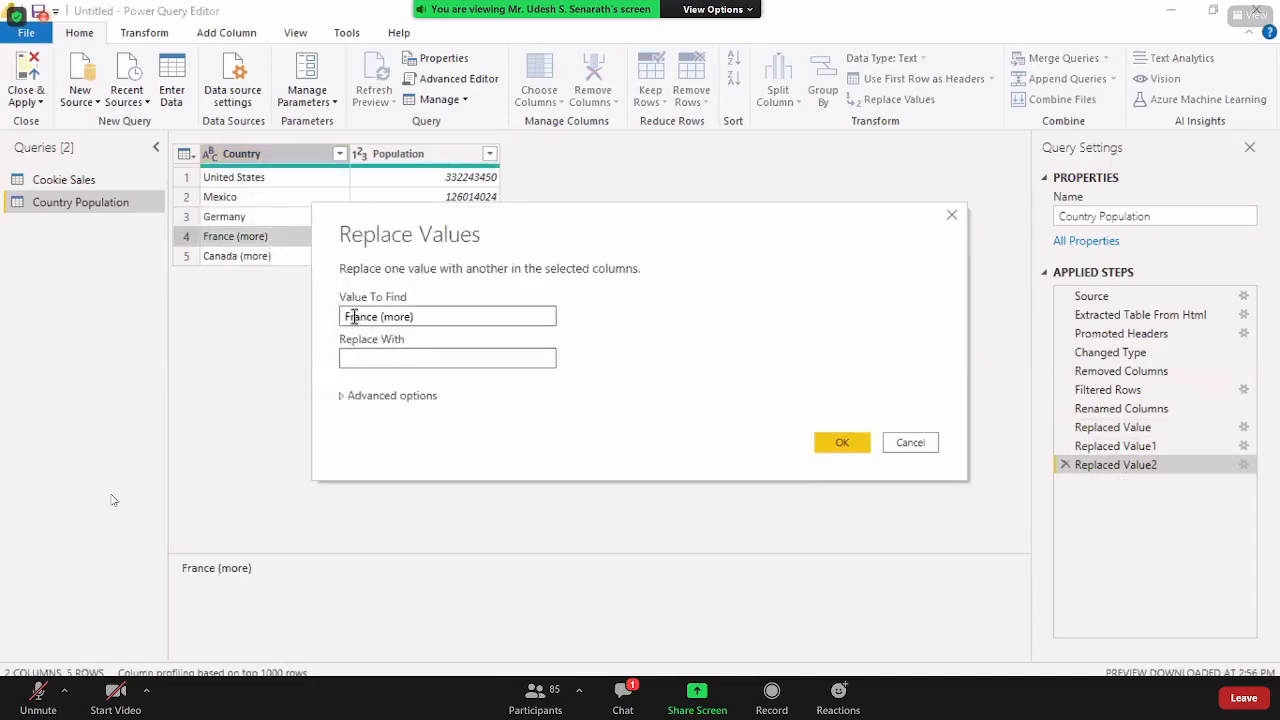
{"action": "left_click", "coordinate": [352, 320]}
{"action": "double_click", "coordinate": [352, 320]}
{"action": "left_click", "coordinate": [371, 360]}
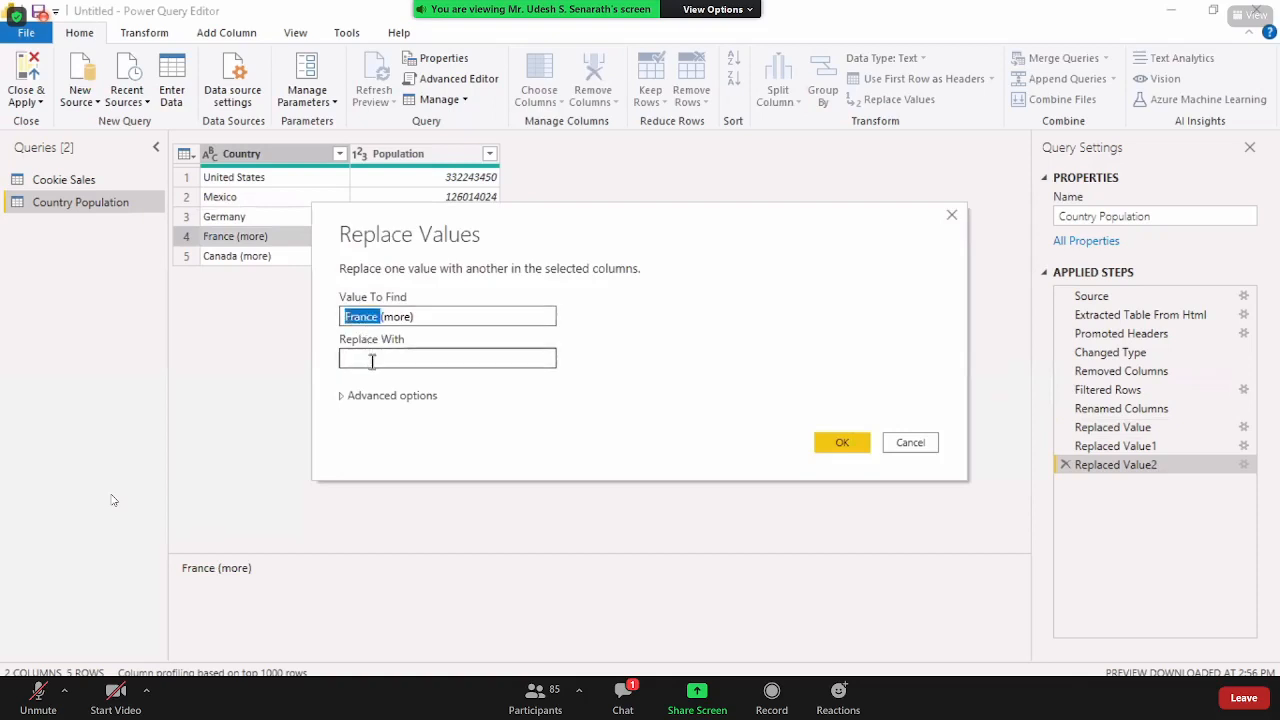
{"action": "key", "text": "ctrl+v"}
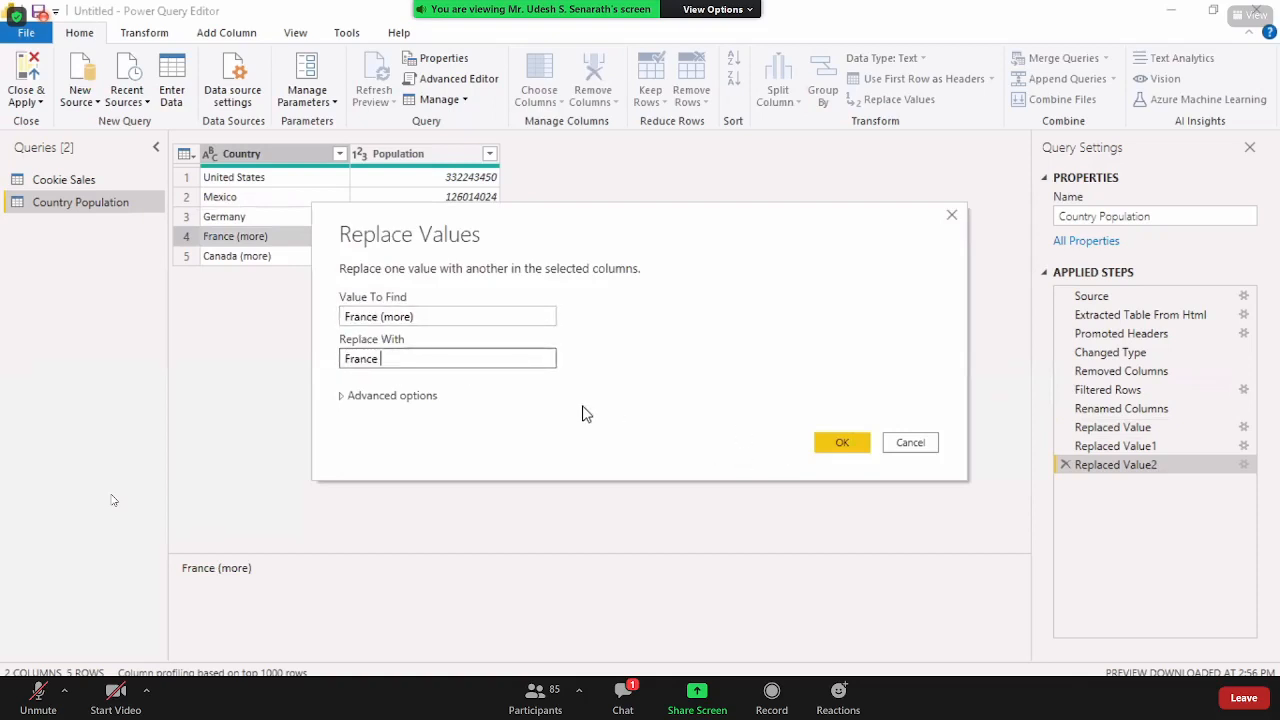
{"action": "left_click", "coordinate": [829, 444]}
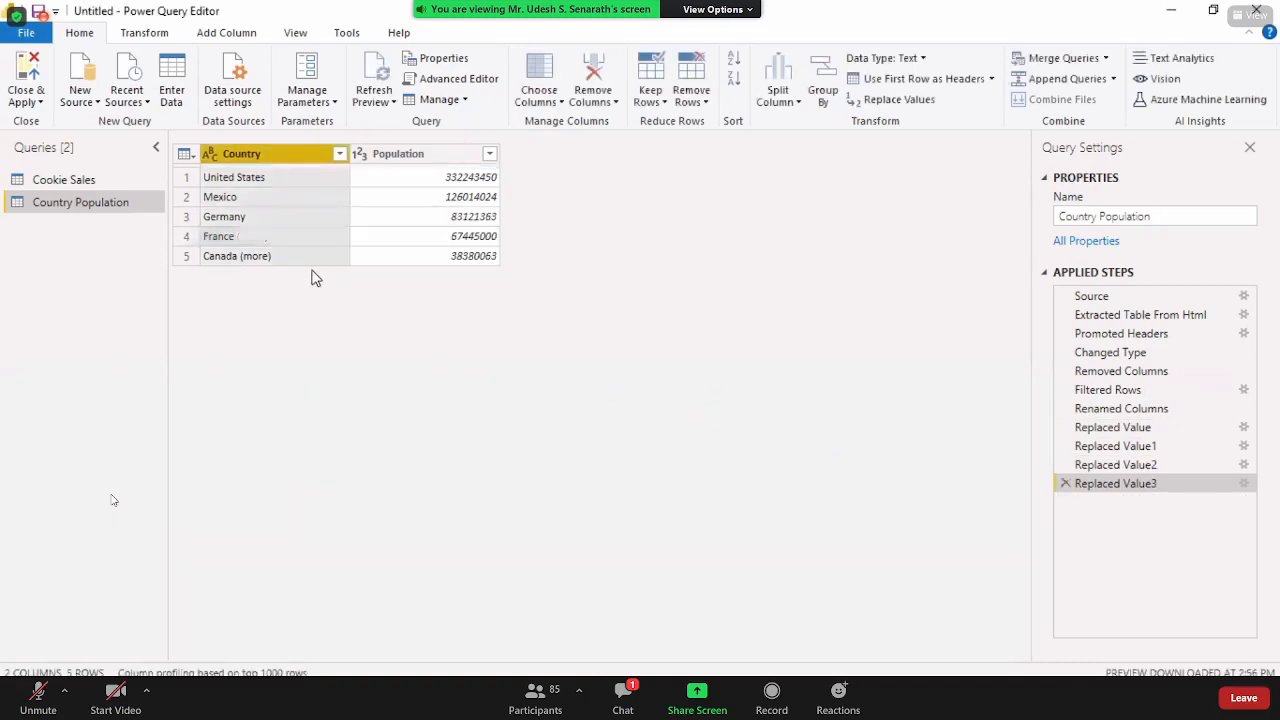
Replace the value "Canada (more)" with "Canada" in the Country column
{"action": "right_click", "coordinate": [282, 262]}
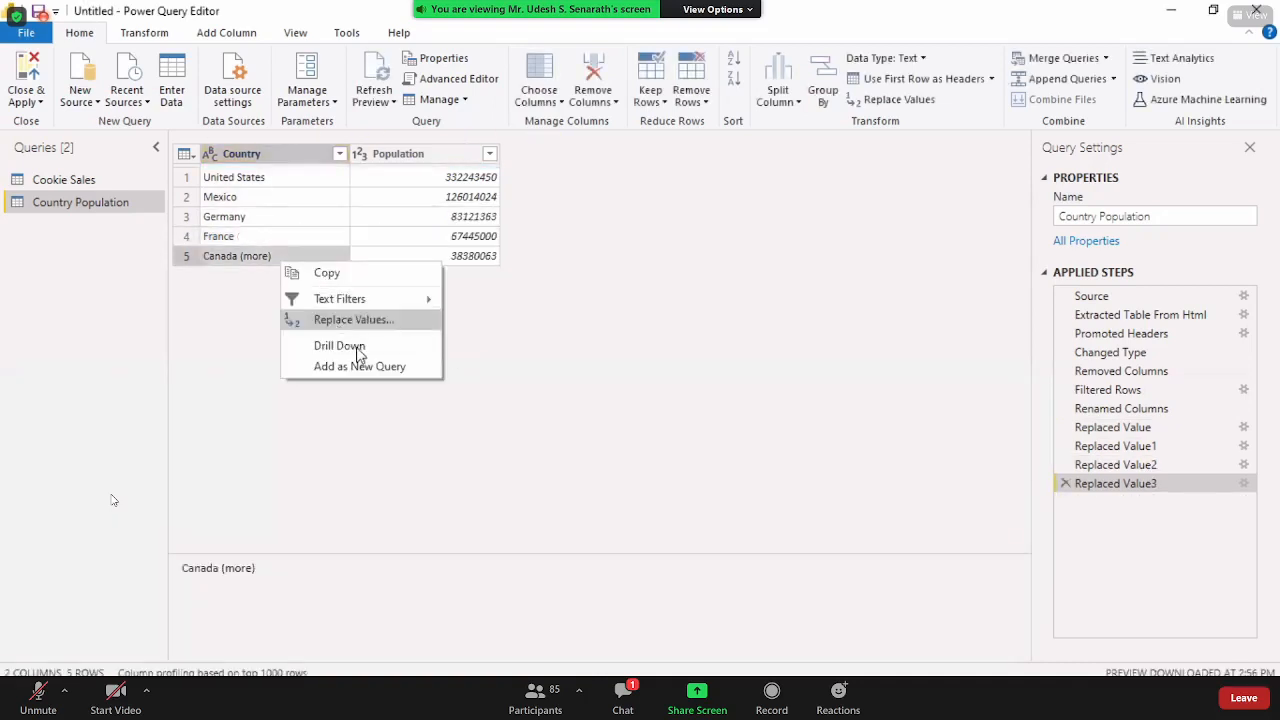
{"action": "left_click", "coordinate": [446, 410]}
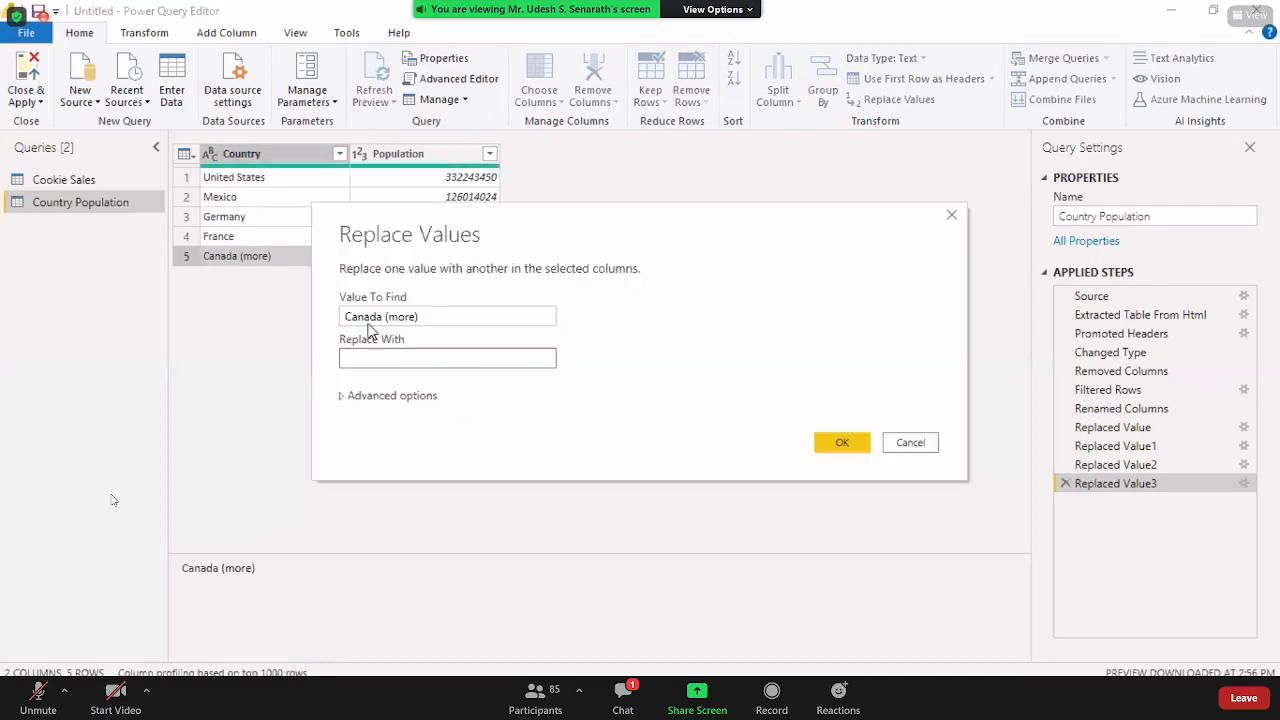
{"action": "double_click", "coordinate": [366, 317]}
{"action": "left_click", "coordinate": [390, 356]}
{"action": "type", "text": "Canada"}
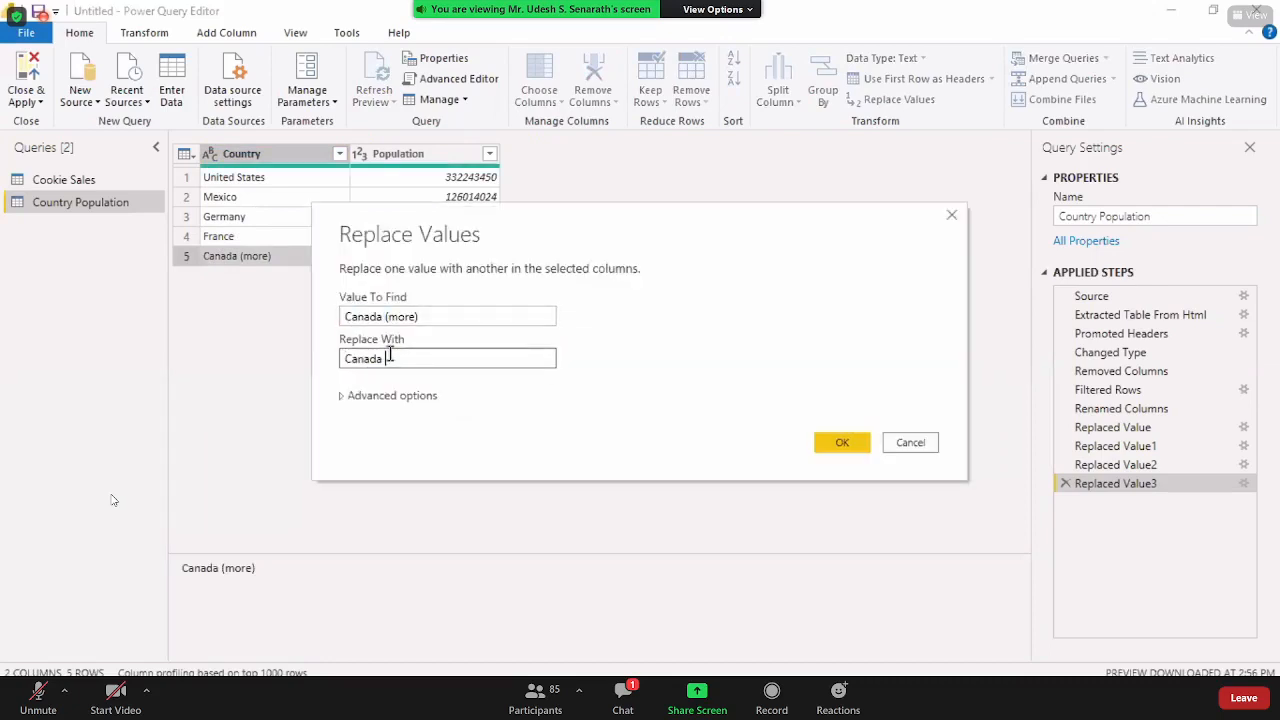
{"action": "left_click", "coordinate": [836, 446]}
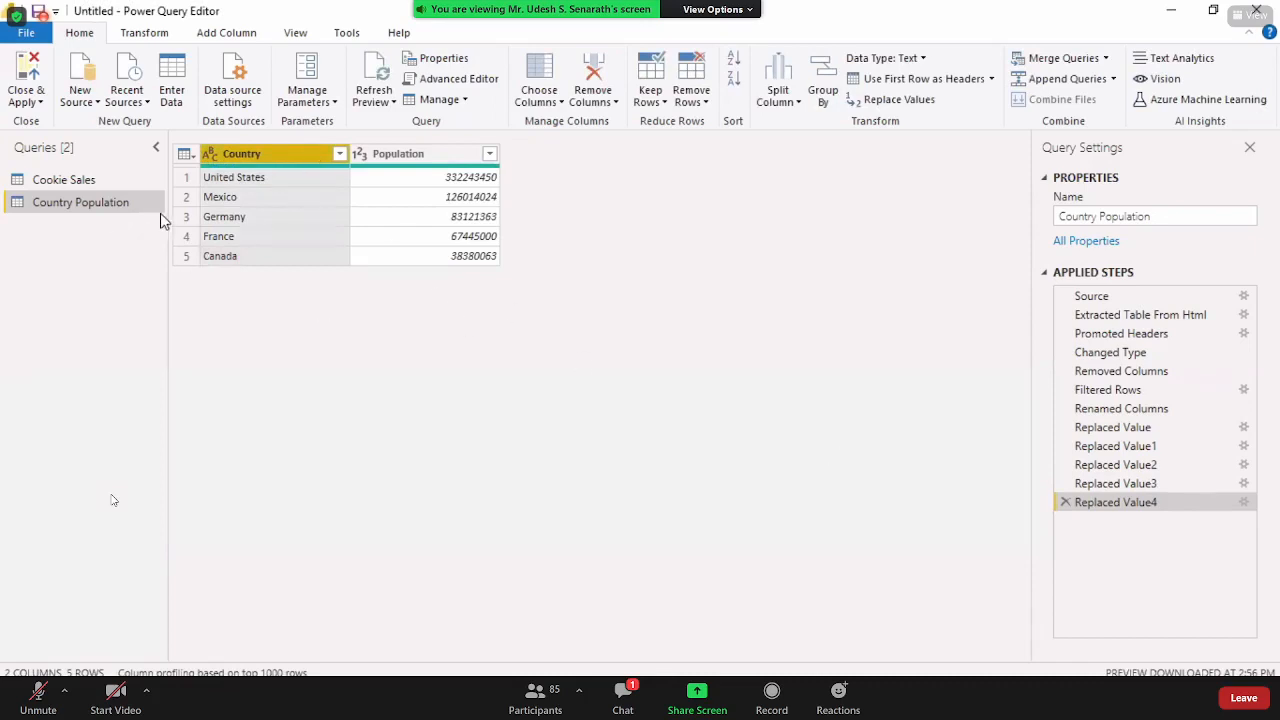
Compare the Cookie Sales and Country Population queries to identify the column they share, finishing on Cookie Sales
{"action": "left_click", "coordinate": [40, 180]}
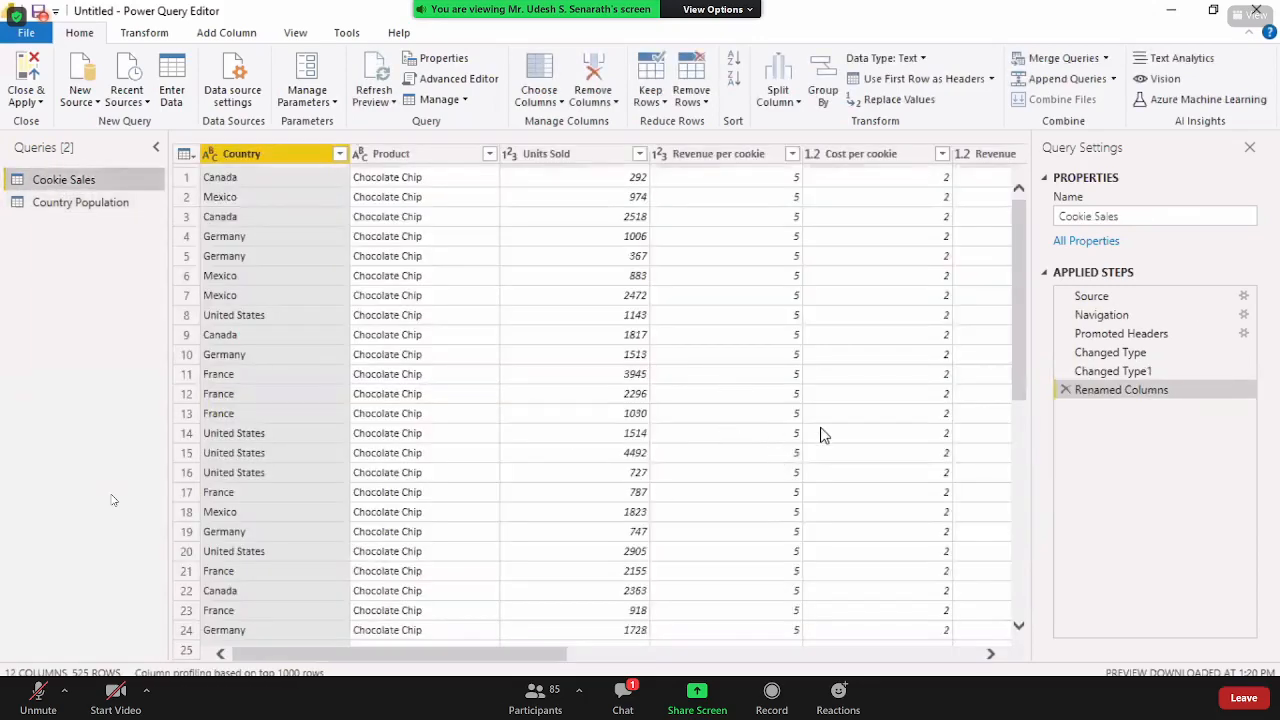
{"action": "left_click_drag", "start_coordinate": [1022, 343], "coordinate": [1035, 228]}
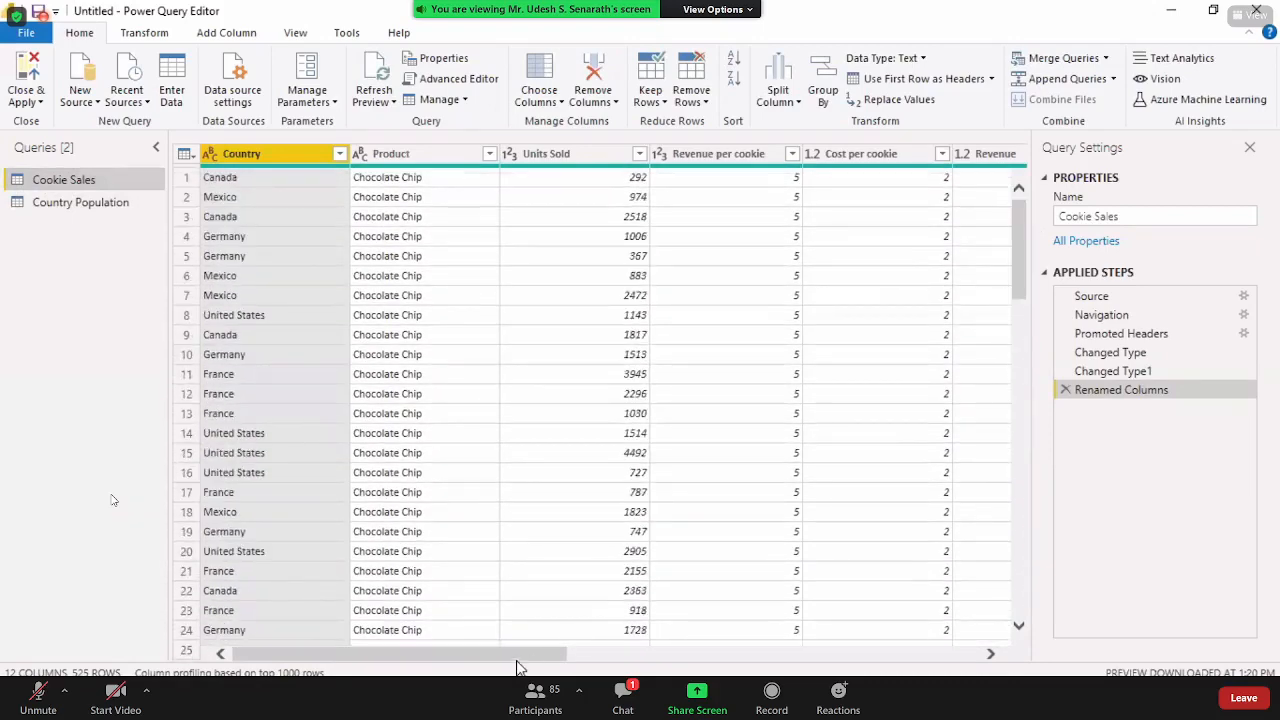
{"action": "left_click_drag", "start_coordinate": [522, 655], "coordinate": [337, 634]}
{"action": "left_click", "coordinate": [55, 204]}
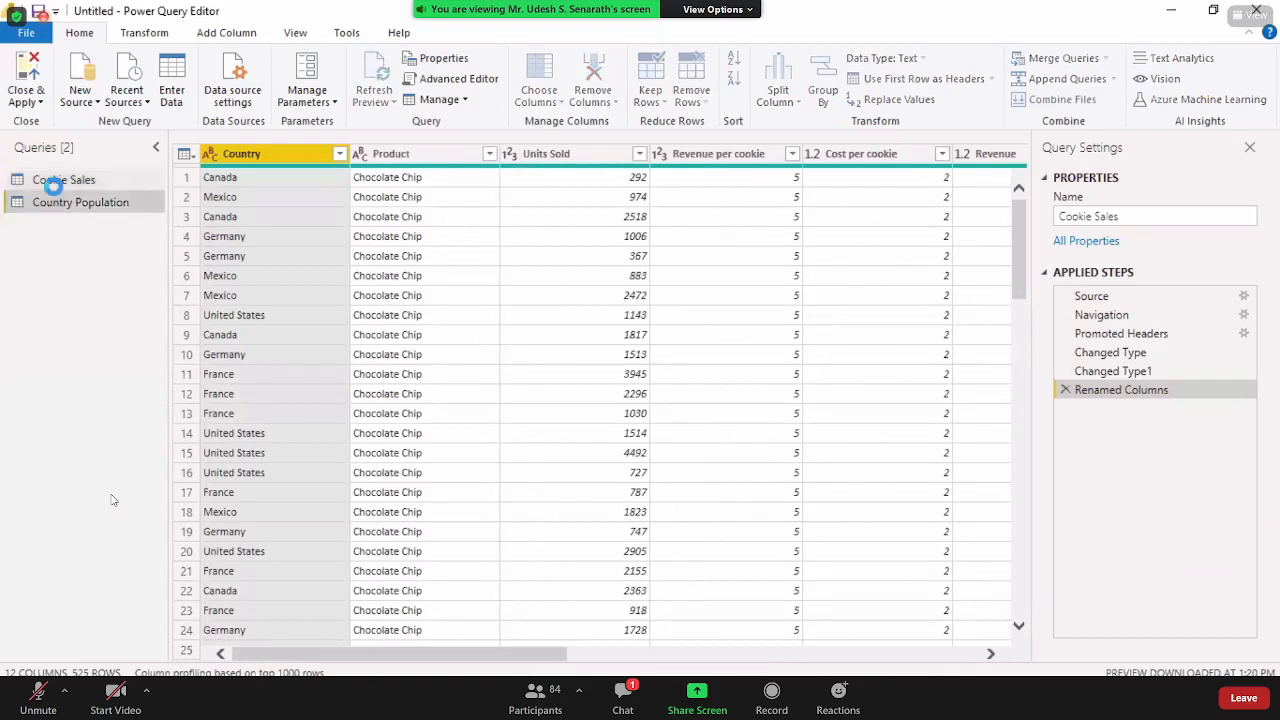
{"action": "left_click", "coordinate": [49, 184]}
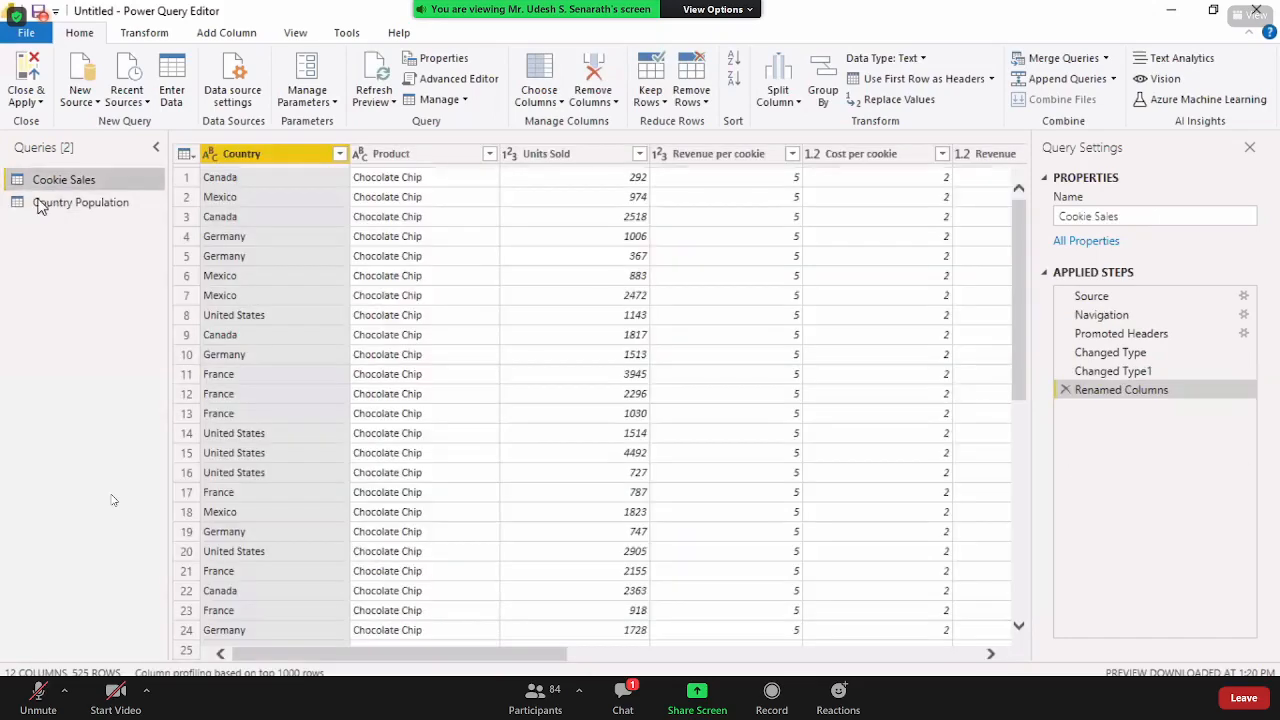
{"action": "left_click", "coordinate": [40, 204]}
{"action": "left_click", "coordinate": [45, 182]}
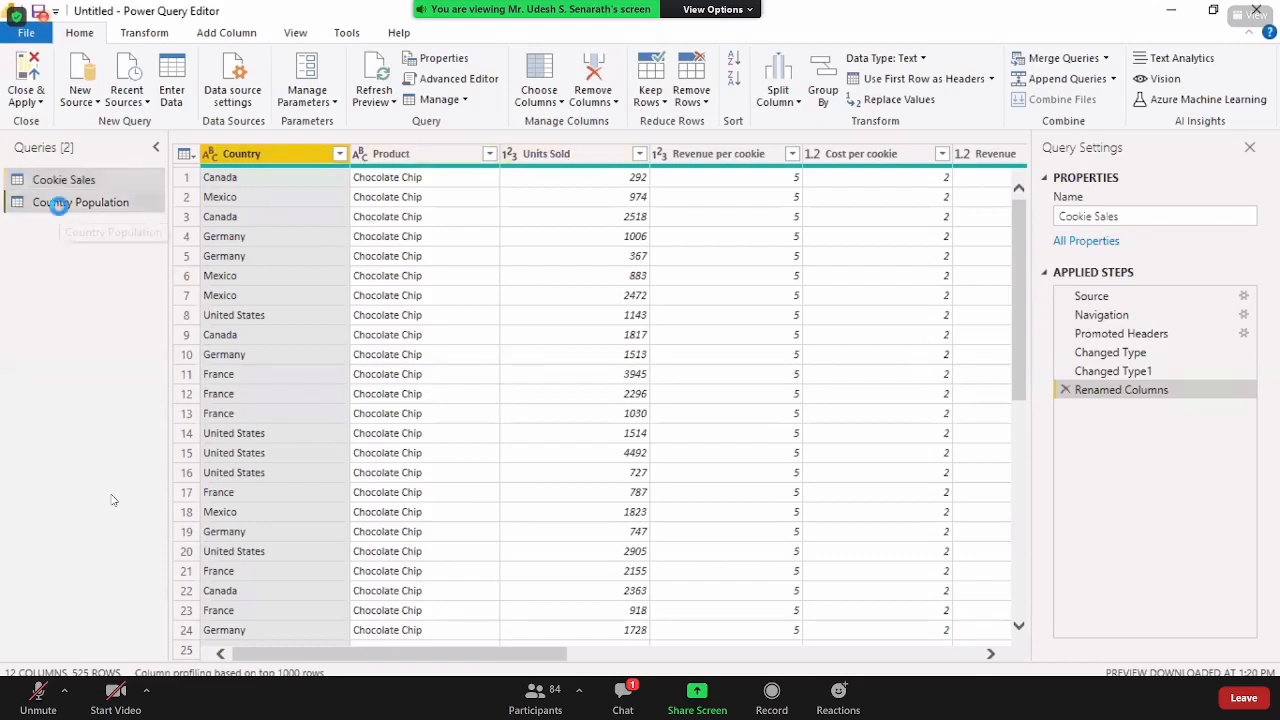
{"action": "left_click", "coordinate": [58, 203]}
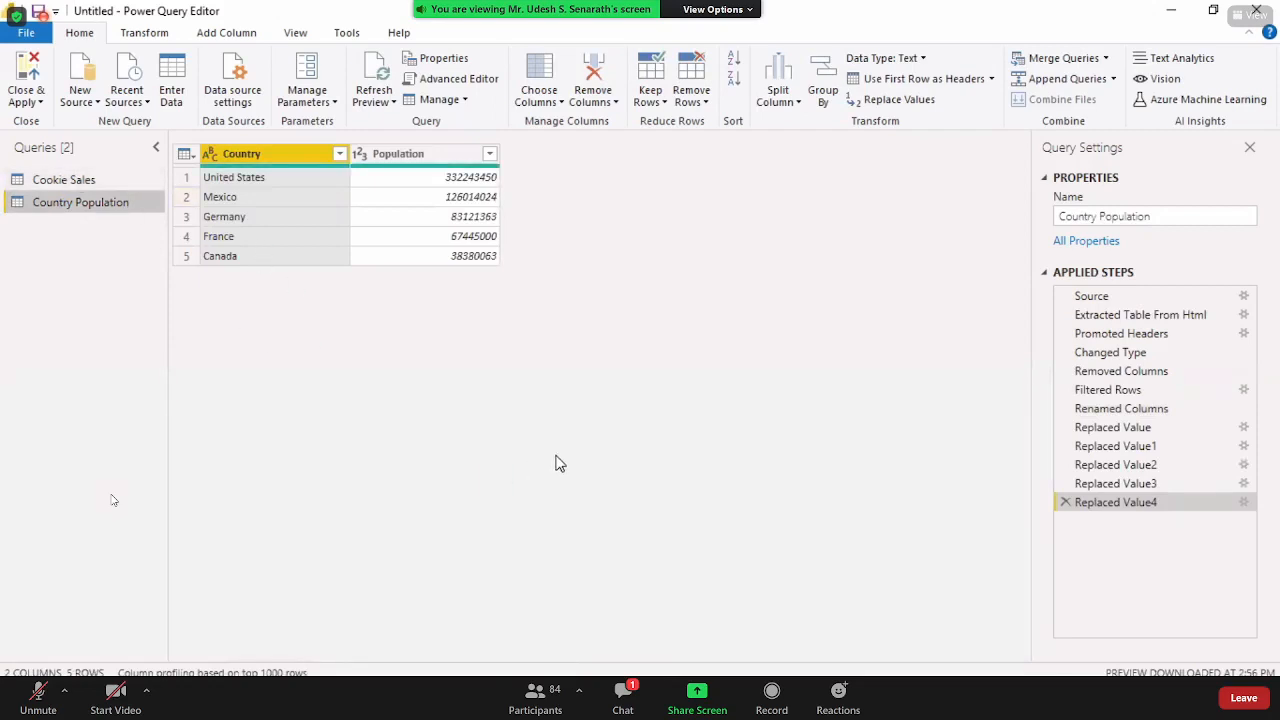
{"action": "left_click", "coordinate": [138, 181]}
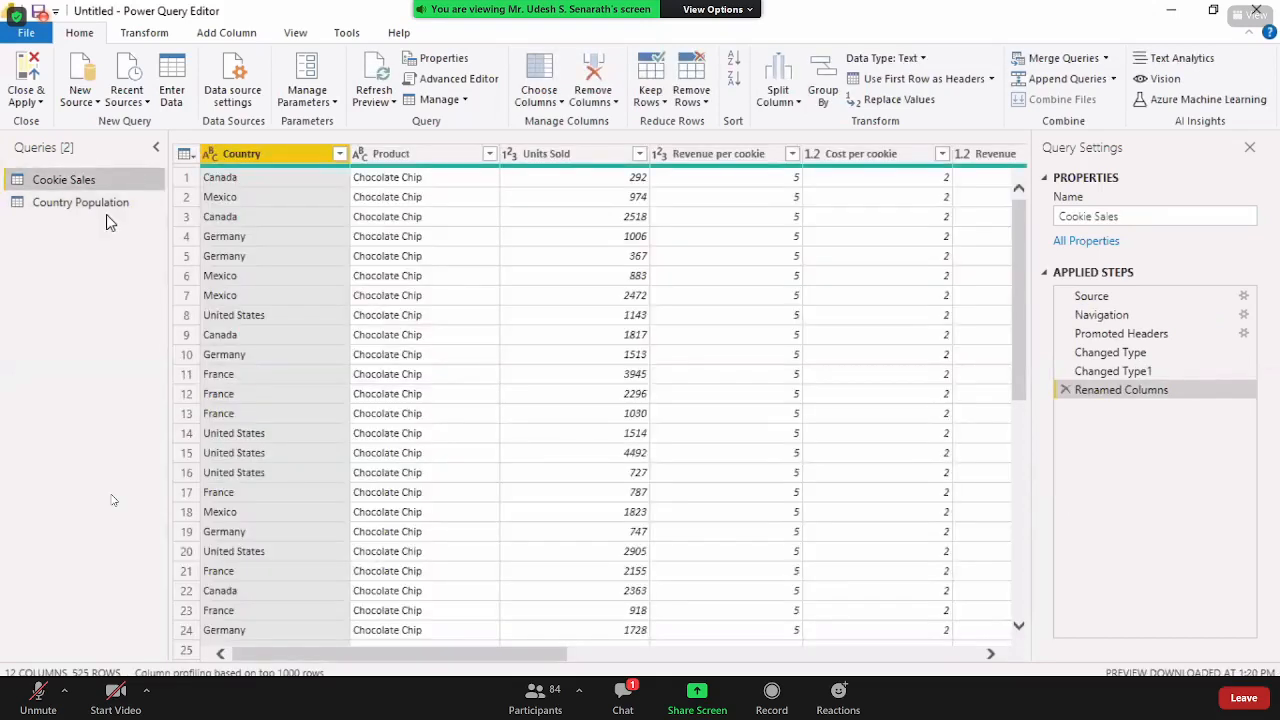
{"action": "left_click", "coordinate": [75, 204]}
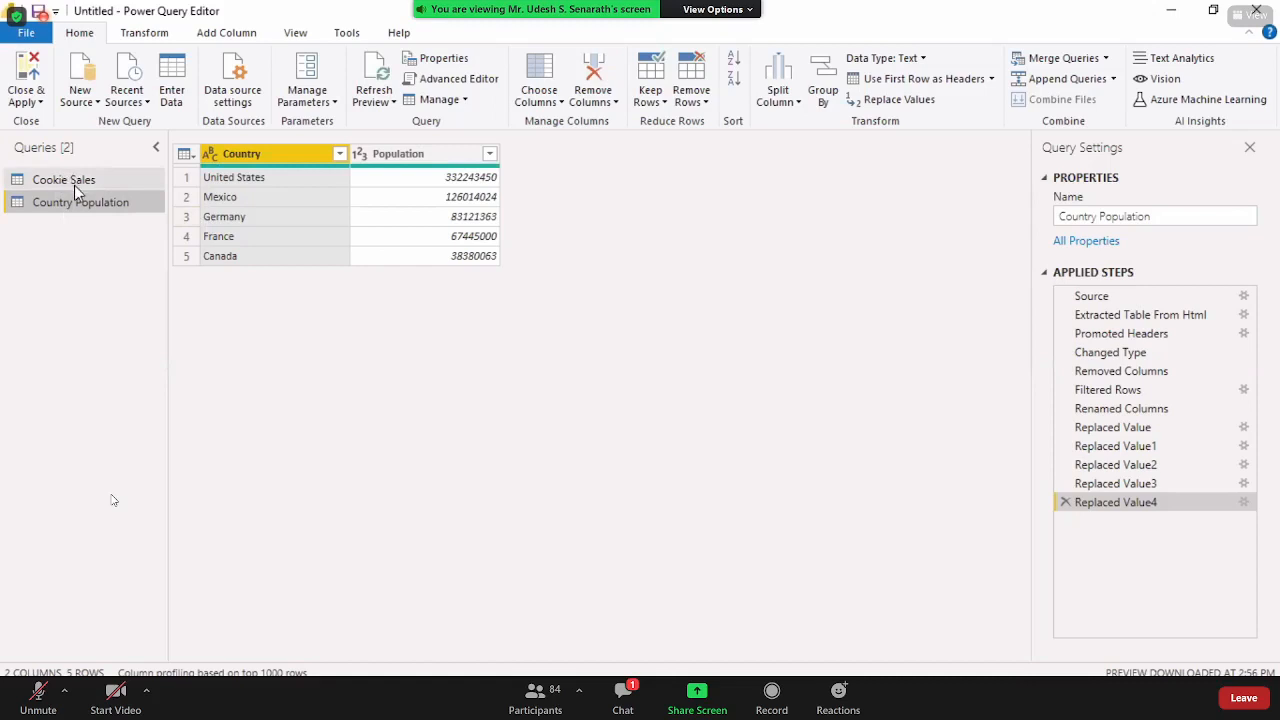
{"action": "left_click", "coordinate": [128, 182]}
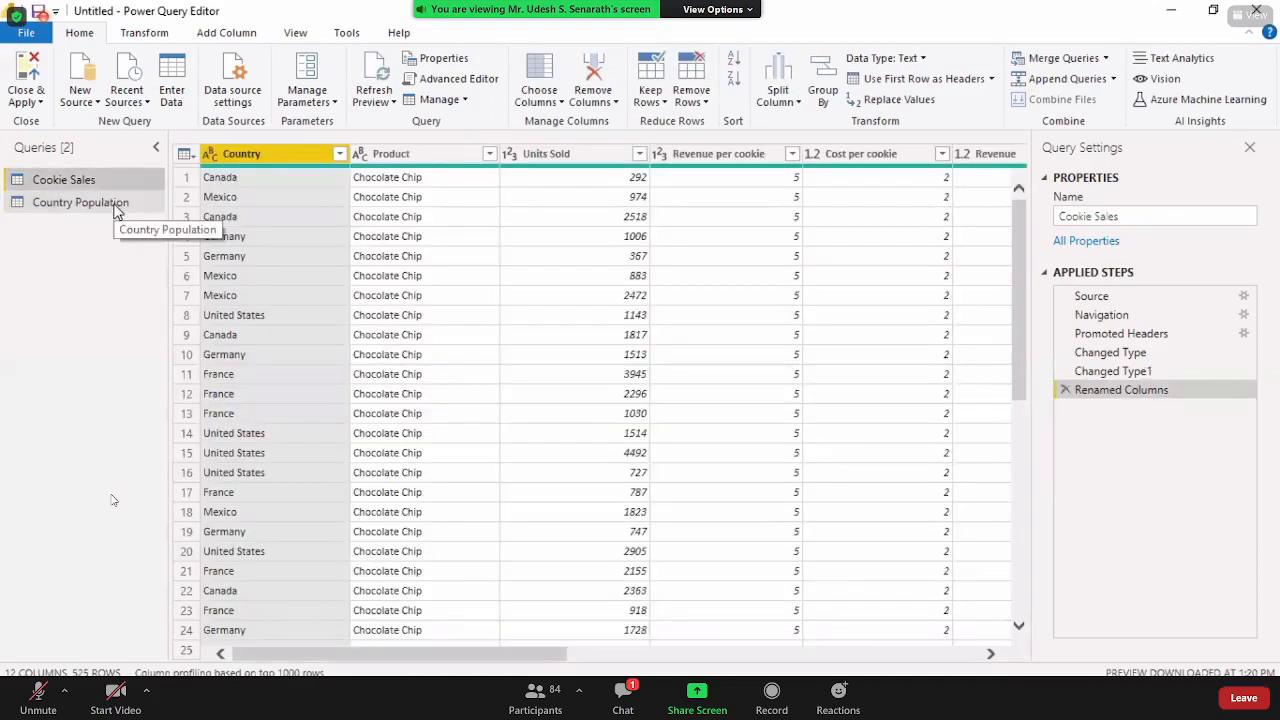
{"action": "left_click", "coordinate": [114, 203]}
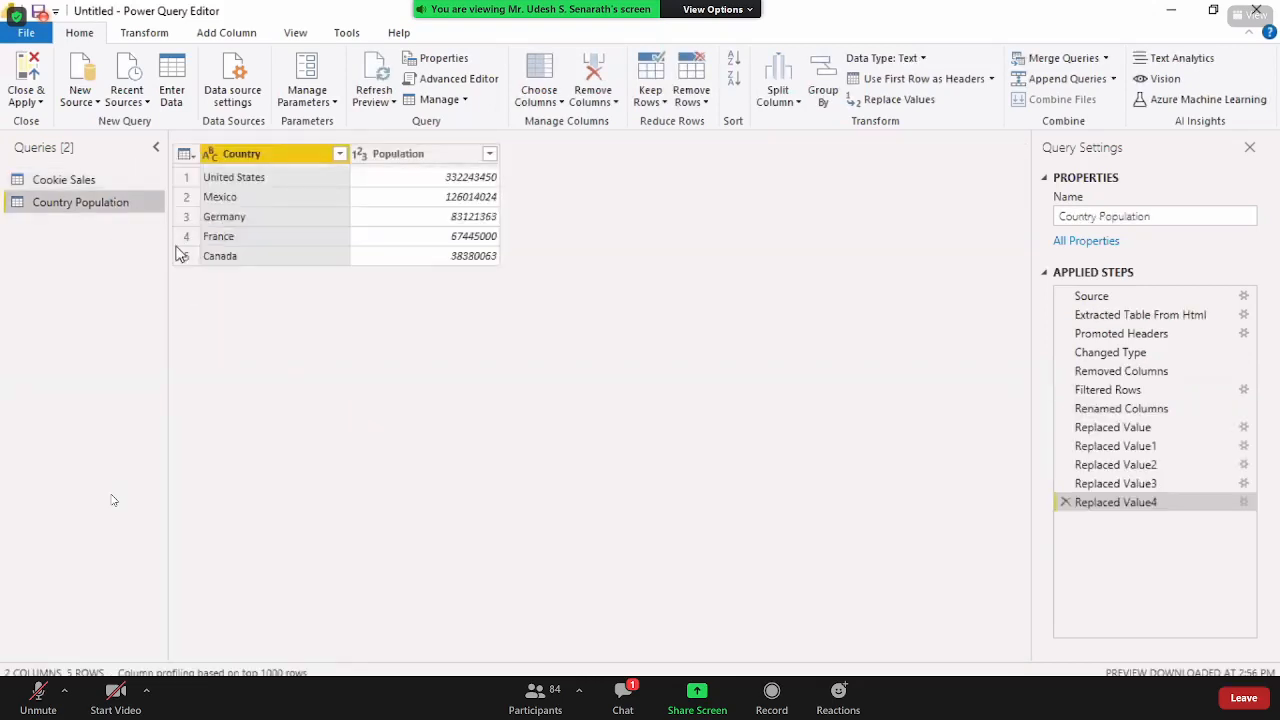
{"action": "left_click", "coordinate": [137, 182]}
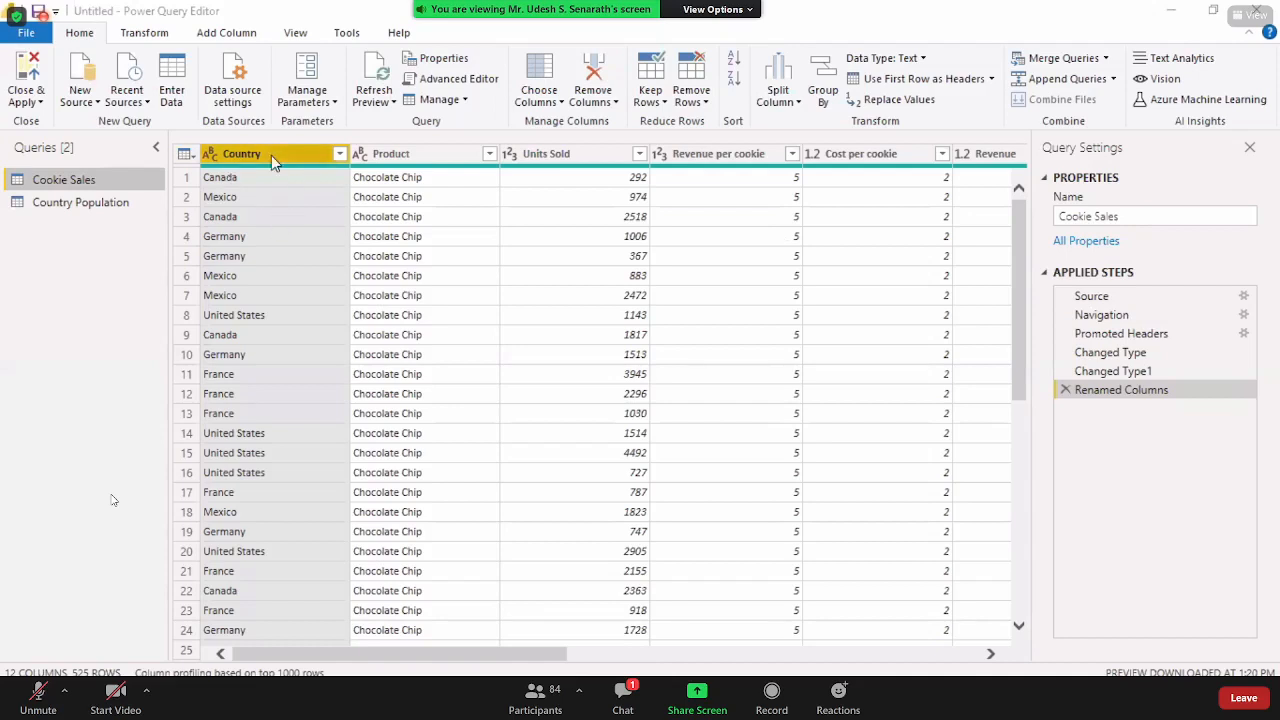
{"action": "left_click", "coordinate": [124, 203]}
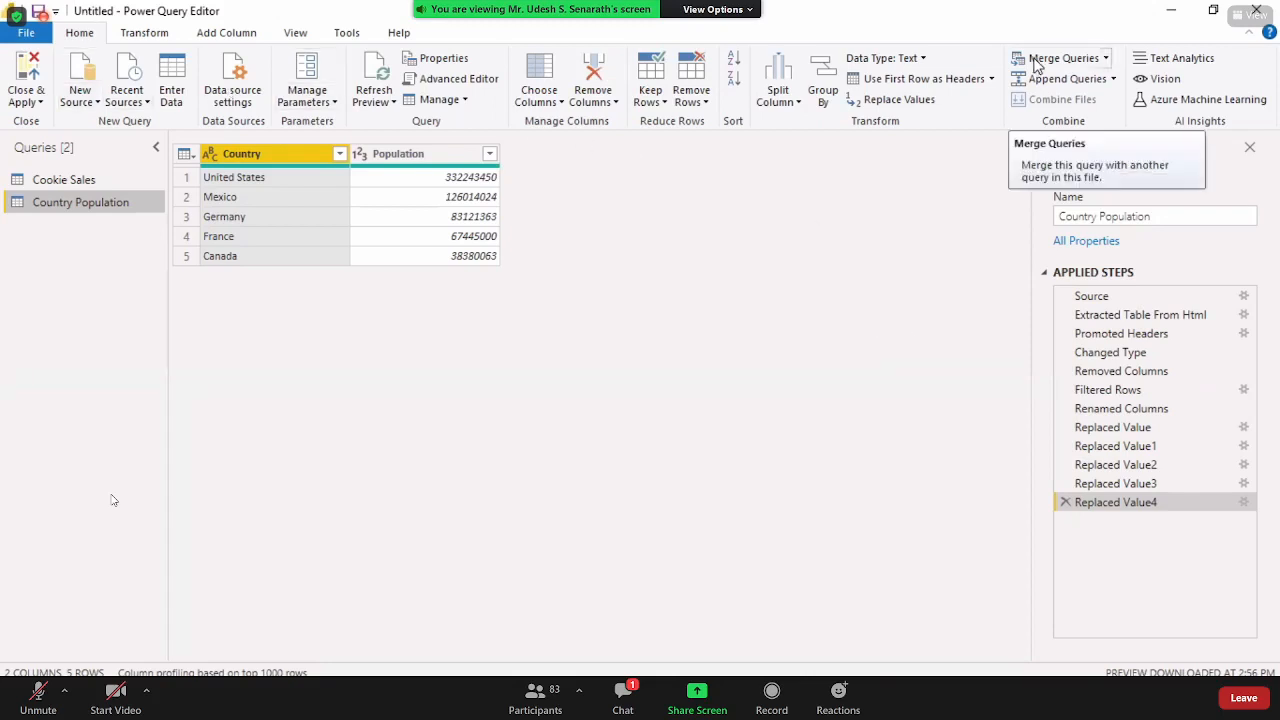
{"action": "left_click", "coordinate": [38, 186]}
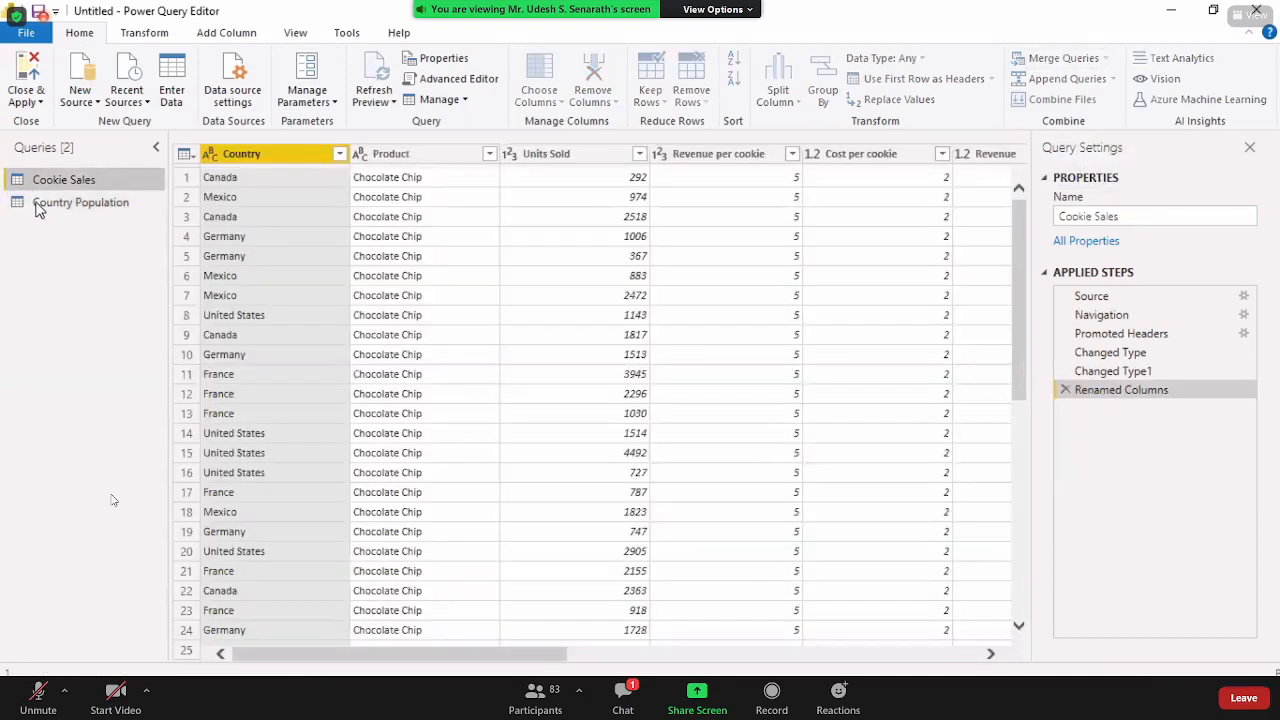
{"action": "left_click", "coordinate": [38, 210]}
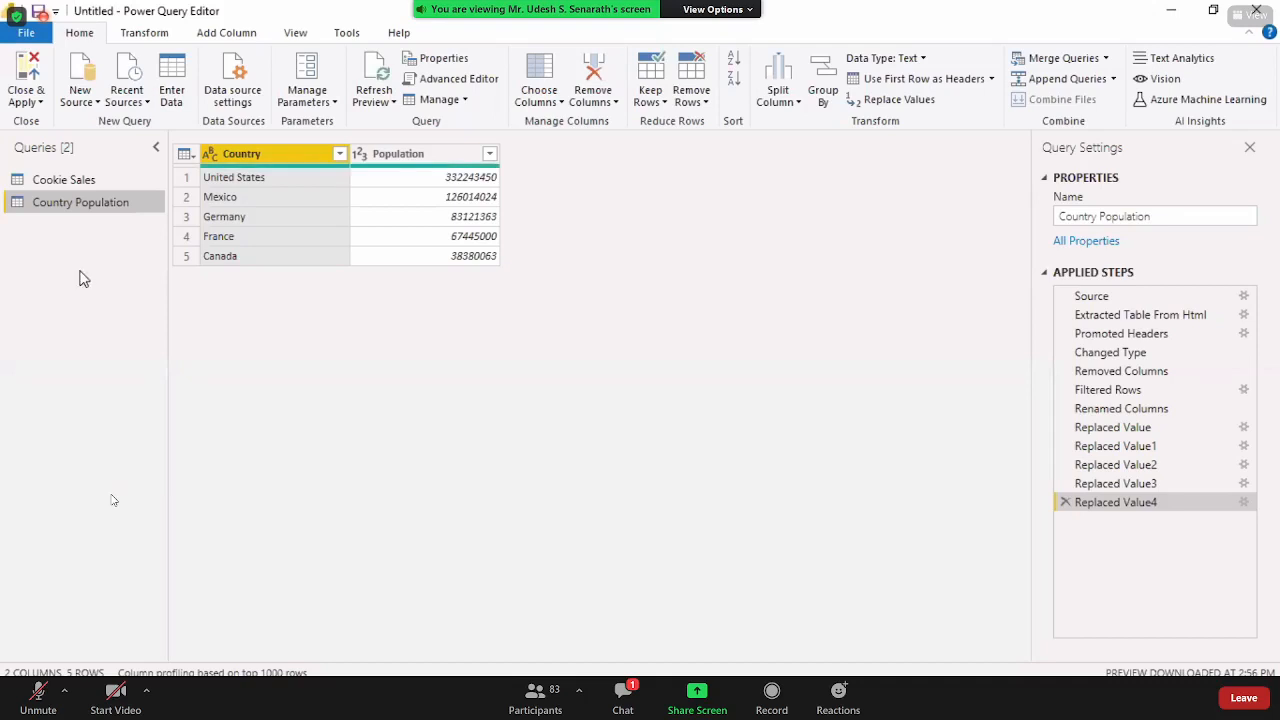
{"action": "left_click", "coordinate": [88, 179]}
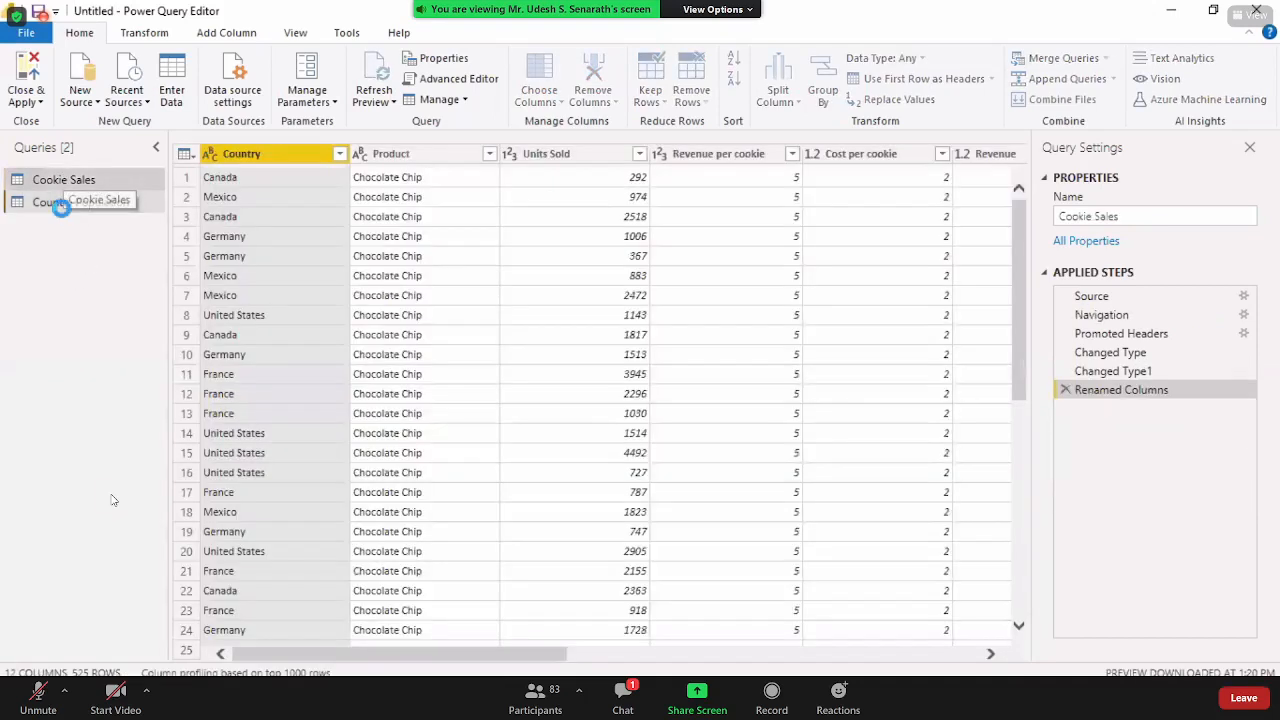
{"action": "left_click", "coordinate": [62, 204]}
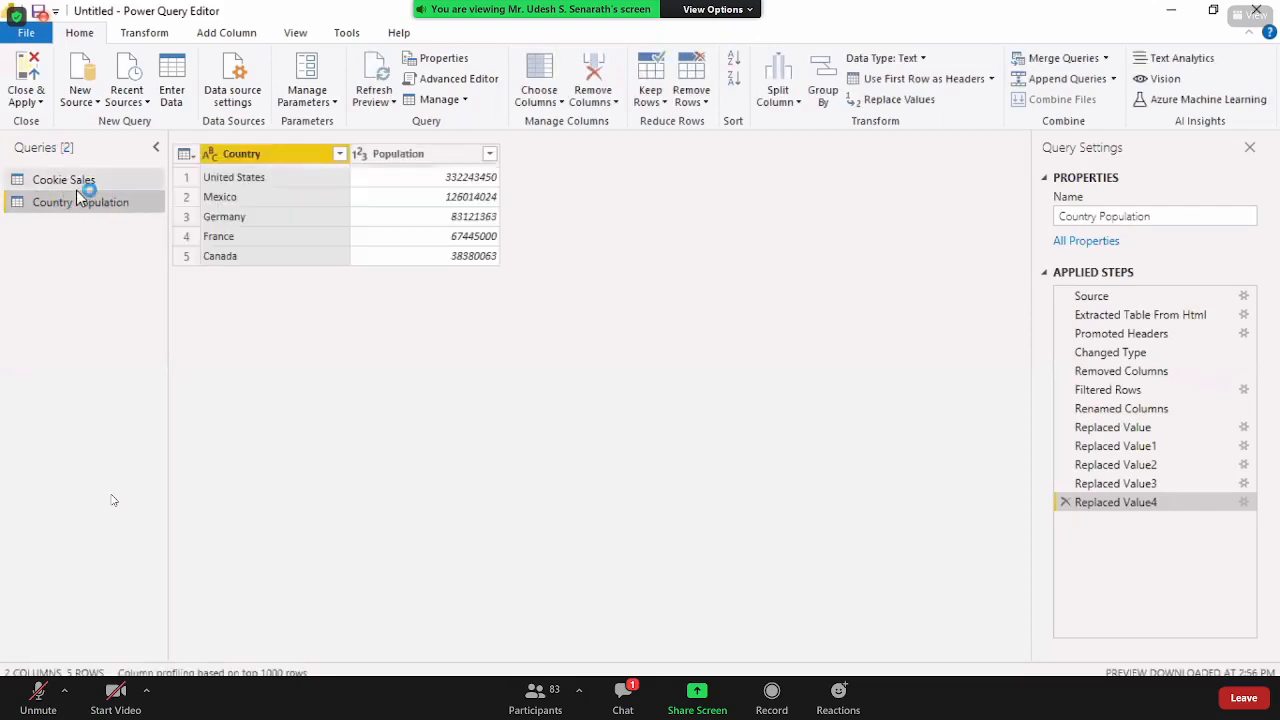
{"action": "left_click", "coordinate": [48, 184]}
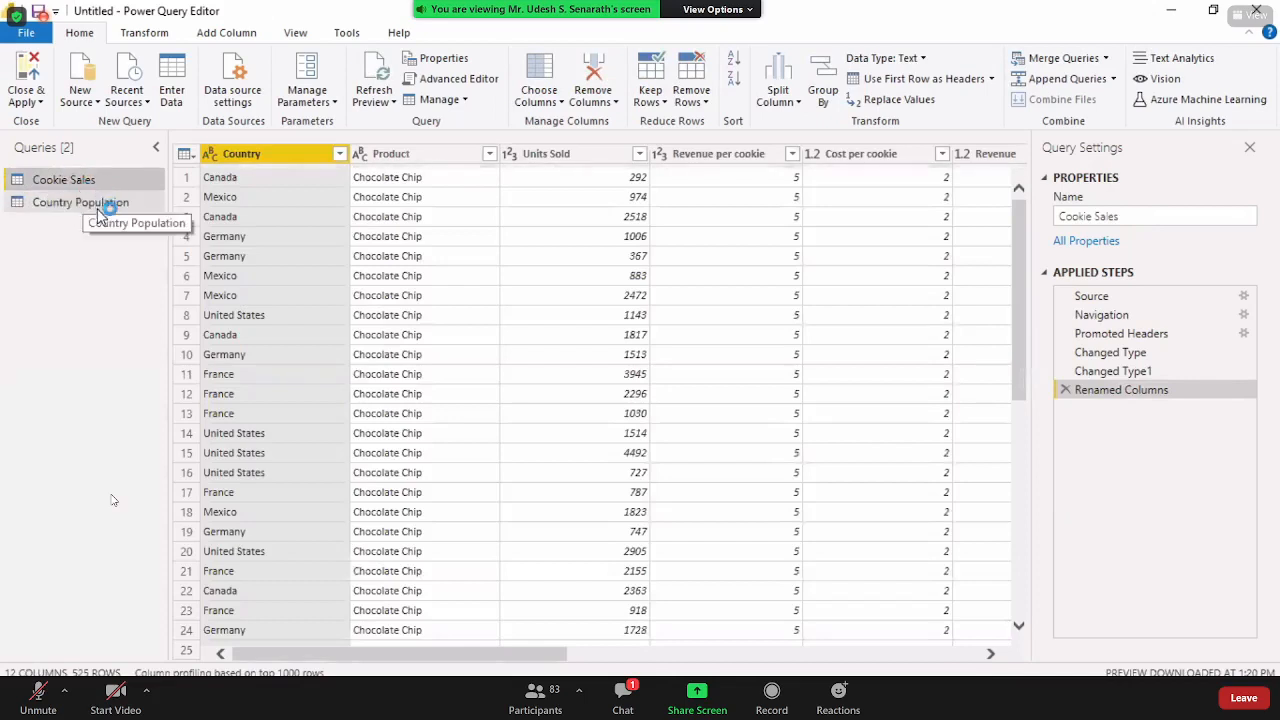
{"action": "left_click", "coordinate": [1043, 60]}
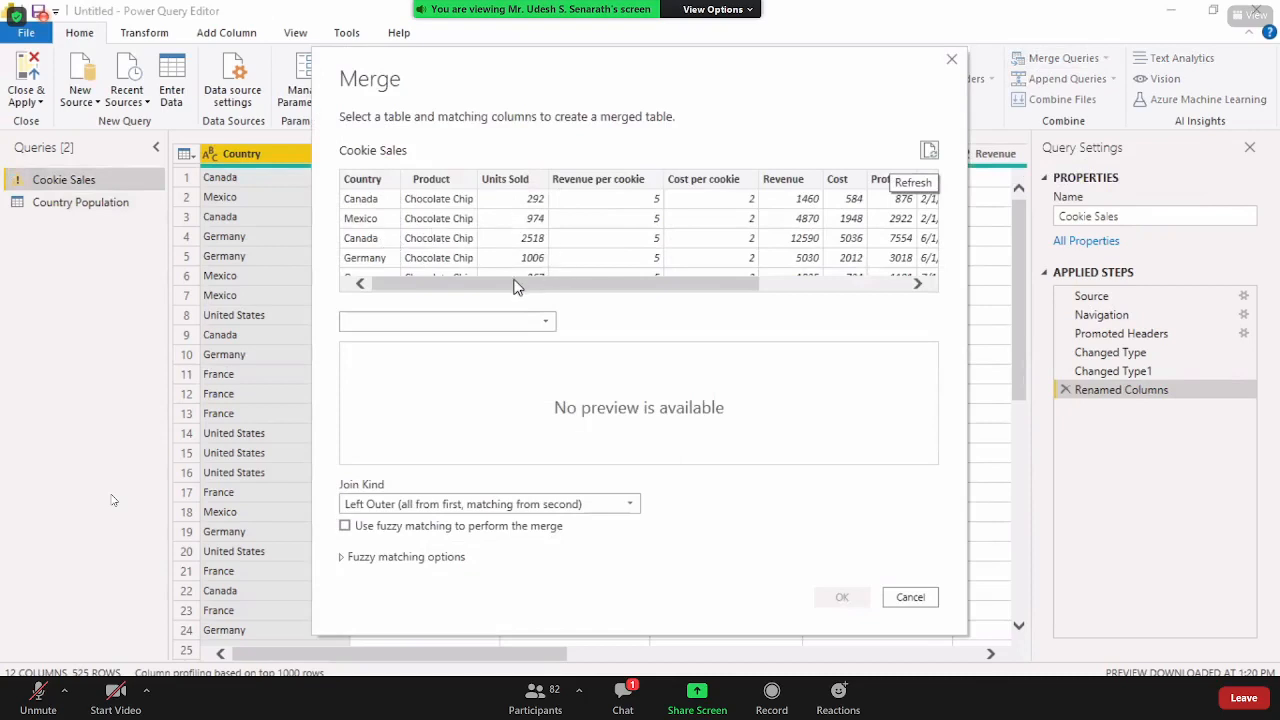
{"action": "left_click_drag", "start_coordinate": [542, 287], "coordinate": [372, 284]}
{"action": "left_click", "coordinate": [364, 183]}
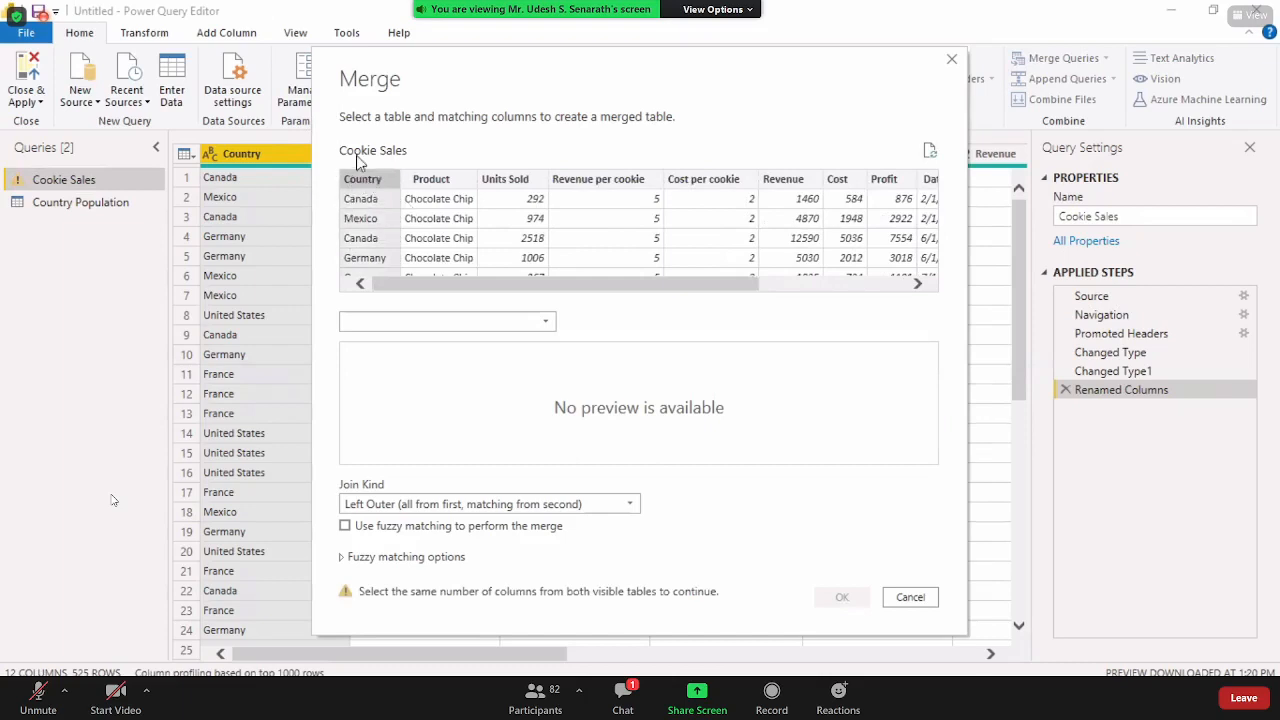
{"action": "left_click", "coordinate": [500, 323]}
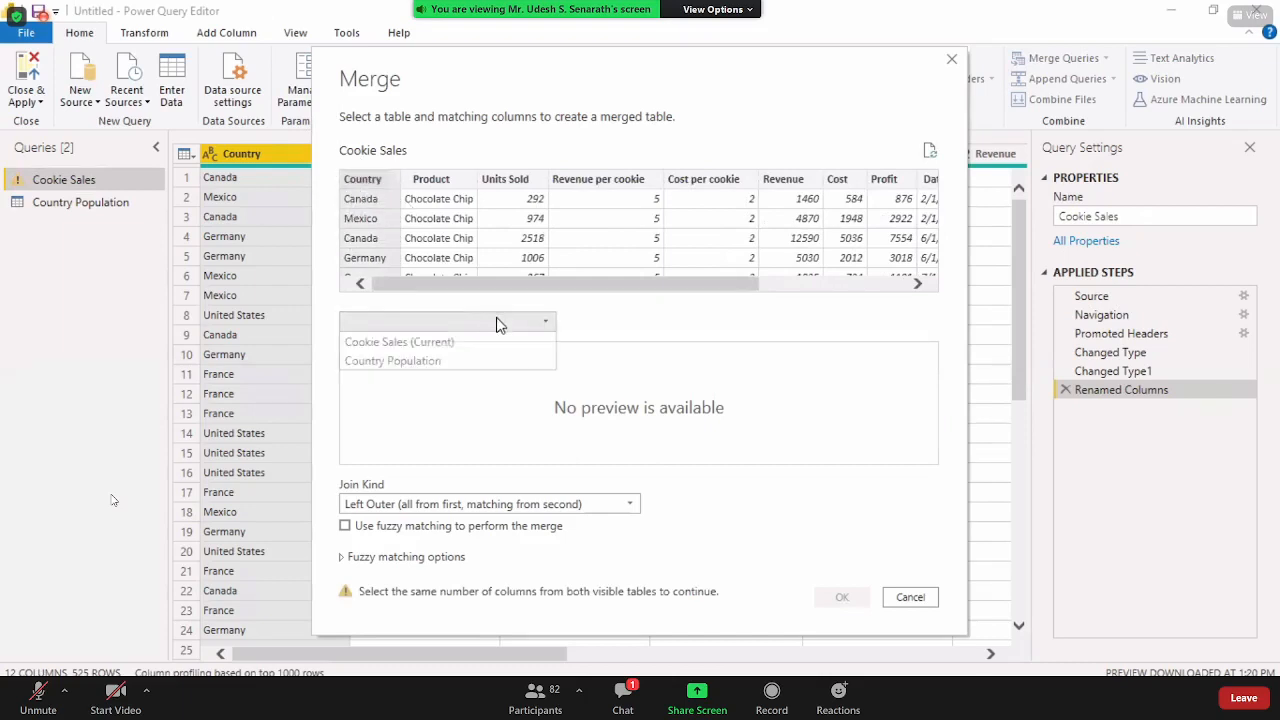
{"action": "left_click", "coordinate": [418, 364]}
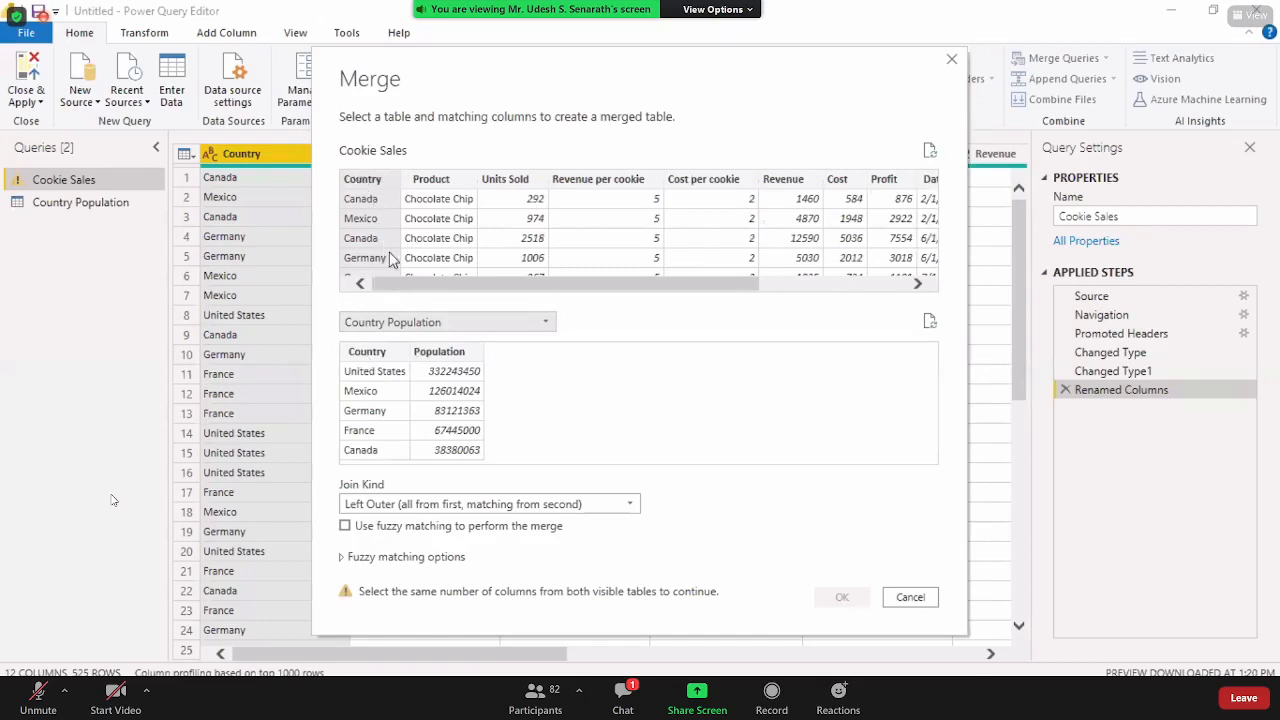
{"action": "left_click", "coordinate": [370, 357]}
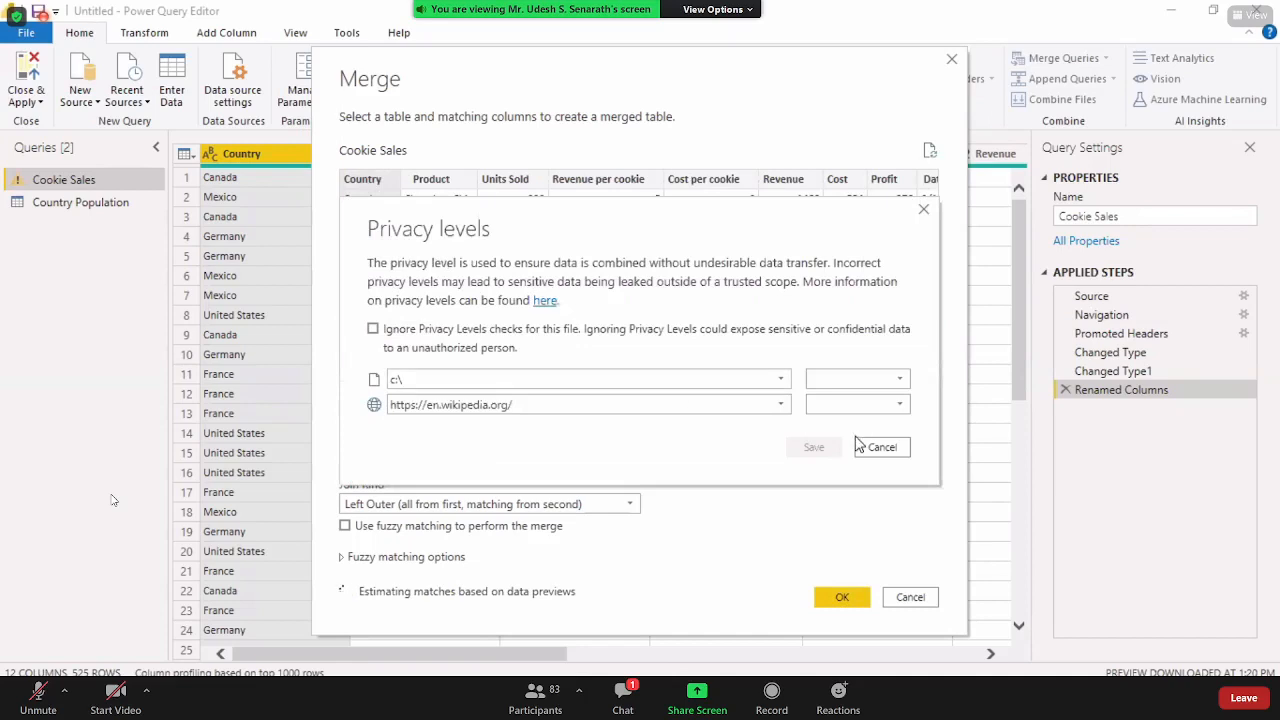
{"action": "left_click", "coordinate": [874, 449]}
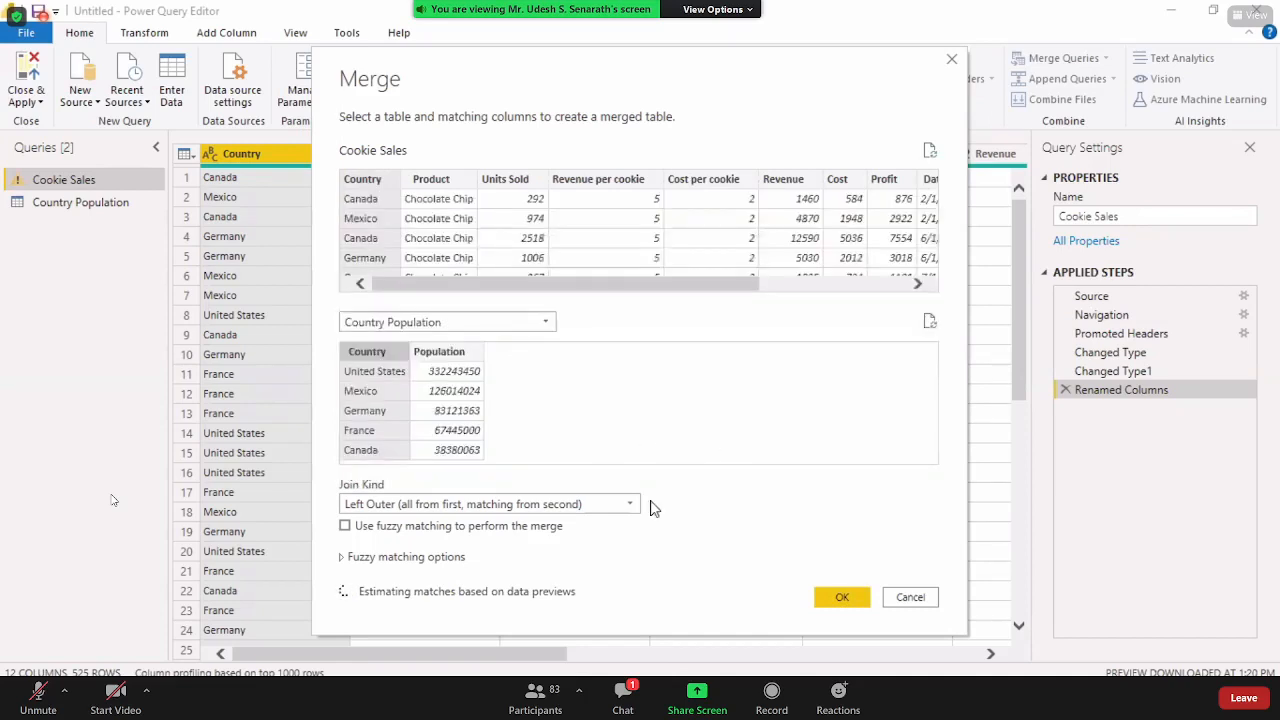
{"action": "left_click", "coordinate": [448, 352]}
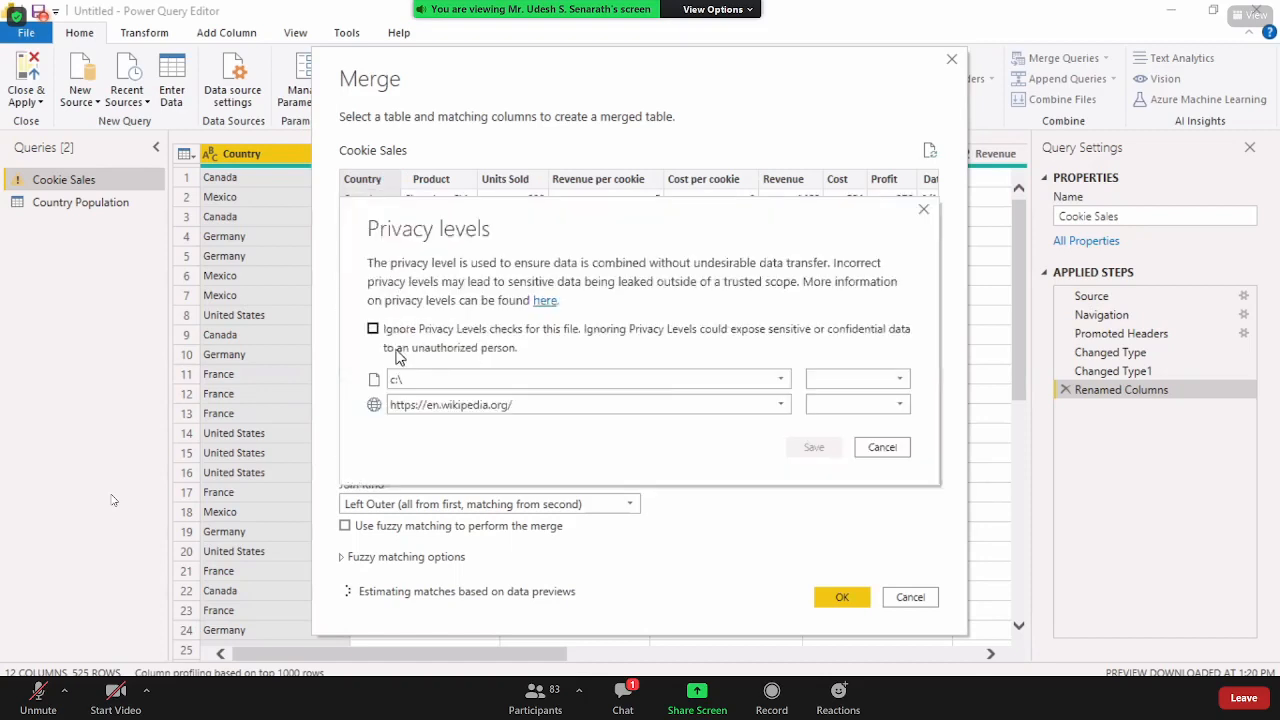
{"action": "left_click", "coordinate": [886, 447]}
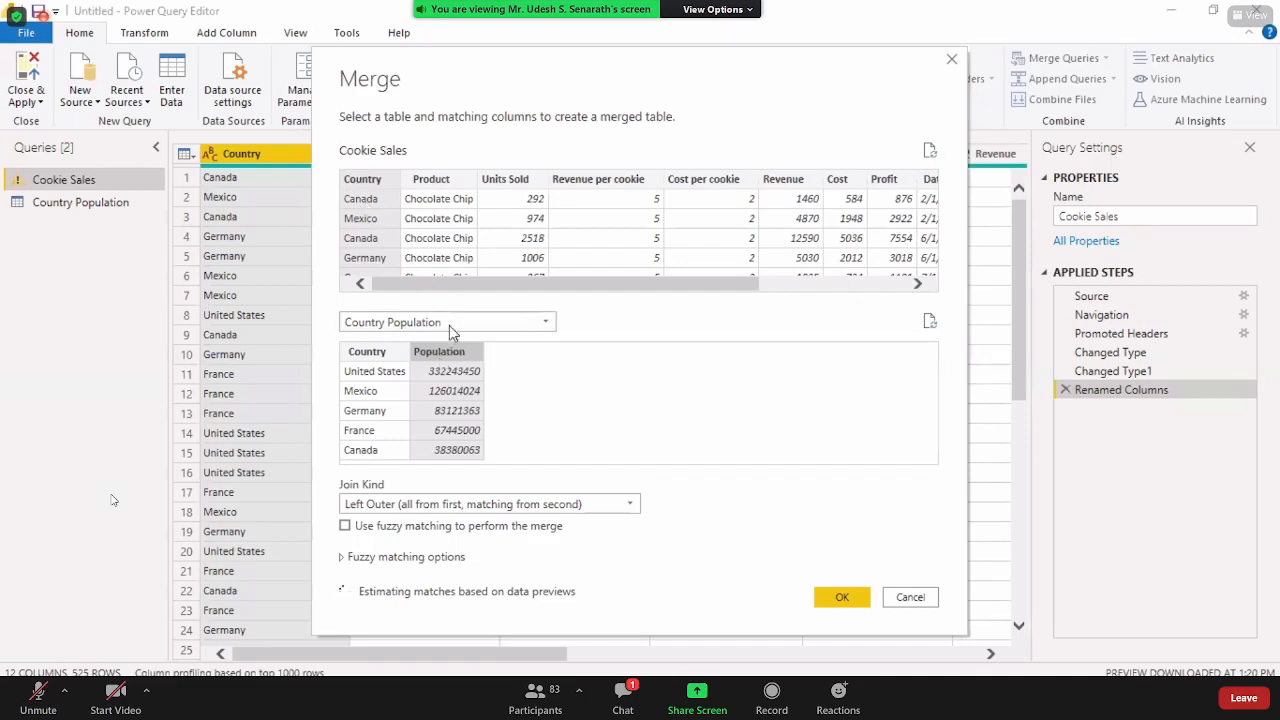
{"action": "left_click", "coordinate": [904, 596]}
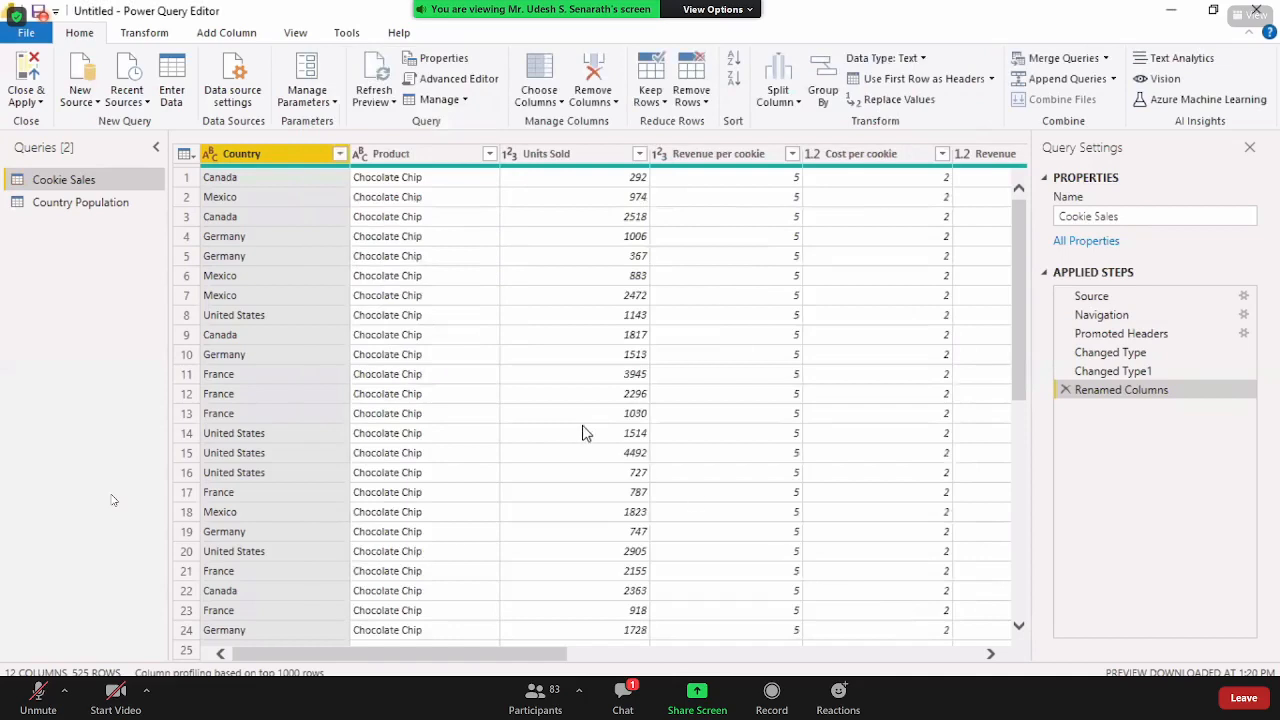
Merge Cookie Sales with Country Population on the Country column using a Left Outer join, ignoring privacy level checks for this file
{"action": "left_click", "coordinate": [120, 202]}
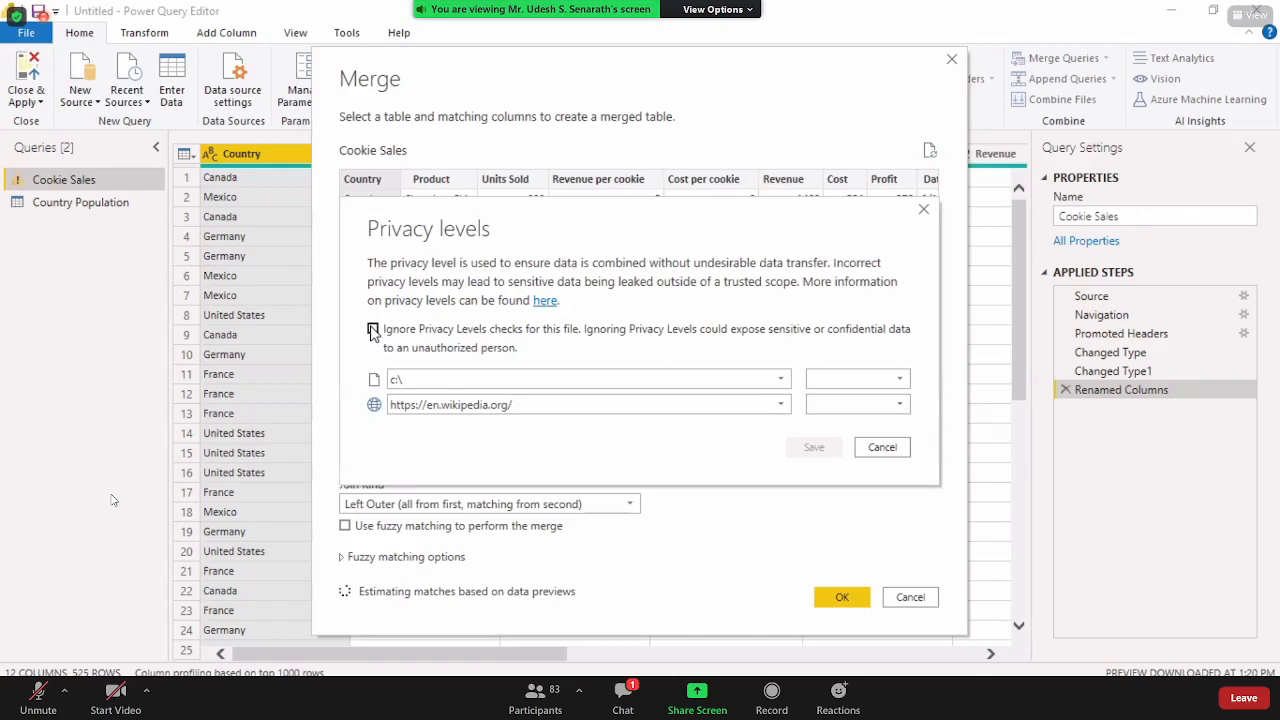
{"action": "left_click", "coordinate": [372, 332]}
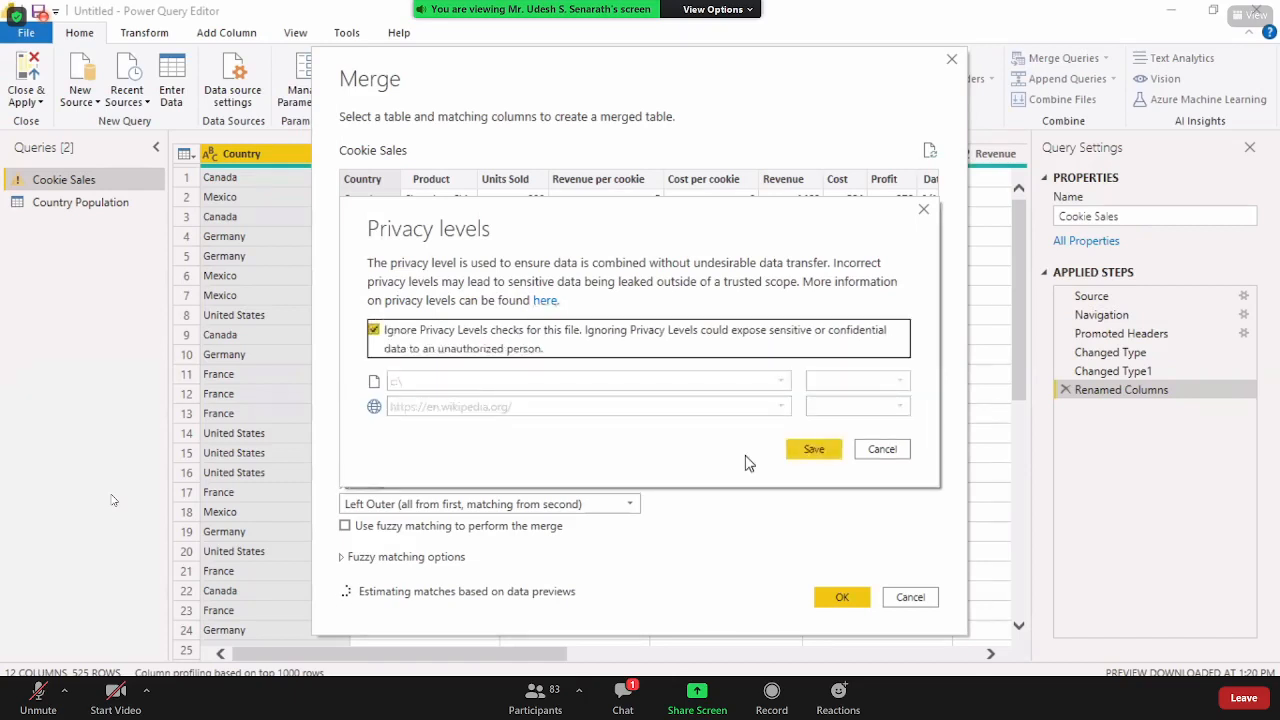
{"action": "left_click", "coordinate": [812, 449]}
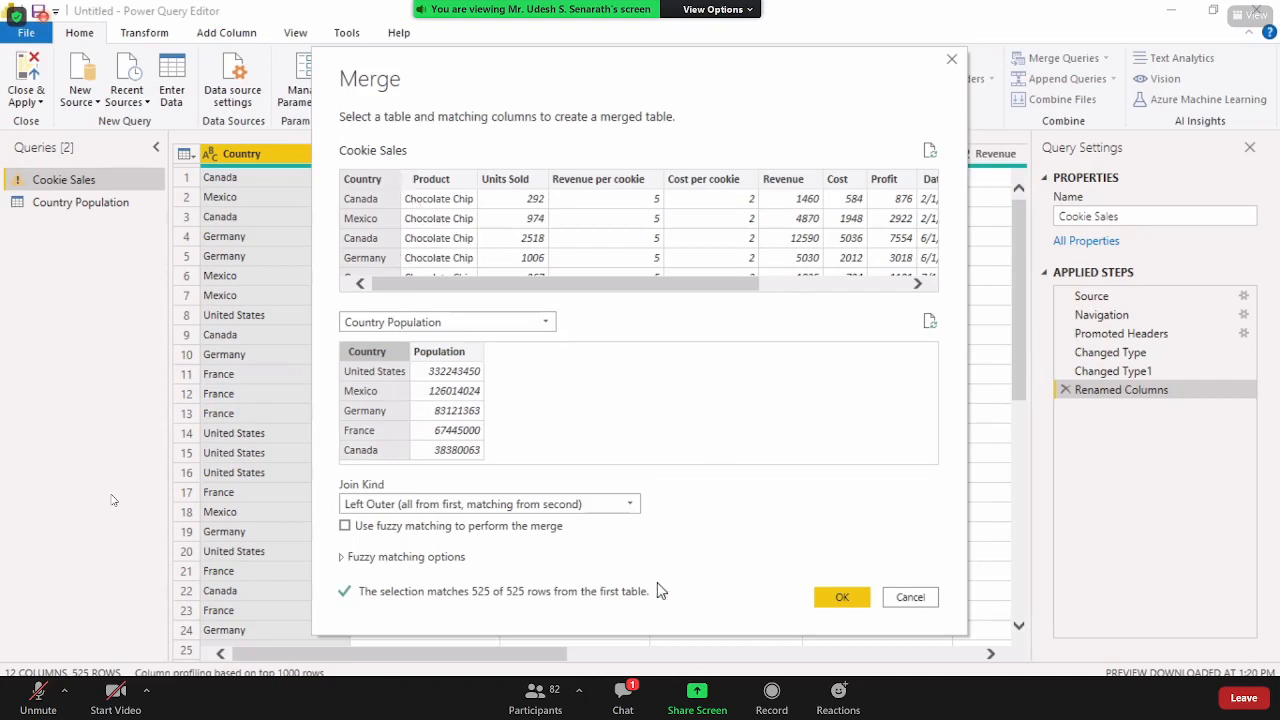
{"action": "left_click", "coordinate": [838, 598]}
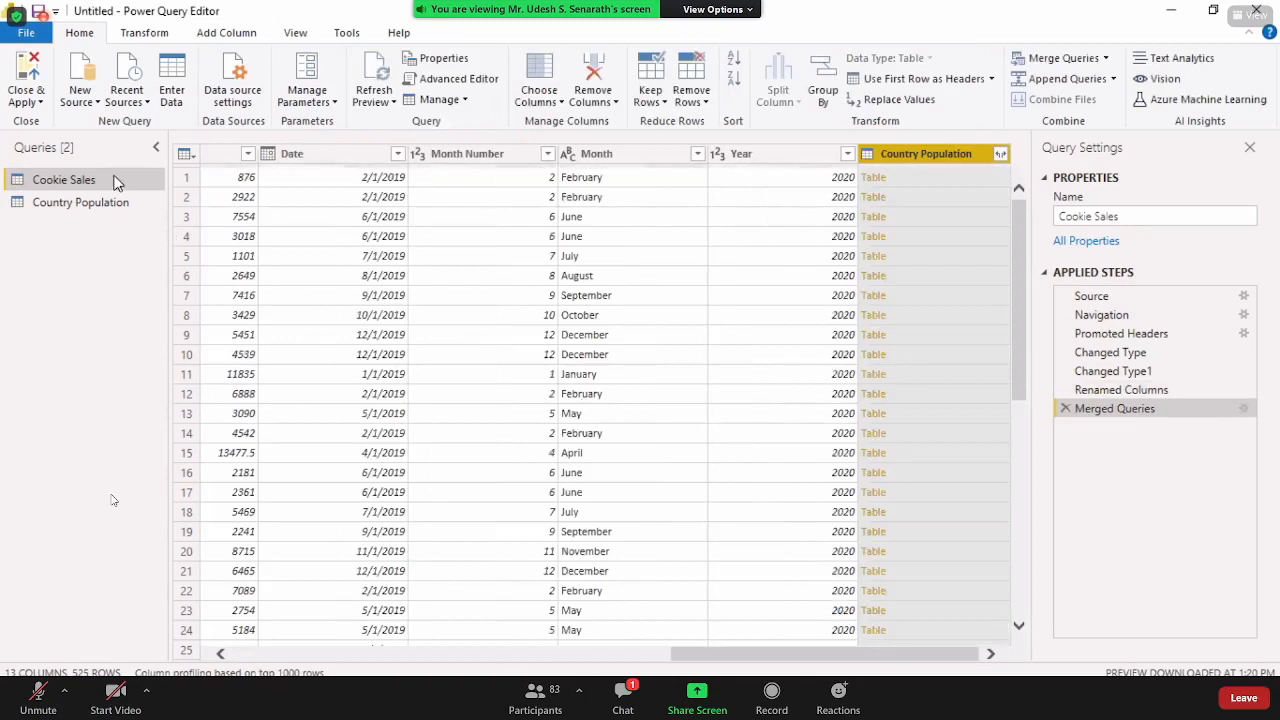
Expand the merged Country Population column in Cookie Sales to include only Population, keeping the original column name as prefix
{"action": "left_click", "coordinate": [90, 202]}
{"action": "left_click", "coordinate": [100, 182]}
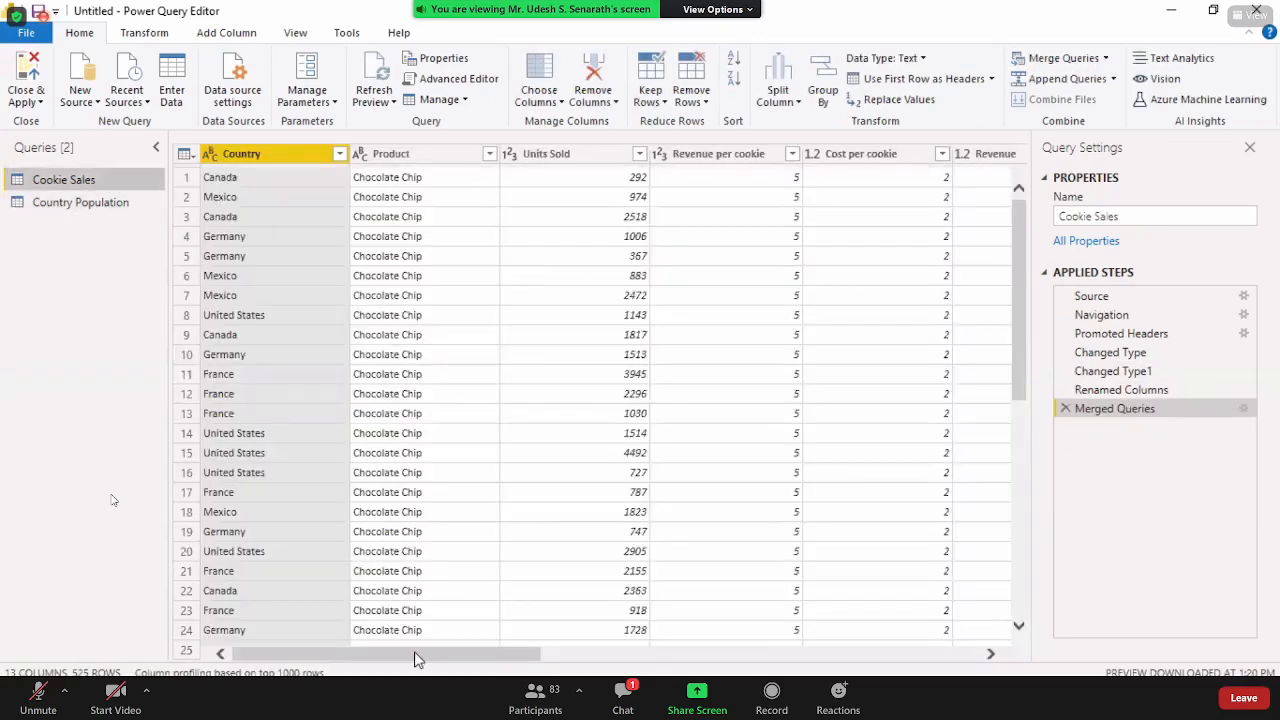
{"action": "left_click_drag", "start_coordinate": [418, 660], "coordinate": [966, 602]}
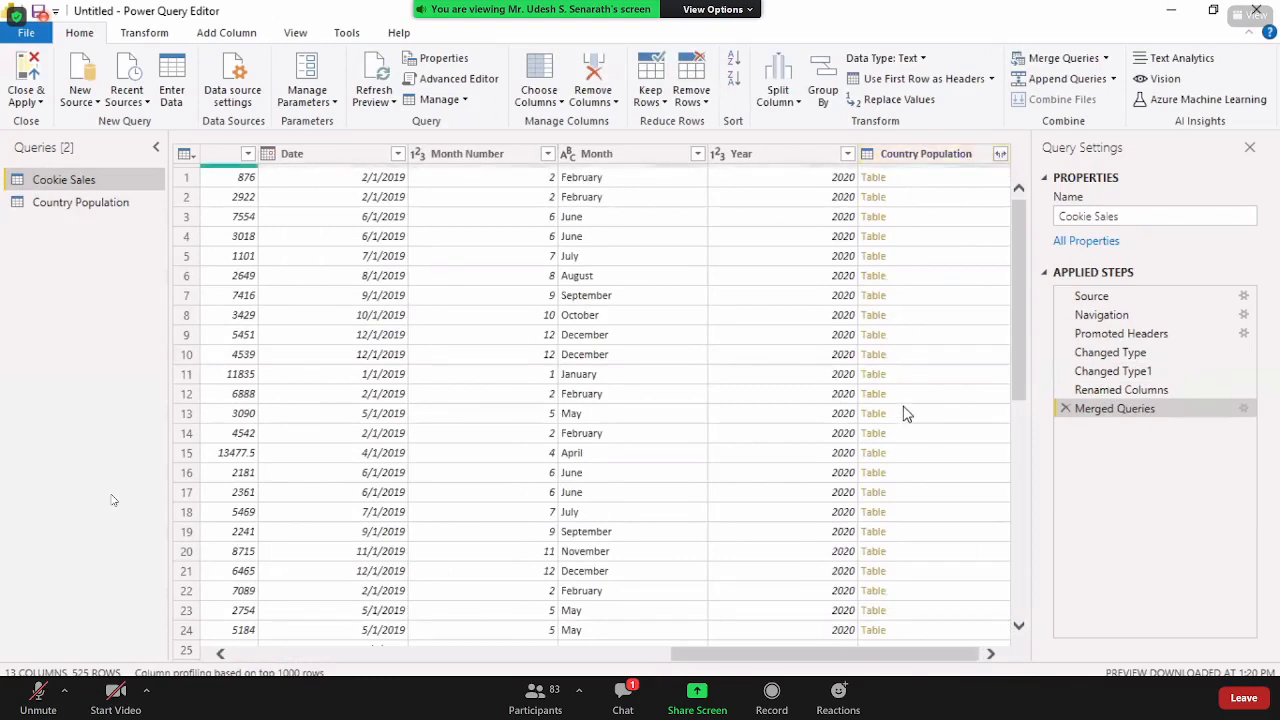
{"action": "left_click", "coordinate": [927, 153]}
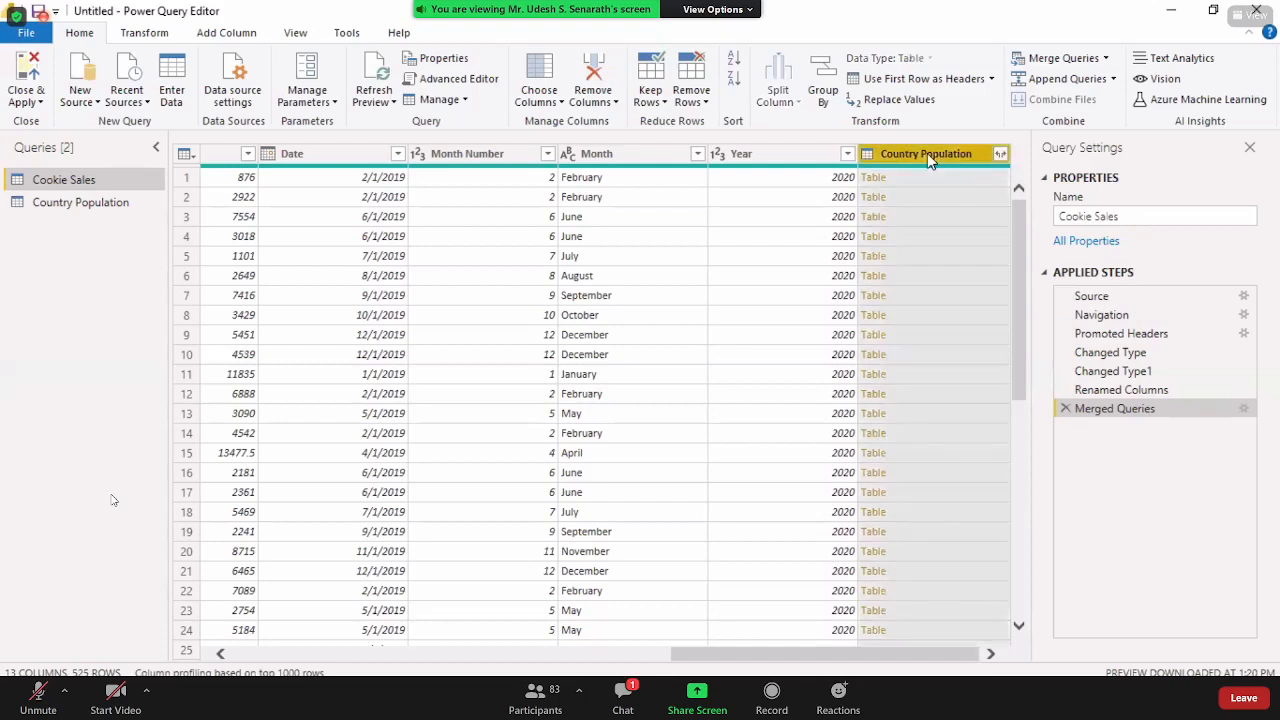
{"action": "left_click", "coordinate": [1000, 155]}
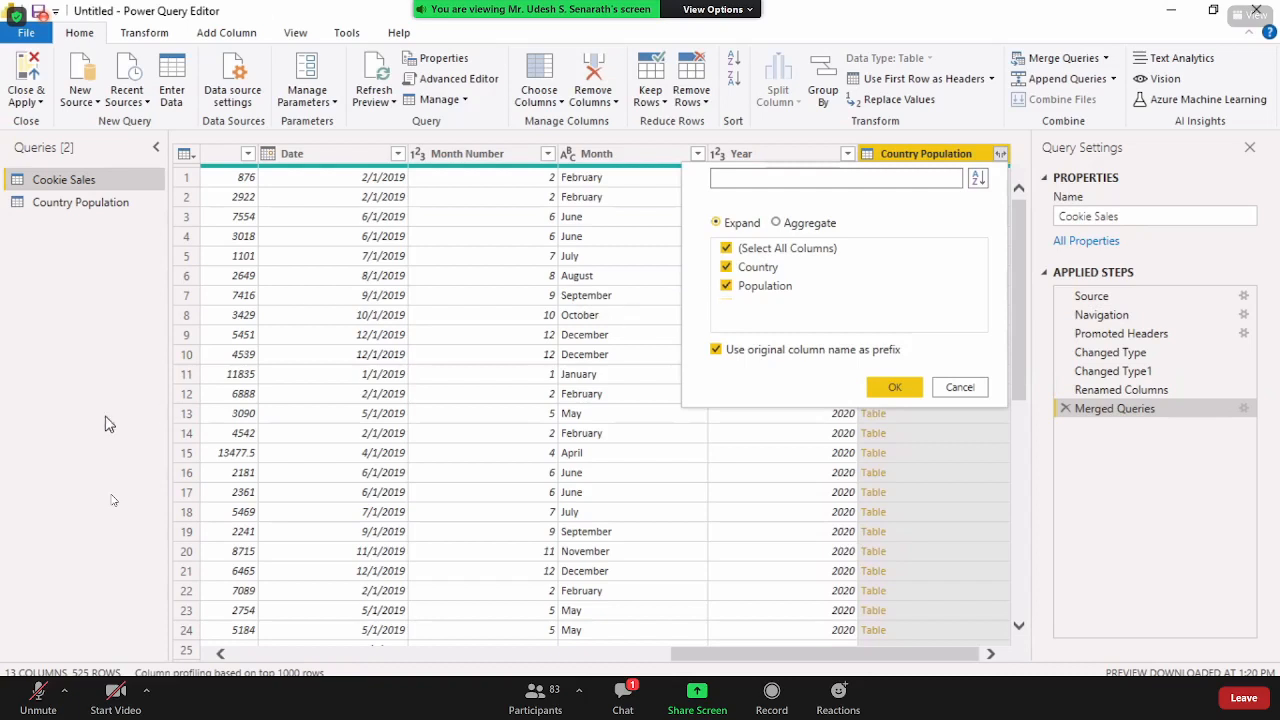
{"action": "left_click", "coordinate": [727, 248]}
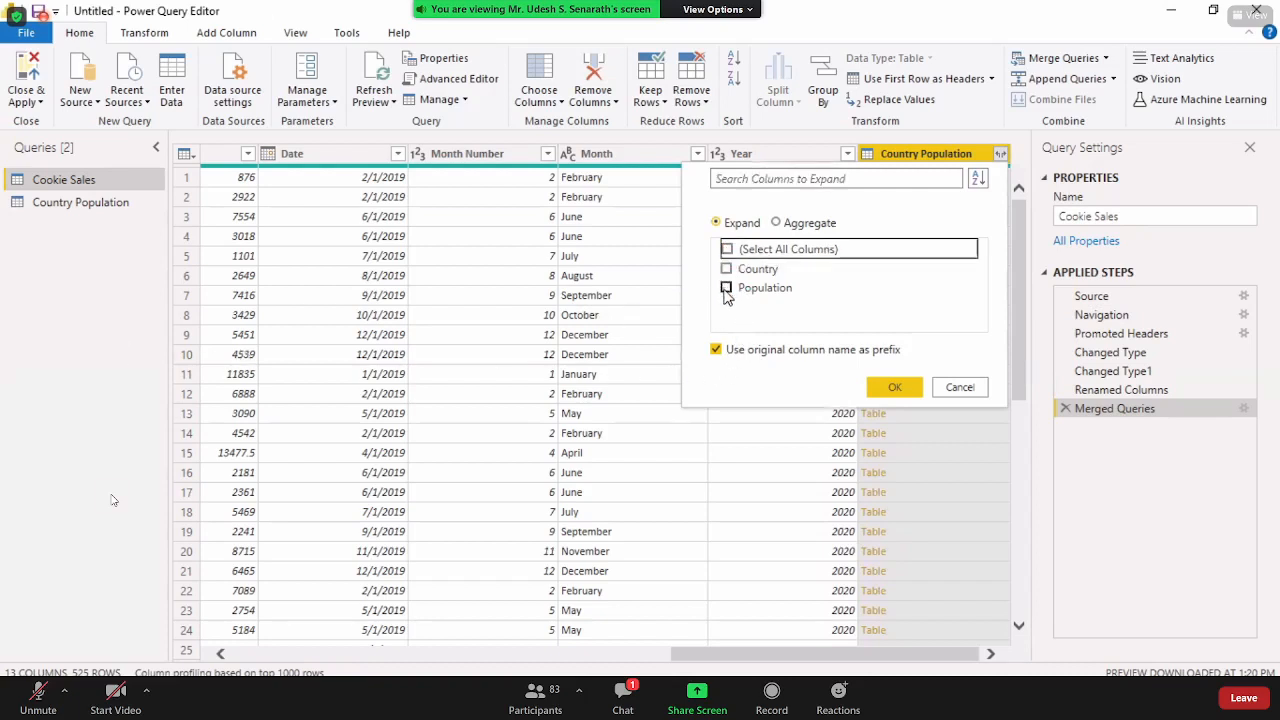
{"action": "left_click", "coordinate": [727, 288]}
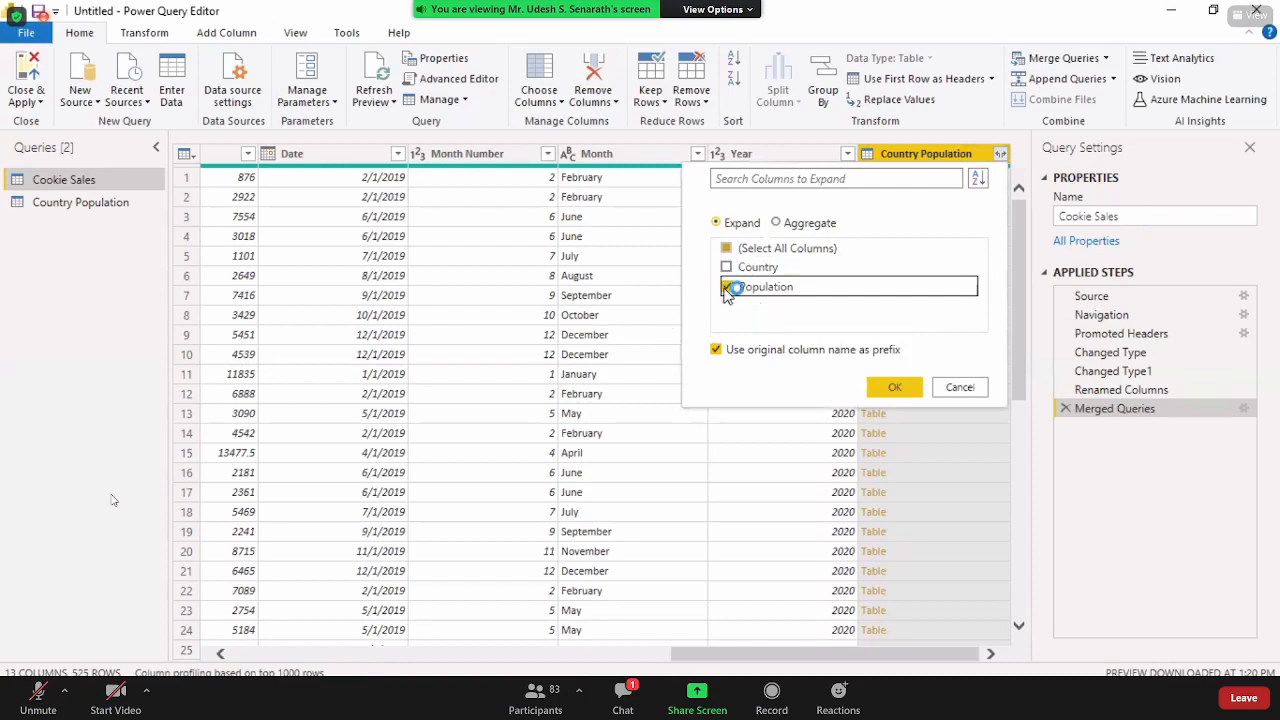
{"action": "left_click", "coordinate": [882, 388]}
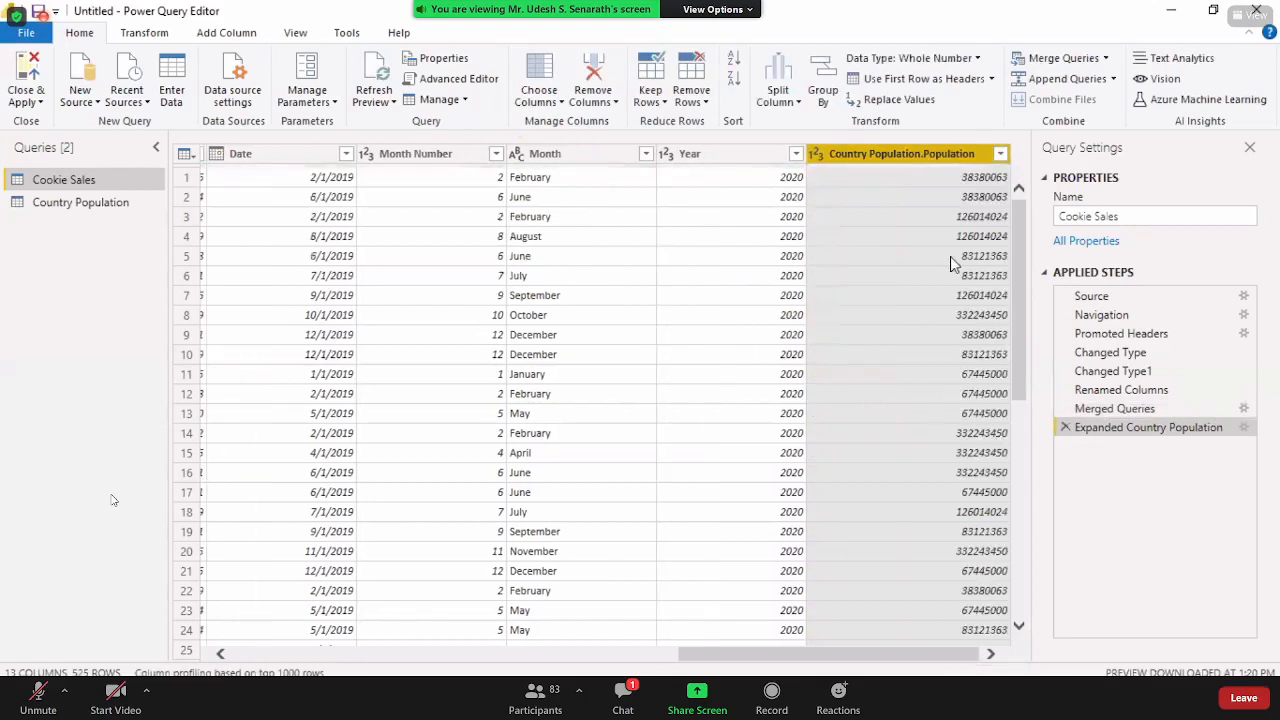
Check the expanded population values against the countries in the same Cookie Sales rows
{"action": "left_click", "coordinate": [917, 181]}
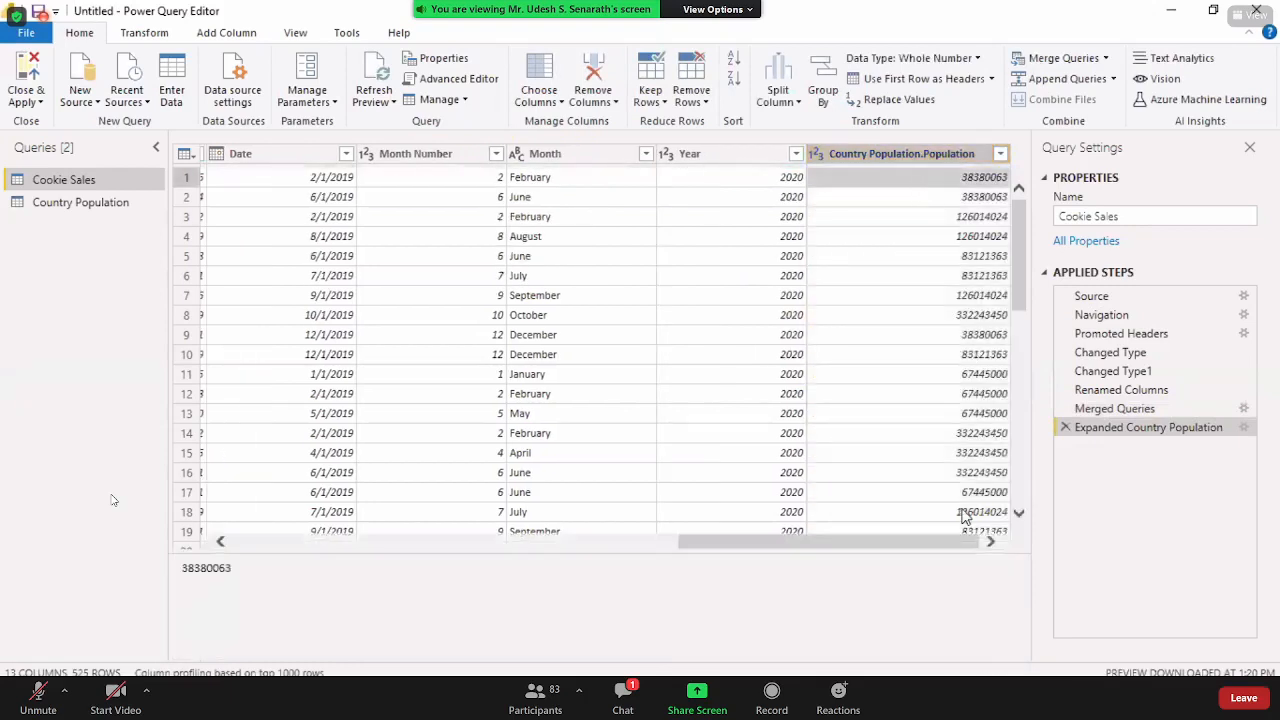
{"action": "left_click", "coordinate": [628, 545]}
{"action": "left_click", "coordinate": [628, 545]}
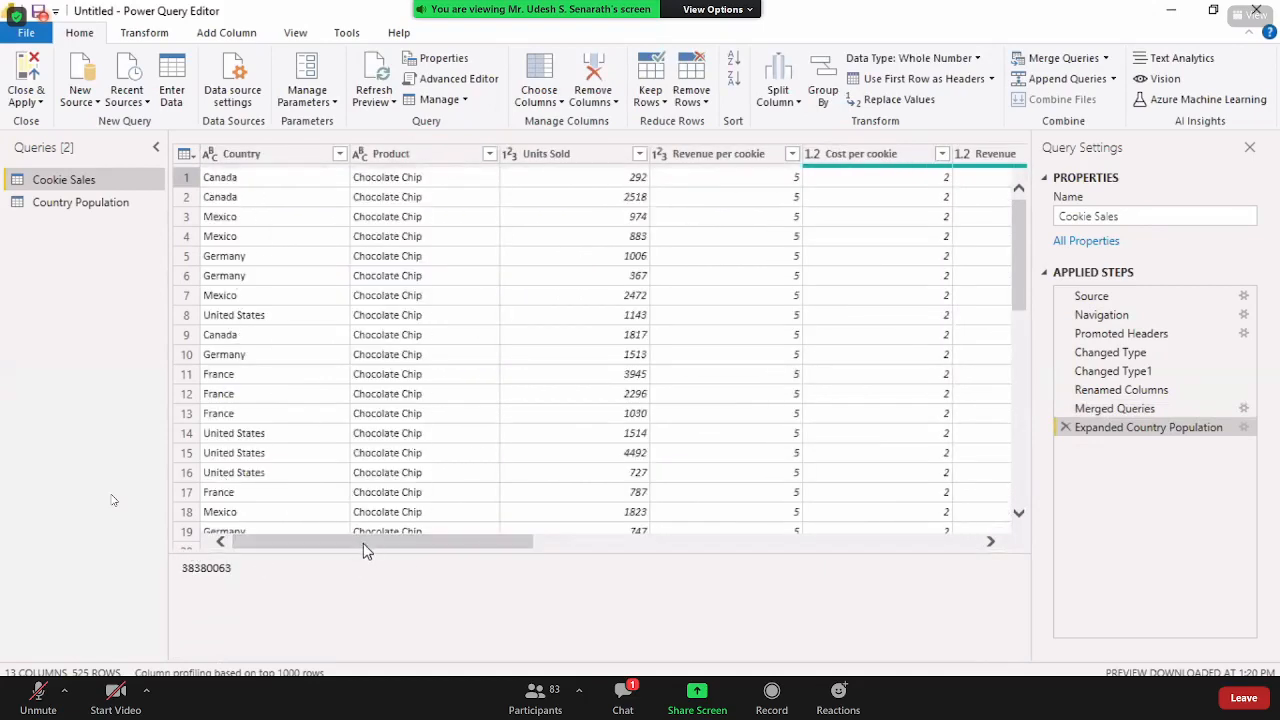
Examine the merged Country Population.Population values row by row in the Cookie Sales query
{"action": "left_click_drag", "start_coordinate": [363, 543], "coordinate": [1071, 523]}
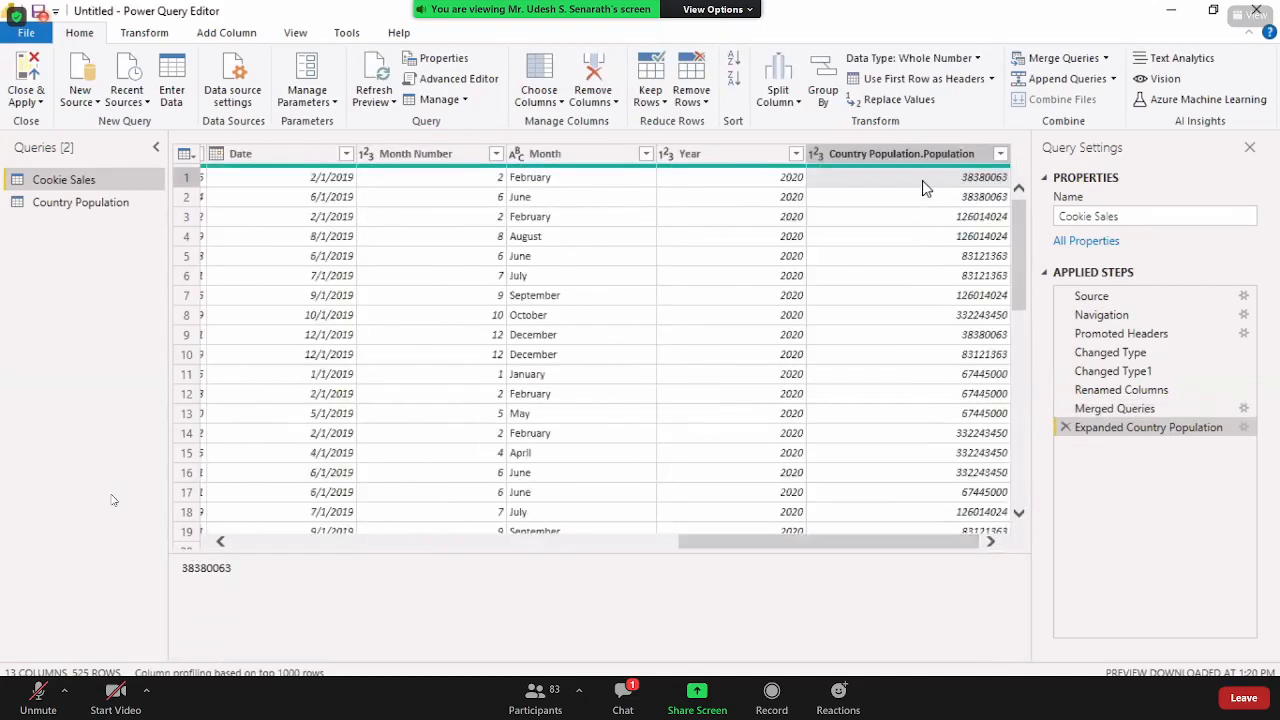
{"action": "left_click", "coordinate": [925, 188]}
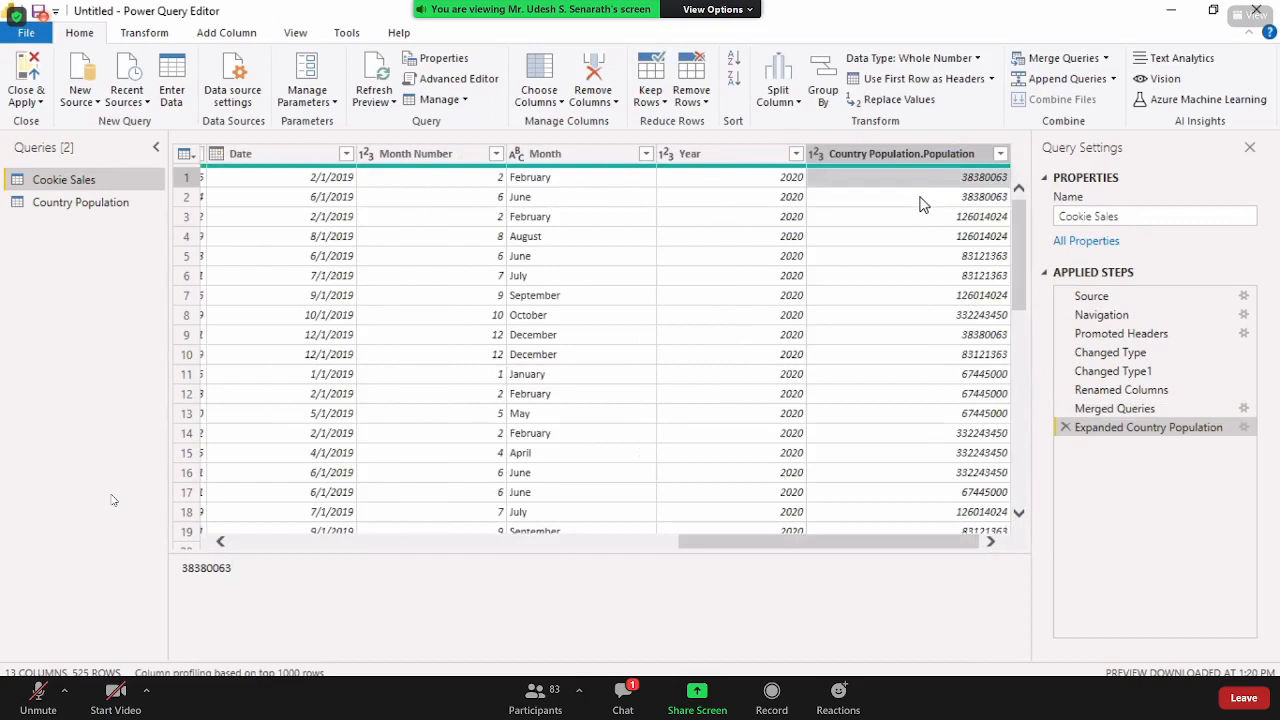
{"action": "left_click", "coordinate": [922, 199]}
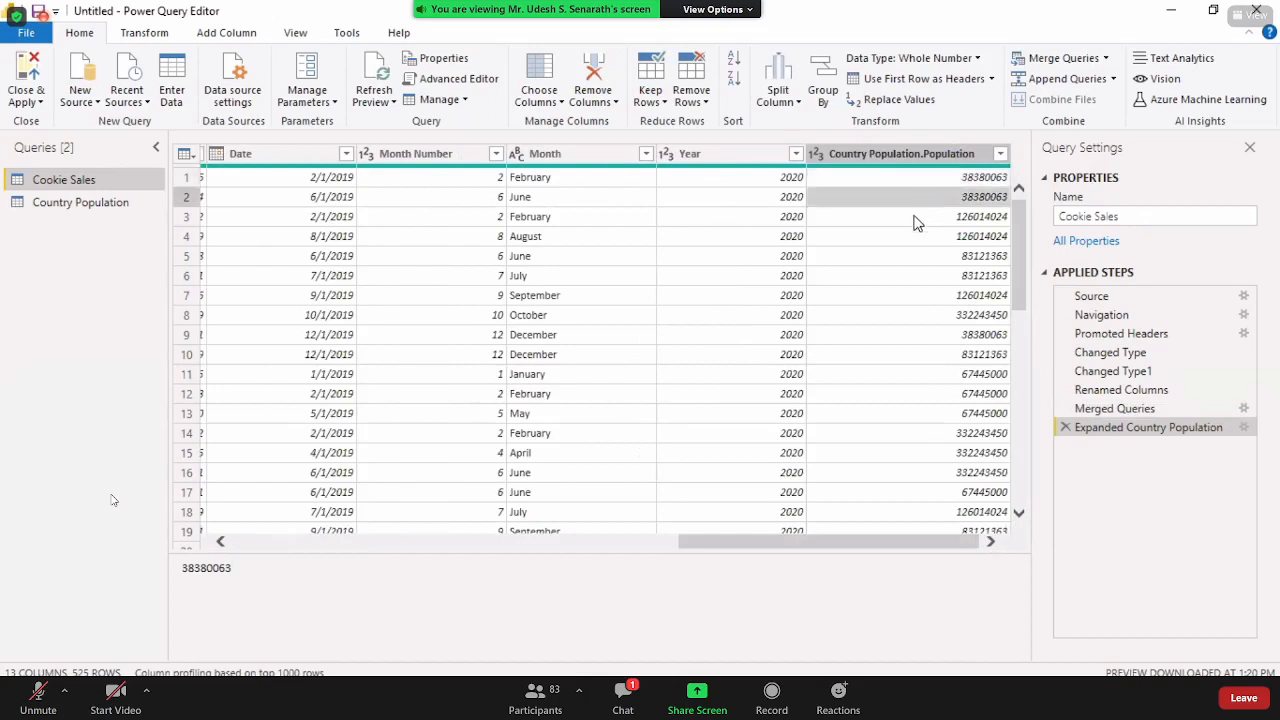
{"action": "left_click", "coordinate": [915, 219]}
{"action": "left_click", "coordinate": [922, 273]}
{"action": "left_click", "coordinate": [944, 373]}
{"action": "left_click", "coordinate": [944, 376]}
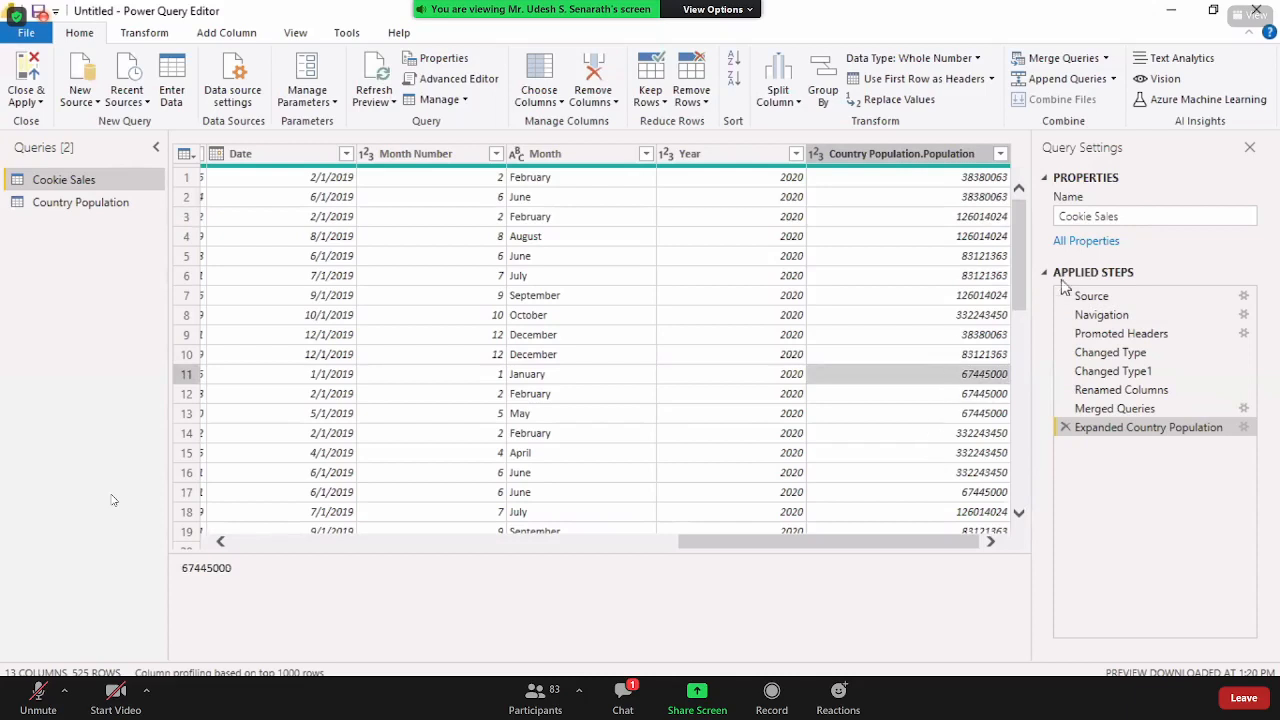
Review the Country, Units Sold, Revenue per cookie and Cost per cookie columns of the Cookie Sales query
{"action": "left_click_drag", "start_coordinate": [877, 545], "coordinate": [431, 545]}
{"action": "left_click", "coordinate": [243, 160]}
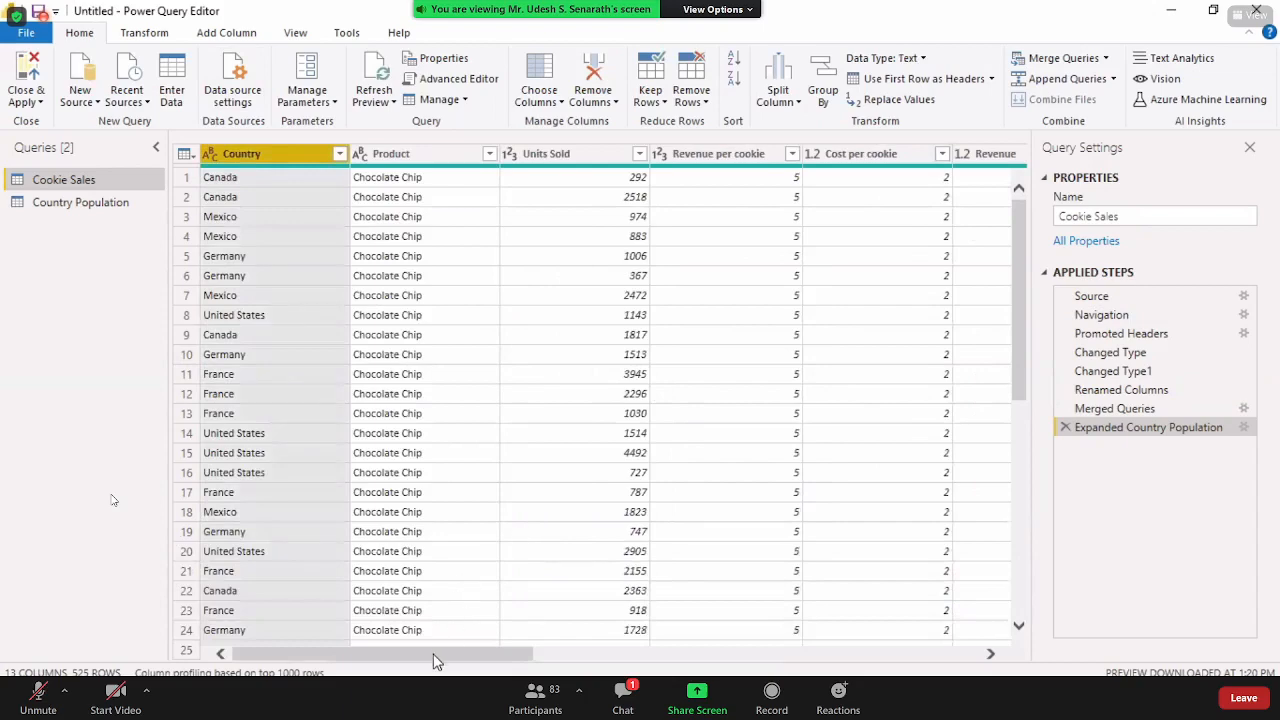
{"action": "left_click_drag", "start_coordinate": [434, 655], "coordinate": [280, 655]}
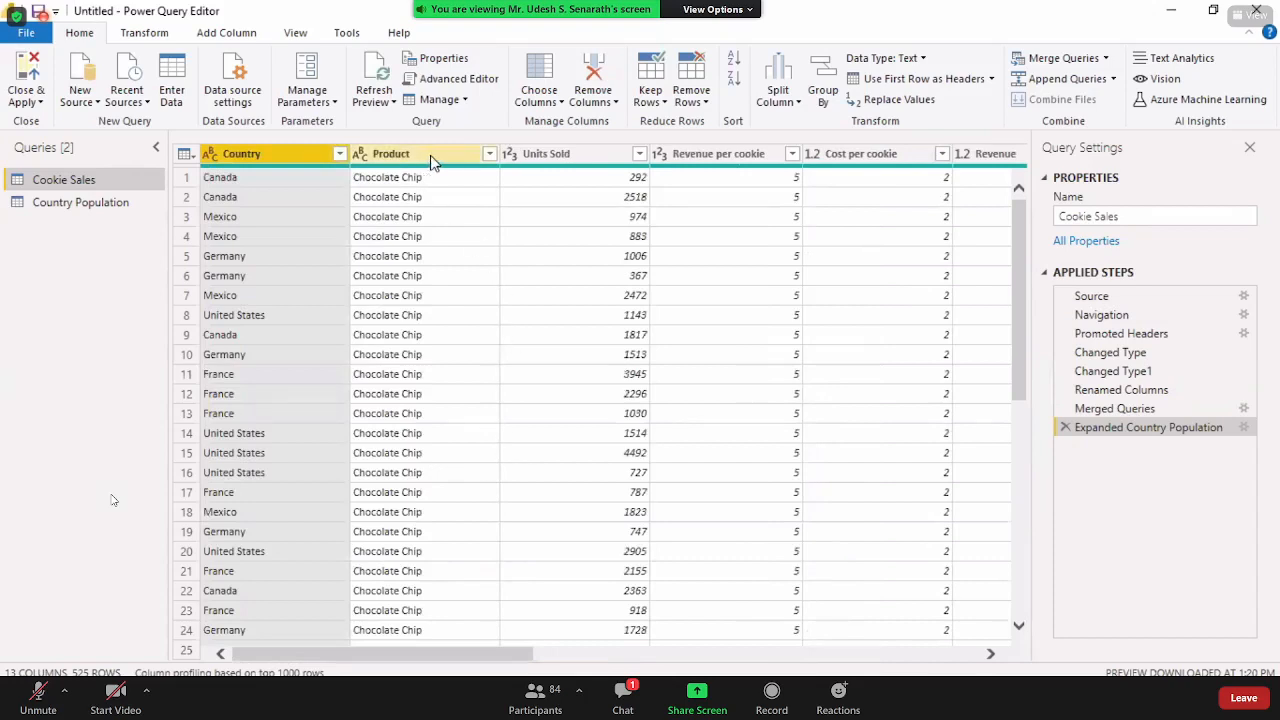
{"action": "left_click", "coordinate": [575, 156]}
{"action": "left_click", "coordinate": [710, 149]}
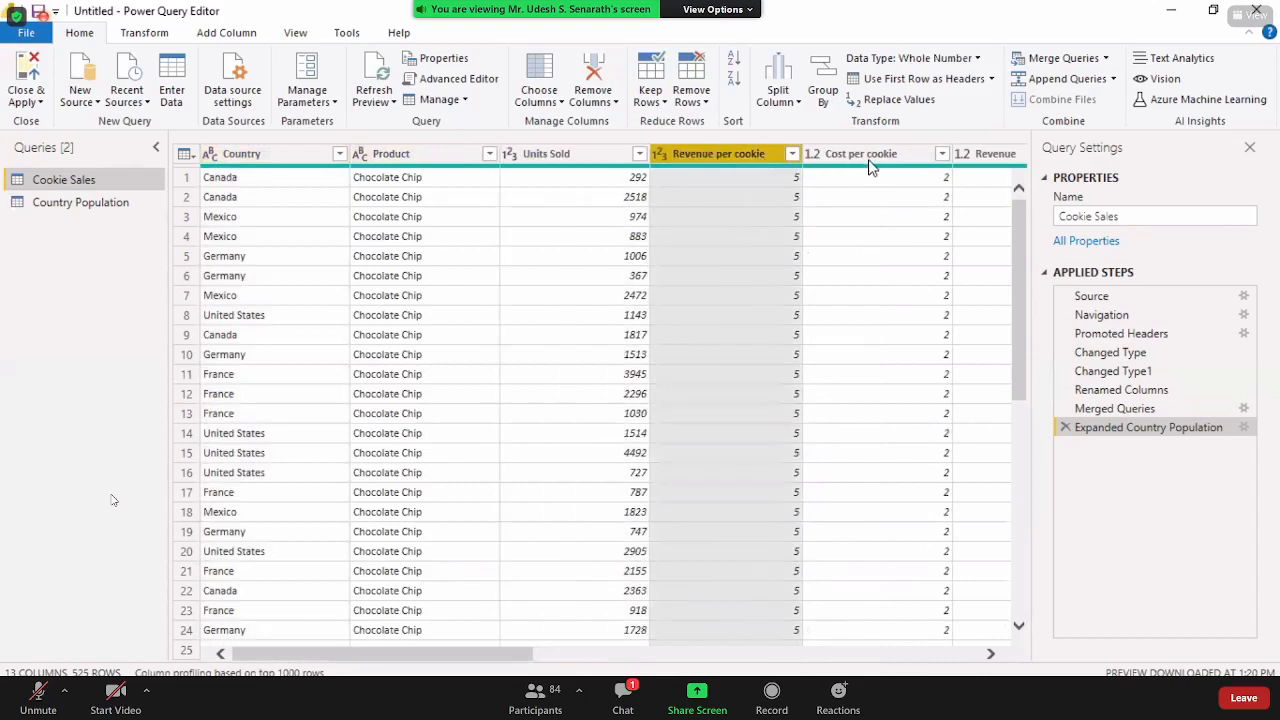
{"action": "left_click", "coordinate": [867, 153]}
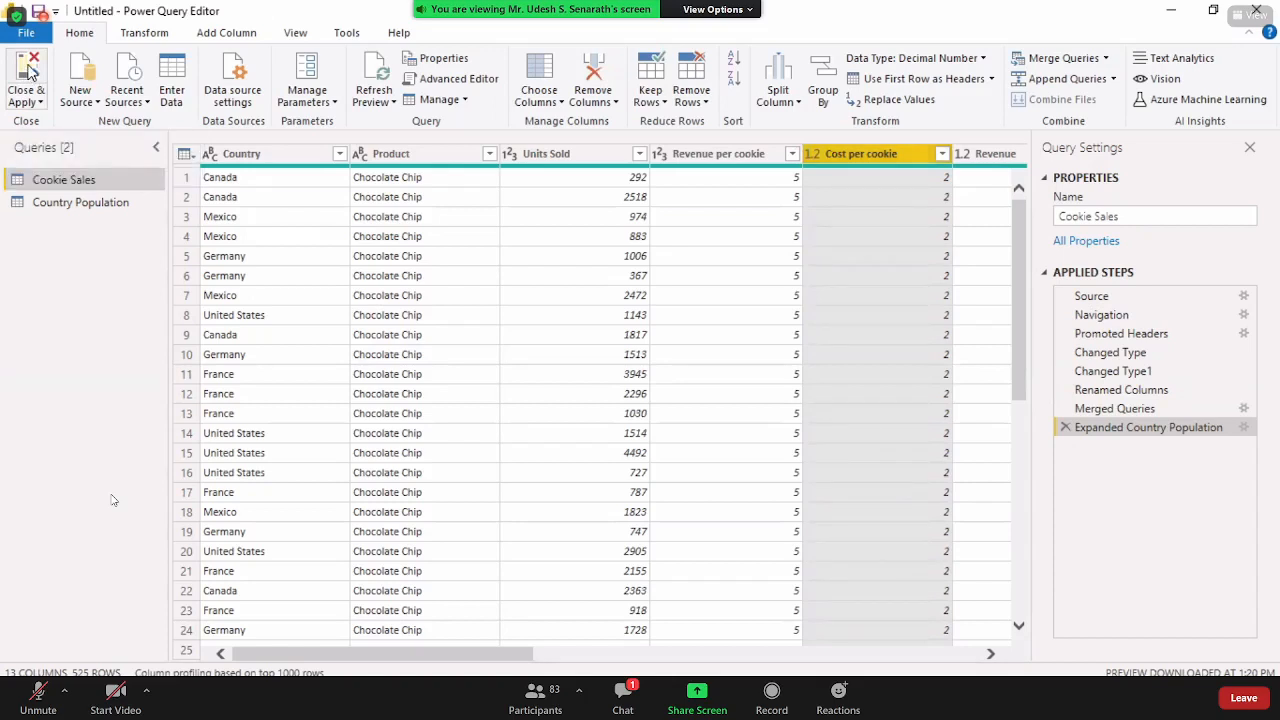
Switch to the Power BI Desktop report and inspect the fields of the Cookie Sales and Country Population tables
{"action": "key", "text": "alt+Tab"}
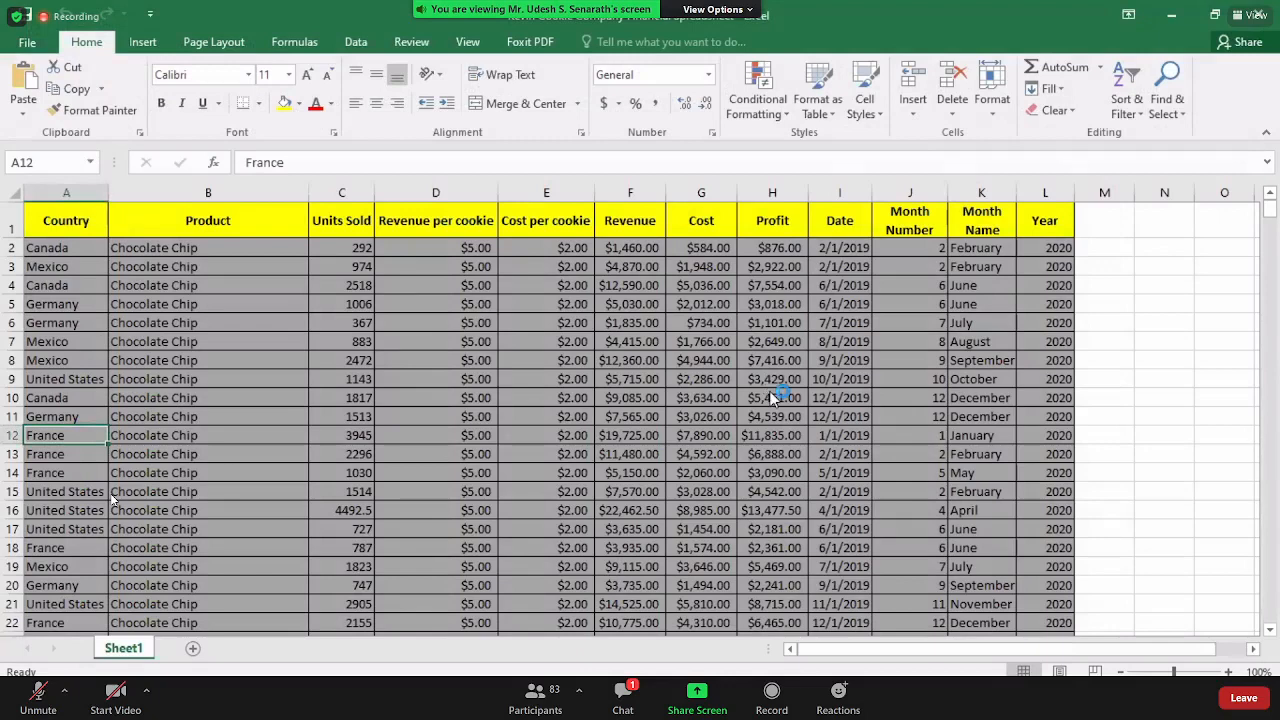
{"action": "key", "text": "alt+Tab"}
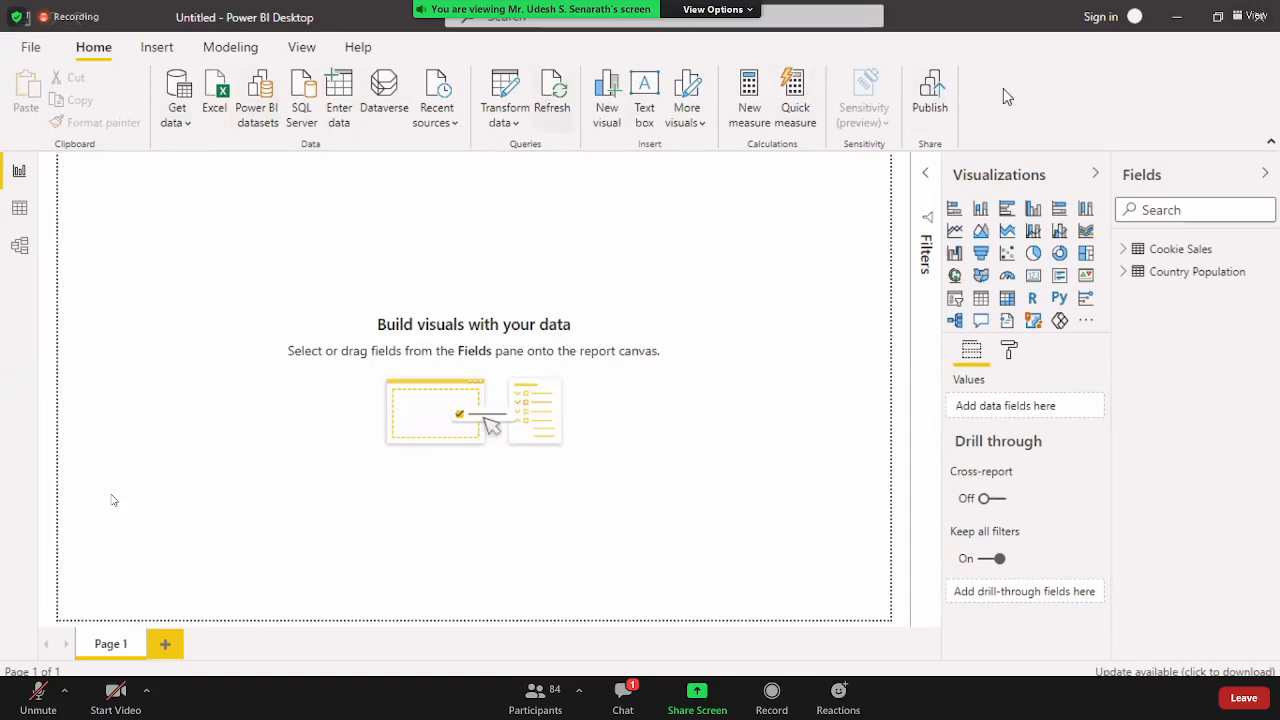
{"action": "left_click", "coordinate": [1123, 250]}
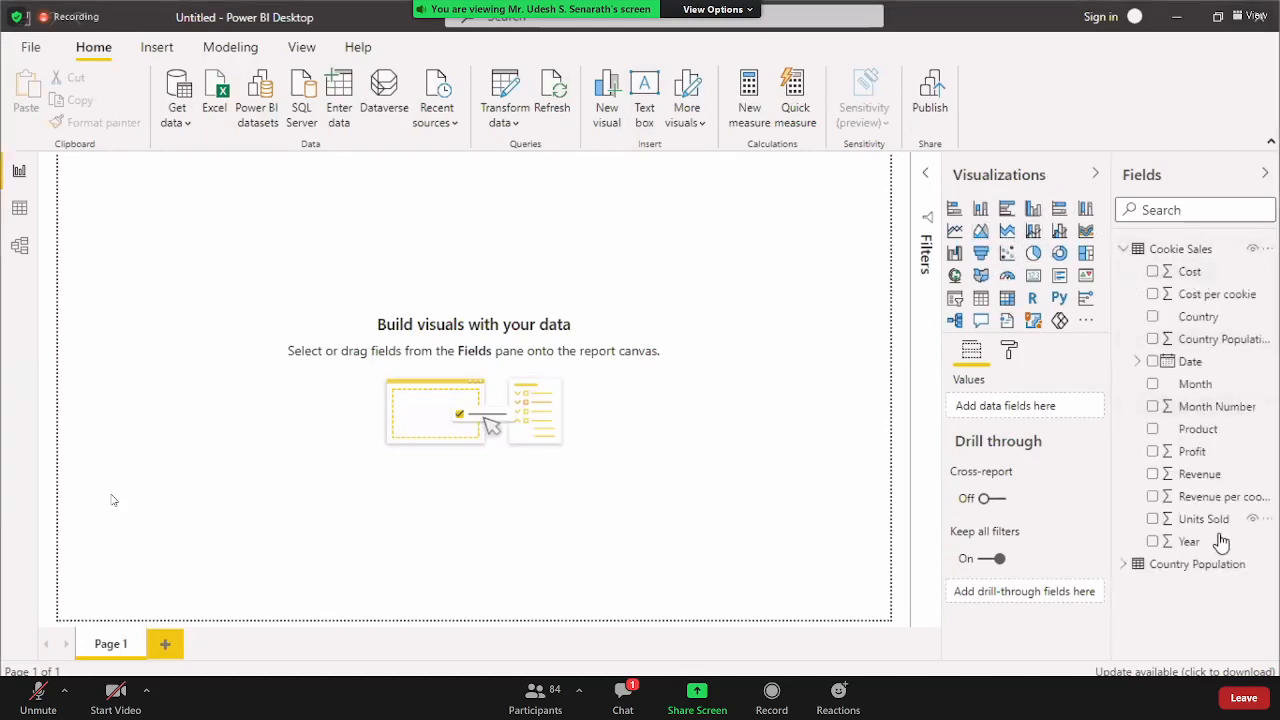
{"action": "left_click", "coordinate": [1123, 250]}
{"action": "left_click", "coordinate": [1123, 274]}
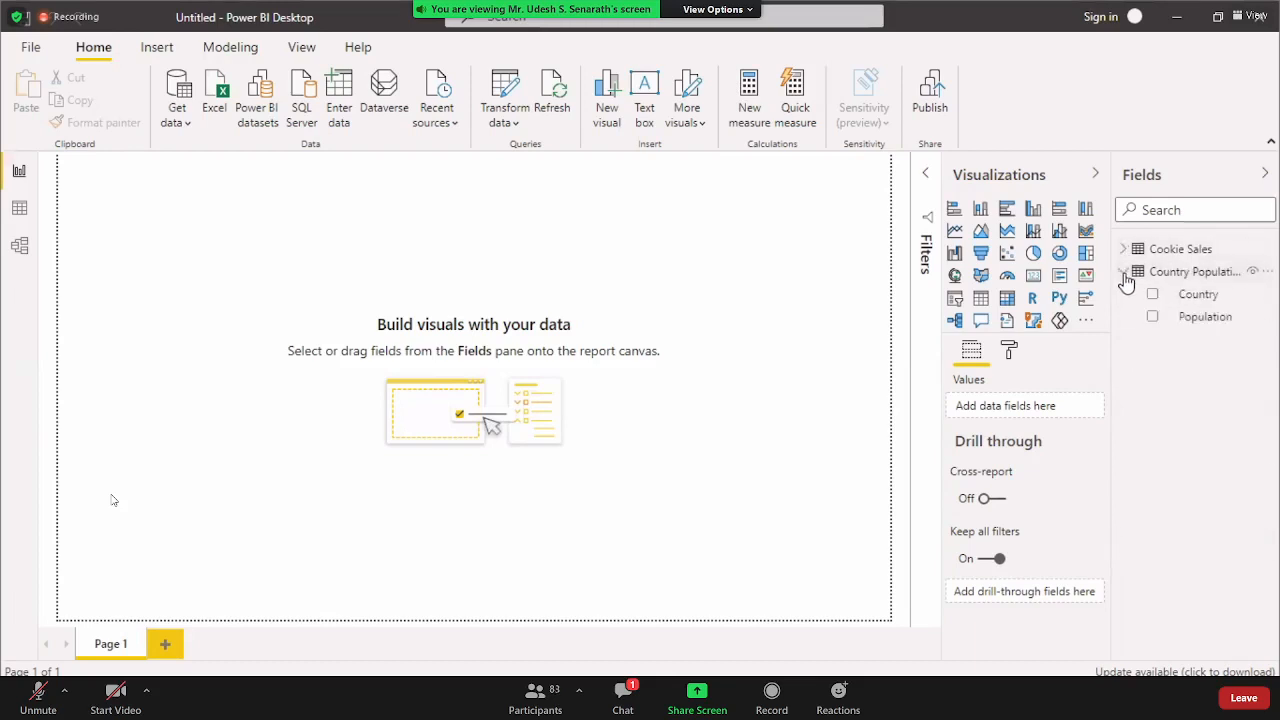
{"action": "left_click", "coordinate": [1124, 275]}
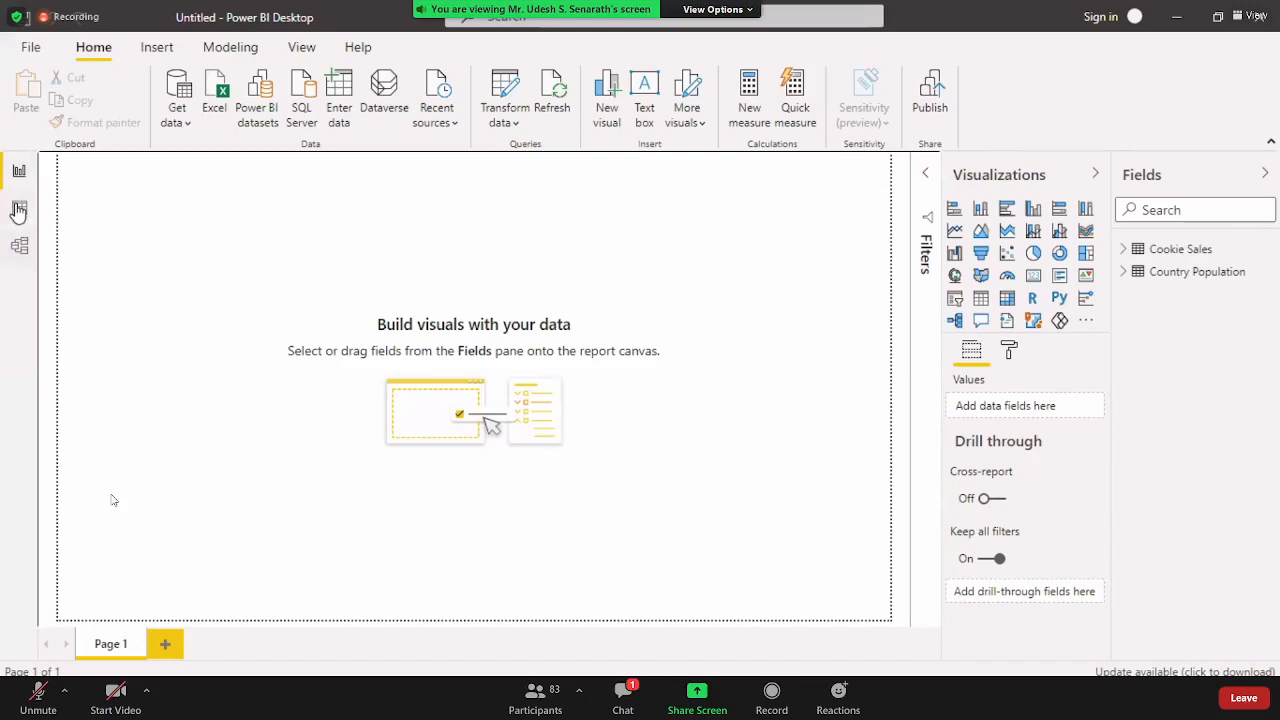
{"action": "left_click", "coordinate": [1217, 16]}
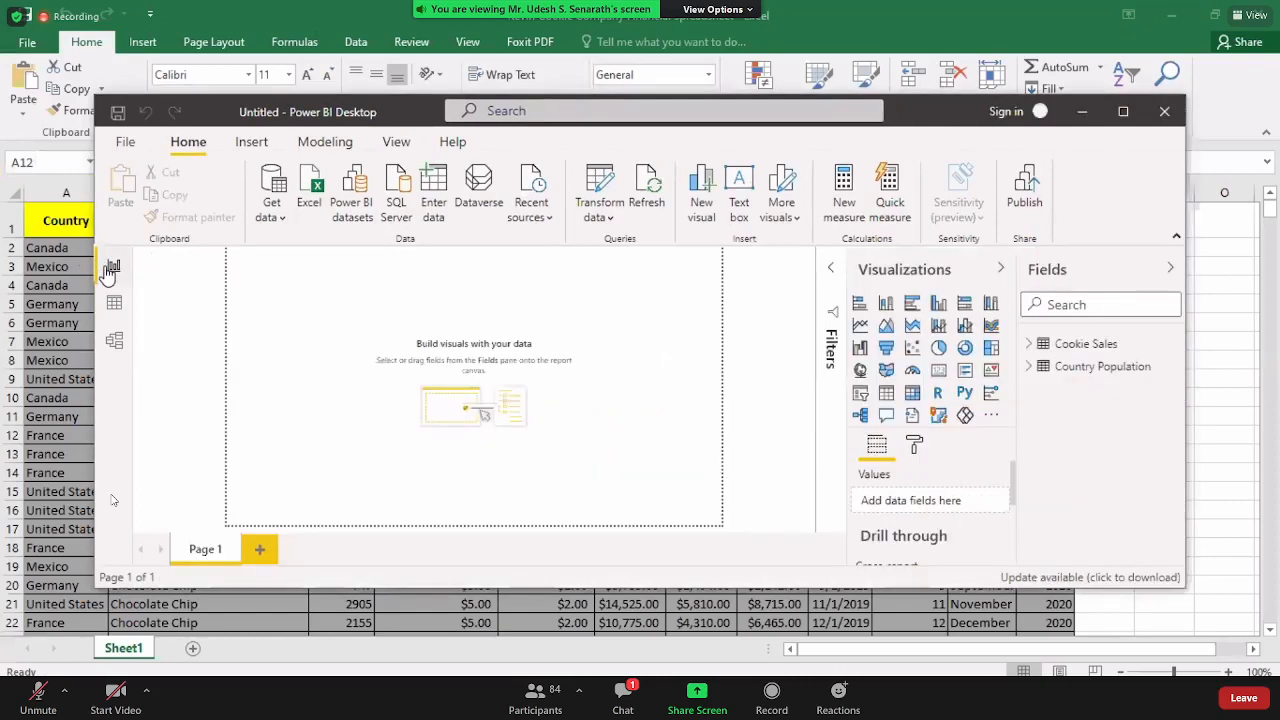
{"action": "left_click", "coordinate": [1123, 111]}
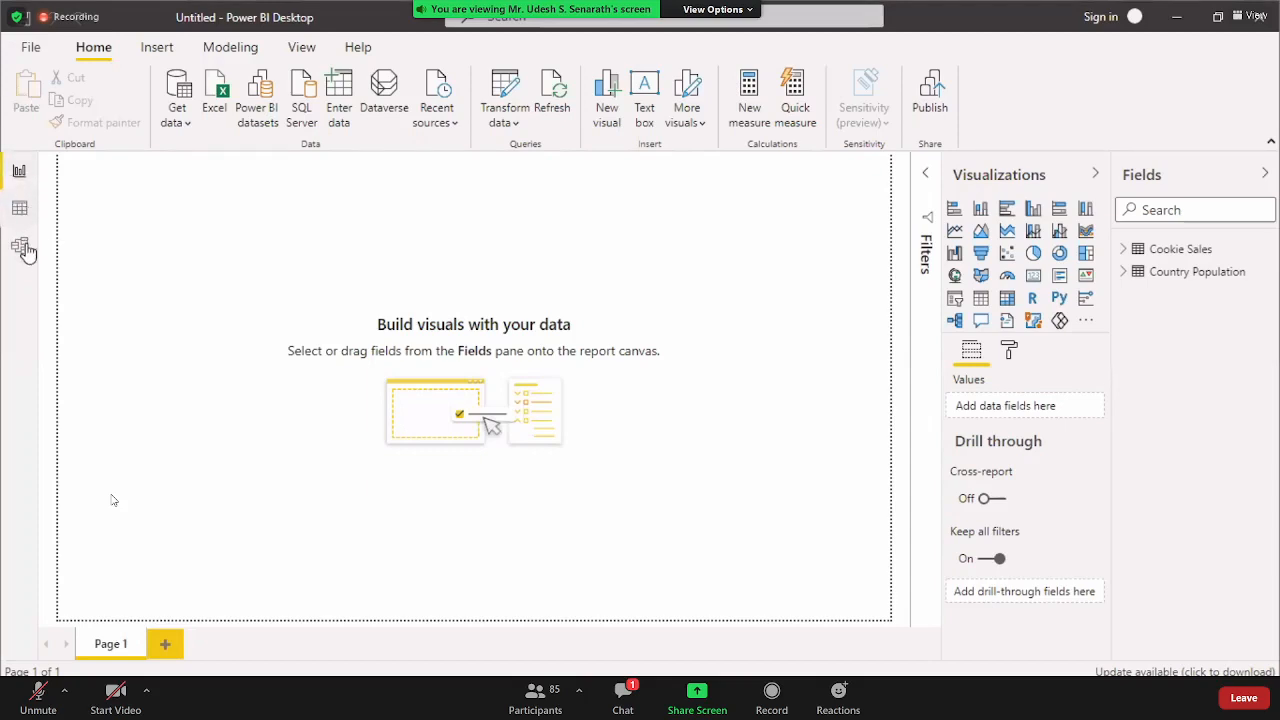
{"action": "left_click", "coordinate": [19, 171]}
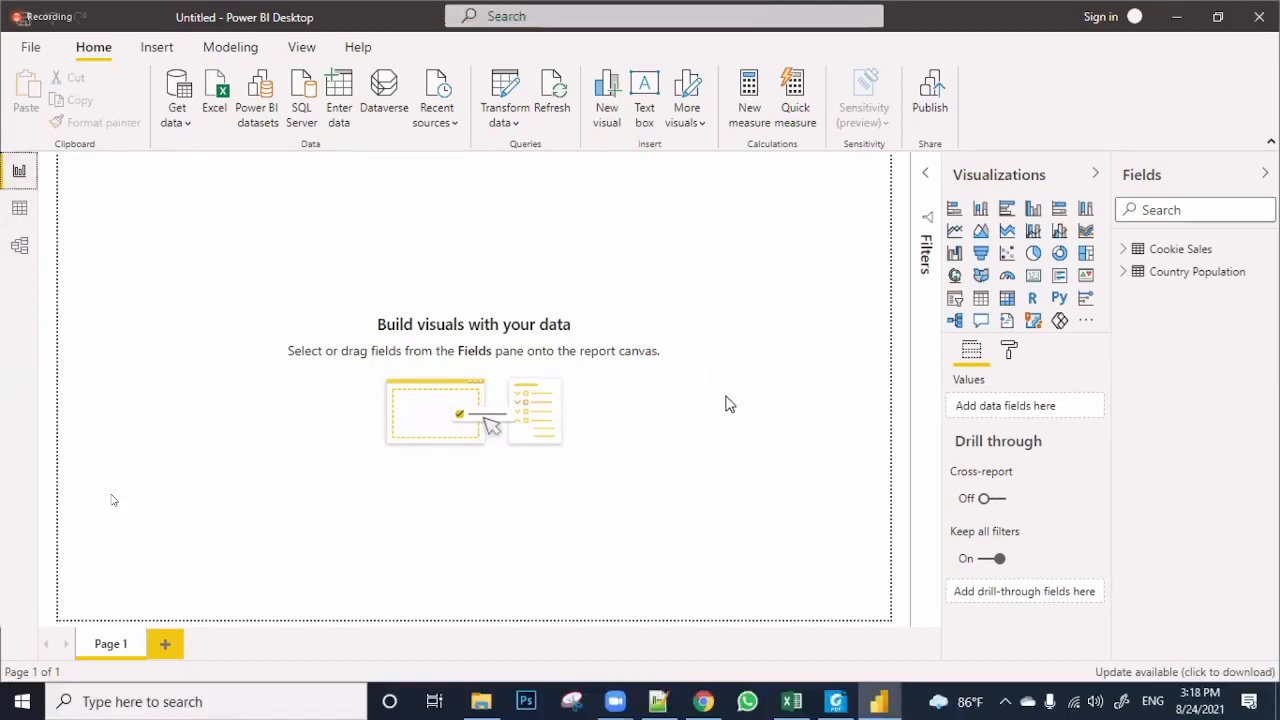
Show the Cookie Sales table in Data view and review its columns through to Country Population.Population
{"action": "left_click", "coordinate": [19, 212]}
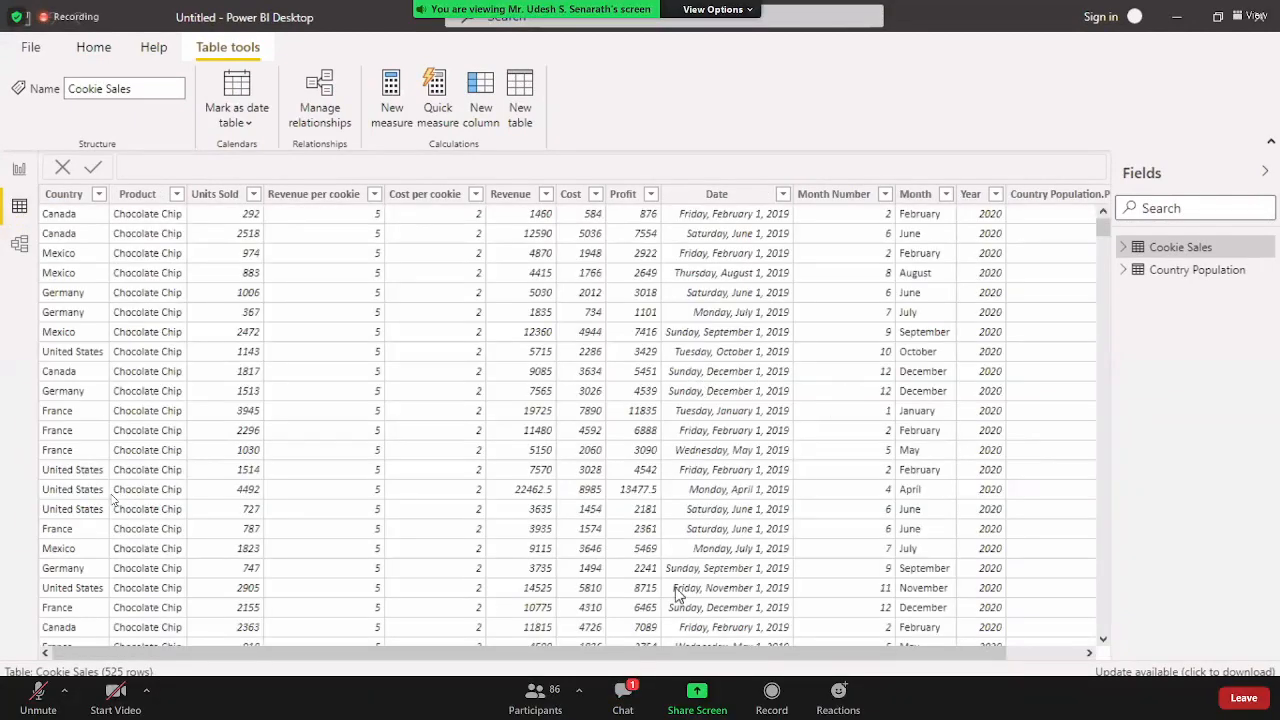
{"action": "left_click_drag", "start_coordinate": [566, 655], "coordinate": [367, 645]}
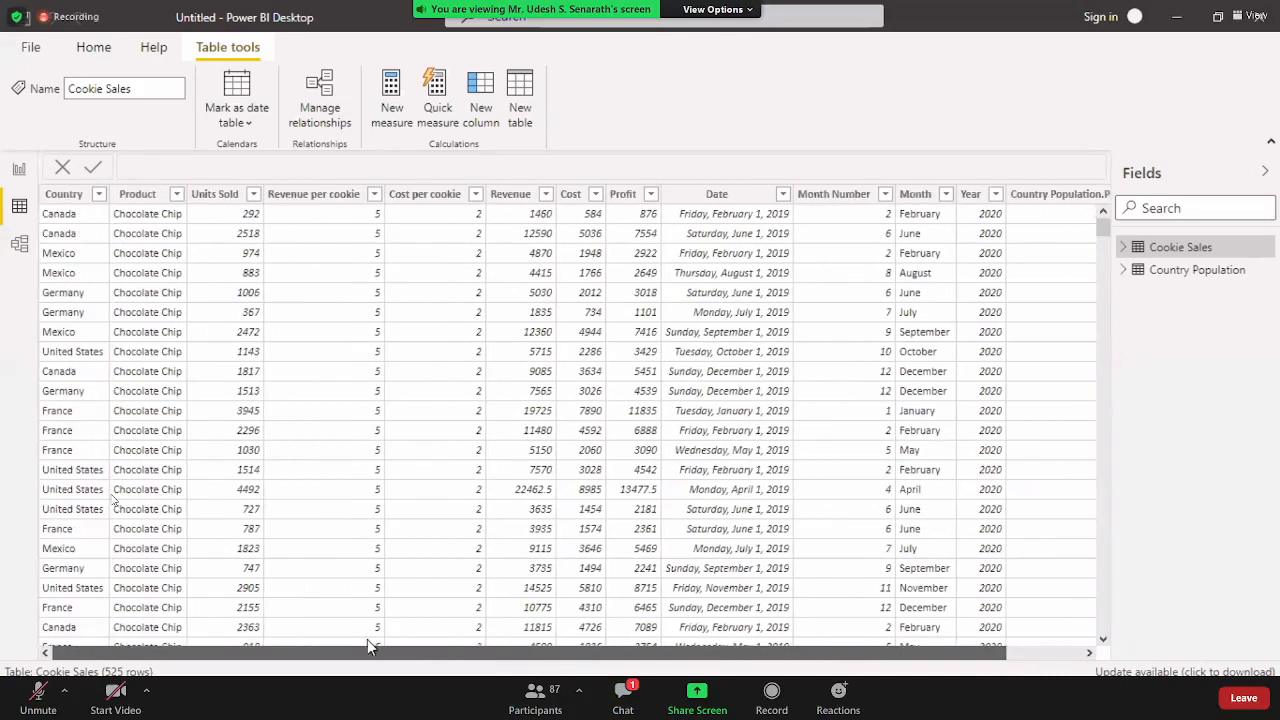
{"action": "left_click_drag", "start_coordinate": [683, 643], "coordinate": [953, 636]}
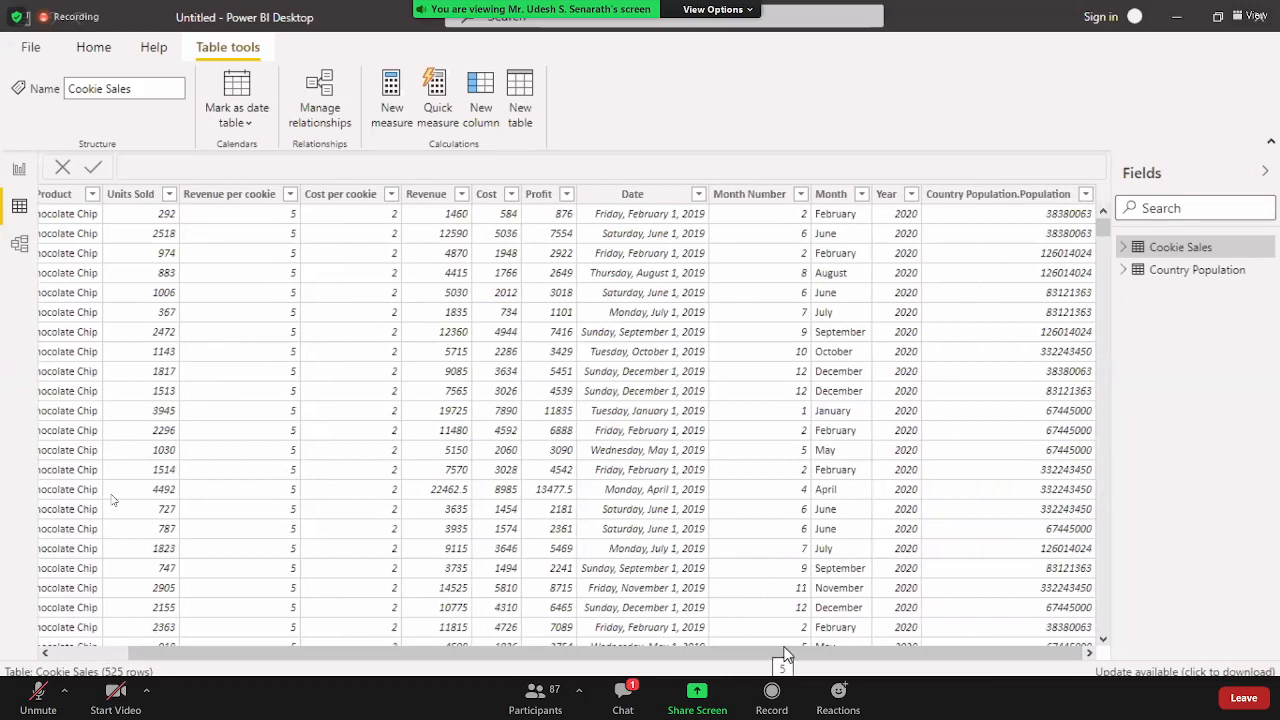
{"action": "left_click_drag", "start_coordinate": [778, 660], "coordinate": [507, 675]}
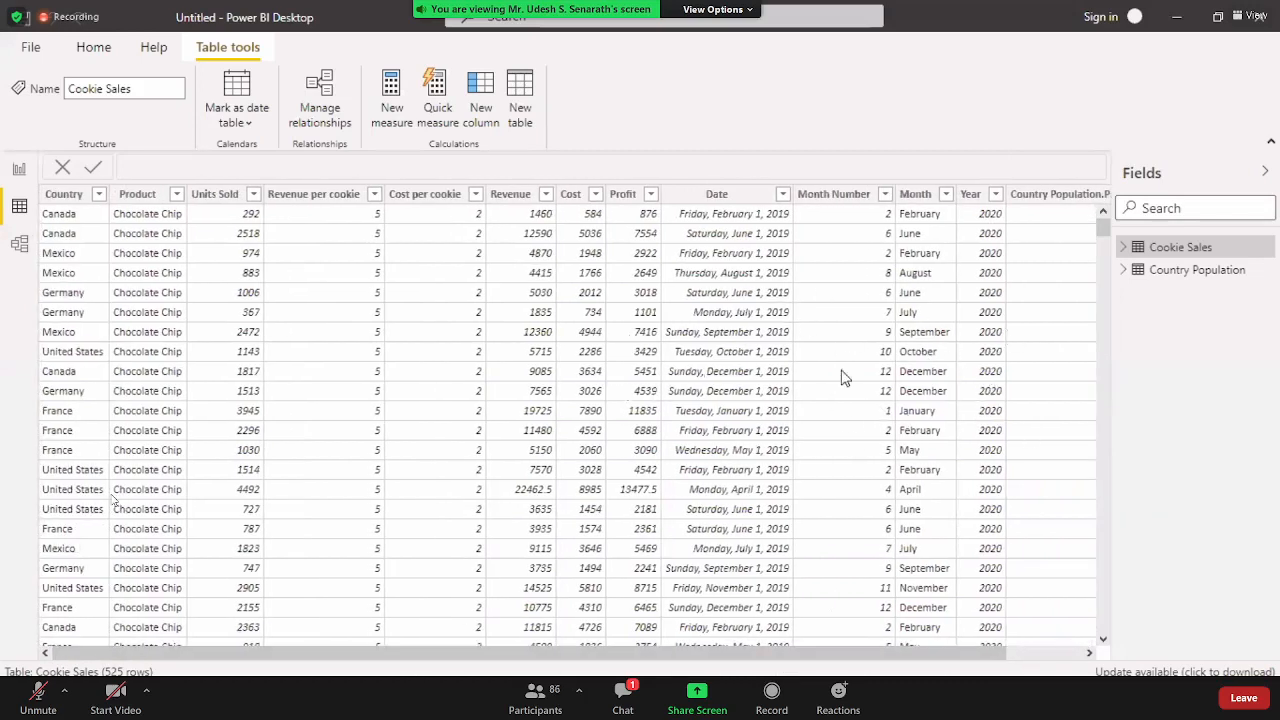
Show the tables in Model view and move the Country Population card slightly farther from the Cookie Sales card
{"action": "left_click", "coordinate": [24, 250]}
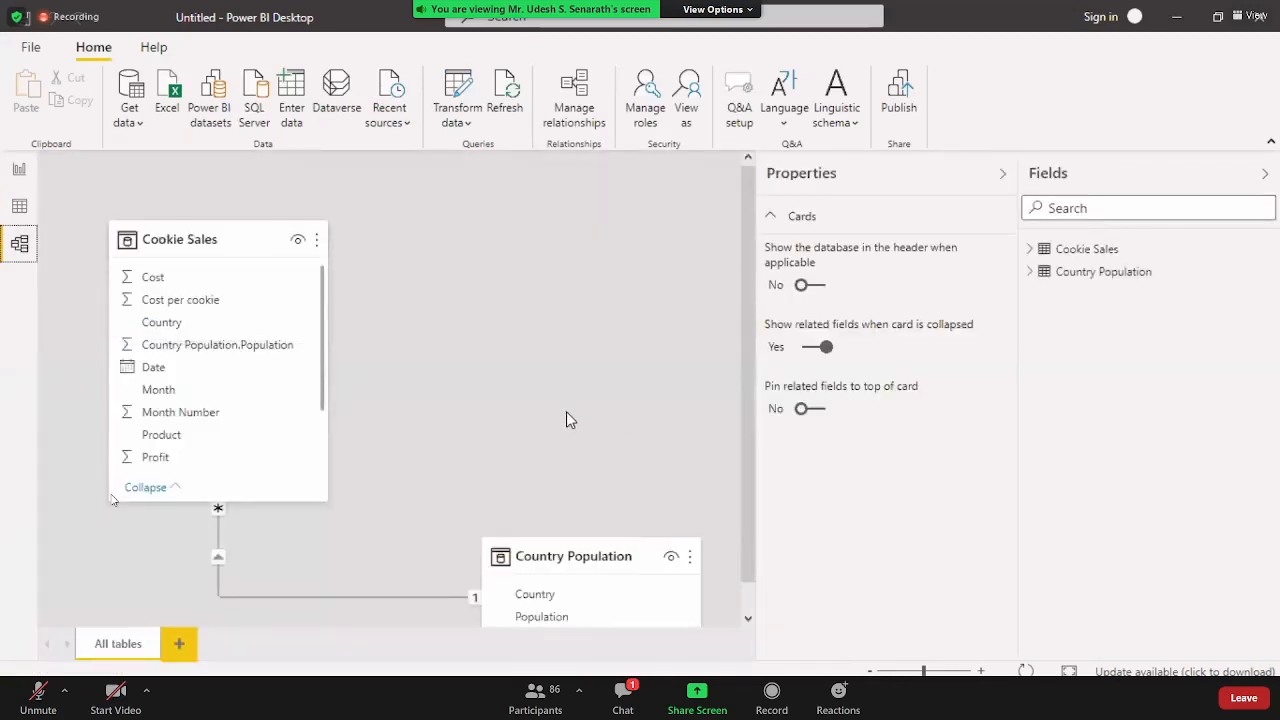
{"action": "scroll", "coordinate": [566, 411], "scroll_direction": "down", "scroll_amount": 1}
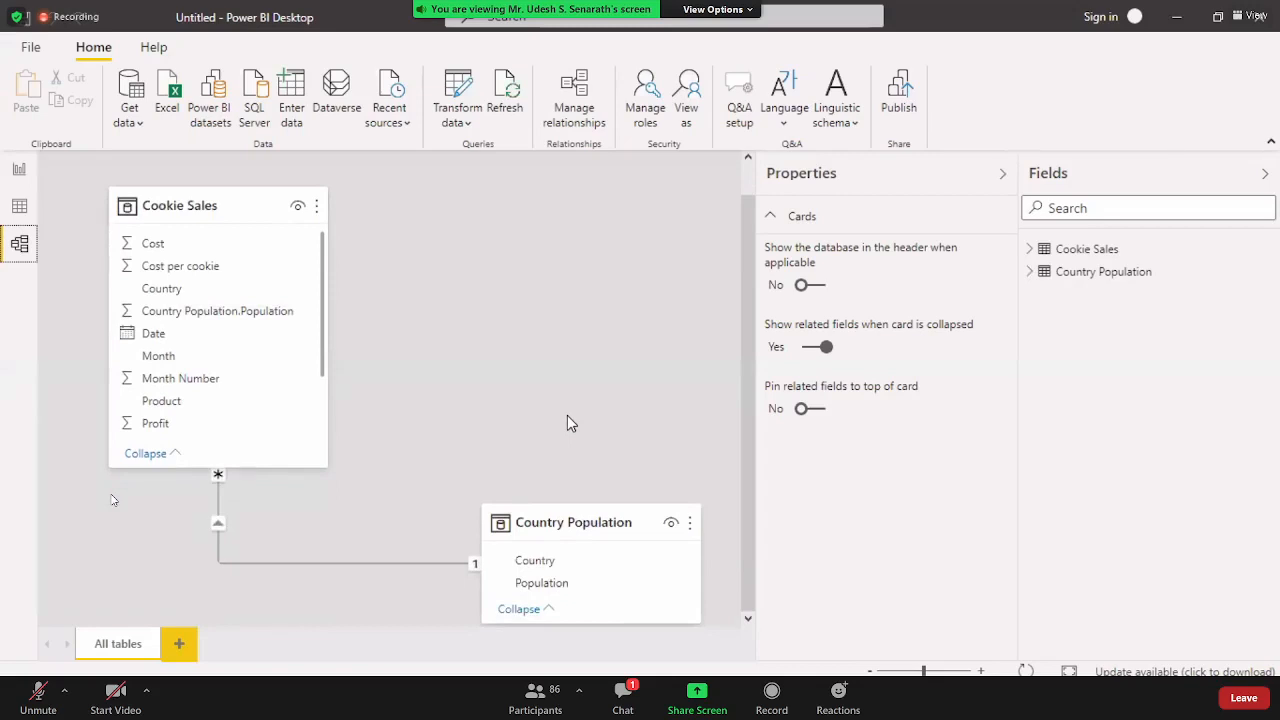
{"action": "scroll", "coordinate": [567, 423], "scroll_direction": "down", "scroll_amount": 1}
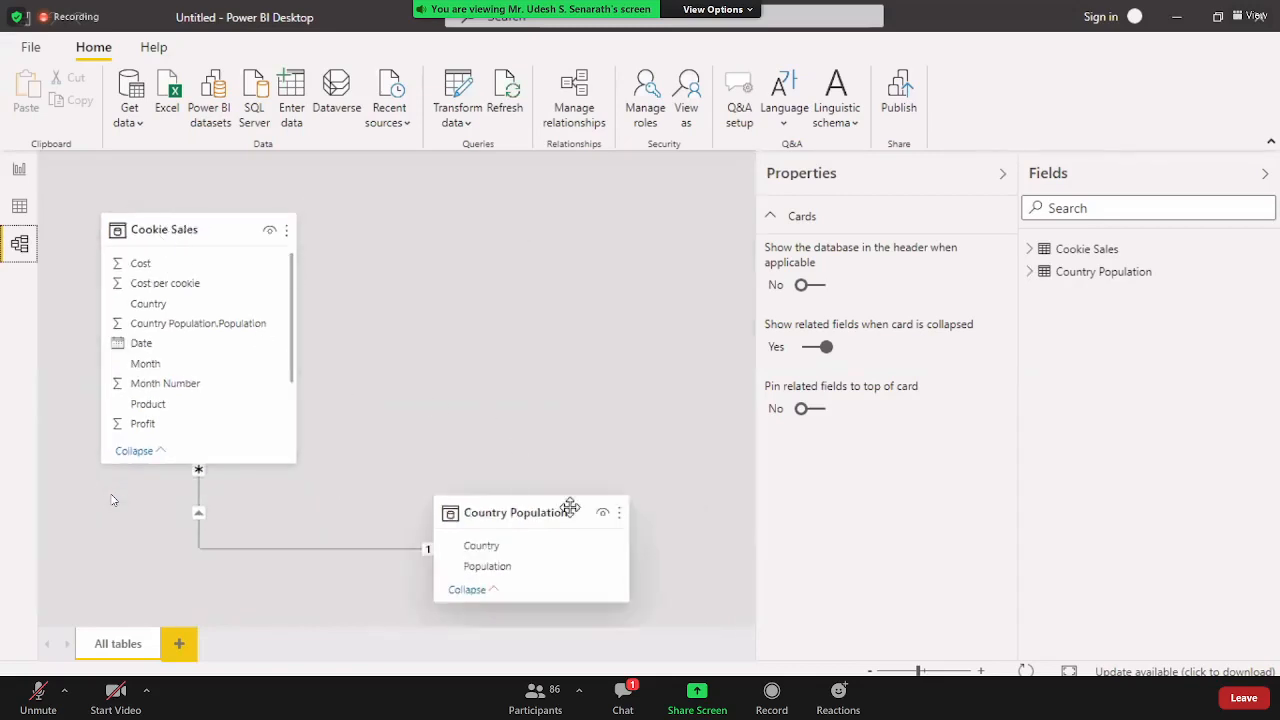
{"action": "left_click_drag", "start_coordinate": [553, 501], "coordinate": [591, 491]}
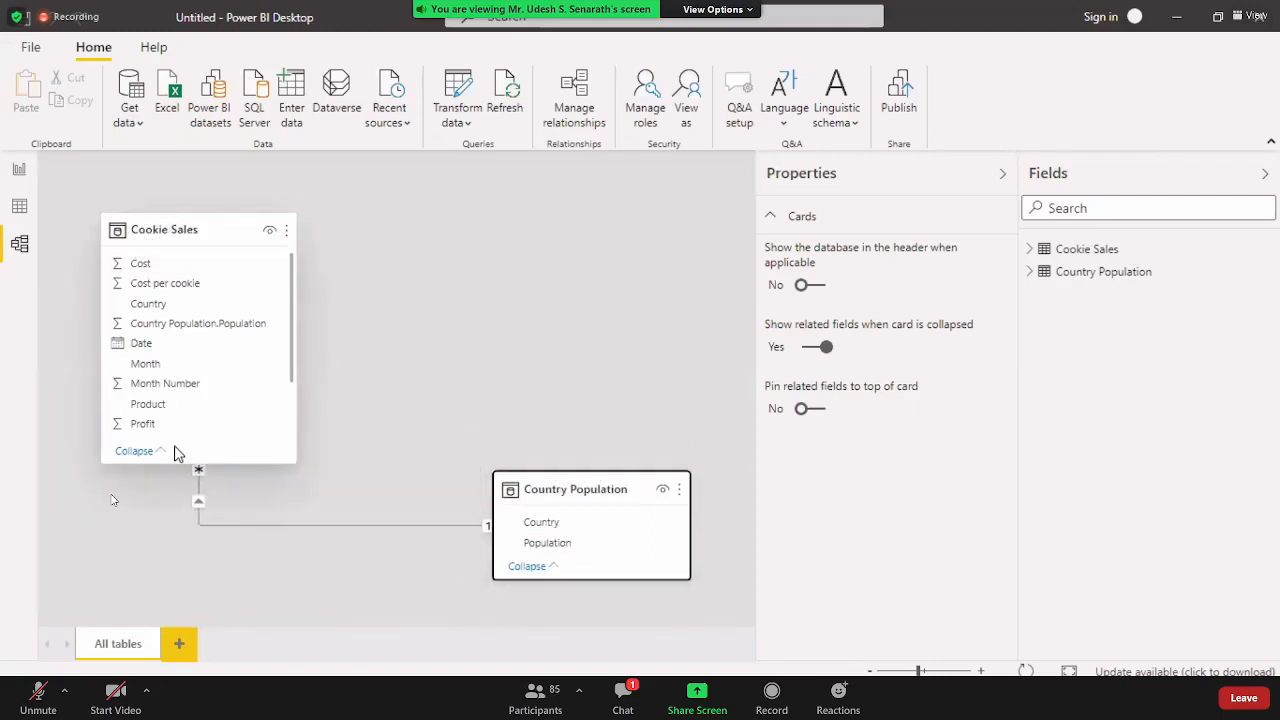
Collapse and re-expand the table cards to examine which fields link Cookie Sales and Country Population
{"action": "left_click", "coordinate": [147, 458]}
{"action": "left_click", "coordinate": [135, 307]}
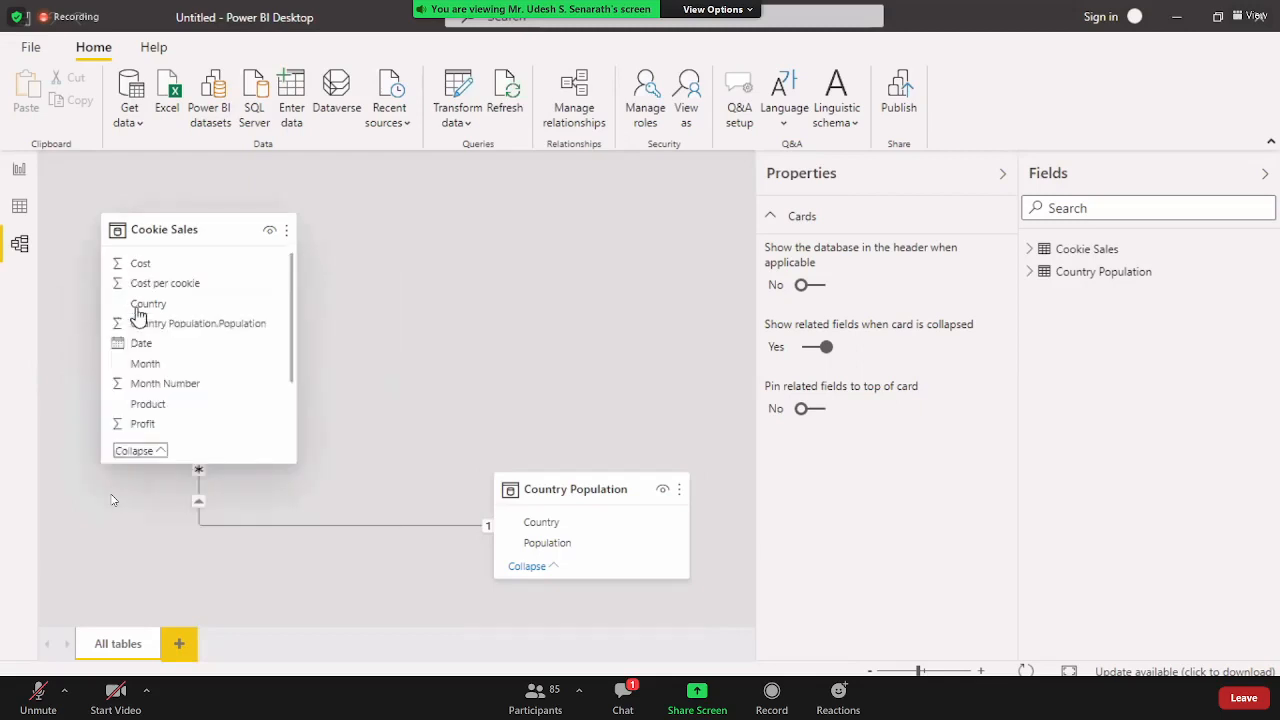
{"action": "left_click", "coordinate": [156, 458]}
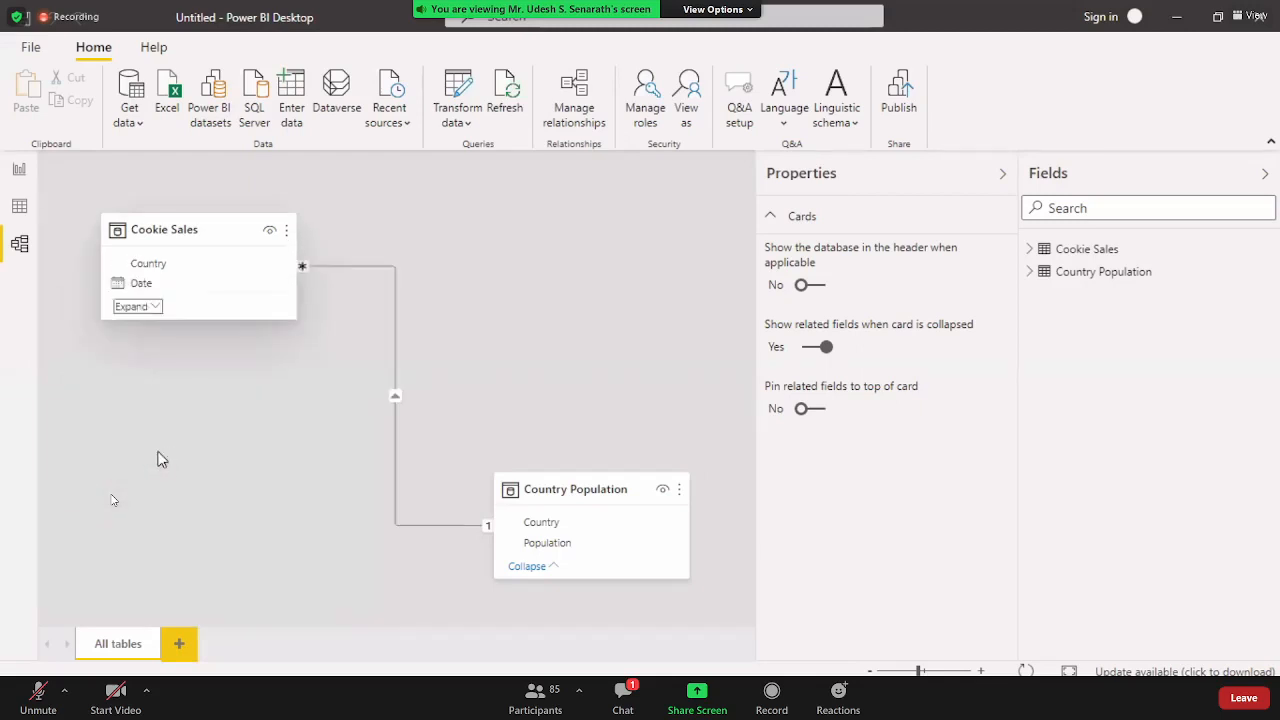
{"action": "left_click", "coordinate": [145, 309]}
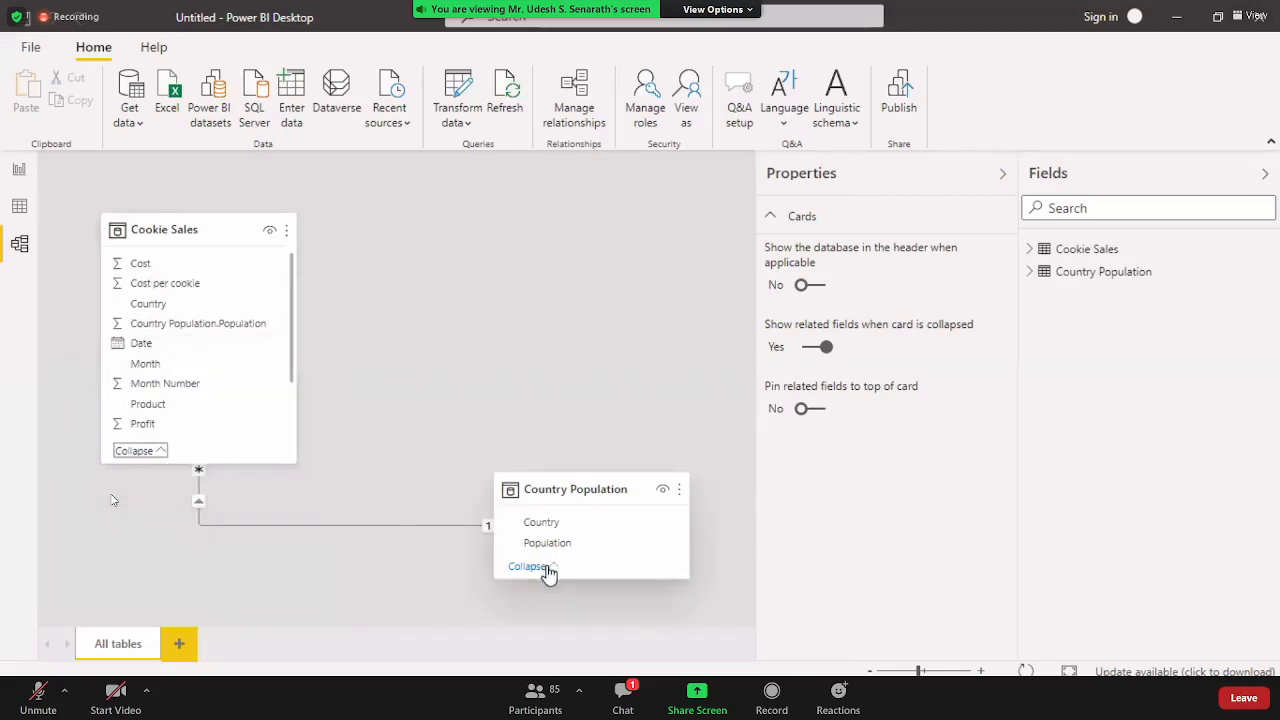
{"action": "left_click", "coordinate": [548, 566]}
{"action": "left_click", "coordinate": [545, 548]}
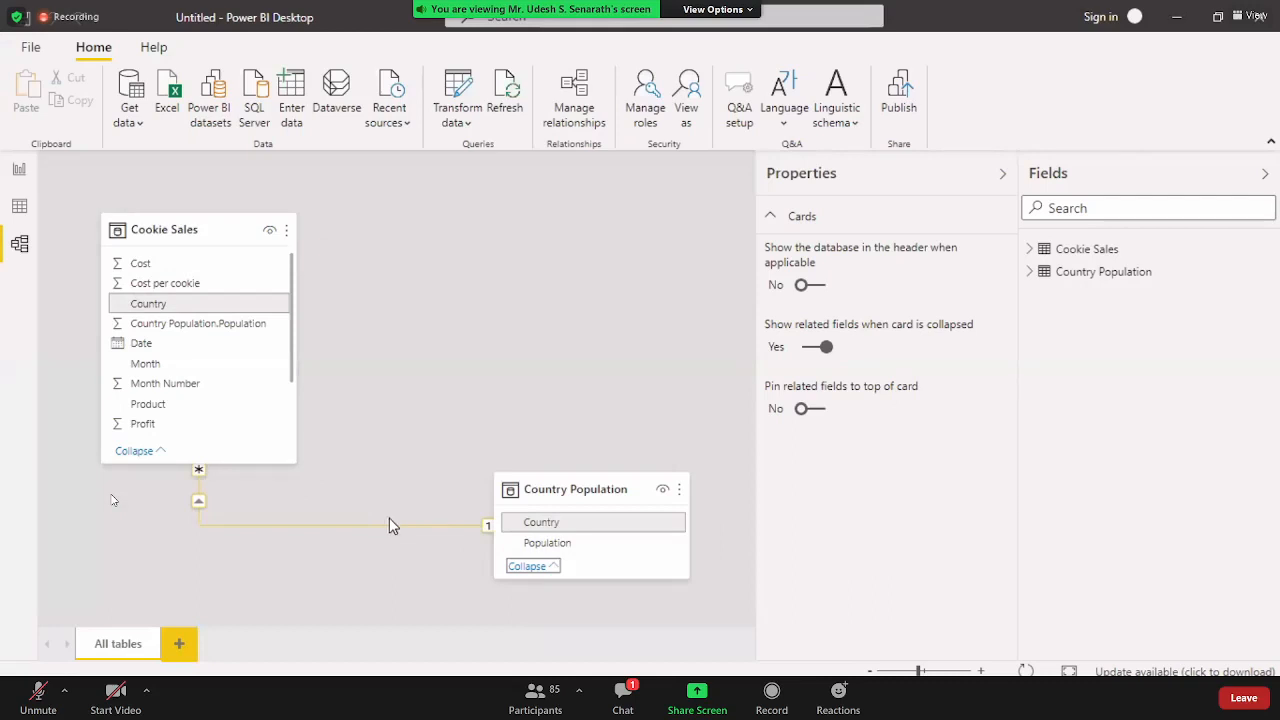
Return to Report view and insert a text box on Page 1, ready for text entry
{"action": "left_click", "coordinate": [16, 172]}
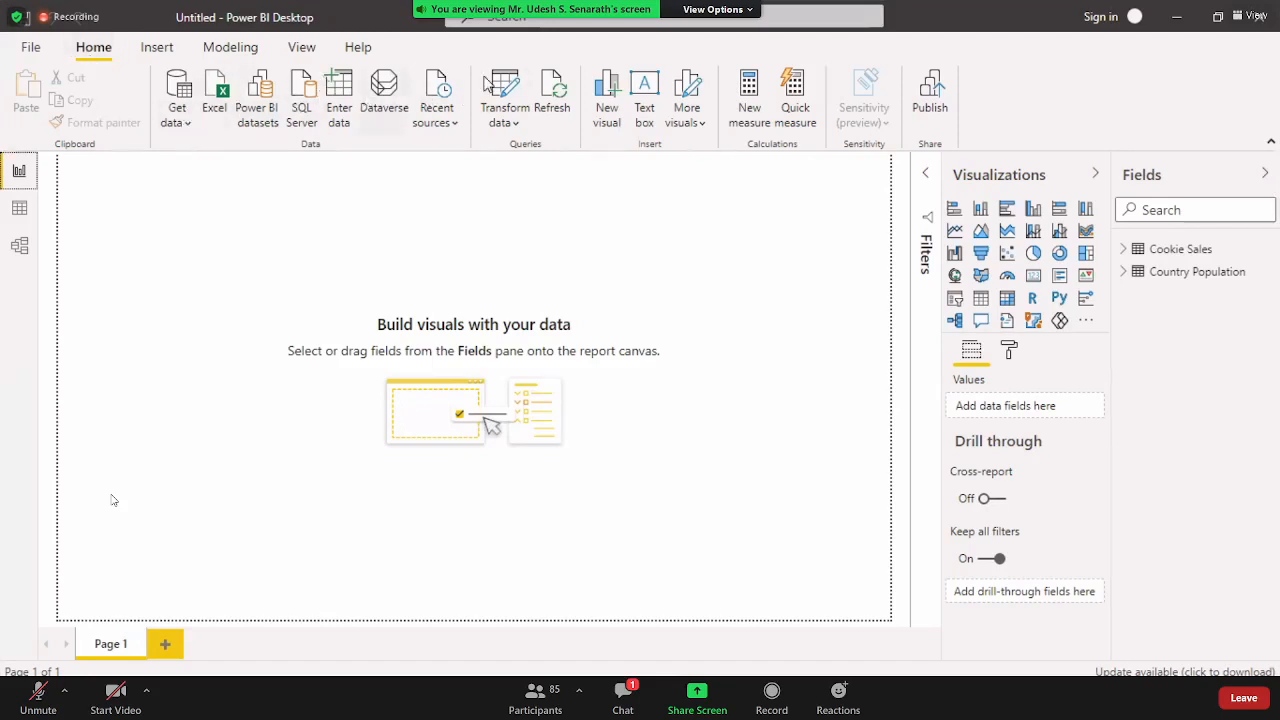
{"action": "left_click", "coordinate": [645, 103]}
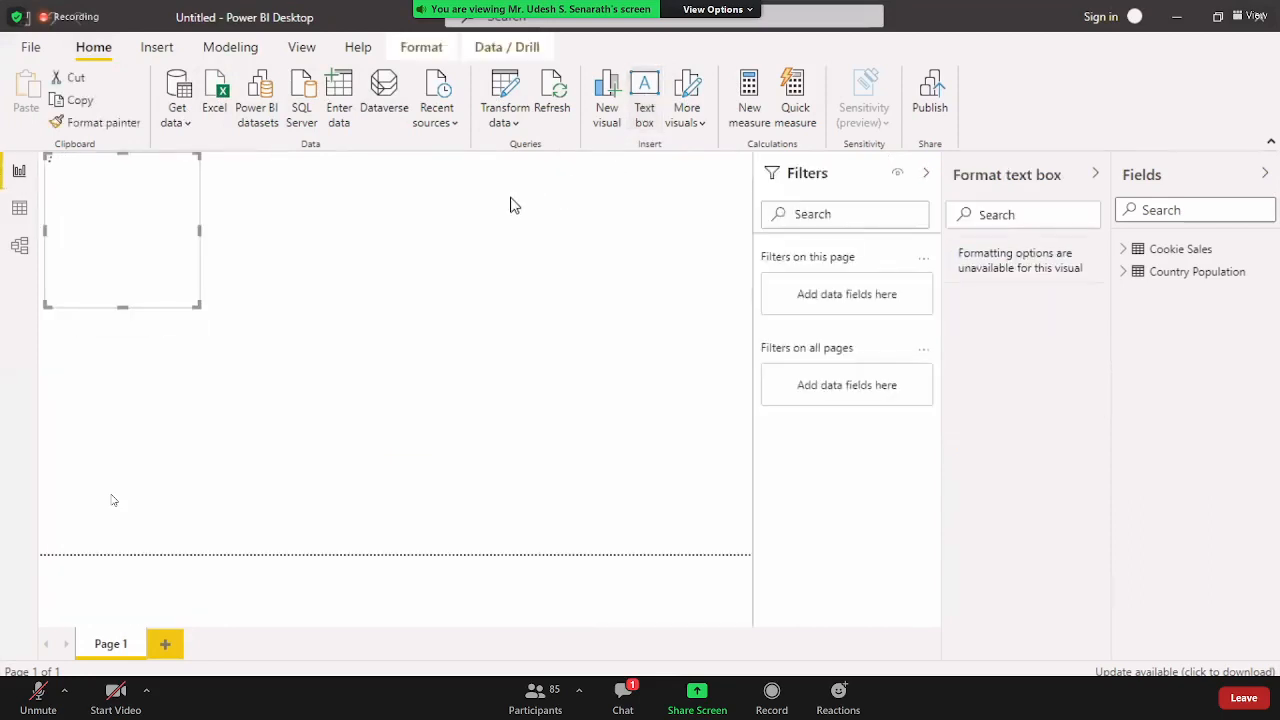
{"action": "left_click", "coordinate": [132, 226]}
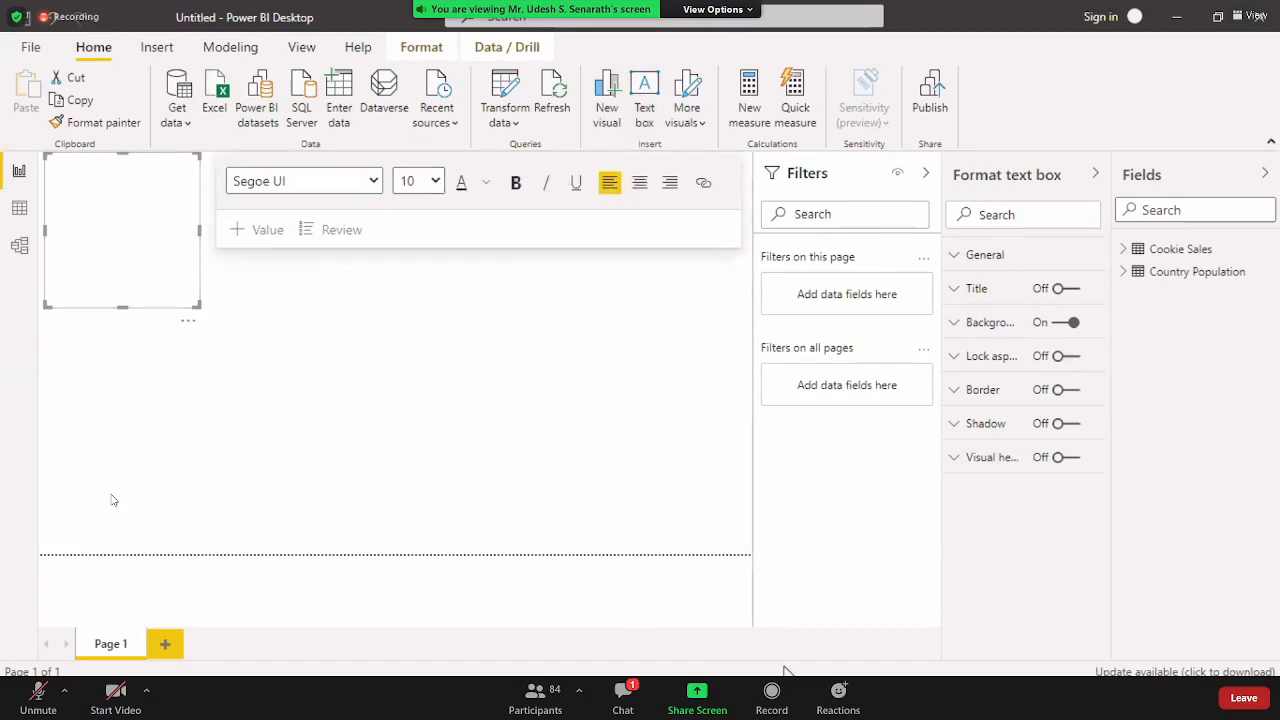
Copy the title "Kevin Cookie Company Financial Performance" from the Power BI Worksheet 01 PDF in Foxit PhantomPDF and paste it into the Power BI text box
{"action": "key", "text": "alt+Tab"}
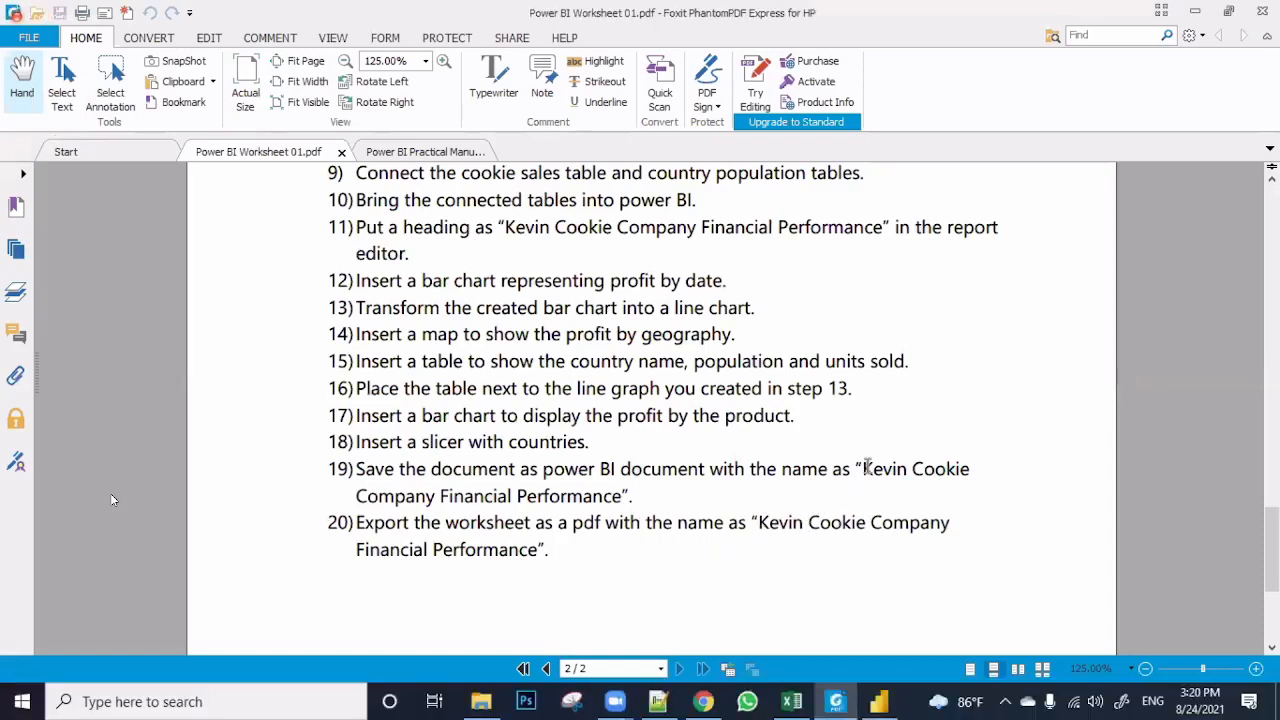
{"action": "left_click_drag", "start_coordinate": [866, 468], "coordinate": [623, 500]}
{"action": "key", "text": "ctrl+c"}
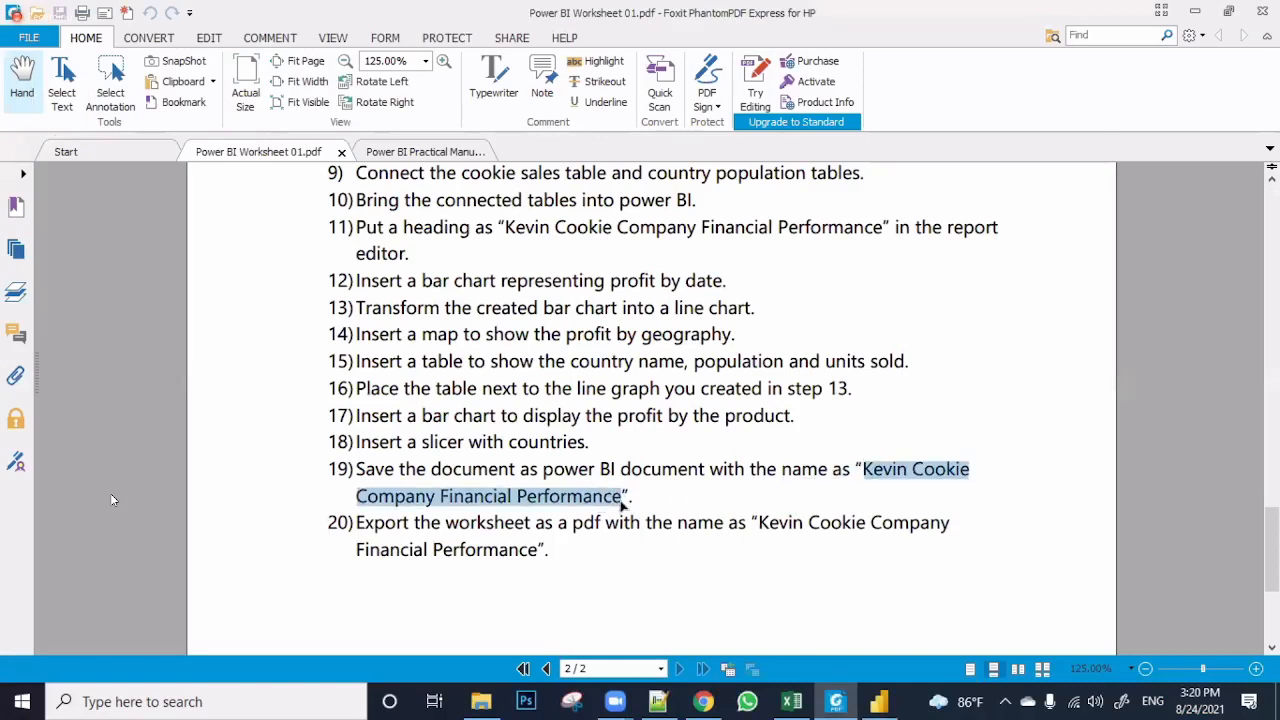
{"action": "left_click", "coordinate": [870, 702]}
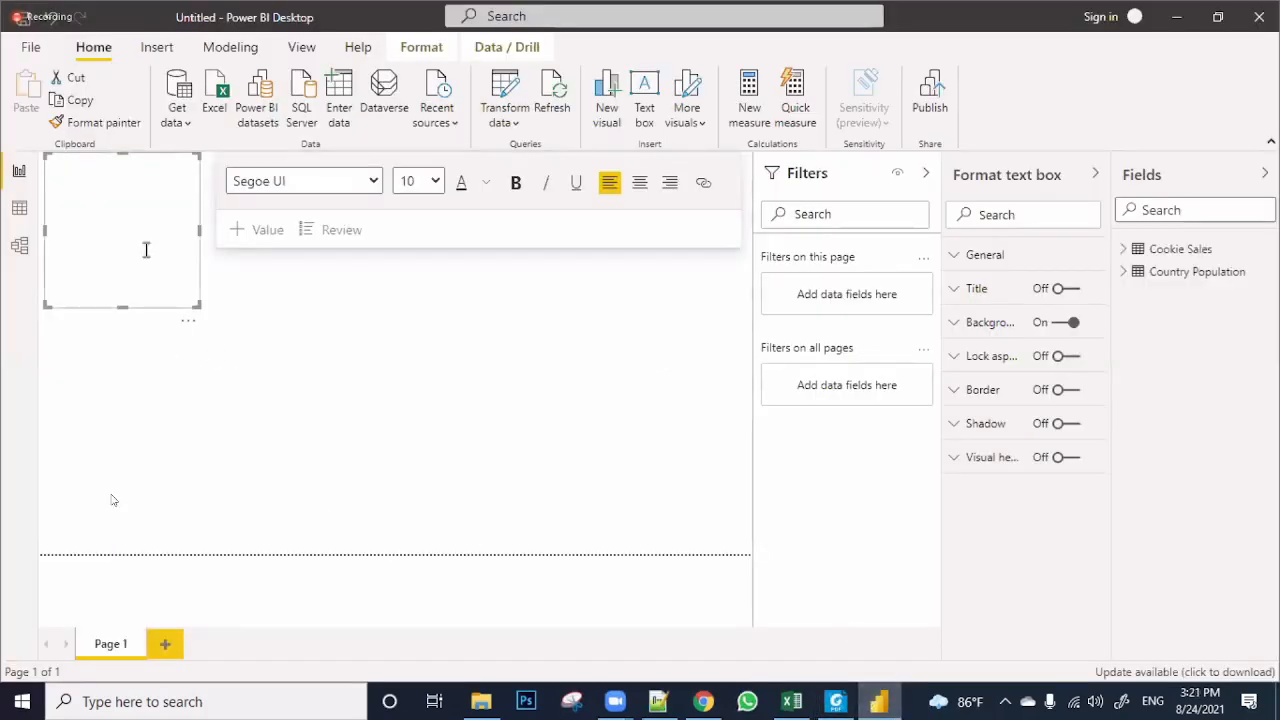
{"action": "key", "text": "ctrl+v"}
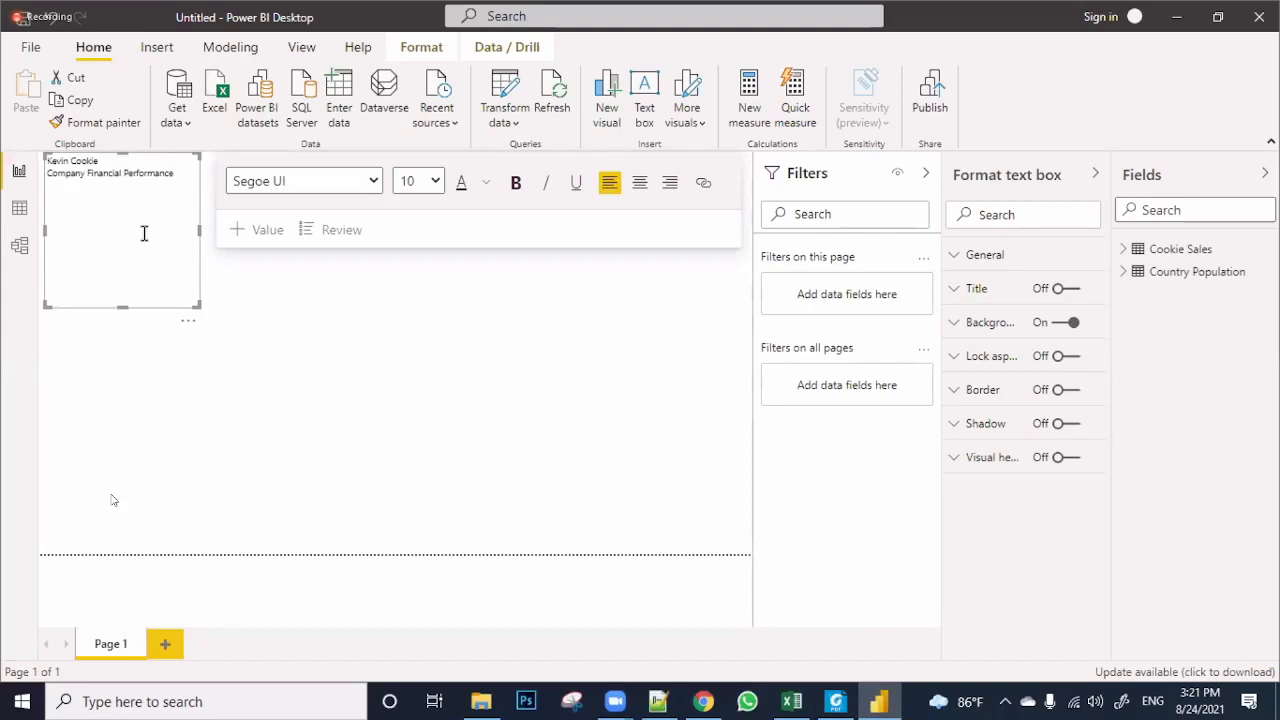
Move the heading text box lower on the page, slightly in from the canvas edge, and place the cursor in its text
{"action": "left_click_drag", "start_coordinate": [149, 314], "coordinate": [174, 394]}
{"action": "left_click", "coordinate": [143, 325]}
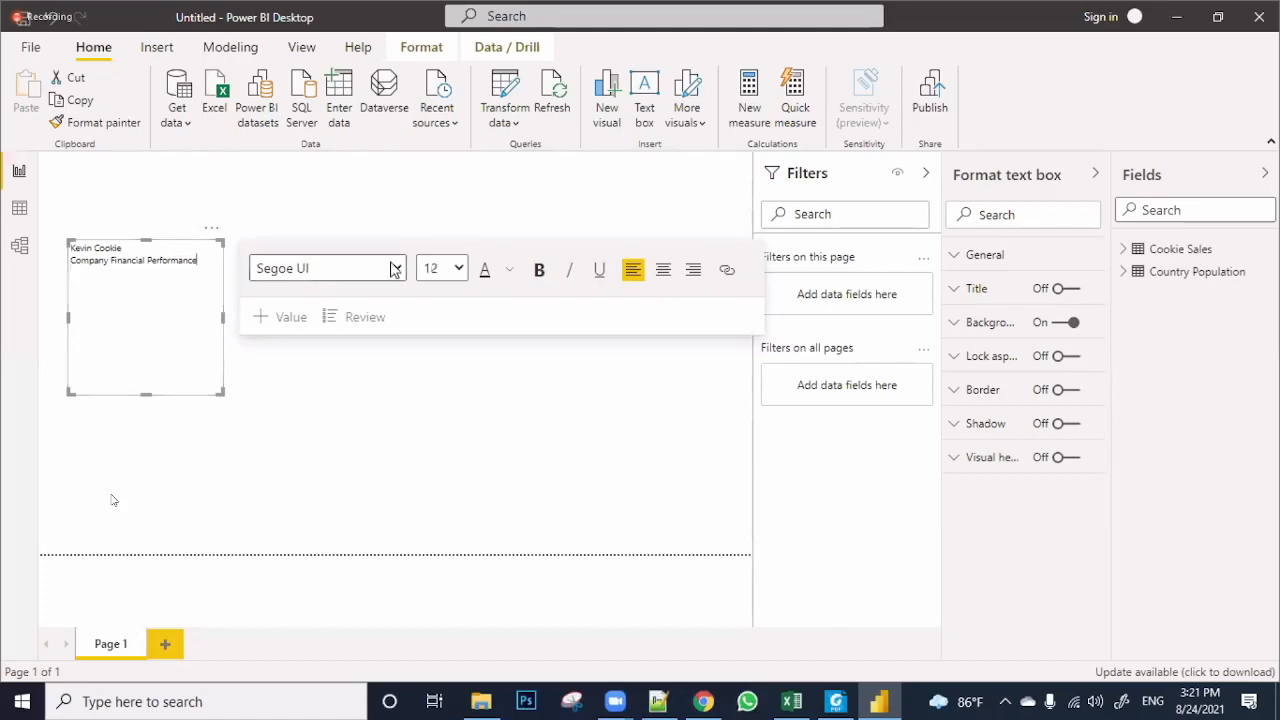
{"action": "left_click", "coordinate": [459, 274]}
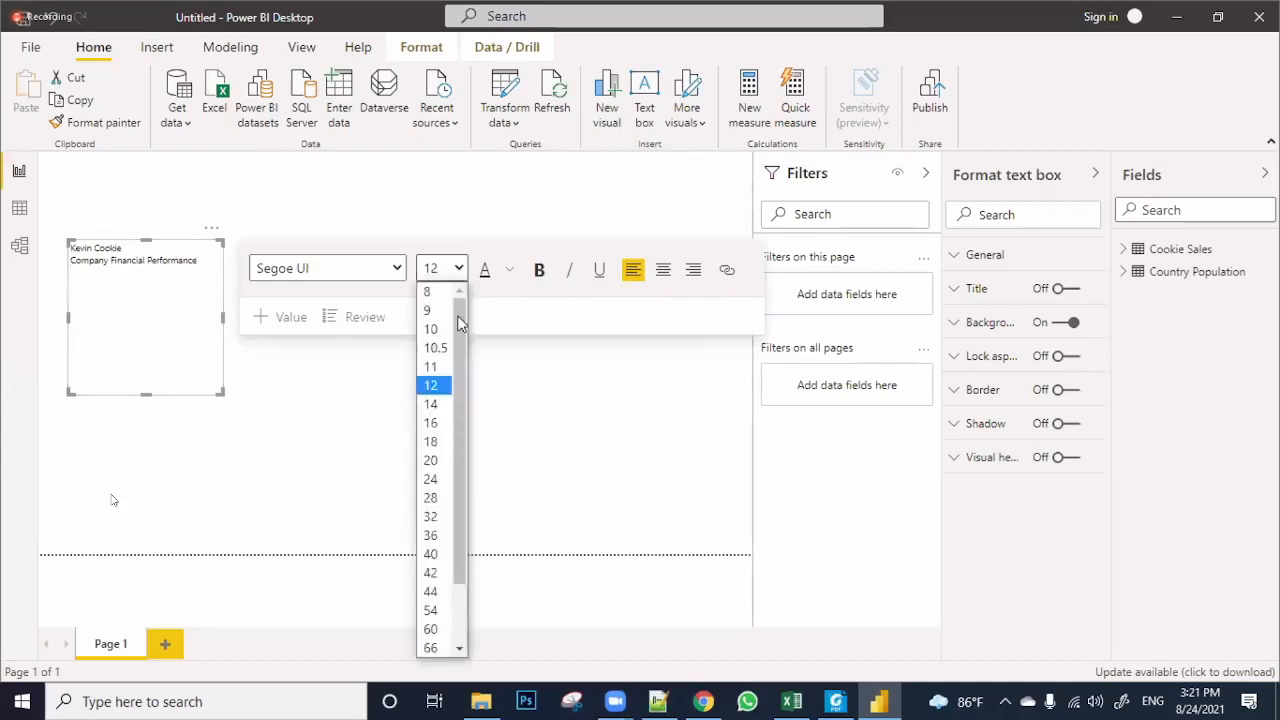
{"action": "left_click", "coordinate": [428, 540]}
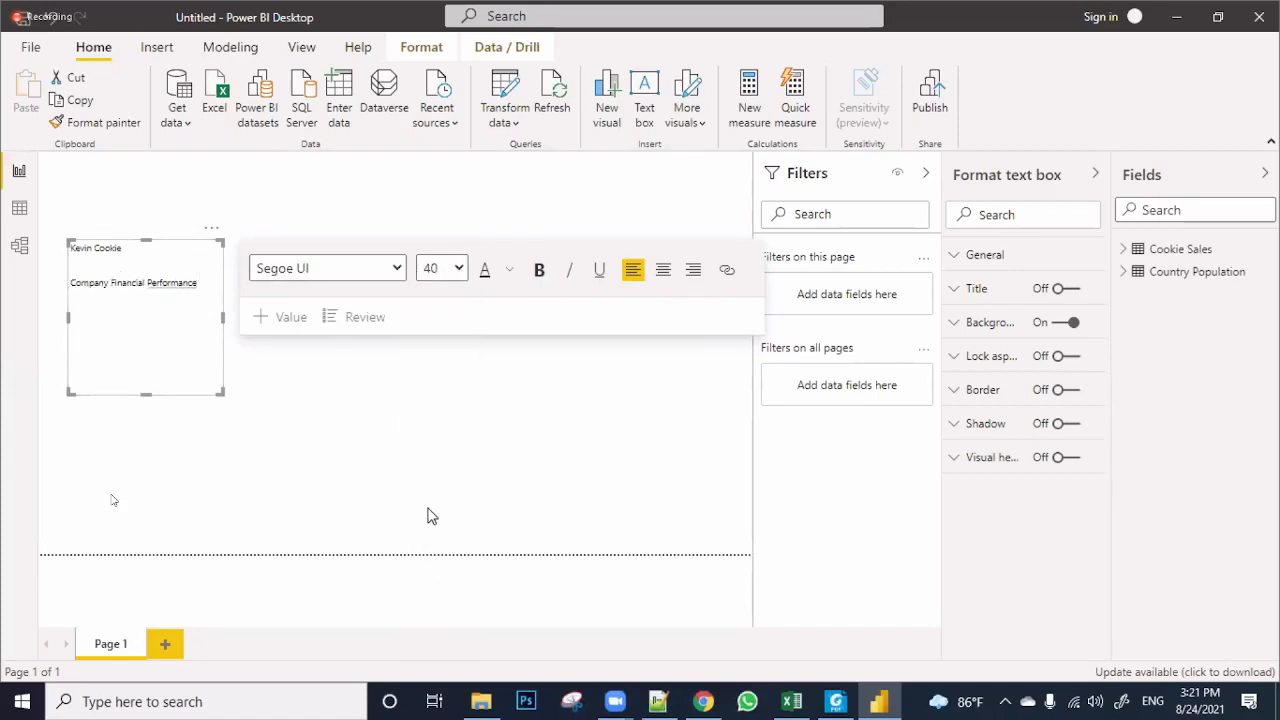
{"action": "key", "text": "Return"}
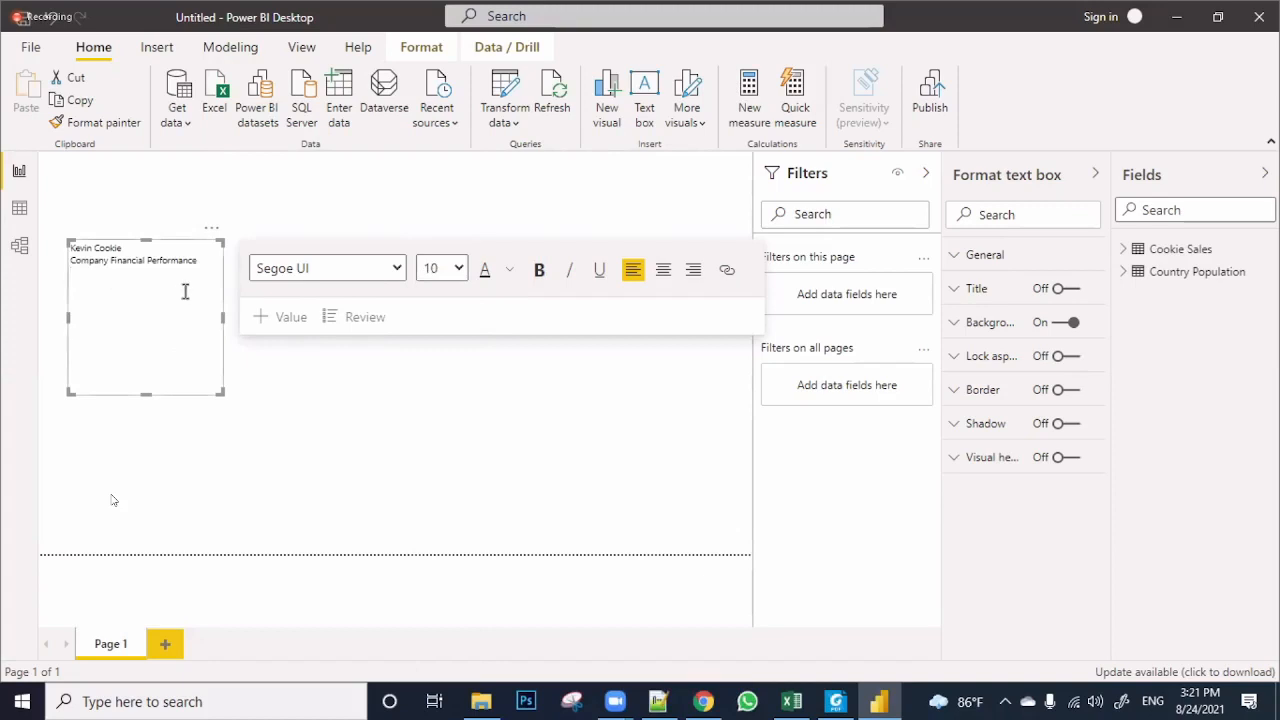
Format the entire two-line heading text in Arial at font size 40
{"action": "left_click_drag", "start_coordinate": [201, 266], "coordinate": [64, 257]}
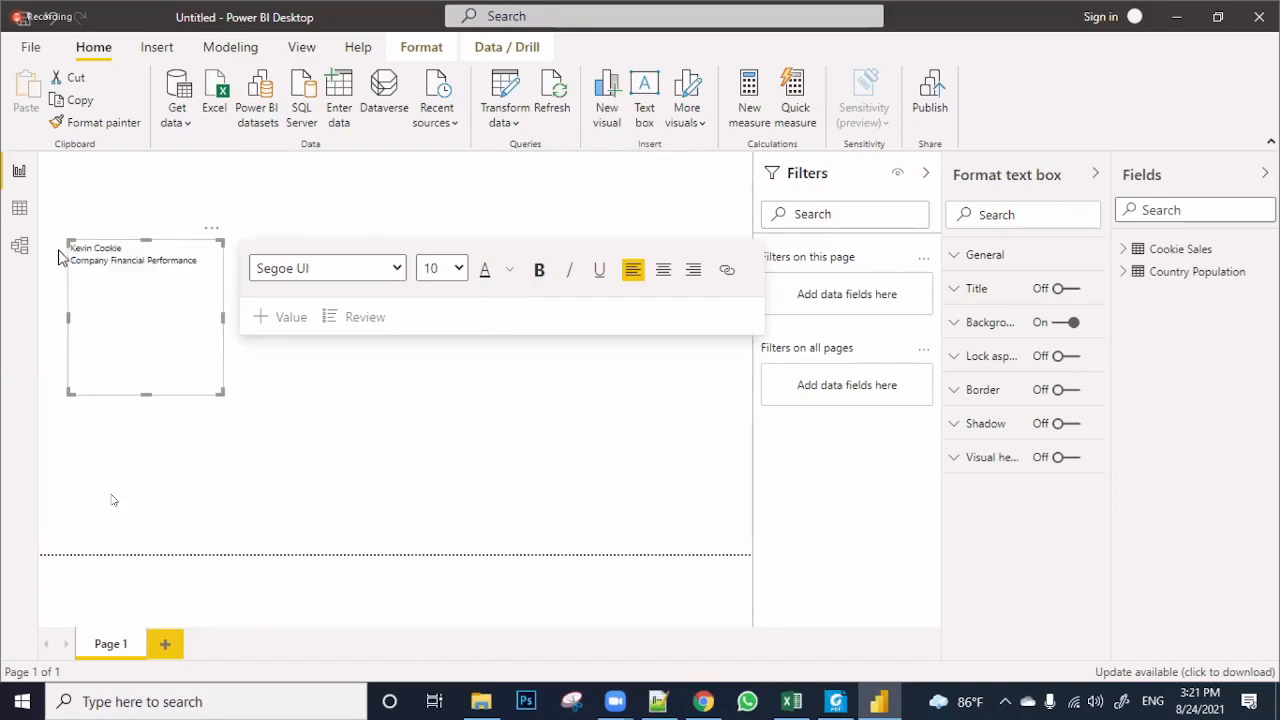
{"action": "left_click", "coordinate": [162, 260]}
{"action": "left_click_drag", "start_coordinate": [195, 262], "coordinate": [70, 247]}
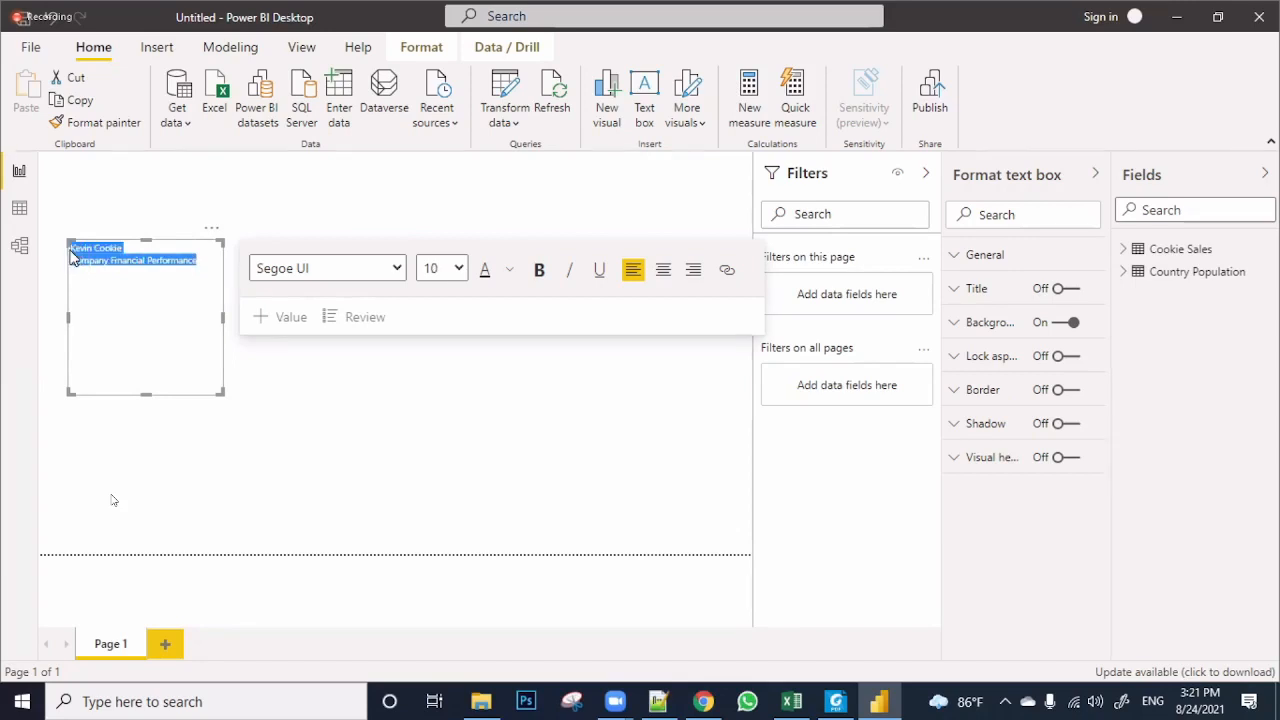
{"action": "left_click", "coordinate": [458, 270]}
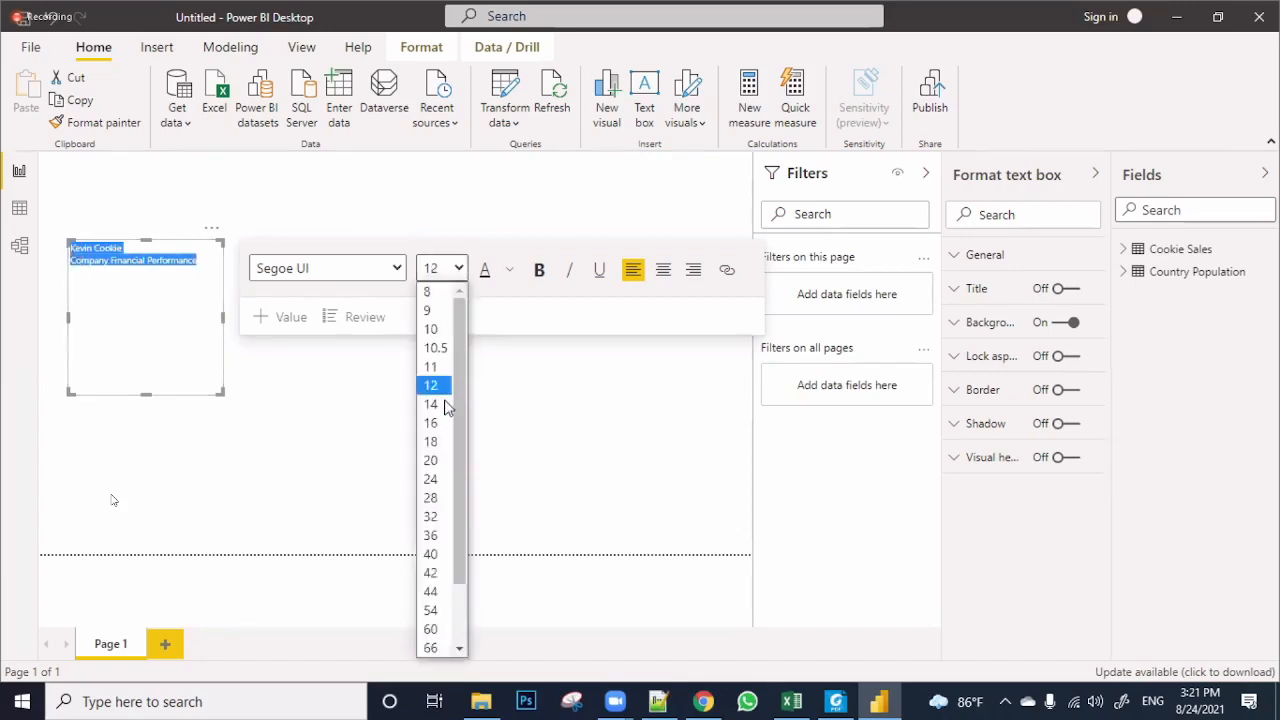
{"action": "left_click", "coordinate": [438, 552]}
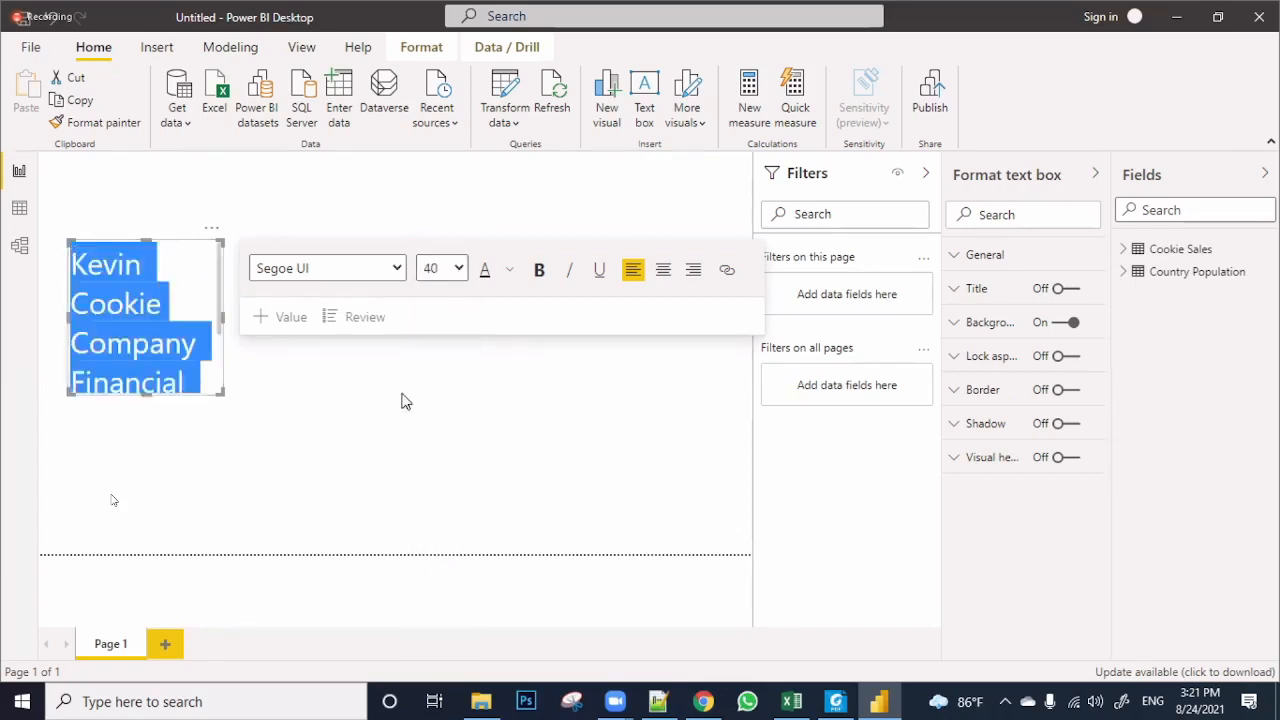
{"action": "left_click", "coordinate": [459, 270]}
{"action": "left_click", "coordinate": [432, 572]}
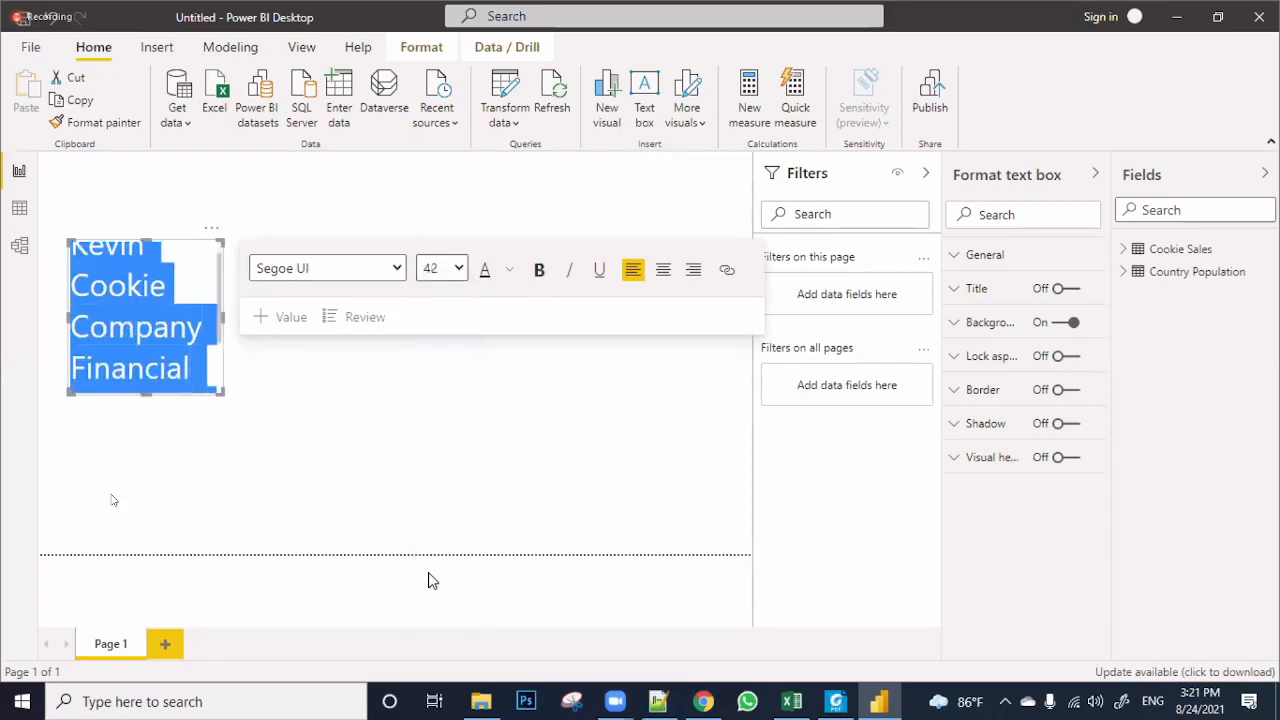
{"action": "left_click", "coordinate": [458, 270]}
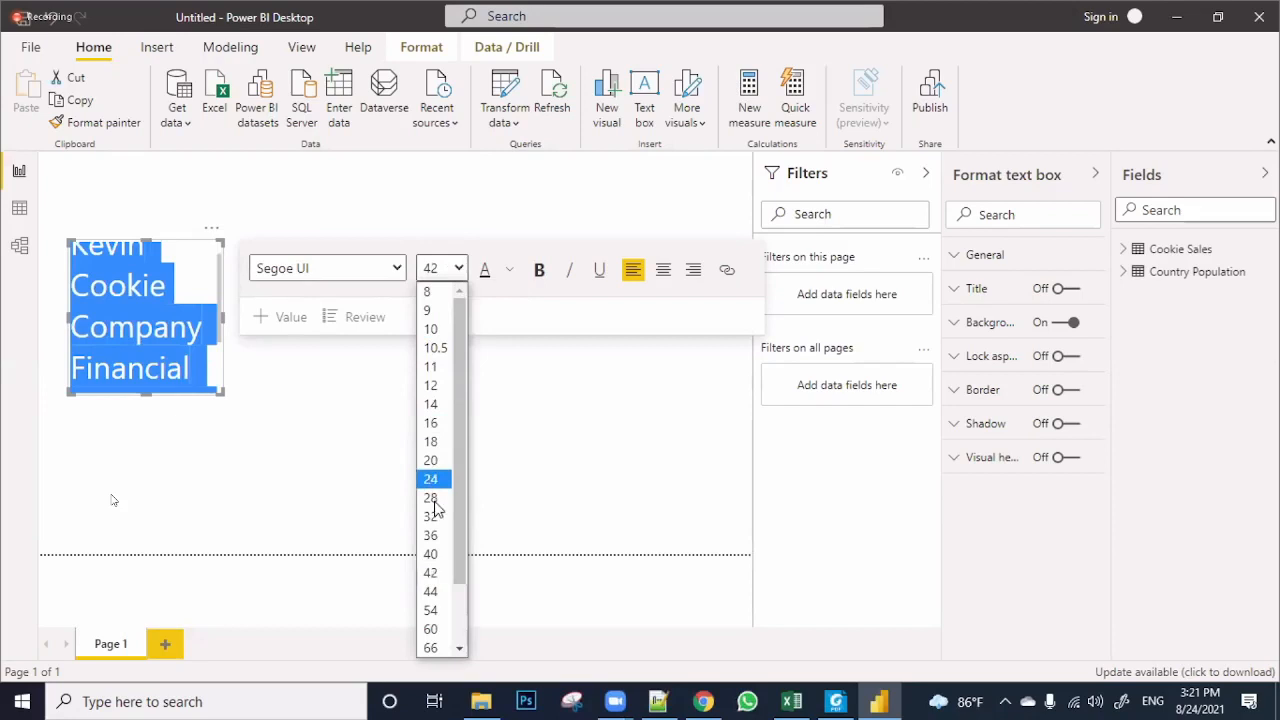
{"action": "left_click", "coordinate": [430, 555]}
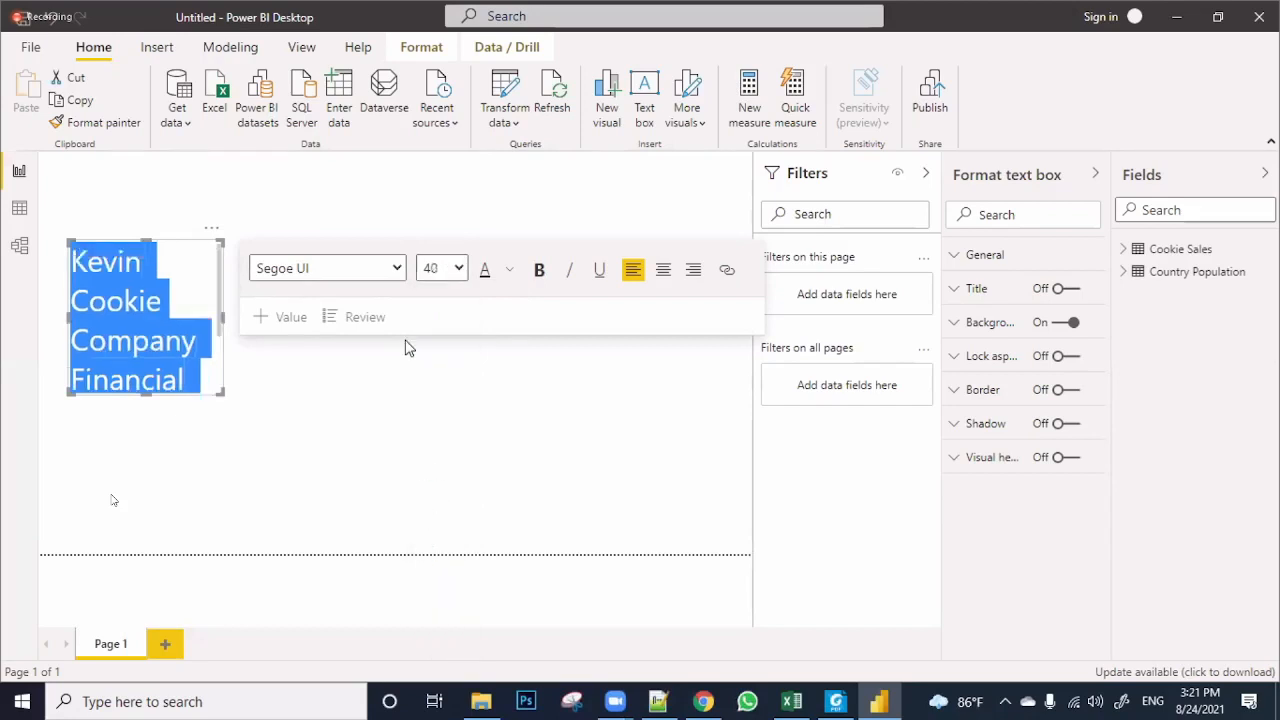
{"action": "left_click", "coordinate": [394, 269]}
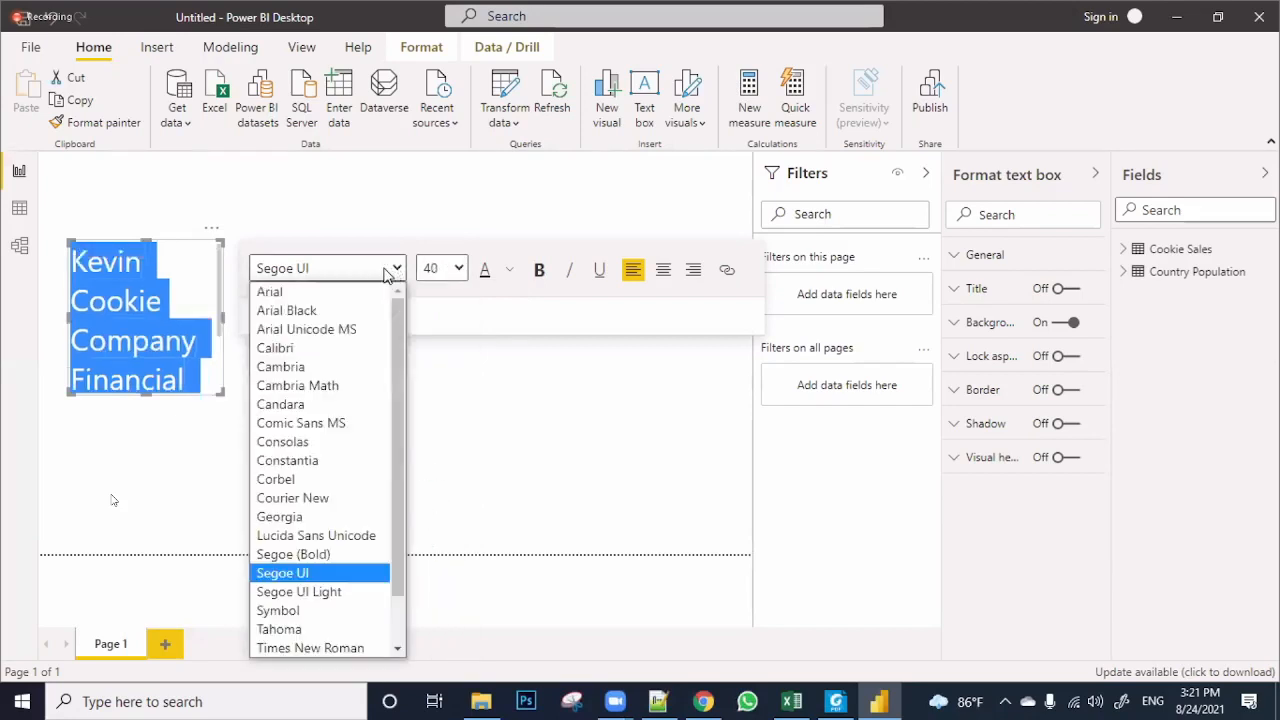
{"action": "left_click", "coordinate": [330, 292]}
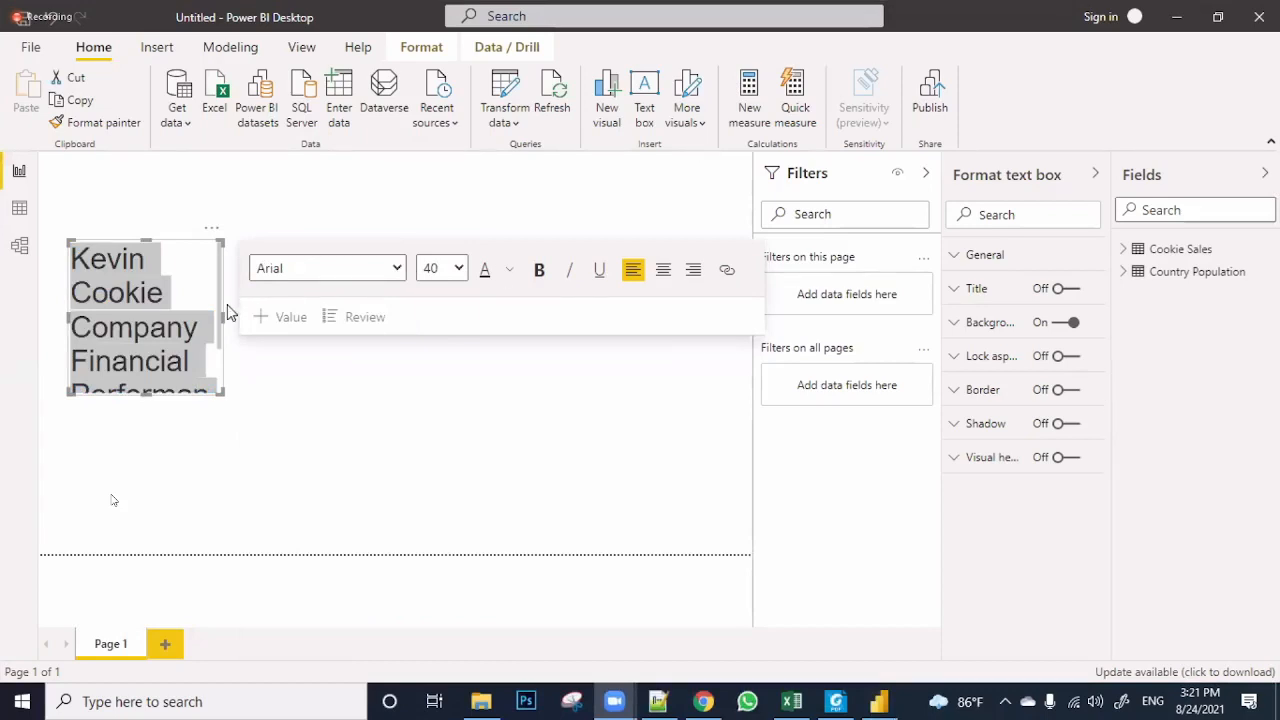
Recolour the whole heading text with the darkest navy blue shade of the theme colors
{"action": "left_click", "coordinate": [142, 290]}
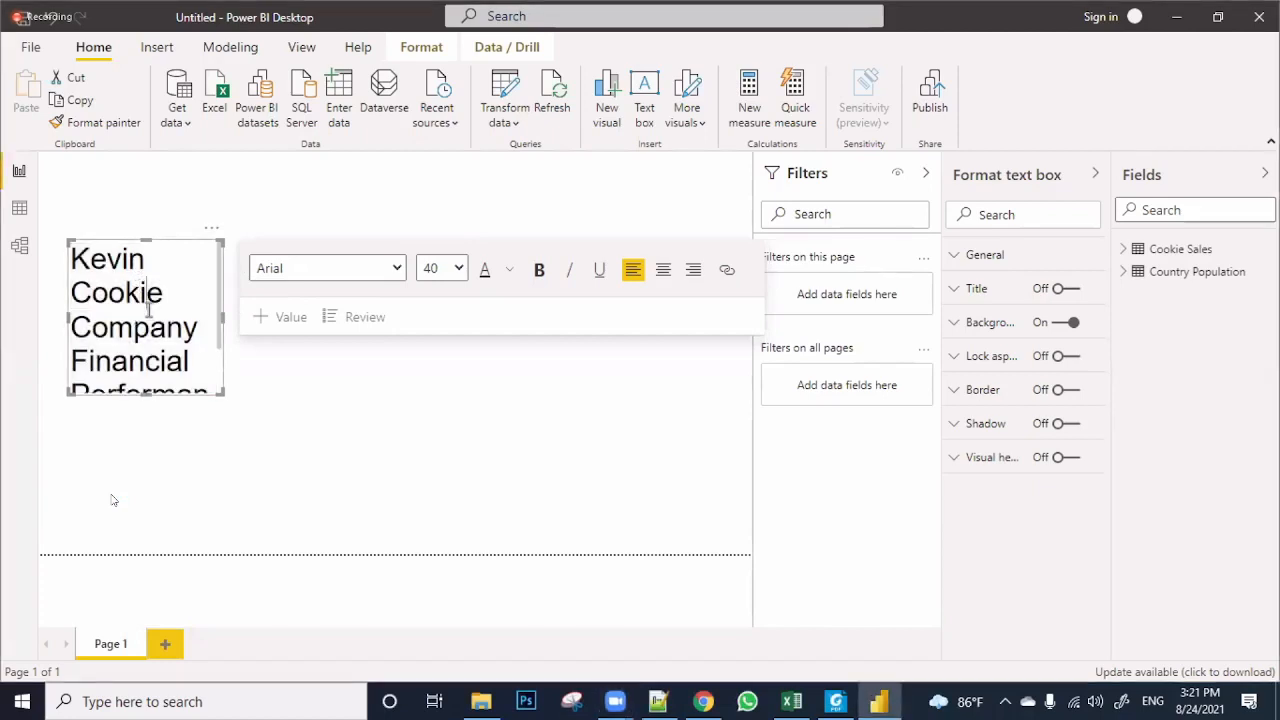
{"action": "key", "text": "ctrl+a"}
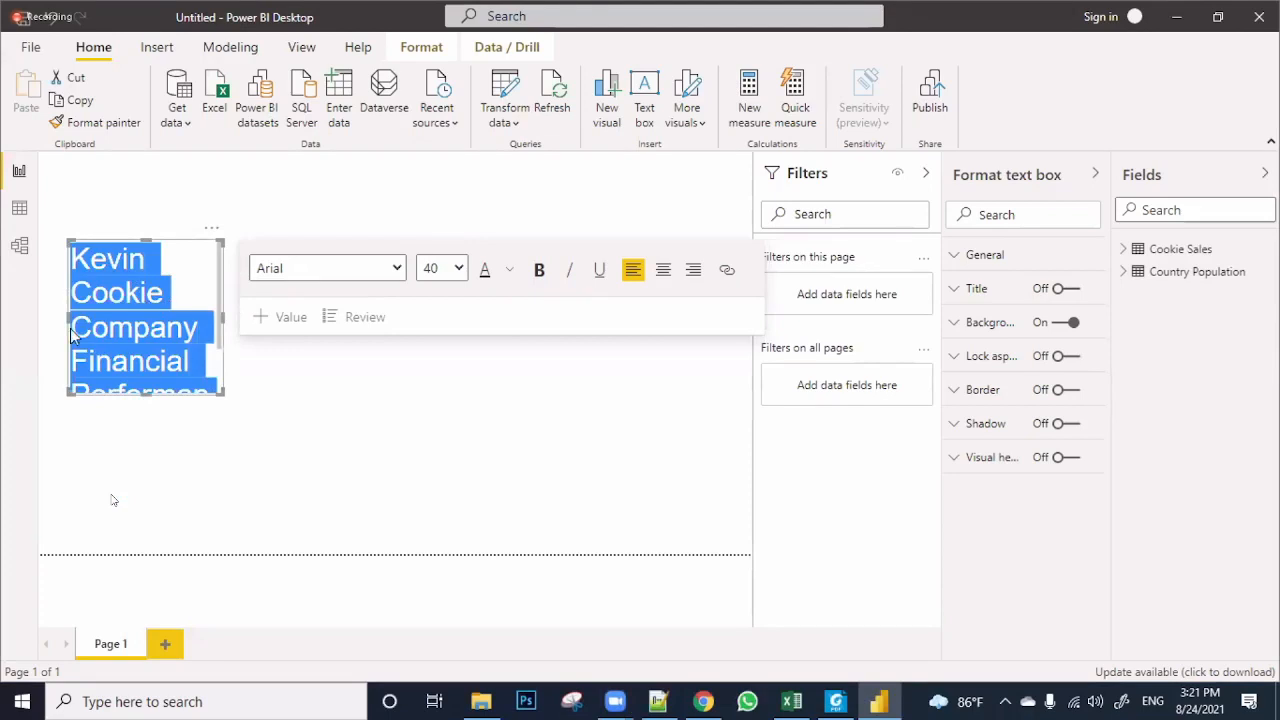
{"action": "left_click", "coordinate": [510, 272]}
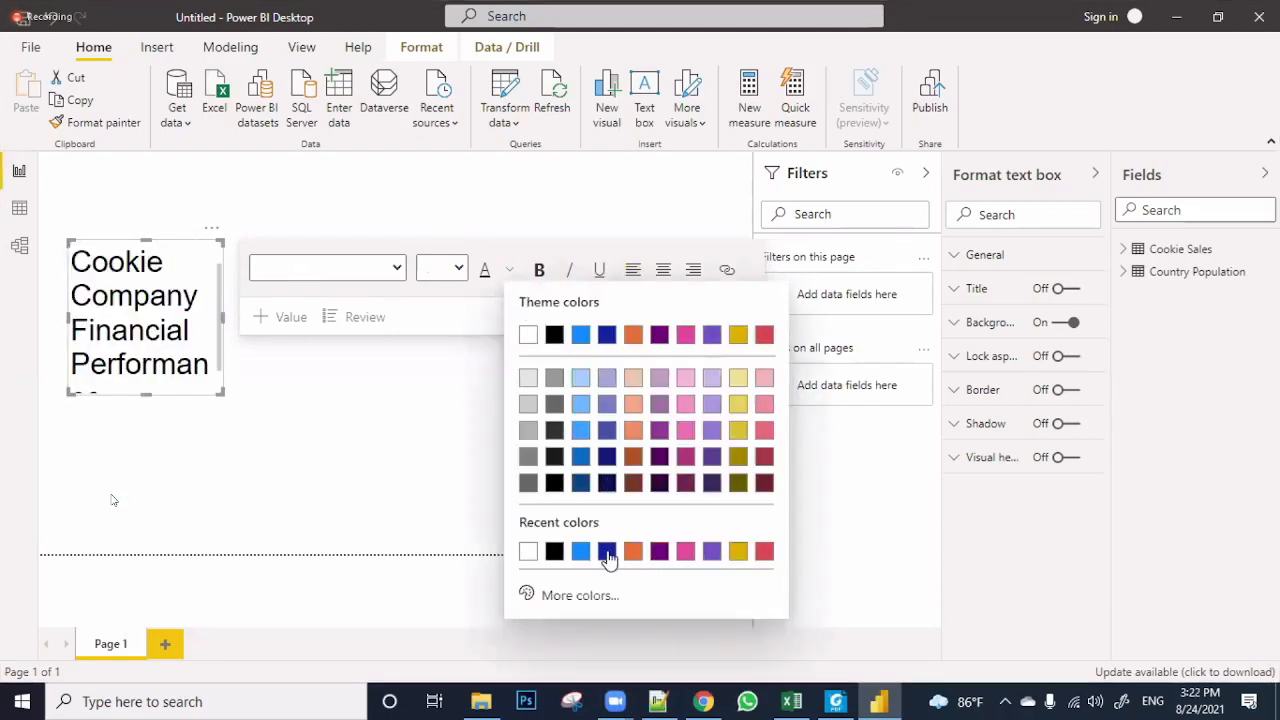
{"action": "left_click", "coordinate": [607, 484]}
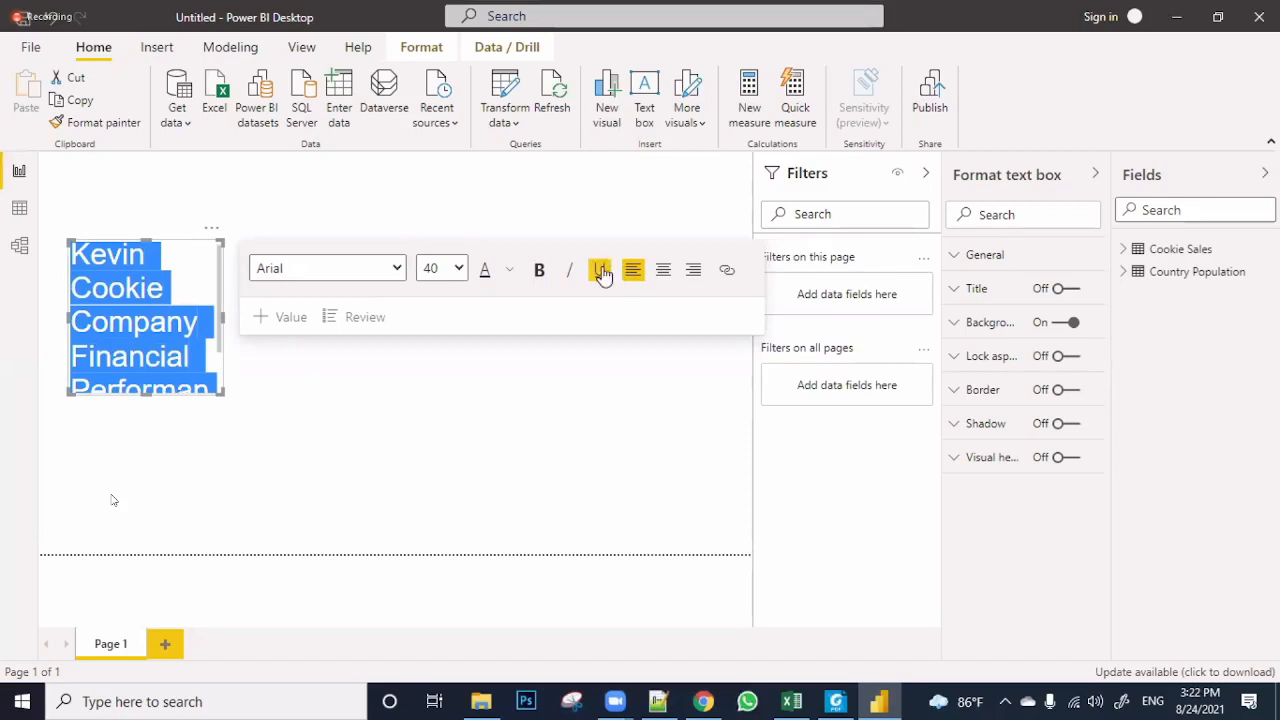
Make the heading bold and underlined without italics, and centre it in its text box
{"action": "left_click", "coordinate": [538, 274]}
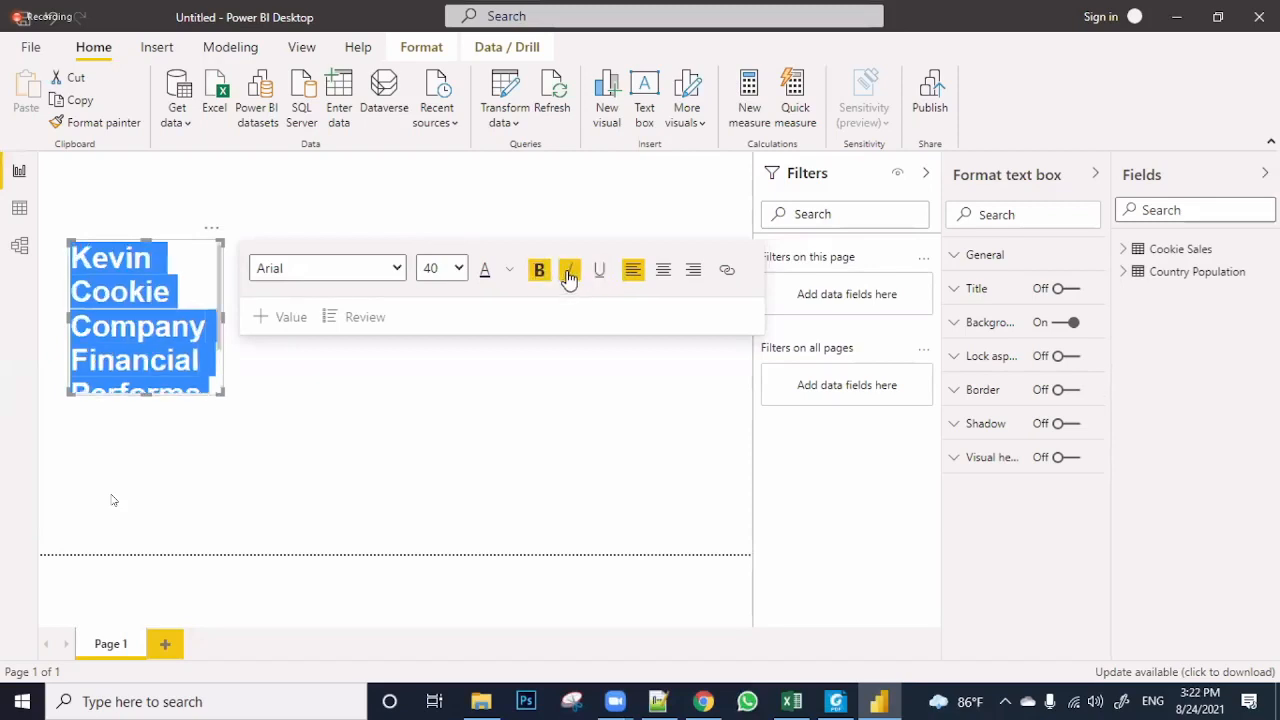
{"action": "left_click", "coordinate": [568, 277]}
{"action": "left_click", "coordinate": [568, 277]}
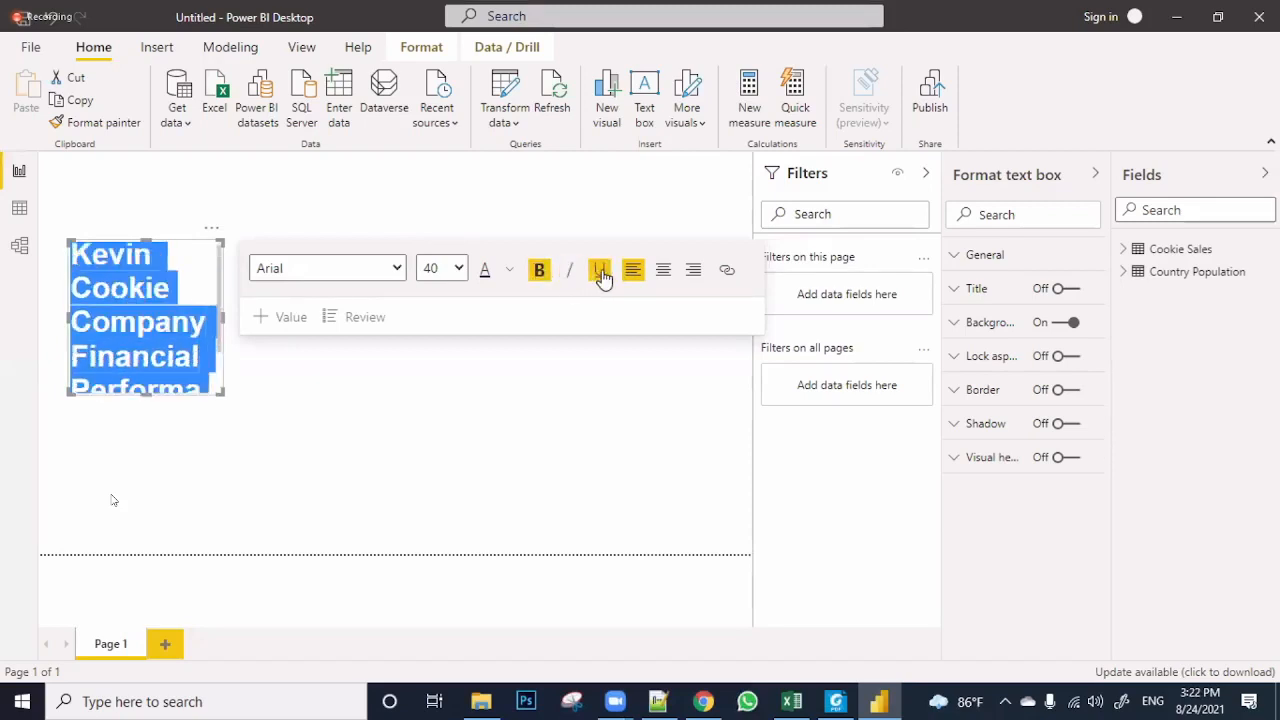
{"action": "left_click", "coordinate": [600, 272]}
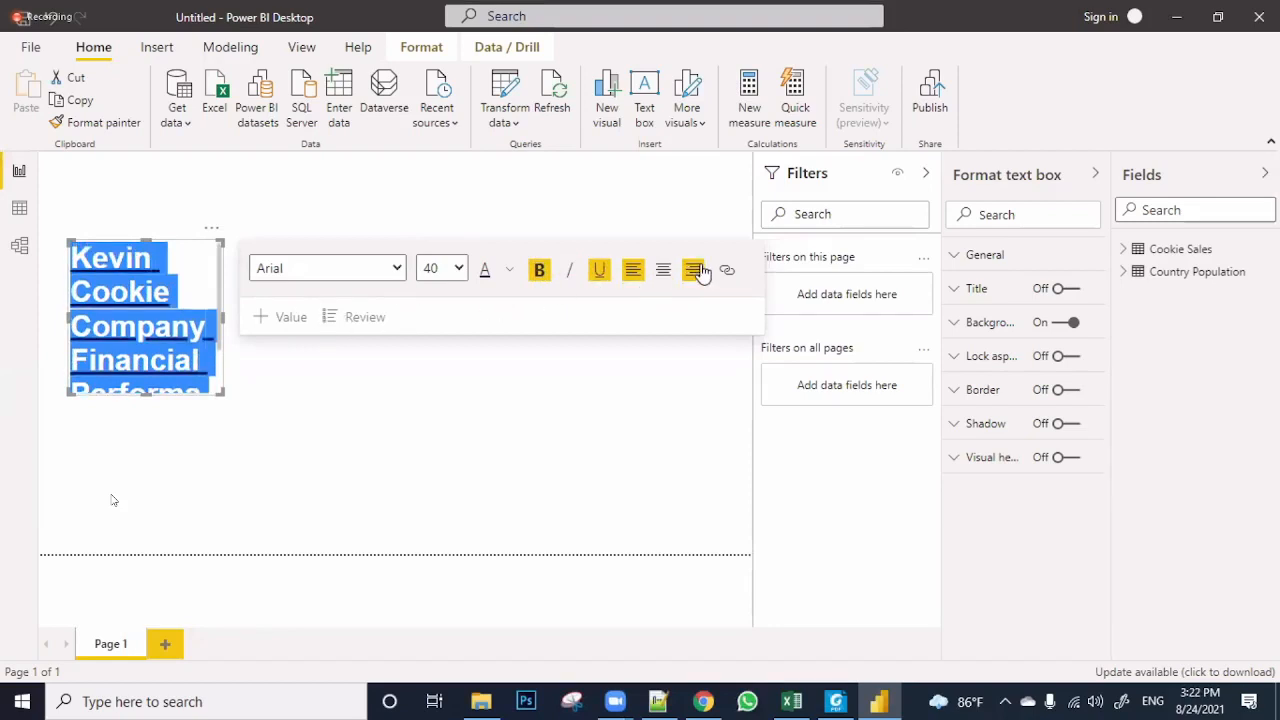
{"action": "left_click", "coordinate": [664, 272]}
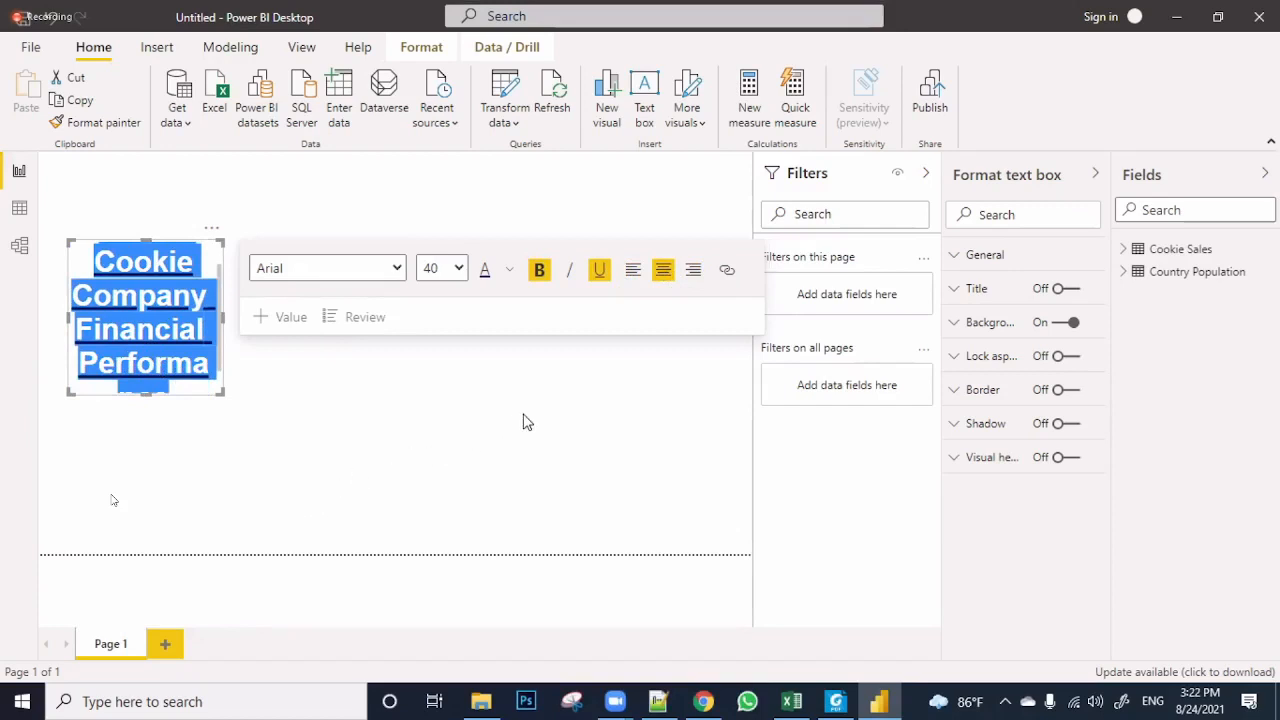
Widen the heading text box on both sides so it spans the full width of the report page
{"action": "left_click", "coordinate": [338, 434]}
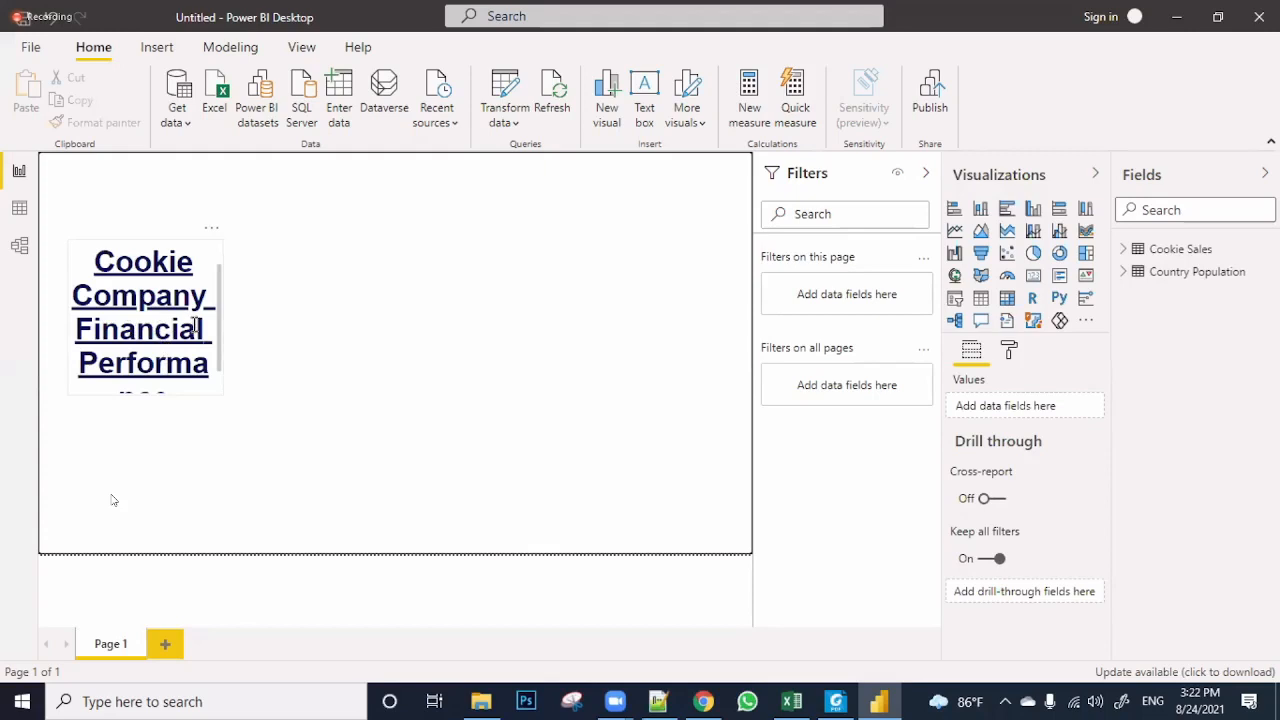
{"action": "left_click", "coordinate": [181, 399]}
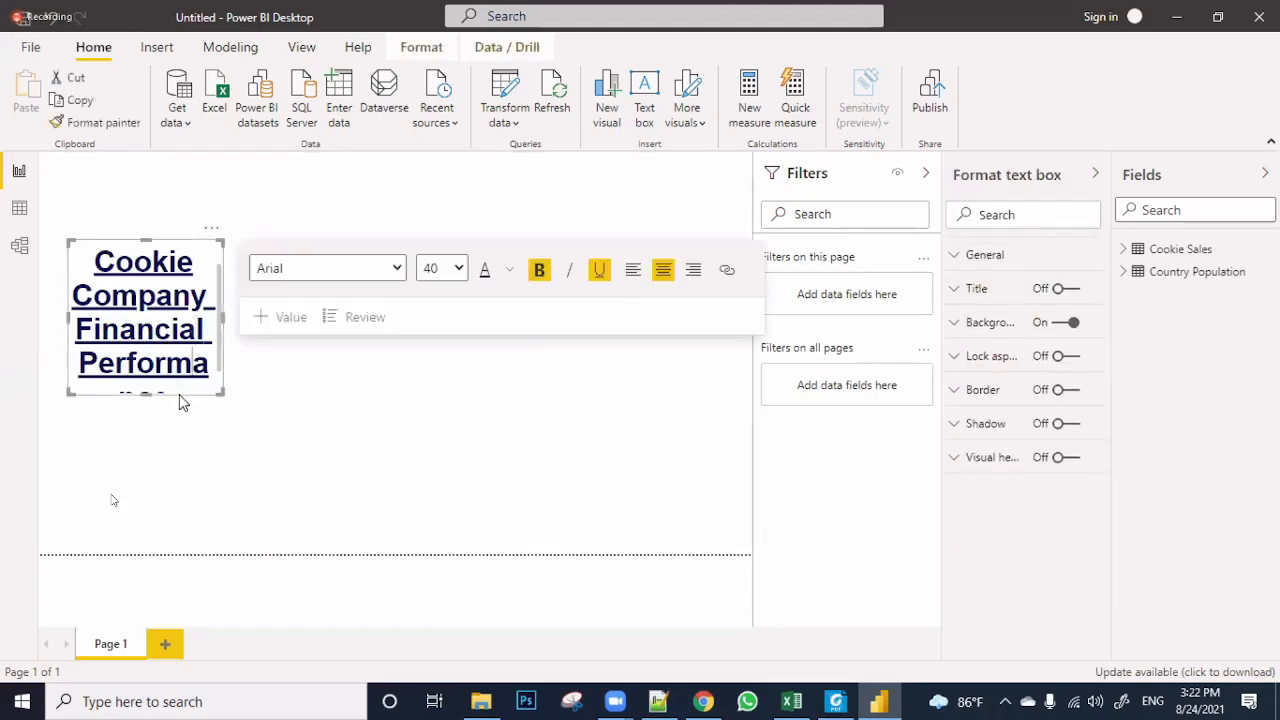
{"action": "left_click_drag", "start_coordinate": [224, 317], "coordinate": [755, 303]}
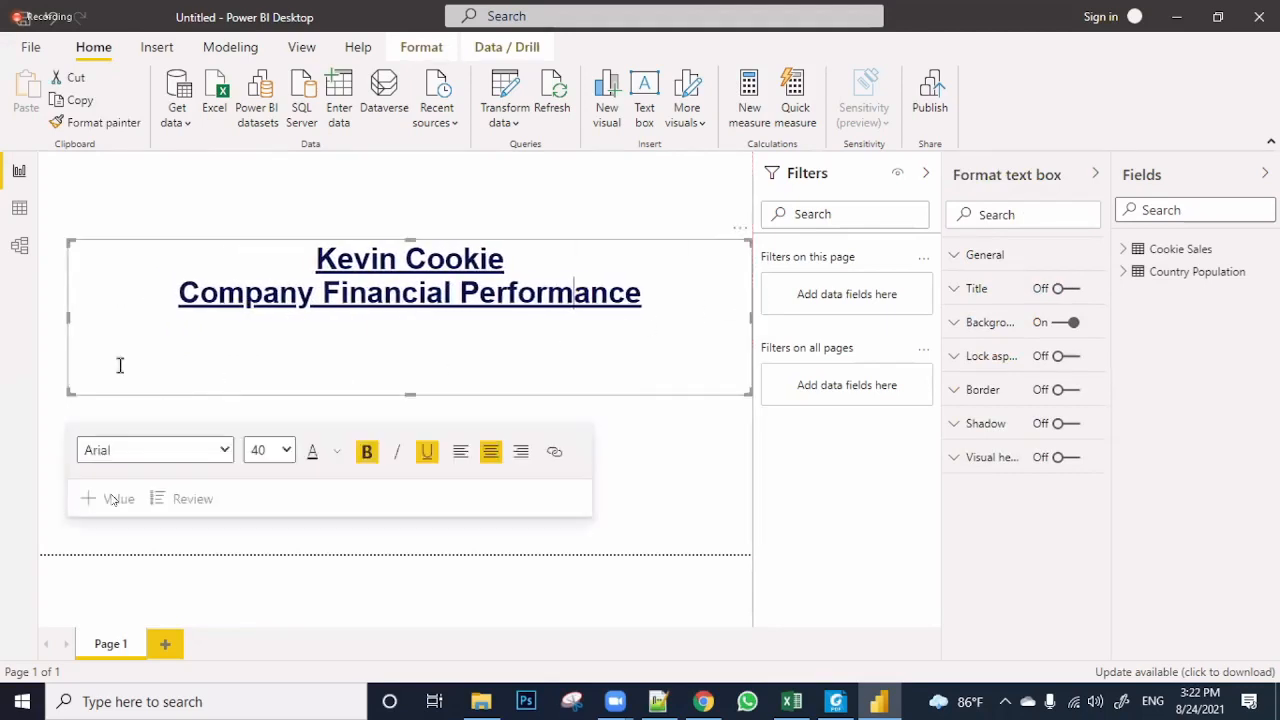
{"action": "left_click_drag", "start_coordinate": [67, 317], "coordinate": [38, 320]}
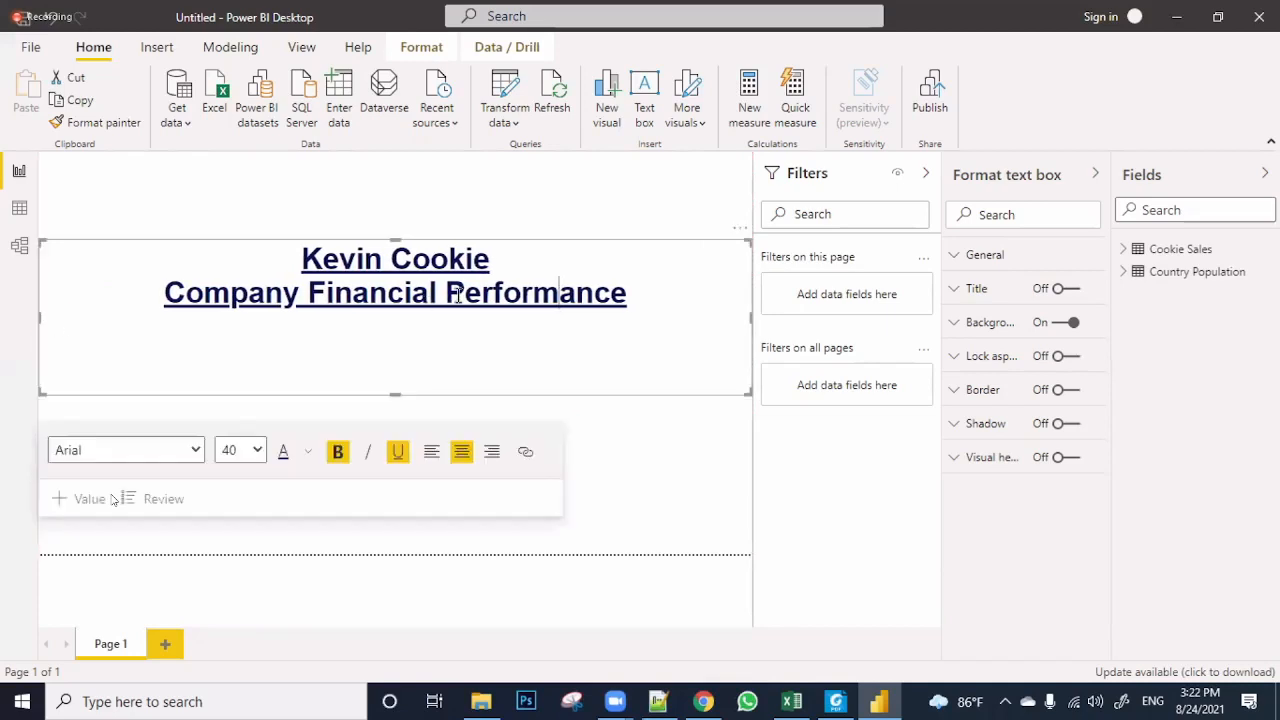
Reduce the font size of both heading lines to 28
{"action": "left_click_drag", "start_coordinate": [630, 293], "coordinate": [228, 260]}
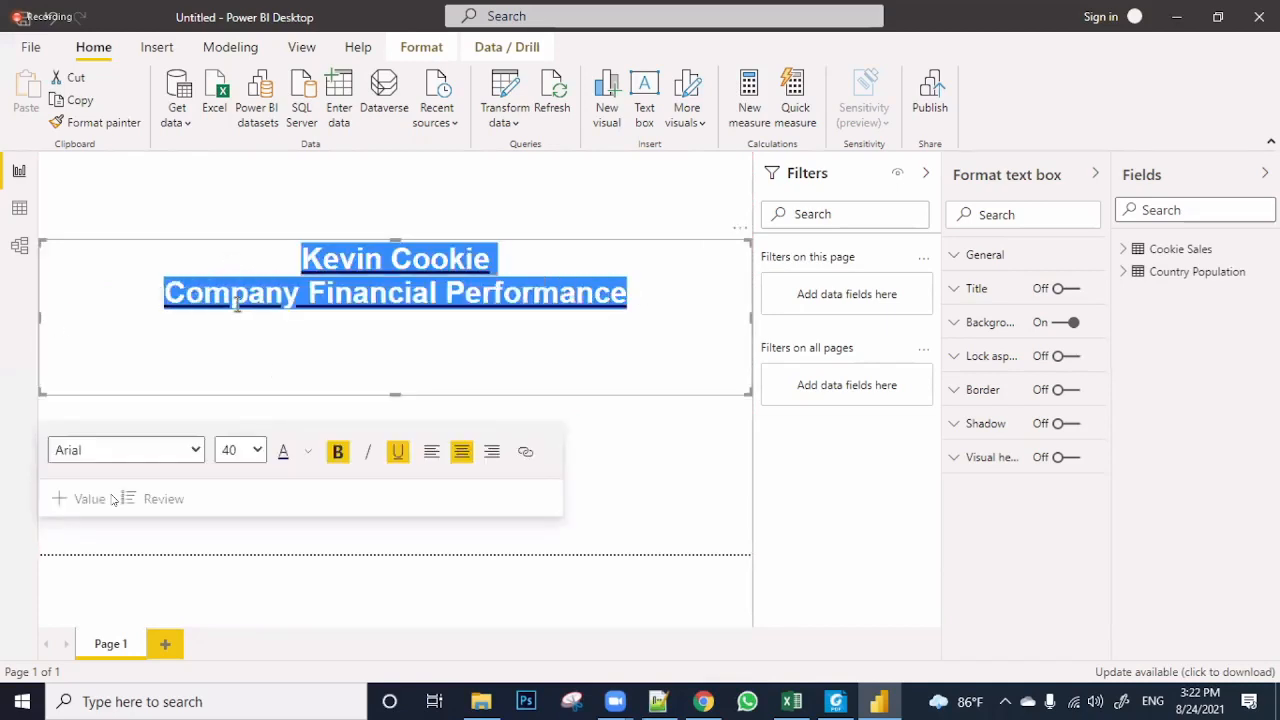
{"action": "left_click", "coordinate": [257, 450]}
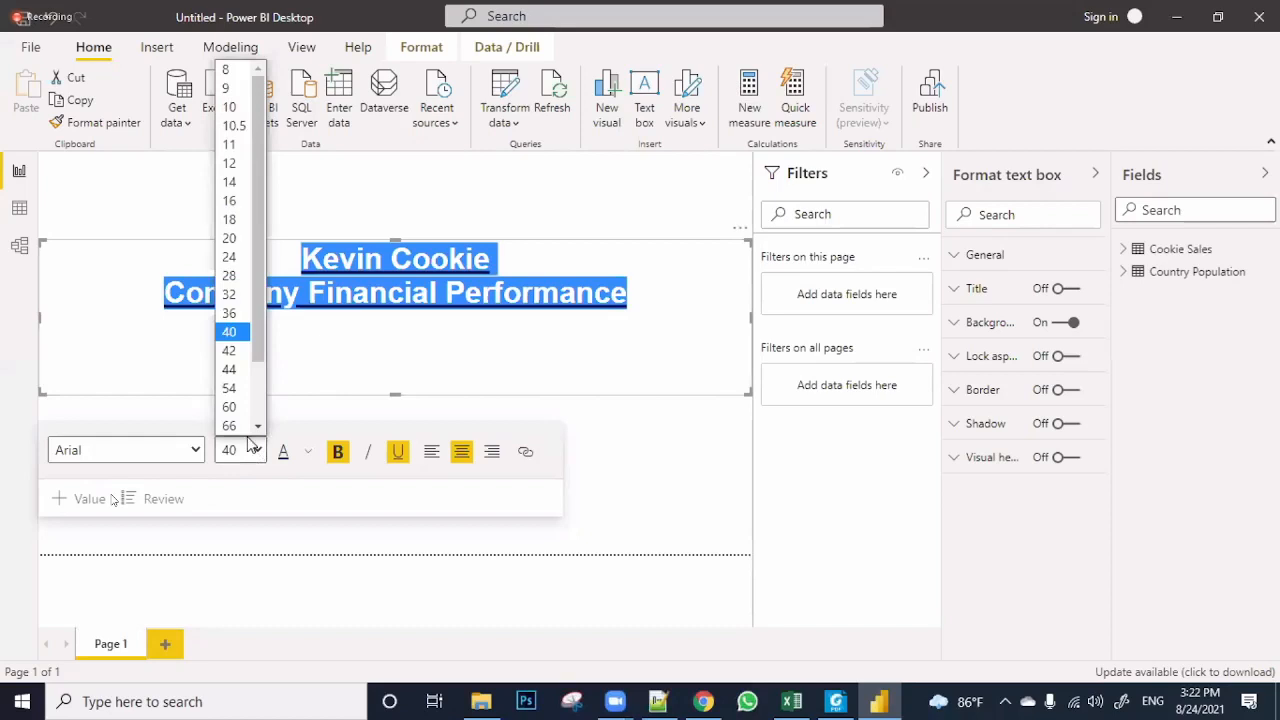
{"action": "left_click", "coordinate": [230, 313]}
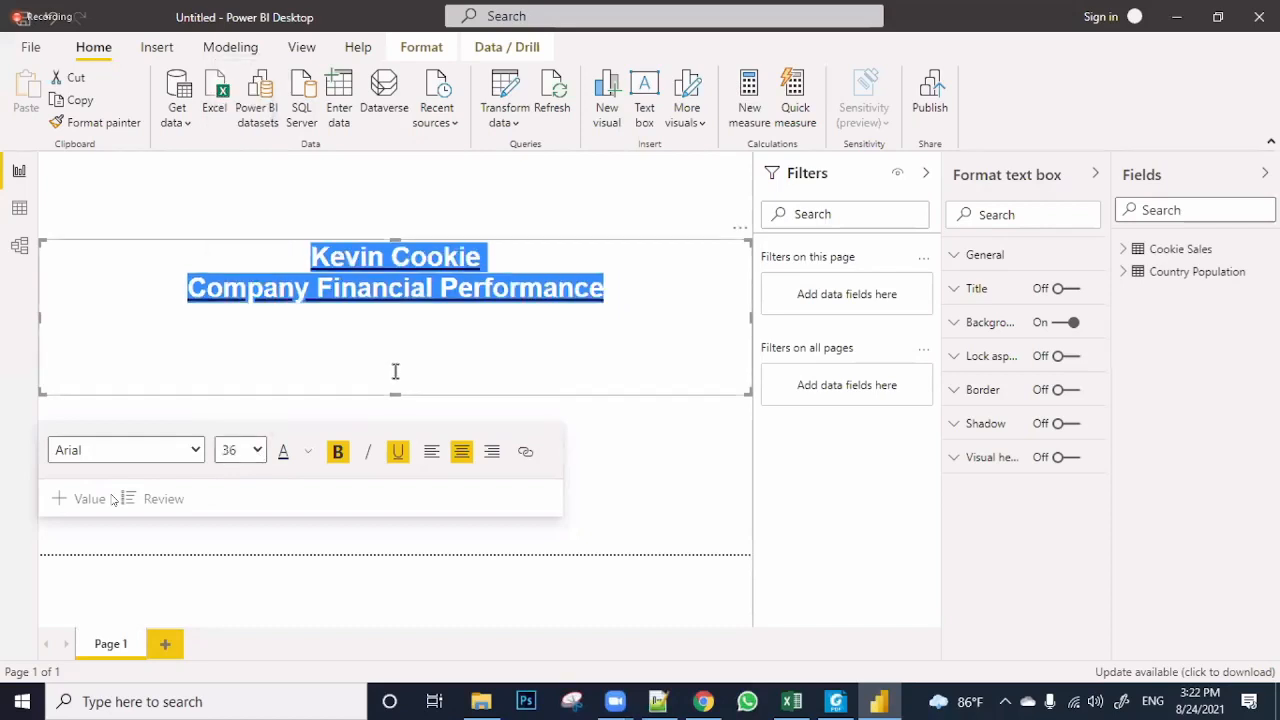
{"action": "left_click", "coordinate": [258, 451]}
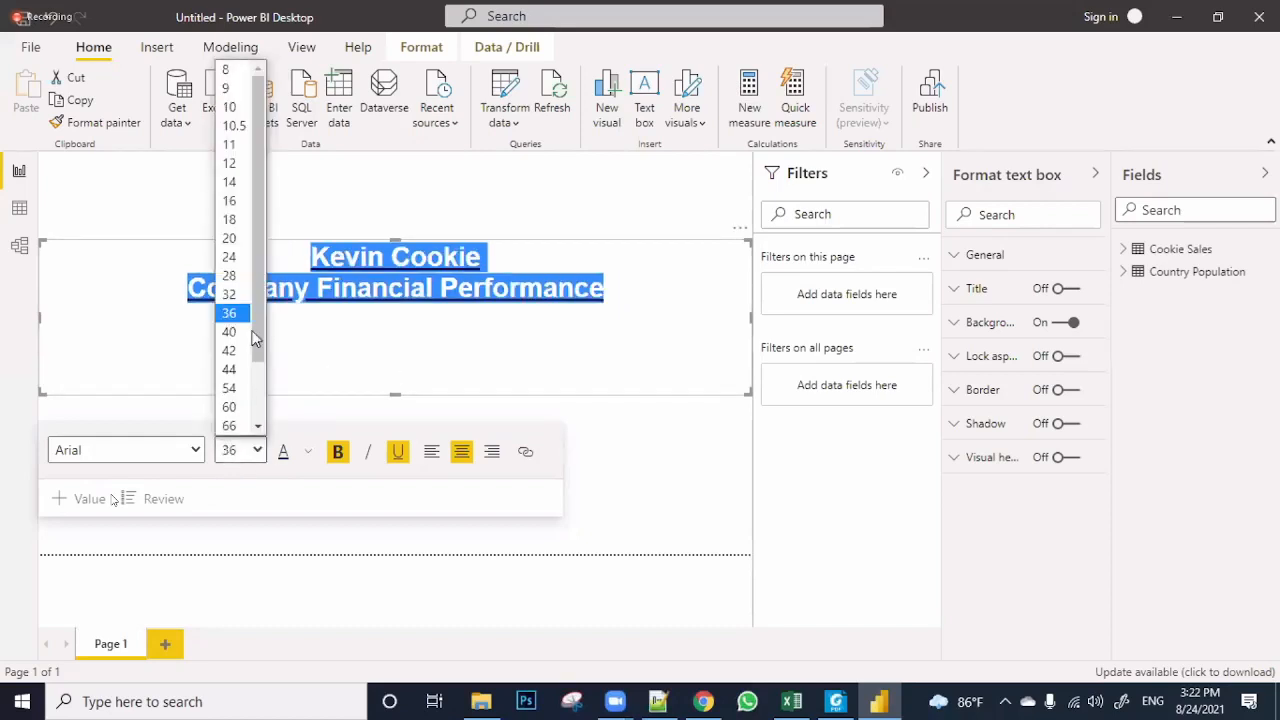
{"action": "left_click", "coordinate": [233, 283]}
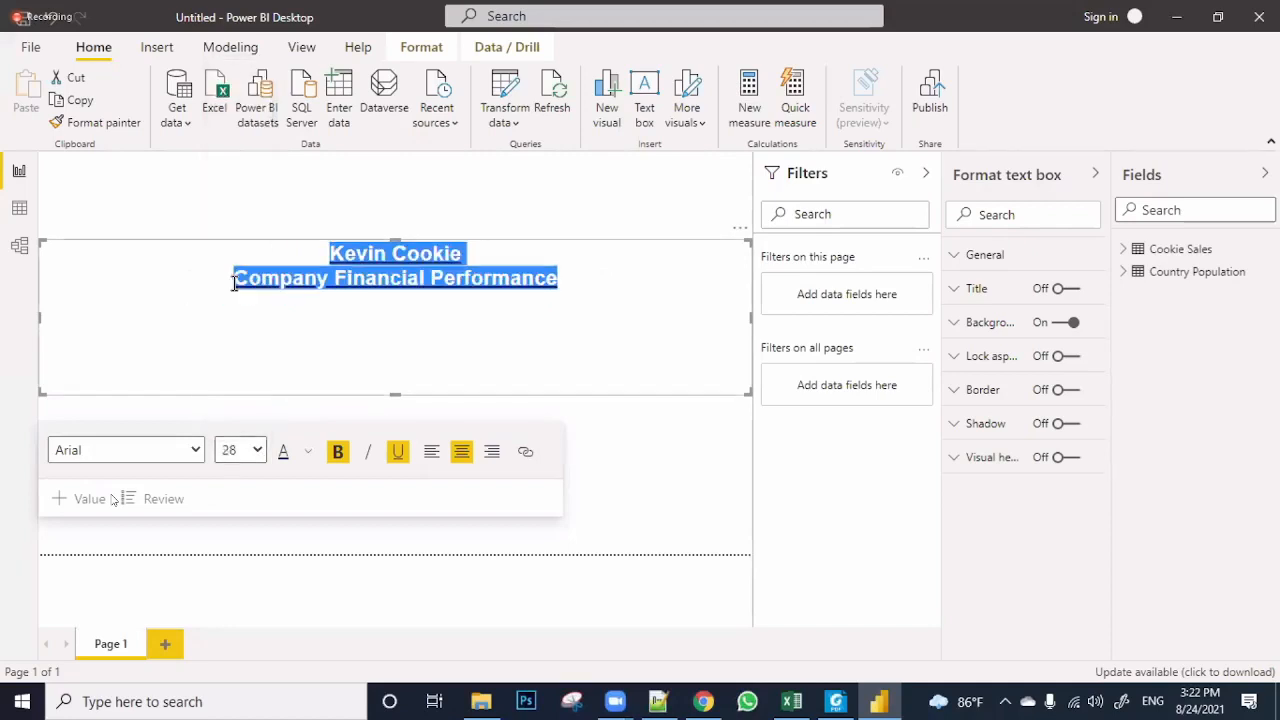
Join the two heading lines into the single line "Kevin Cookie Company Financial Performance" and set its font size to 40
{"action": "left_click", "coordinate": [240, 285]}
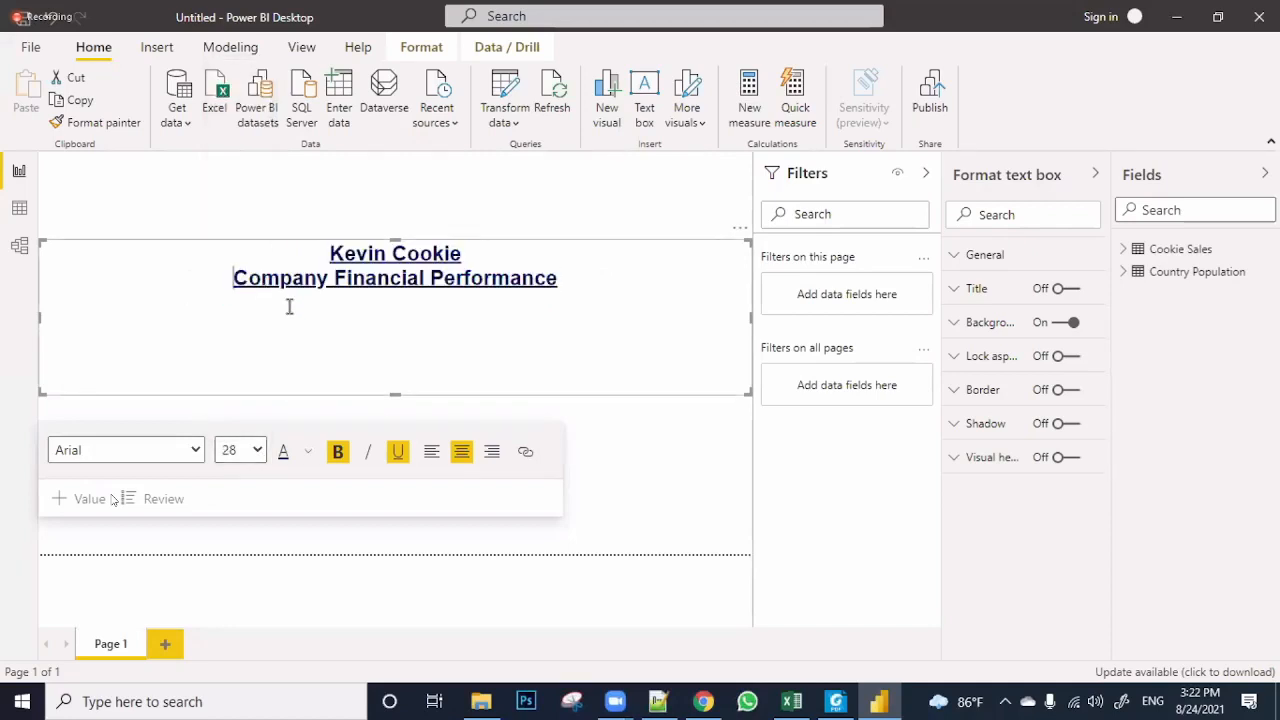
{"action": "key", "text": "BackSpace"}
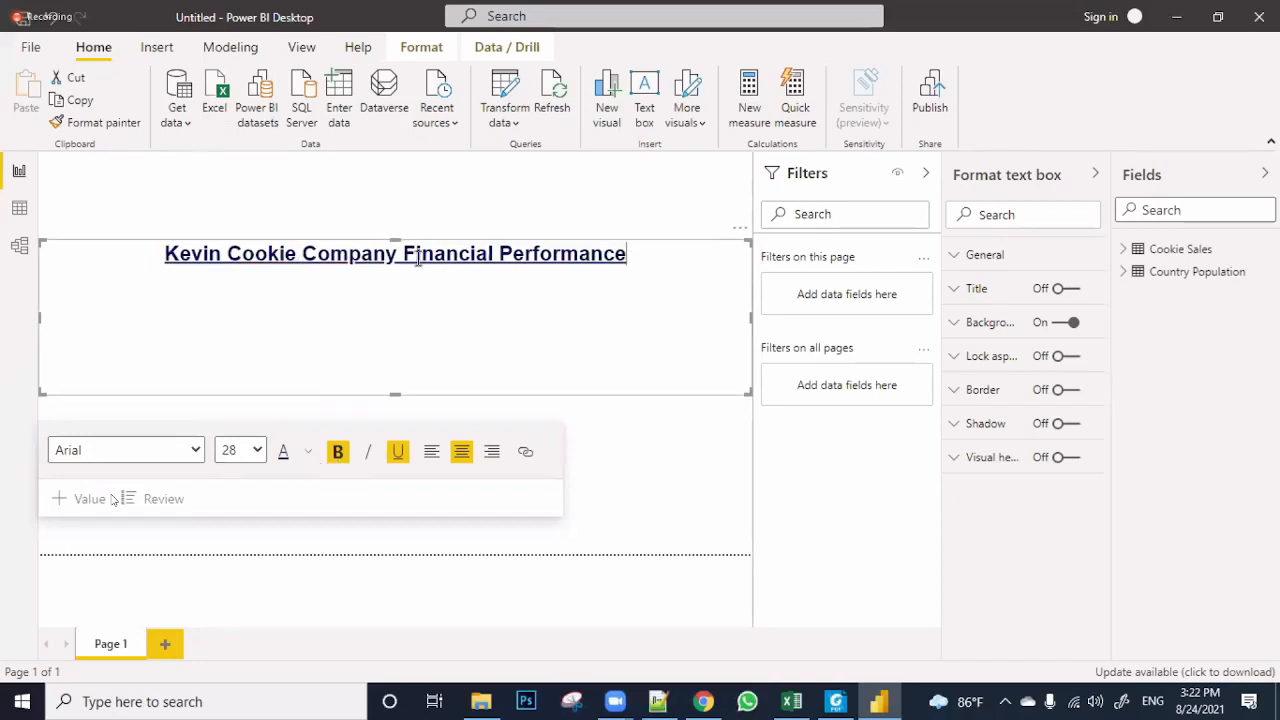
{"action": "left_click_drag", "start_coordinate": [629, 256], "coordinate": [137, 254]}
{"action": "left_click", "coordinate": [257, 451]}
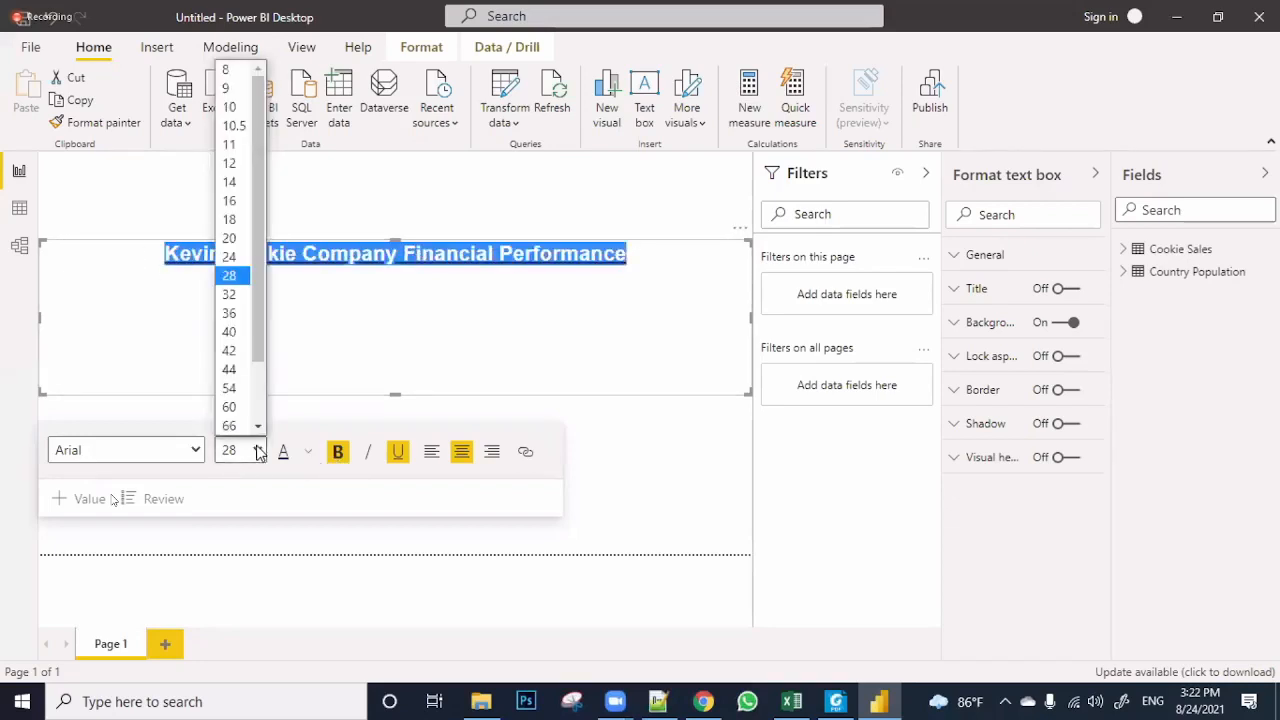
{"action": "left_click", "coordinate": [234, 330]}
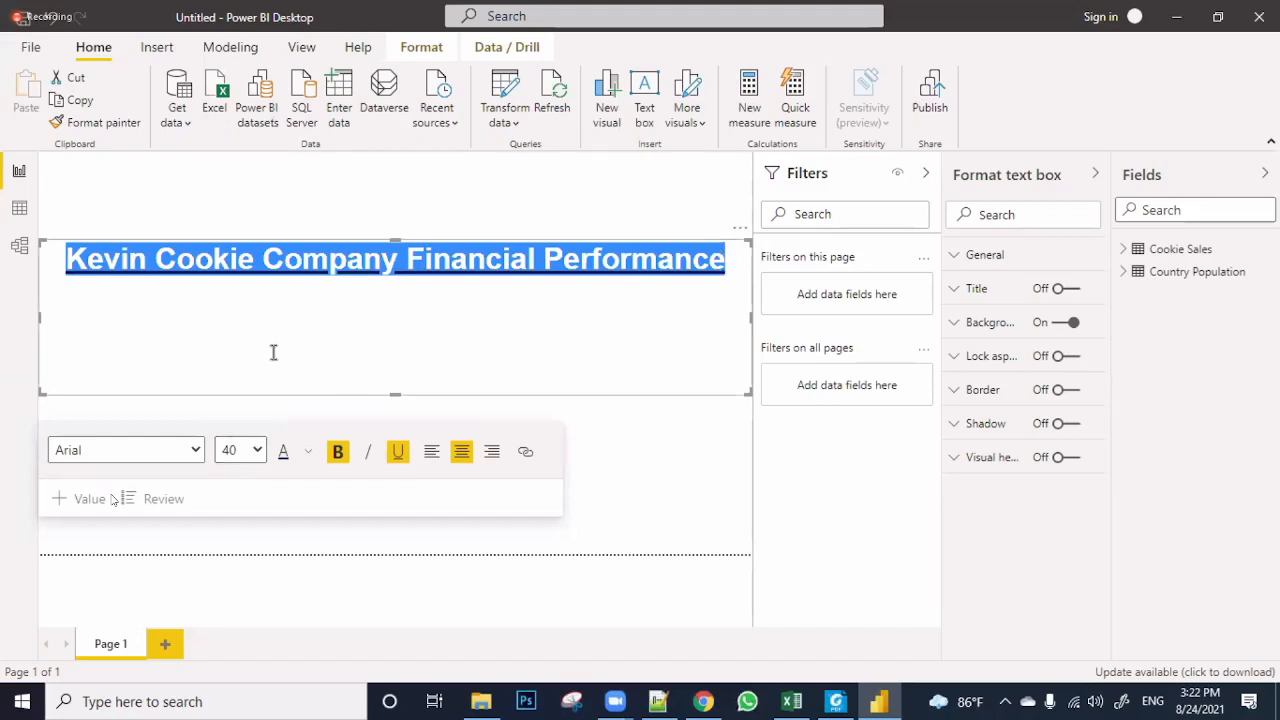
Set the heading's font size to 36
{"action": "left_click", "coordinate": [257, 452]}
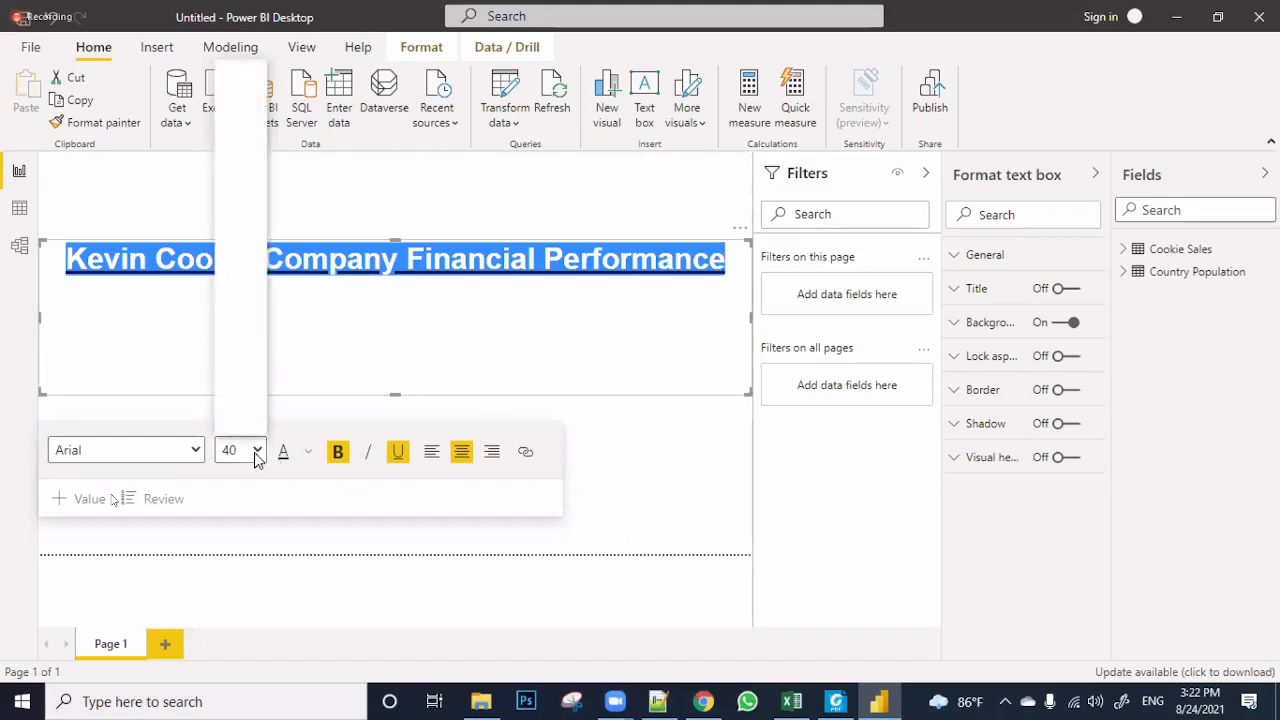
{"action": "left_click", "coordinate": [236, 314]}
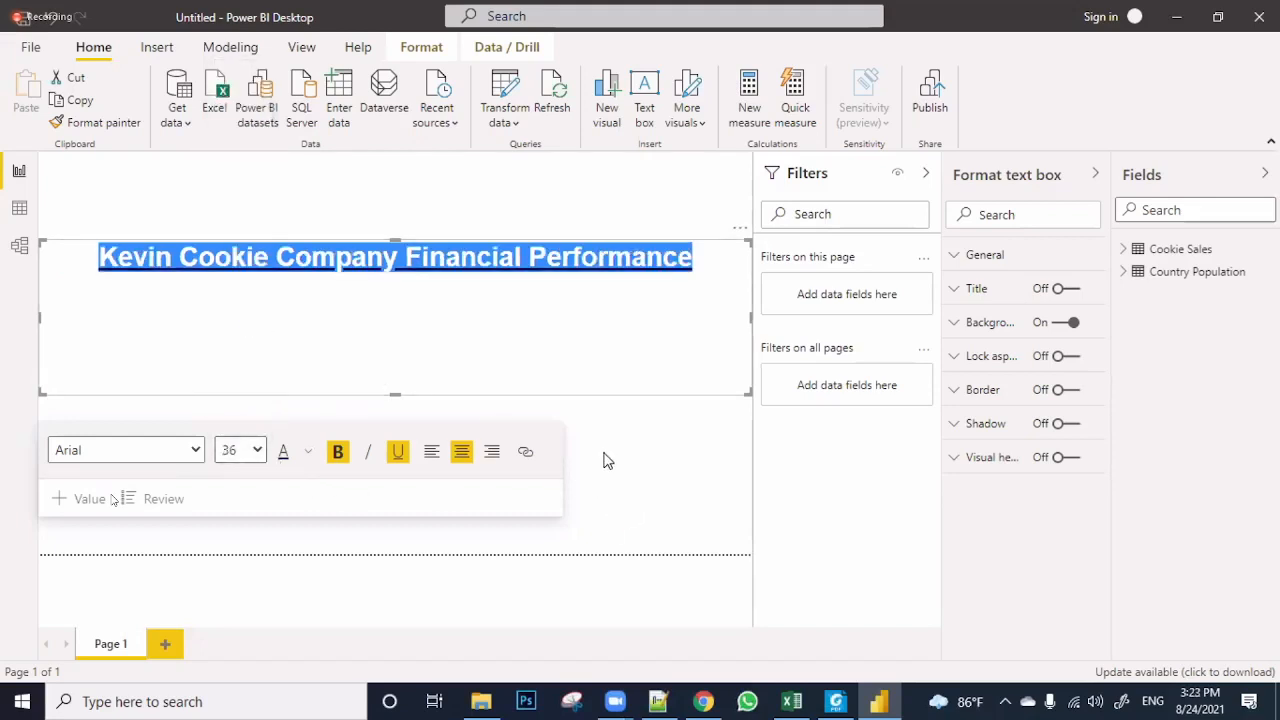
{"action": "left_click", "coordinate": [459, 431]}
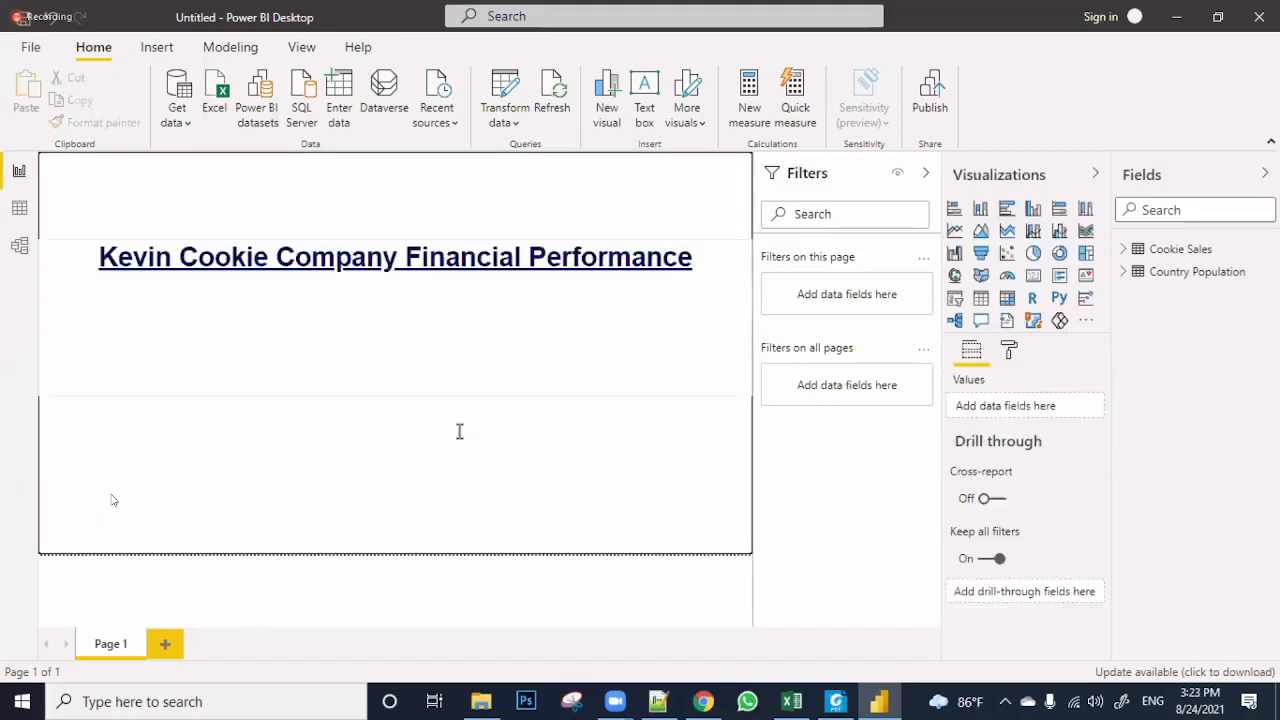
Reduce the heading text box's height so it fits closely around the single line of text
{"action": "left_click", "coordinate": [512, 342]}
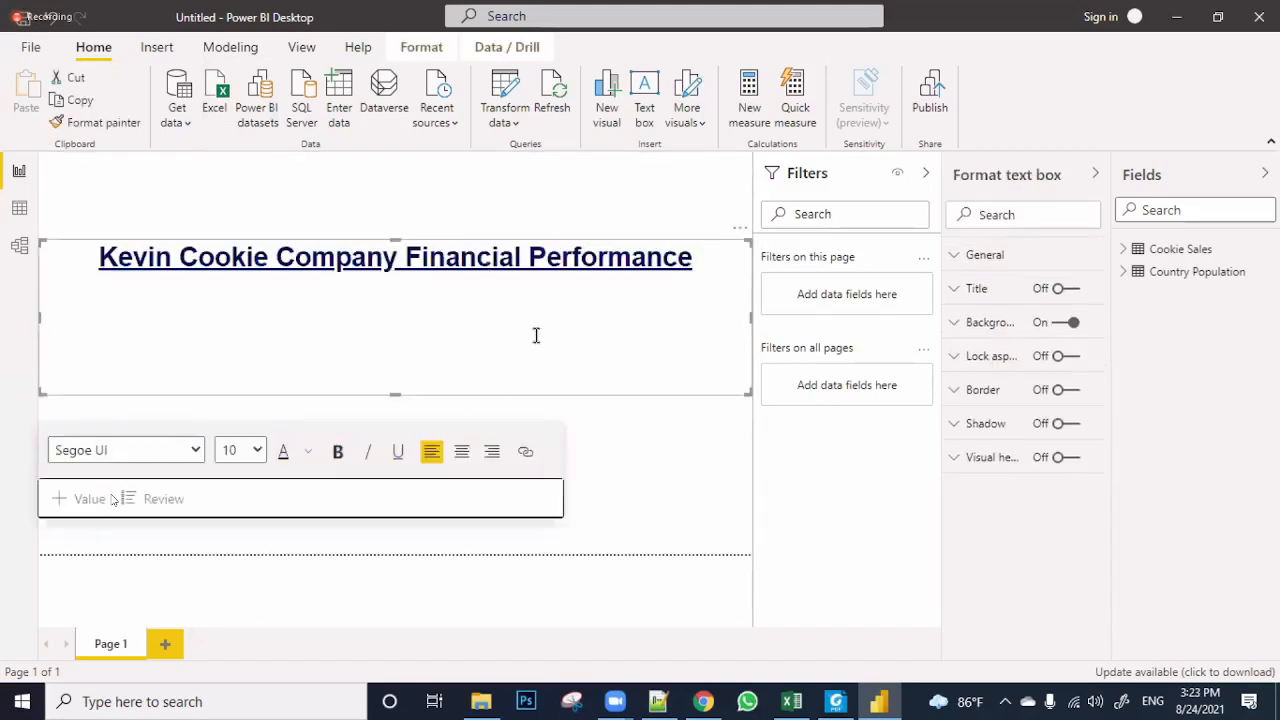
{"action": "left_click_drag", "start_coordinate": [391, 390], "coordinate": [394, 290]}
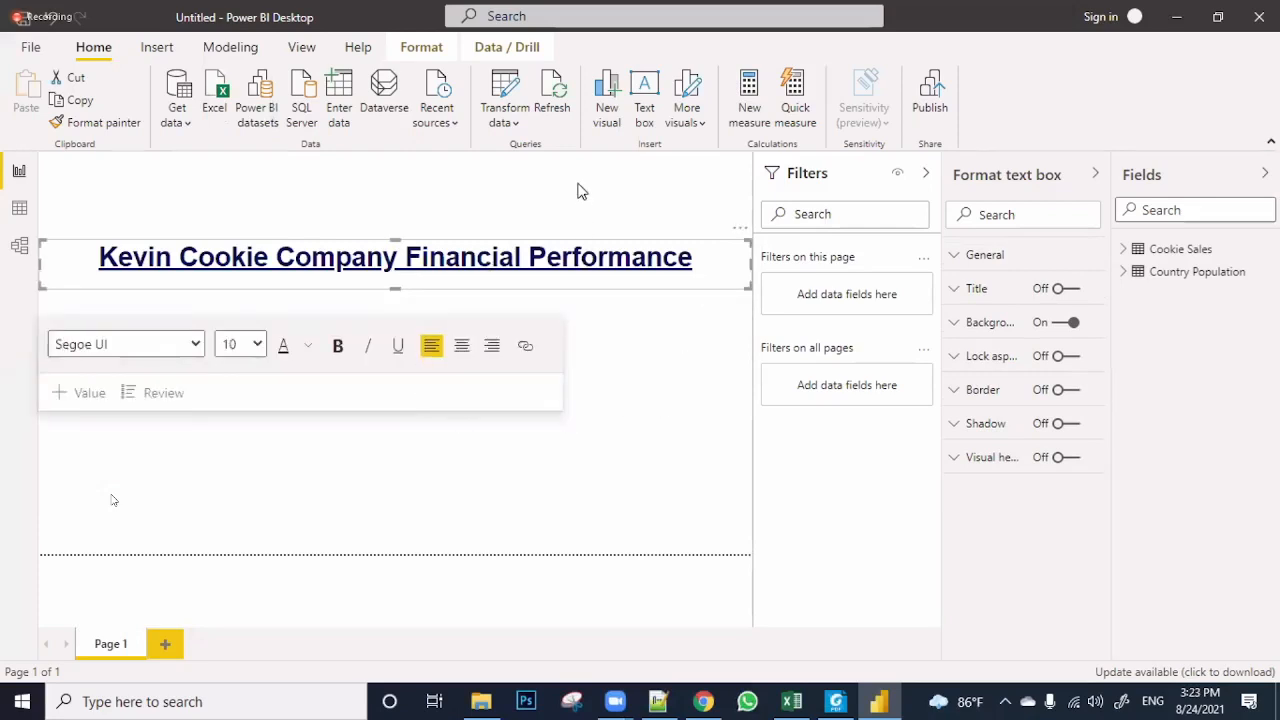
{"action": "left_click", "coordinate": [570, 213]}
{"action": "left_click", "coordinate": [633, 250]}
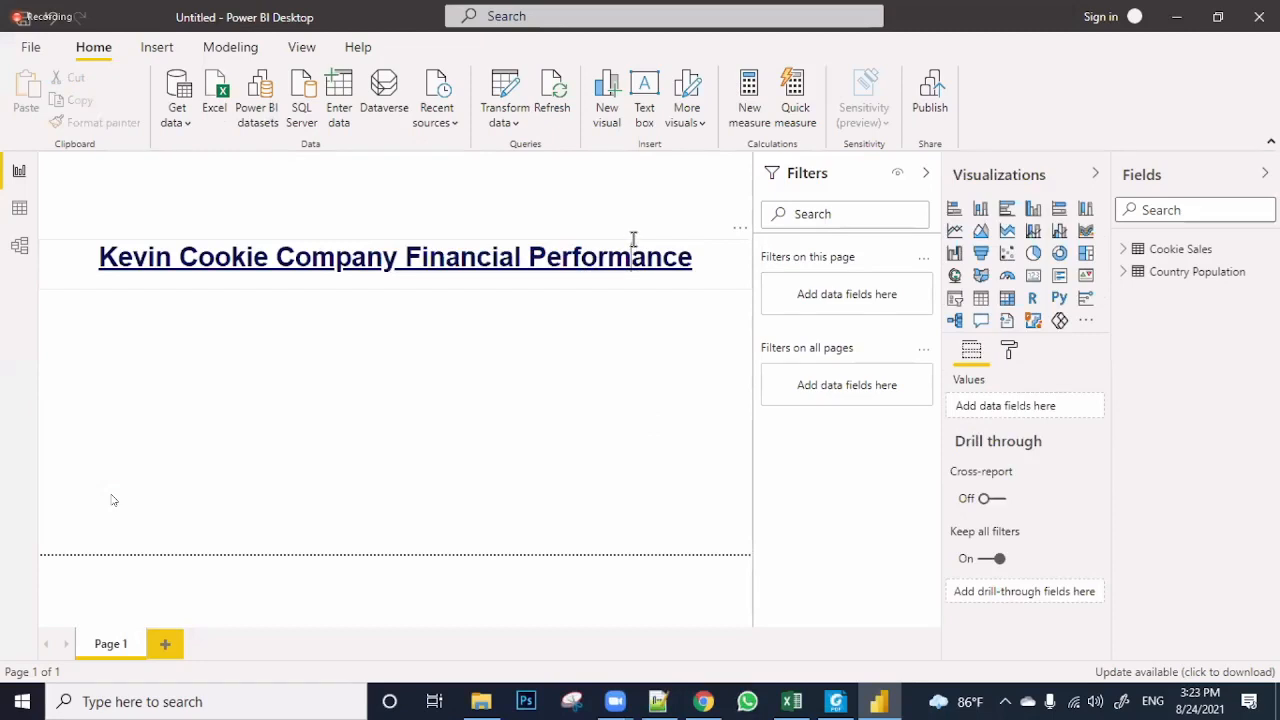
{"action": "left_click", "coordinate": [558, 306]}
Move the heading text box up to the top edge of the report page
{"action": "left_click", "coordinate": [549, 285]}
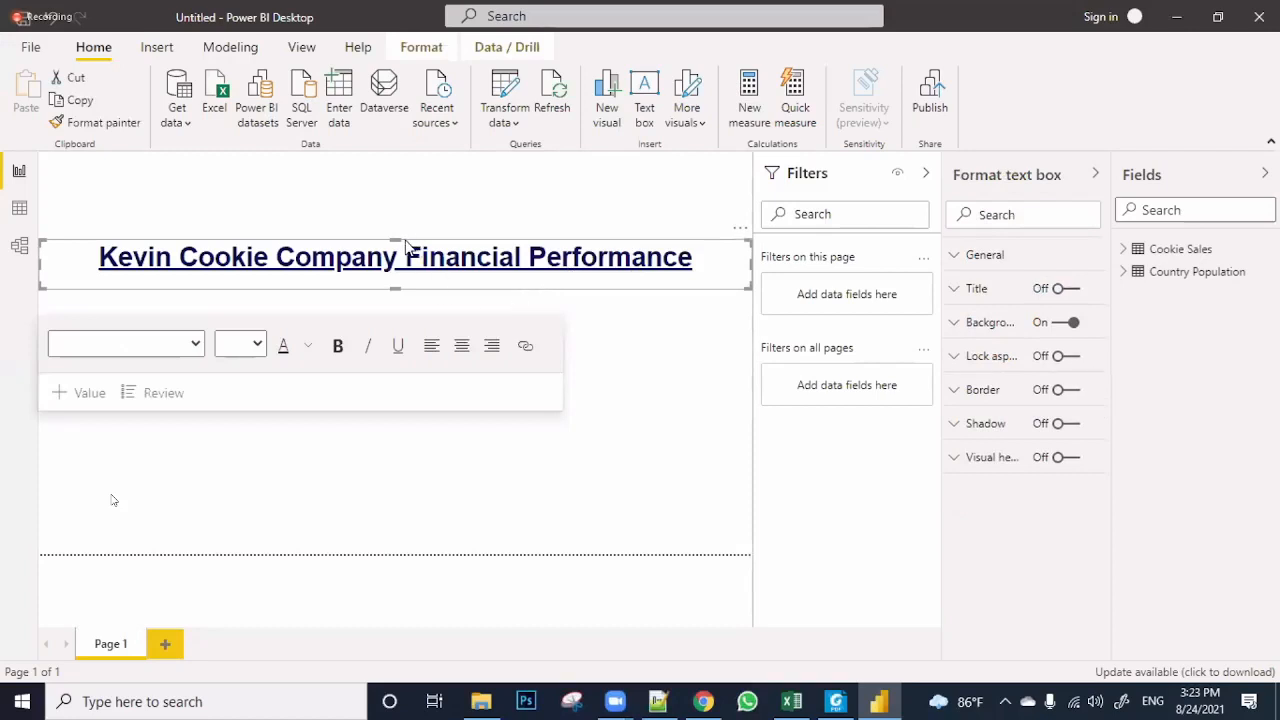
{"action": "left_click_drag", "start_coordinate": [405, 245], "coordinate": [424, 154]}
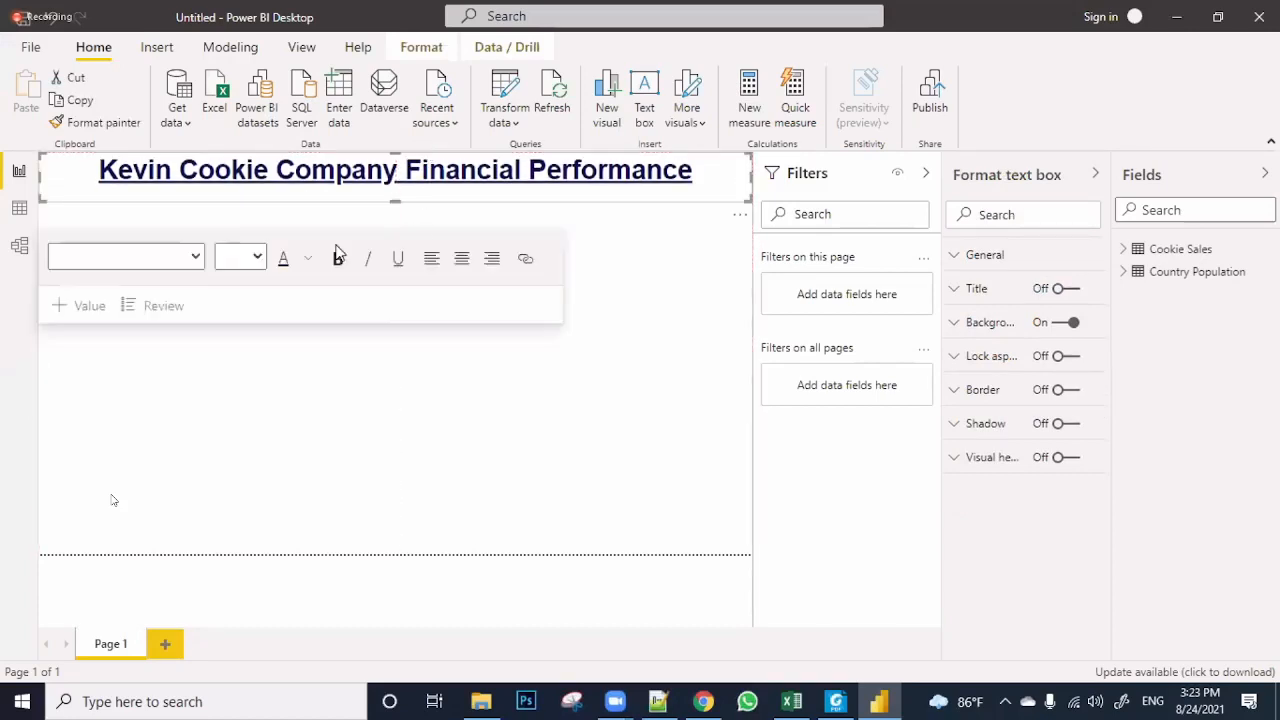
{"action": "left_click", "coordinate": [659, 296]}
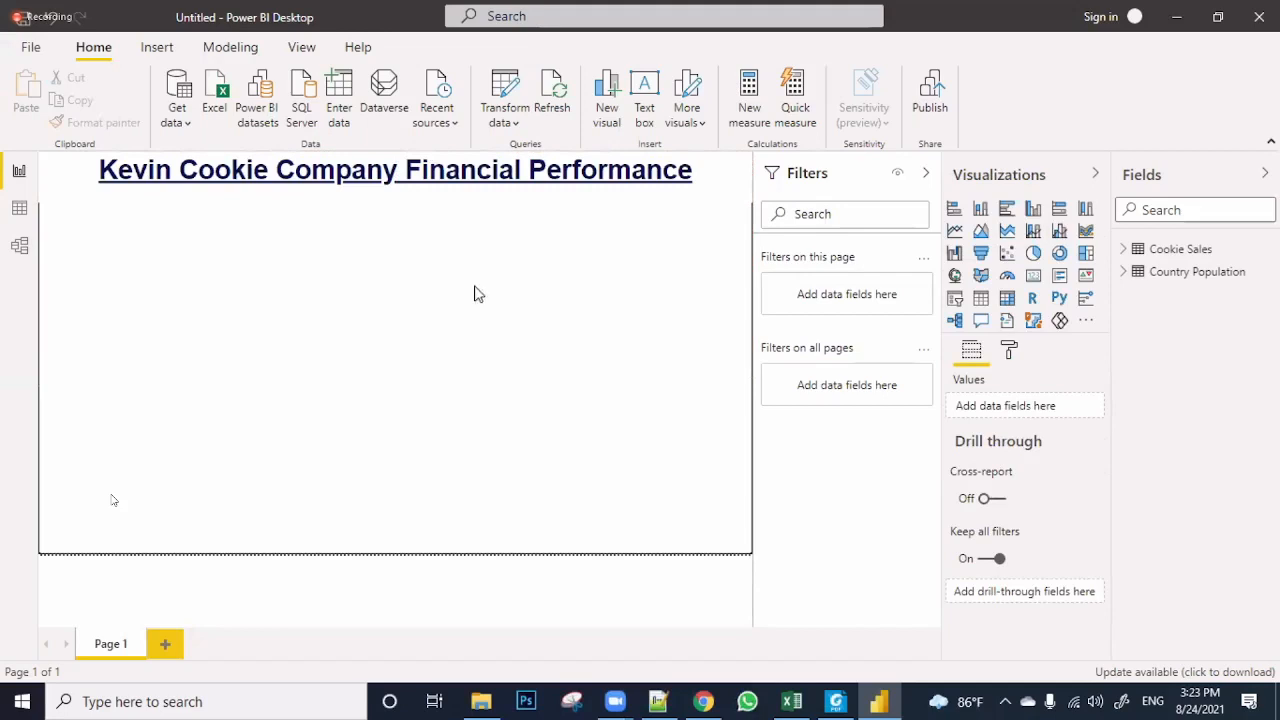
{"action": "left_click", "coordinate": [664, 201]}
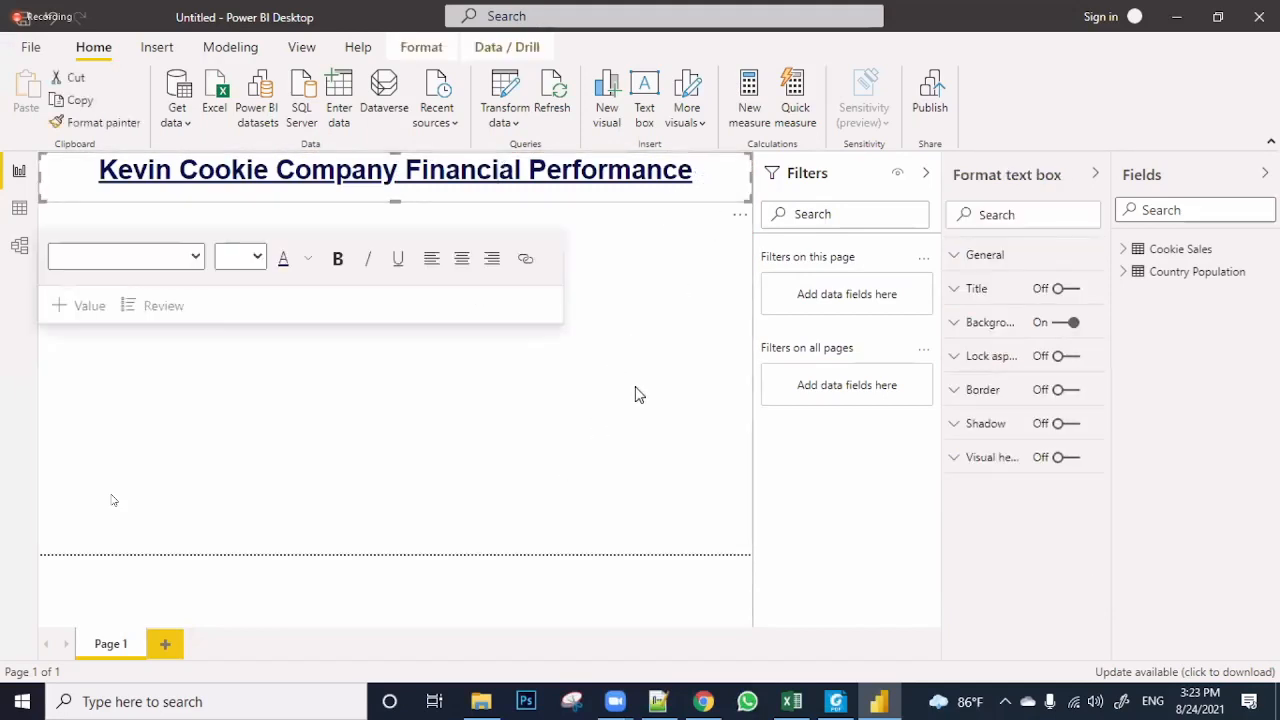
{"action": "left_click", "coordinate": [662, 361]}
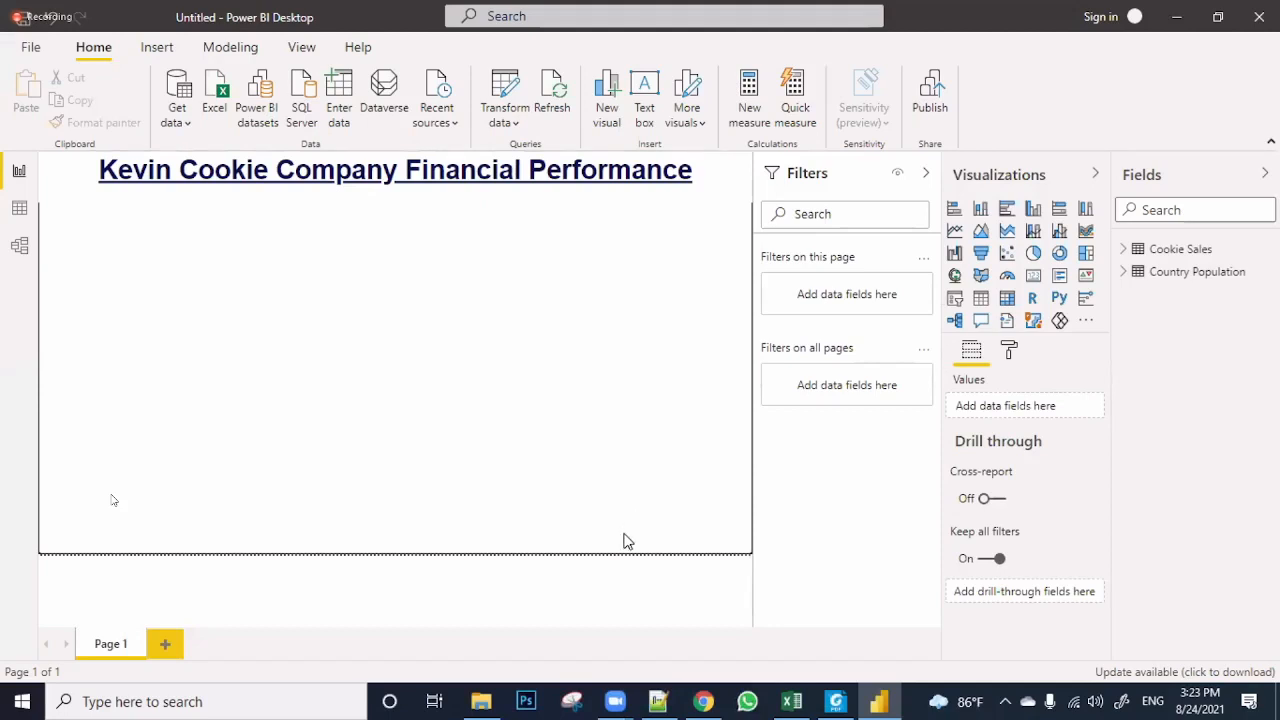
Create a column chart from the Cookie Sales table with Profit as the values and Date on the axis
{"action": "left_click", "coordinate": [1125, 251]}
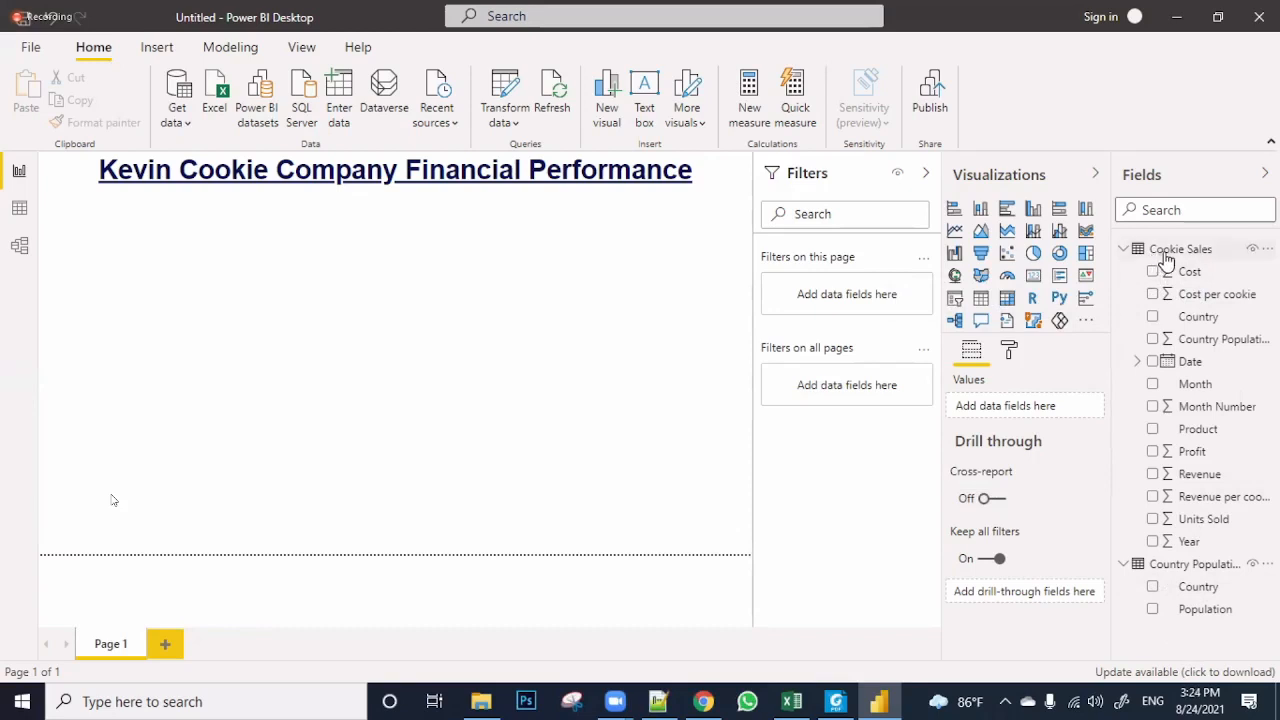
{"action": "left_click", "coordinate": [1153, 452]}
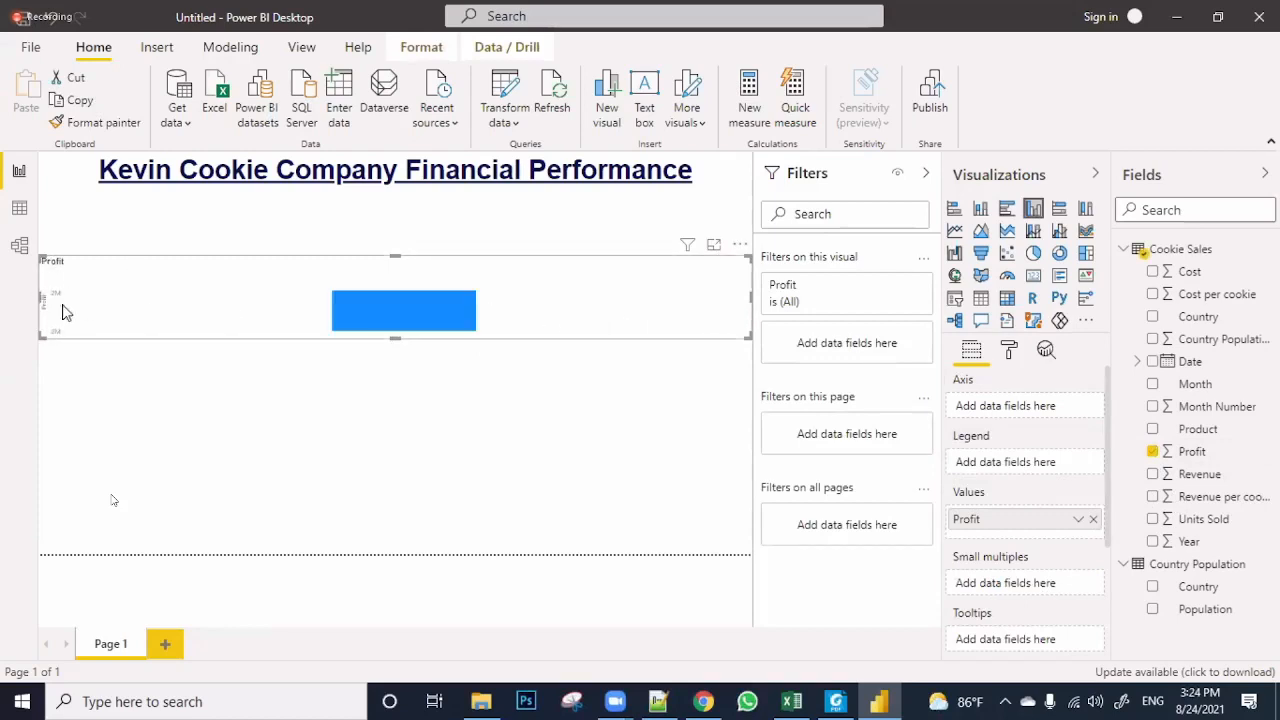
{"action": "mouse_move", "coordinate": [437, 324]}
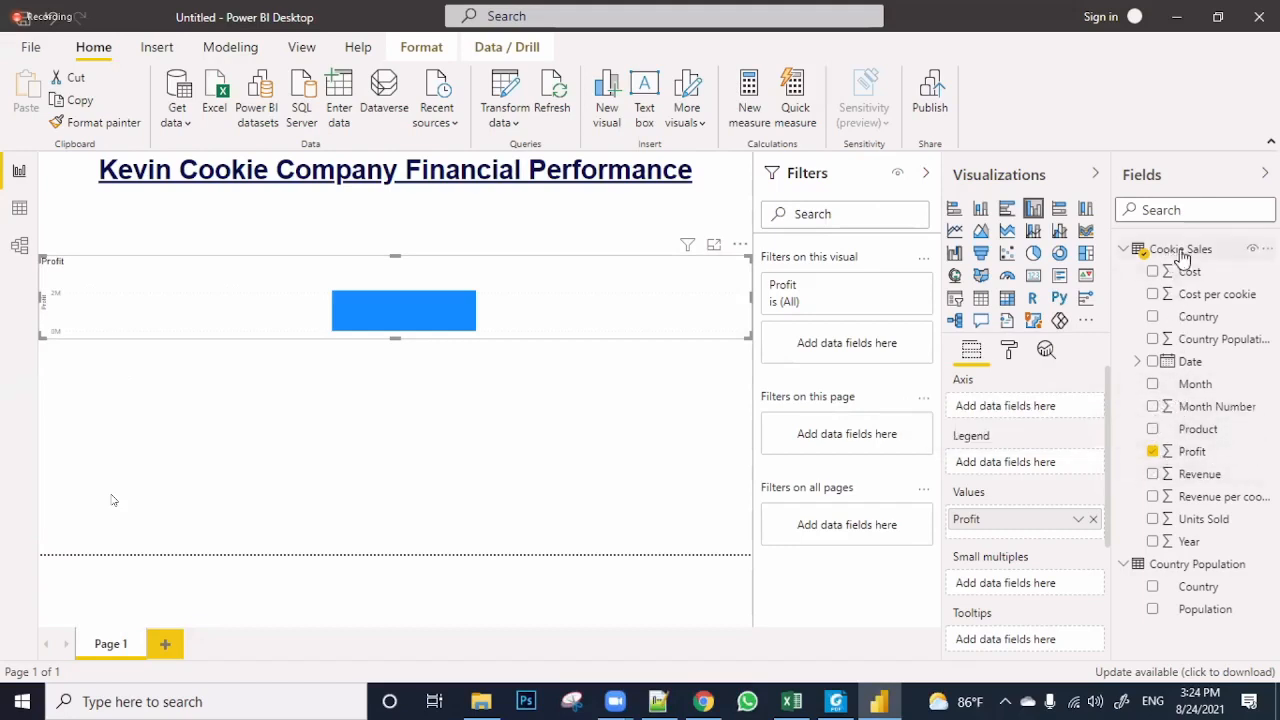
{"action": "left_click", "coordinate": [1153, 364]}
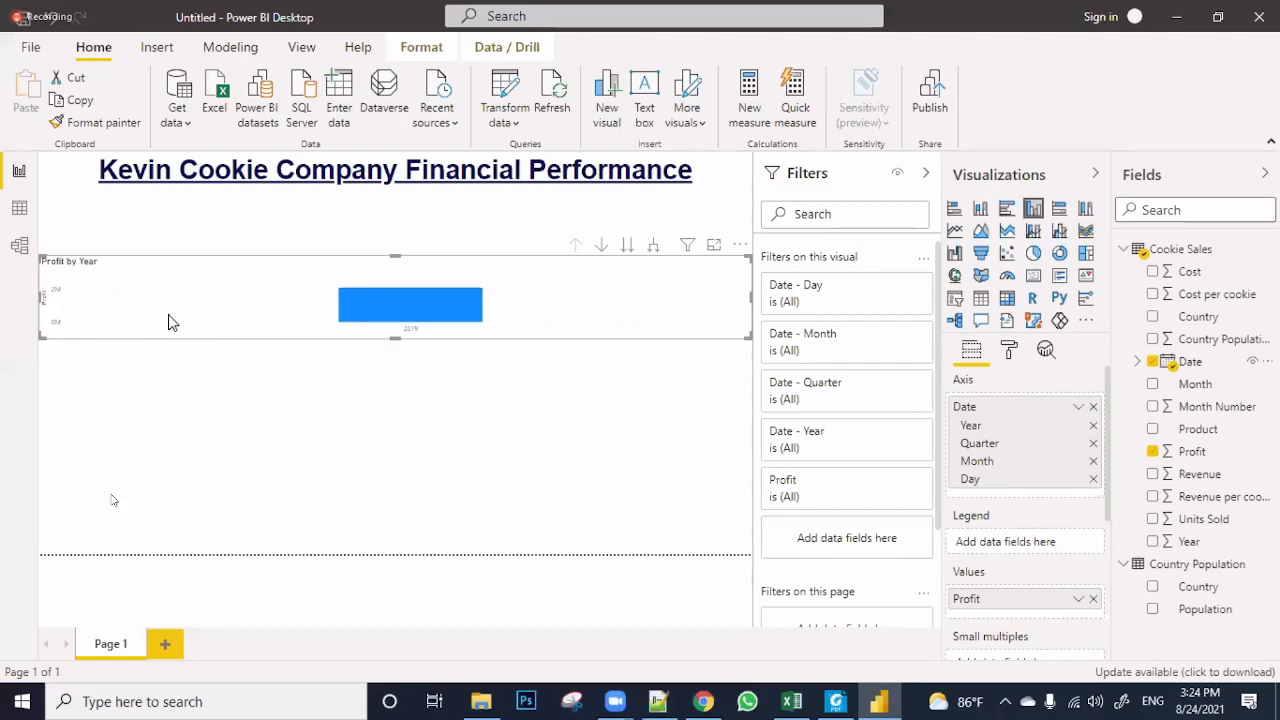
Switch to the Kevin Cookie Company Financial Spreadsheet in Excel, examine the Date column down the rows, and return to Power BI
{"action": "left_click", "coordinate": [793, 706]}
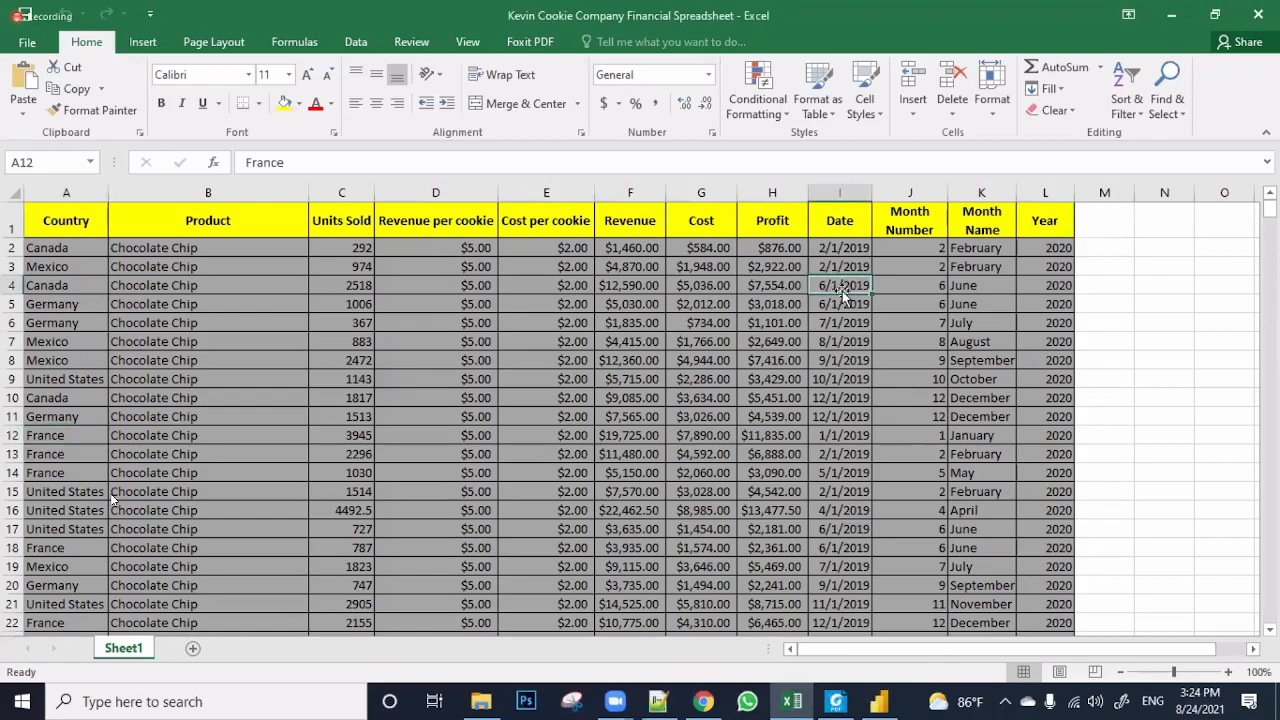
{"action": "left_click", "coordinate": [836, 289]}
{"action": "scroll", "coordinate": [840, 316], "scroll_direction": "down", "scroll_amount": 5}
{"action": "scroll", "coordinate": [840, 316], "scroll_direction": "down", "scroll_amount": 20}
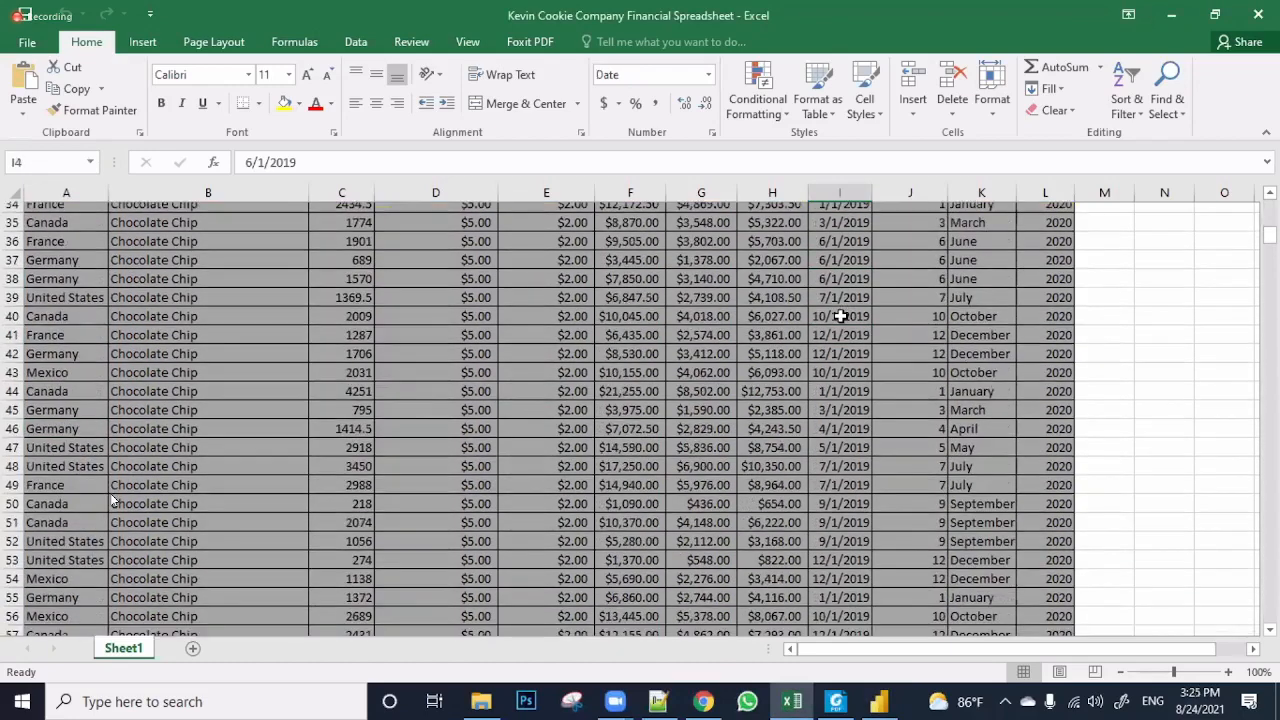
{"action": "scroll", "coordinate": [840, 316], "scroll_direction": "down", "scroll_amount": 13}
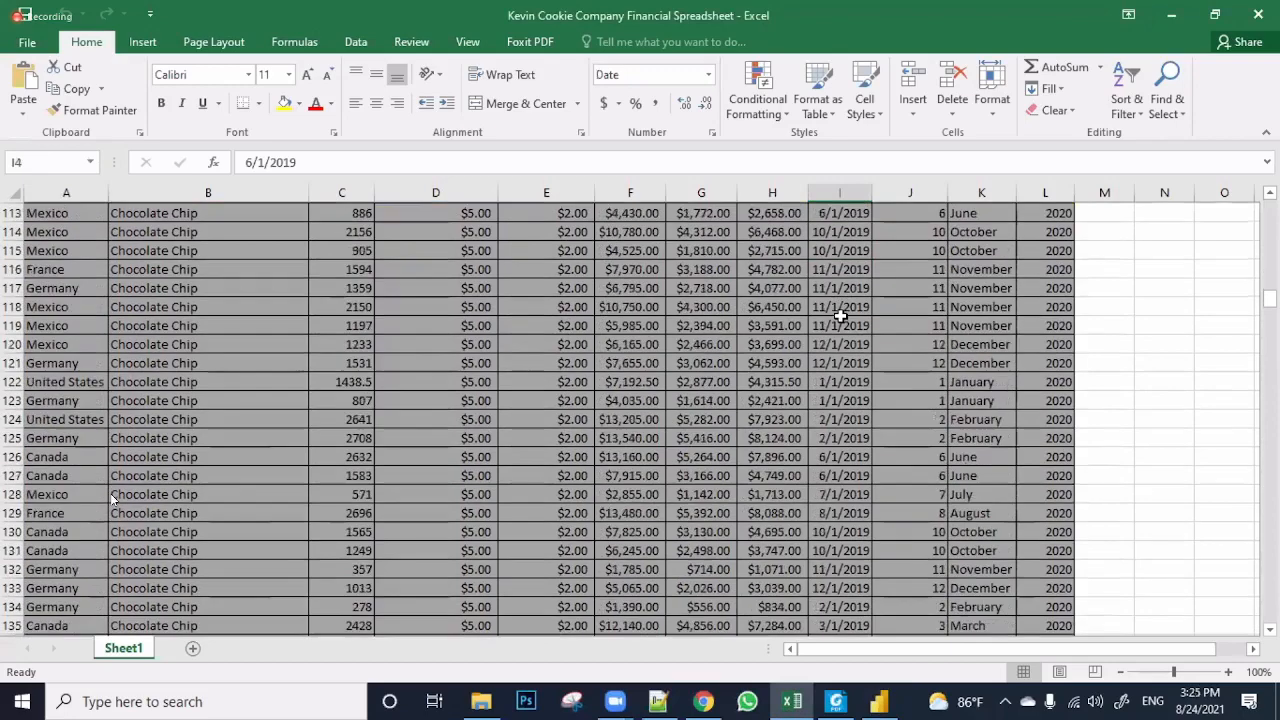
{"action": "scroll", "coordinate": [742, 713], "scroll_direction": "down", "scroll_amount": 11}
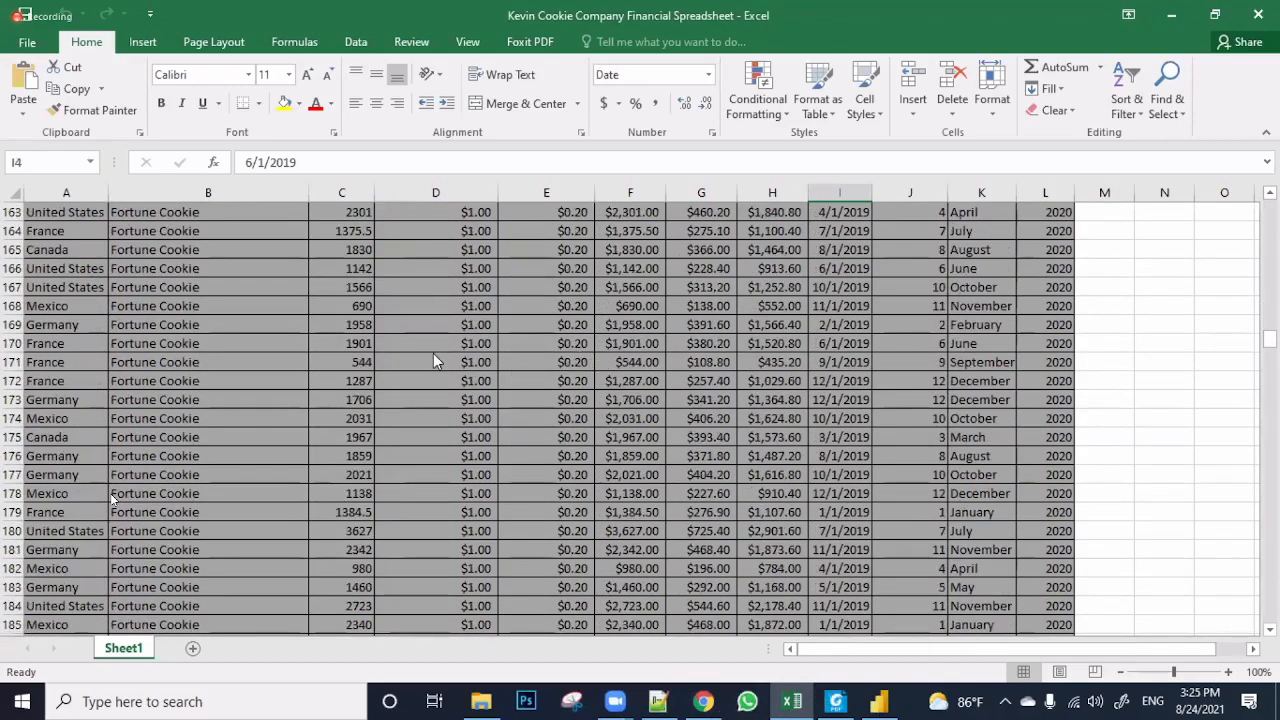
{"action": "key", "text": "alt+Tab"}
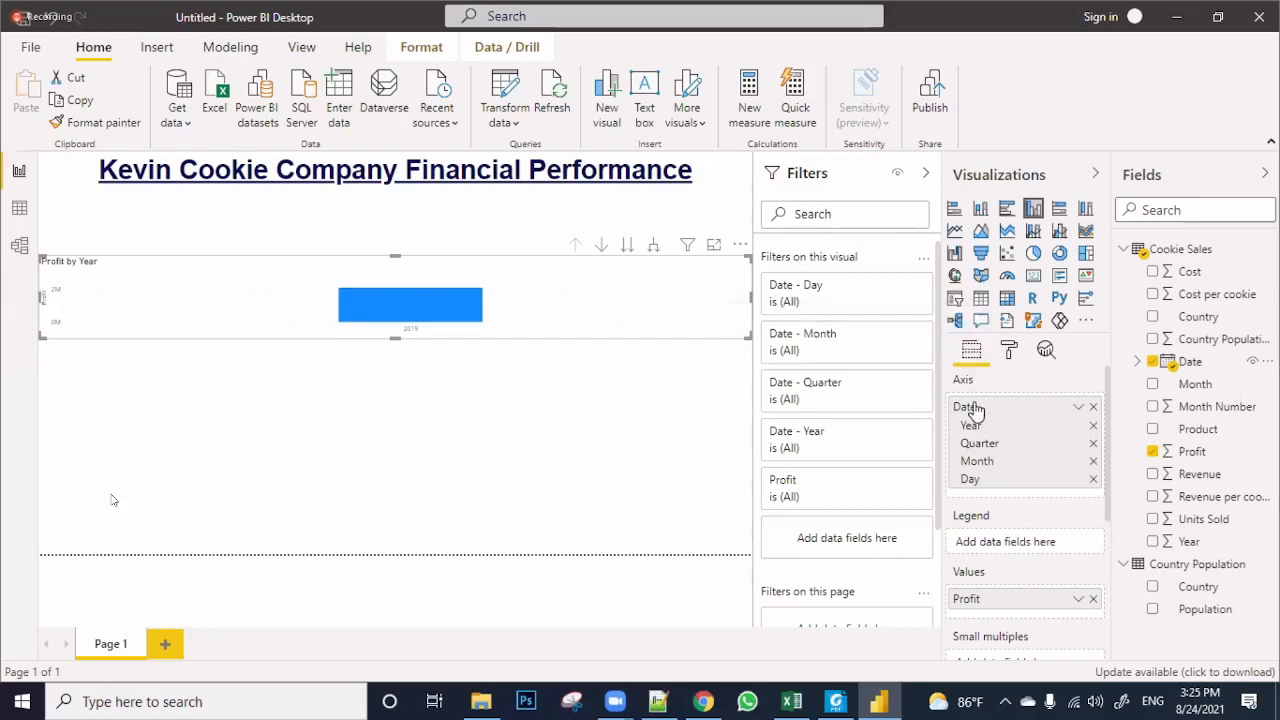
Switch the profit chart's axis field from Date Hierarchy to the plain Date
{"action": "left_click", "coordinate": [1079, 408]}
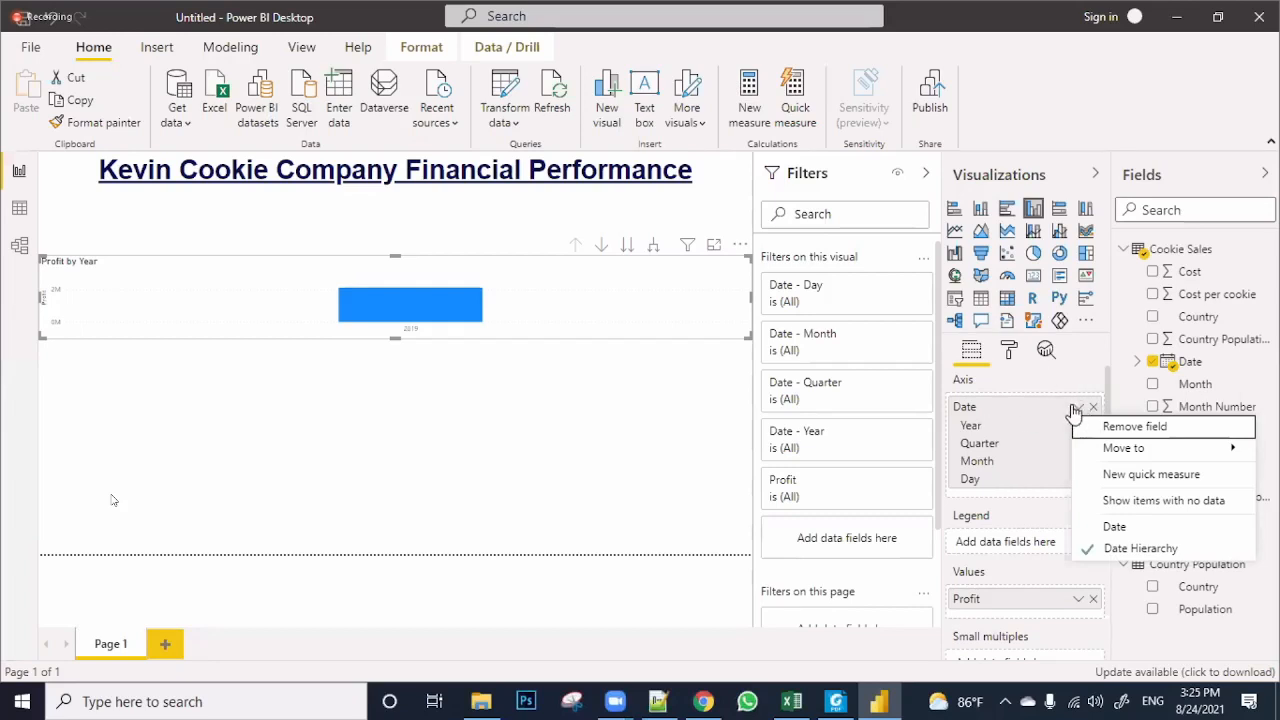
{"action": "left_click", "coordinate": [1079, 408]}
{"action": "left_click", "coordinate": [1078, 408]}
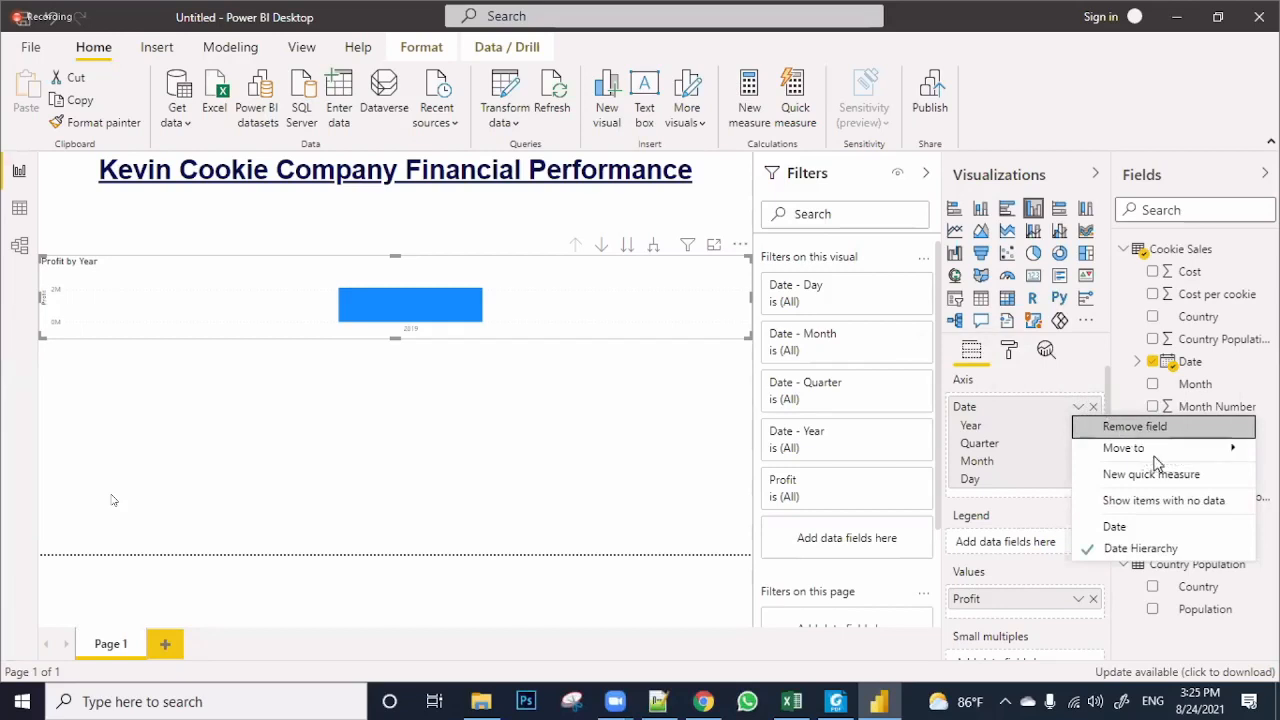
{"action": "mouse_move", "coordinate": [1140, 457]}
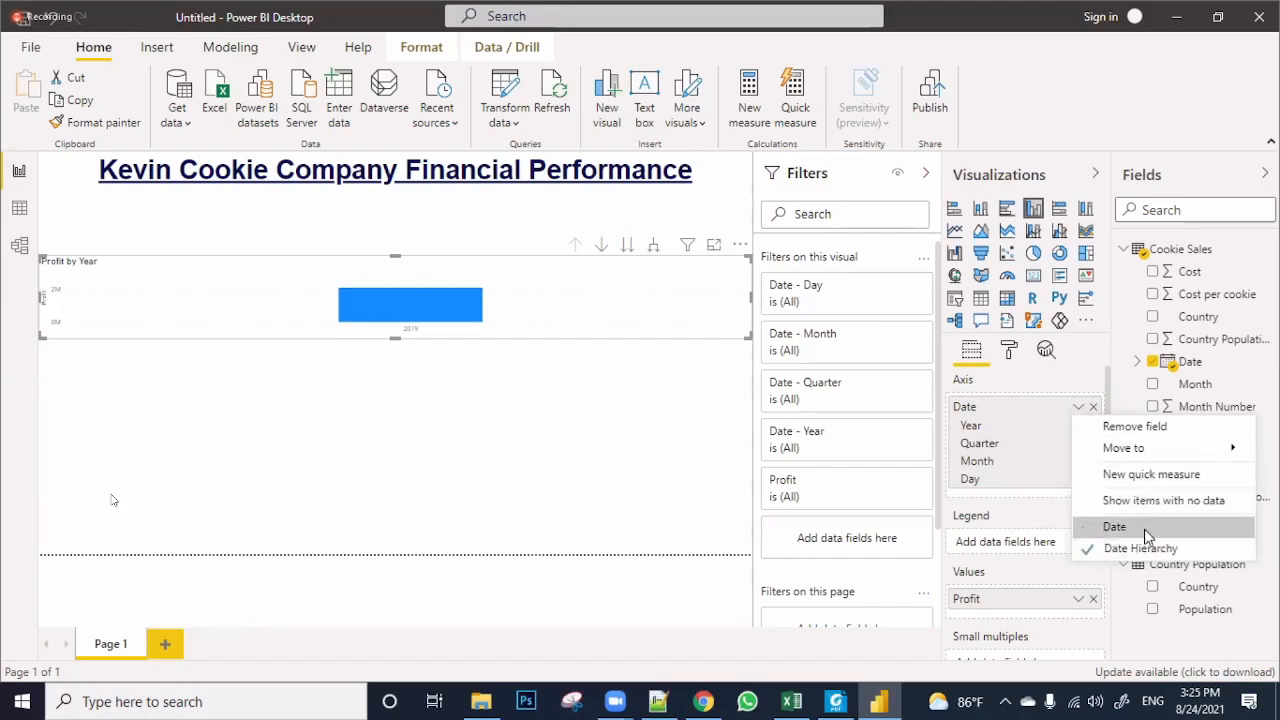
{"action": "left_click", "coordinate": [1118, 527]}
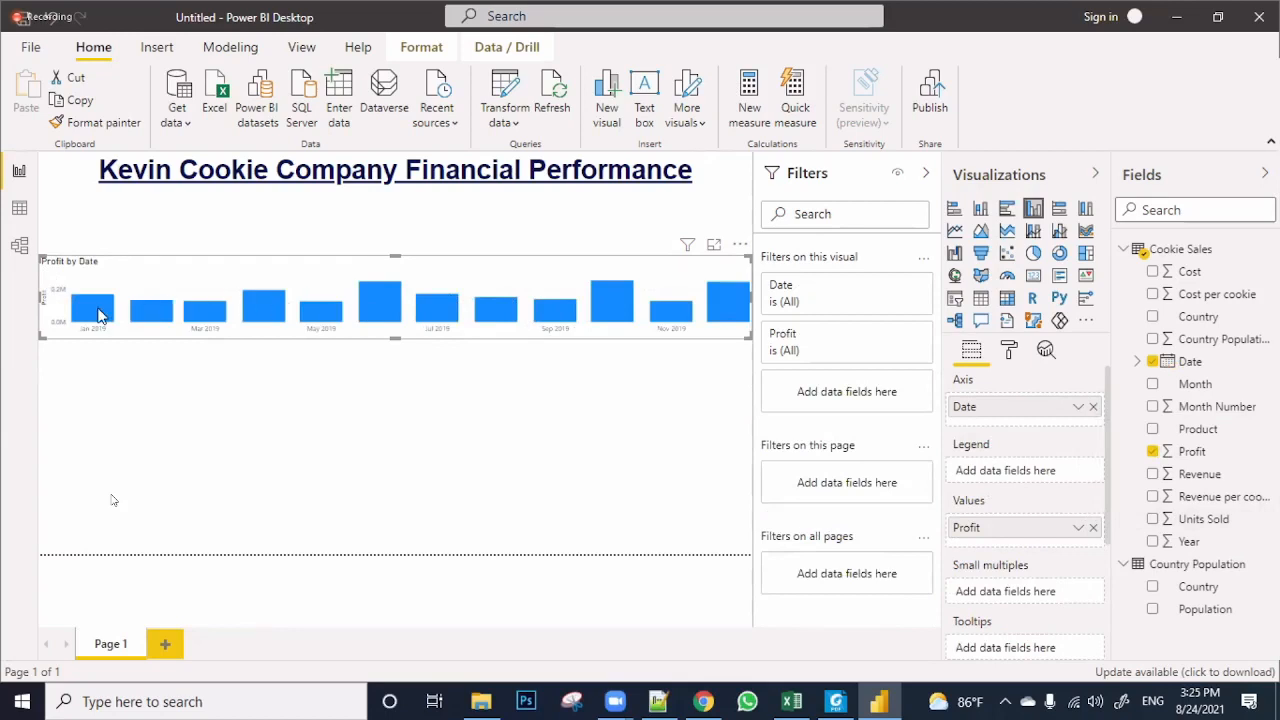
{"action": "mouse_move", "coordinate": [100, 317]}
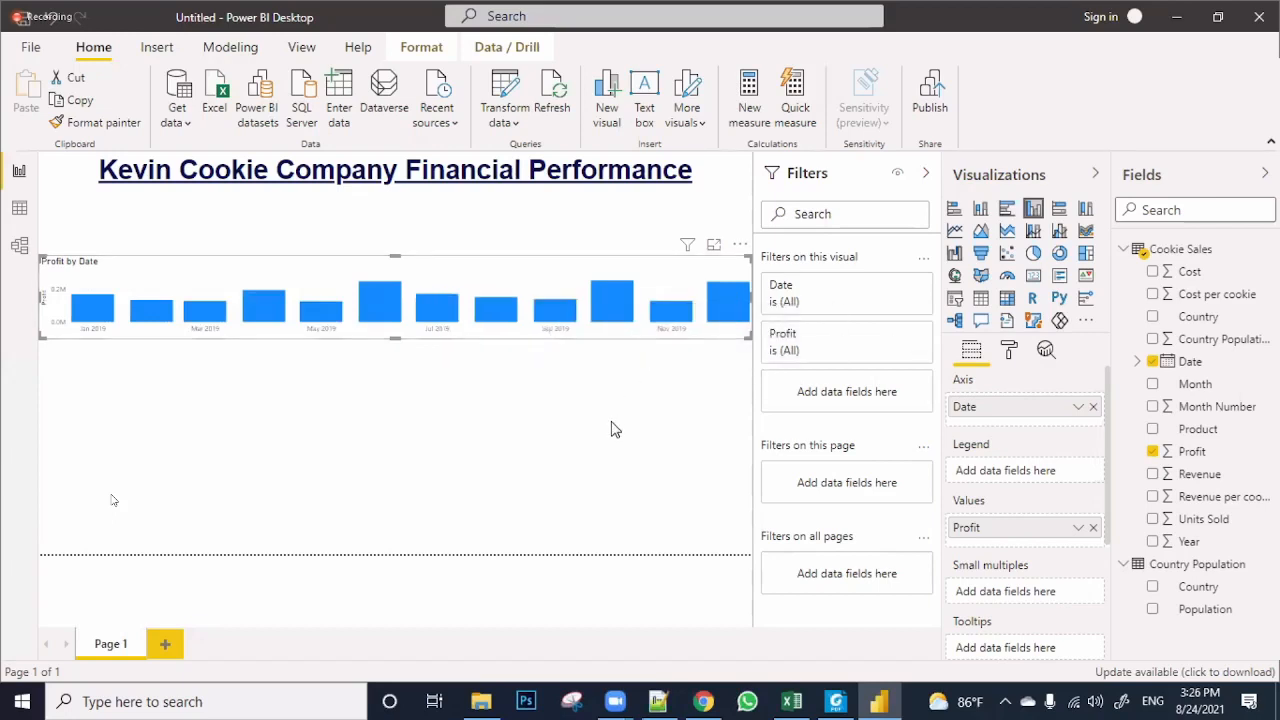
Narrow the Profit by Date chart to about half the page width and make it slightly taller
{"action": "left_click", "coordinate": [748, 352]}
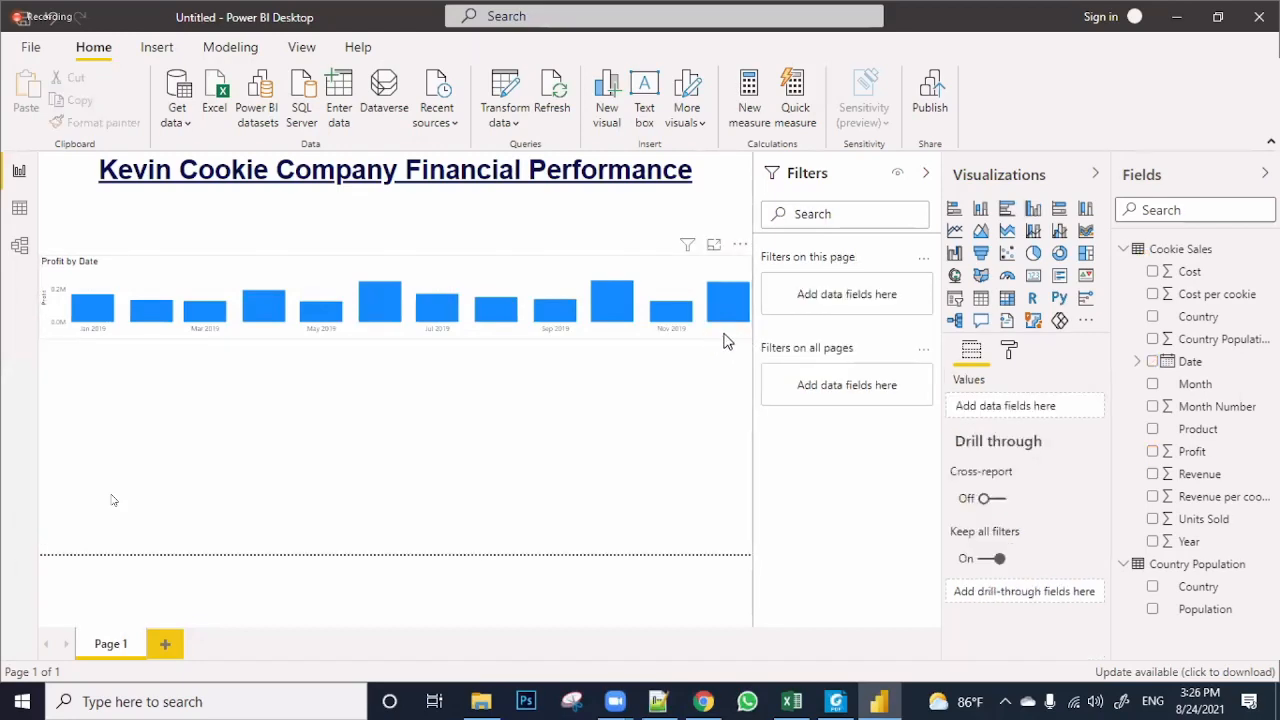
{"action": "left_click", "coordinate": [728, 346]}
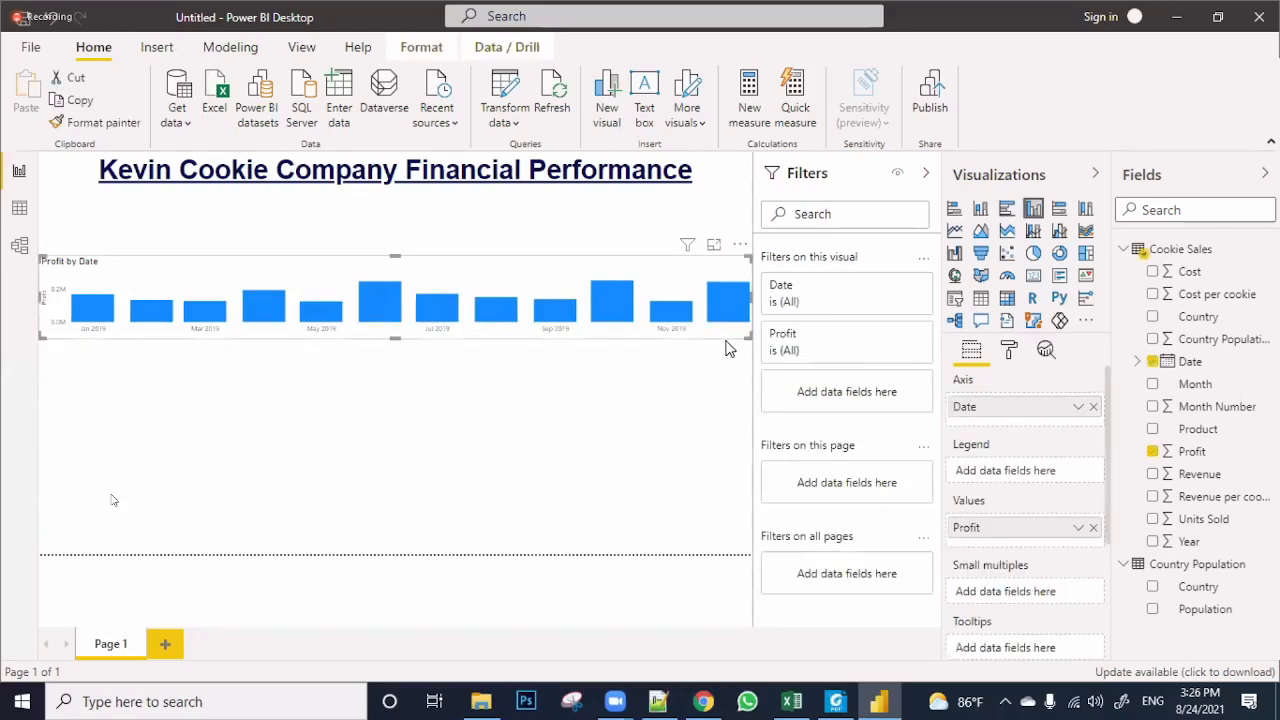
{"action": "left_click_drag", "start_coordinate": [750, 342], "coordinate": [443, 346]}
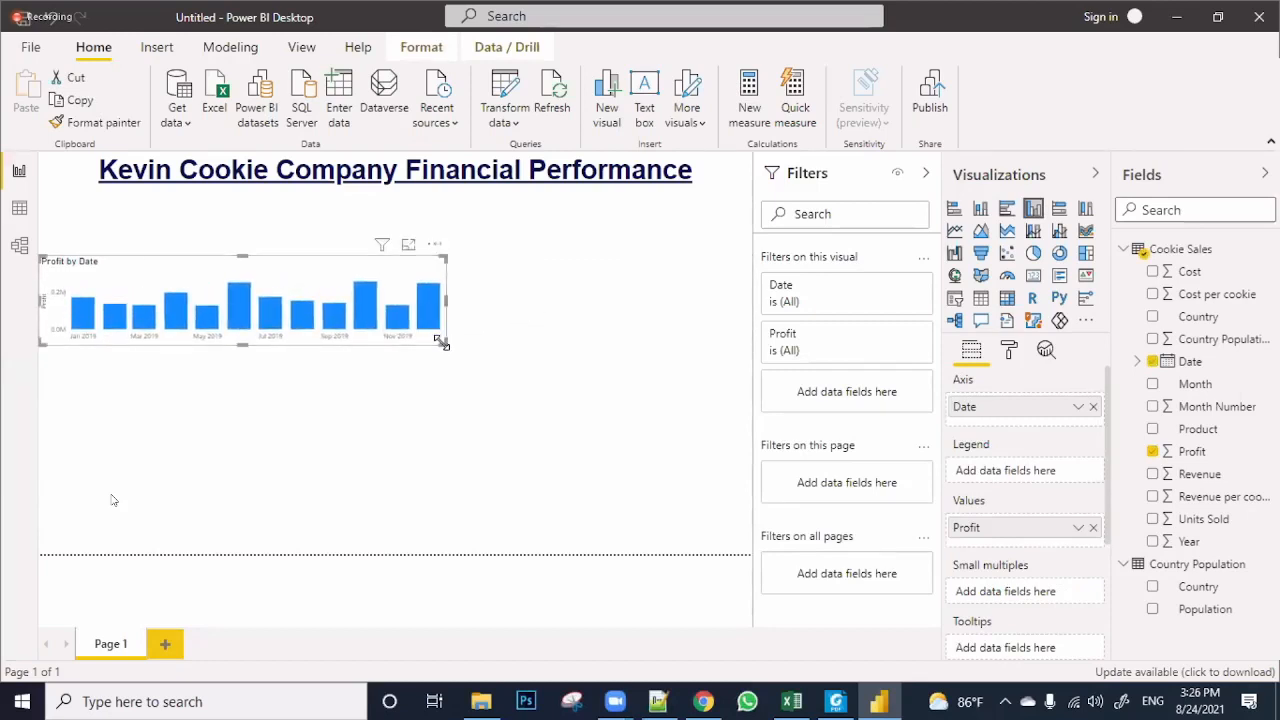
{"action": "left_click_drag", "start_coordinate": [443, 346], "coordinate": [404, 348]}
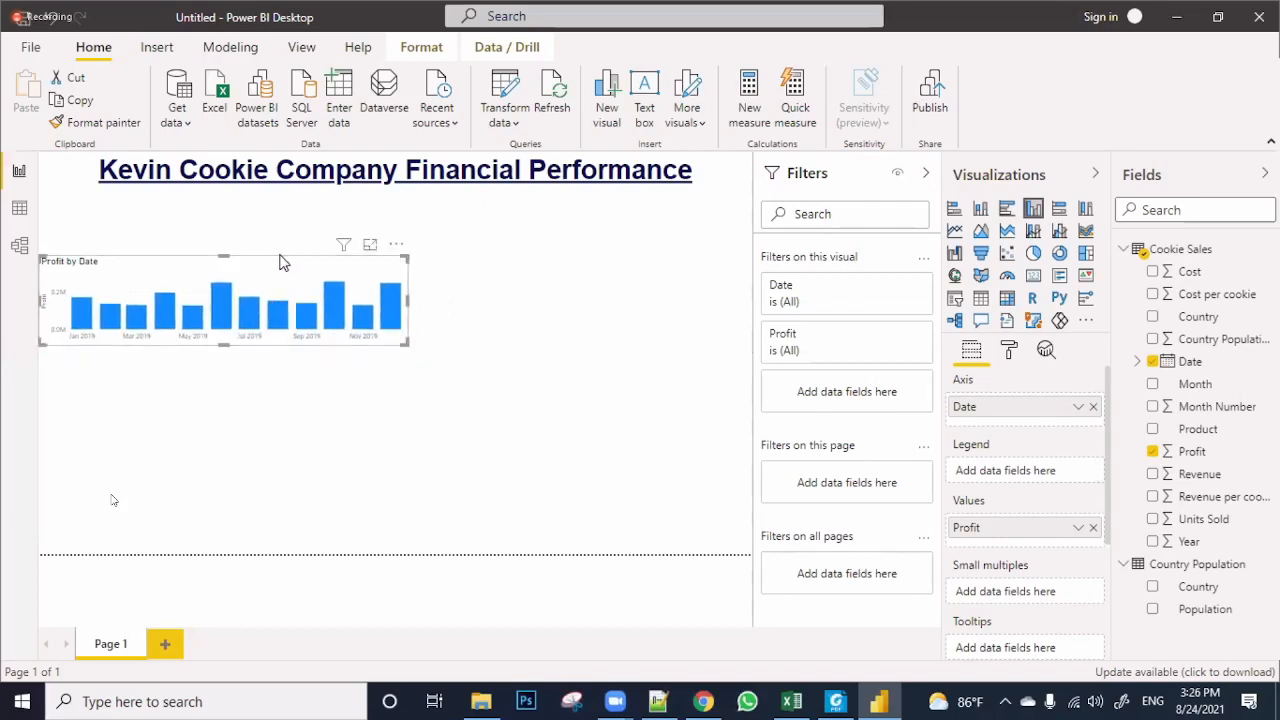
{"action": "left_click", "coordinate": [267, 222]}
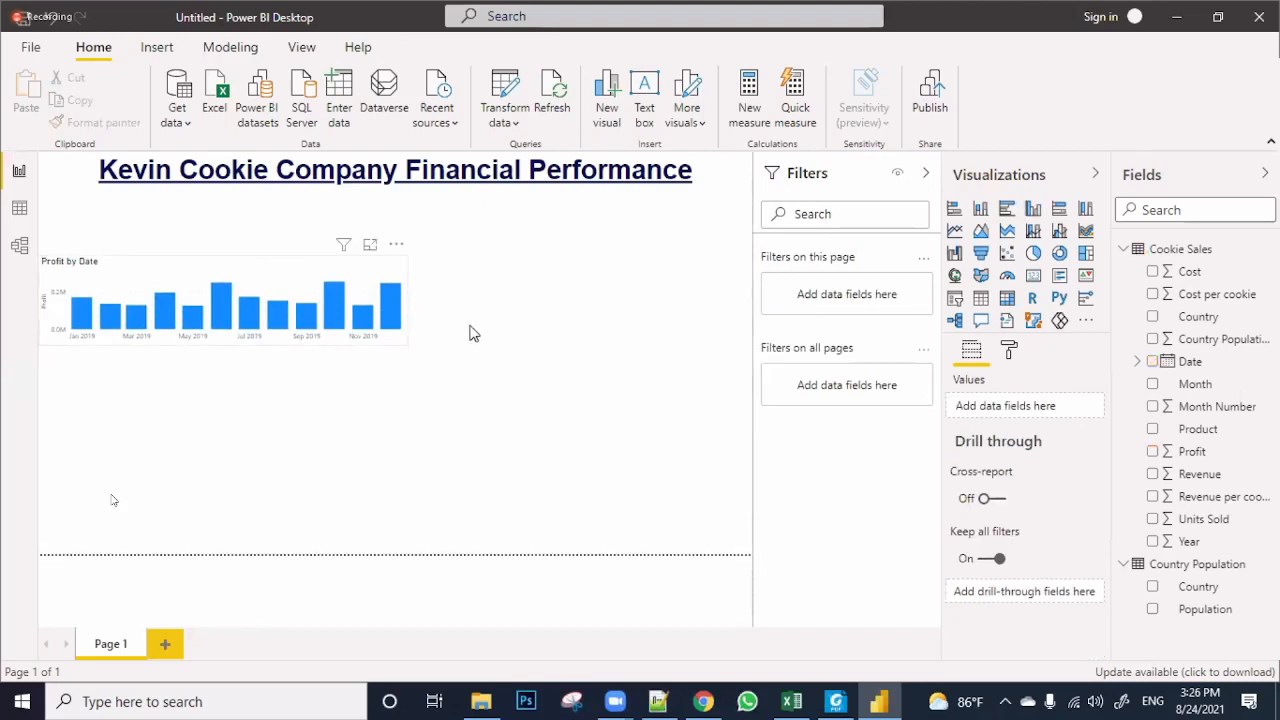
Move the Profit by Date chart up so it sits directly below the heading at the page's left edge
{"action": "left_click", "coordinate": [322, 284]}
{"action": "left_click_drag", "start_coordinate": [323, 261], "coordinate": [328, 186]}
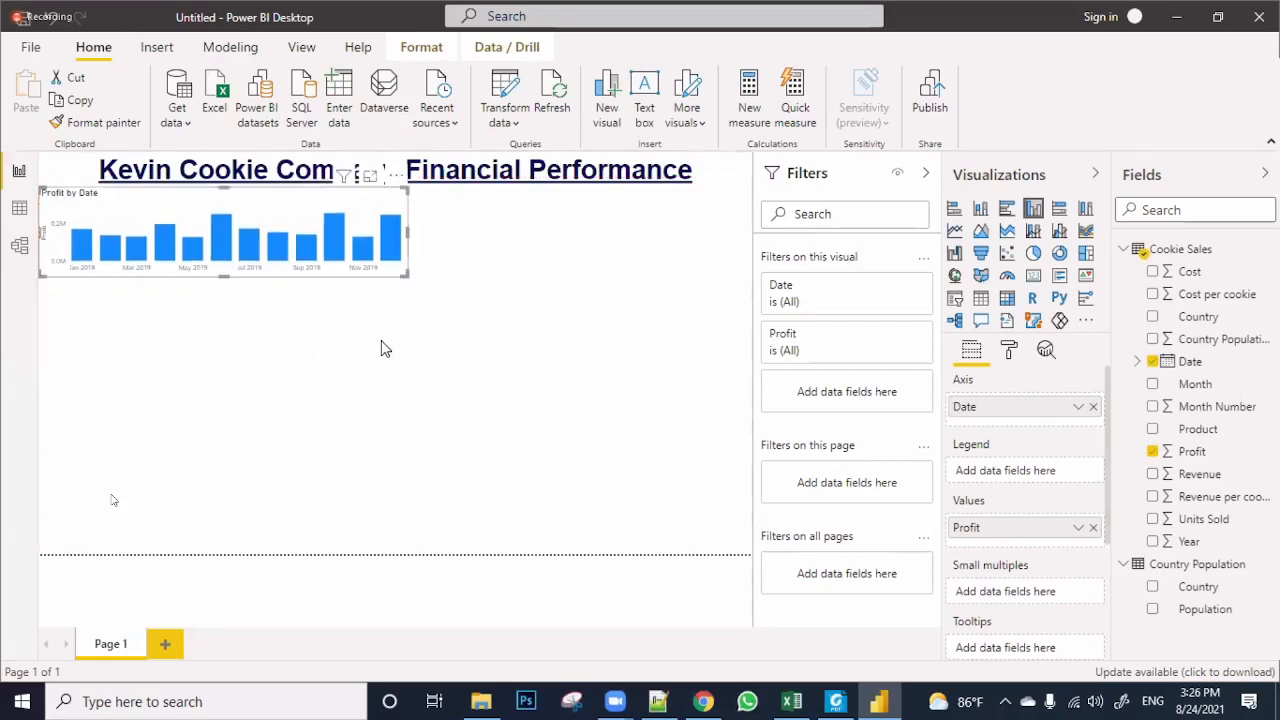
{"action": "left_click", "coordinate": [550, 363]}
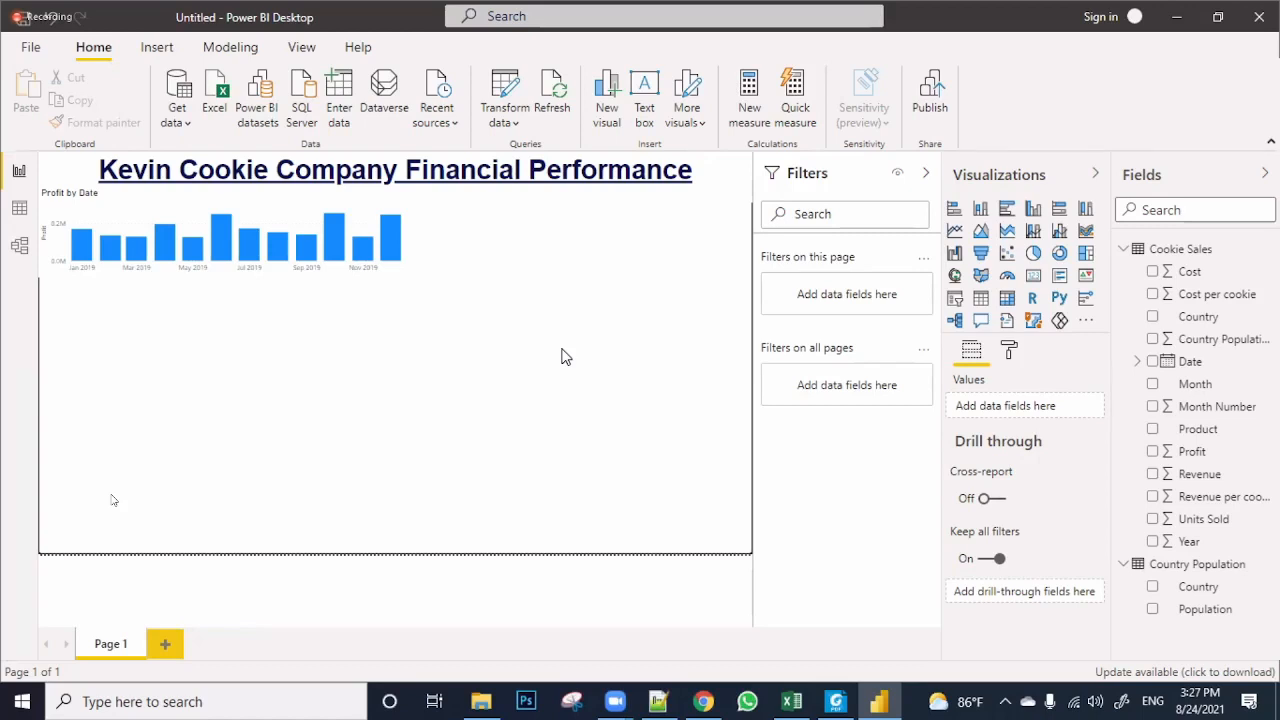
{"action": "left_click", "coordinate": [296, 250]}
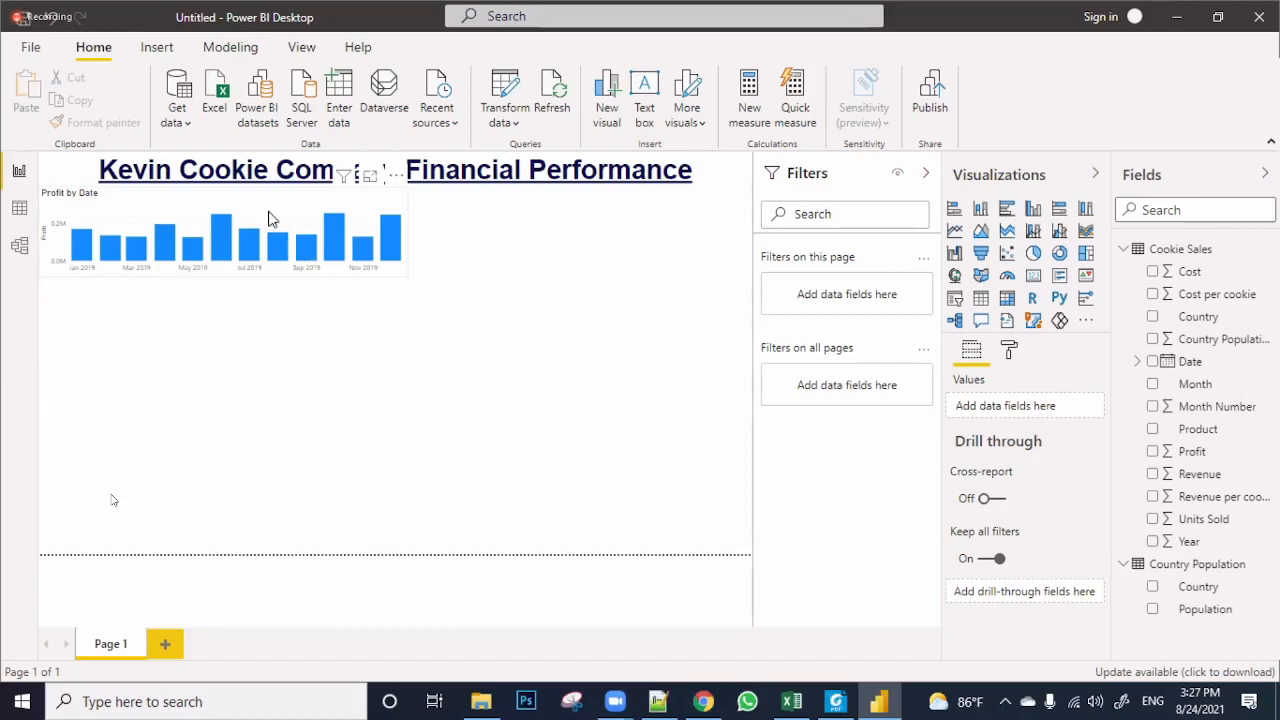
{"action": "left_click", "coordinate": [268, 218]}
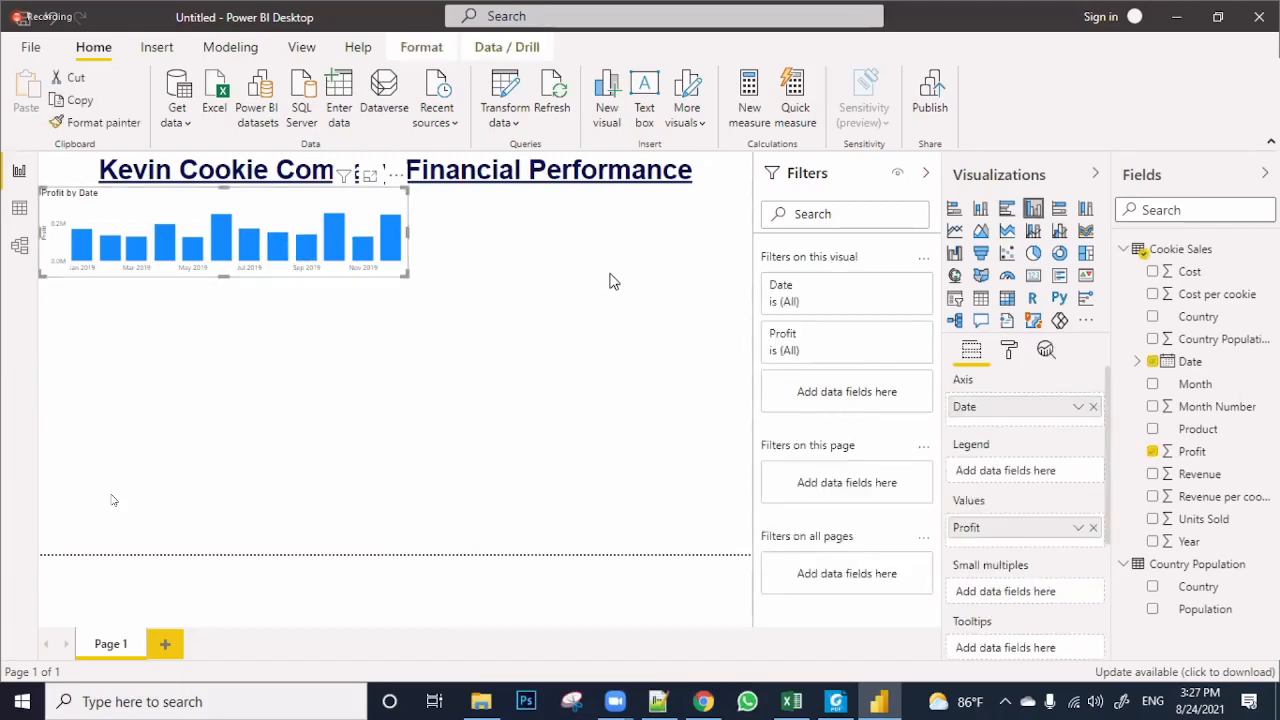
{"action": "left_click", "coordinate": [684, 324]}
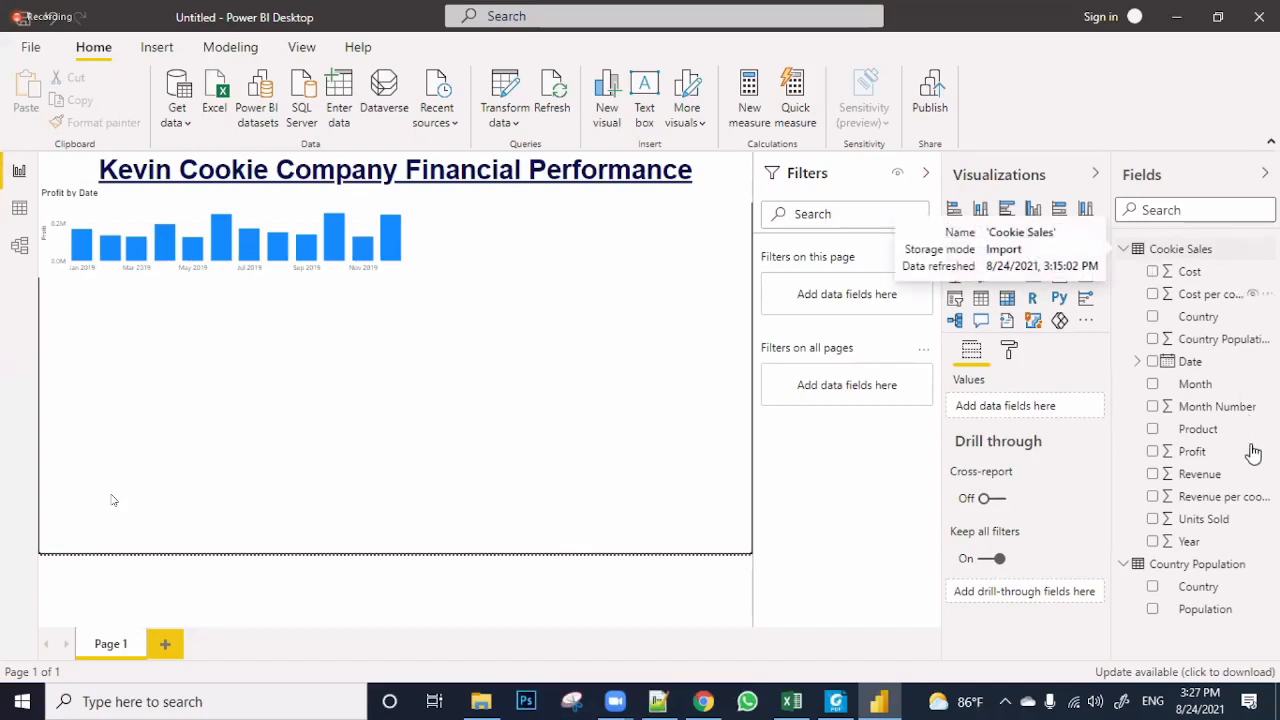
{"action": "left_click", "coordinate": [1152, 318]}
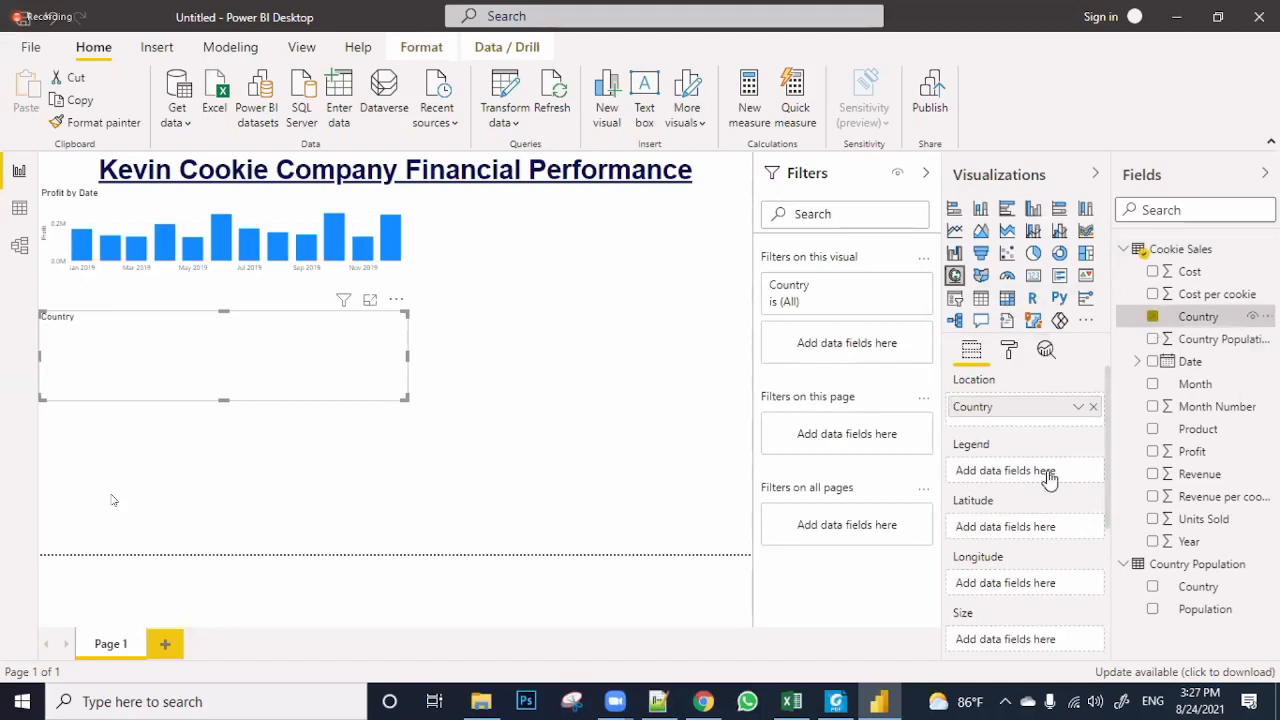
{"action": "left_click", "coordinate": [1152, 316]}
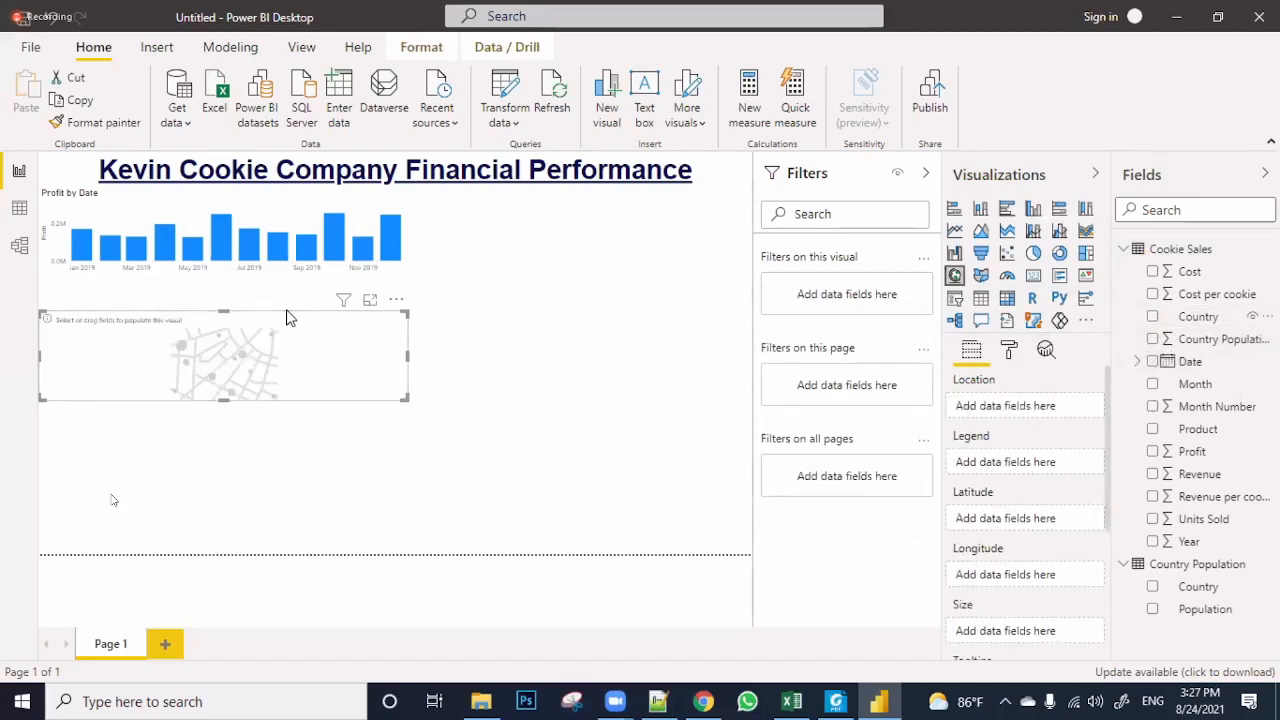
{"action": "left_click", "coordinate": [504, 368]}
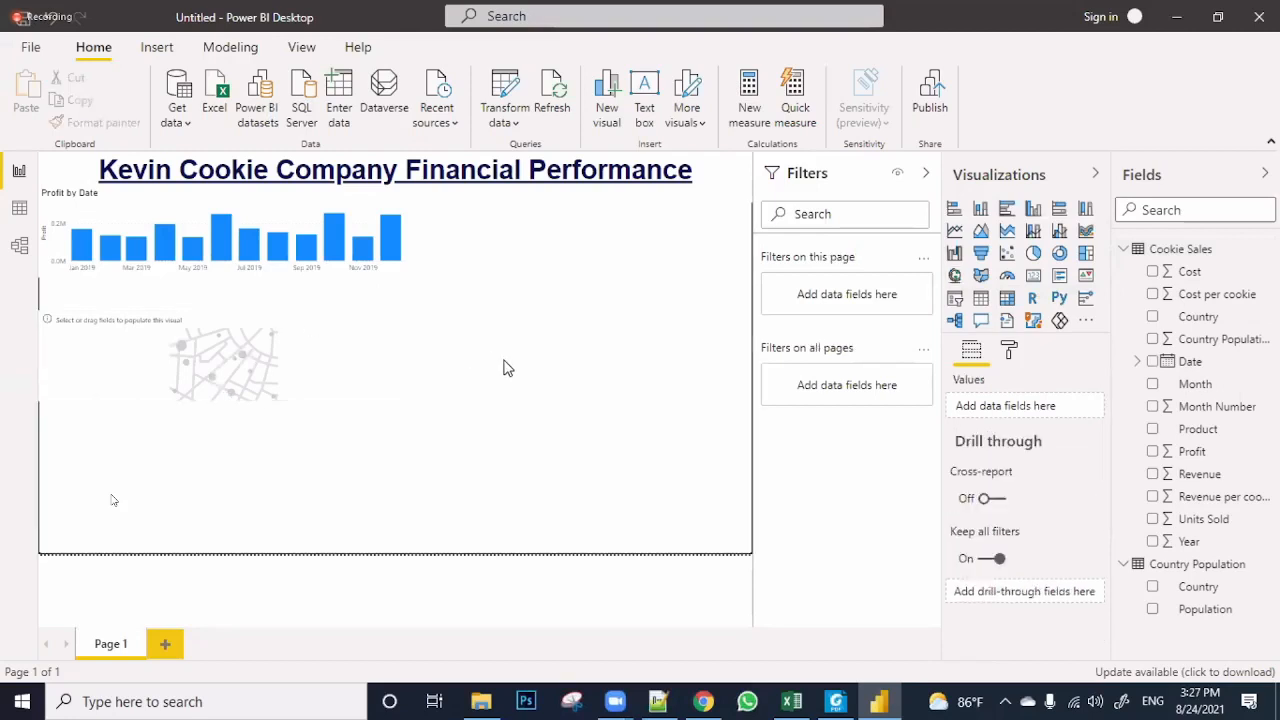
{"action": "left_click", "coordinate": [313, 318]}
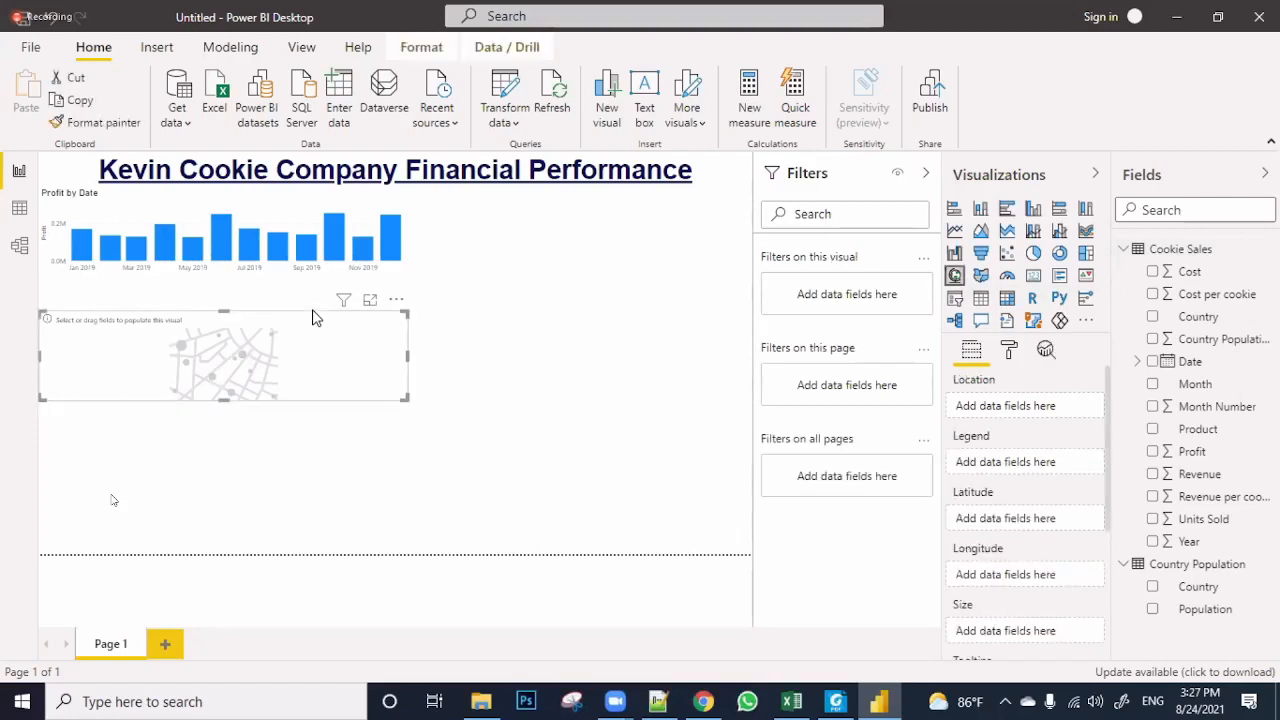
{"action": "left_click", "coordinate": [313, 312]}
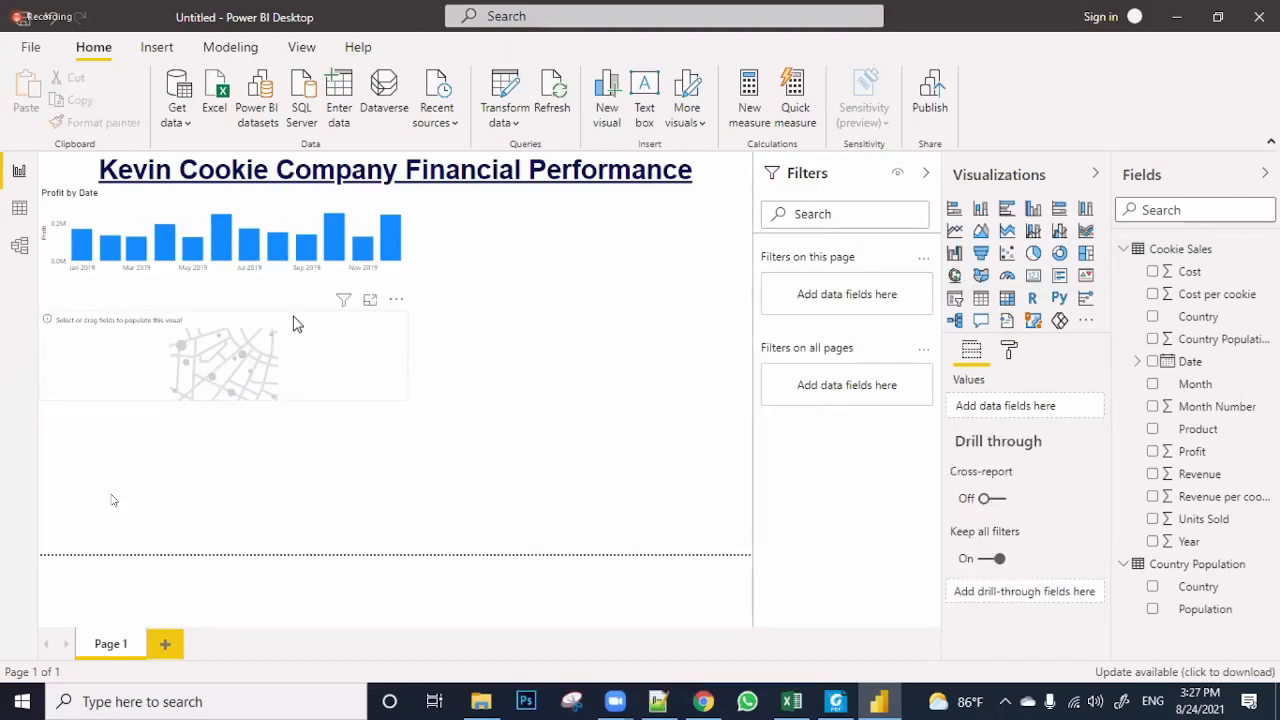
{"action": "left_click", "coordinate": [395, 301]}
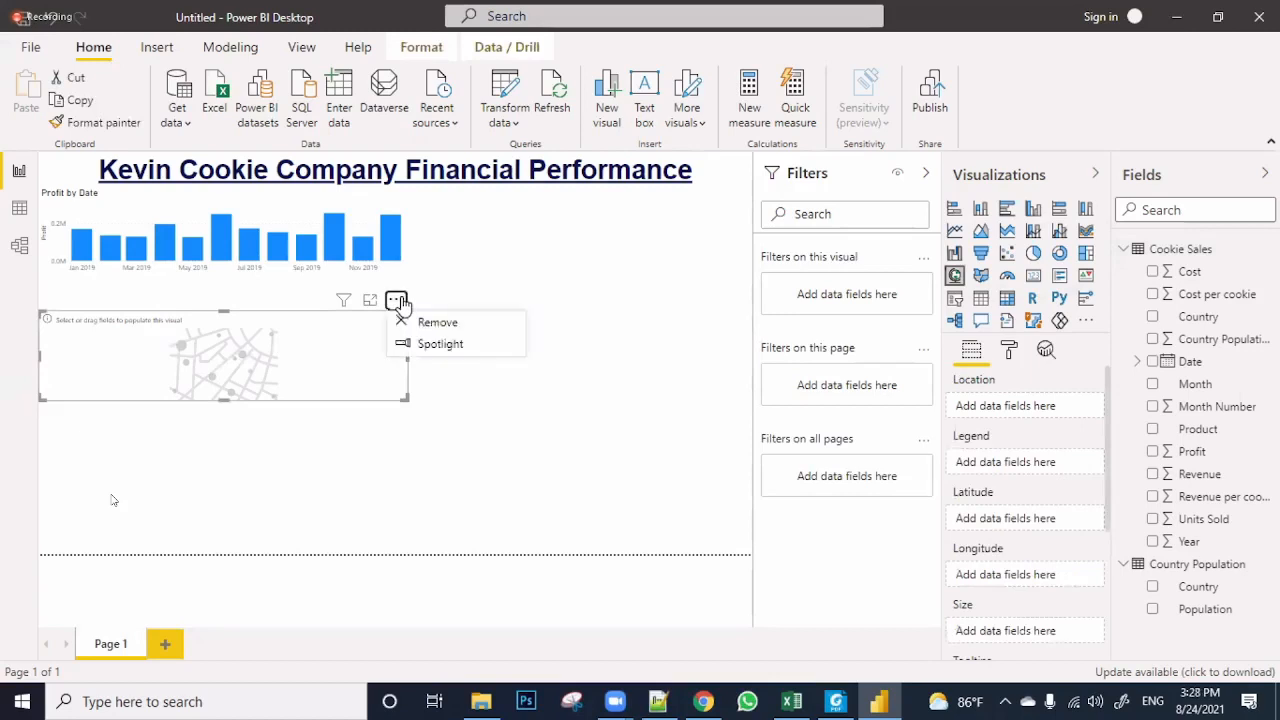
{"action": "left_click", "coordinate": [420, 326]}
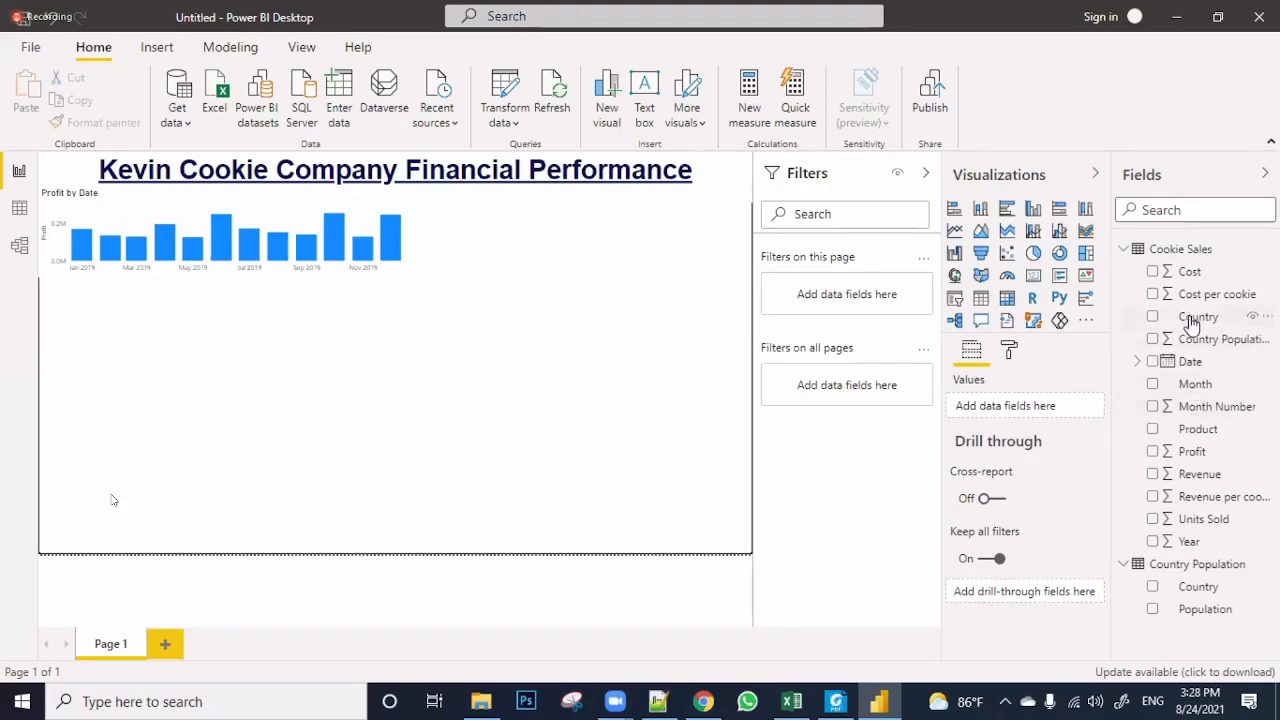
Create a map from the Cookie Sales Country field below the Profit by Date chart and enlarge it slightly
{"action": "left_click_drag", "start_coordinate": [1175, 320], "coordinate": [195, 366]}
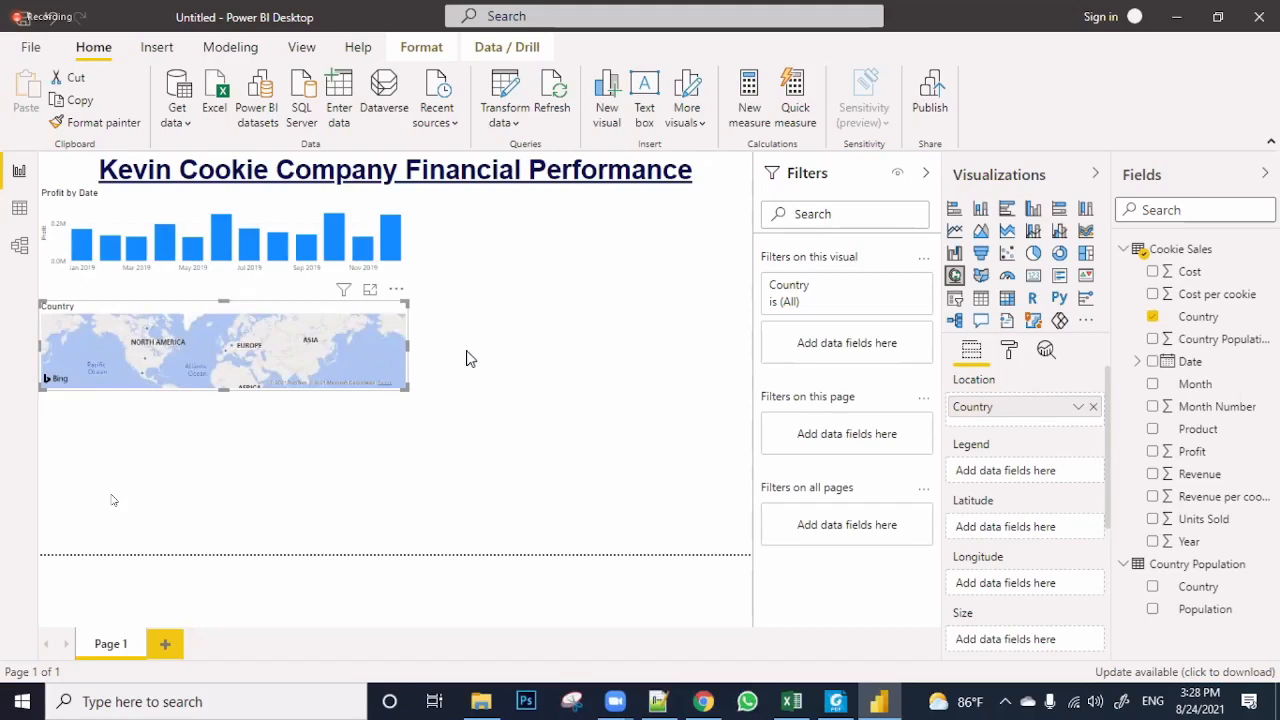
{"action": "left_click_drag", "start_coordinate": [446, 408], "coordinate": [463, 414]}
{"action": "mouse_move", "coordinate": [168, 380]}
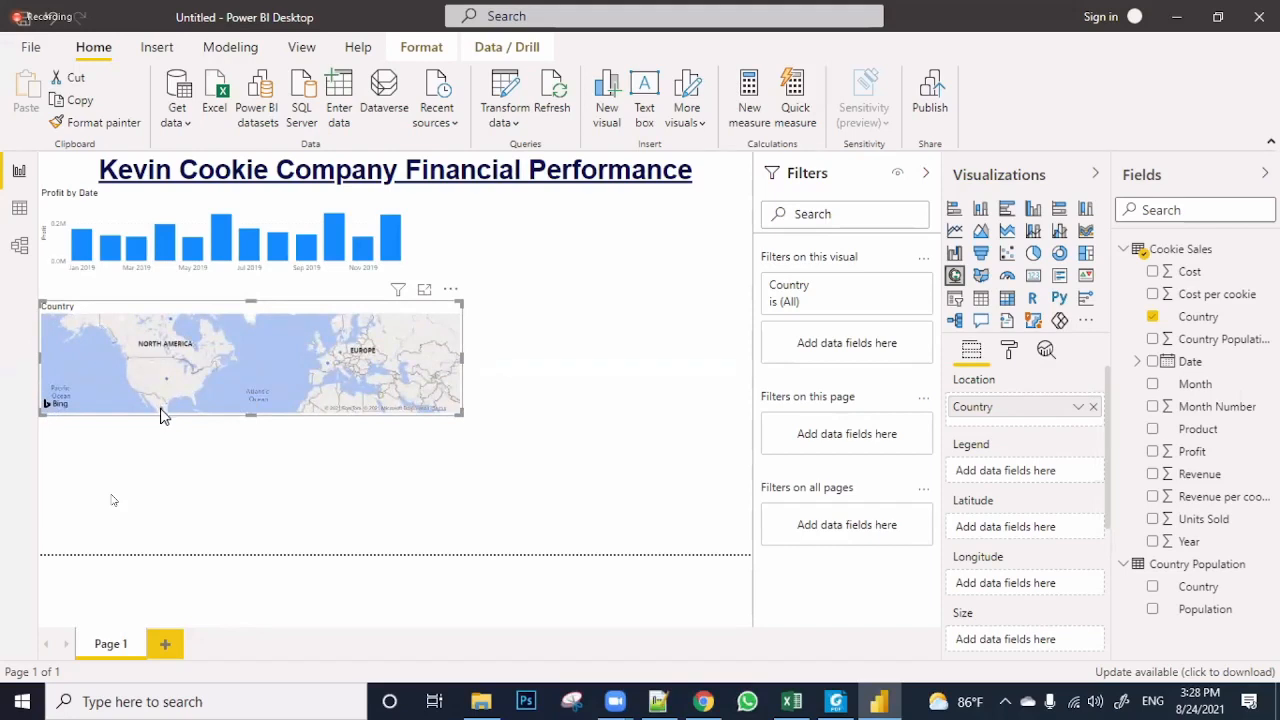
{"action": "mouse_move", "coordinate": [161, 410]}
{"action": "mouse_move", "coordinate": [171, 323]}
{"action": "mouse_move", "coordinate": [343, 358]}
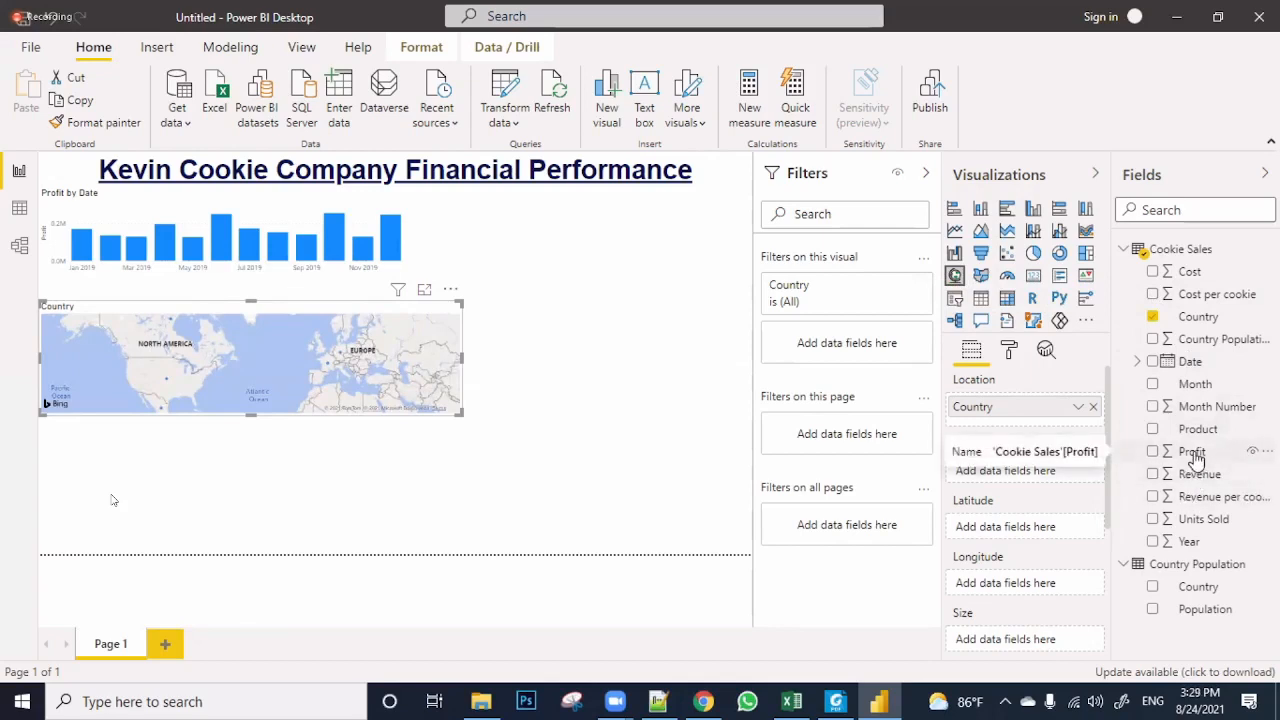
Add Profit as the map's bubble size and narrow the map to match the width of the Profit by Date chart
{"action": "left_click_drag", "start_coordinate": [1196, 457], "coordinate": [355, 366]}
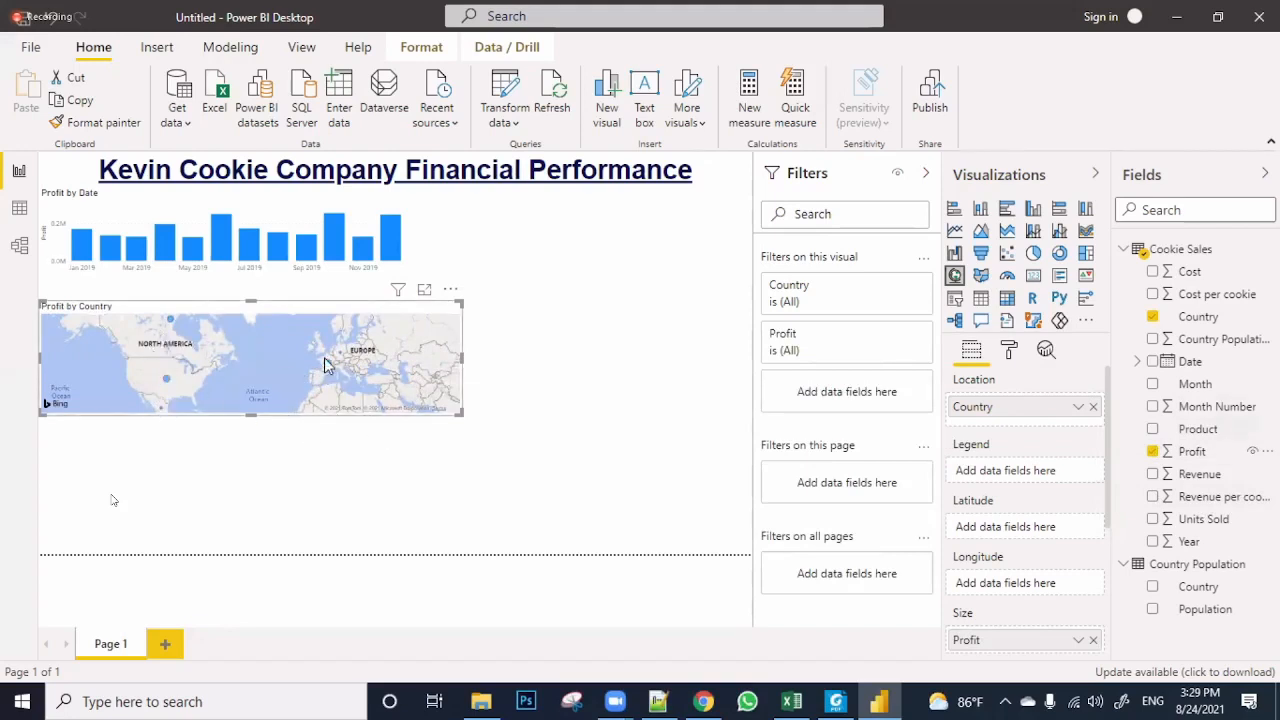
{"action": "mouse_move", "coordinate": [326, 364]}
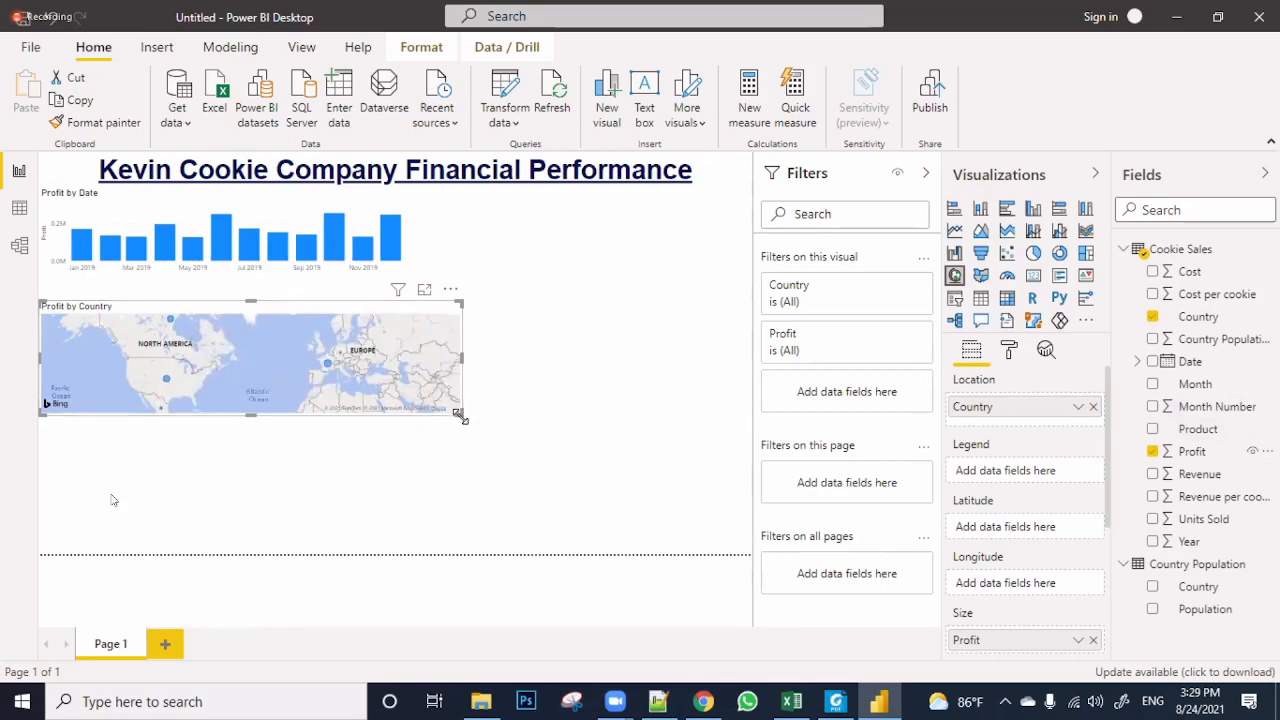
{"action": "left_click_drag", "start_coordinate": [458, 418], "coordinate": [406, 412]}
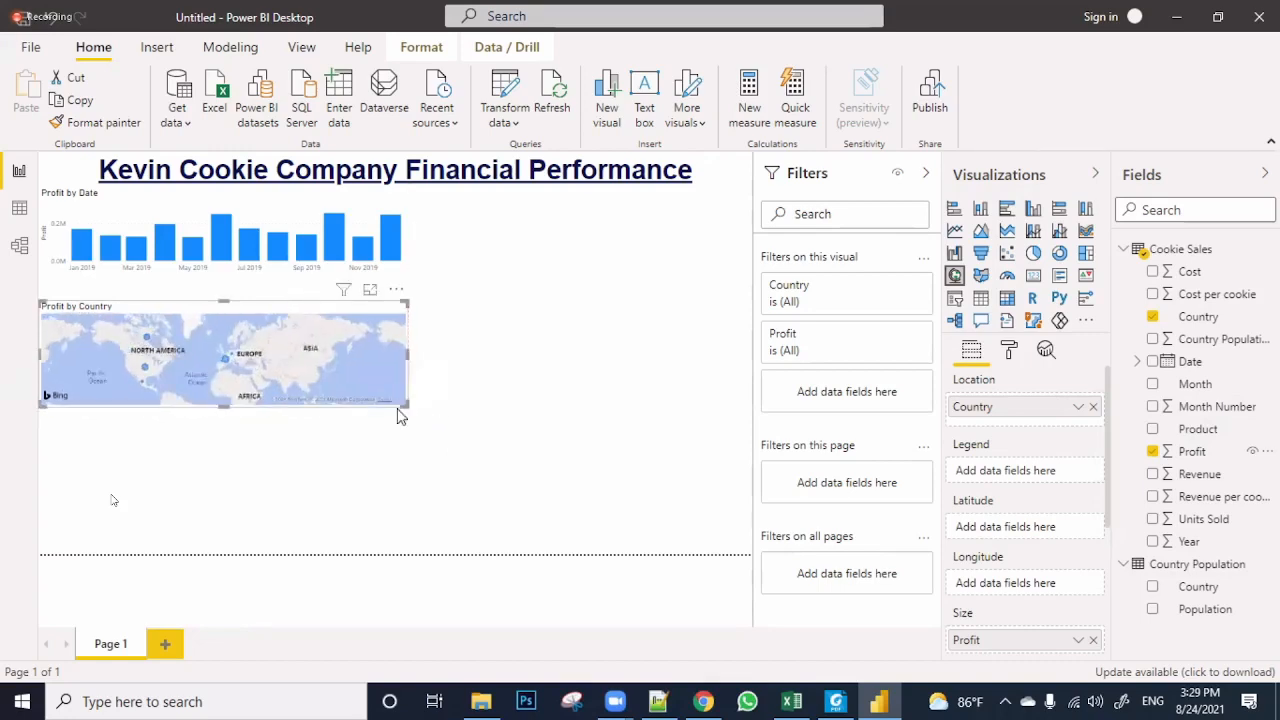
{"action": "left_click", "coordinate": [156, 351]}
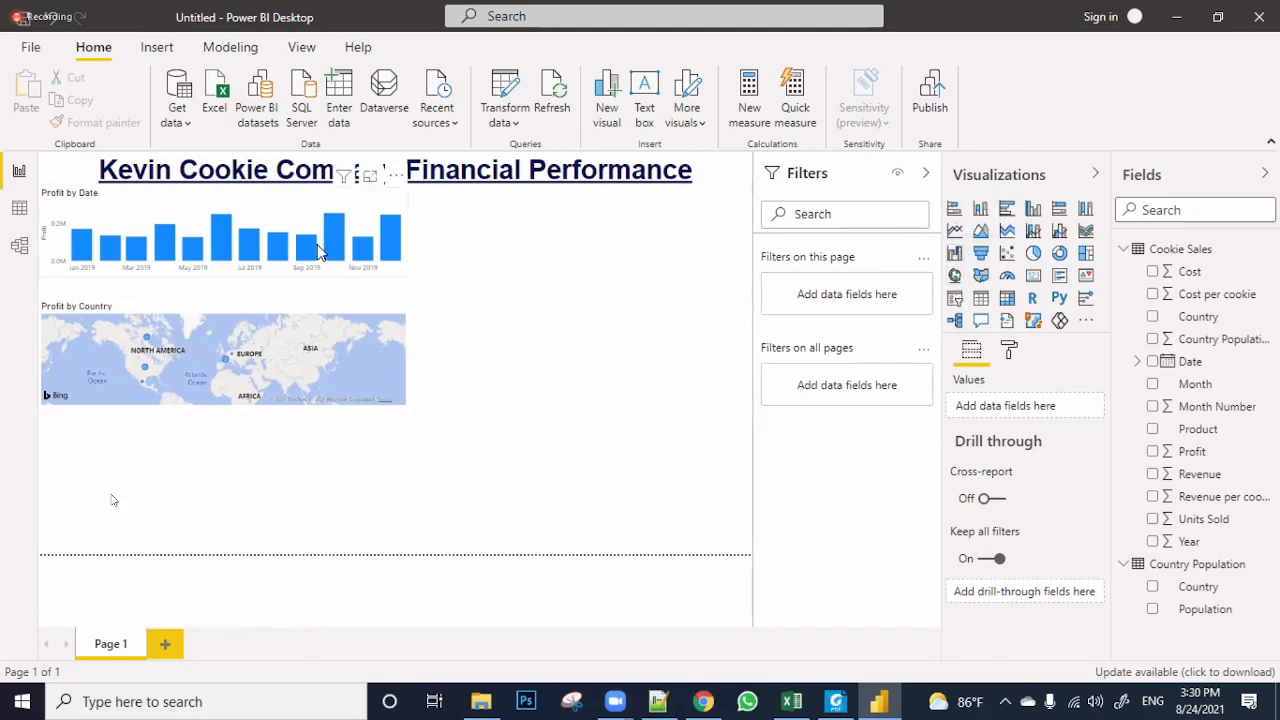
Change the Profit by Date column chart to a line chart and deselect it
{"action": "left_click", "coordinate": [194, 242]}
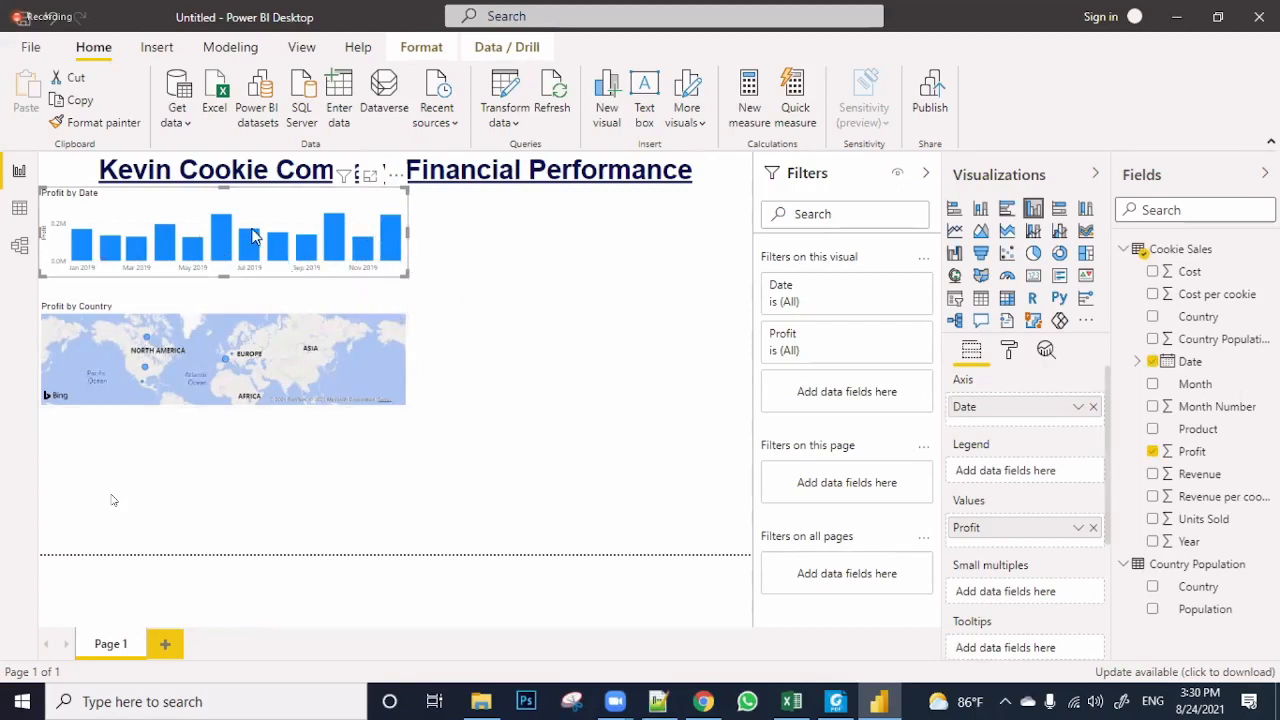
{"action": "left_click", "coordinate": [956, 235]}
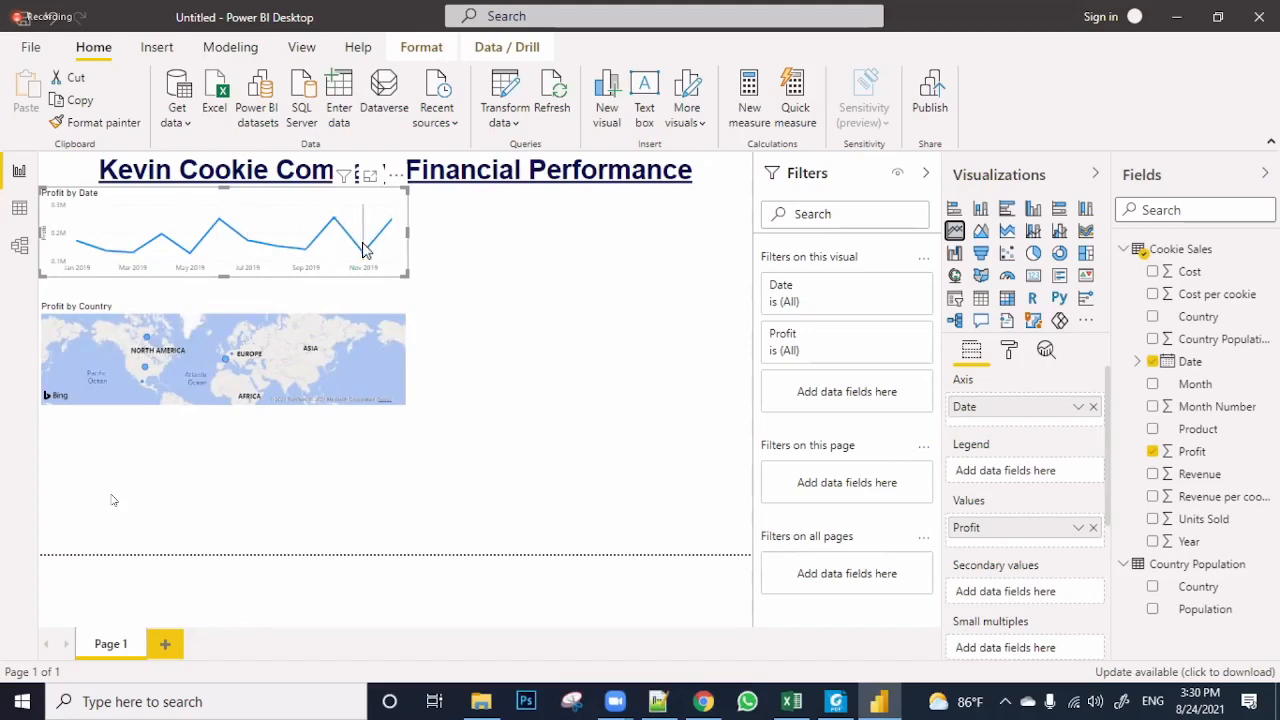
{"action": "mouse_move", "coordinate": [391, 228]}
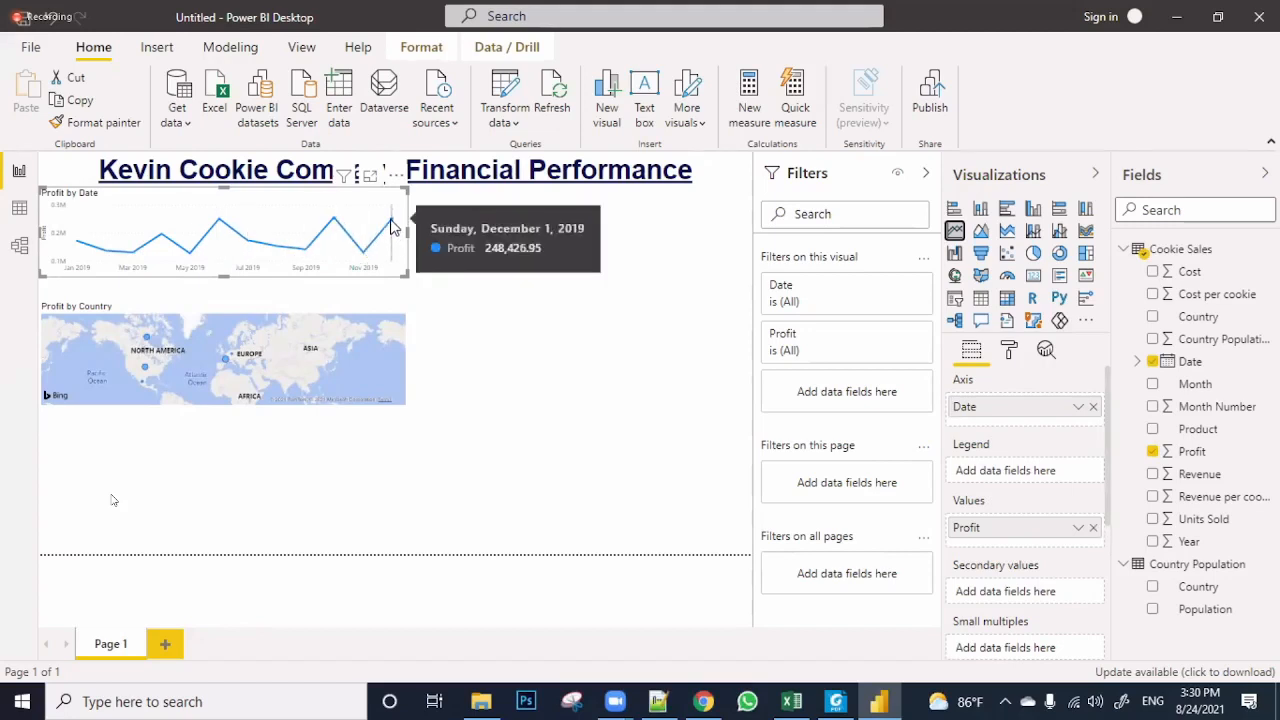
{"action": "left_click", "coordinate": [503, 395]}
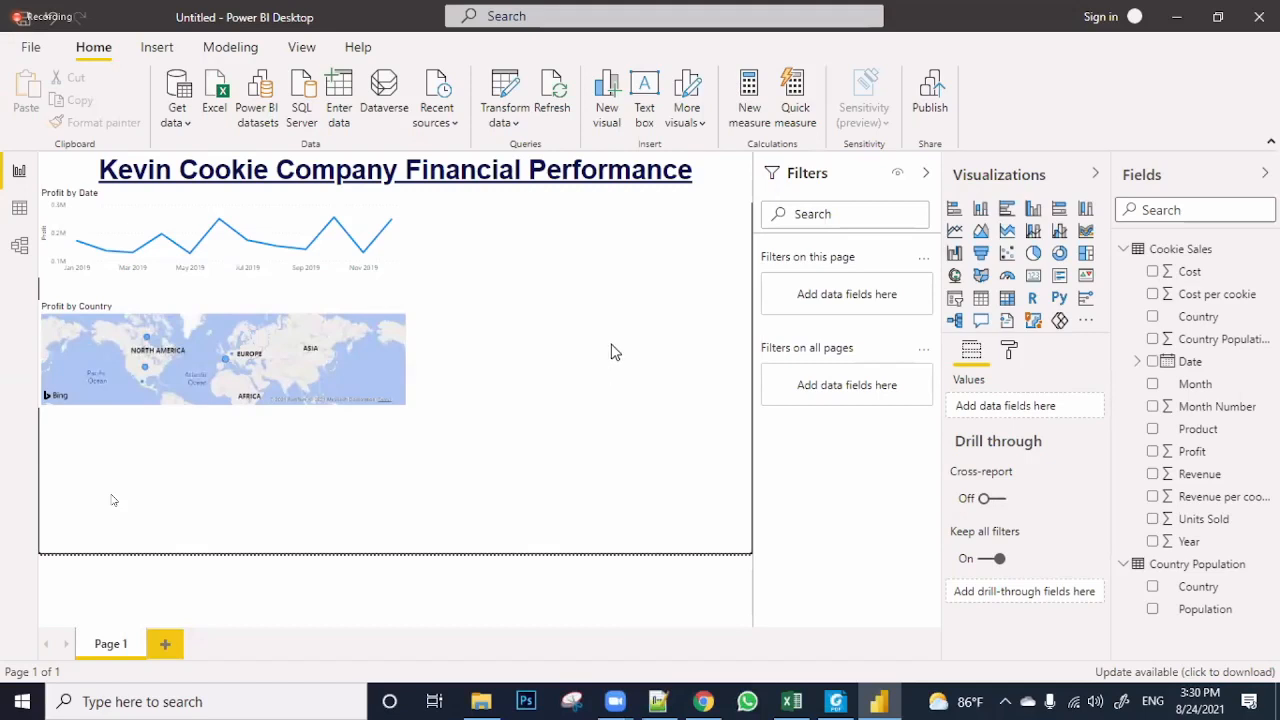
Insert an empty table visual below the Profit by Country map and size it to reach the page's lower edge
{"action": "left_click", "coordinate": [982, 301]}
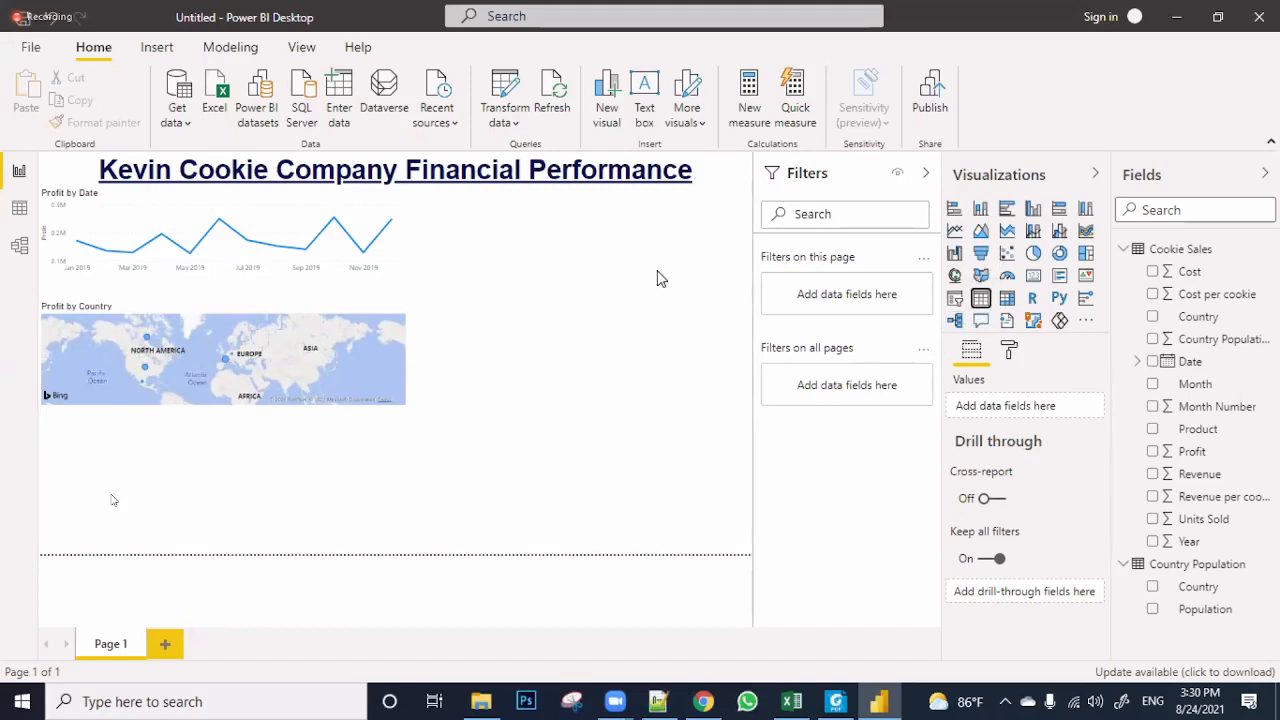
{"action": "left_click", "coordinate": [980, 302]}
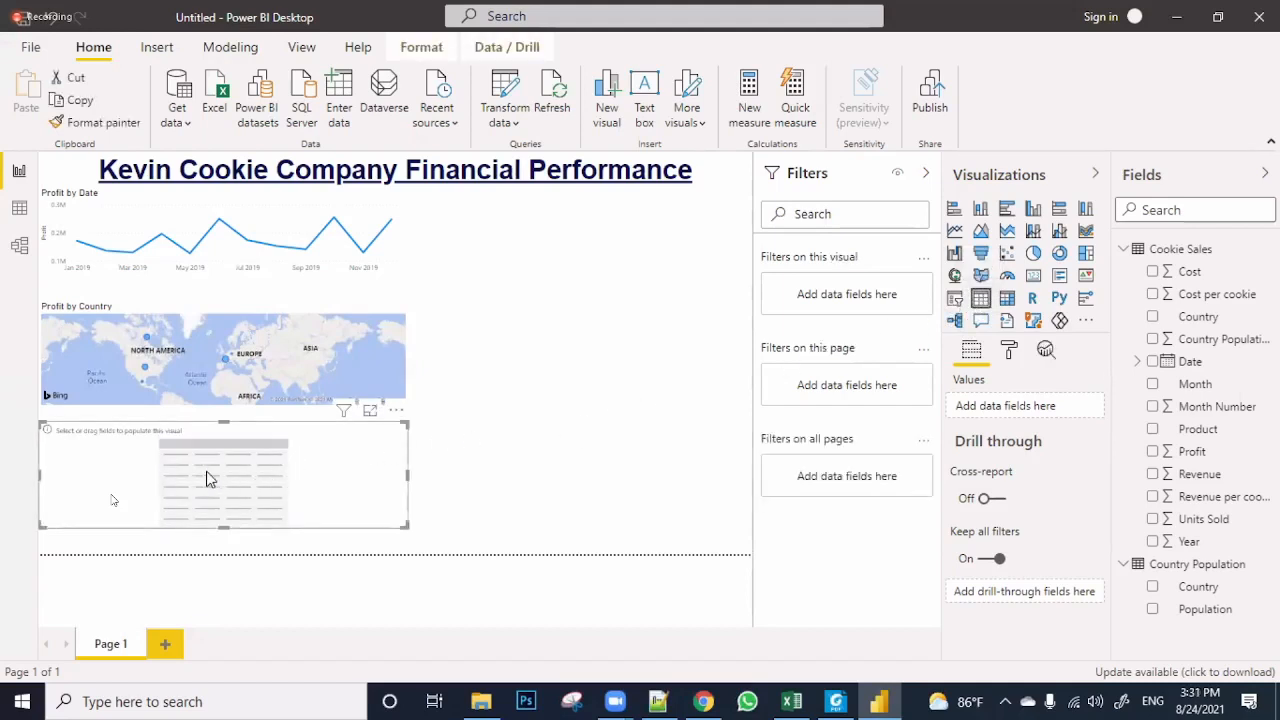
{"action": "left_click_drag", "start_coordinate": [208, 478], "coordinate": [596, 262]}
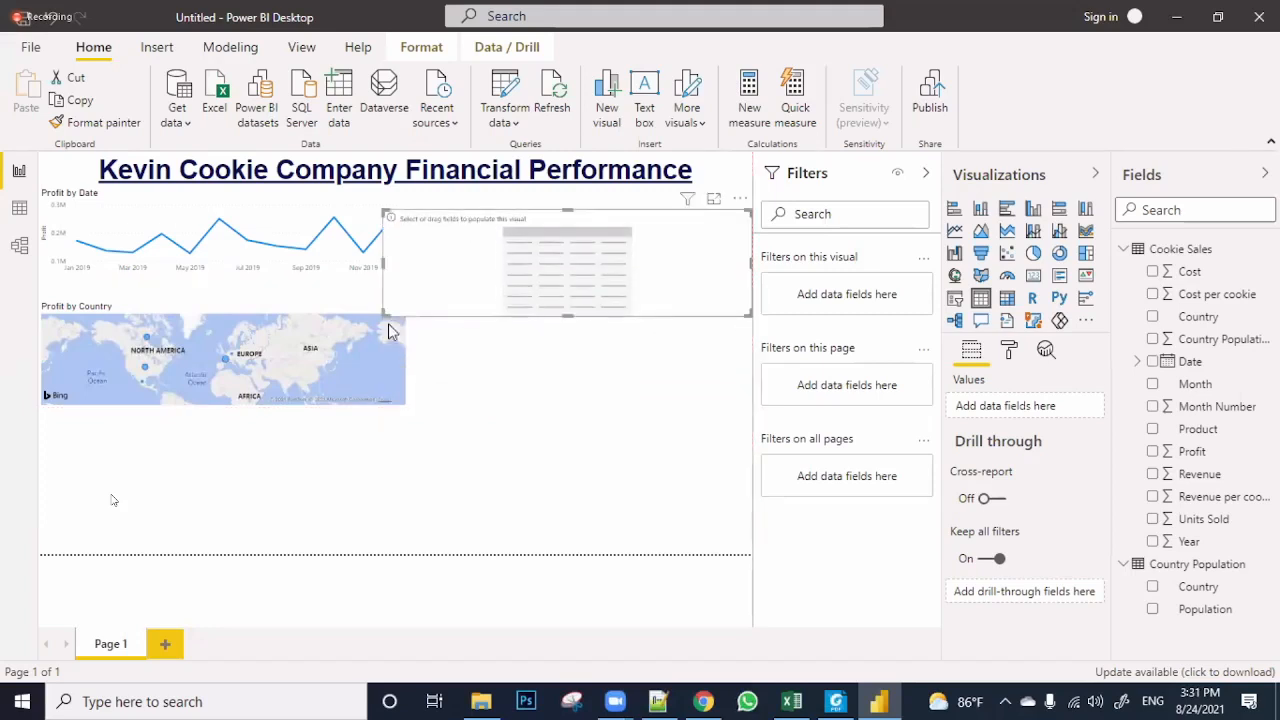
{"action": "left_click_drag", "start_coordinate": [384, 268], "coordinate": [539, 266]}
{"action": "mouse_move", "coordinate": [617, 274]}
{"action": "left_mouse_down"}
{"action": "mouse_move", "coordinate": [508, 272]}
{"action": "mouse_move", "coordinate": [529, 277]}
{"action": "mouse_move", "coordinate": [257, 520]}
{"action": "mouse_move", "coordinate": [124, 492]}
{"action": "mouse_move", "coordinate": [130, 477]}
{"action": "mouse_move", "coordinate": [590, 341]}
{"action": "mouse_move", "coordinate": [616, 259]}
{"action": "left_mouse_up"}
{"action": "left_click_drag", "start_coordinate": [566, 372], "coordinate": [134, 471]}
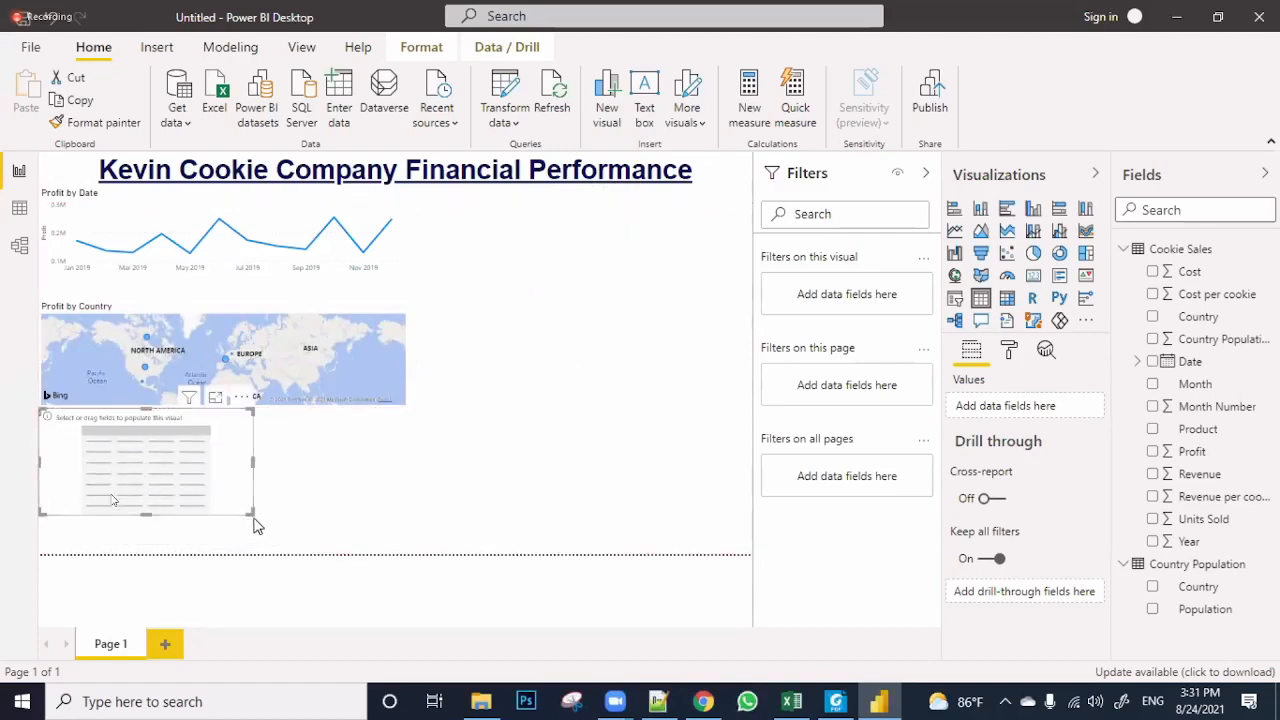
{"action": "left_click_drag", "start_coordinate": [257, 526], "coordinate": [335, 552]}
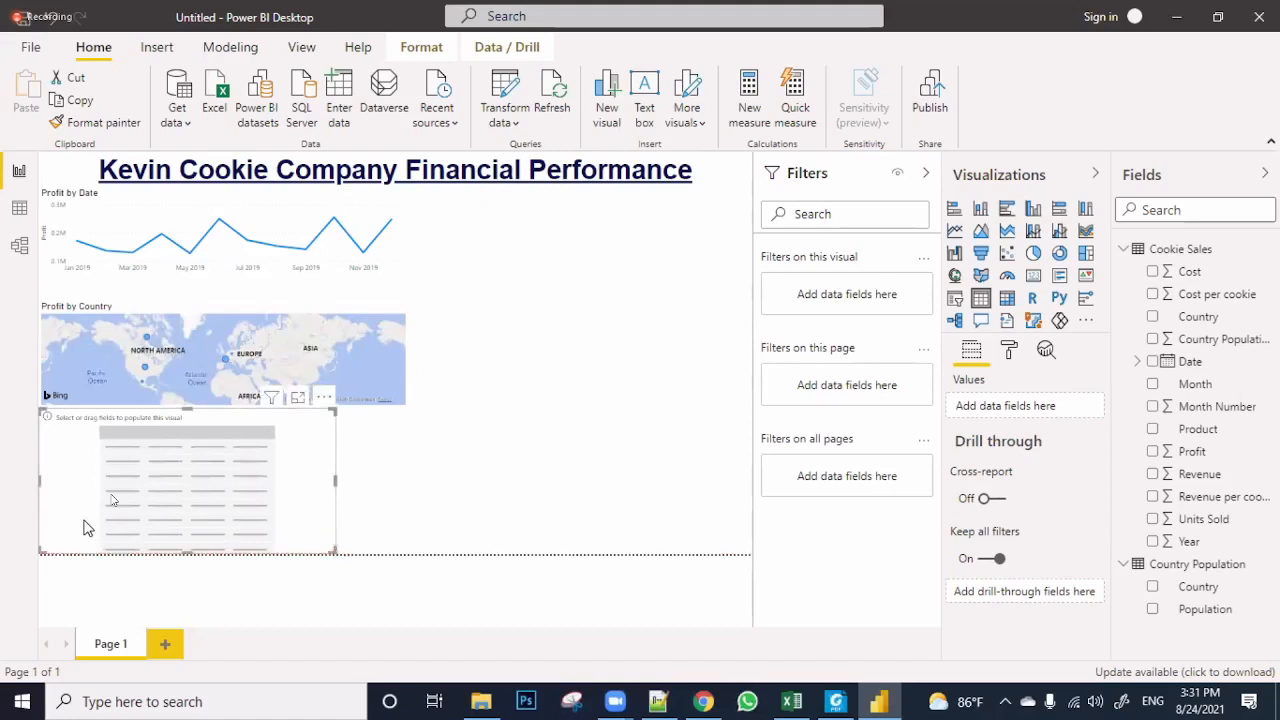
{"action": "key", "text": "Escape"}
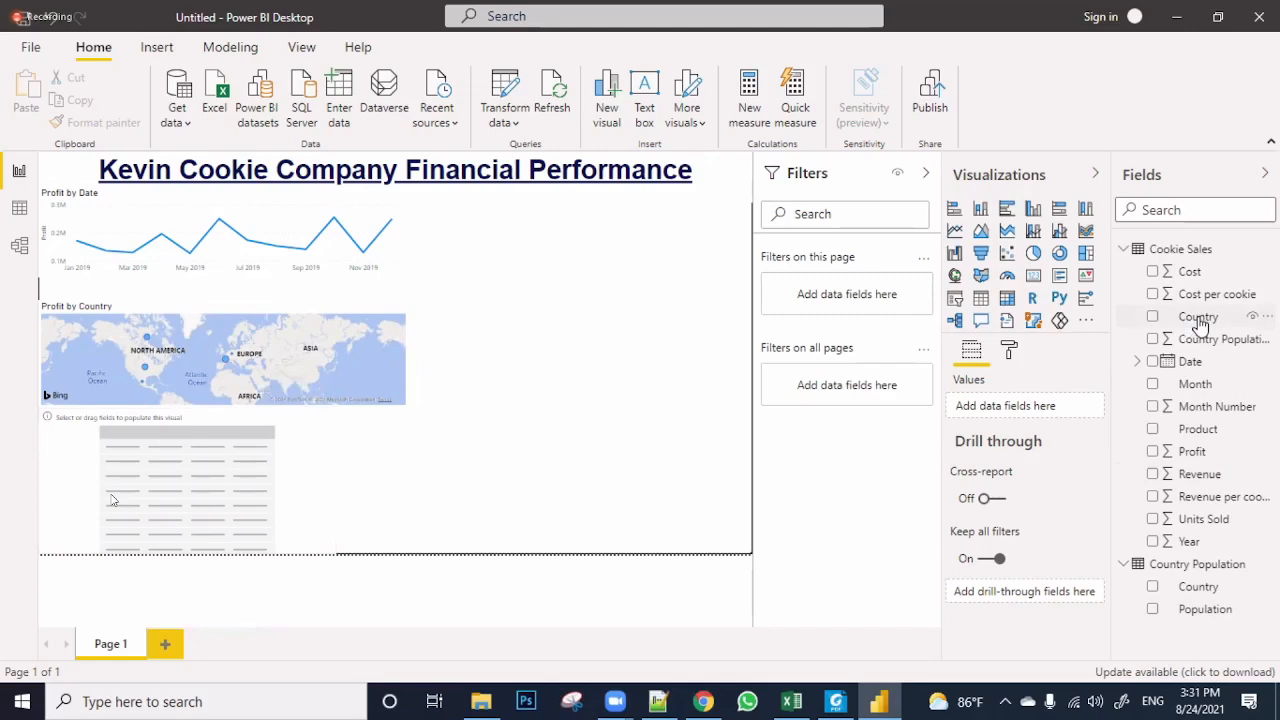
Fill the table with Country from Cookie Sales, Population from Country Population, and Units Sold from Cookie Sales
{"action": "left_click_drag", "start_coordinate": [1198, 322], "coordinate": [220, 460]}
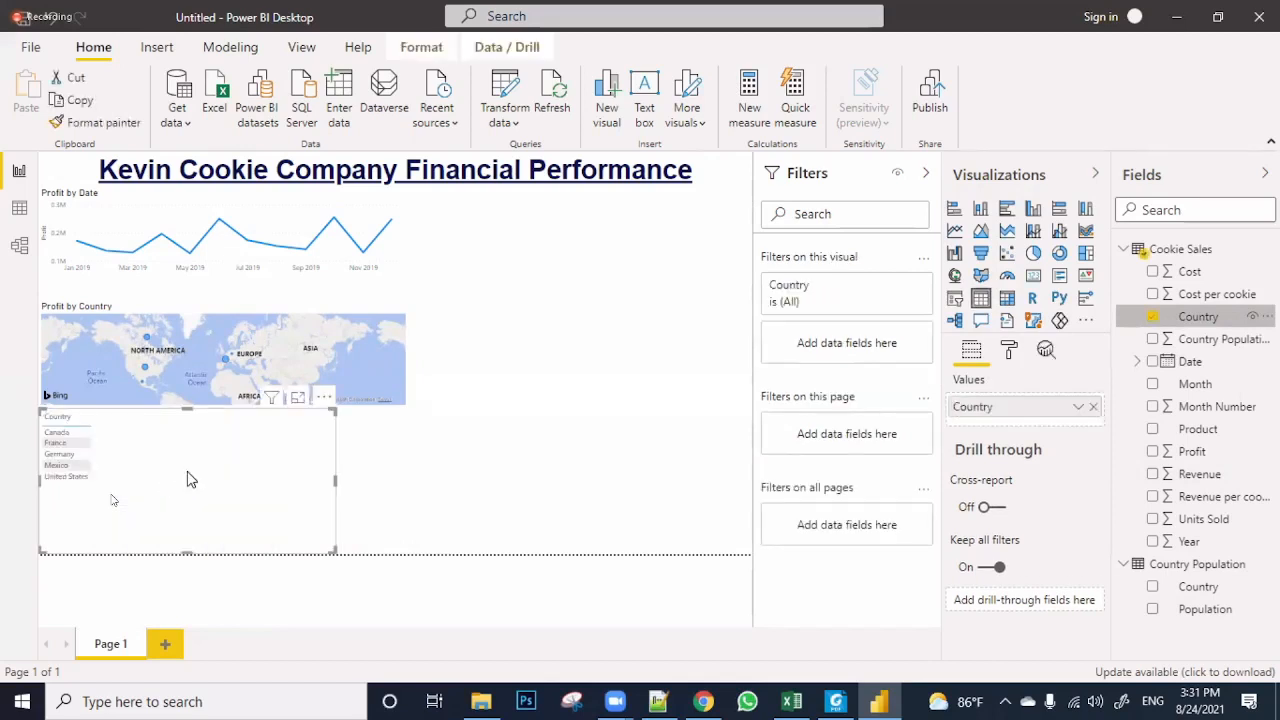
{"action": "left_click", "coordinate": [60, 477]}
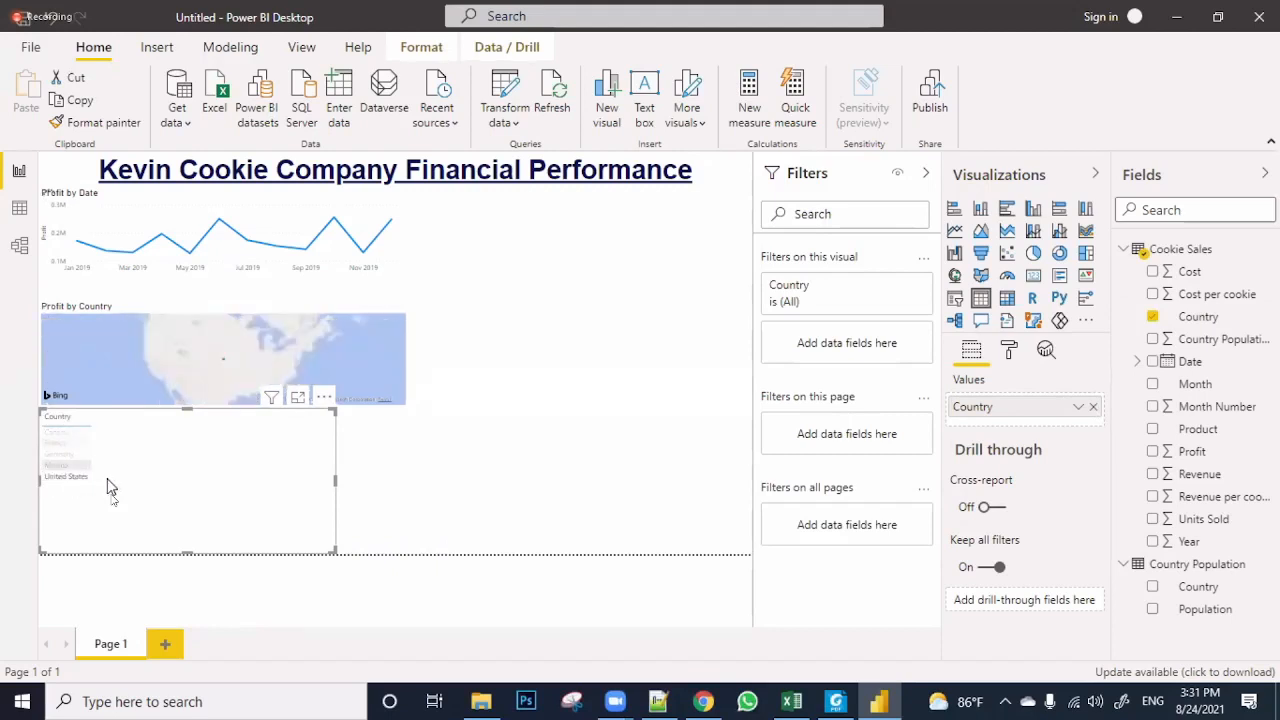
{"action": "left_click", "coordinate": [204, 481]}
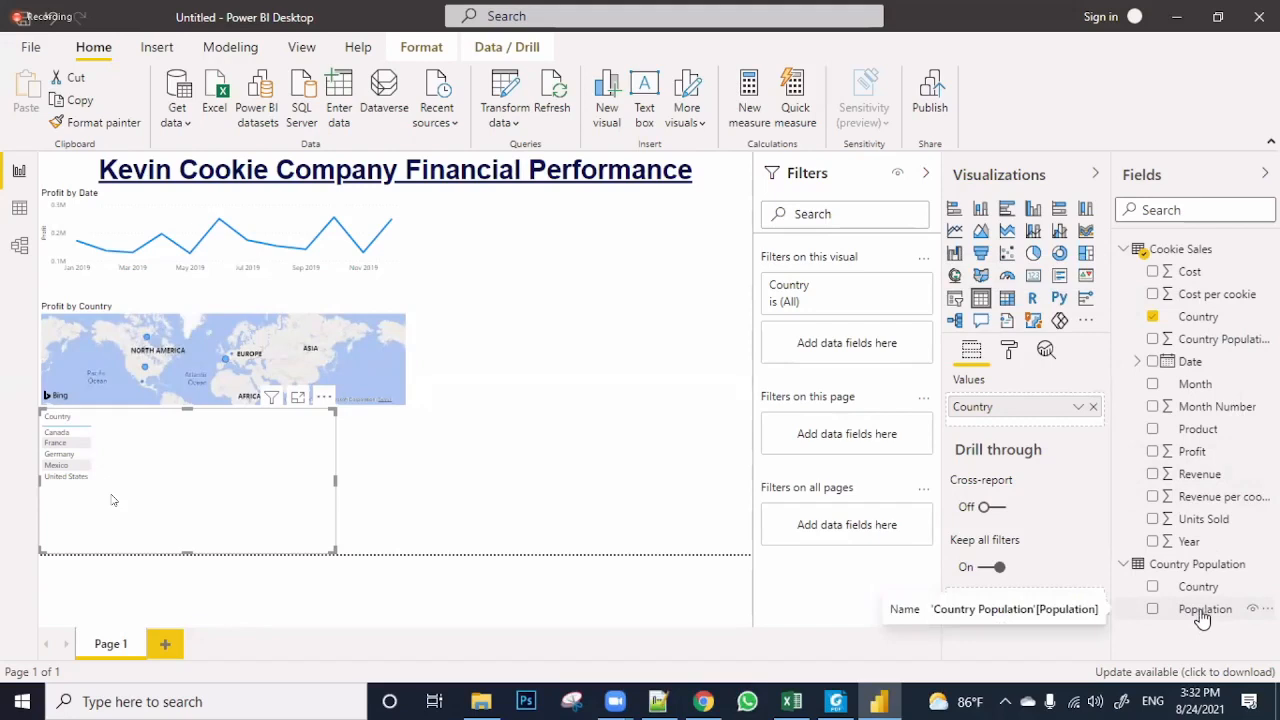
{"action": "left_click_drag", "start_coordinate": [1203, 617], "coordinate": [238, 470]}
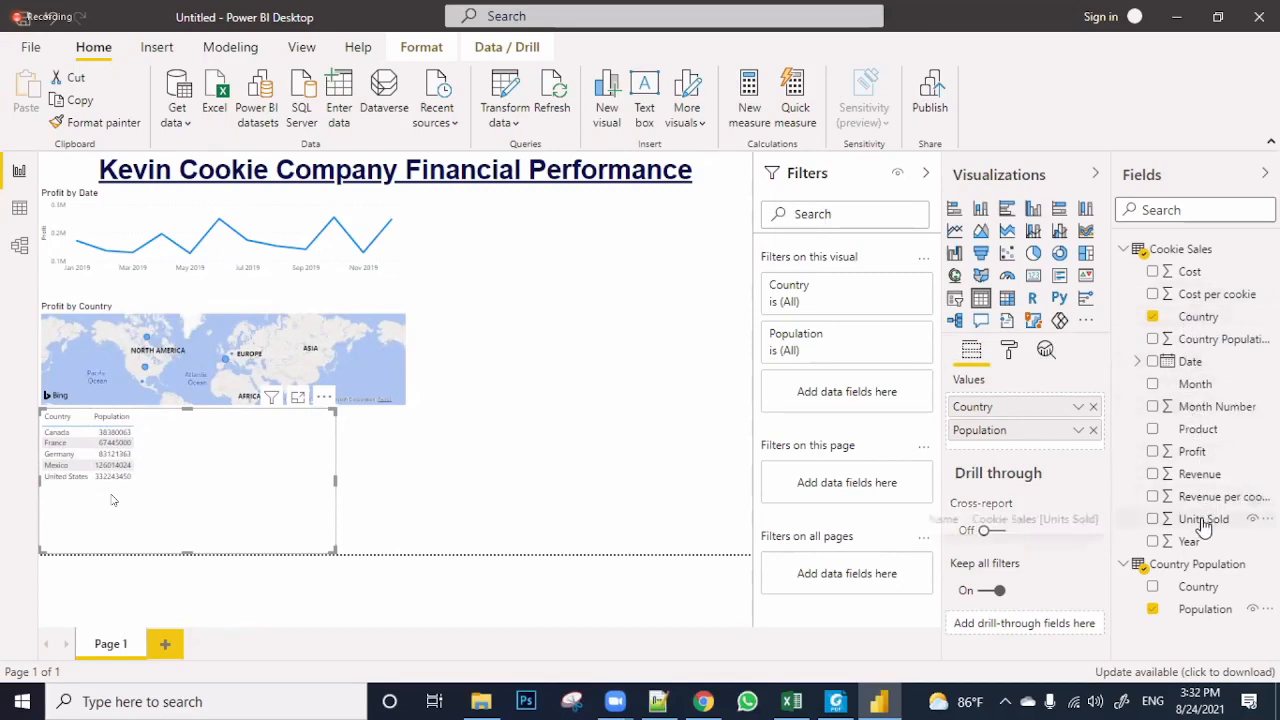
{"action": "left_click_drag", "start_coordinate": [1203, 519], "coordinate": [218, 461]}
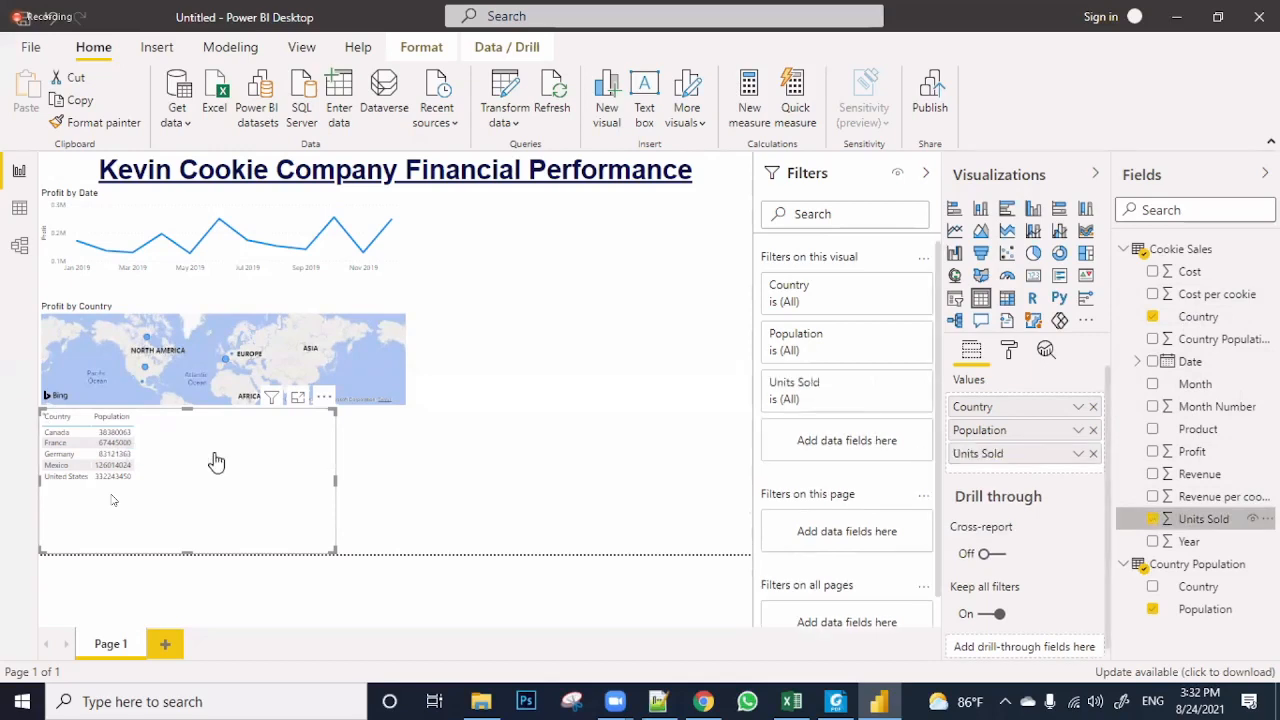
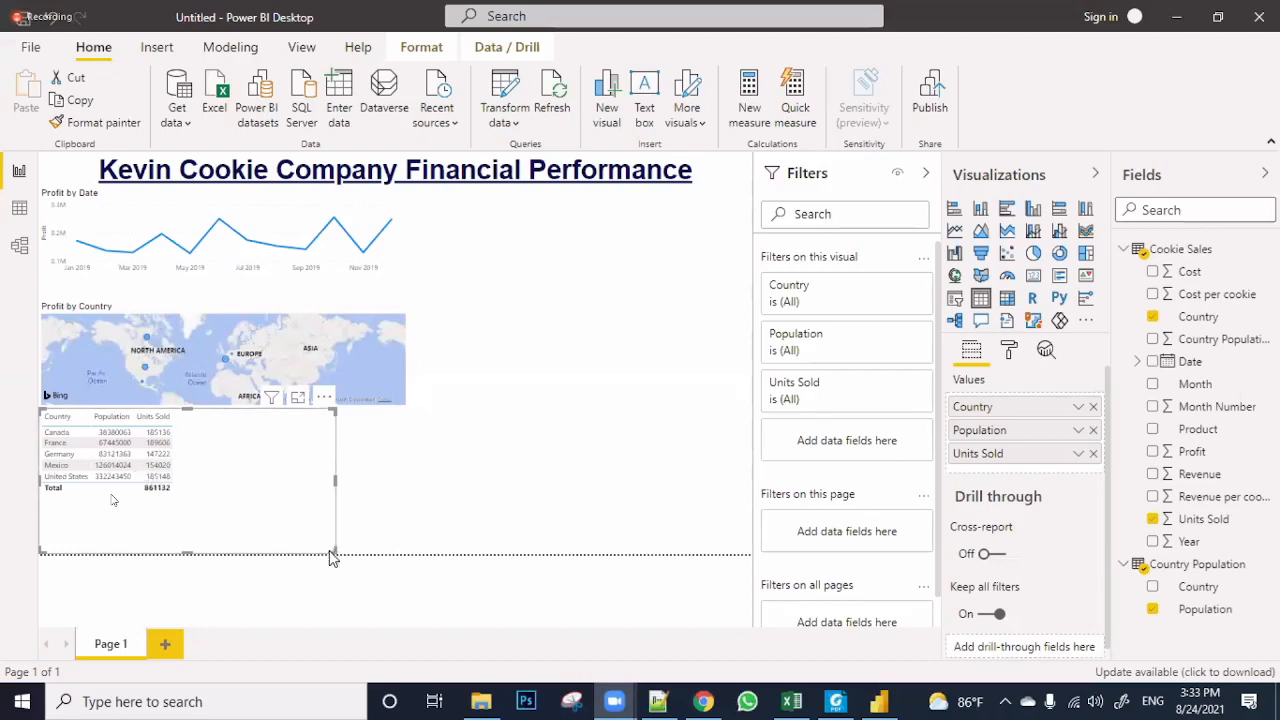
Shrink the table to fit its contents and move it beside the Profit by Date chart, directly below the heading
{"action": "left_click_drag", "start_coordinate": [243, 528], "coordinate": [180, 492]}
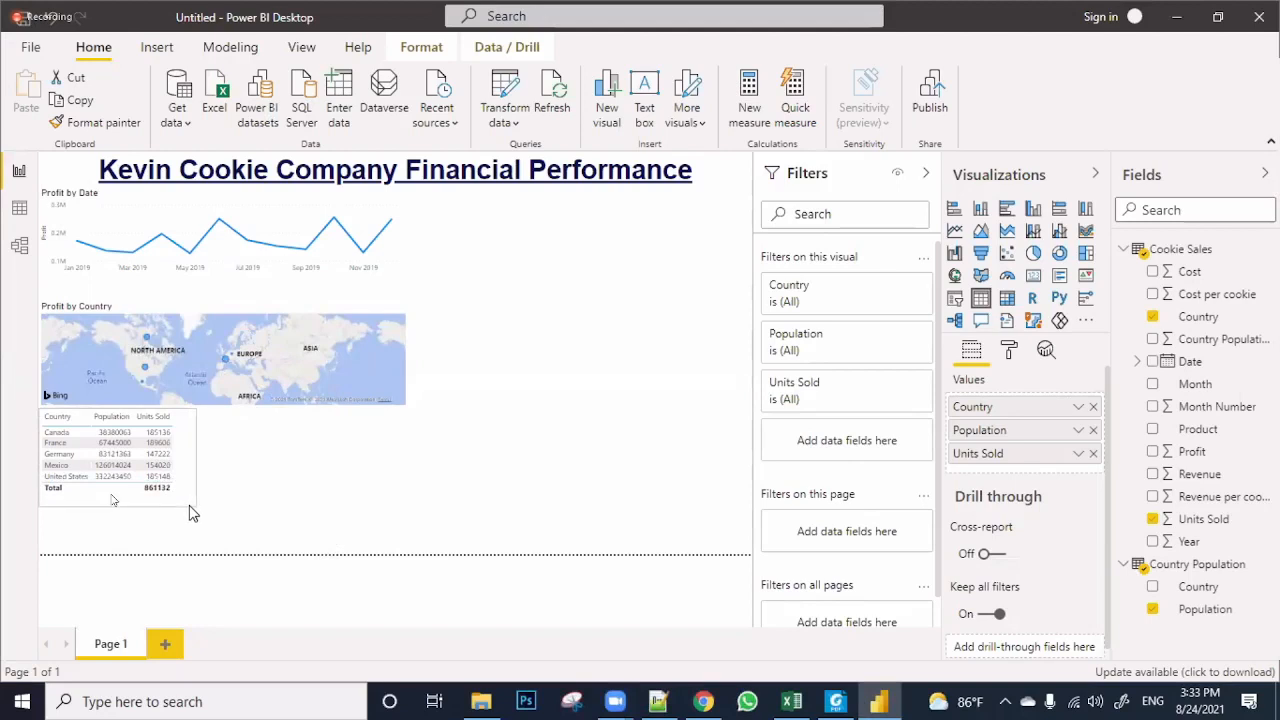
{"action": "left_click", "coordinate": [152, 478]}
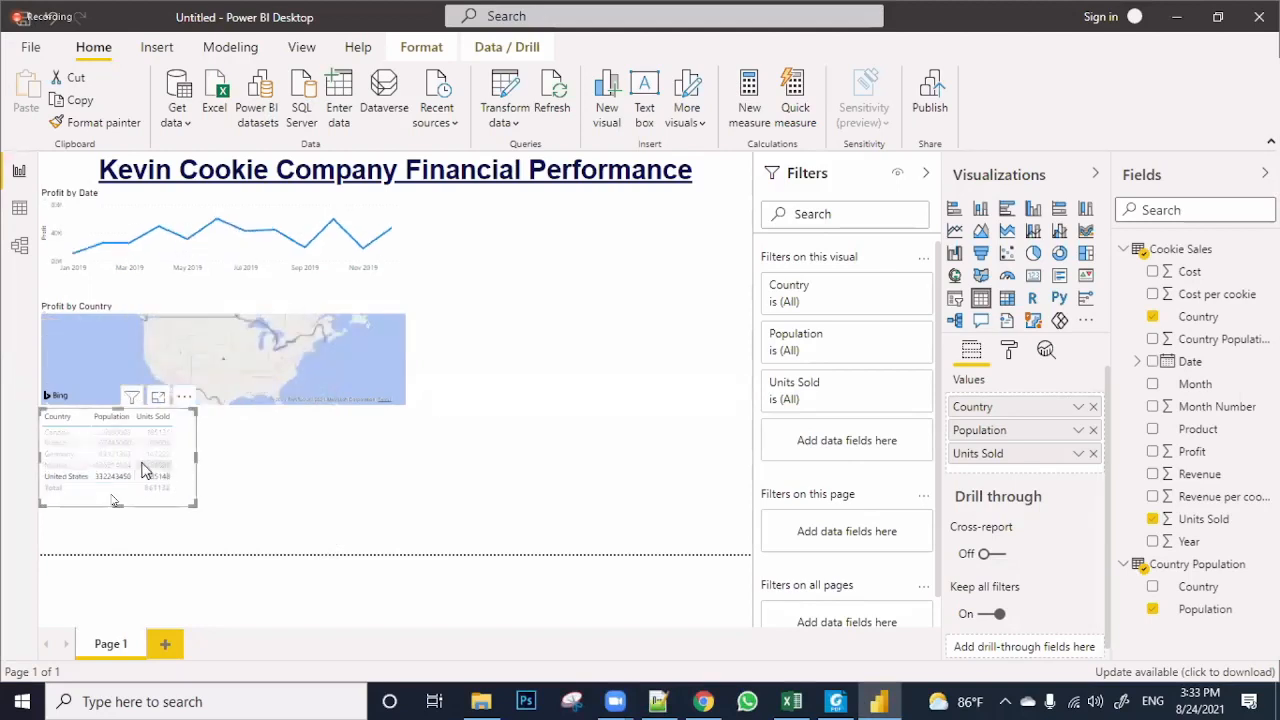
{"action": "left_click", "coordinate": [153, 478]}
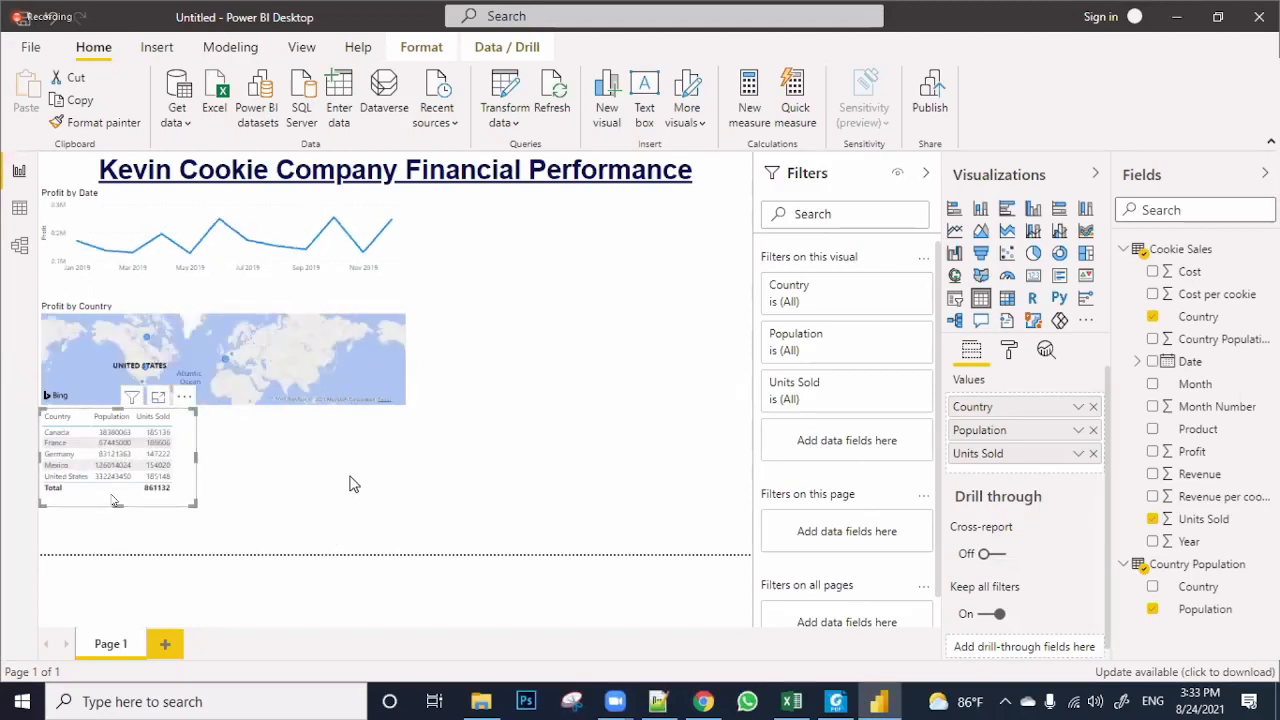
{"action": "left_click", "coordinate": [76, 426]}
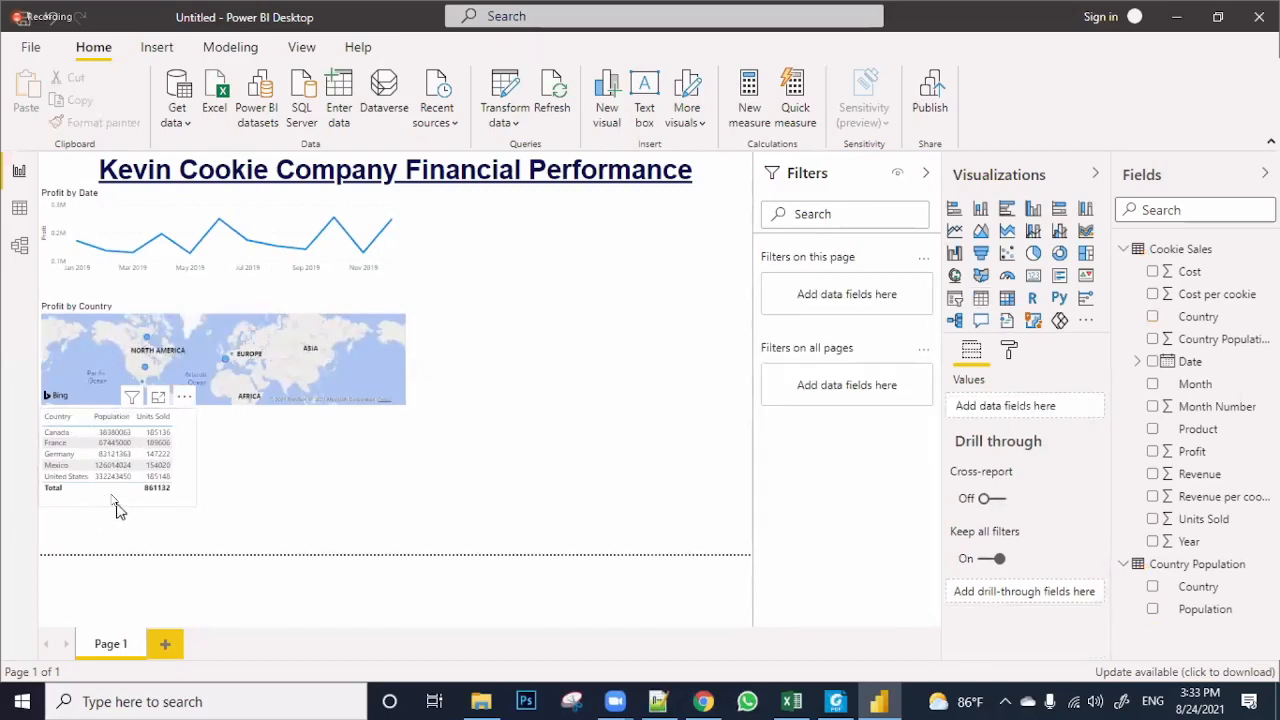
{"action": "left_click", "coordinate": [176, 455]}
{"action": "left_click_drag", "start_coordinate": [155, 513], "coordinate": [561, 294]}
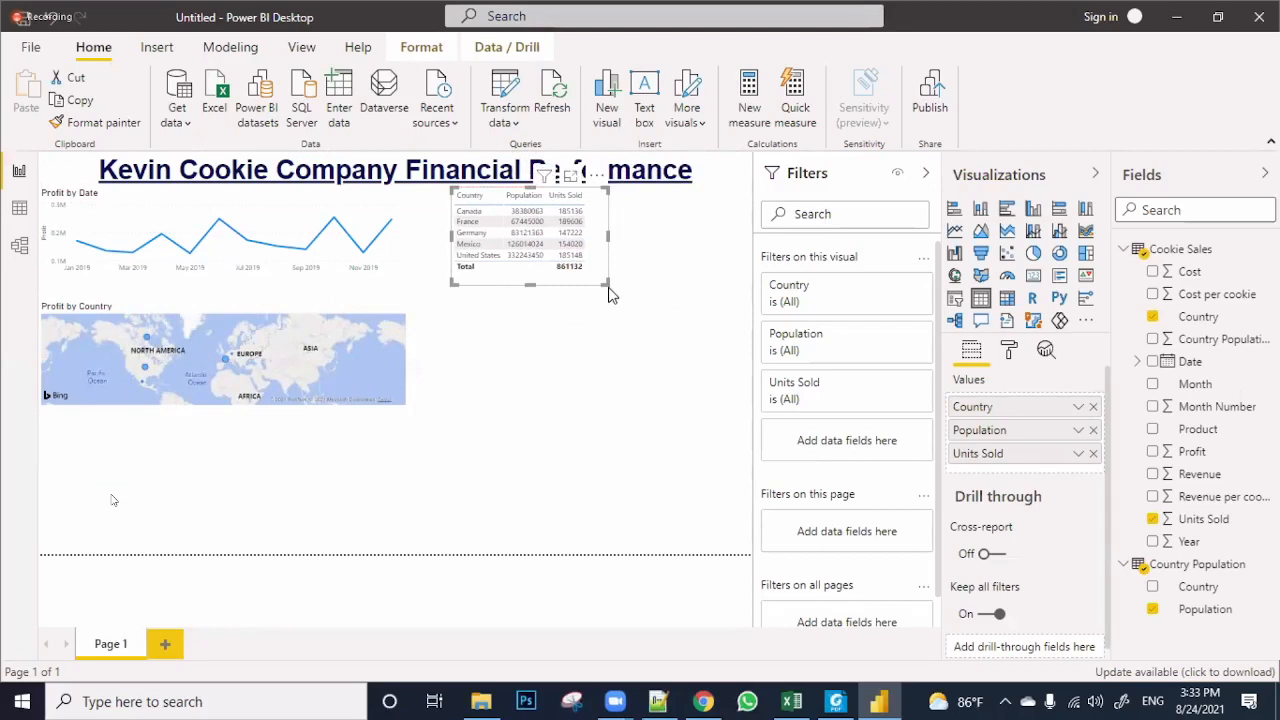
Resize the country table to fit its contents closely, move it farther right under the end of the heading, and deselect it
{"action": "left_click_drag", "start_coordinate": [611, 291], "coordinate": [720, 352]}
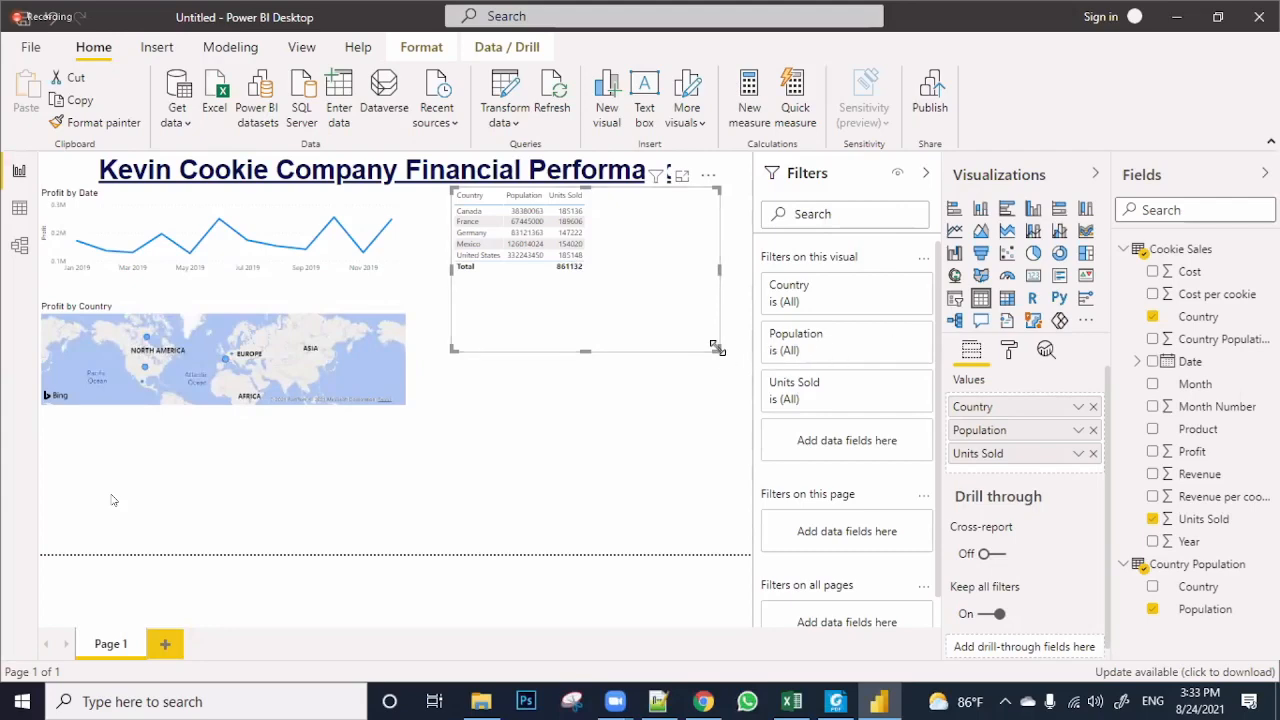
{"action": "left_click_drag", "start_coordinate": [716, 348], "coordinate": [594, 274]}
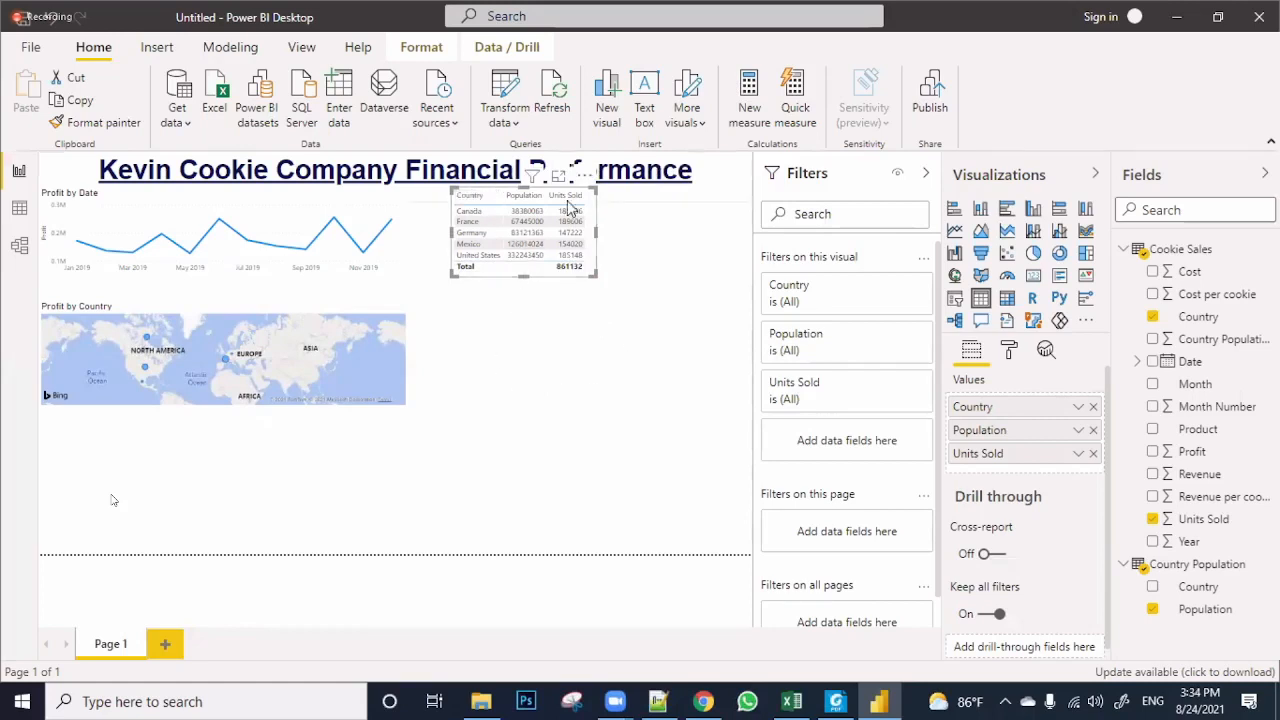
{"action": "left_click_drag", "start_coordinate": [597, 209], "coordinate": [691, 209]}
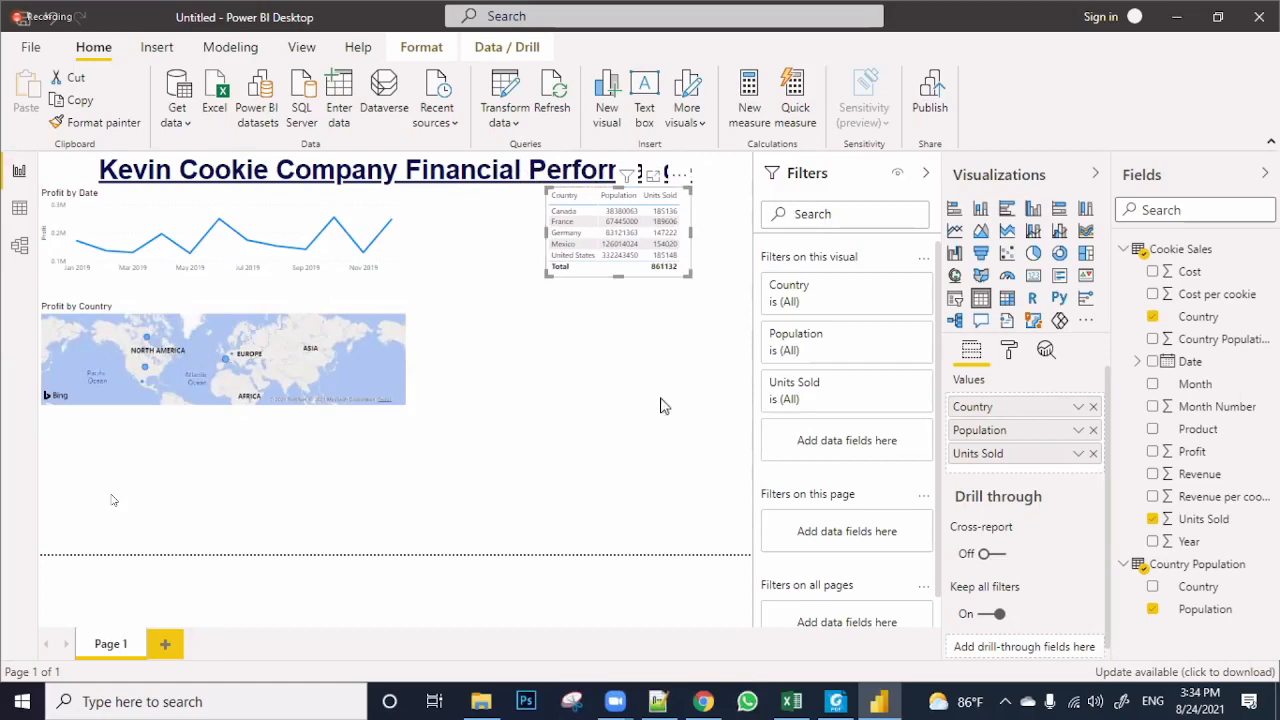
{"action": "left_click", "coordinate": [605, 438]}
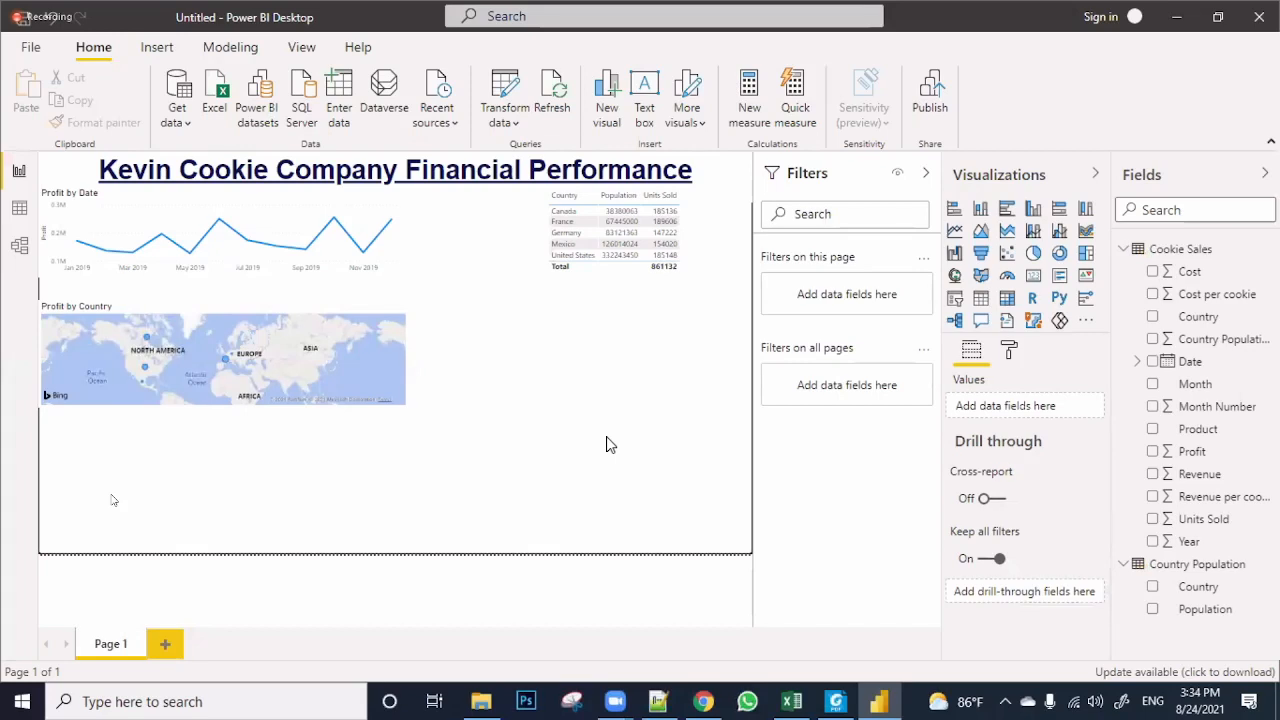
Insert a stacked column chart below the Profit by Country map with Product on the axis and Profit as values
{"action": "left_click", "coordinate": [982, 210]}
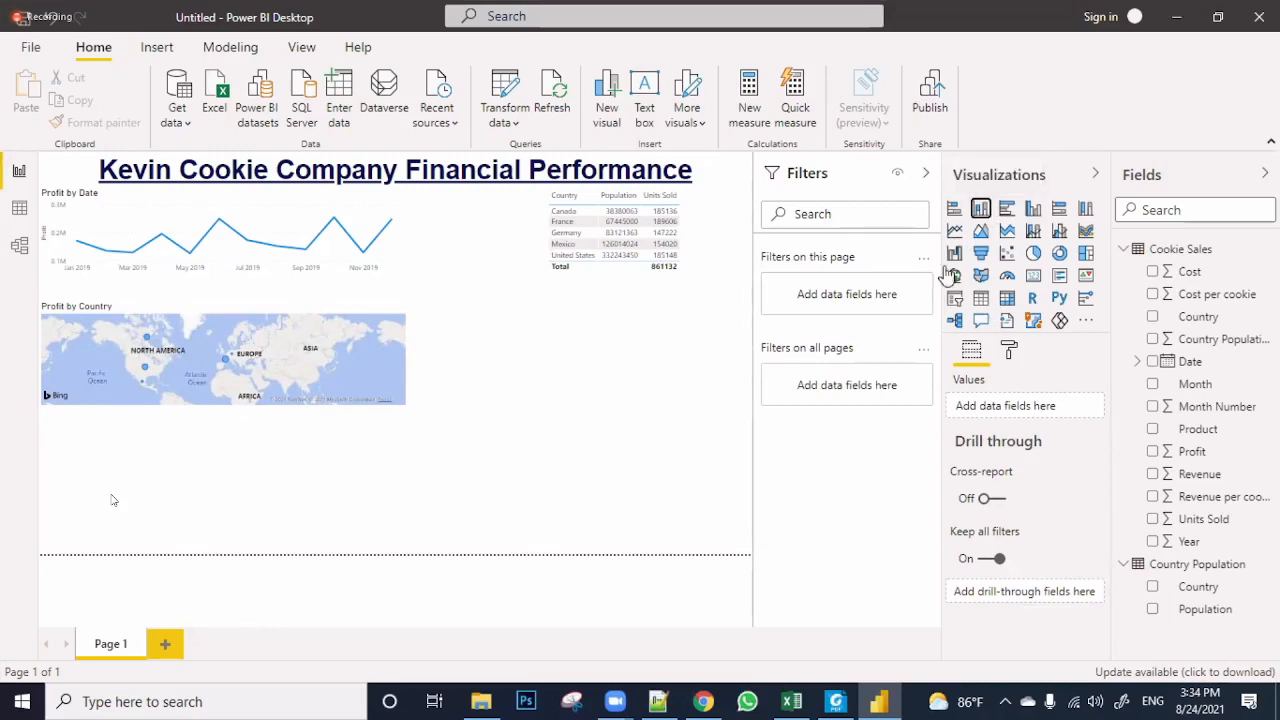
{"action": "left_click", "coordinate": [980, 208]}
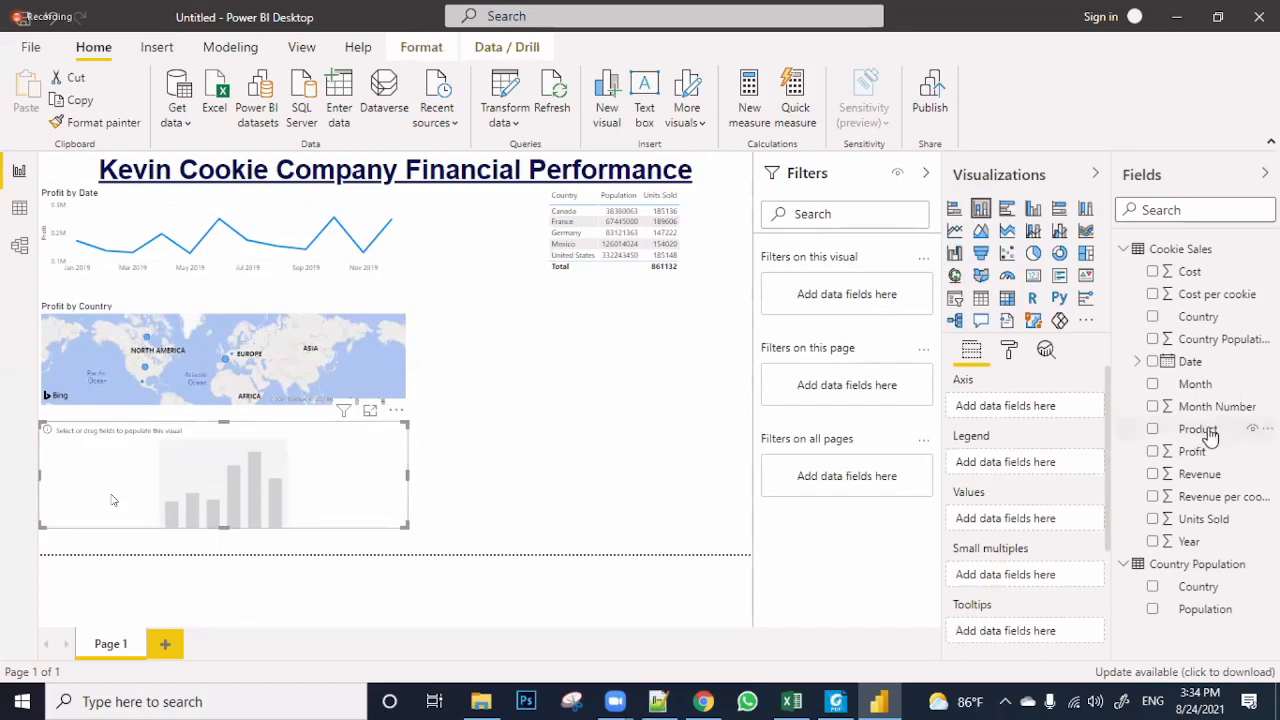
{"action": "left_click_drag", "start_coordinate": [900, 462], "coordinate": [365, 471]}
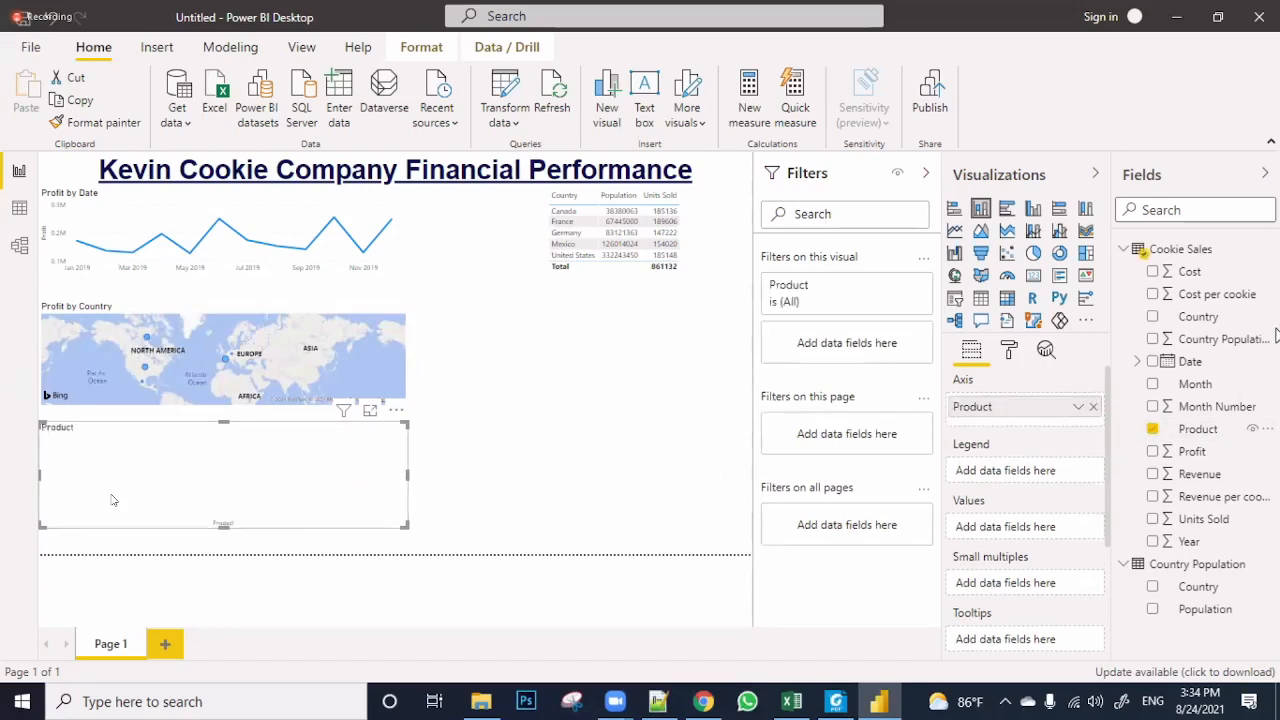
{"action": "left_click_drag", "start_coordinate": [1193, 452], "coordinate": [288, 497]}
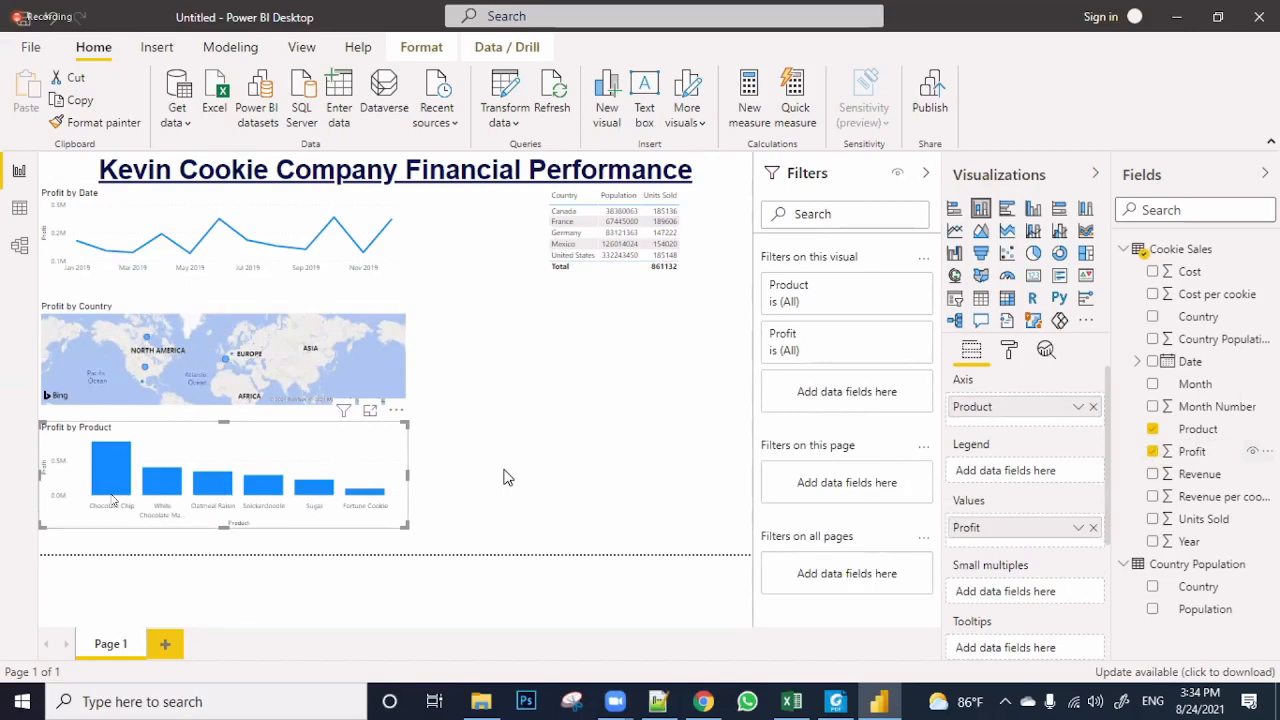
Extend the Profit by Product chart down to the page's lower edge and deselect it
{"action": "left_click", "coordinate": [408, 532]}
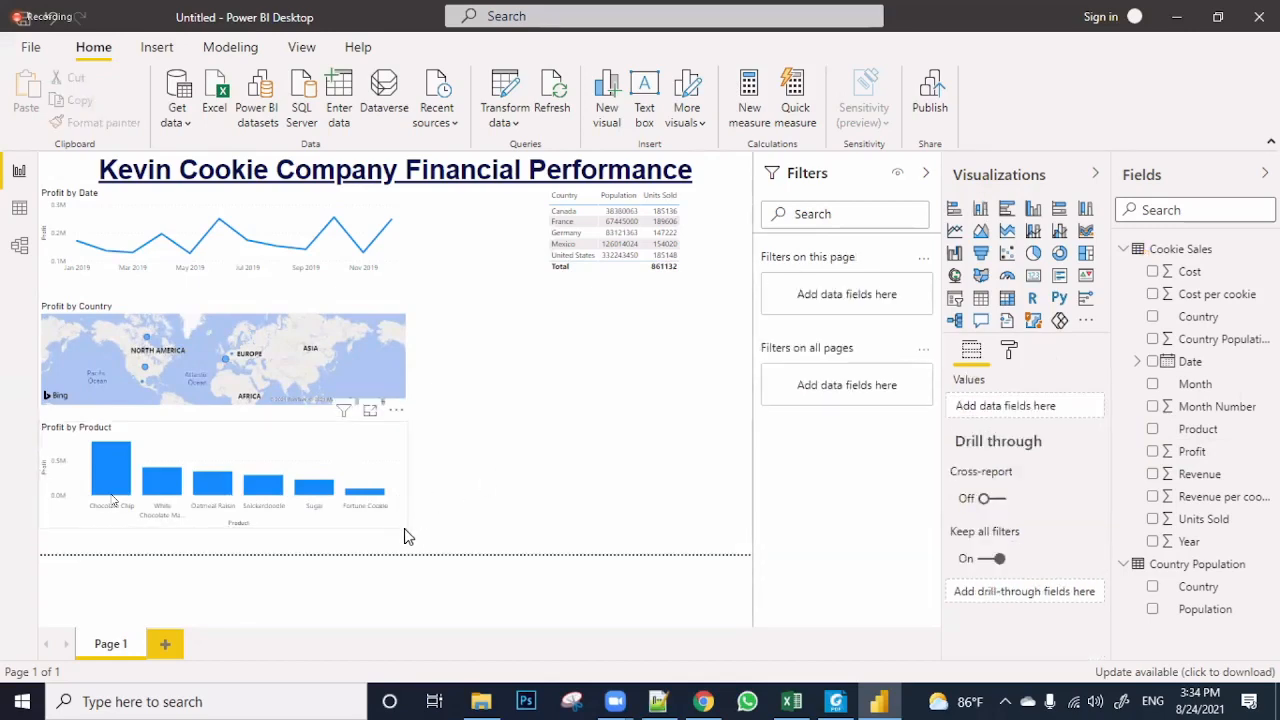
{"action": "left_click_drag", "start_coordinate": [404, 529], "coordinate": [406, 557]}
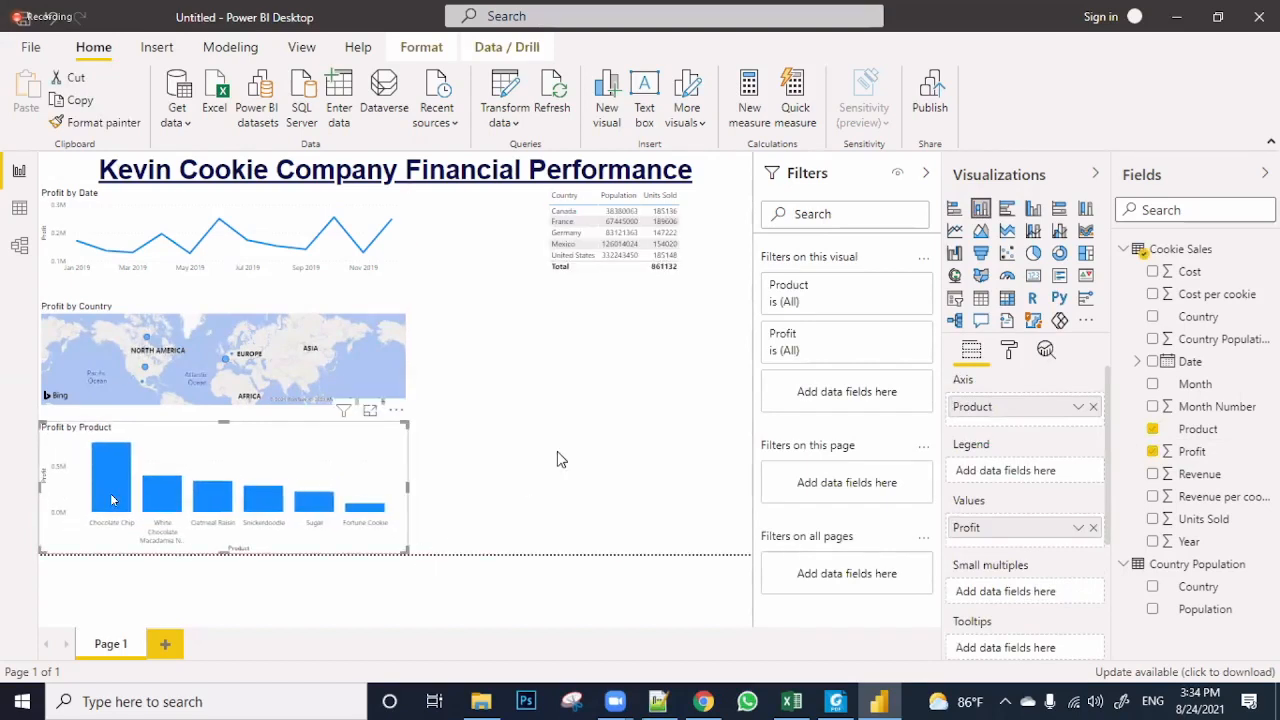
{"action": "left_click", "coordinate": [573, 398]}
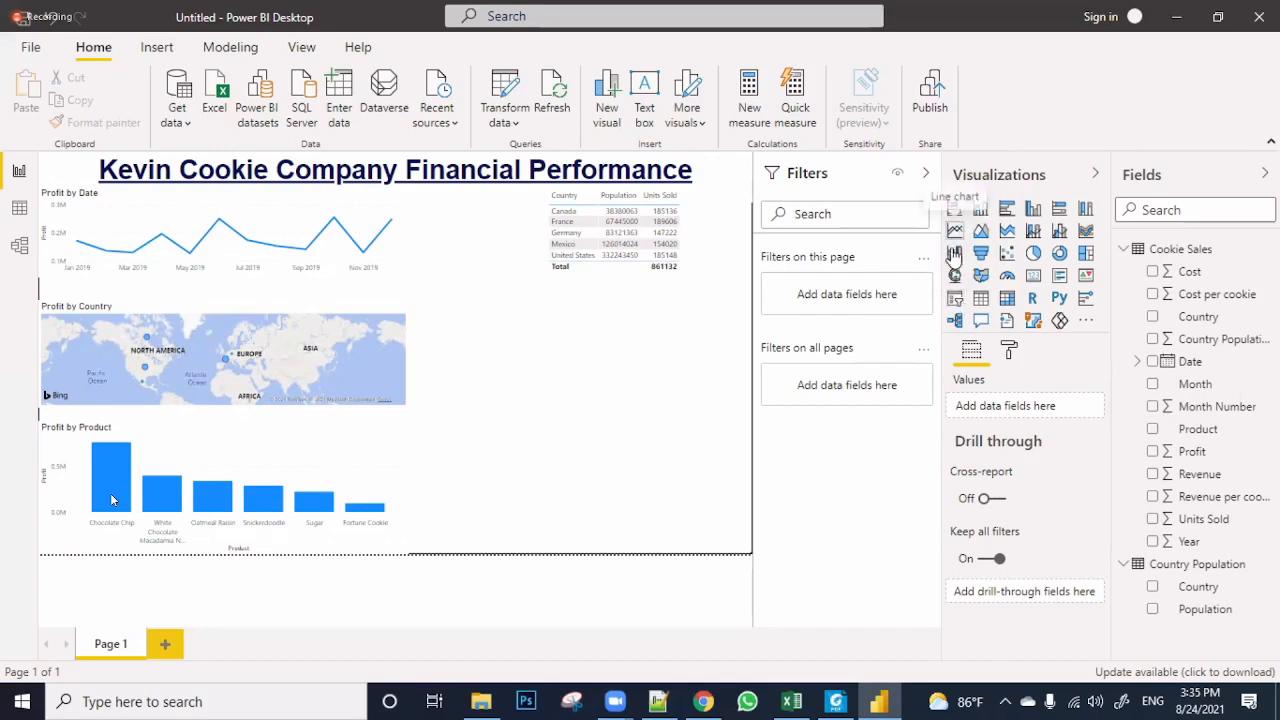
Add a Country slicer from Cookie Sales, shrink it to fit its list, and place it directly below the country table
{"action": "left_click", "coordinate": [955, 300]}
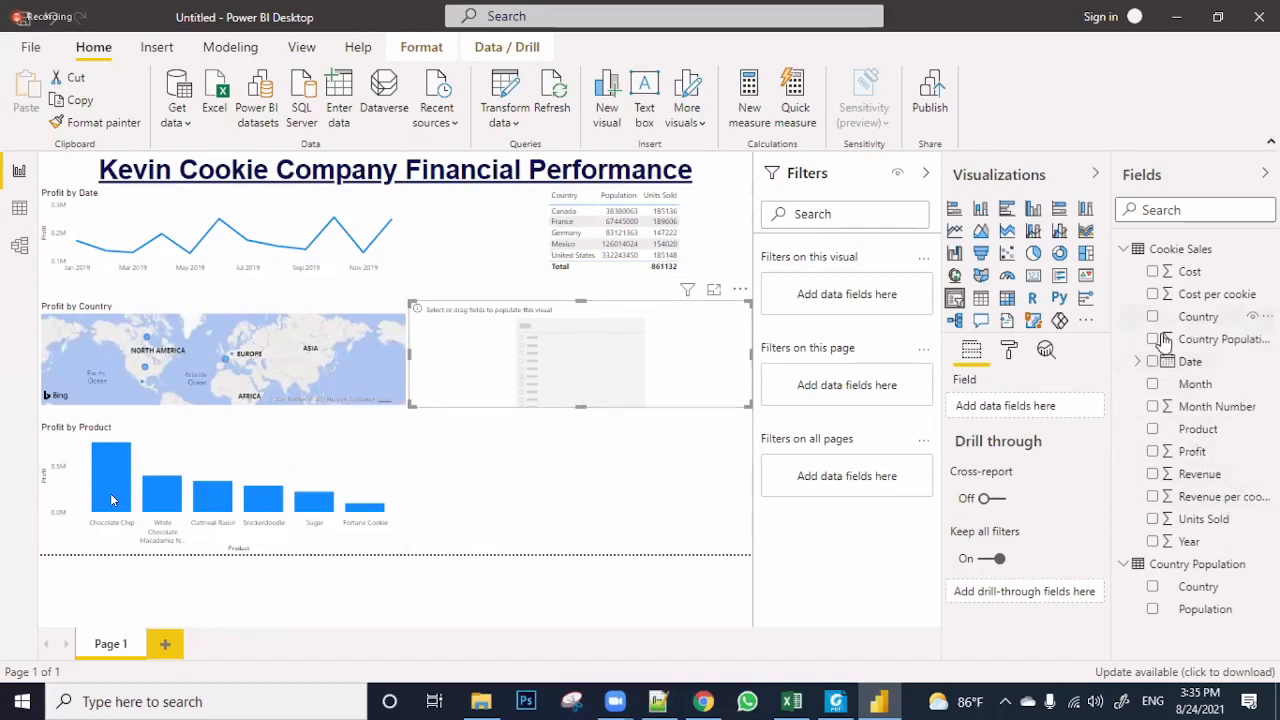
{"action": "left_click_drag", "start_coordinate": [1190, 316], "coordinate": [594, 352]}
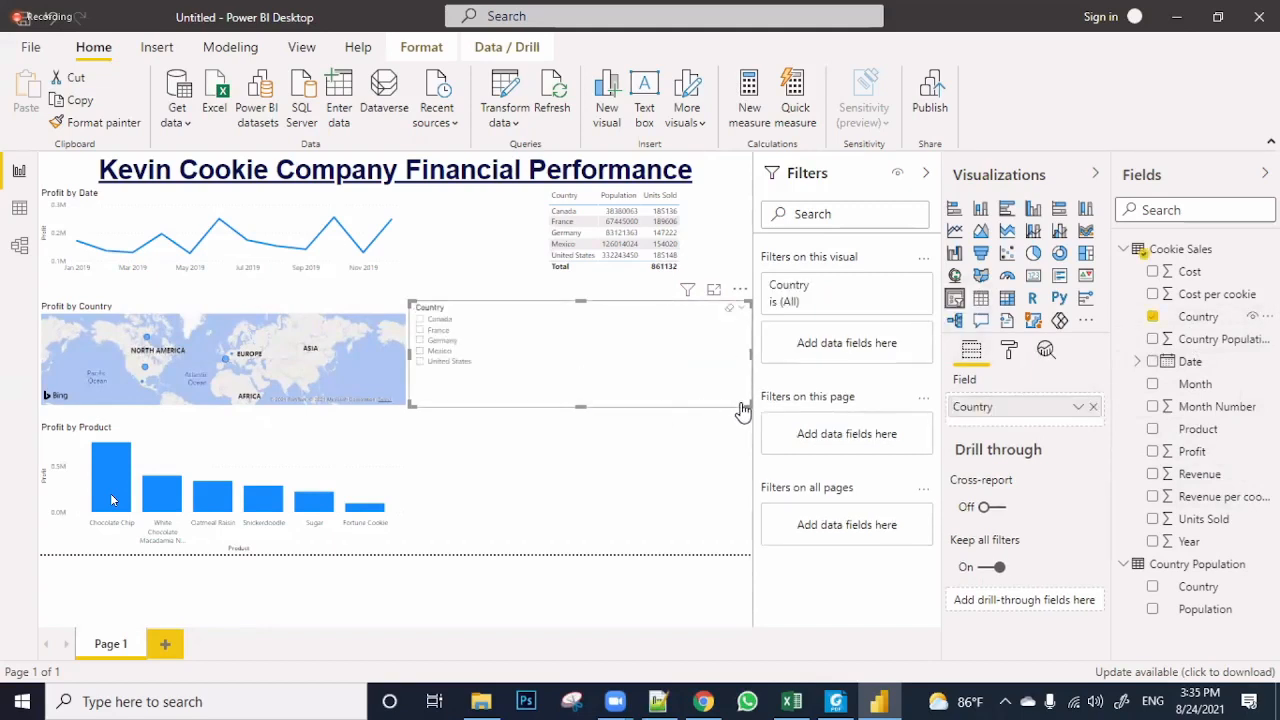
{"action": "left_click_drag", "start_coordinate": [744, 408], "coordinate": [478, 377]}
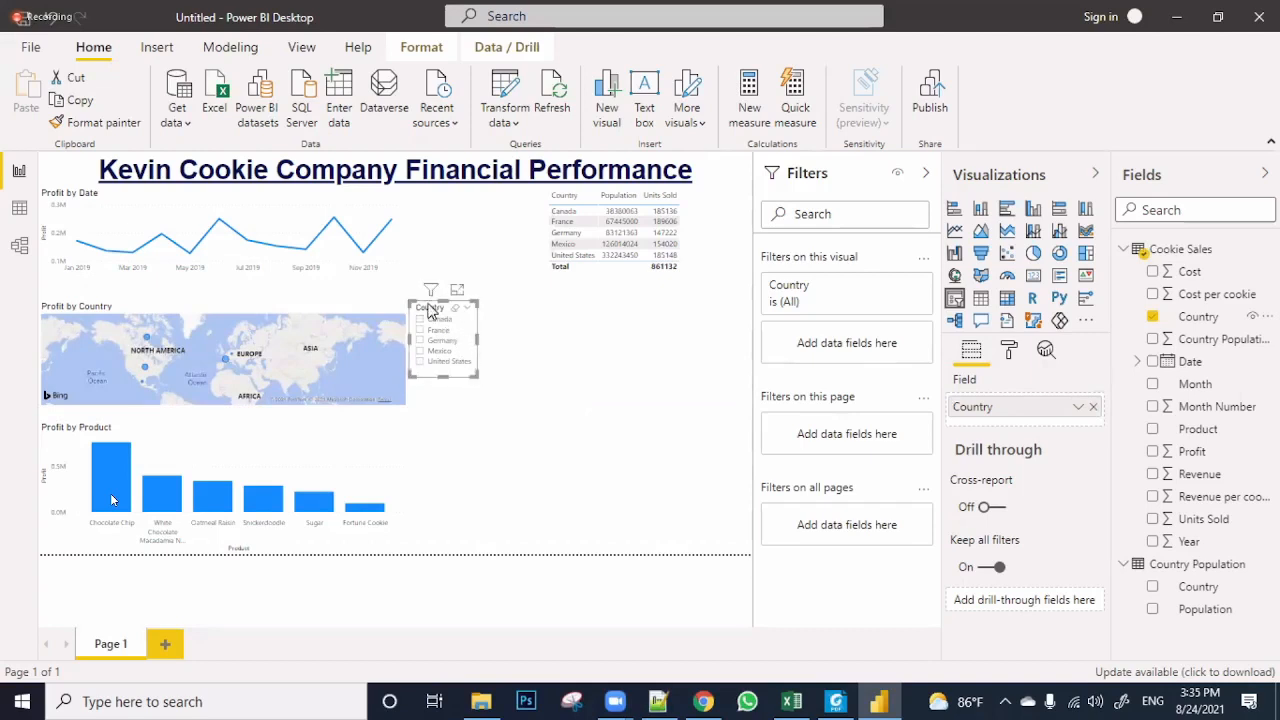
{"action": "left_click_drag", "start_coordinate": [428, 311], "coordinate": [643, 301]}
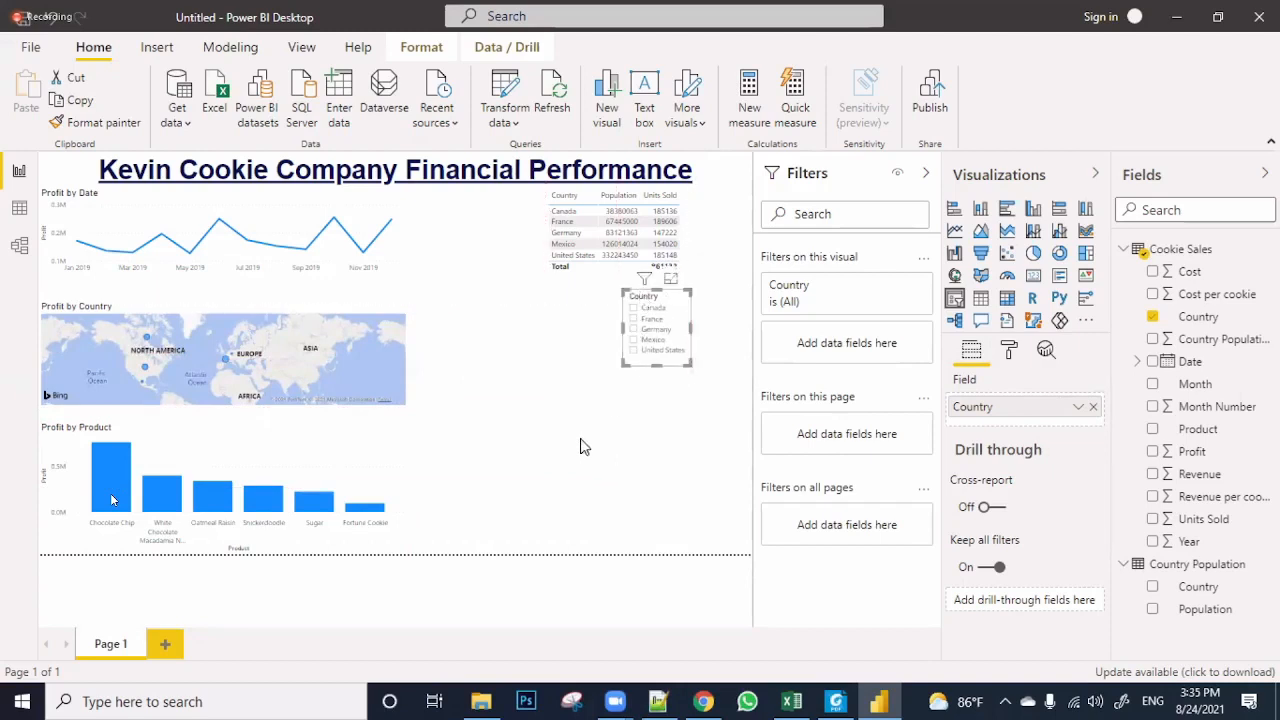
{"action": "left_click", "coordinate": [741, 436]}
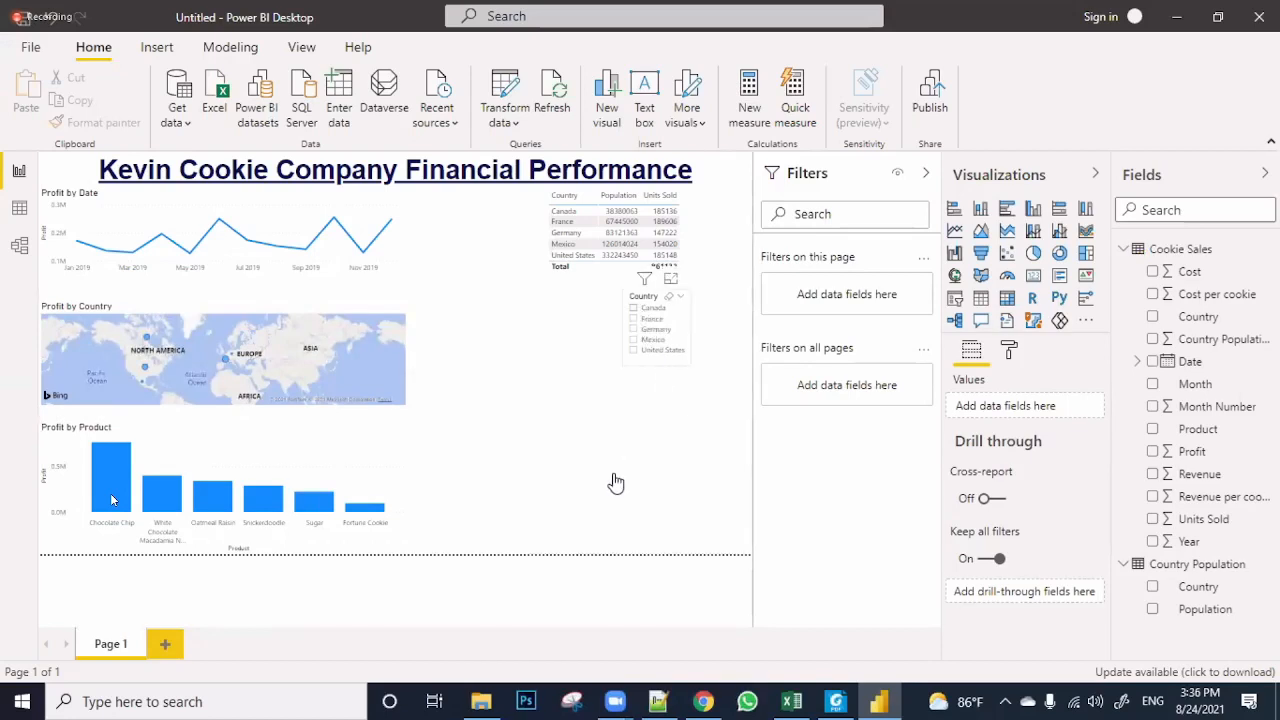
Filter the report by Canada and by France with the Country slicer, and clear the selection
{"action": "left_click", "coordinate": [637, 310]}
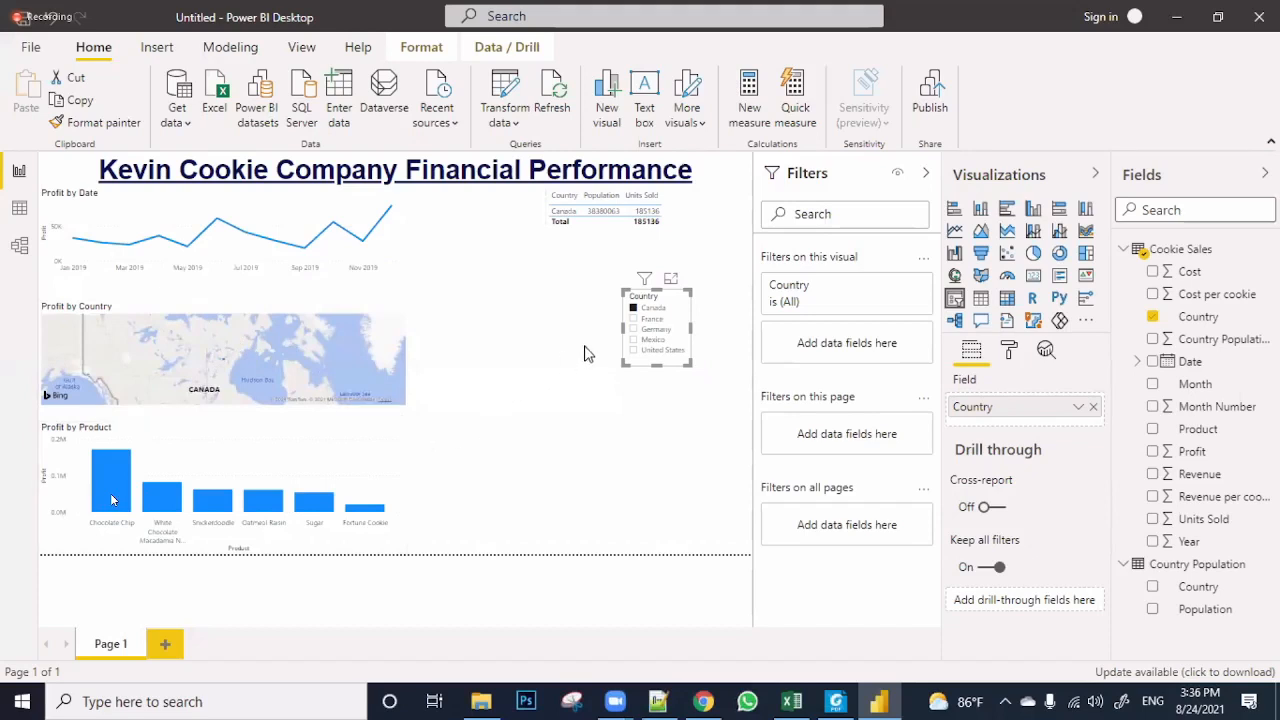
{"action": "left_click", "coordinate": [637, 320]}
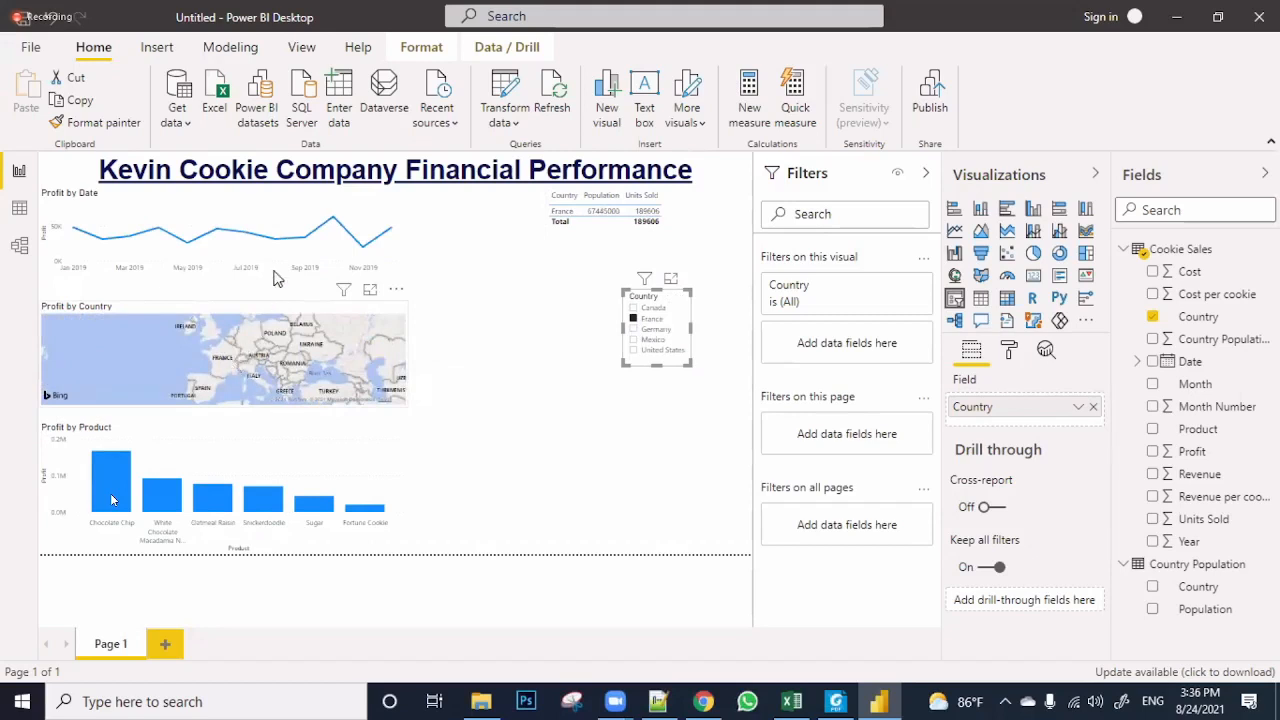
{"action": "left_click", "coordinate": [634, 317]}
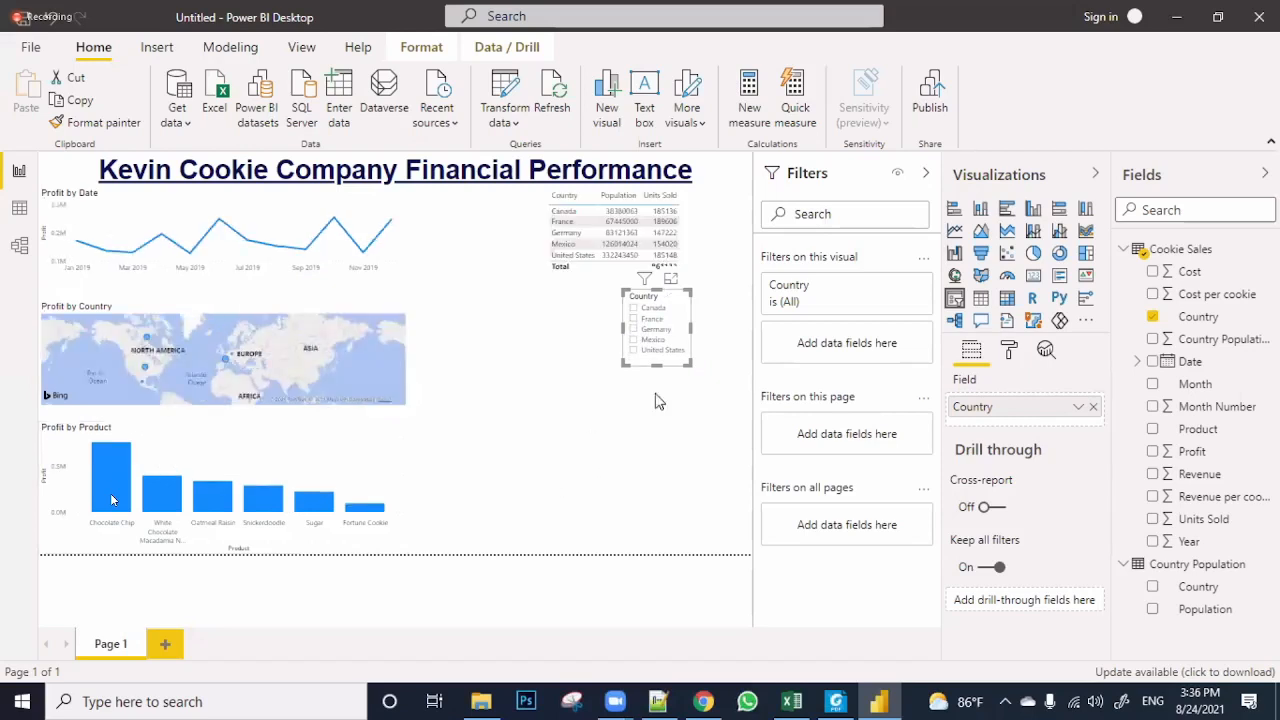
{"action": "left_click", "coordinate": [634, 320]}
Cross-filter the report by Mexico in the country table and by France on the map, clearing each selection
{"action": "left_click", "coordinate": [565, 247]}
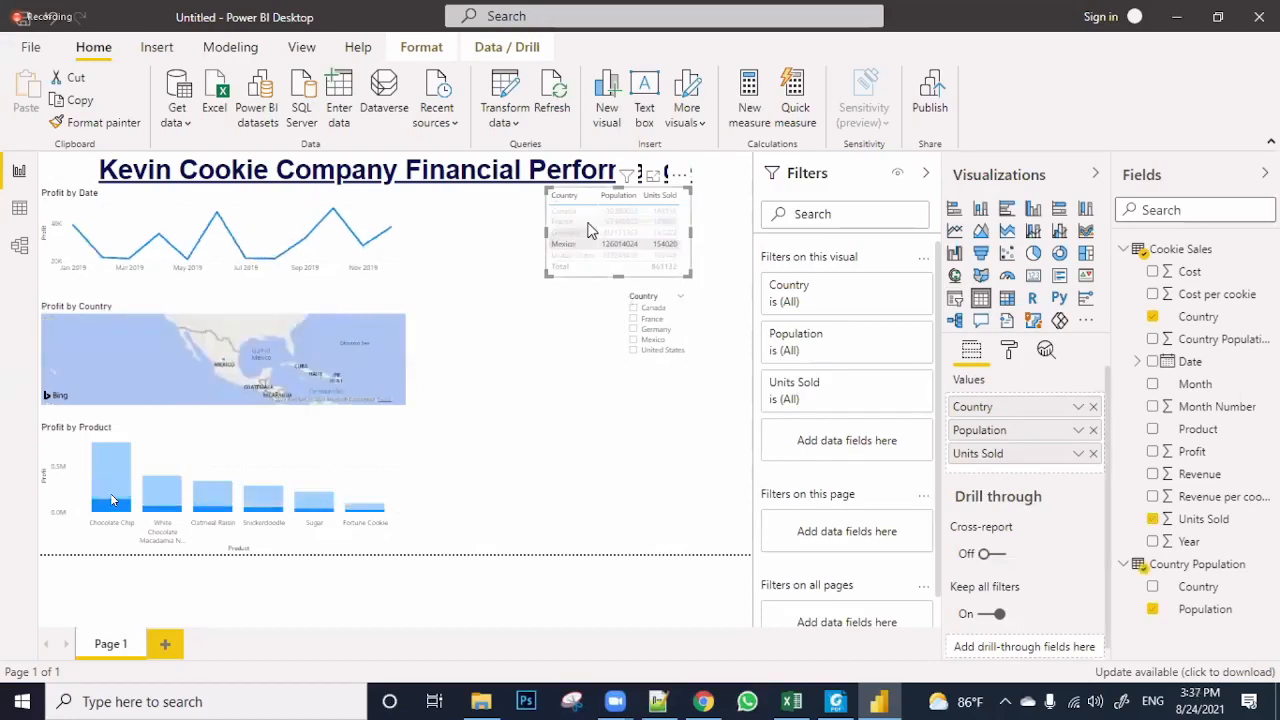
{"action": "left_click", "coordinate": [565, 250]}
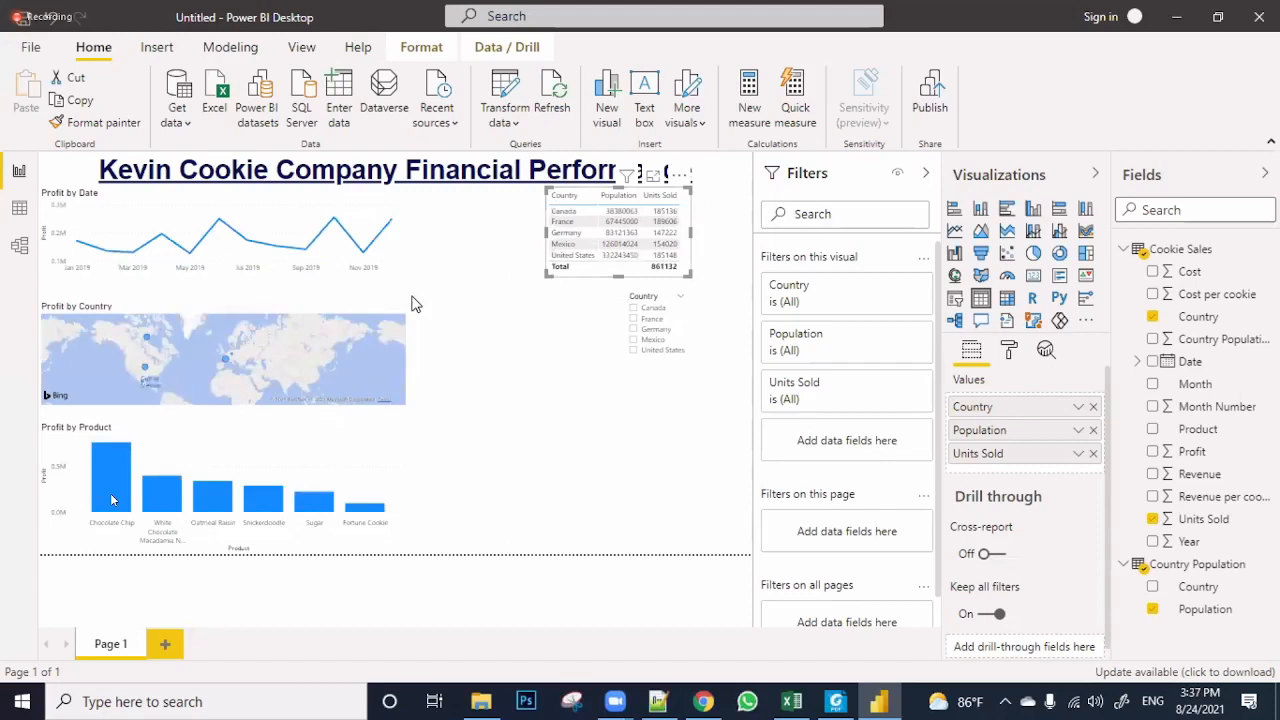
{"action": "mouse_move", "coordinate": [226, 363]}
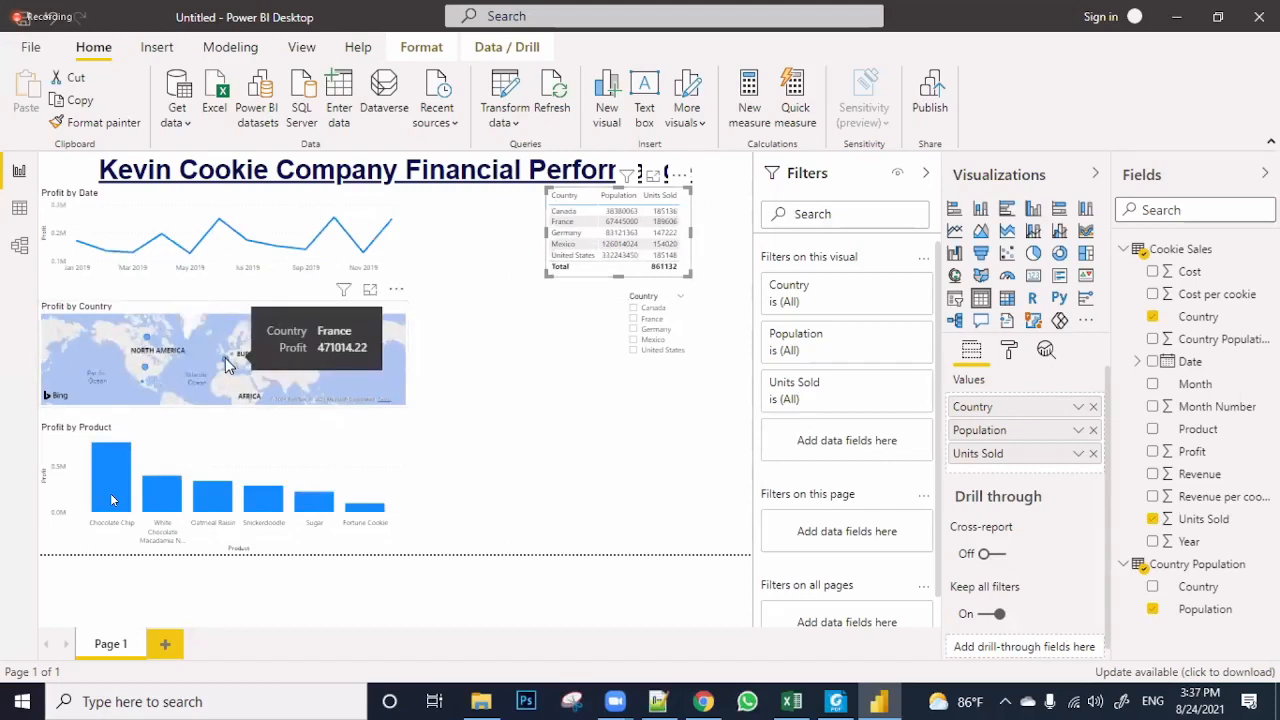
{"action": "left_click", "coordinate": [226, 363]}
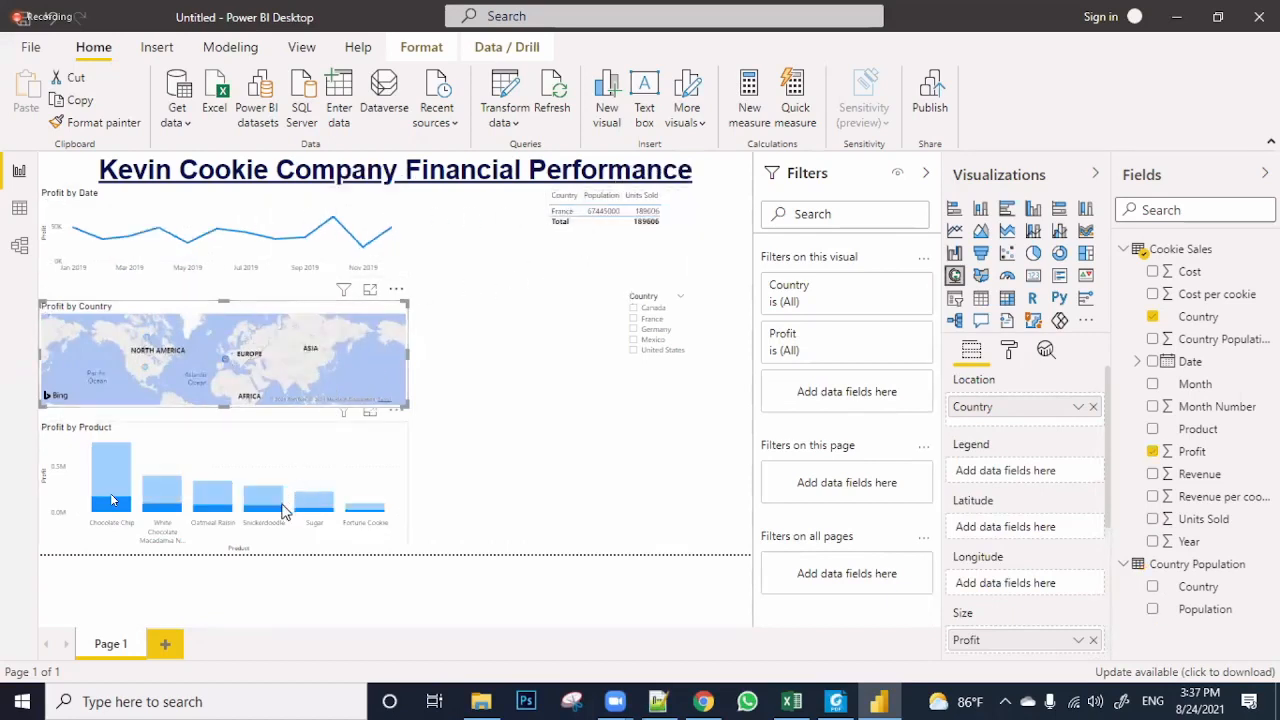
{"action": "mouse_move", "coordinate": [283, 511]}
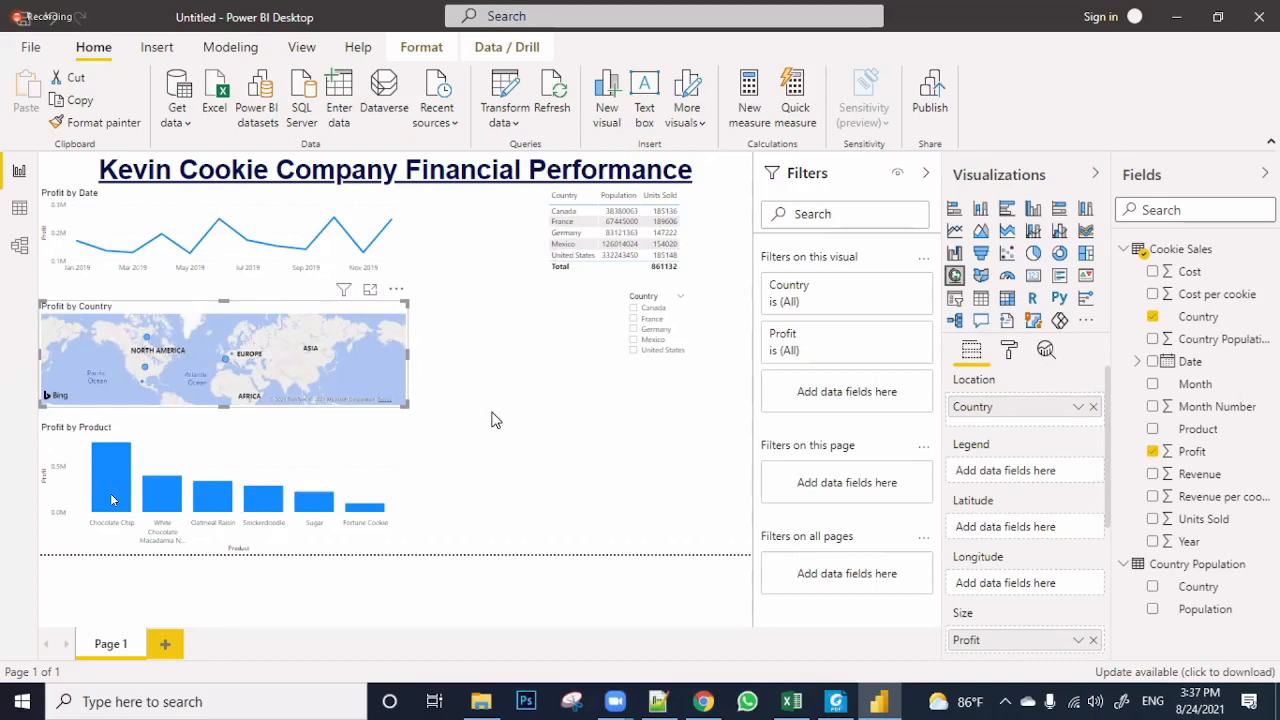
{"action": "left_click", "coordinate": [224, 358]}
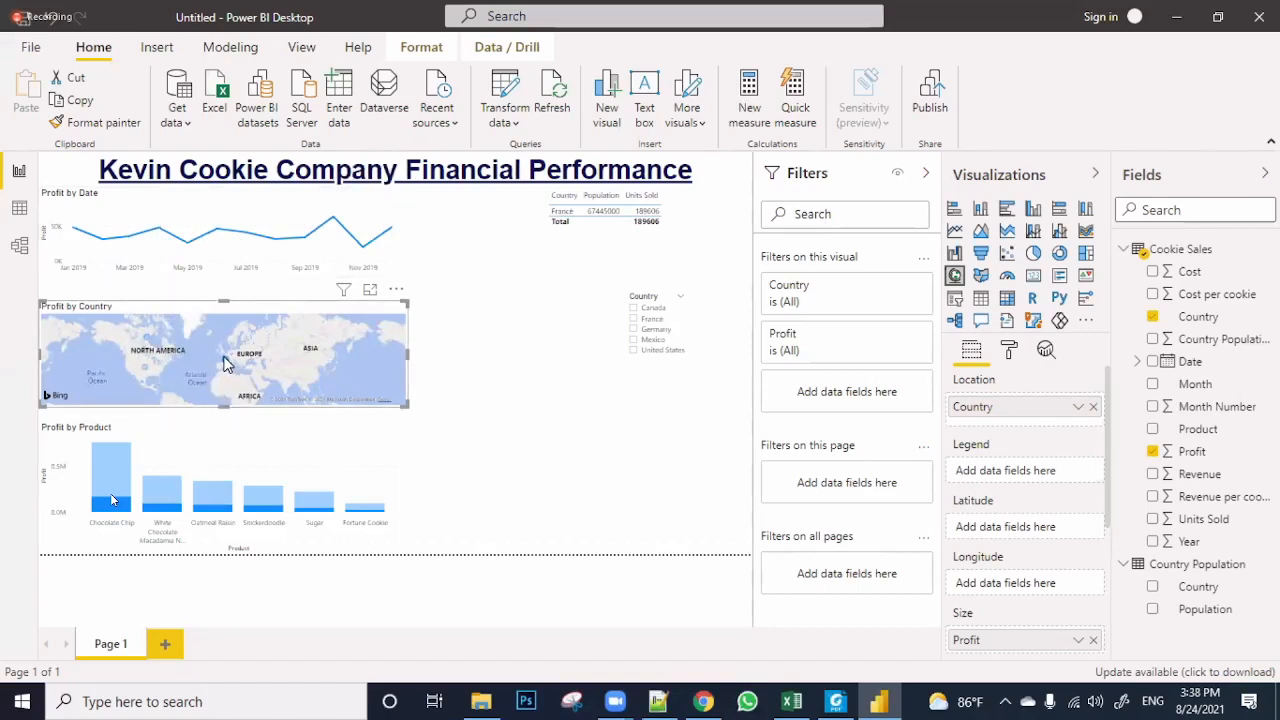
{"action": "left_click", "coordinate": [188, 364]}
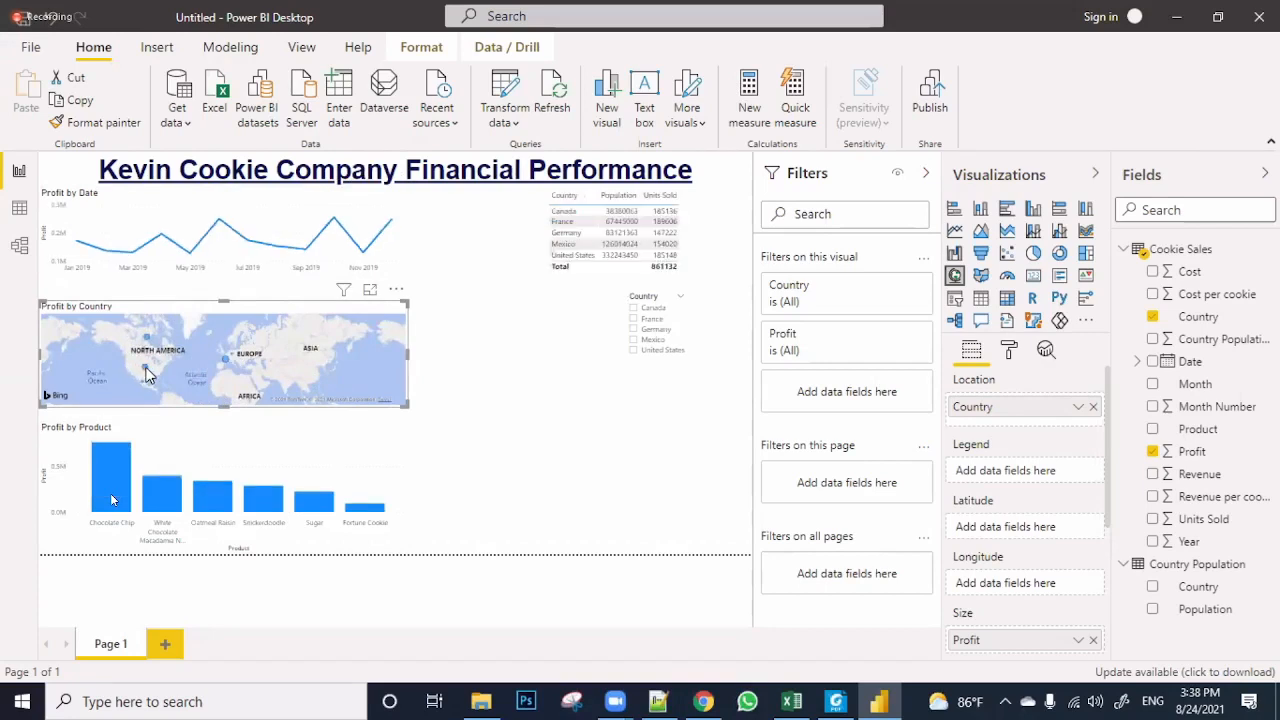
Examine the United States and Canada map bubbles, cross-filter the report by Canada to inspect its profit charts, and clear the selection
{"action": "mouse_move", "coordinate": [145, 370]}
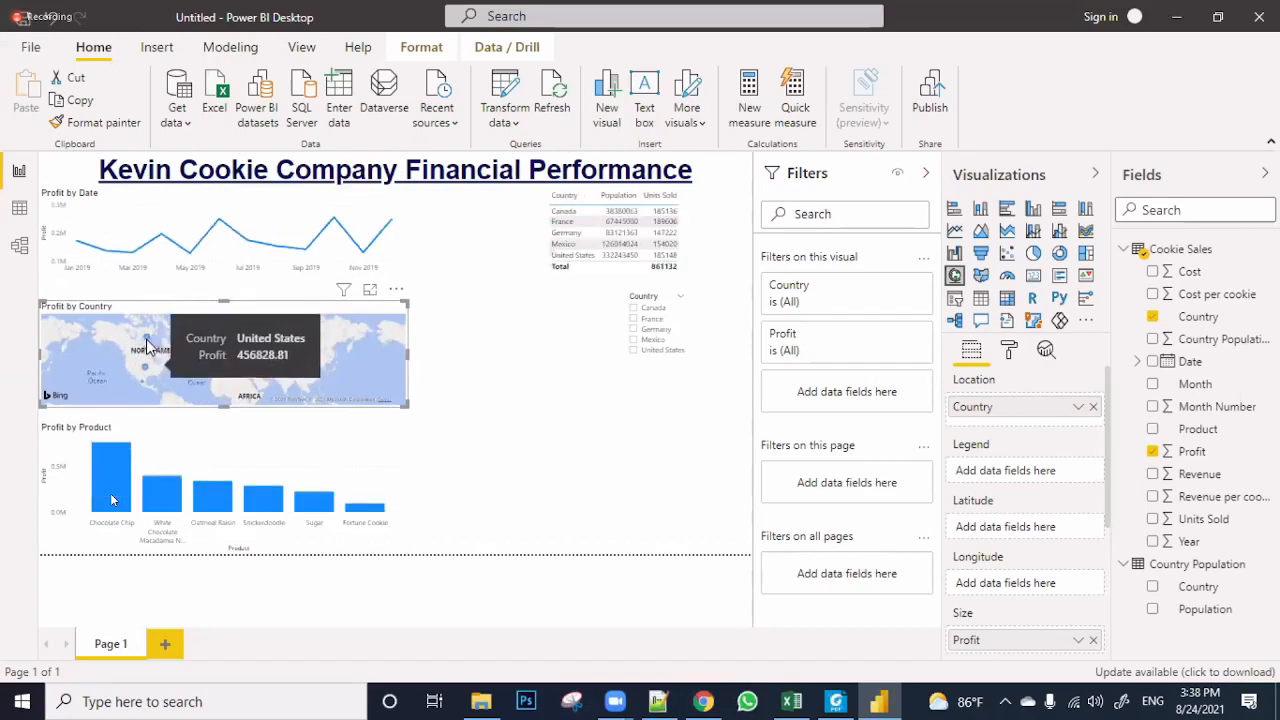
{"action": "mouse_move", "coordinate": [147, 345]}
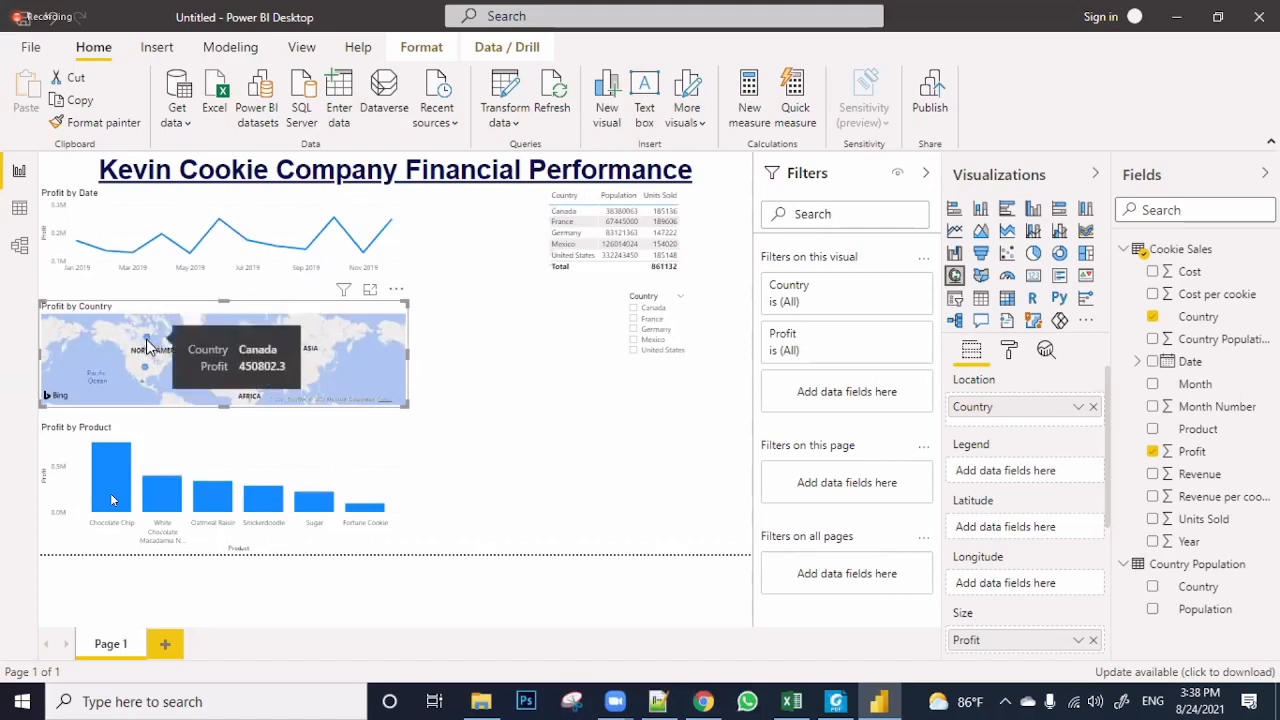
{"action": "left_click", "coordinate": [147, 345]}
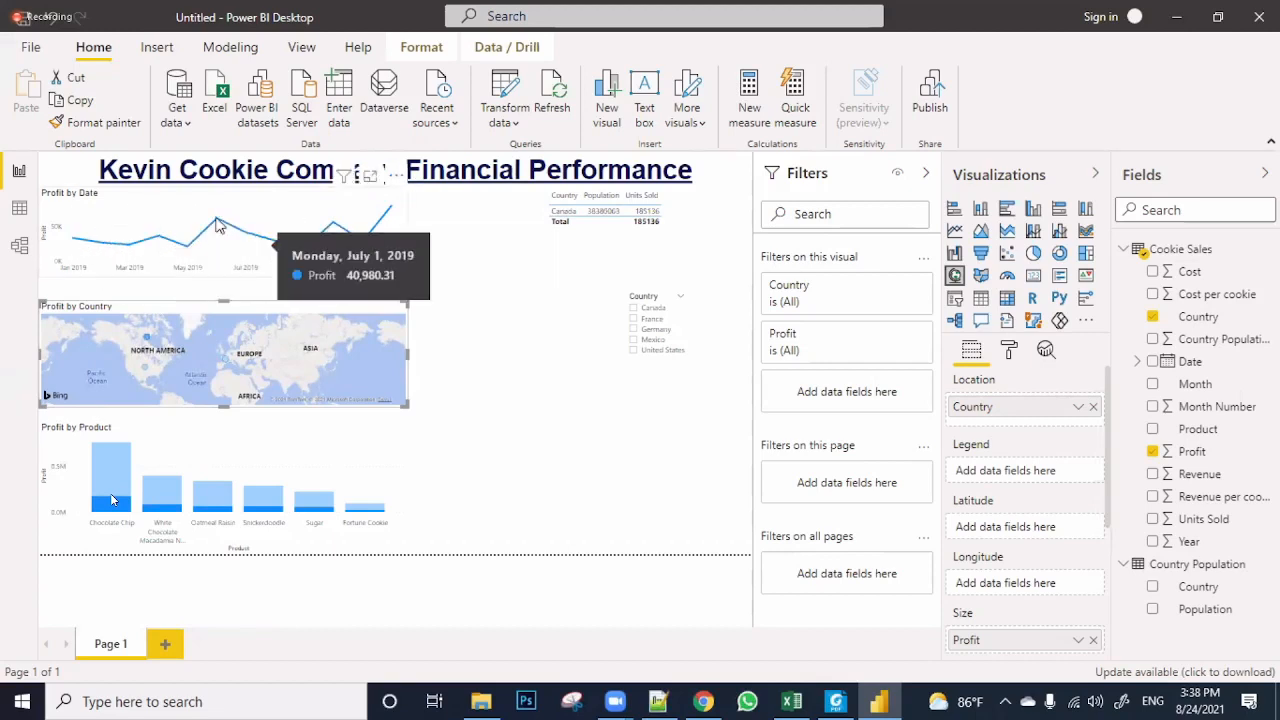
{"action": "mouse_move", "coordinate": [110, 508]}
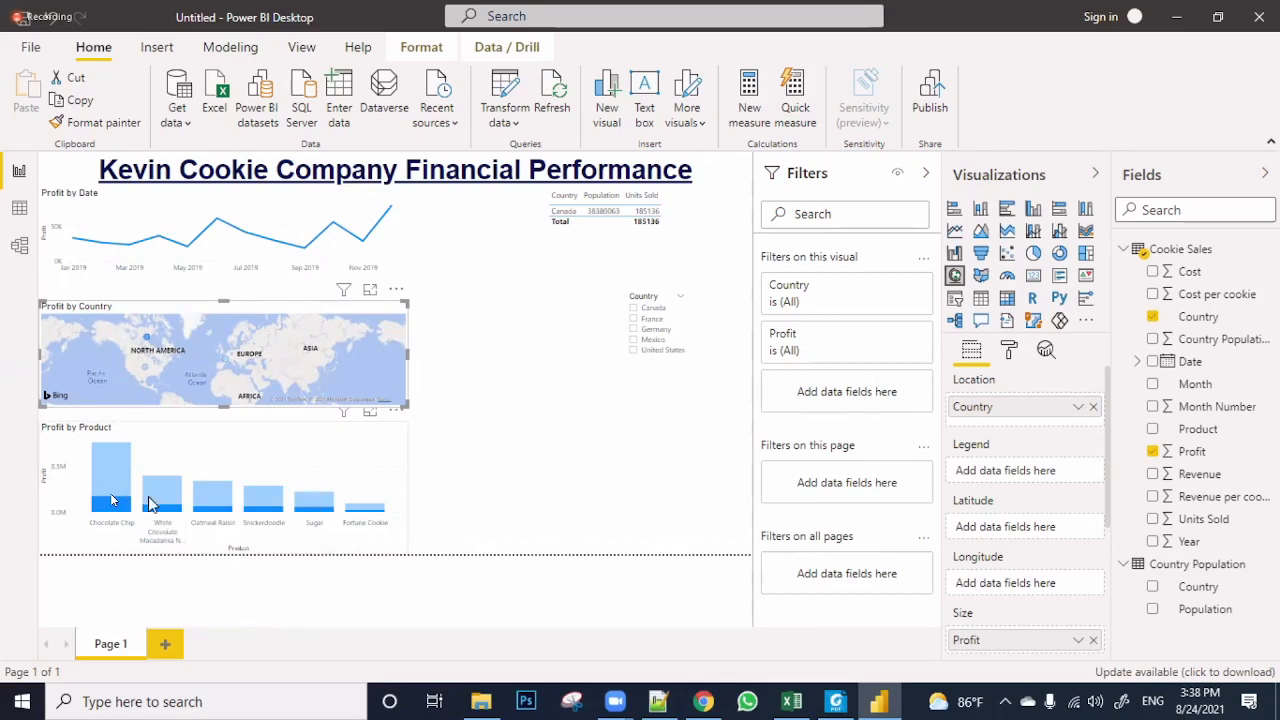
{"action": "left_click", "coordinate": [146, 338]}
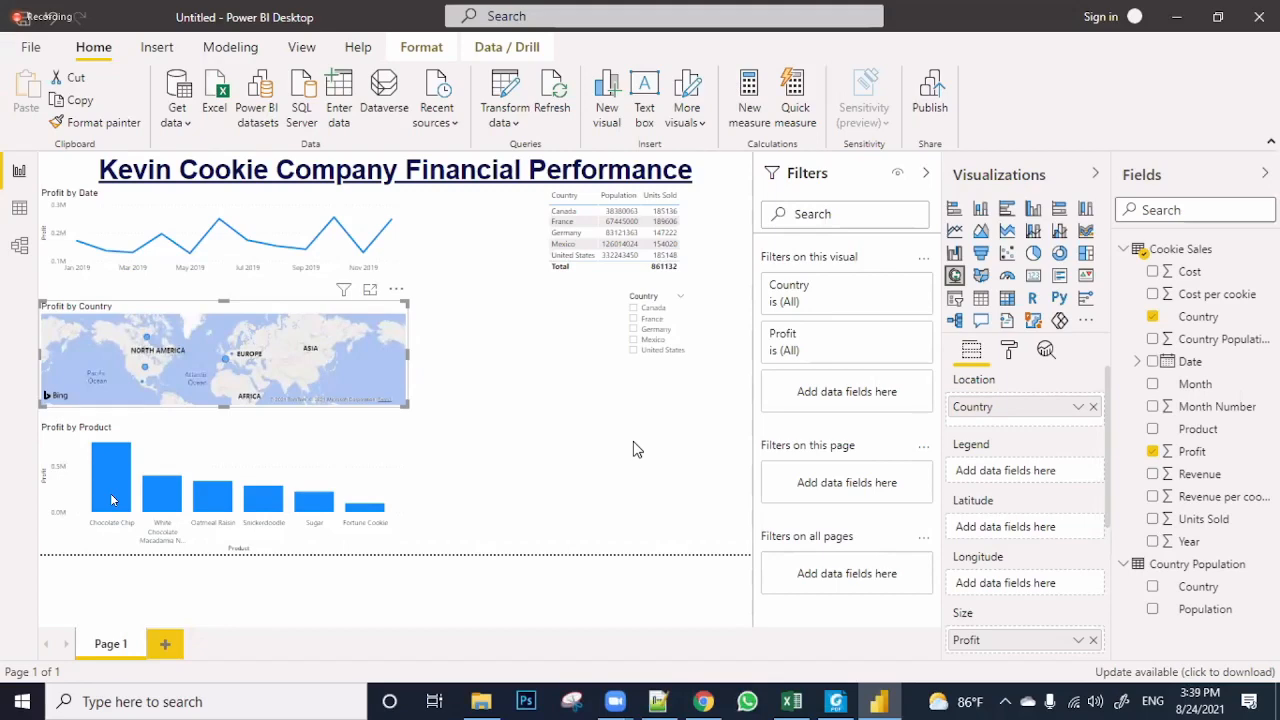
Add a blank second report page and delete it again
{"action": "left_click", "coordinate": [166, 645]}
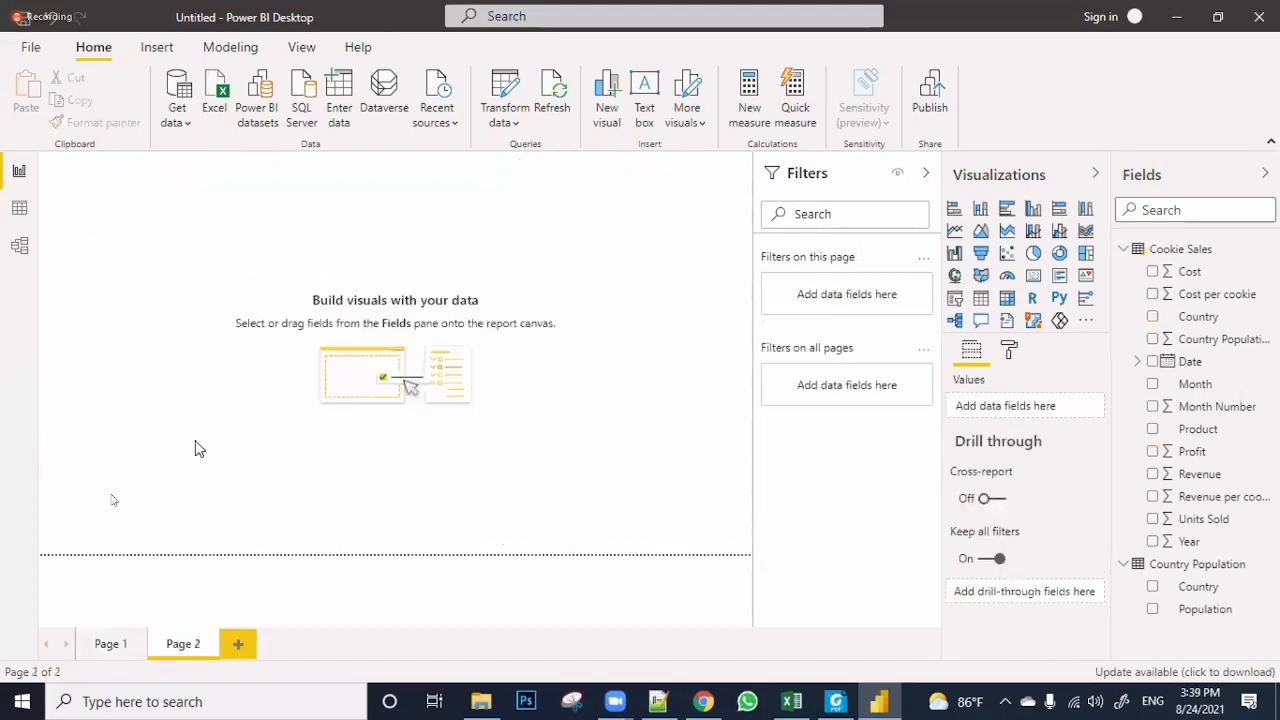
{"action": "left_click", "coordinate": [122, 650]}
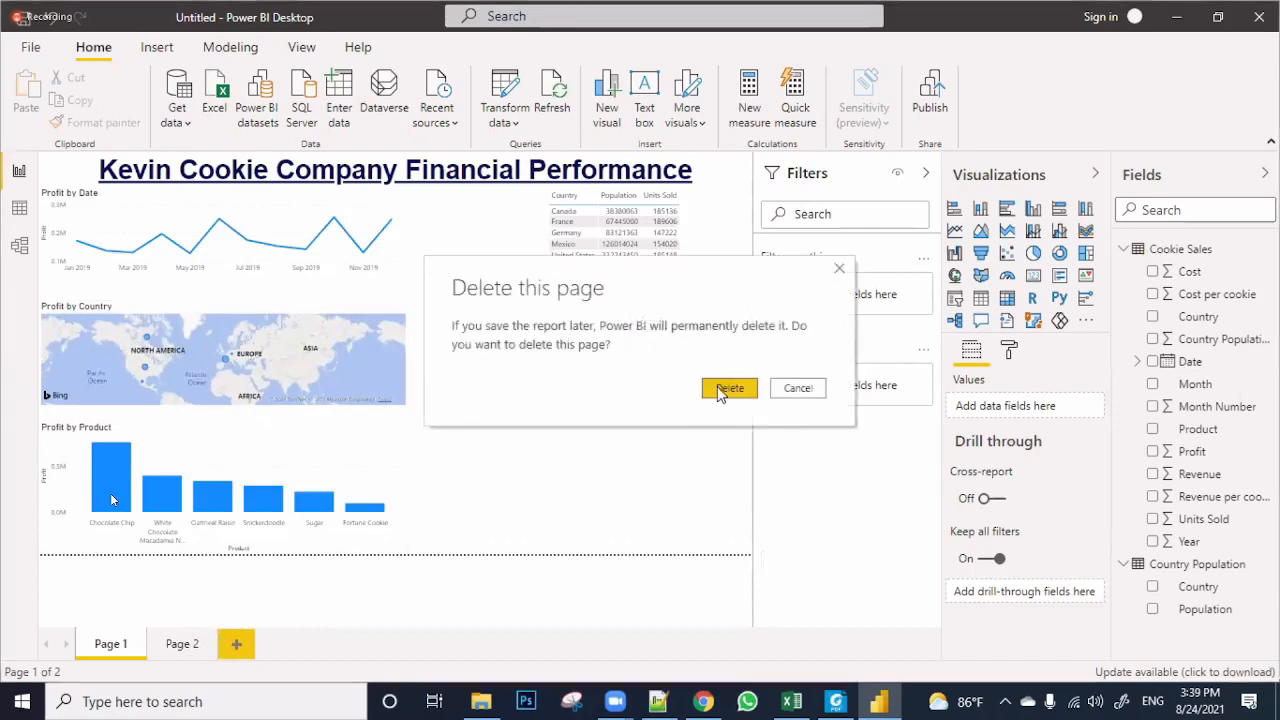
{"action": "left_click", "coordinate": [721, 389]}
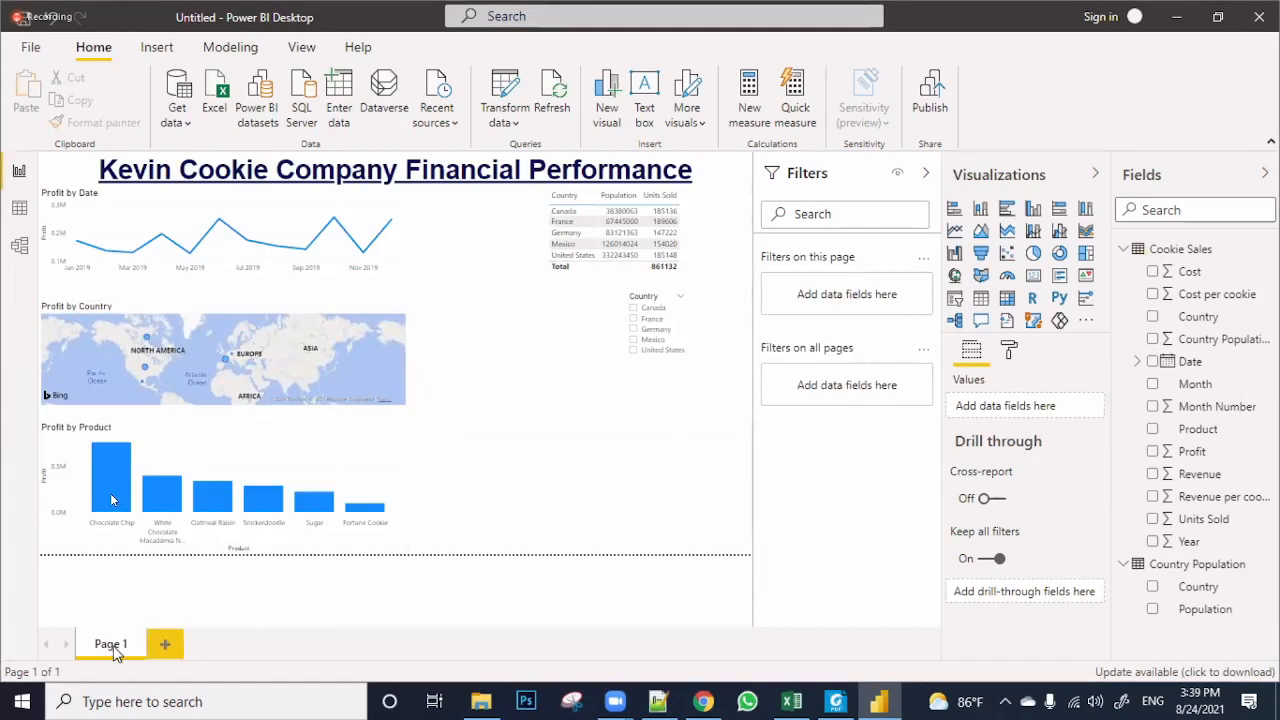
Rename the report page Page 1 as Finances
{"action": "double_click", "coordinate": [112, 645]}
{"action": "type", "text": "Finance Peport"}
{"action": "key", "text": "BackSpace"}
{"action": "key", "text": "BackSpace"}
{"action": "key", "text": "BackSpace"}
{"action": "key", "text": "BackSpace"}
{"action": "key", "text": "BackSpace"}
{"action": "key", "text": "BackSpace"}
{"action": "key", "text": "BackSpace"}
{"action": "key", "text": "BackSpace"}
{"action": "key", "text": "BackSpace"}
{"action": "type", "text": "nce"}
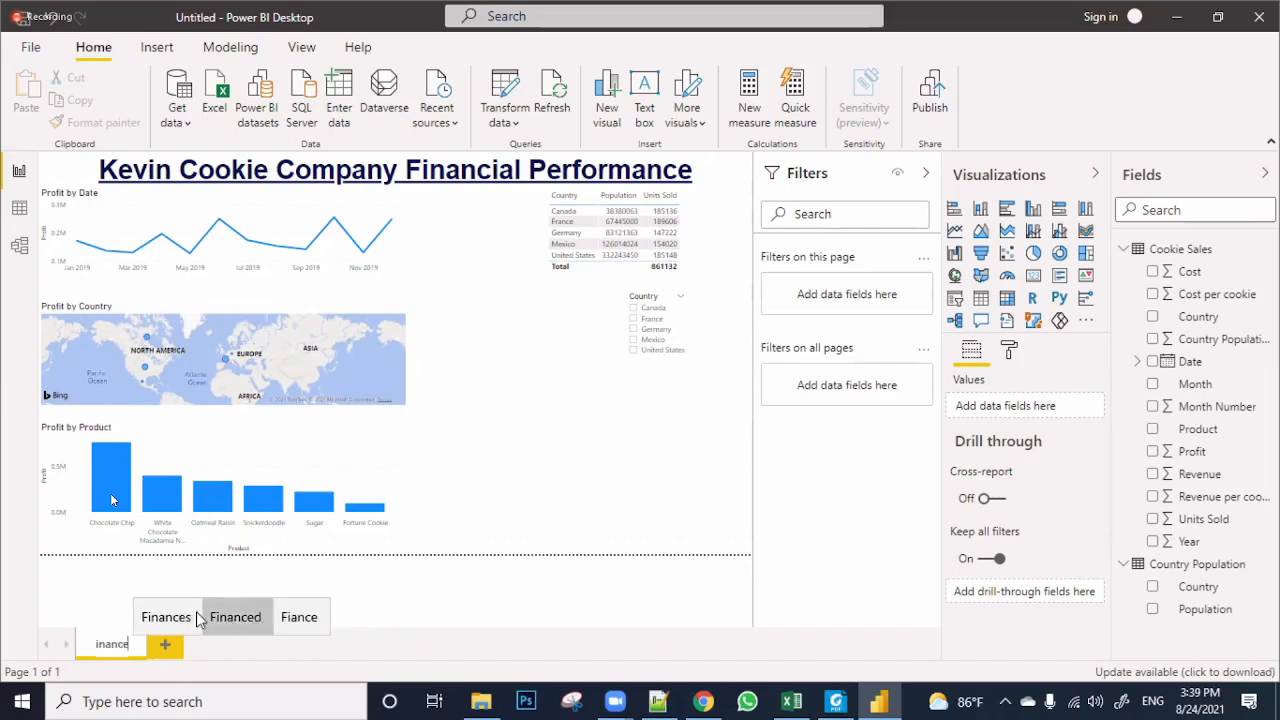
{"action": "left_click", "coordinate": [180, 618]}
{"action": "left_click", "coordinate": [523, 494]}
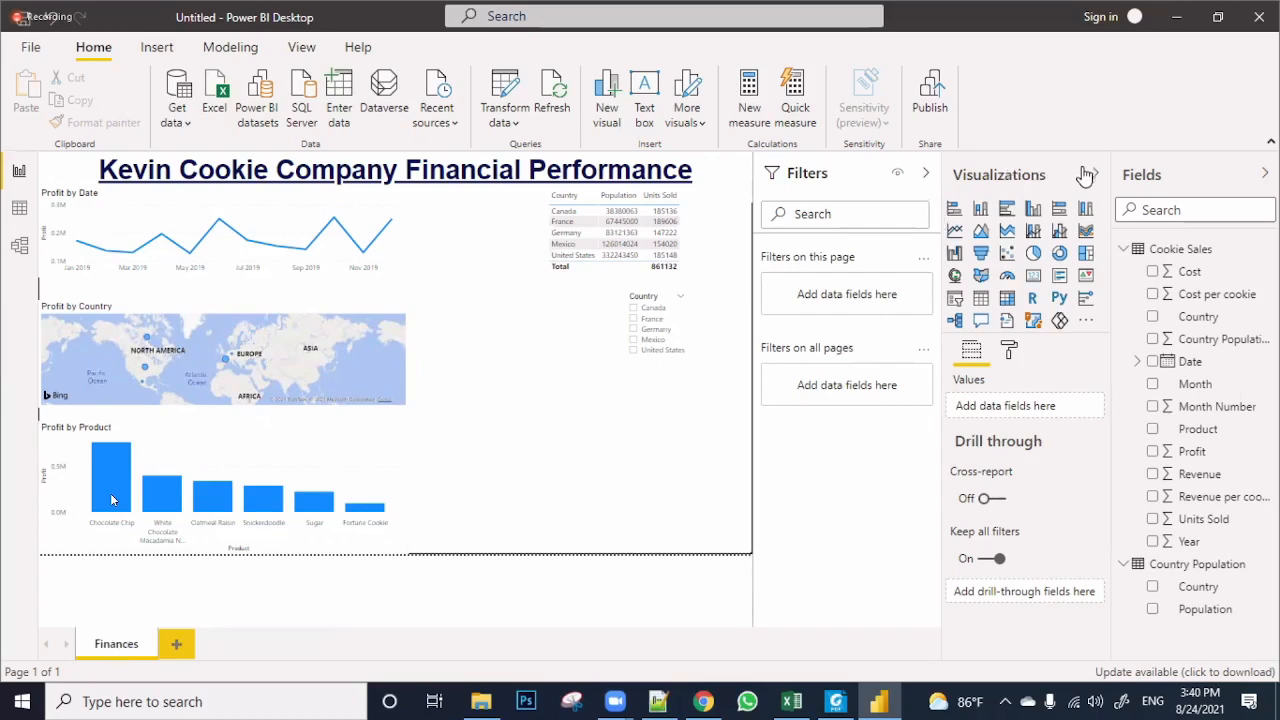
Collapse the Fields, Visualizations and Filters panes to enlarge the report canvas, and expand the Visualizations pane again
{"action": "left_click", "coordinate": [1264, 175]}
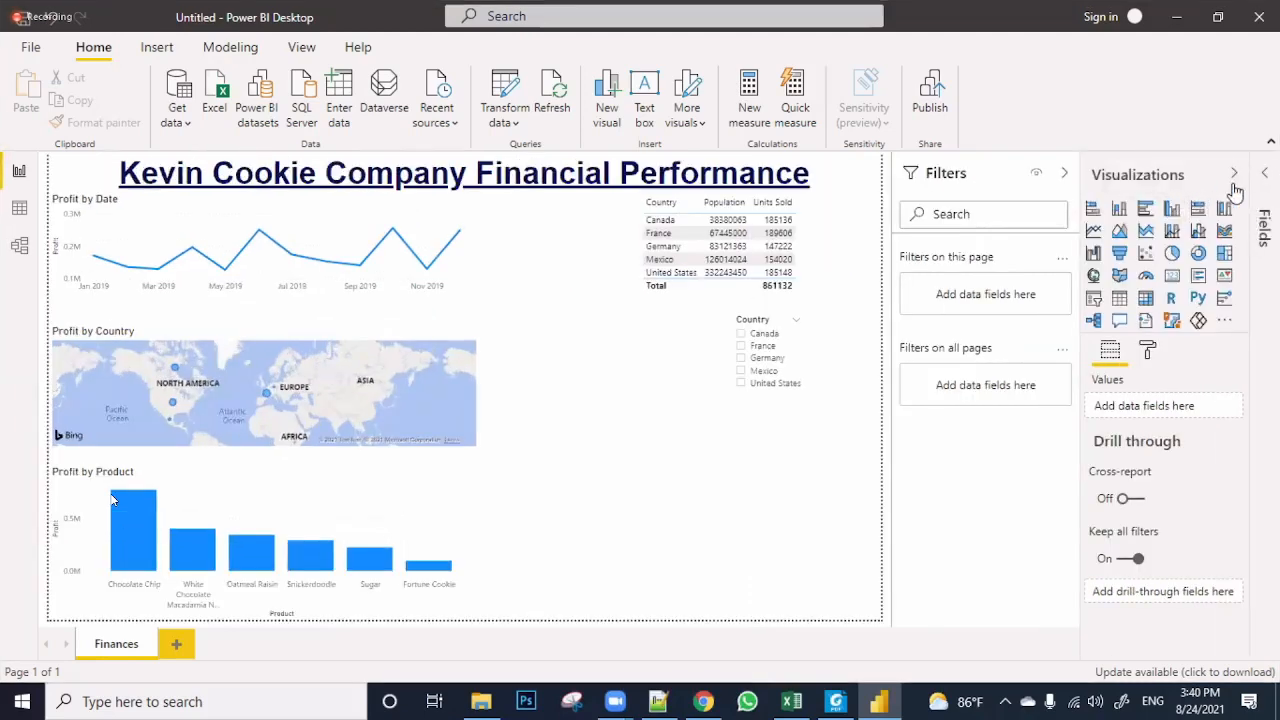
{"action": "left_click", "coordinate": [1265, 175]}
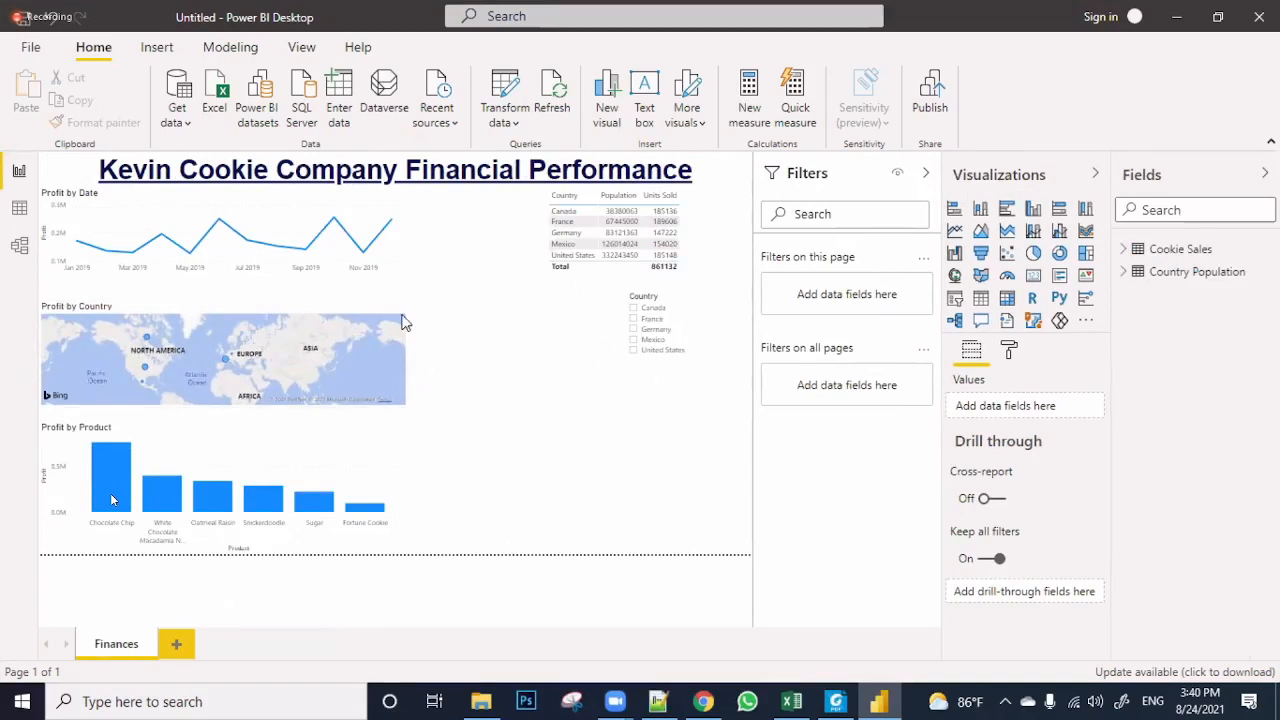
{"action": "left_click", "coordinate": [1268, 176]}
{"action": "left_click", "coordinate": [1237, 176]}
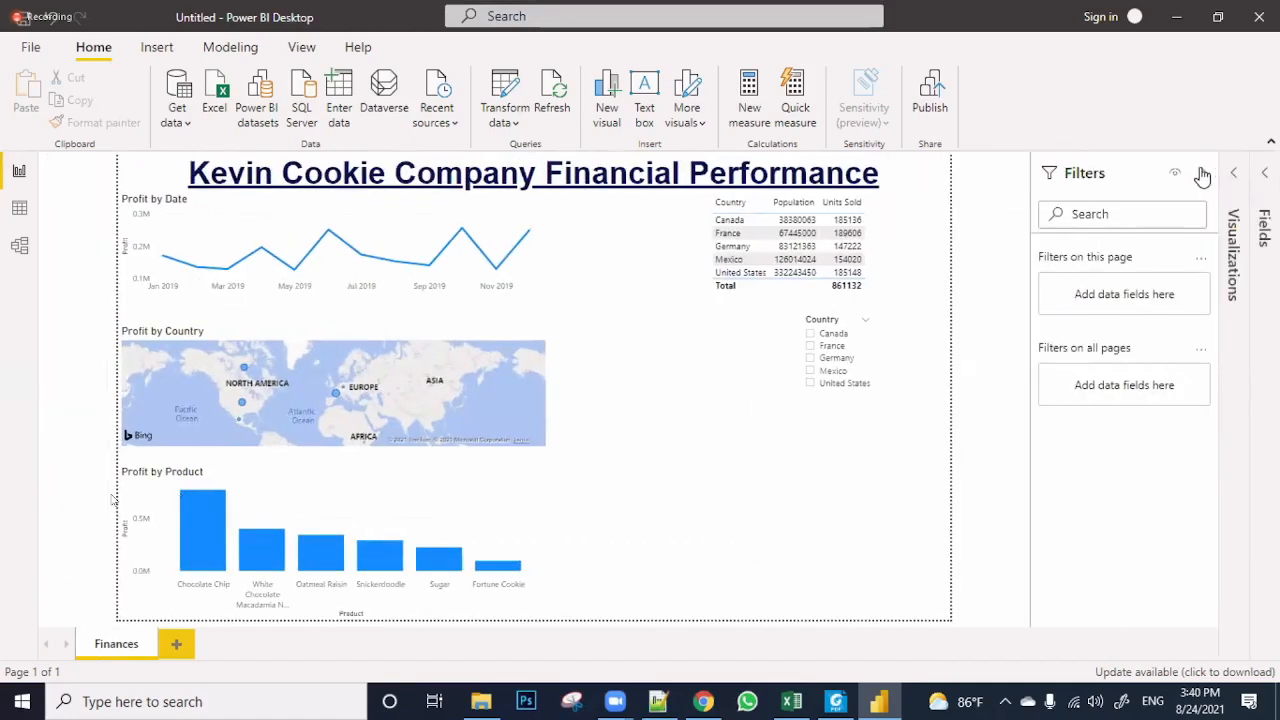
{"action": "left_click", "coordinate": [1203, 176]}
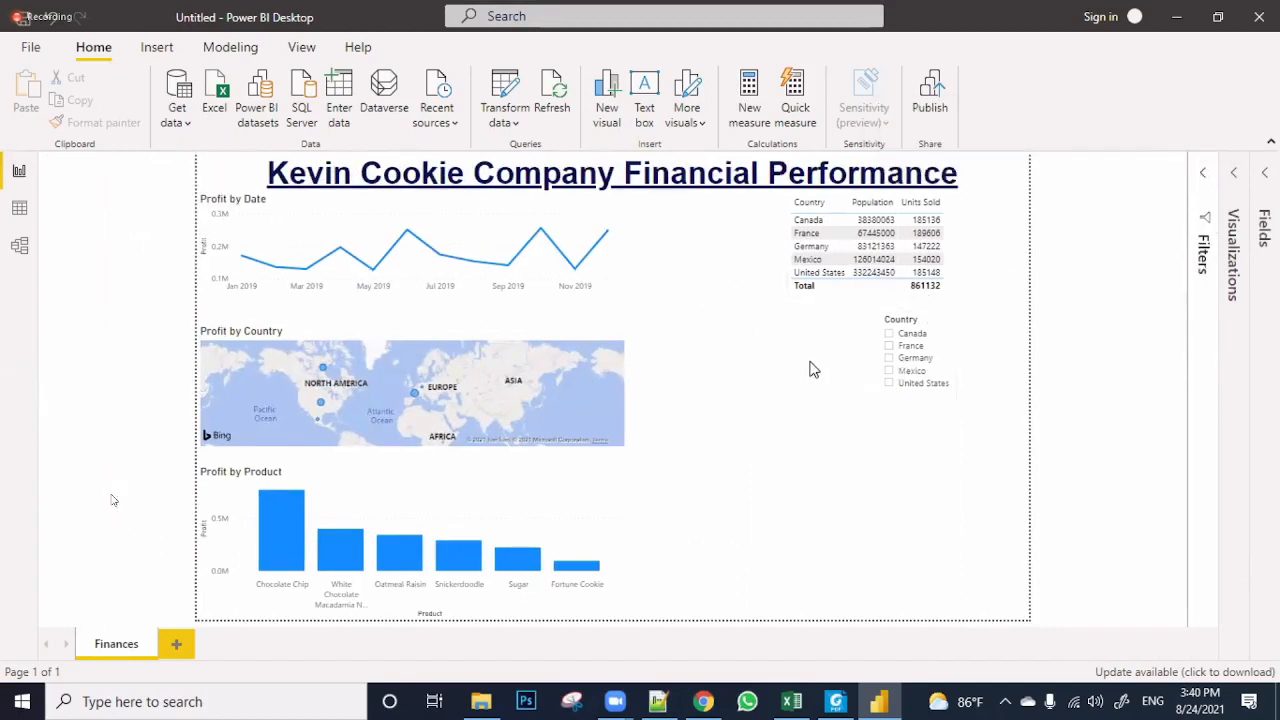
{"action": "left_click", "coordinate": [797, 210]}
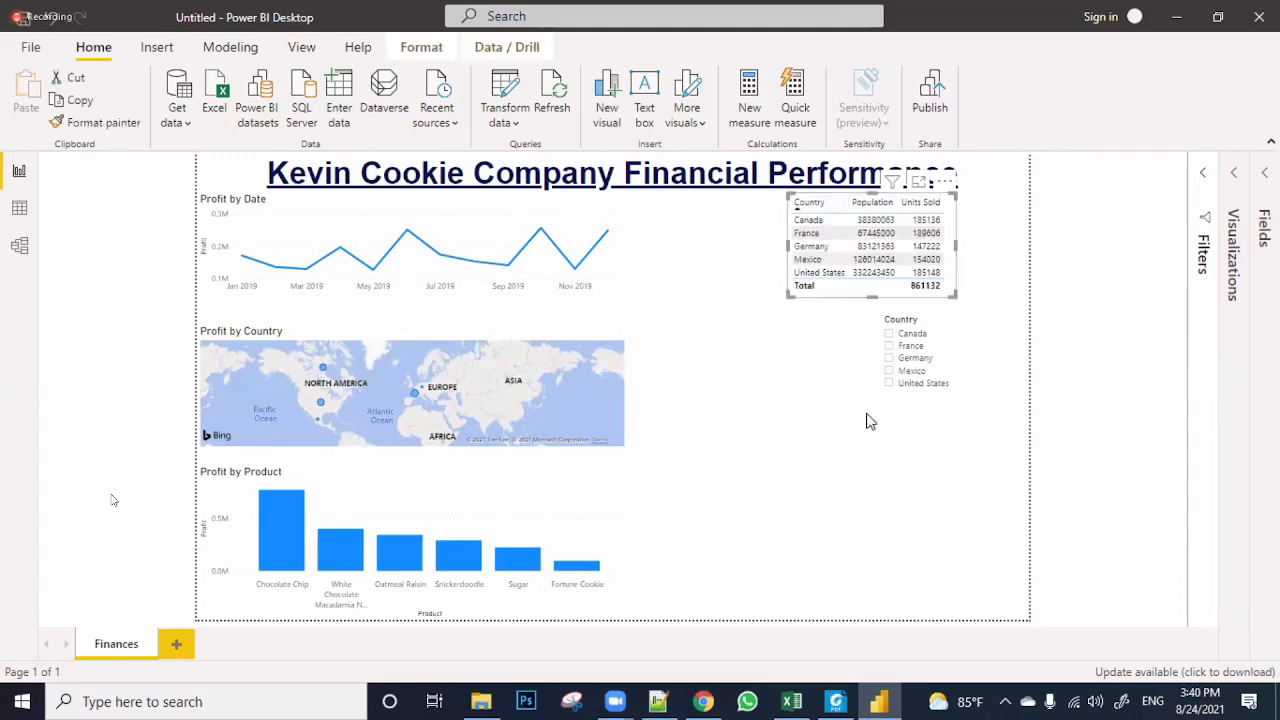
{"action": "left_click", "coordinate": [914, 409]}
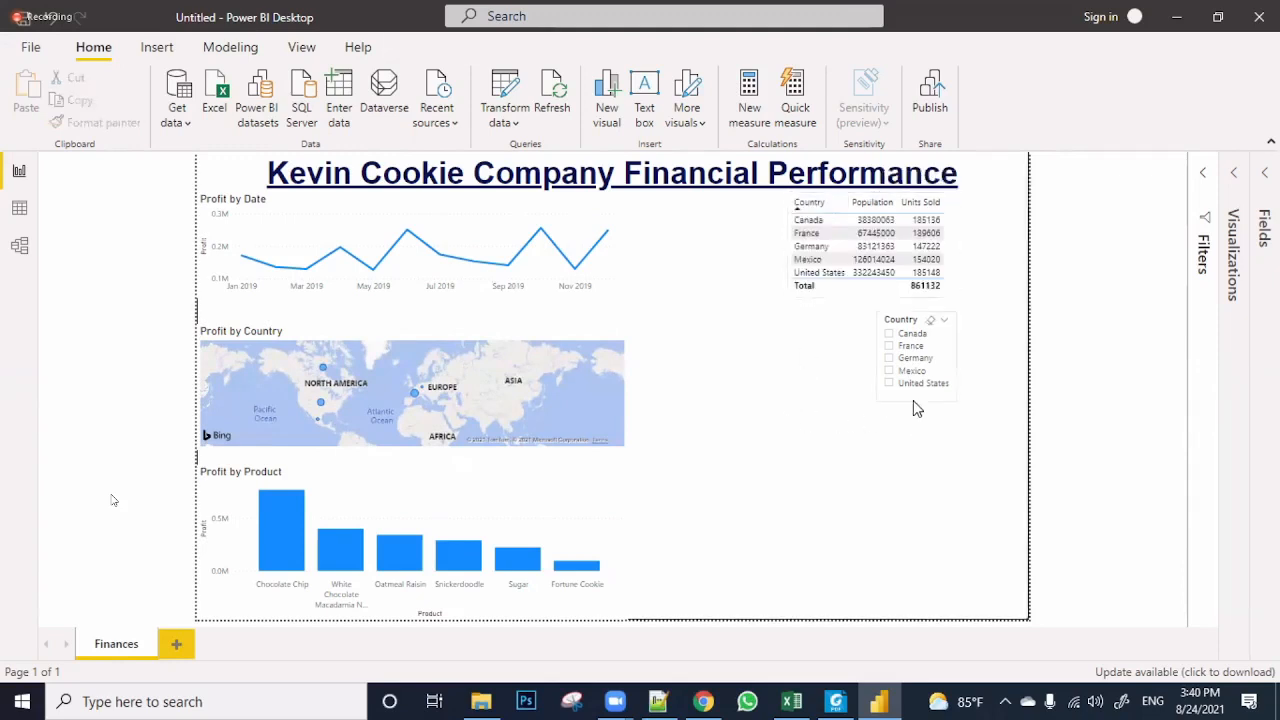
{"action": "left_click", "coordinate": [1233, 180]}
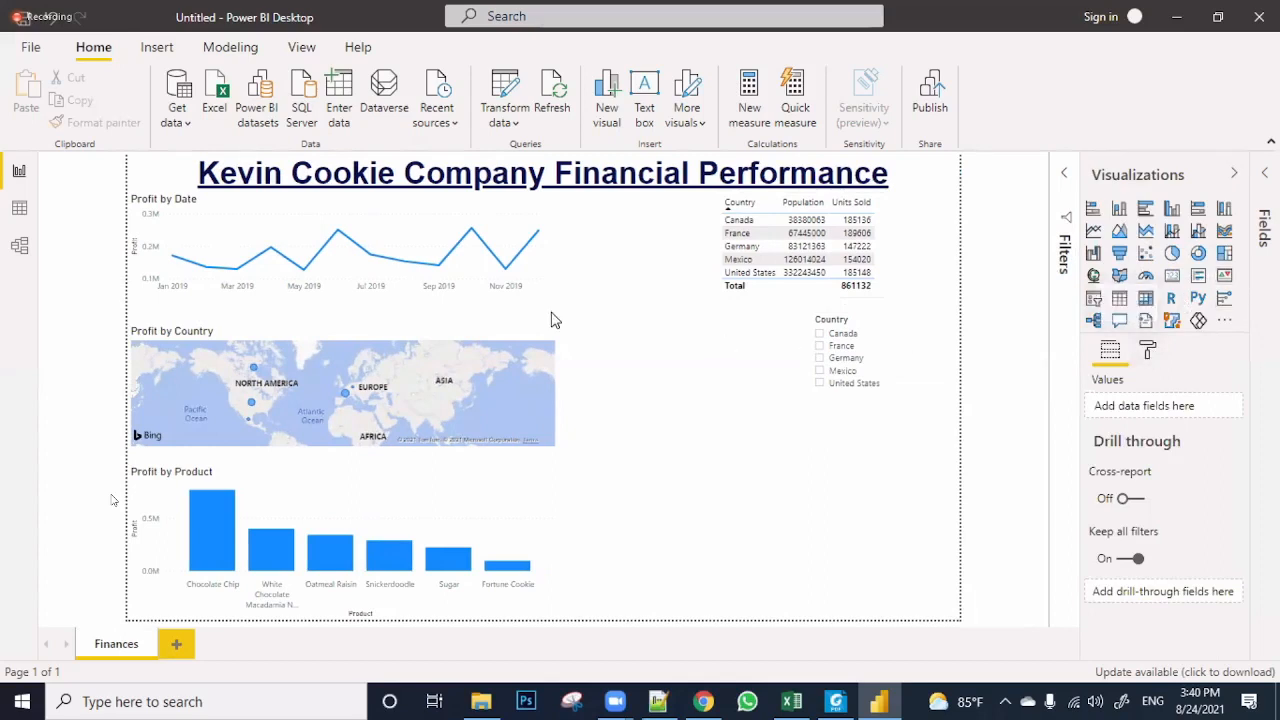
Begin saving the report as a Power BI file and choose Desktop > MGT-2020-341 > MS Power BI as its folder
{"action": "left_click", "coordinate": [30, 50]}
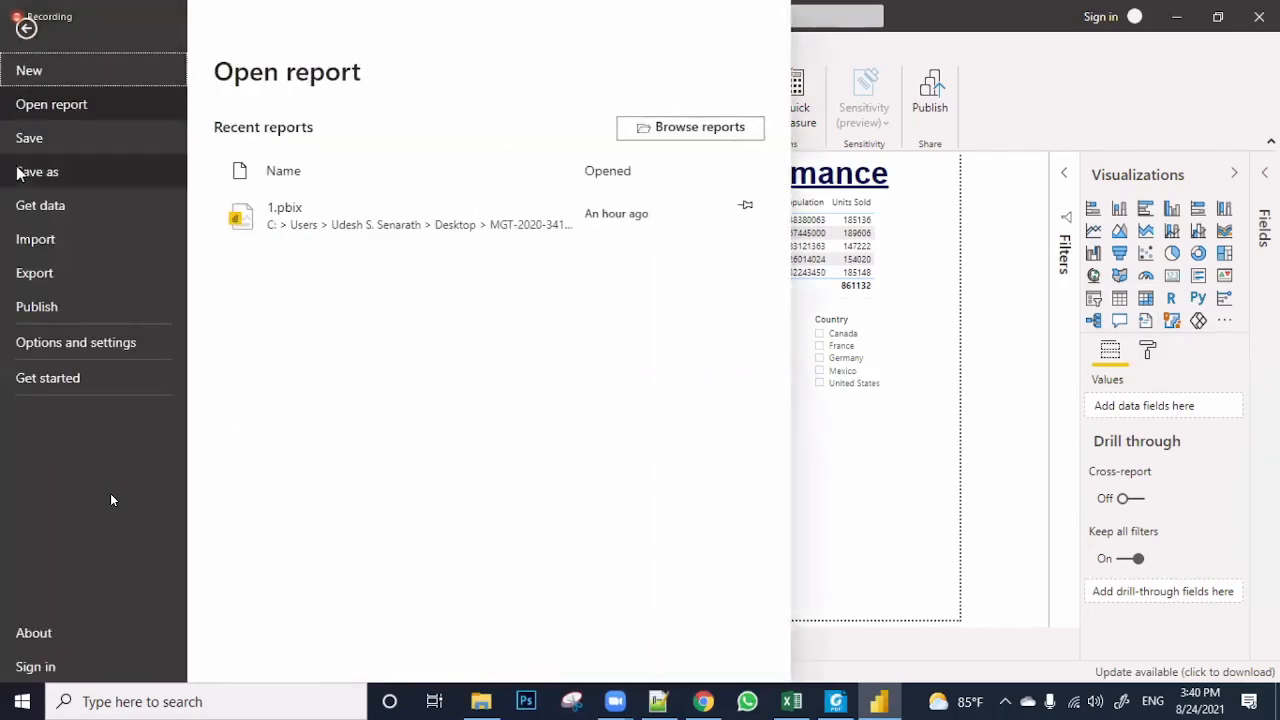
{"action": "key", "text": "Escape"}
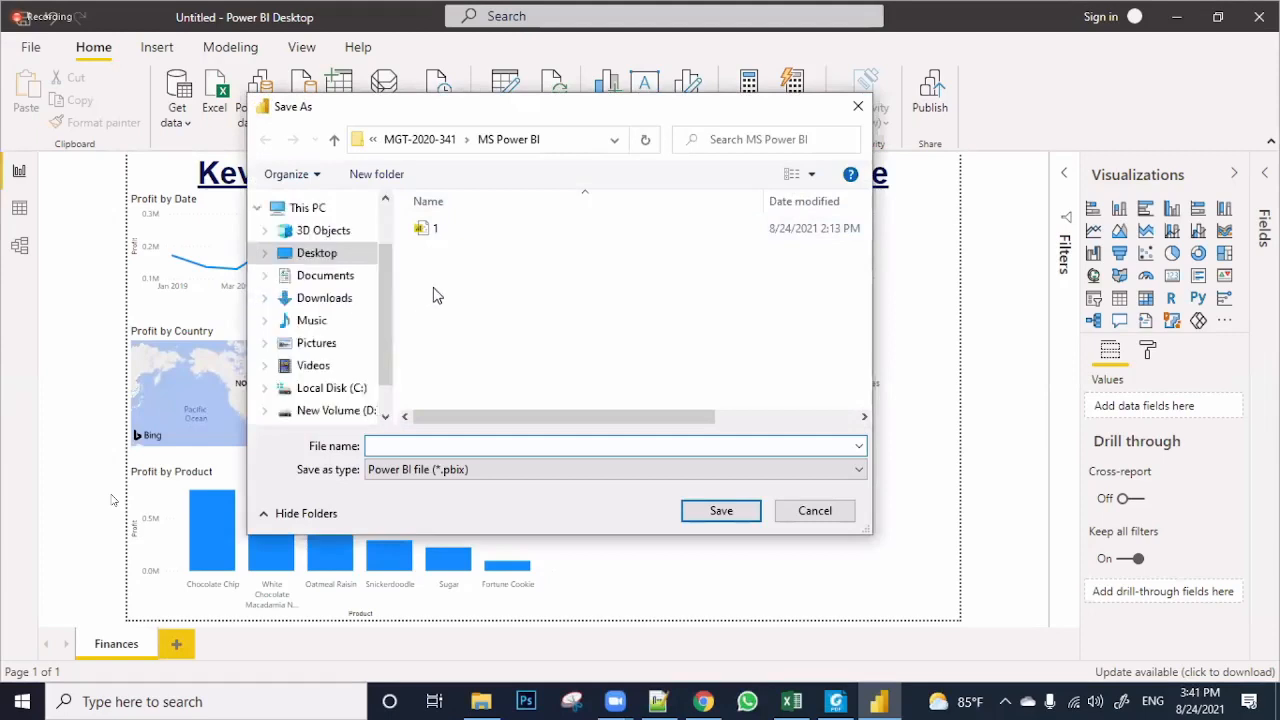
{"action": "left_click", "coordinate": [316, 322]}
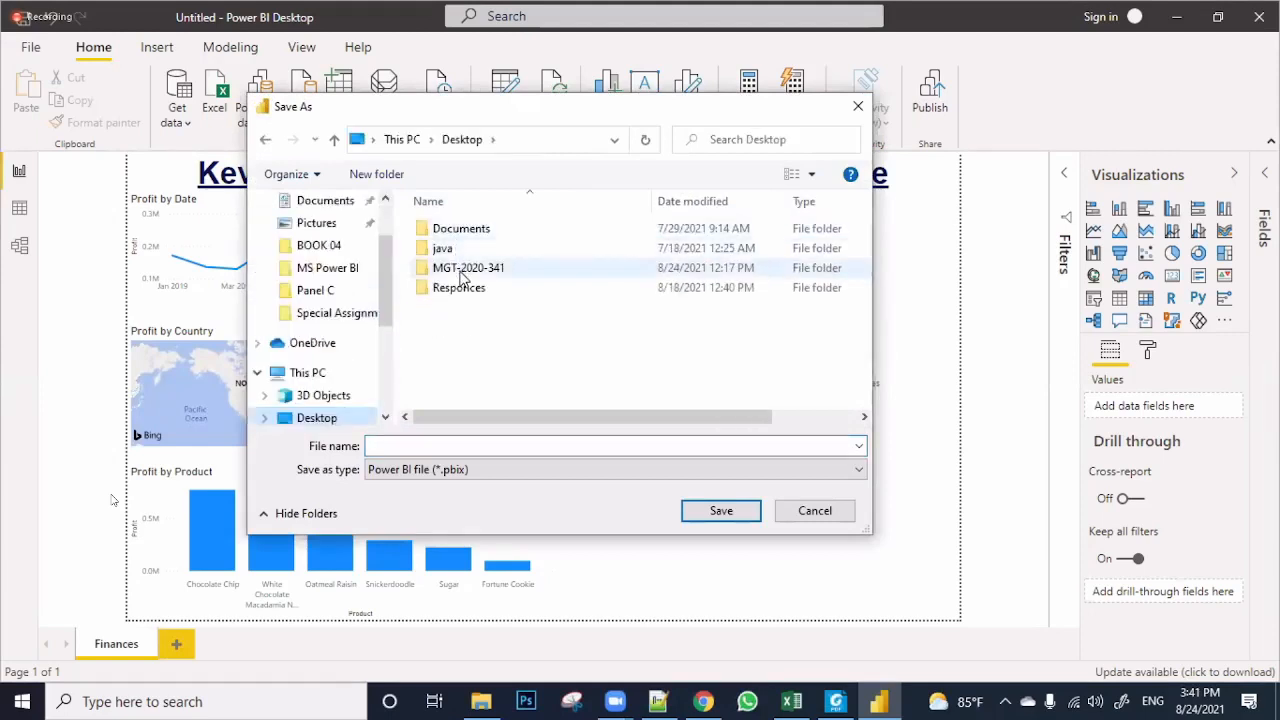
{"action": "double_click", "coordinate": [458, 270]}
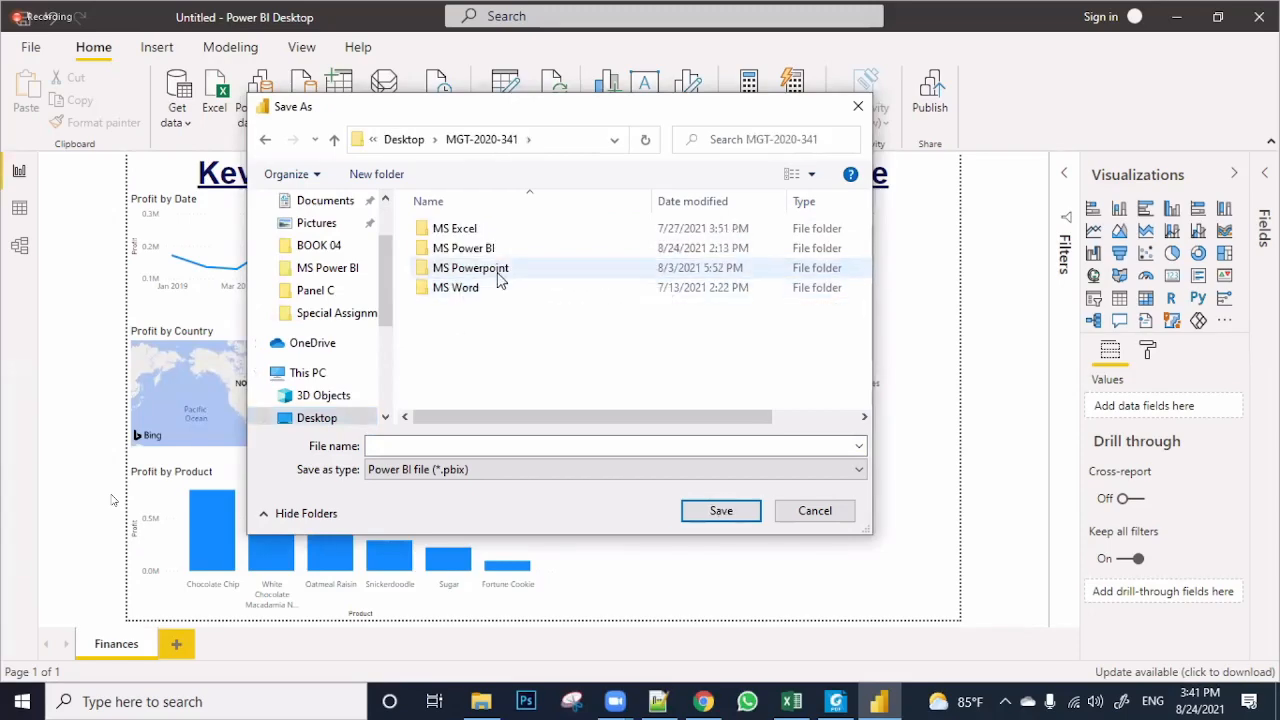
{"action": "left_click", "coordinate": [487, 252]}
{"action": "double_click", "coordinate": [487, 252]}
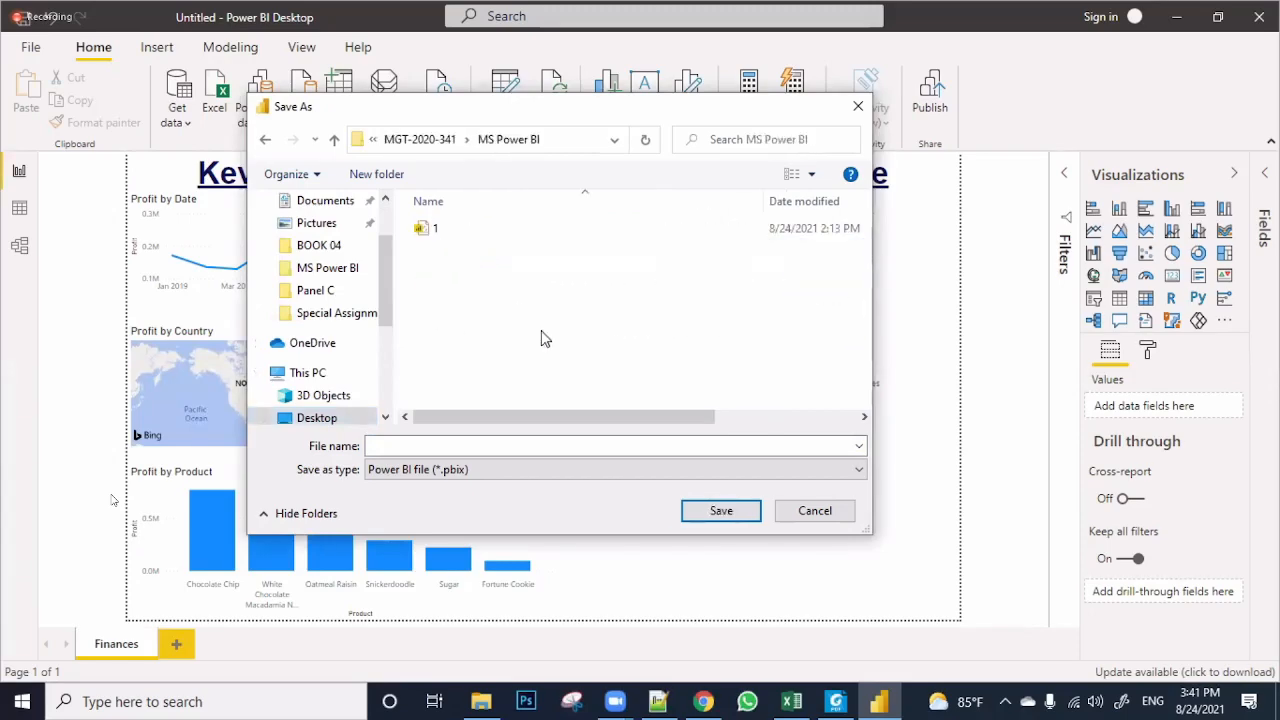
Switch to the Power BI Worksheet 01 PDF in Foxit PhantomPDF and highlight the file name required in instruction 20
{"action": "left_click", "coordinate": [835, 700]}
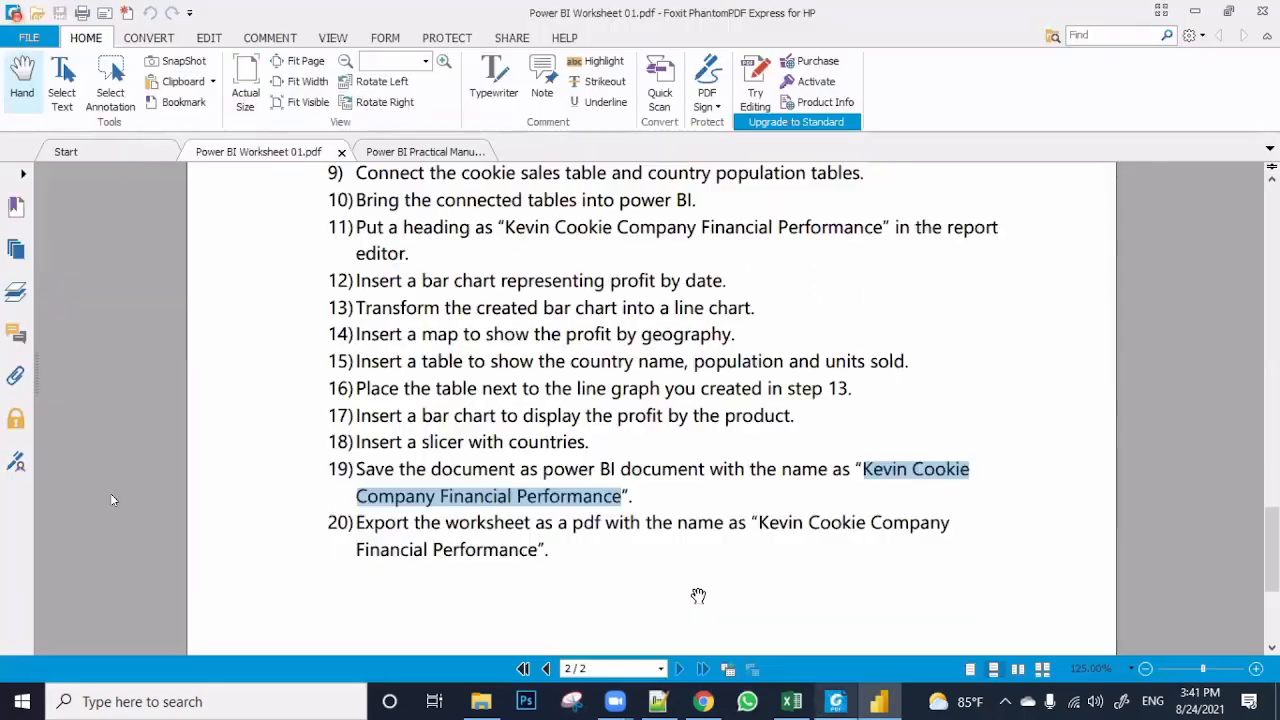
{"action": "left_click", "coordinate": [757, 540]}
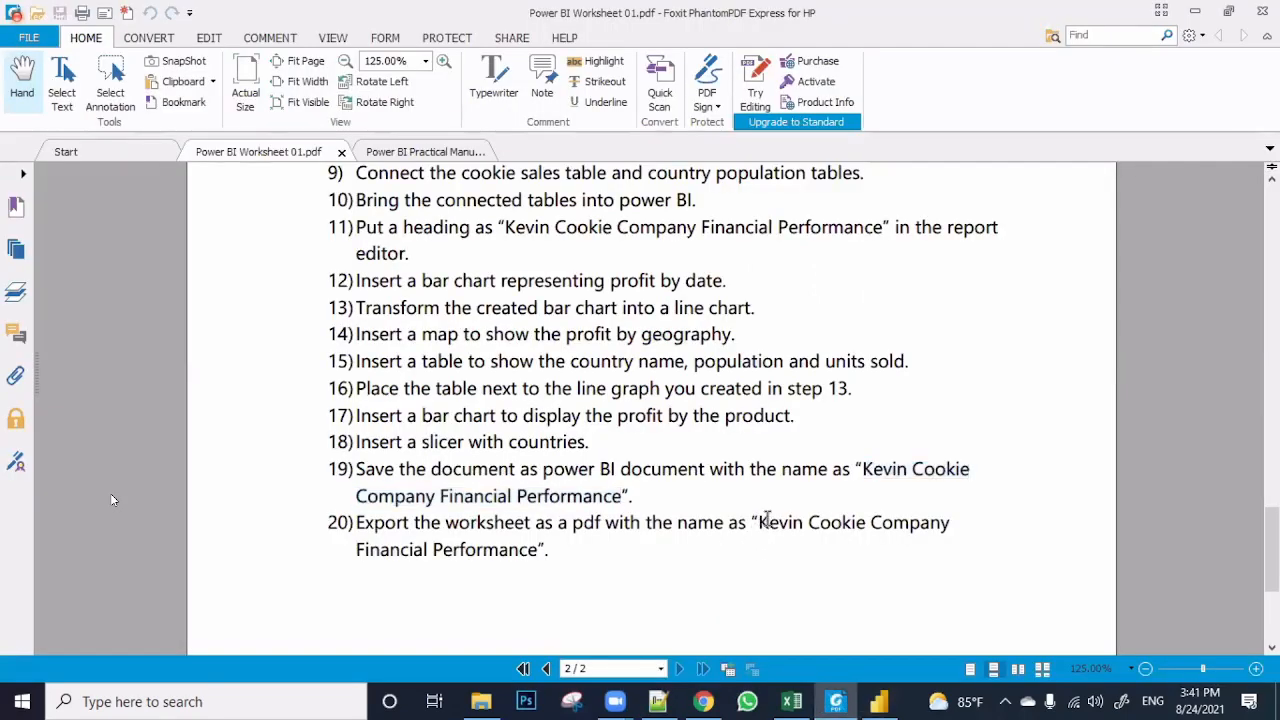
{"action": "left_click_drag", "start_coordinate": [767, 519], "coordinate": [543, 557]}
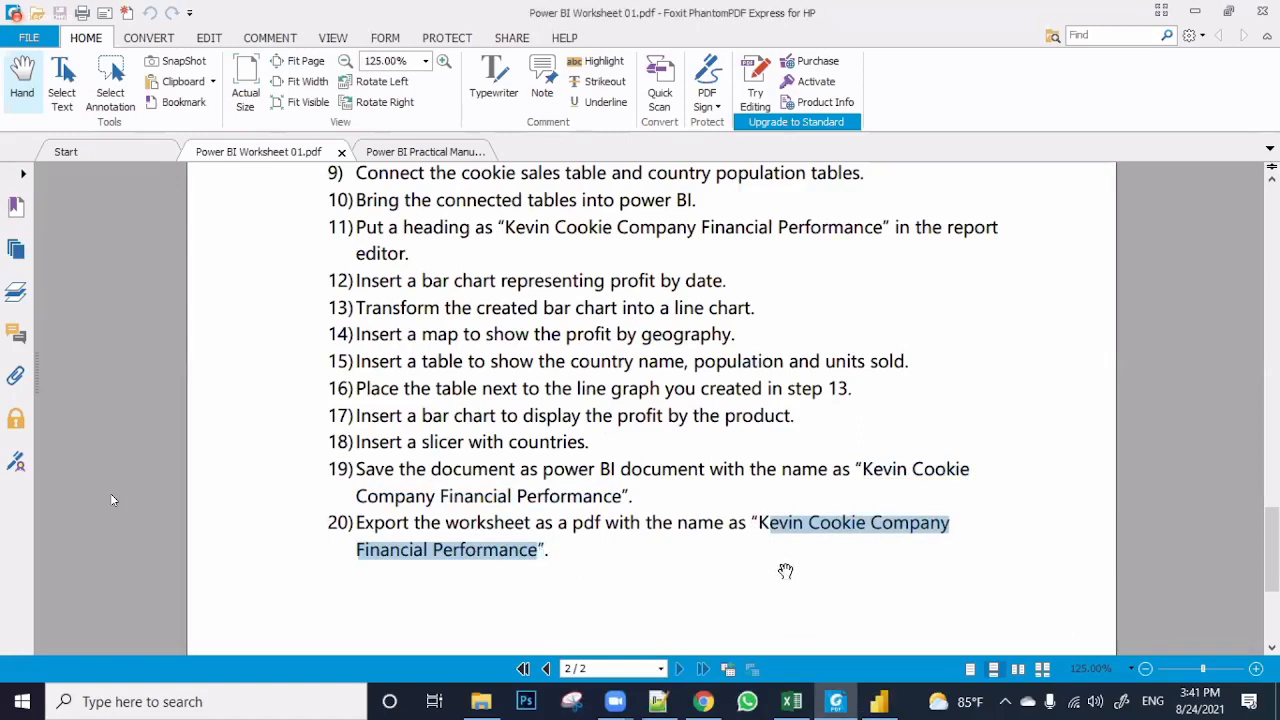
{"action": "left_click", "coordinate": [761, 522]}
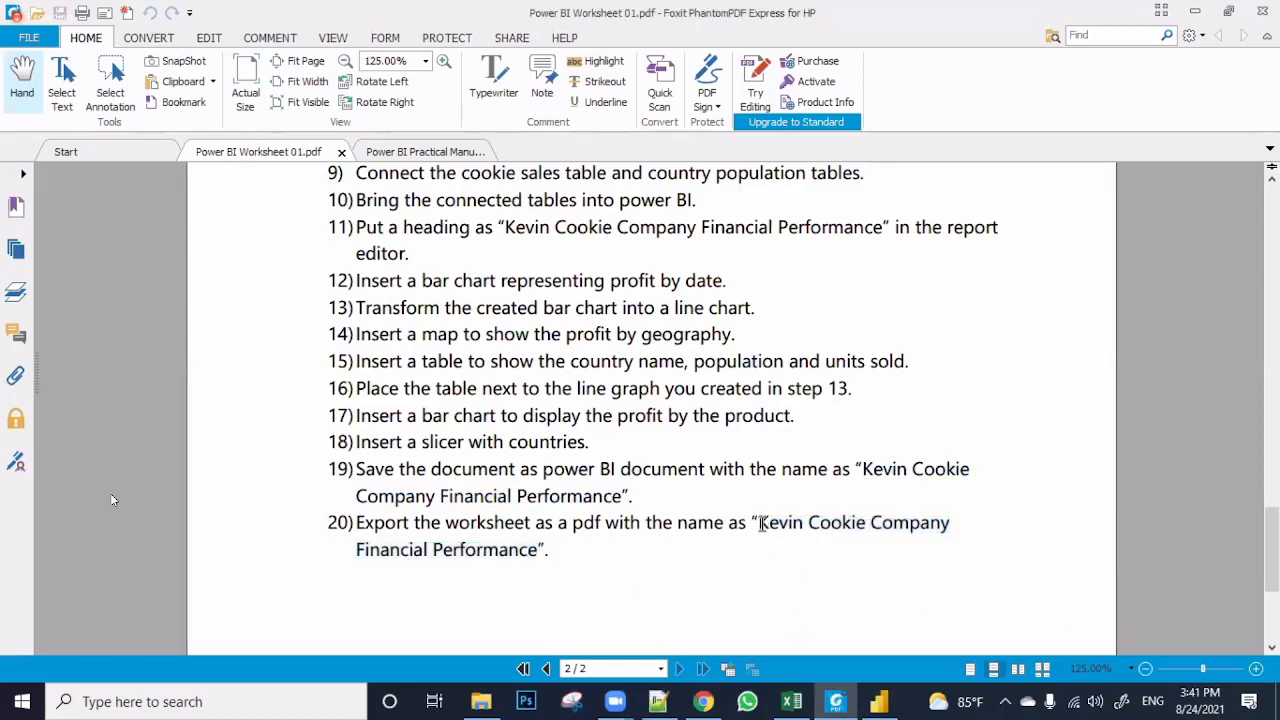
{"action": "left_click_drag", "start_coordinate": [761, 522], "coordinate": [539, 557]}
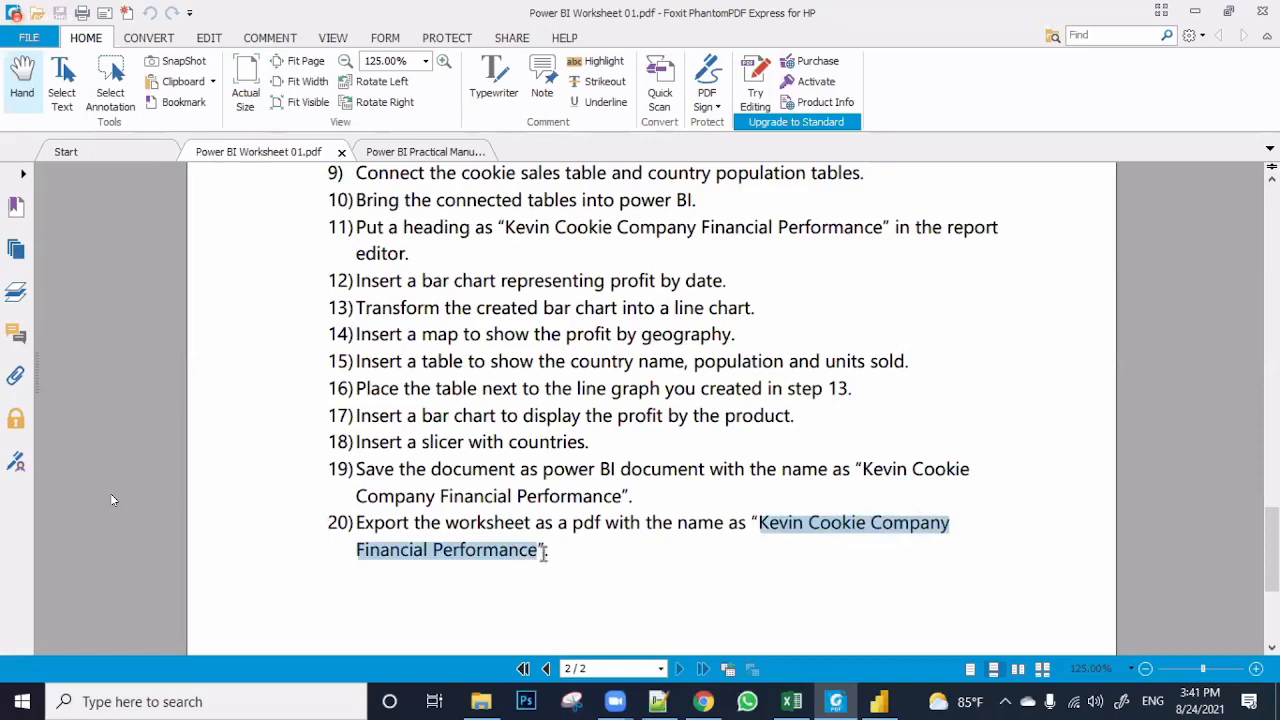
Return to Power BI Desktop and save the report as Kevin Cookie Company Financial Spreadsheet in Power BI file format
{"action": "left_click", "coordinate": [880, 705]}
{"action": "left_click", "coordinate": [540, 445]}
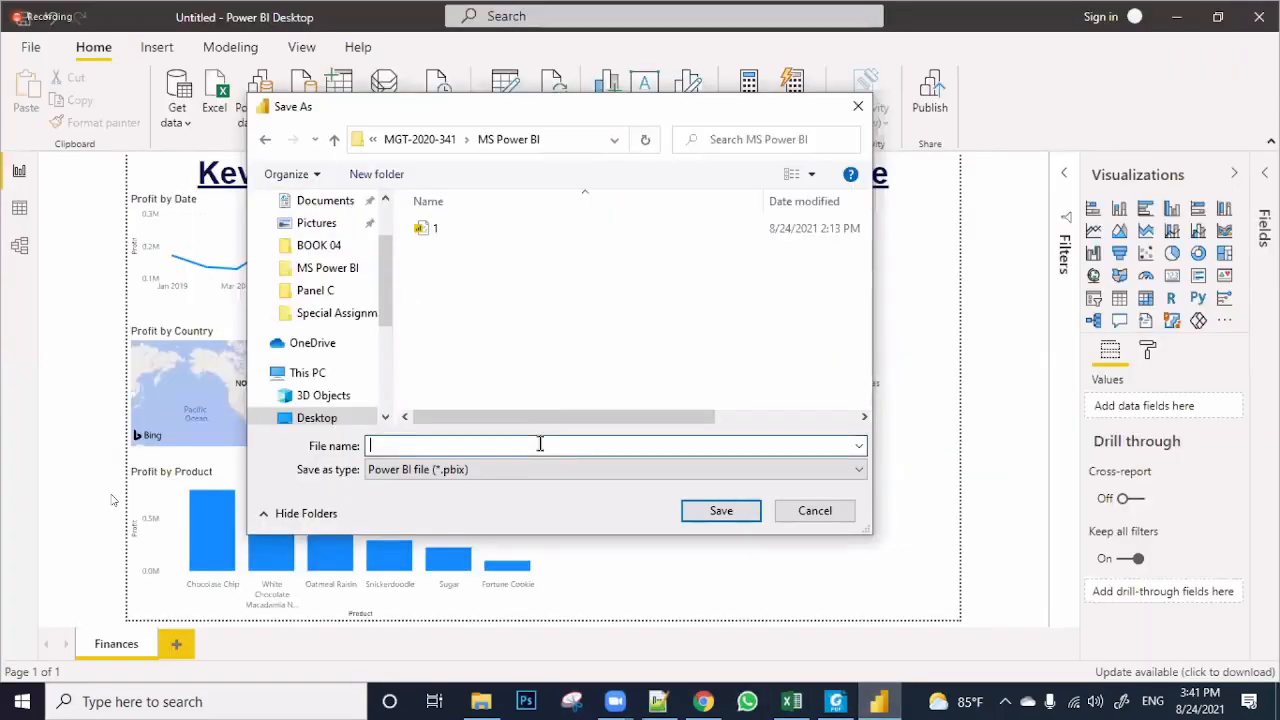
{"action": "type", "text": "Kevin Cookie Company"}
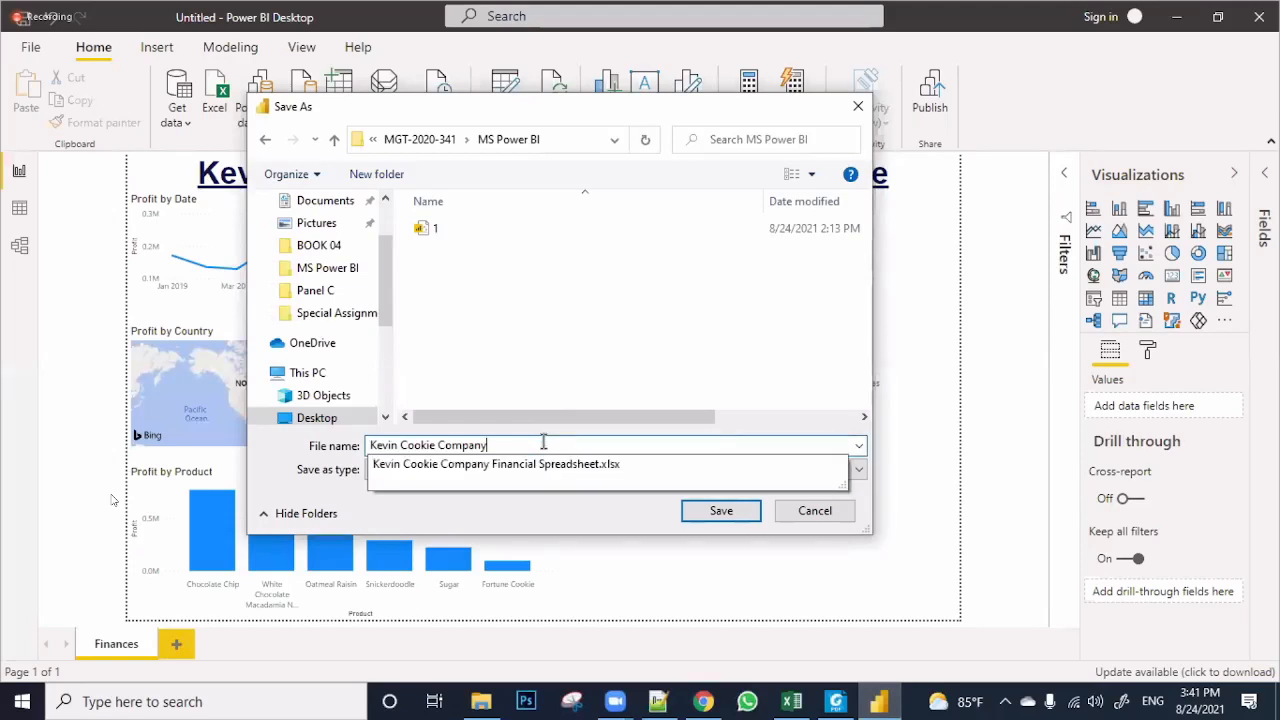
{"action": "left_click", "coordinate": [539, 466]}
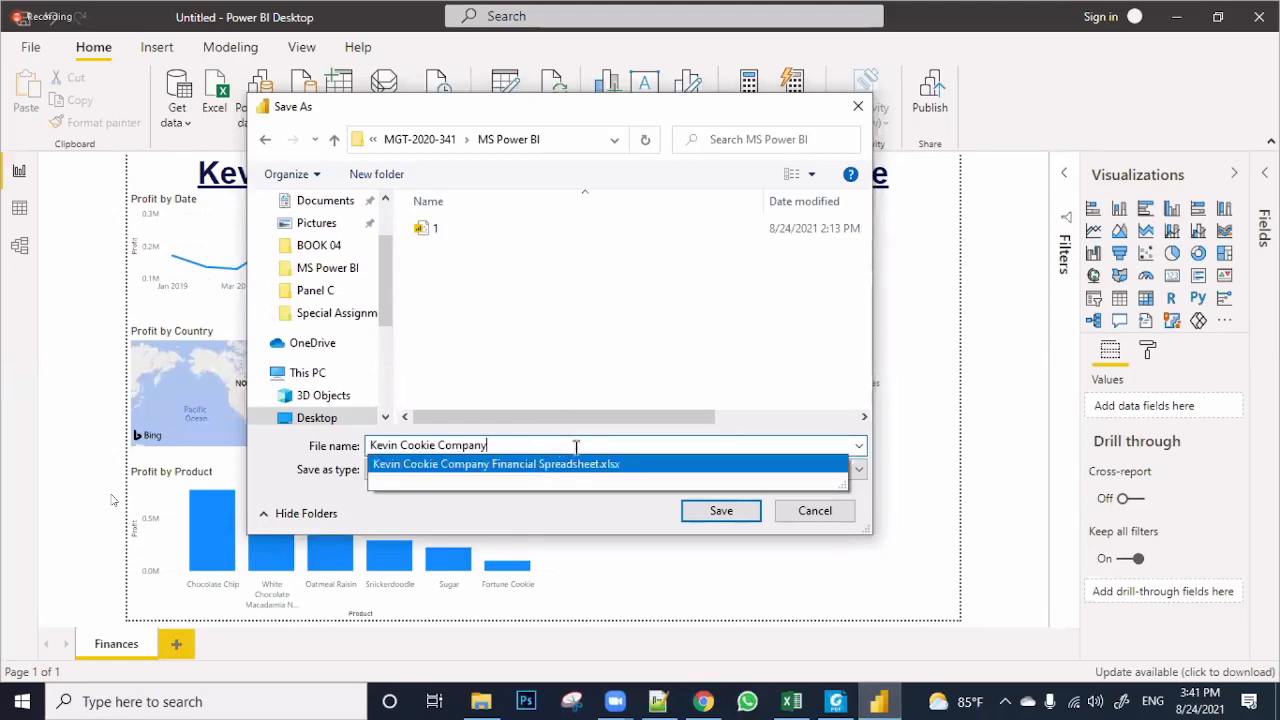
{"action": "left_click", "coordinate": [633, 449]}
{"action": "key", "text": "BackSpace"}
{"action": "key", "text": "BackSpace"}
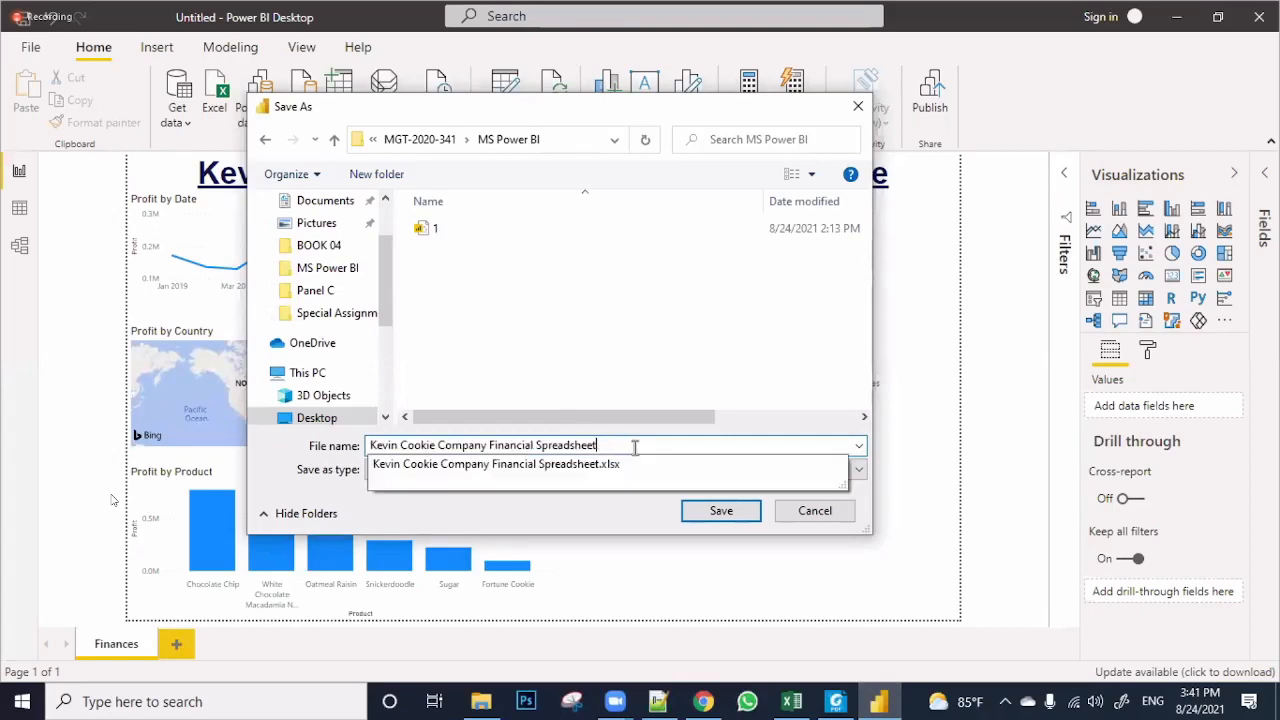
{"action": "left_click", "coordinate": [606, 374]}
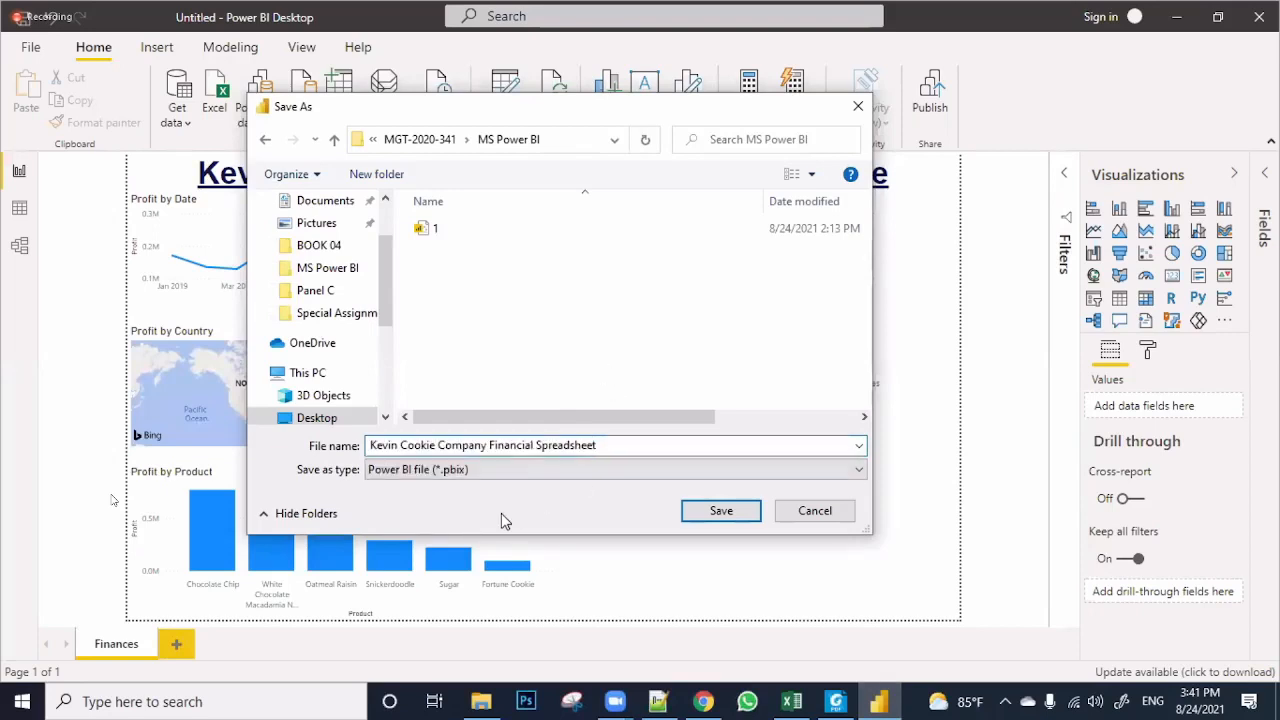
{"action": "left_click", "coordinate": [711, 518]}
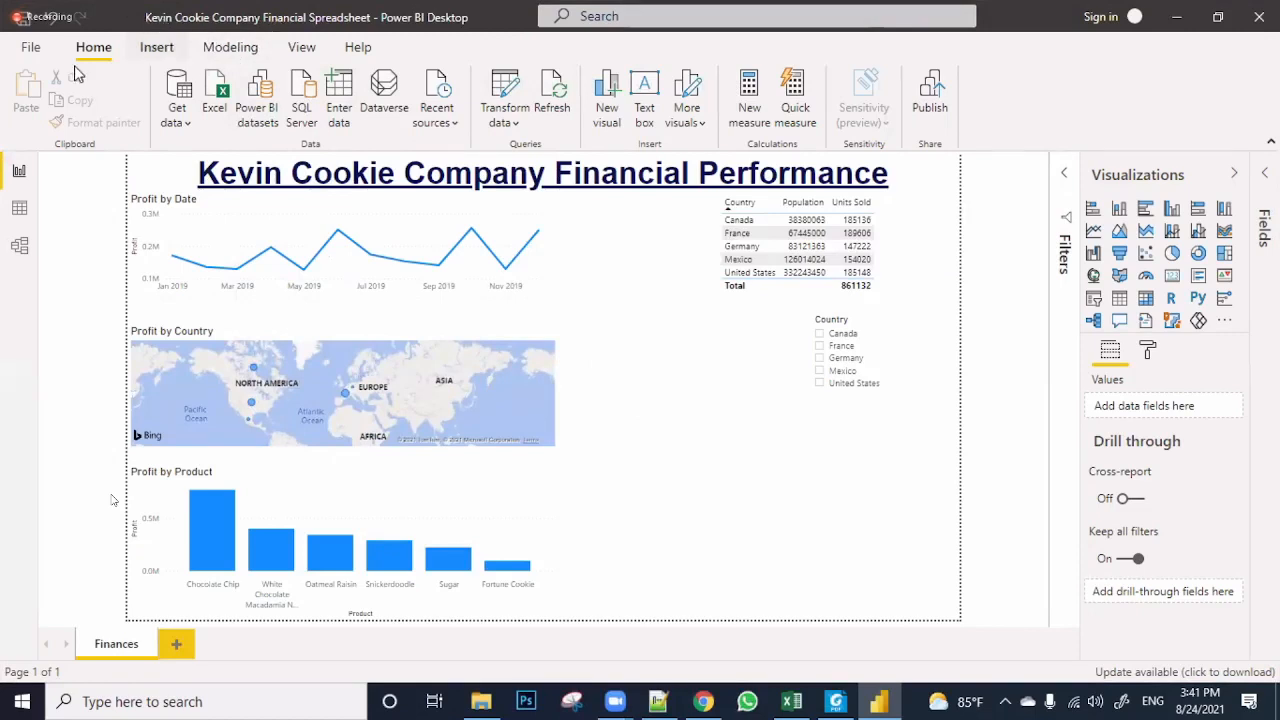
Switch to File Explorer to check the saved file in the MS Power BI folder, widening the Name column, and return to Power BI Desktop
{"action": "left_click", "coordinate": [31, 49]}
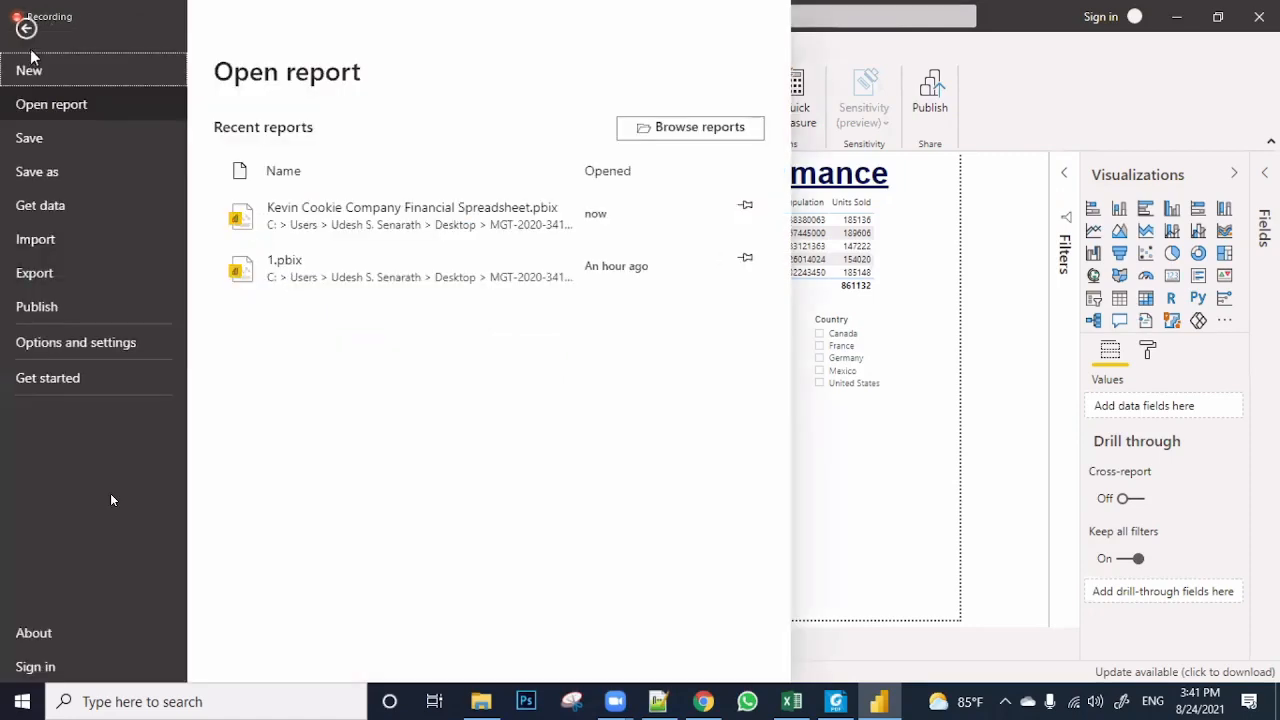
{"action": "left_click", "coordinate": [866, 437]}
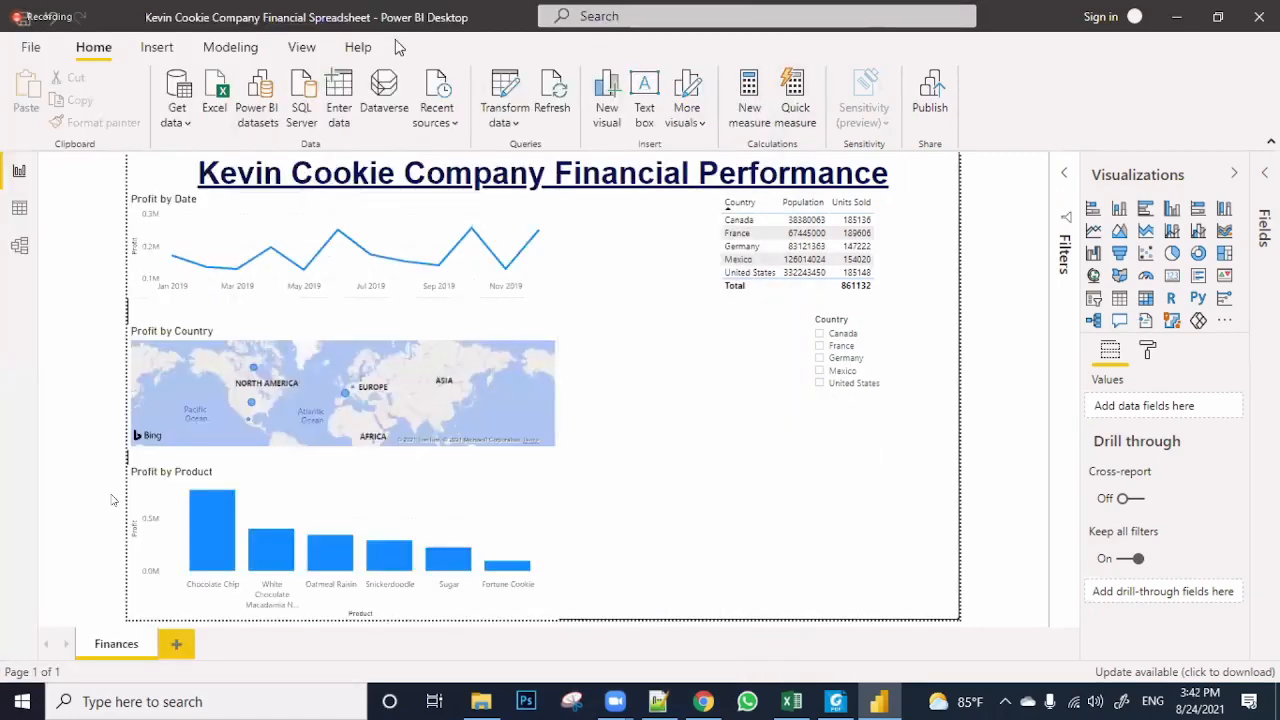
{"action": "left_click", "coordinate": [480, 682]}
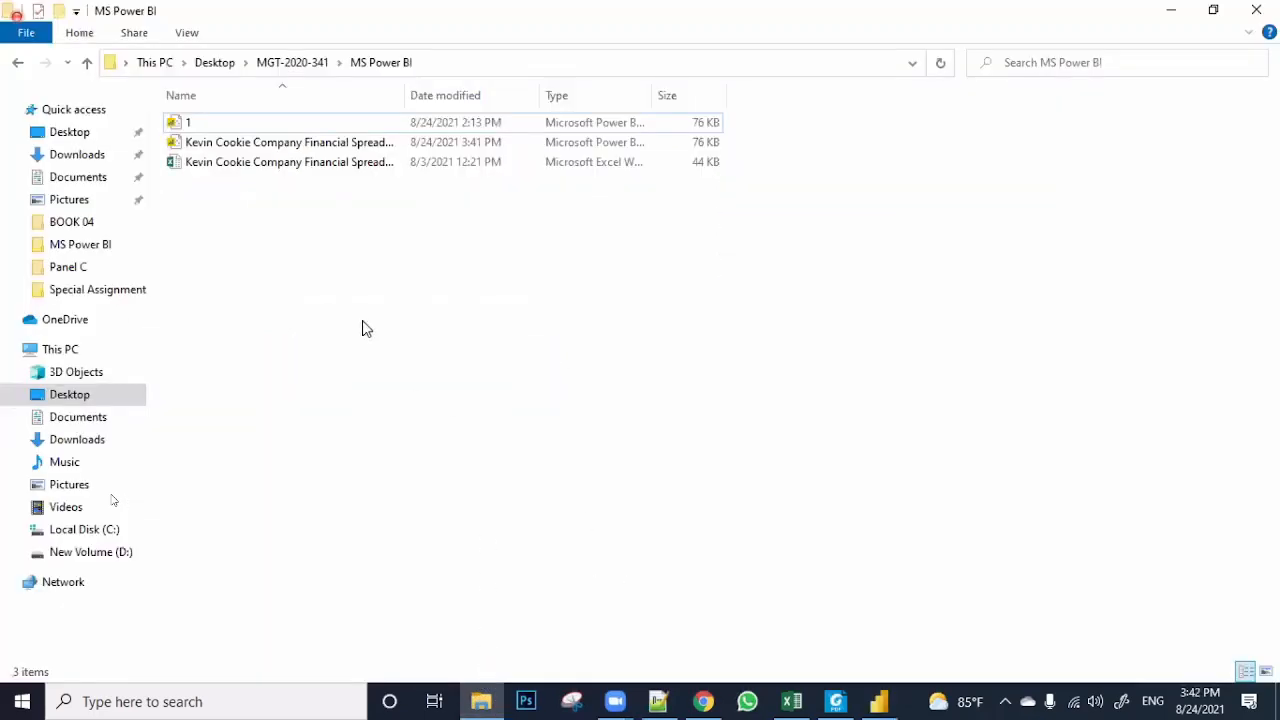
{"action": "double_click", "coordinate": [408, 95]}
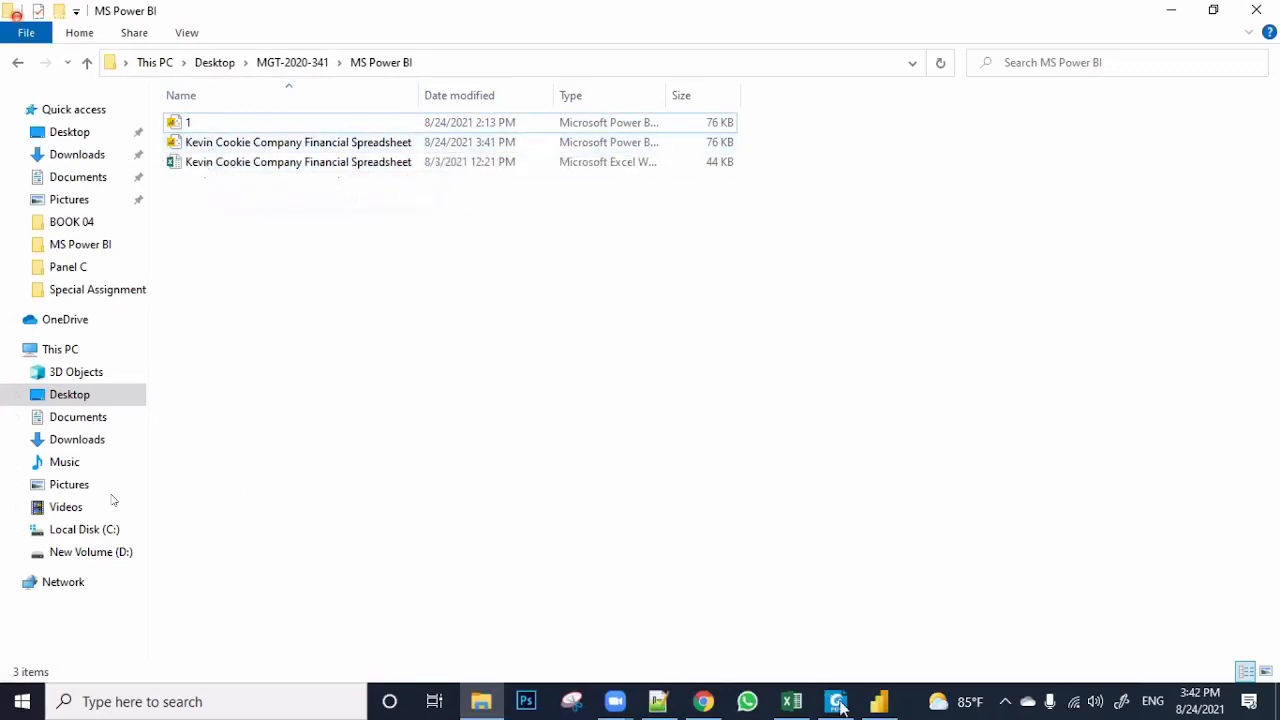
{"action": "mouse_move", "coordinate": [841, 707]}
{"action": "left_click", "coordinate": [882, 706]}
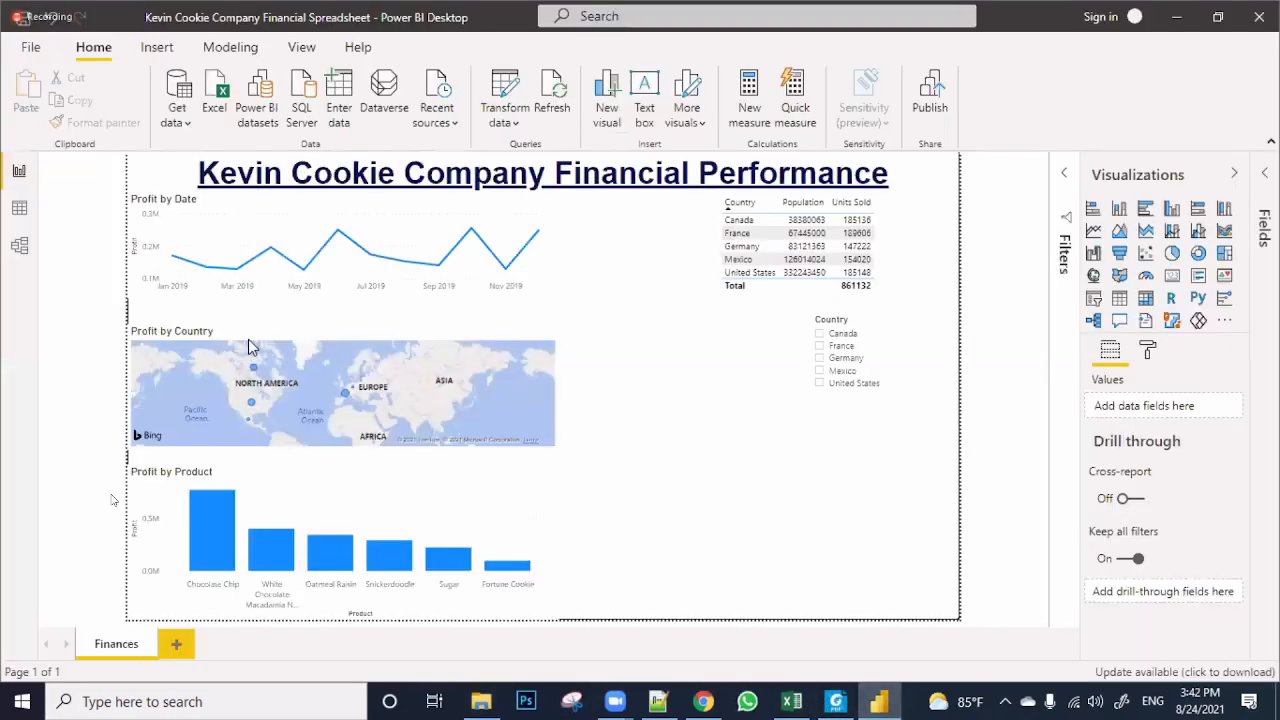
Export the report to PDF and inspect the exported page in Foxit PhantomPDF
{"action": "left_click", "coordinate": [31, 49]}
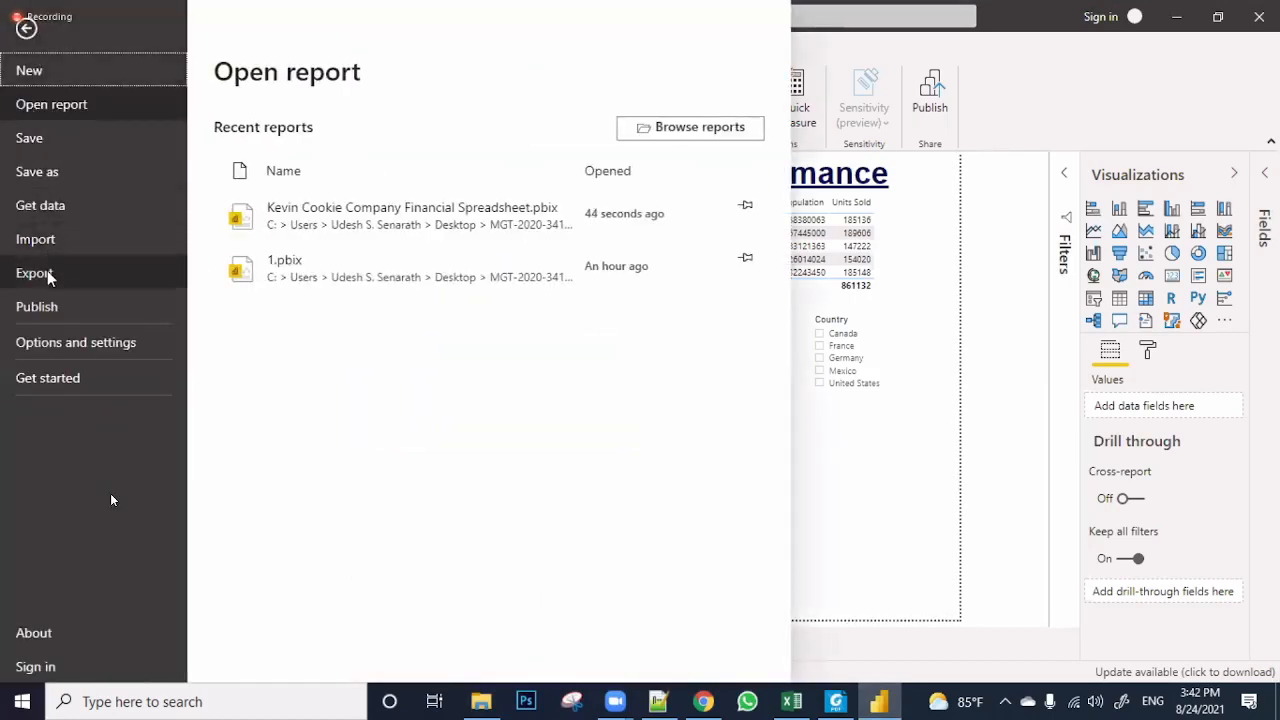
{"action": "left_click", "coordinate": [47, 270]}
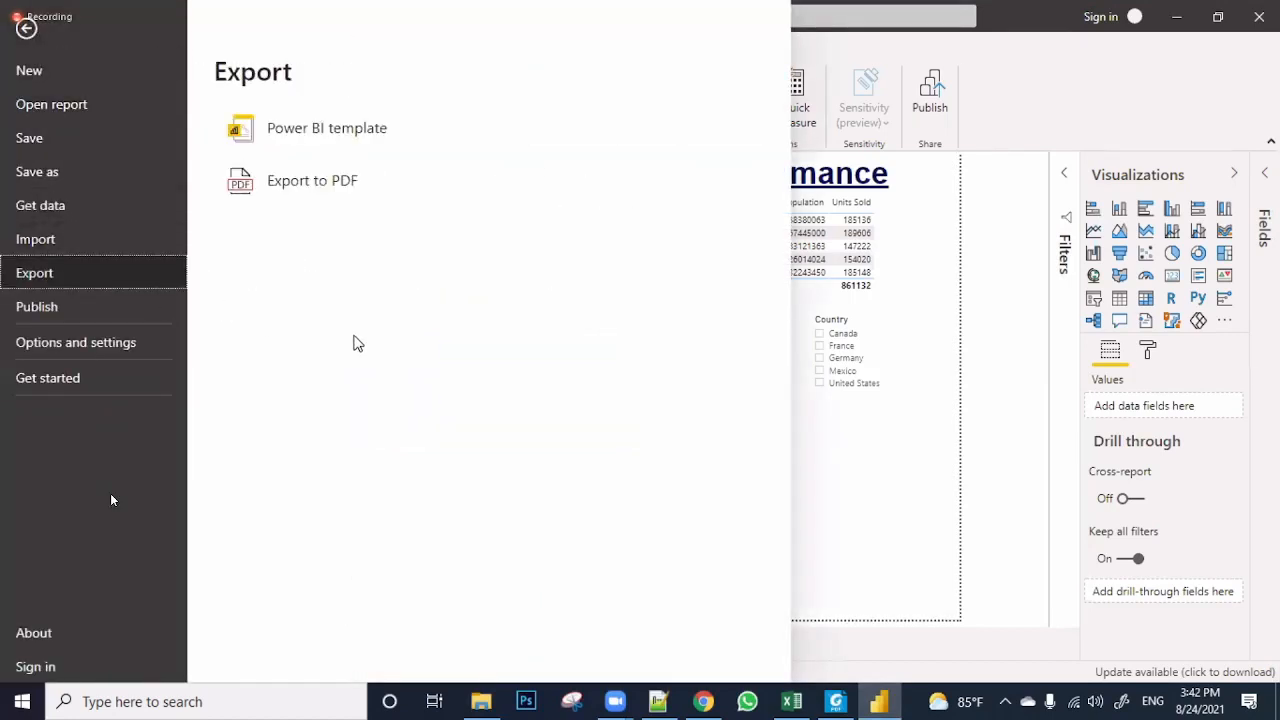
{"action": "left_click", "coordinate": [312, 186]}
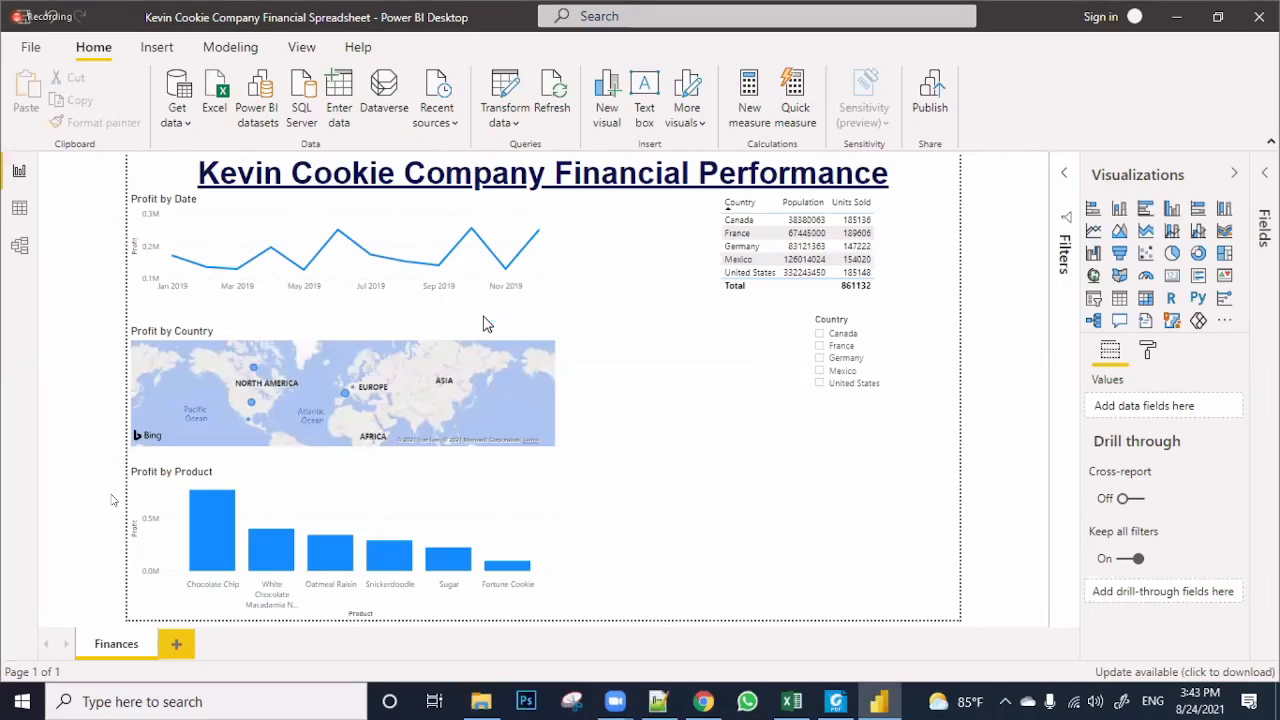
{"action": "key", "text": "alt+Tab"}
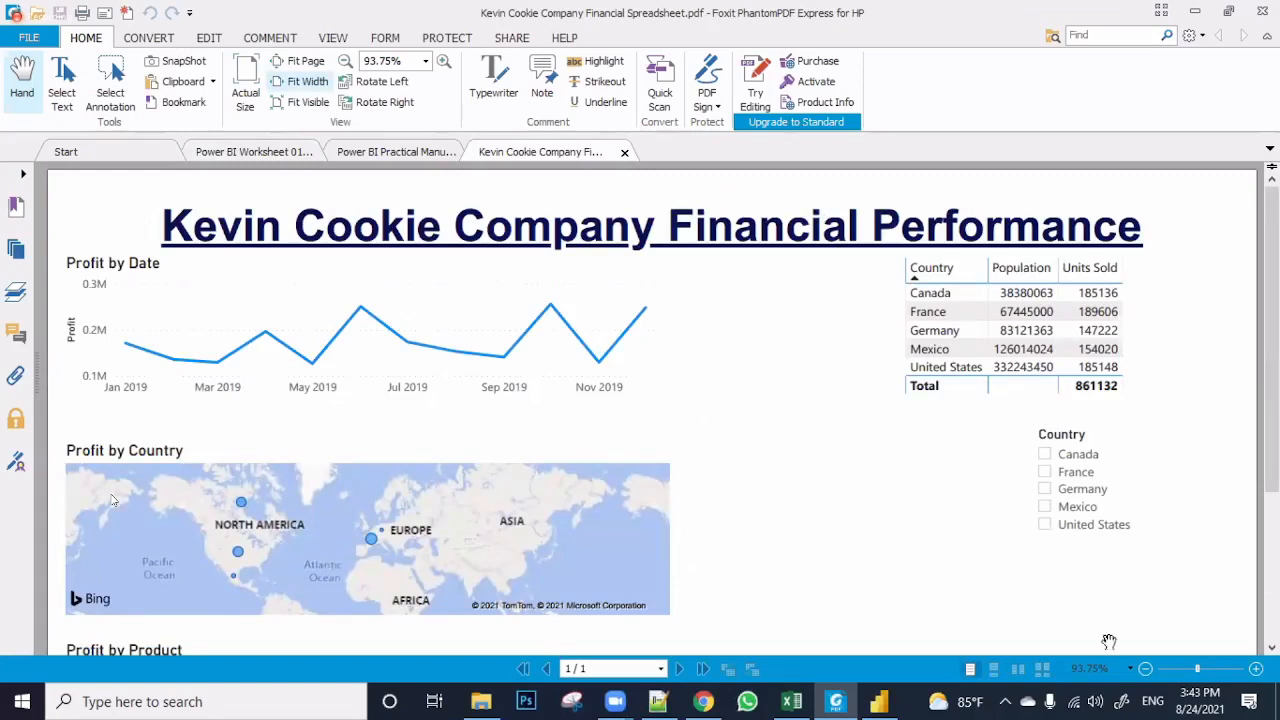
{"action": "left_click", "coordinate": [1146, 669]}
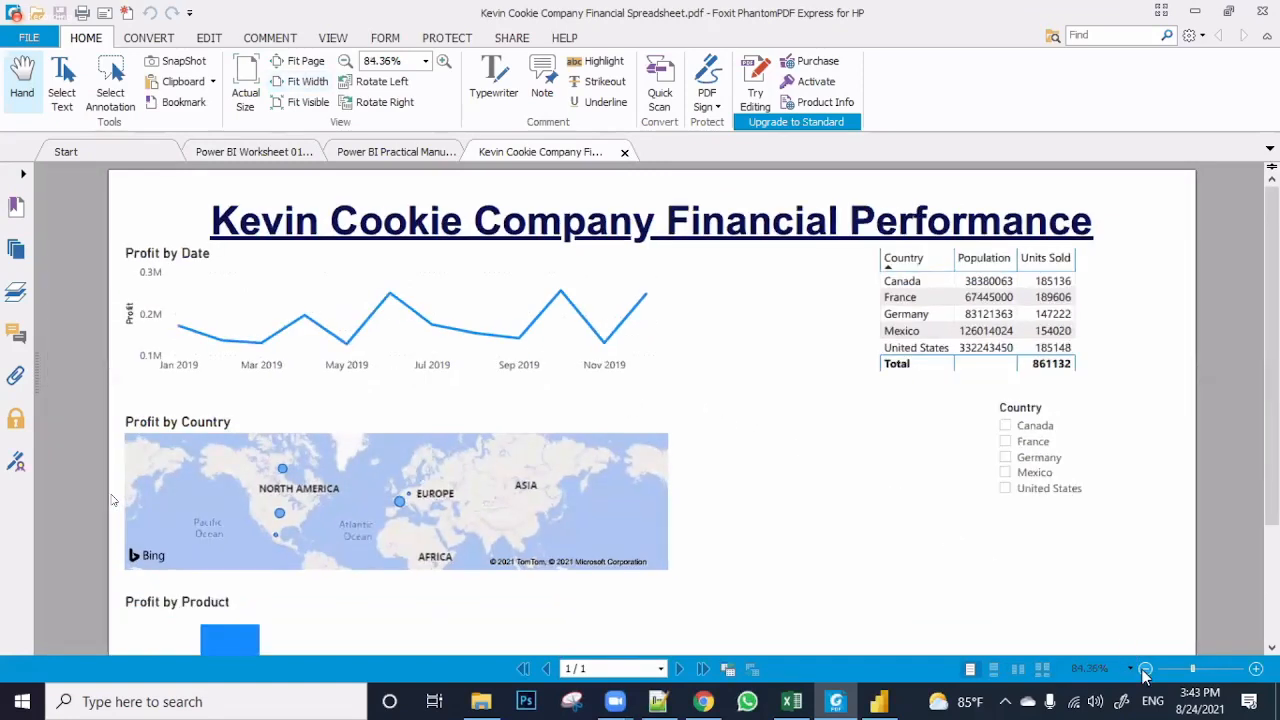
Examine the exported report page in the PDF, comparing its charts, map, country table and country list
{"action": "scroll", "coordinate": [803, 448], "scroll_direction": "down", "scroll_amount": 3}
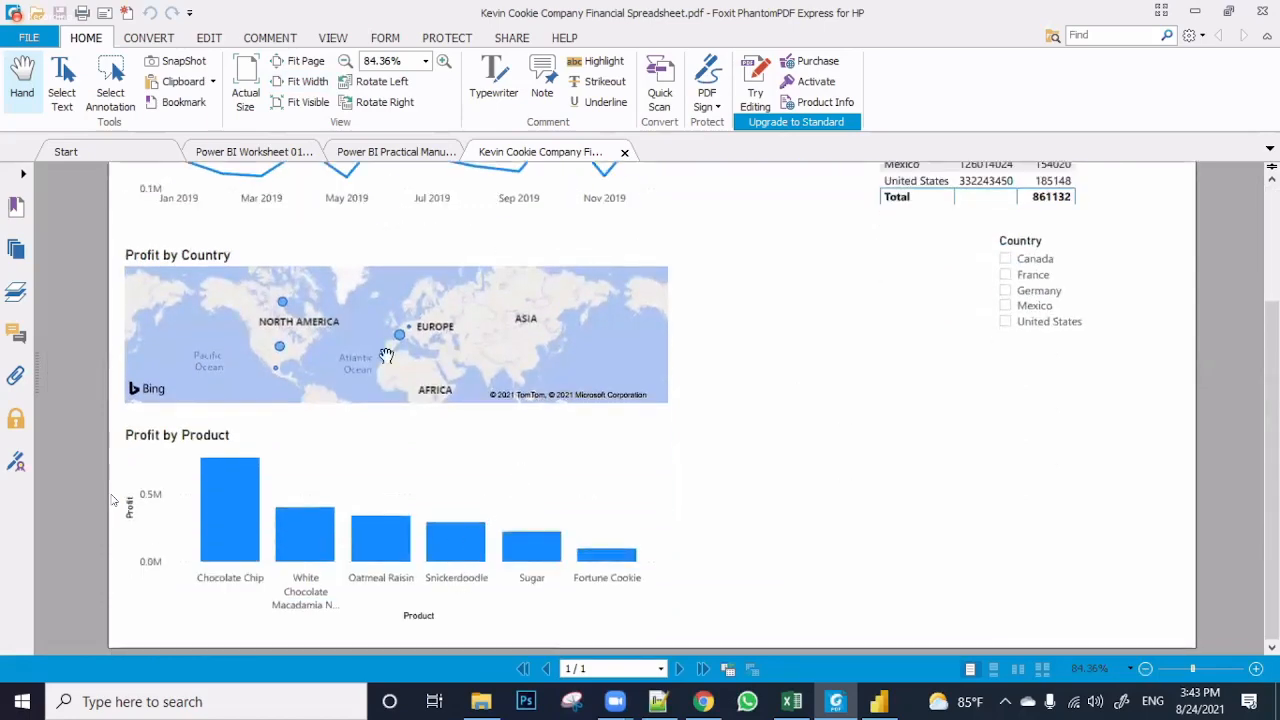
{"action": "scroll", "coordinate": [405, 348], "scroll_direction": "up", "scroll_amount": 2}
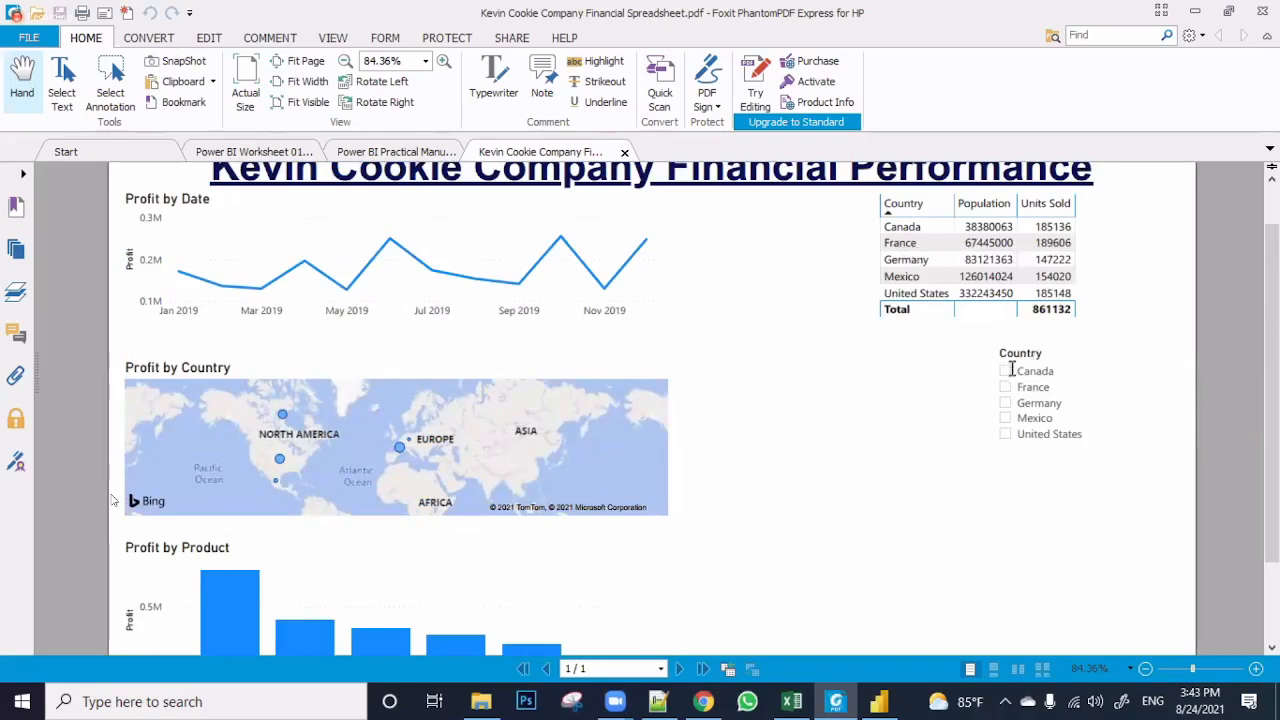
{"action": "scroll", "coordinate": [415, 486], "scroll_direction": "down", "scroll_amount": 2}
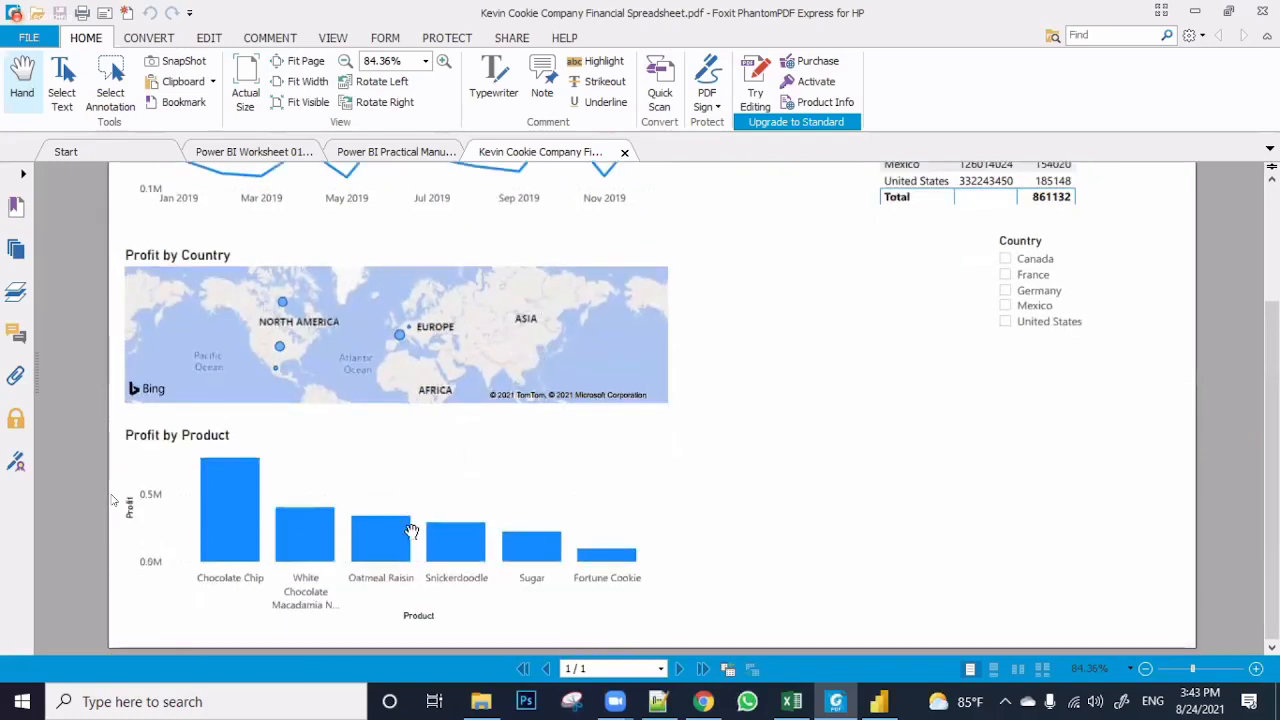
{"action": "scroll", "coordinate": [409, 452], "scroll_direction": "up", "scroll_amount": 3}
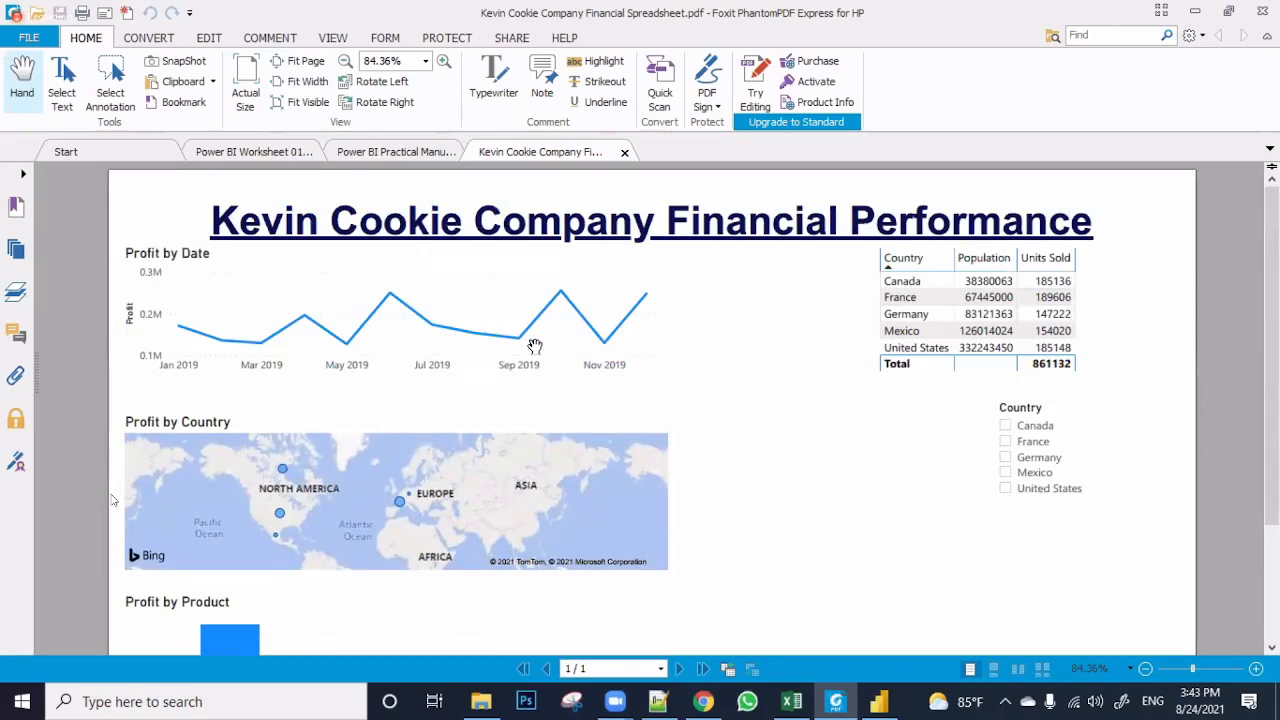
{"action": "scroll", "coordinate": [535, 346], "scroll_direction": "down", "scroll_amount": 2}
{"action": "scroll", "coordinate": [535, 346], "scroll_direction": "up", "scroll_amount": 2}
{"action": "scroll", "coordinate": [452, 415], "scroll_direction": "down", "scroll_amount": 2}
{"action": "scroll", "coordinate": [452, 417], "scroll_direction": "up", "scroll_amount": 2}
{"action": "scroll", "coordinate": [192, 270], "scroll_direction": "down", "scroll_amount": 2}
{"action": "scroll", "coordinate": [276, 296], "scroll_direction": "up", "scroll_amount": 2}
Switch to Power BI Desktop and try to publish the report to Power BI, dismissing the sign-in request
{"action": "left_click", "coordinate": [878, 704]}
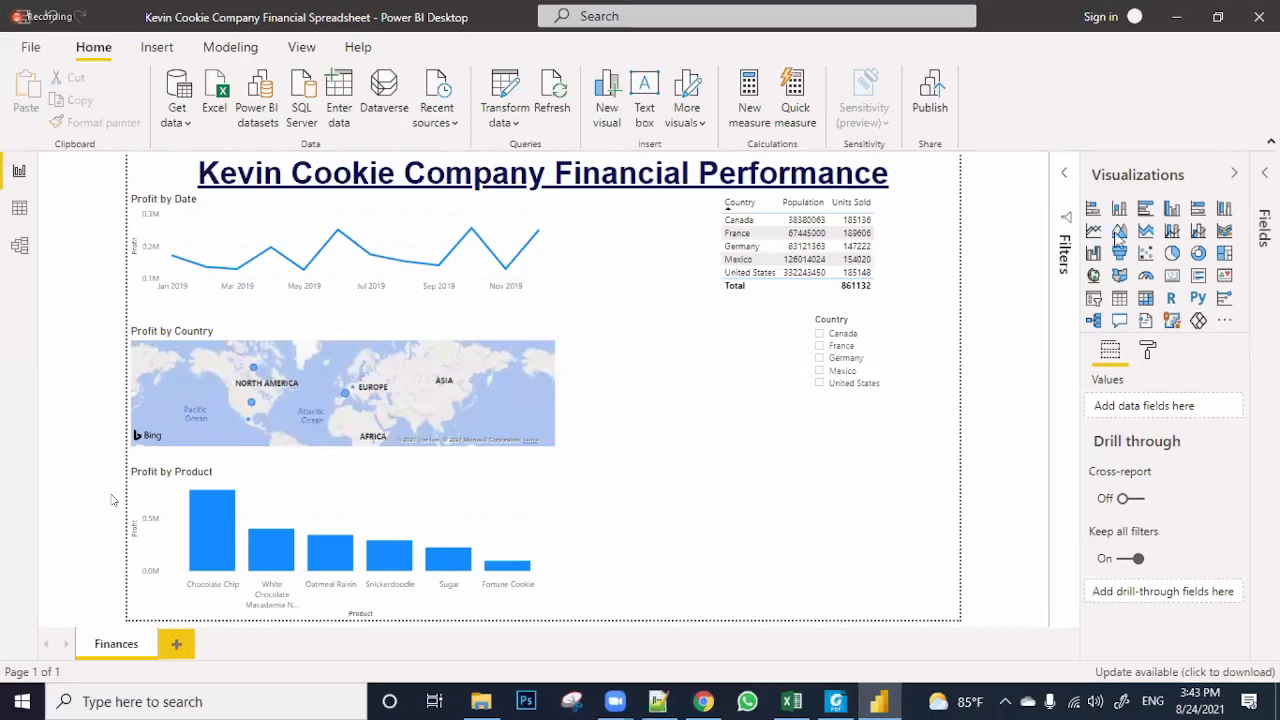
{"action": "left_click", "coordinate": [31, 47]}
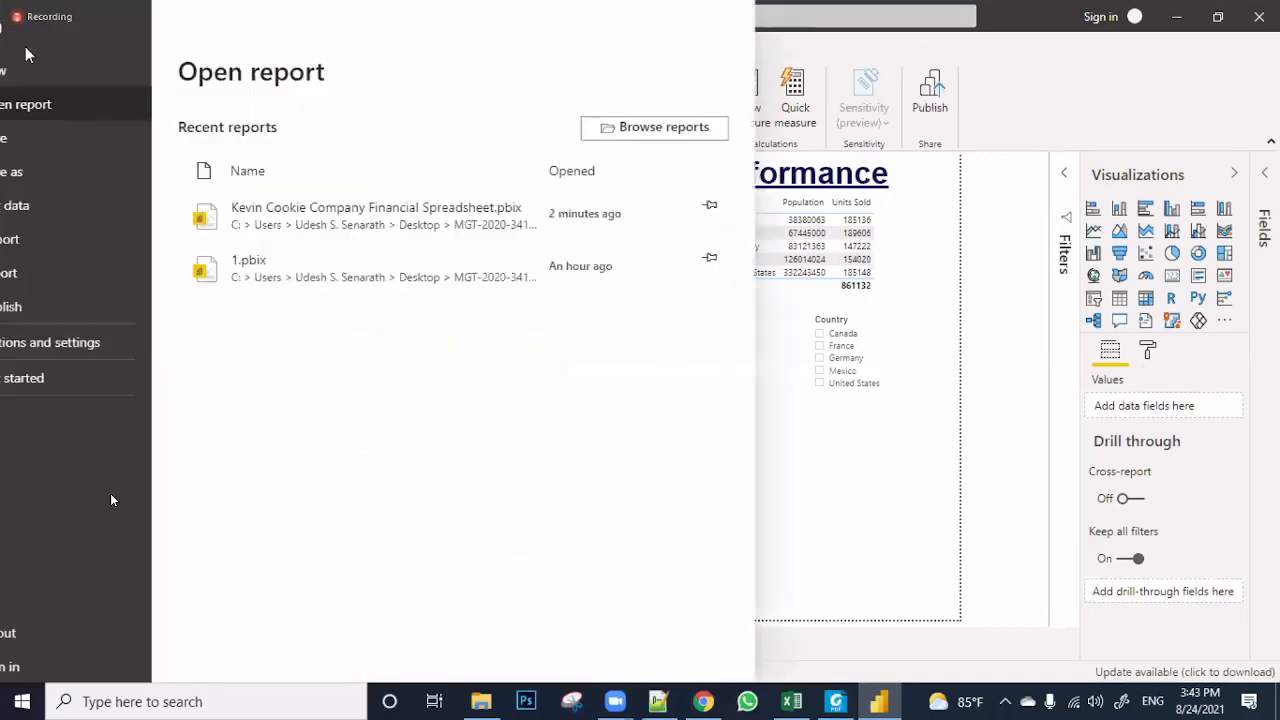
{"action": "left_click", "coordinate": [45, 310]}
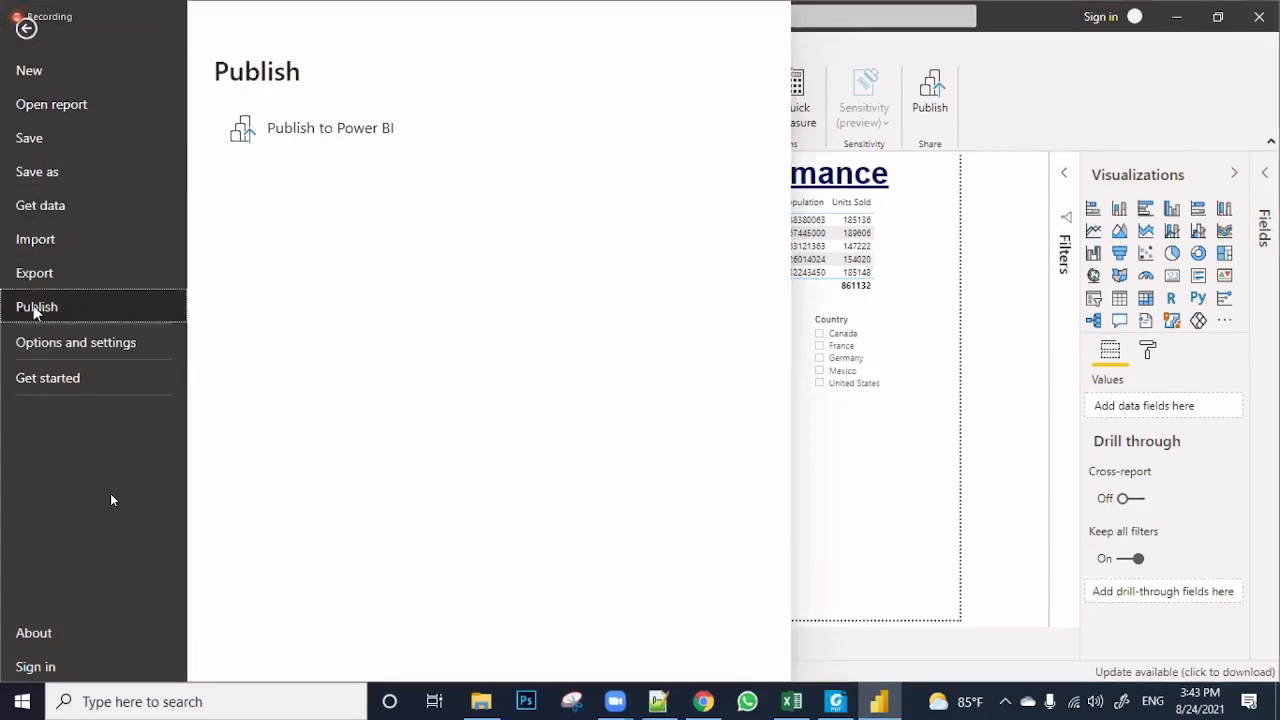
{"action": "left_click", "coordinate": [278, 134]}
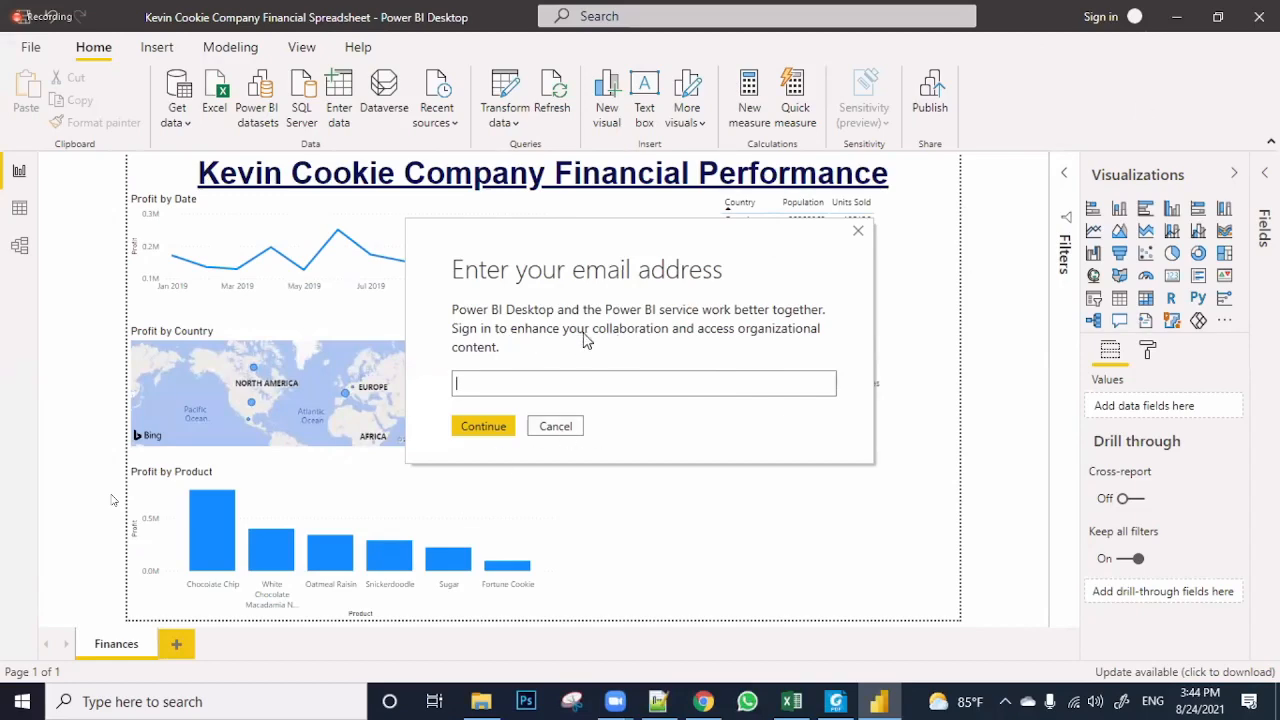
{"action": "left_click", "coordinate": [858, 231]}
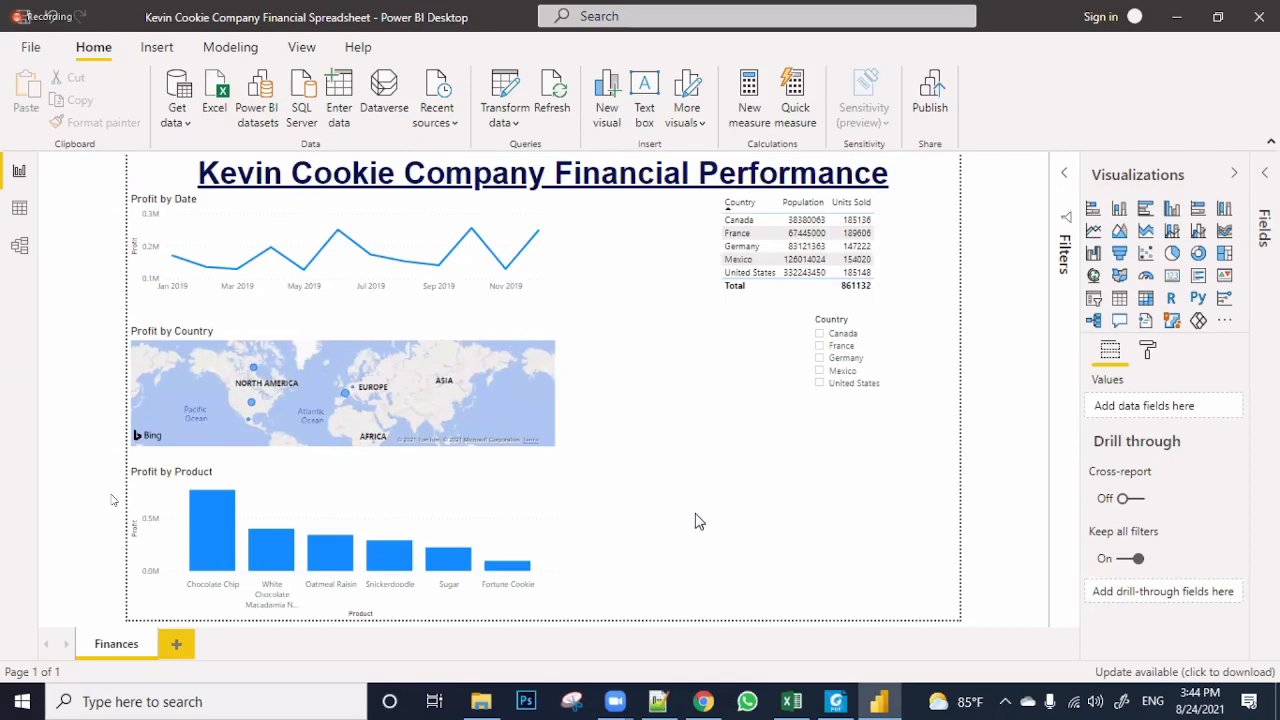
Pan the Profit by Country map across the Pacific and zoom it in and back out
{"action": "left_click_drag", "start_coordinate": [416, 438], "coordinate": [568, 431]}
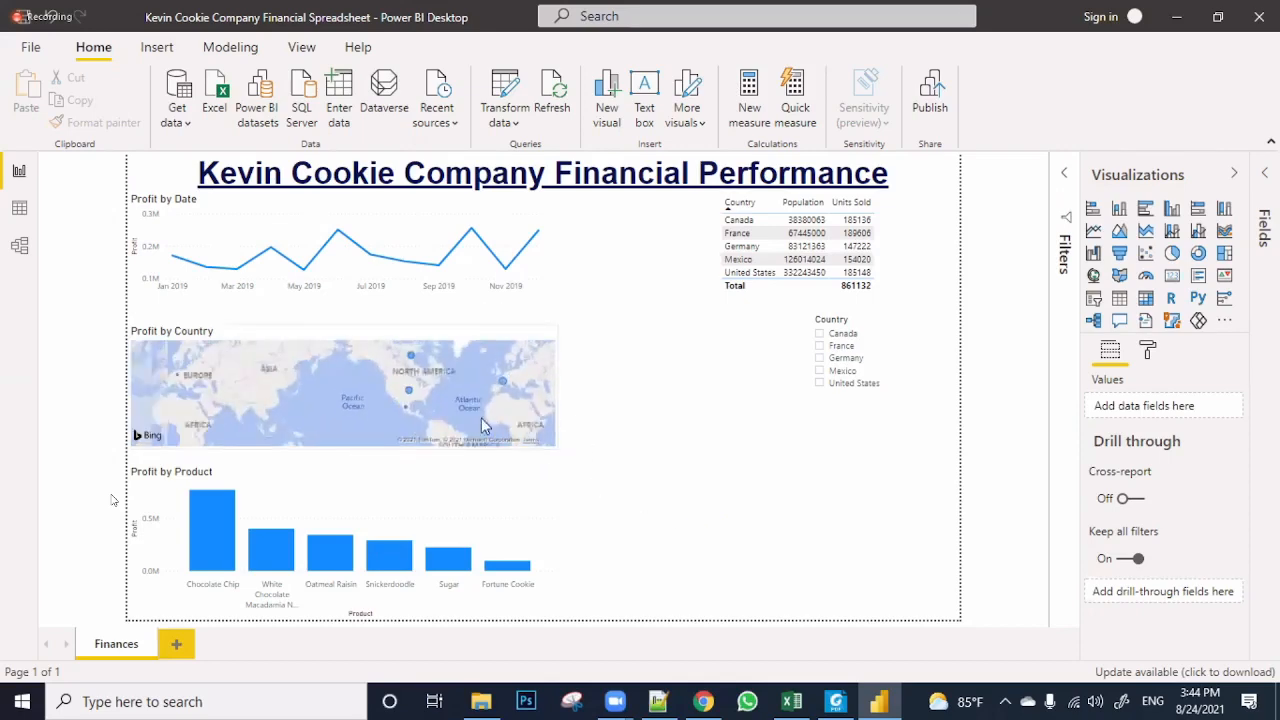
{"action": "scroll", "coordinate": [462, 410], "scroll_direction": "up", "scroll_amount": 3}
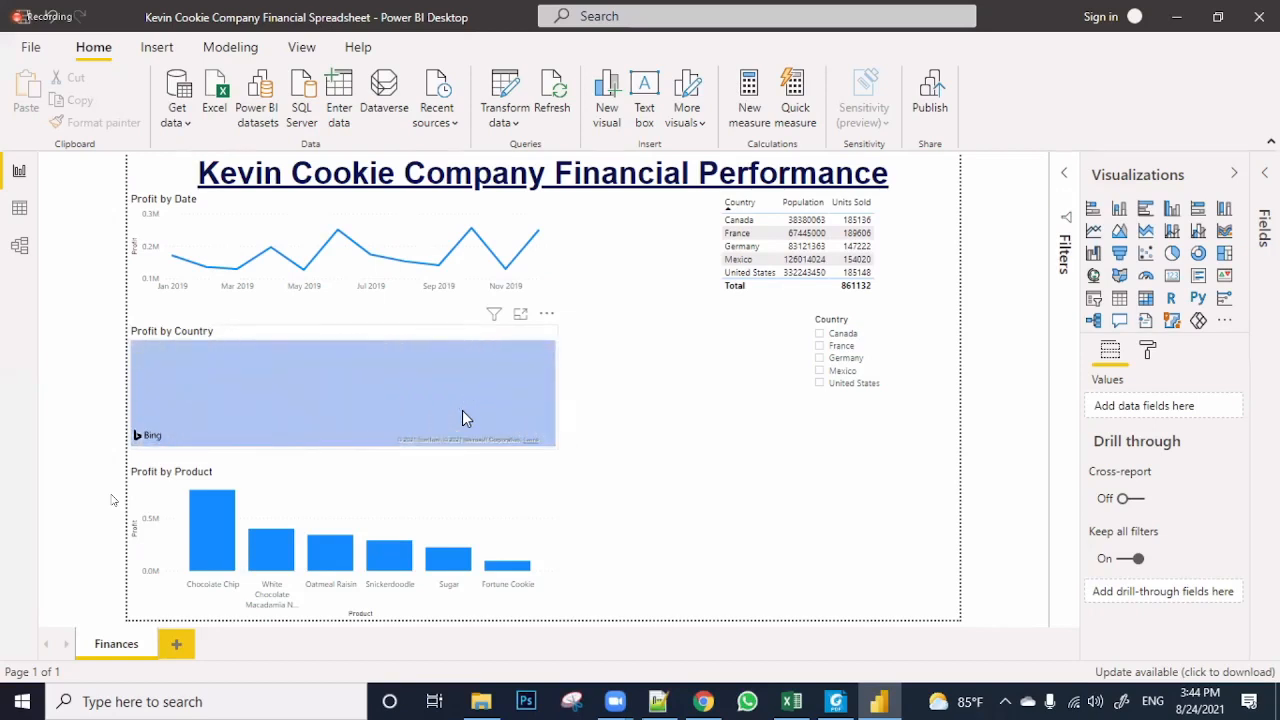
{"action": "scroll", "coordinate": [462, 410], "scroll_direction": "down", "scroll_amount": 3}
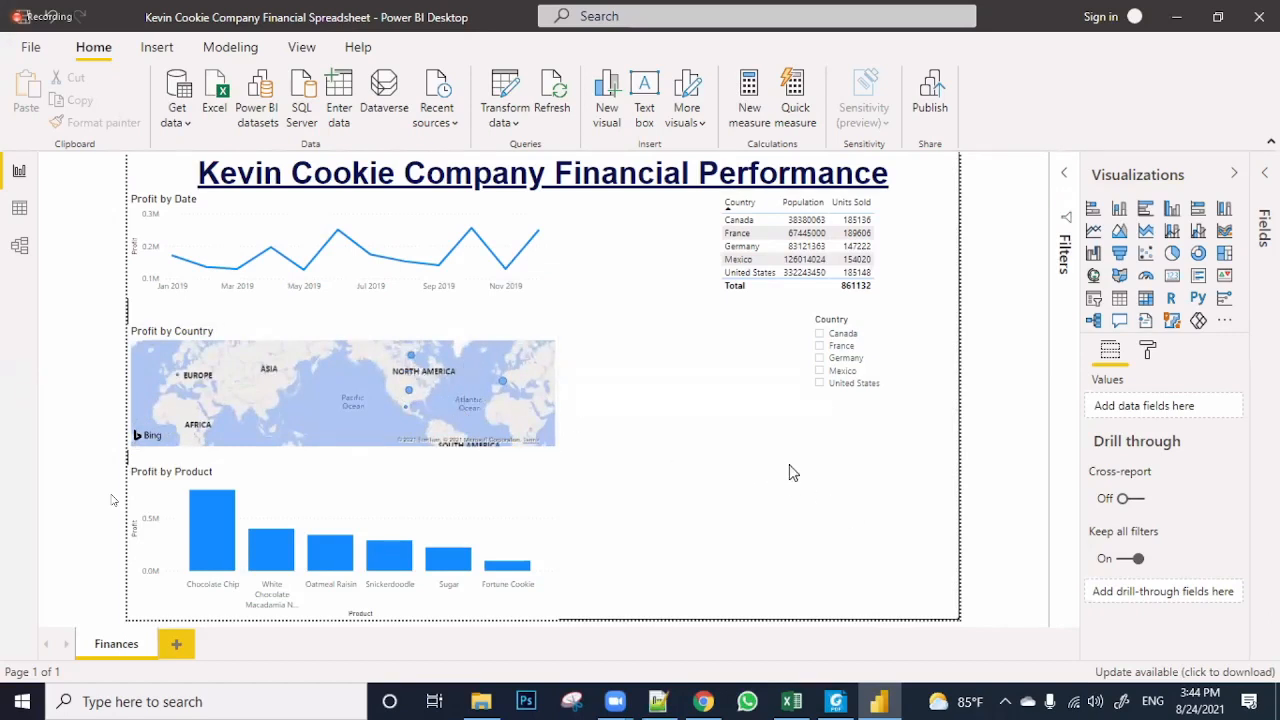
Compare the Kevin Cookie Company Financial Spreadsheet in Excel with the Power BI Desktop report, examining the source data from the header row
{"action": "left_click", "coordinate": [791, 701]}
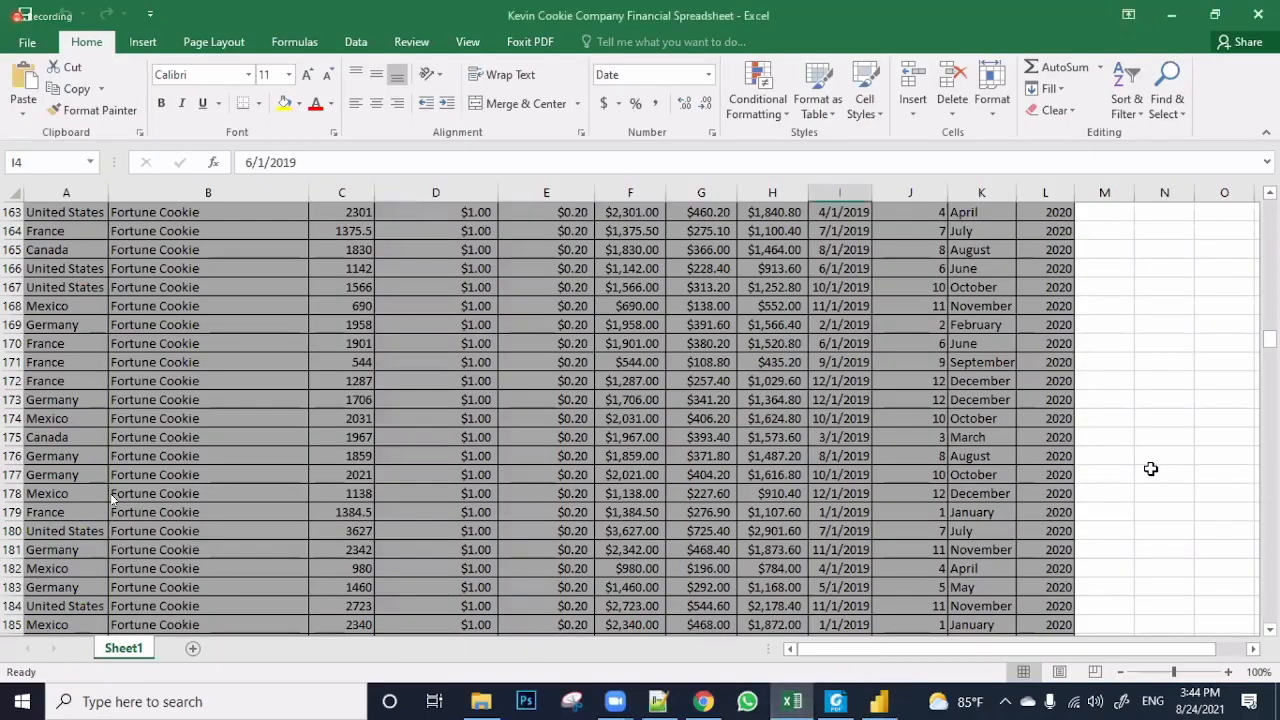
{"action": "left_click", "coordinate": [1152, 470]}
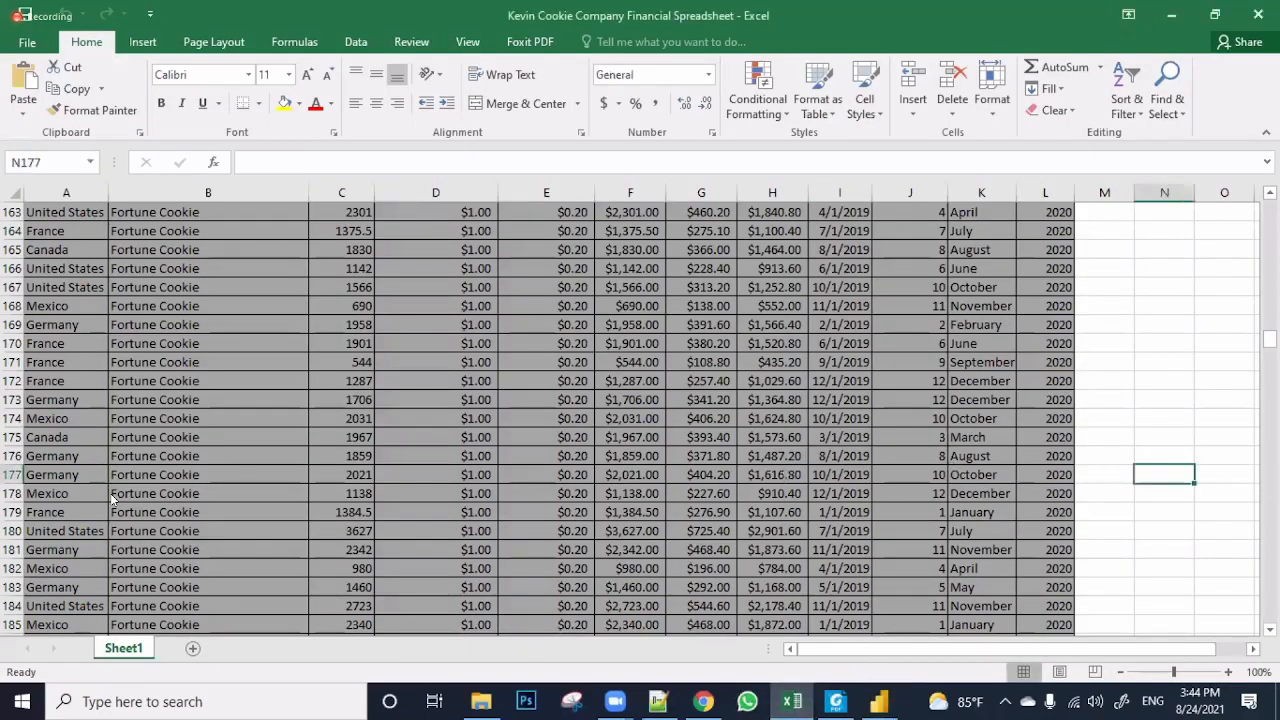
{"action": "key", "text": "alt+Tab"}
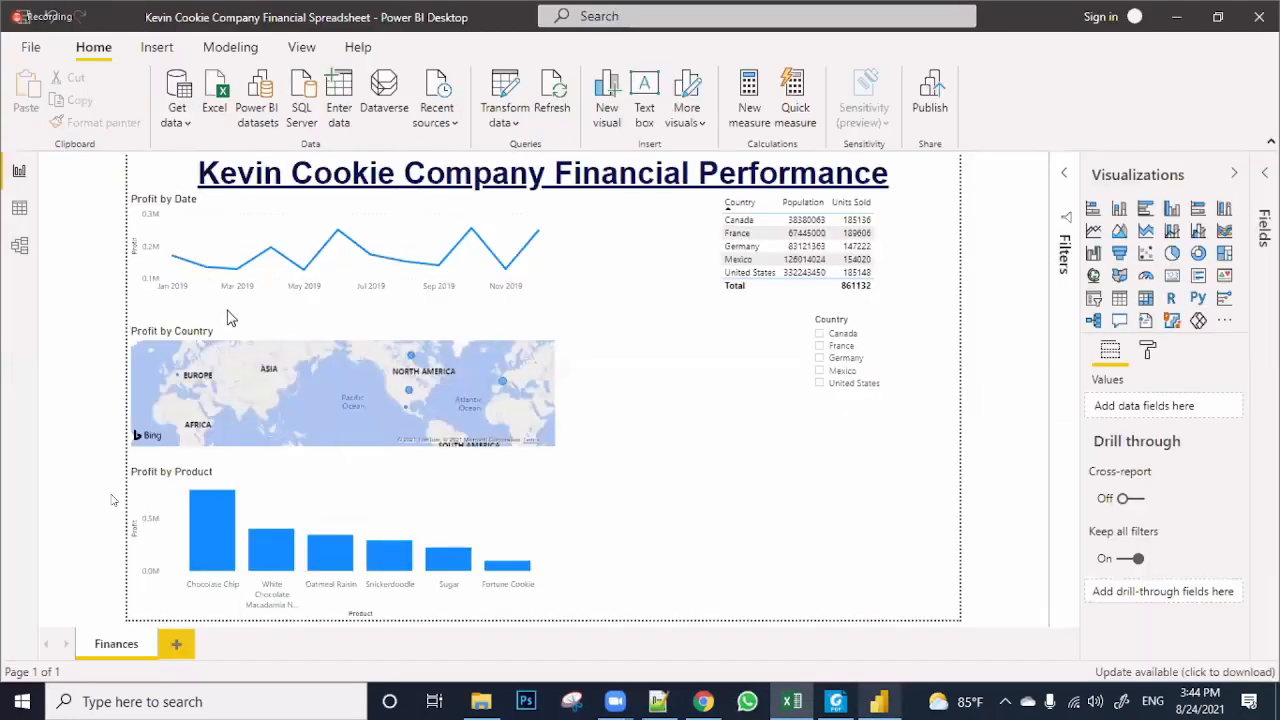
{"action": "mouse_move", "coordinate": [295, 335]}
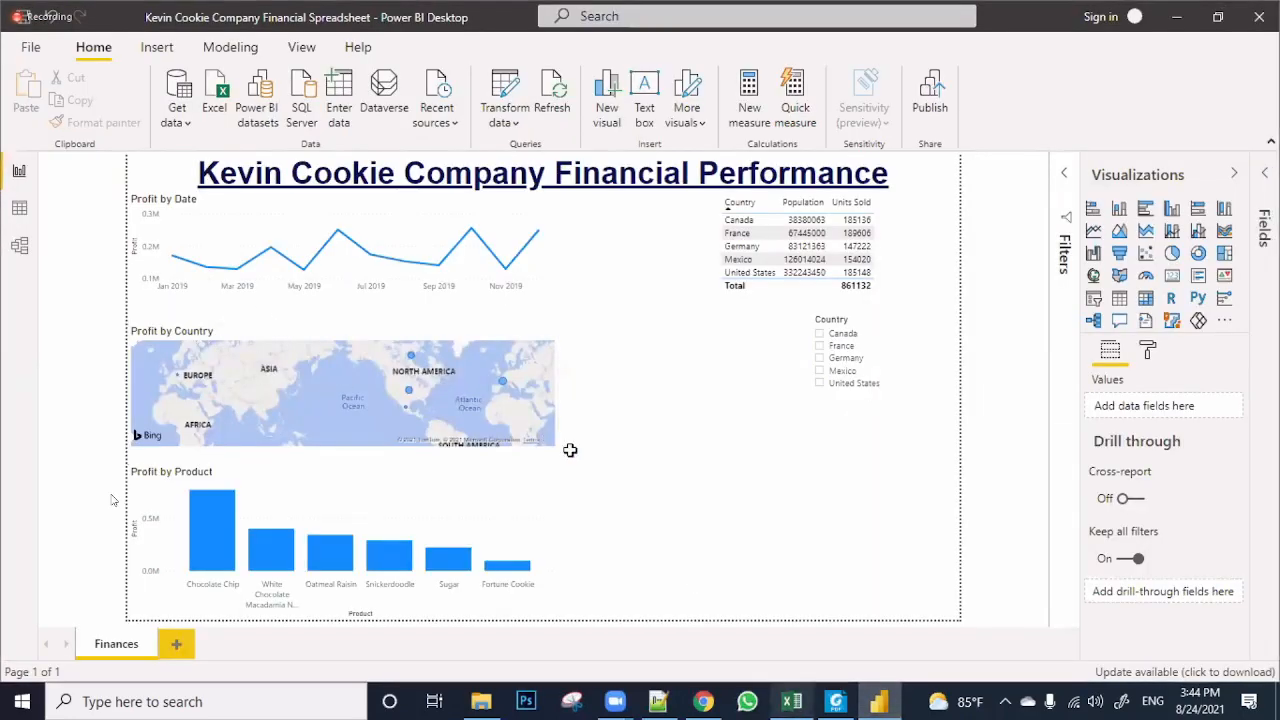
{"action": "key", "text": "alt+Tab"}
{"action": "scroll", "coordinate": [838, 440], "scroll_direction": "up", "scroll_amount": 20}
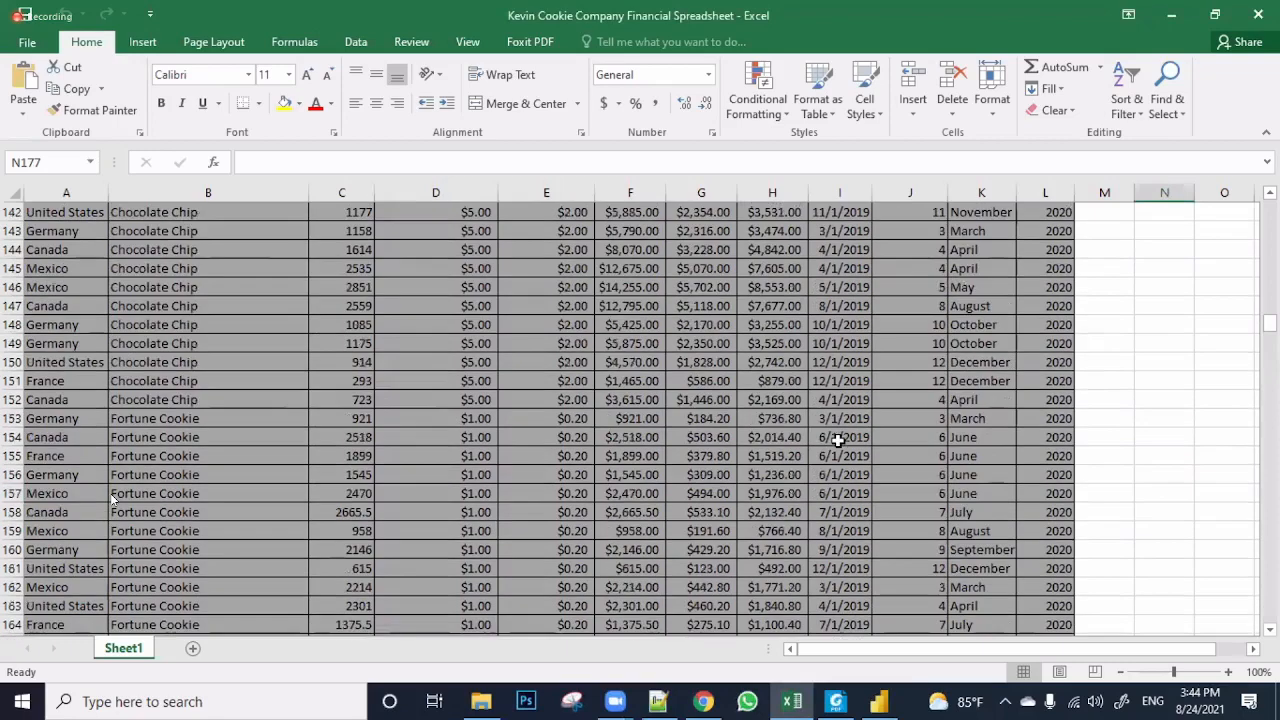
{"action": "scroll", "coordinate": [1149, 374], "scroll_direction": "up", "scroll_amount": 20}
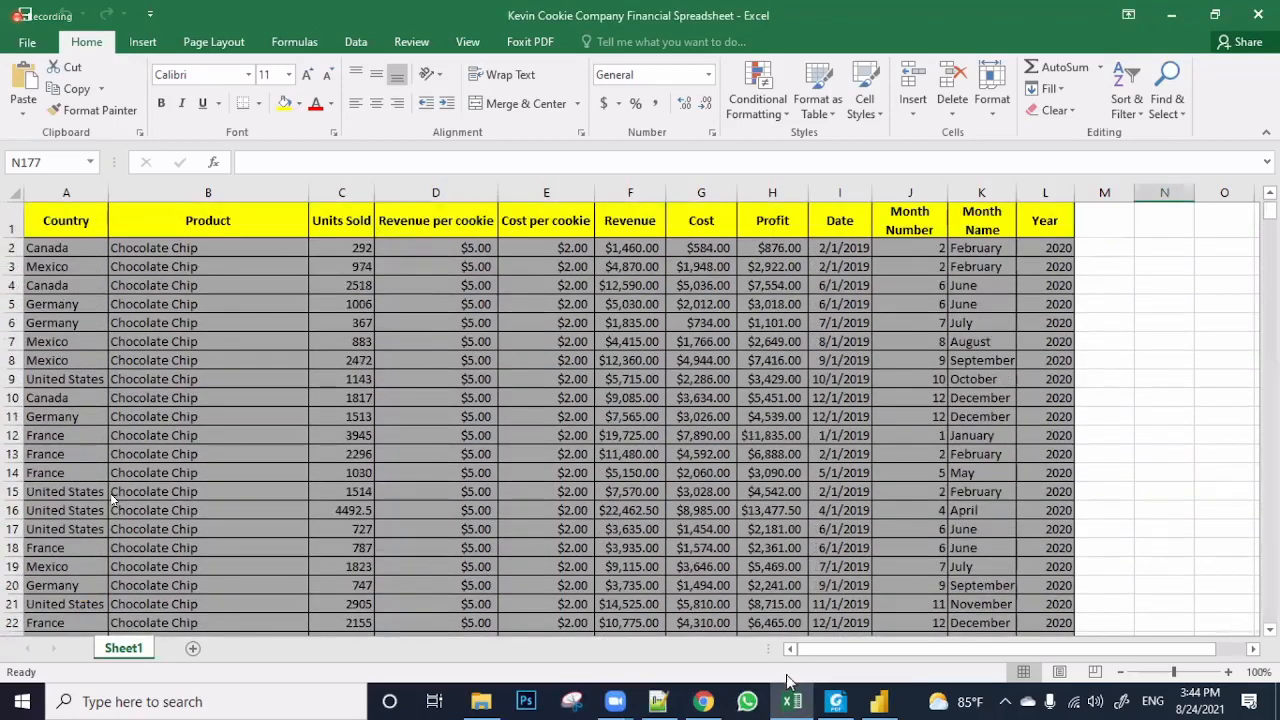
{"action": "scroll", "coordinate": [466, 370], "scroll_direction": "down", "scroll_amount": 7}
{"action": "scroll", "coordinate": [113, 497], "scroll_direction": "up", "scroll_amount": 7}
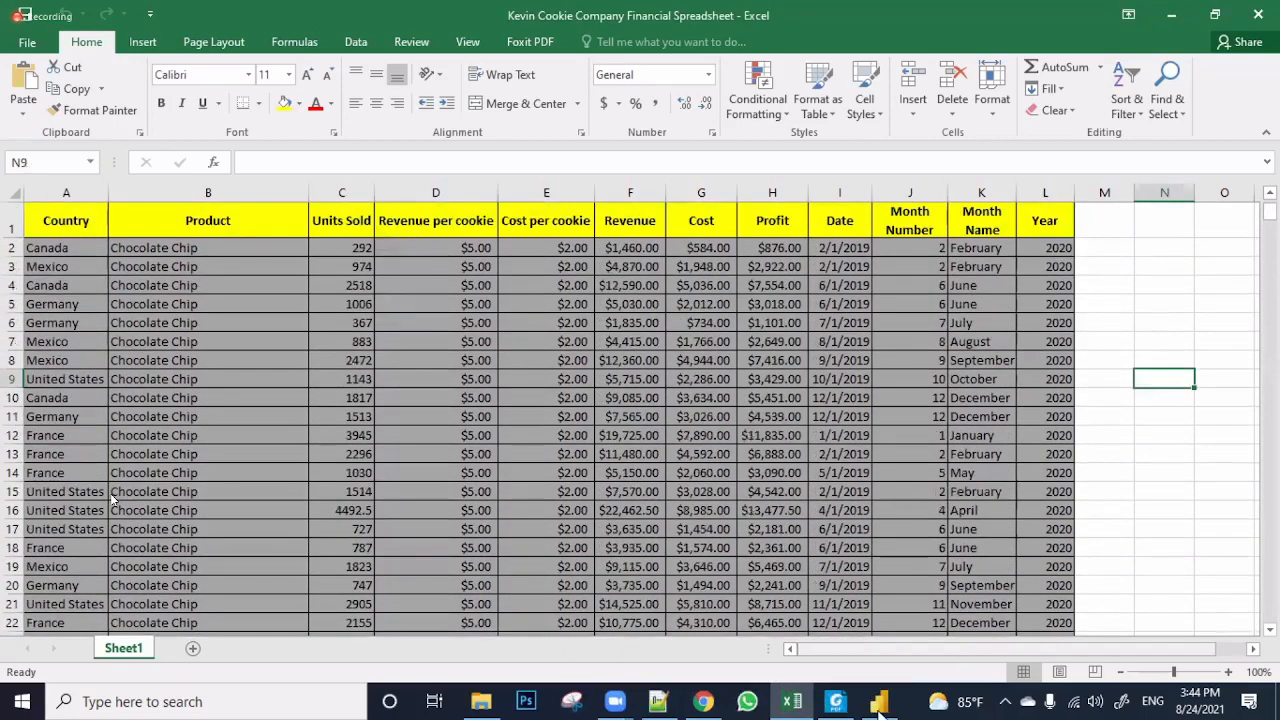
{"action": "key", "text": "alt+Tab"}
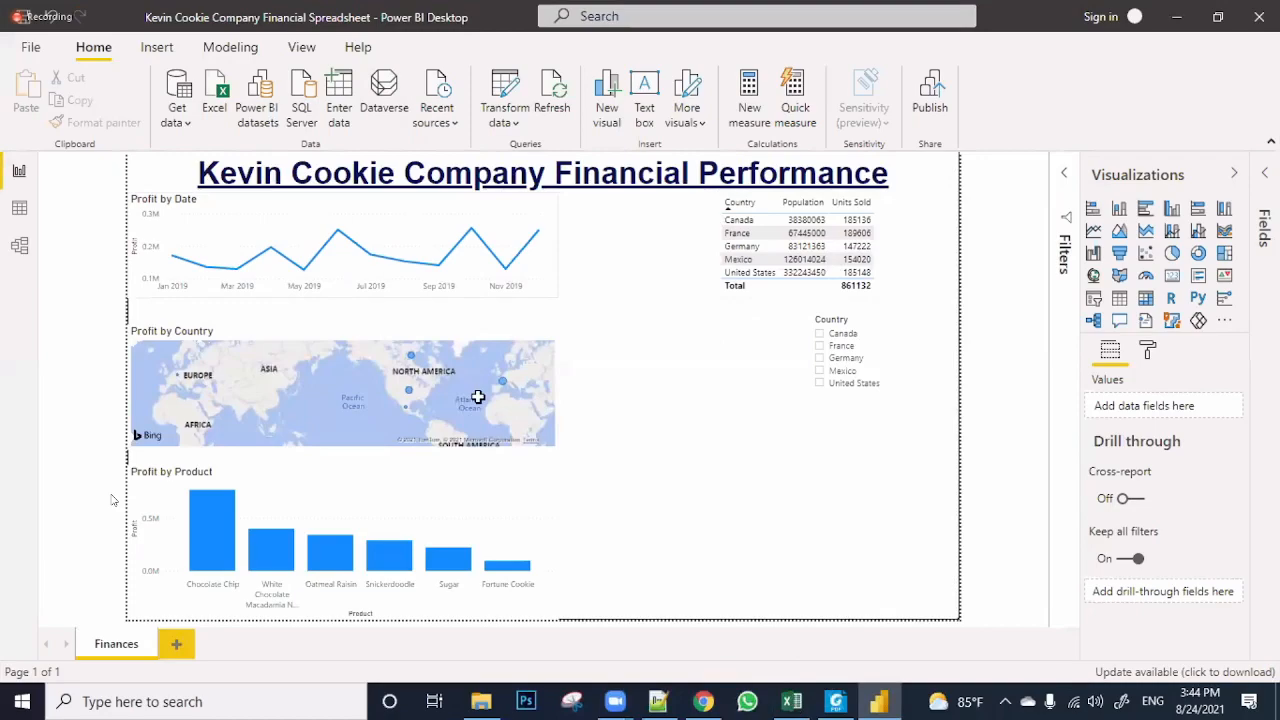
Switch to Excel to examine the spreadsheet from its last data row back to the header, and return to Power BI Desktop
{"action": "key", "text": "alt+Tab"}
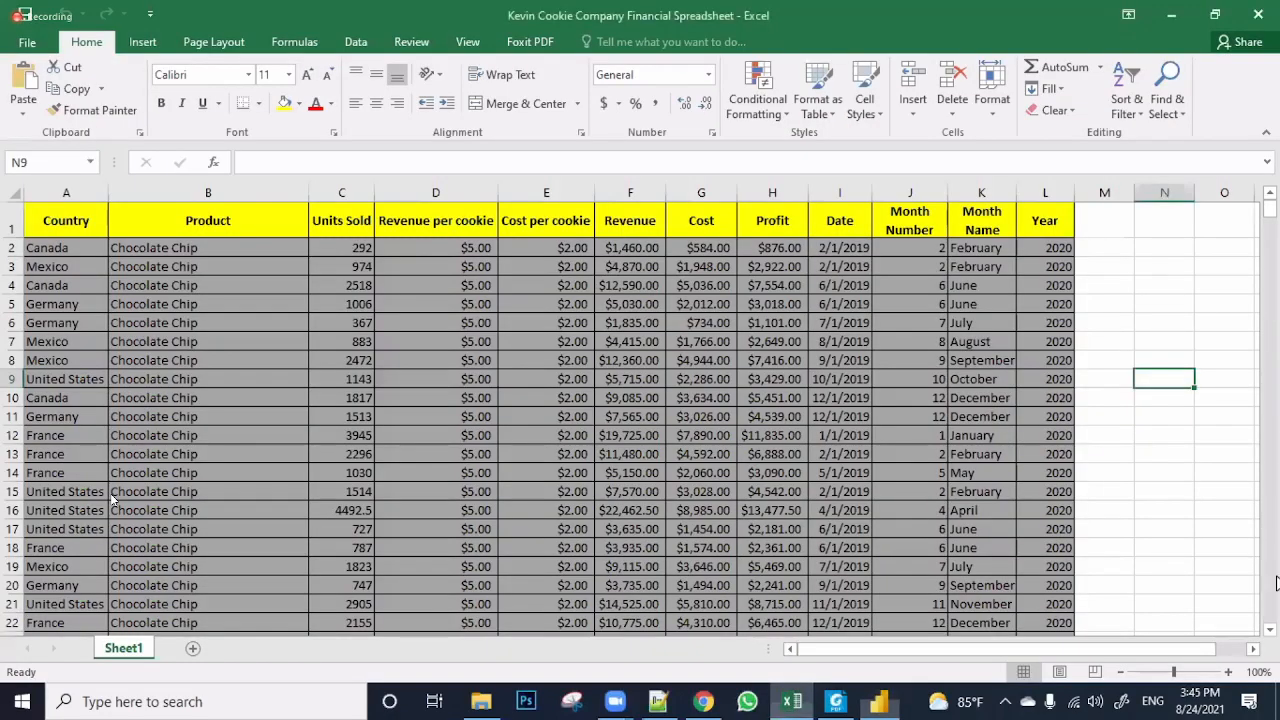
{"action": "scroll", "coordinate": [1276, 583], "scroll_direction": "down", "scroll_amount": 14}
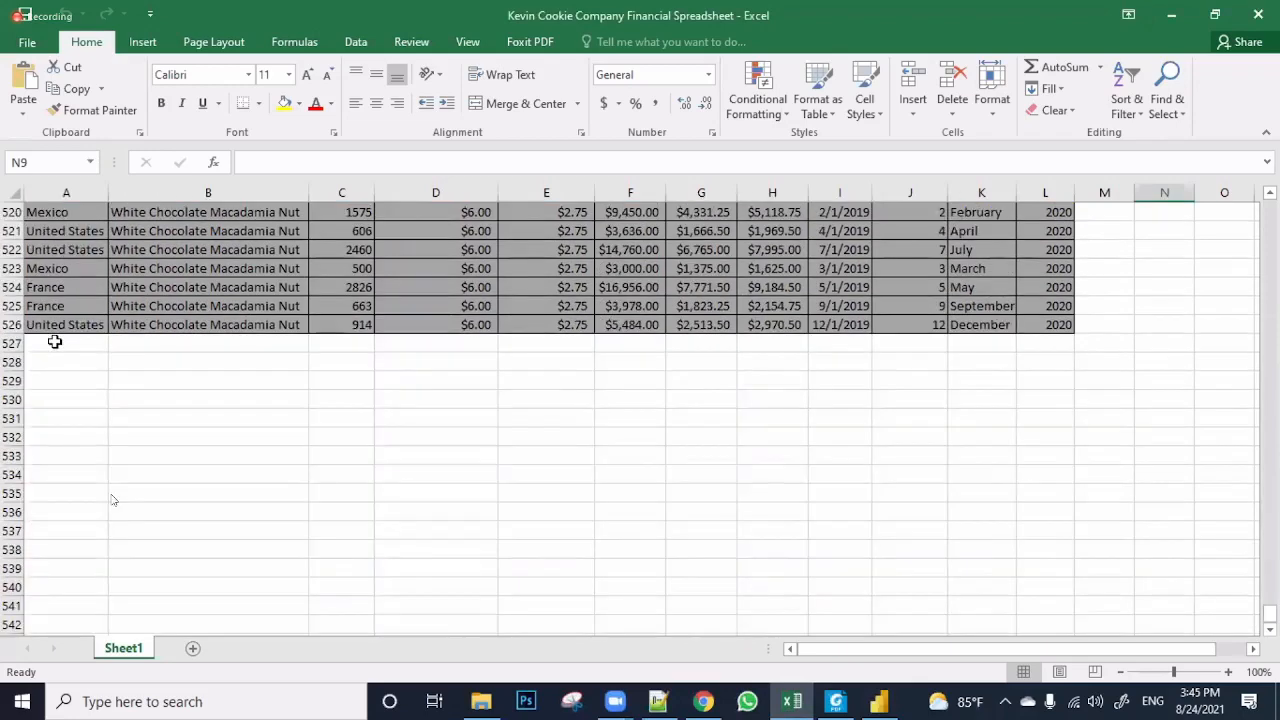
{"action": "scroll", "coordinate": [55, 342], "scroll_direction": "up", "scroll_amount": 20}
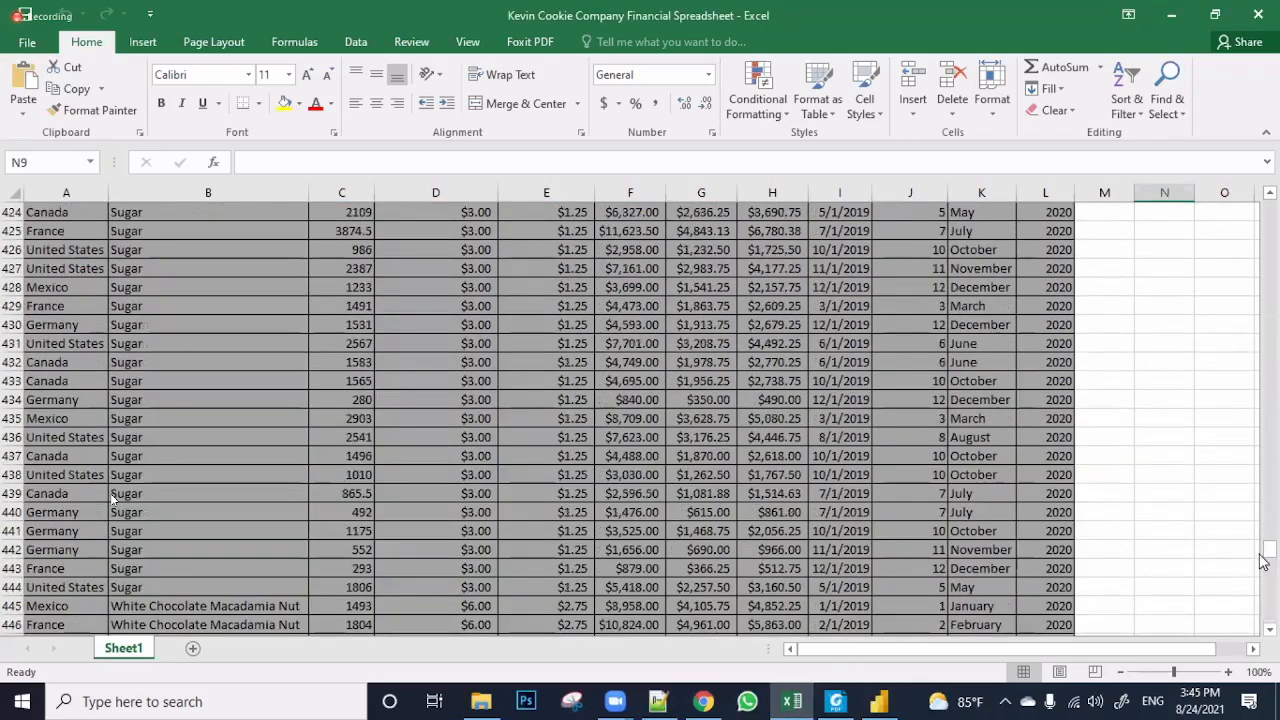
{"action": "left_click_drag", "start_coordinate": [1270, 557], "coordinate": [1275, 205]}
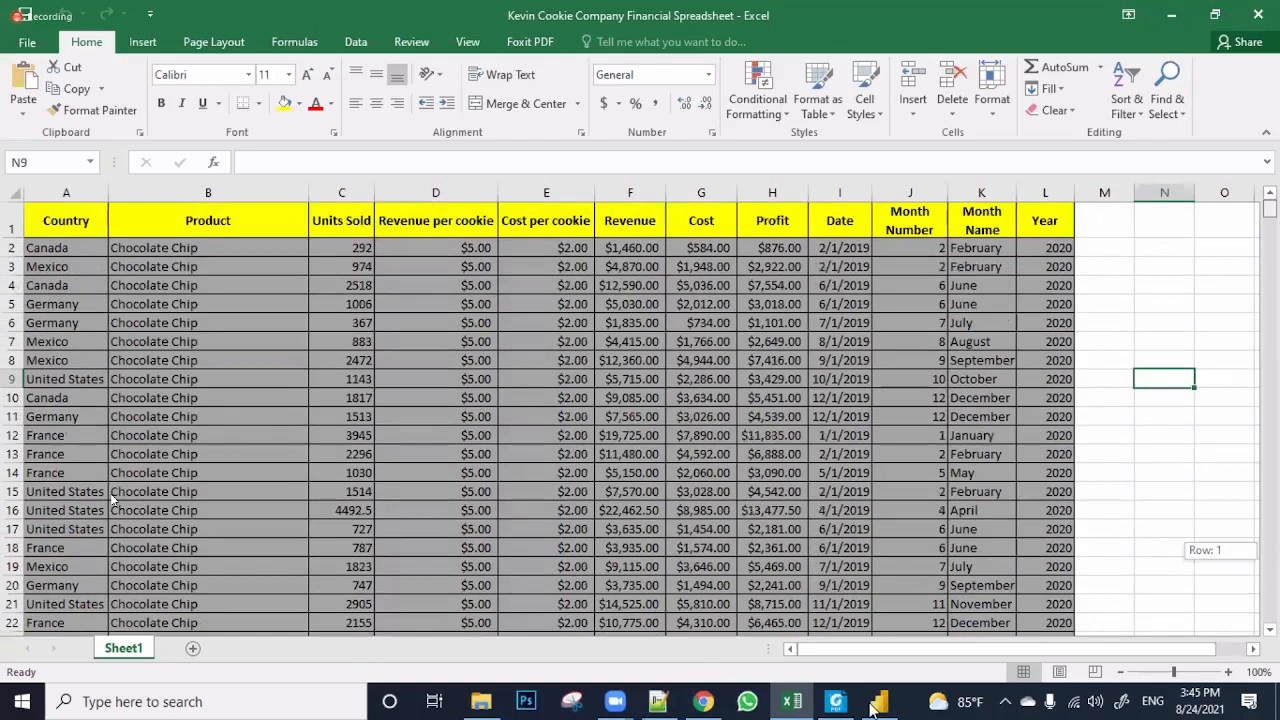
{"action": "left_click", "coordinate": [879, 702]}
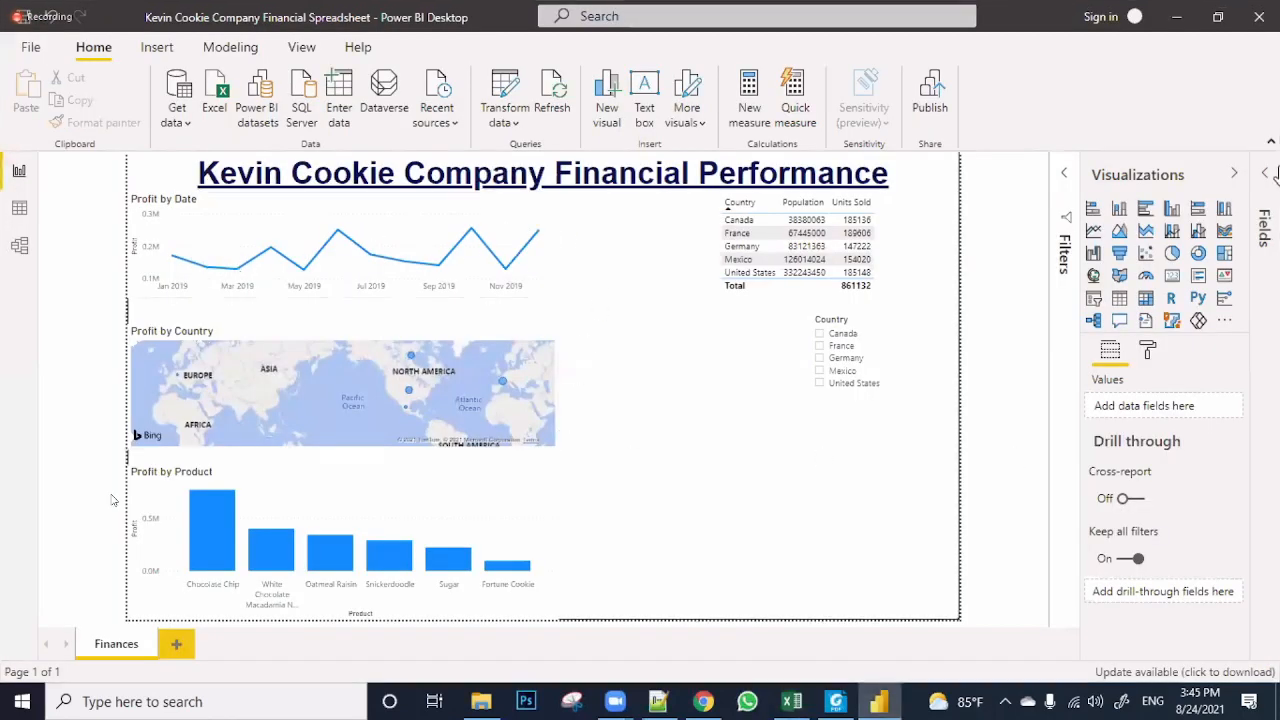
Set the Finances page's wallpaper color to light blue in the page formatting options
{"action": "left_click", "coordinate": [1155, 350]}
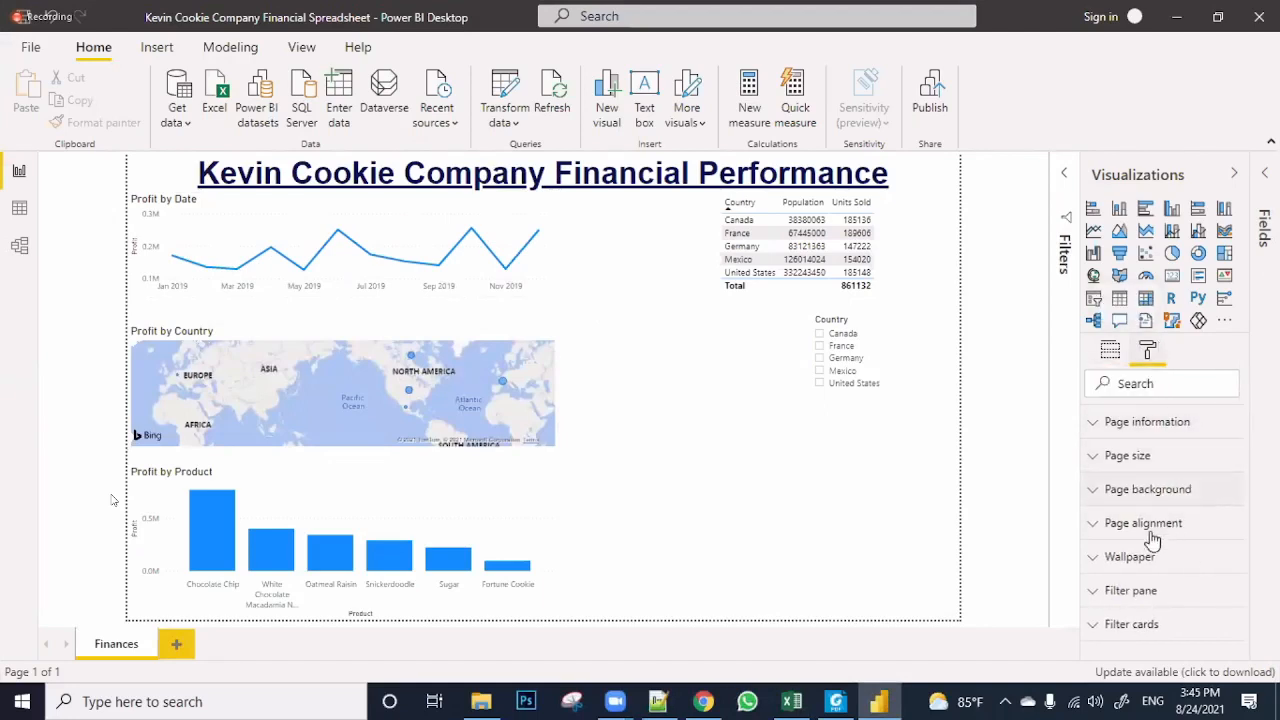
{"action": "left_click", "coordinate": [1098, 563]}
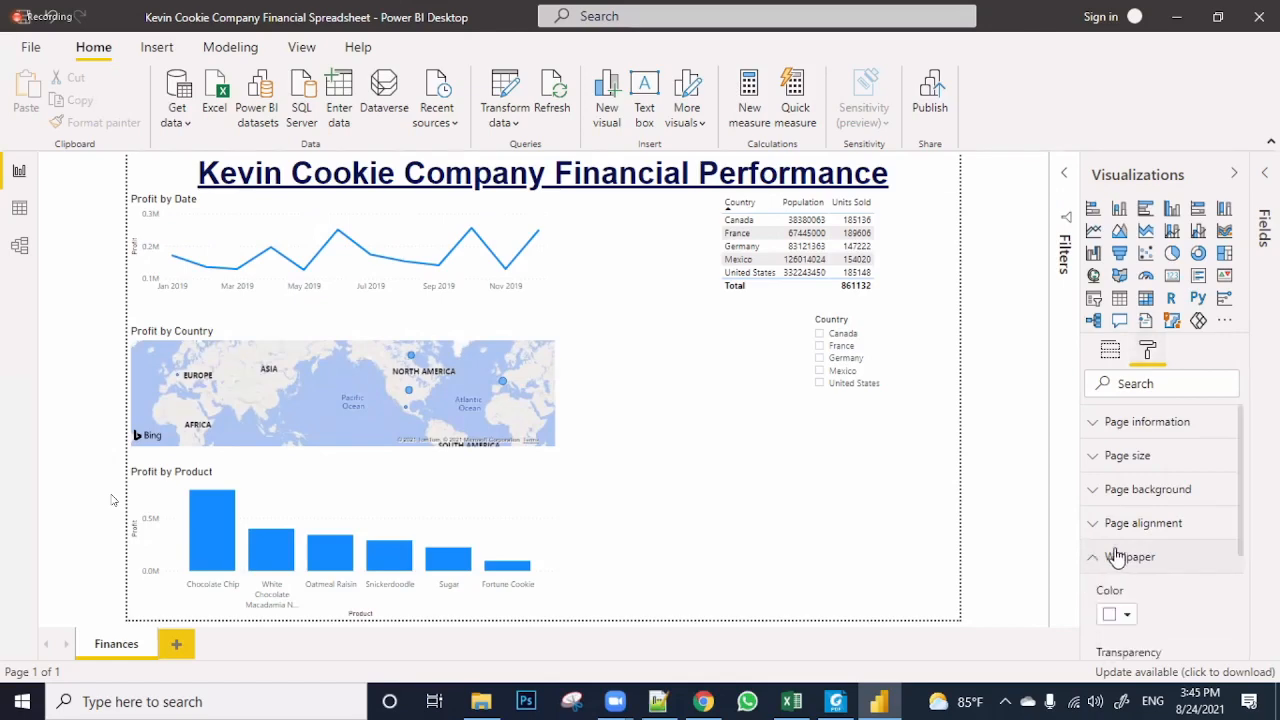
{"action": "scroll", "coordinate": [1114, 549], "scroll_direction": "down", "scroll_amount": 2}
{"action": "left_click", "coordinate": [1127, 430]}
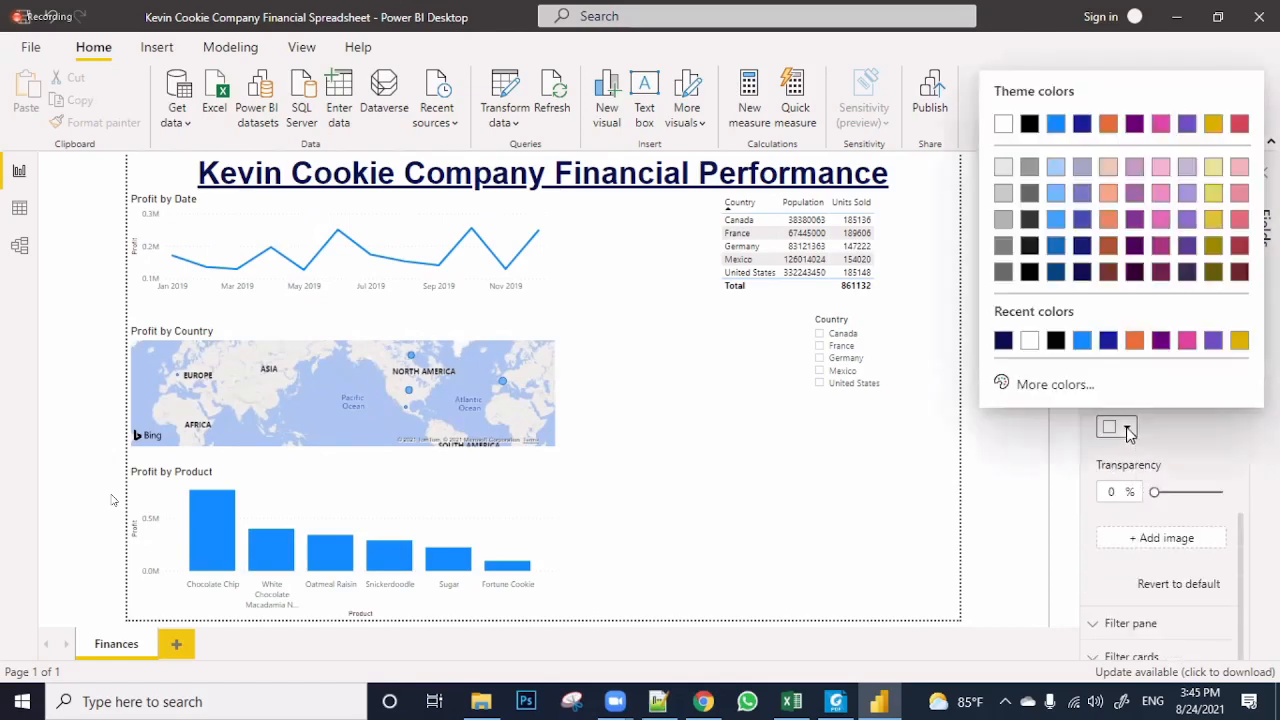
{"action": "left_click", "coordinate": [1057, 168]}
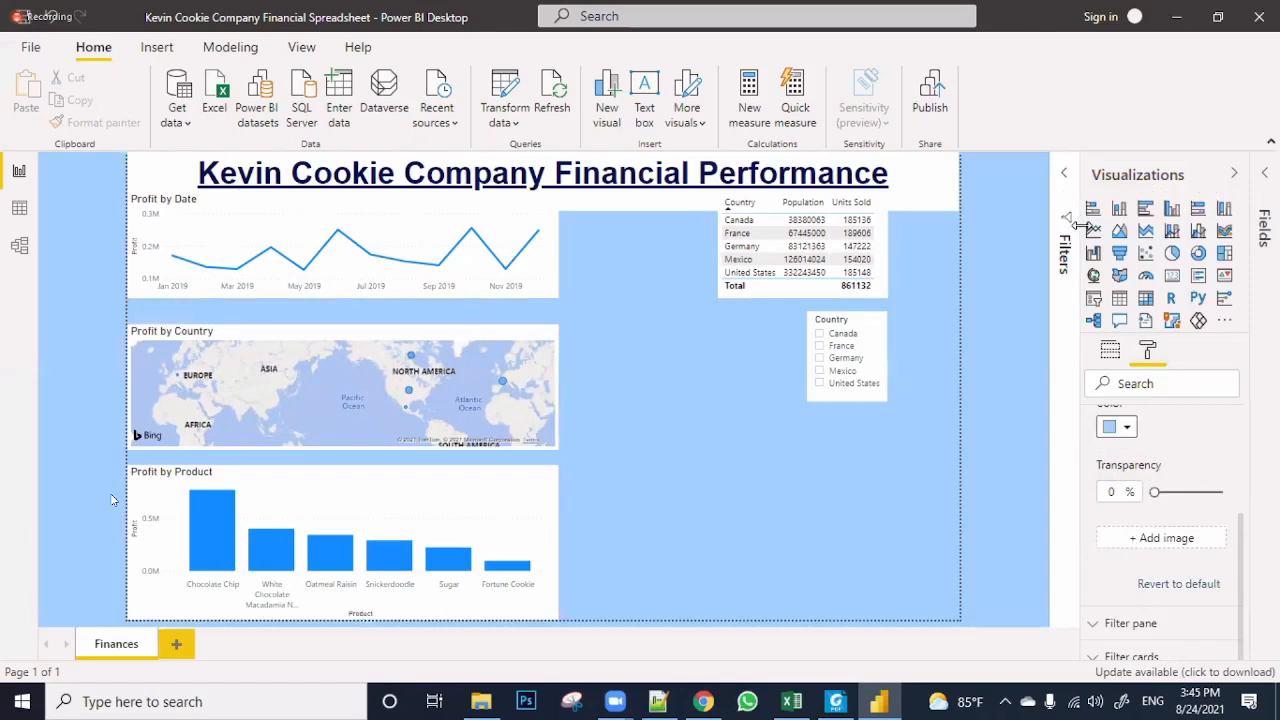
Try white, dark navy and light pink as the page's wallpaper color, and set it to light gray
{"action": "left_click", "coordinate": [1120, 427]}
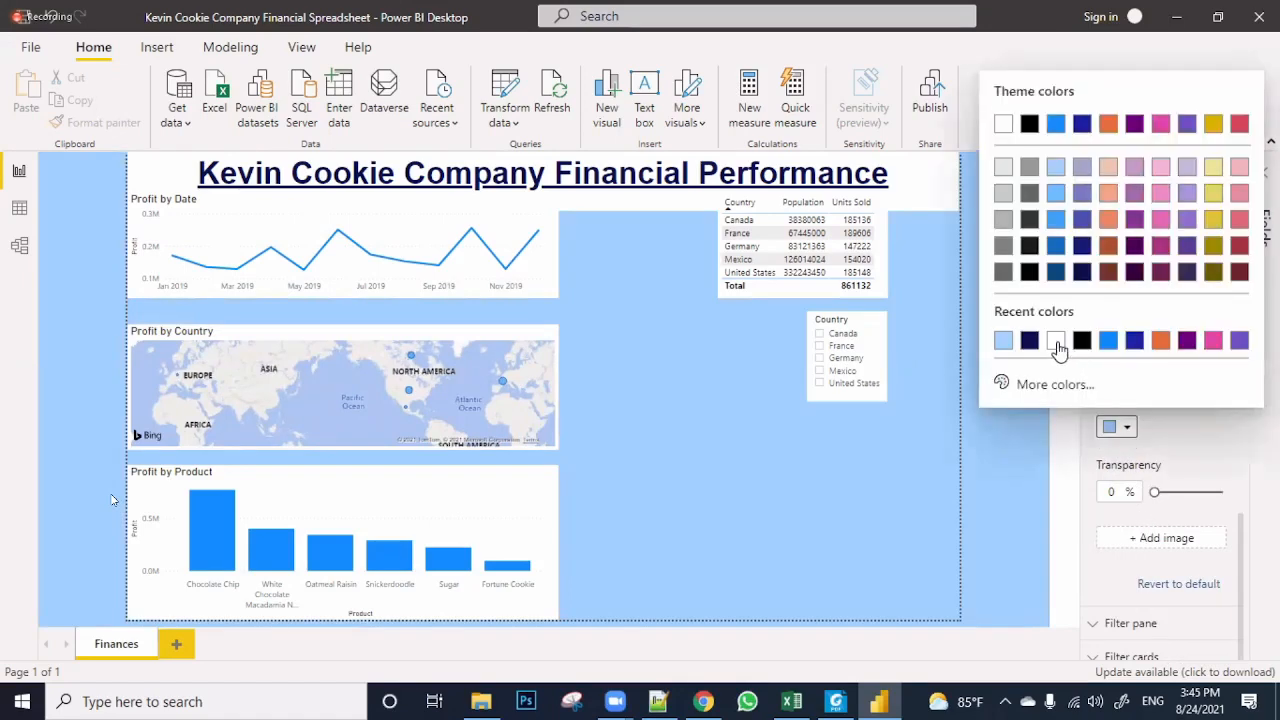
{"action": "left_click", "coordinate": [1057, 341]}
{"action": "left_click", "coordinate": [1128, 428]}
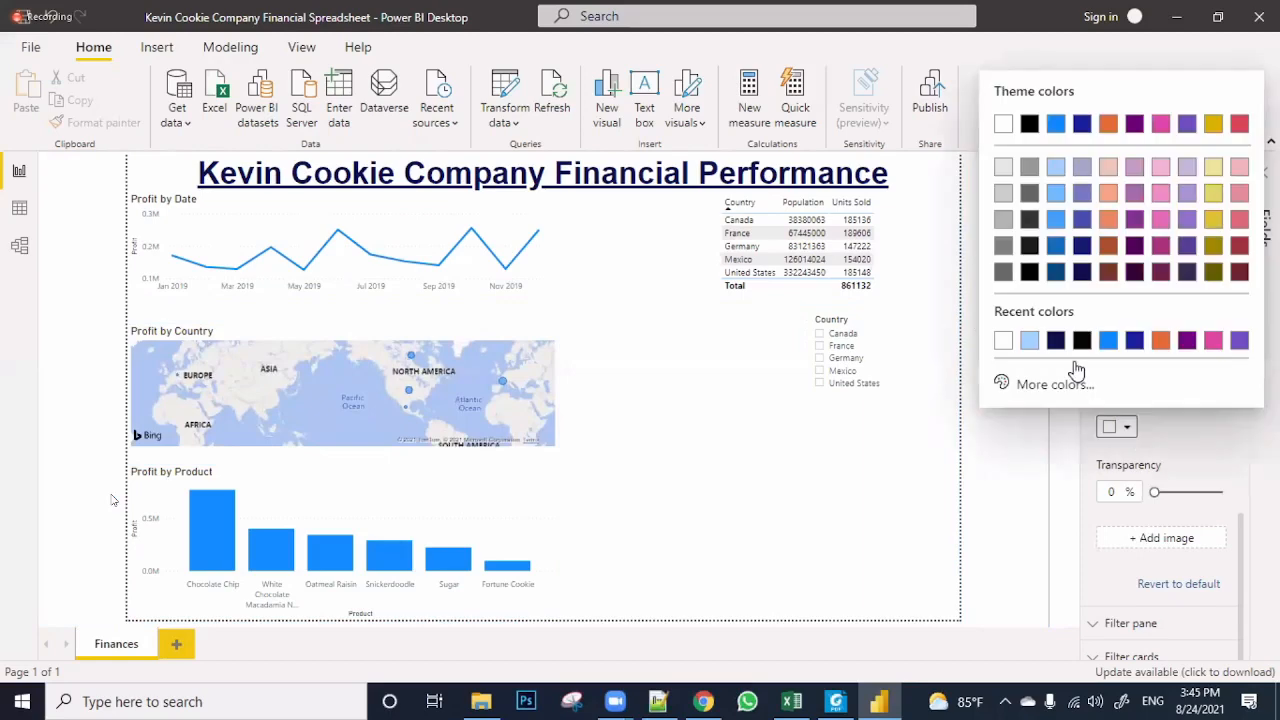
{"action": "left_click", "coordinate": [1056, 341]}
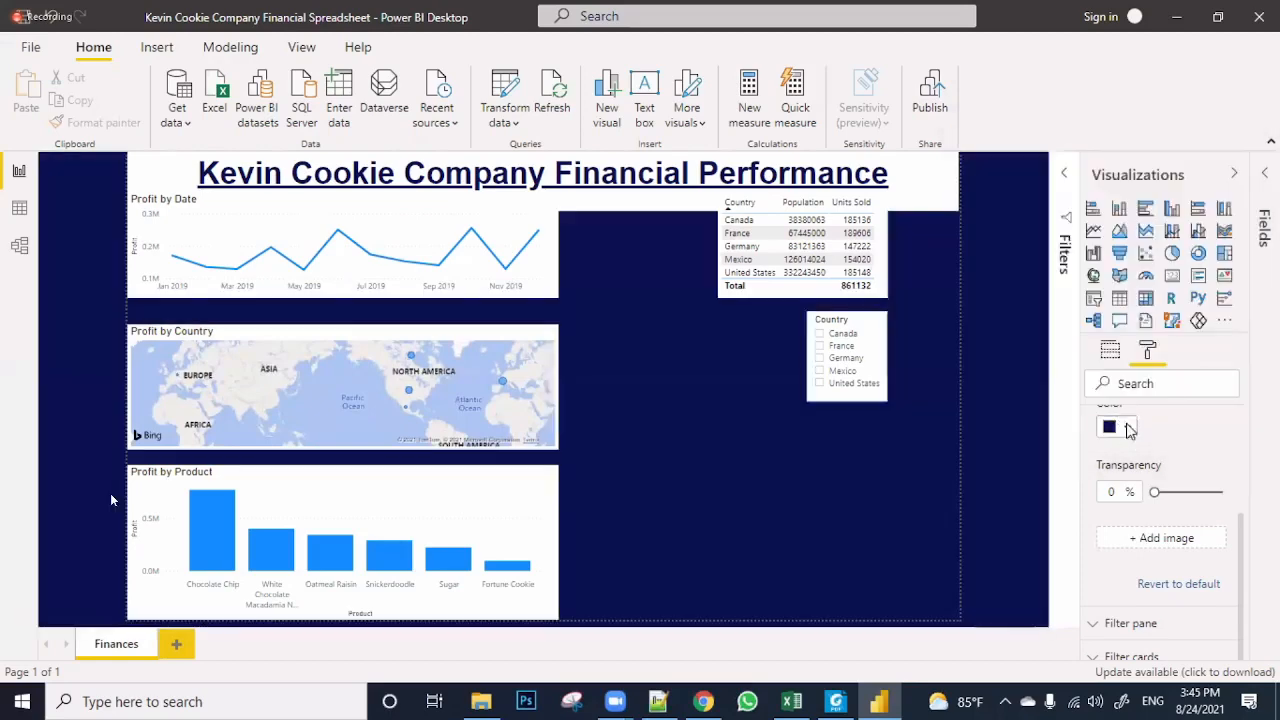
{"action": "left_click", "coordinate": [1128, 428]}
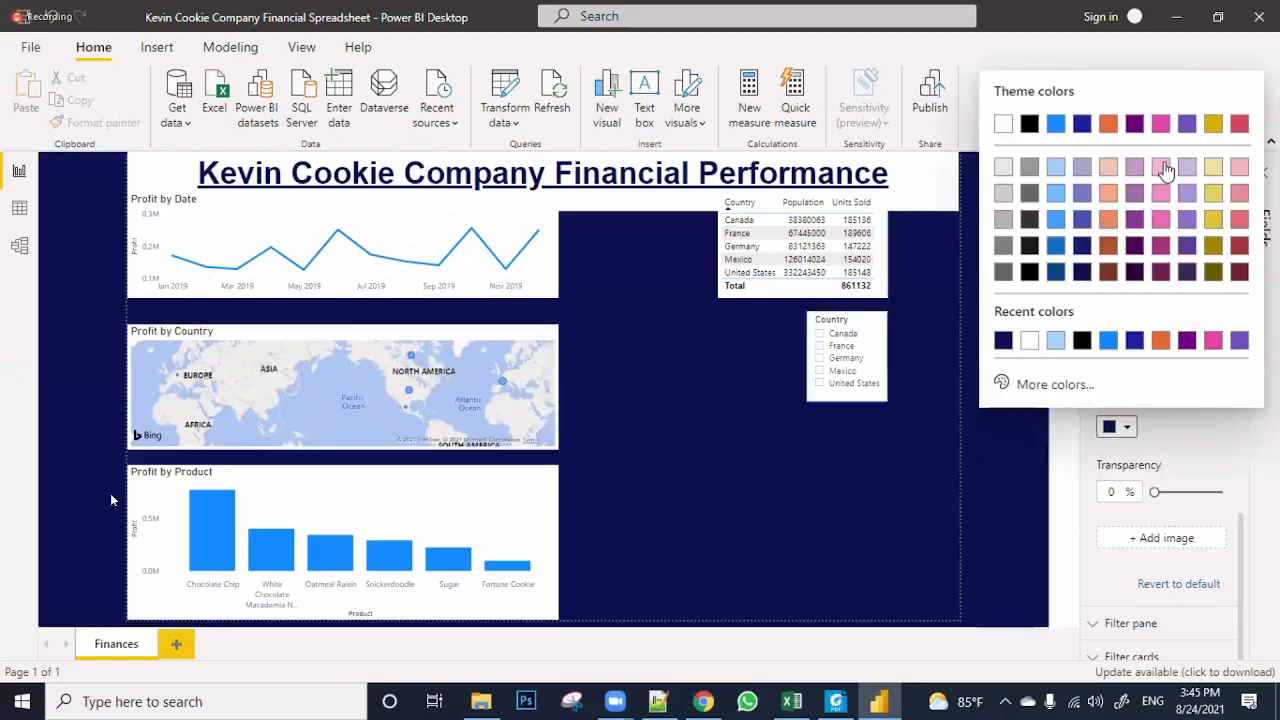
{"action": "left_click", "coordinate": [1161, 167]}
{"action": "left_click", "coordinate": [1128, 430]}
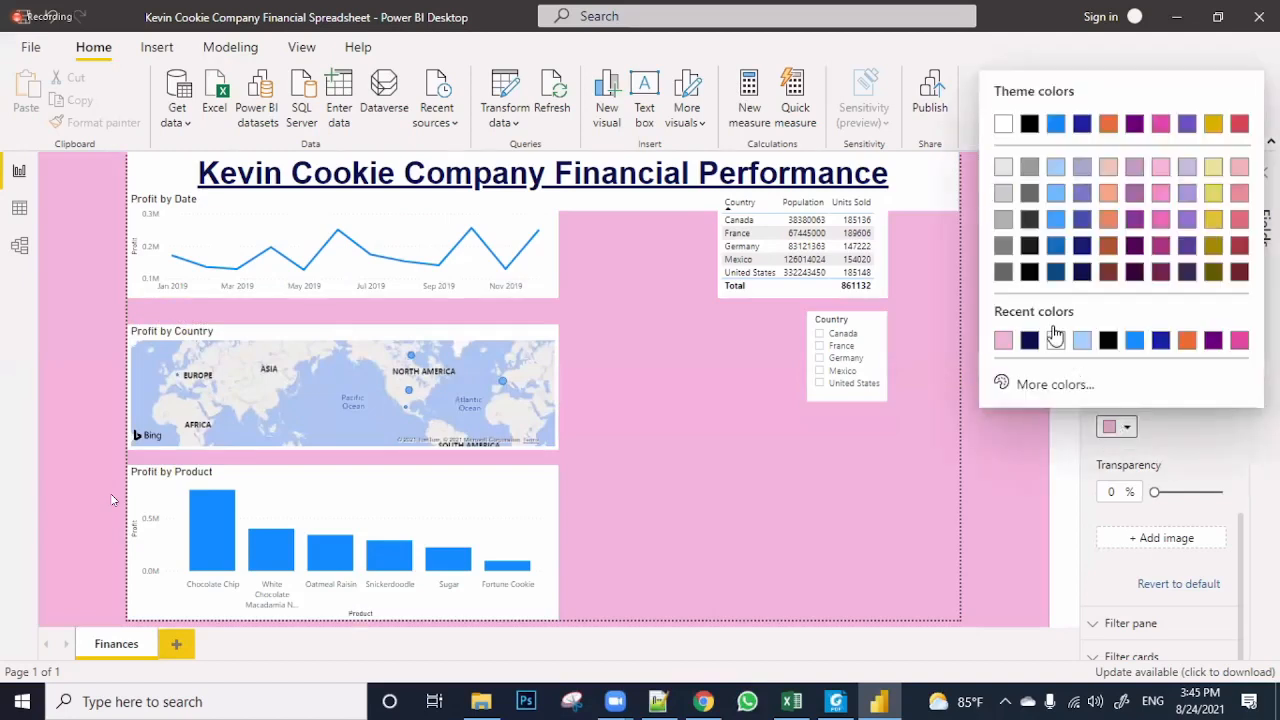
{"action": "left_click", "coordinate": [1003, 193]}
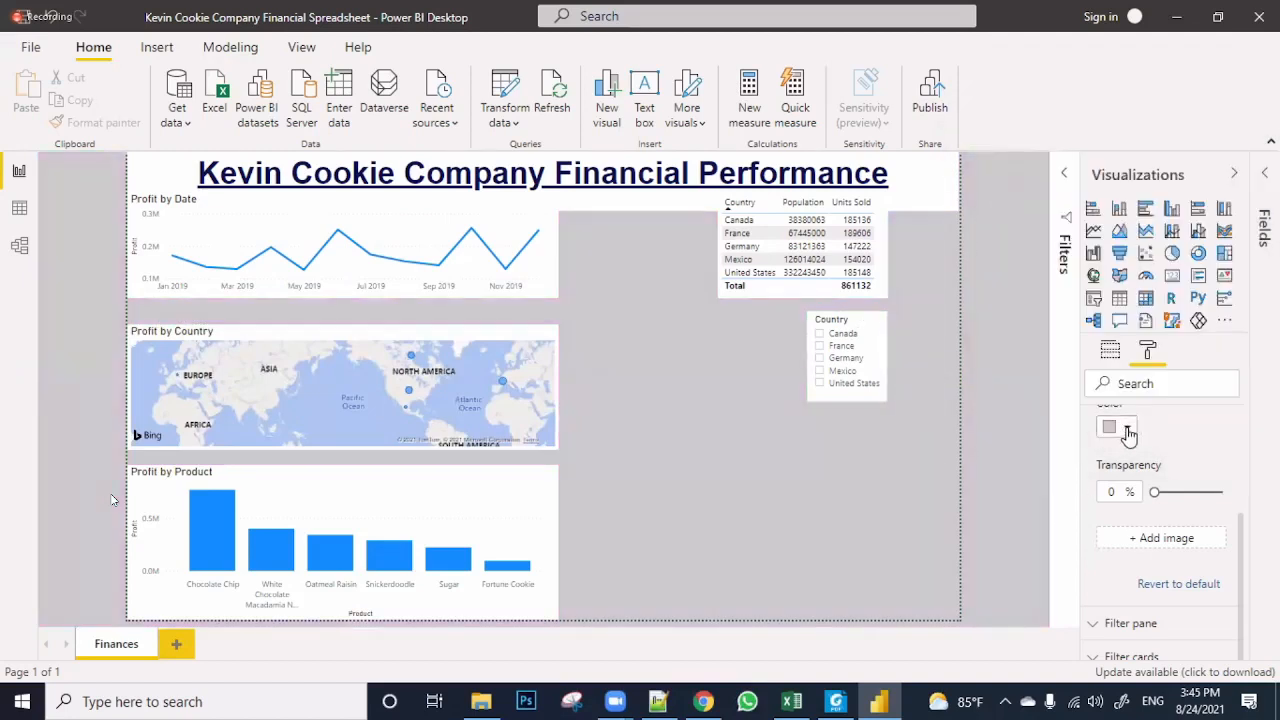
Set the Finances page's wallpaper color to white
{"action": "left_click", "coordinate": [1117, 427]}
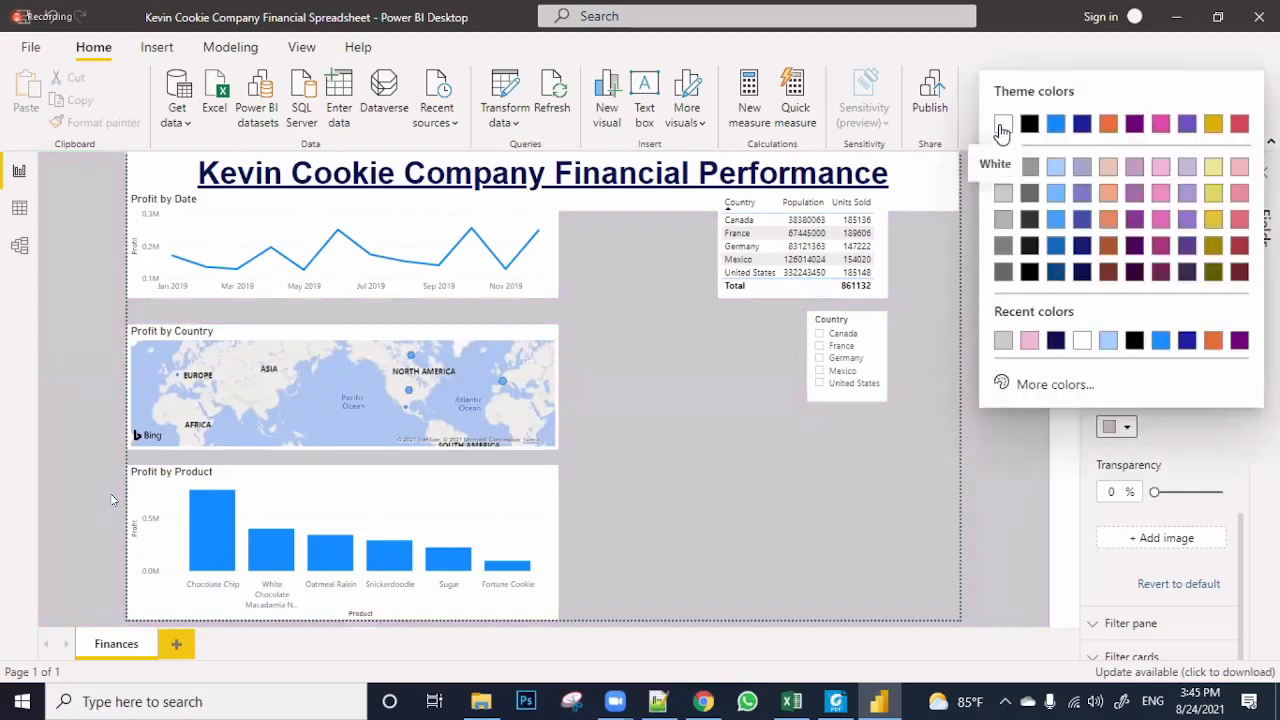
{"action": "scroll", "coordinate": [1143, 450], "scroll_direction": "up", "scroll_amount": 2}
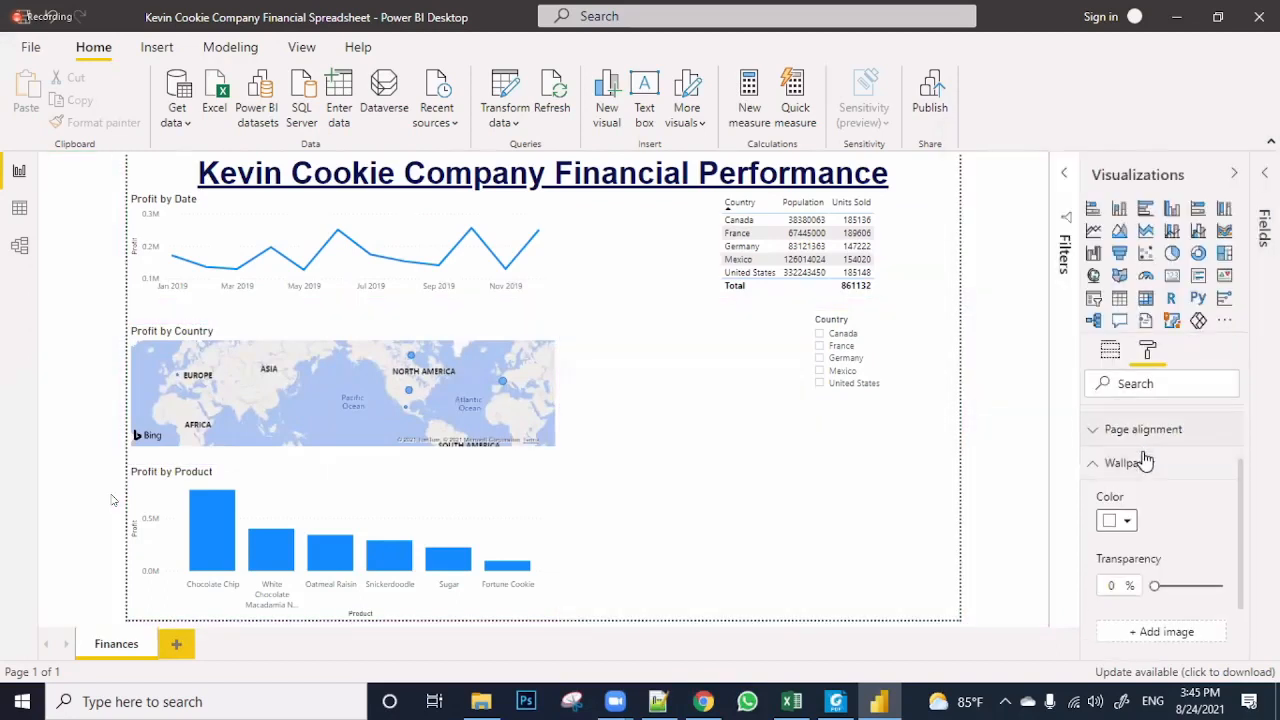
{"action": "left_click", "coordinate": [1098, 466]}
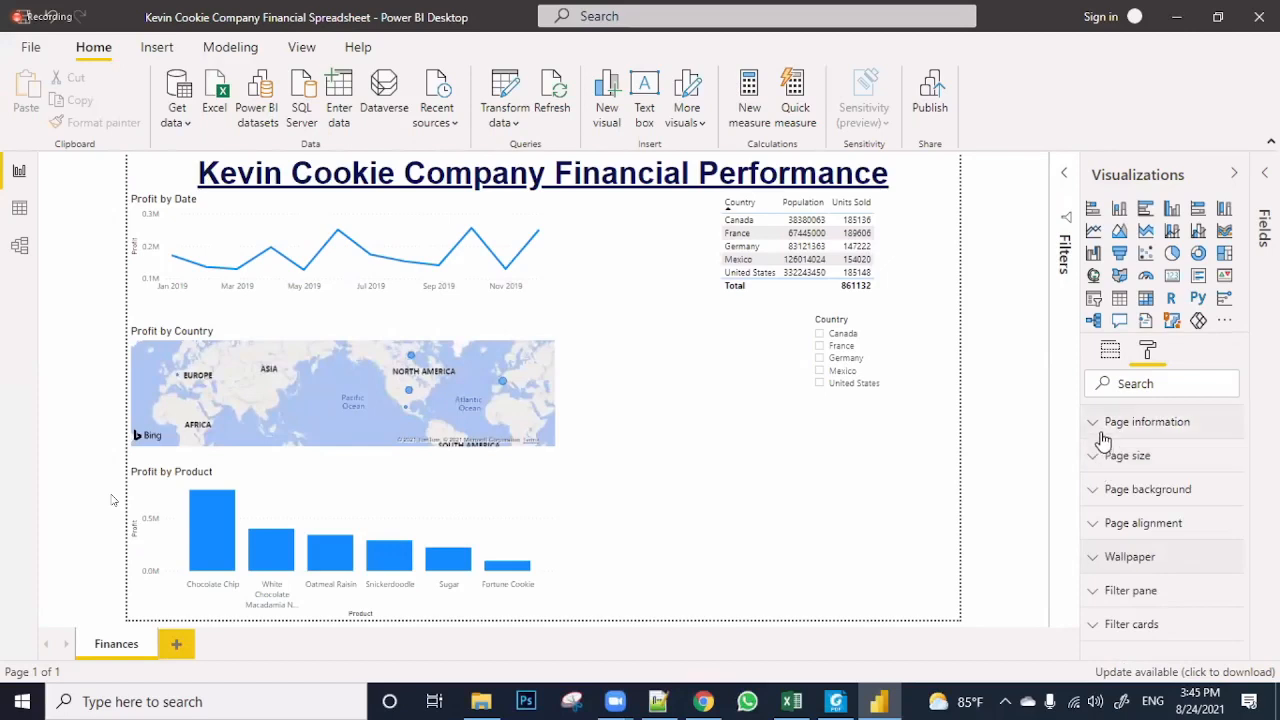
Try the Letter page size for the Finances page, and set the page size back to 16:9
{"action": "left_click", "coordinate": [1098, 424]}
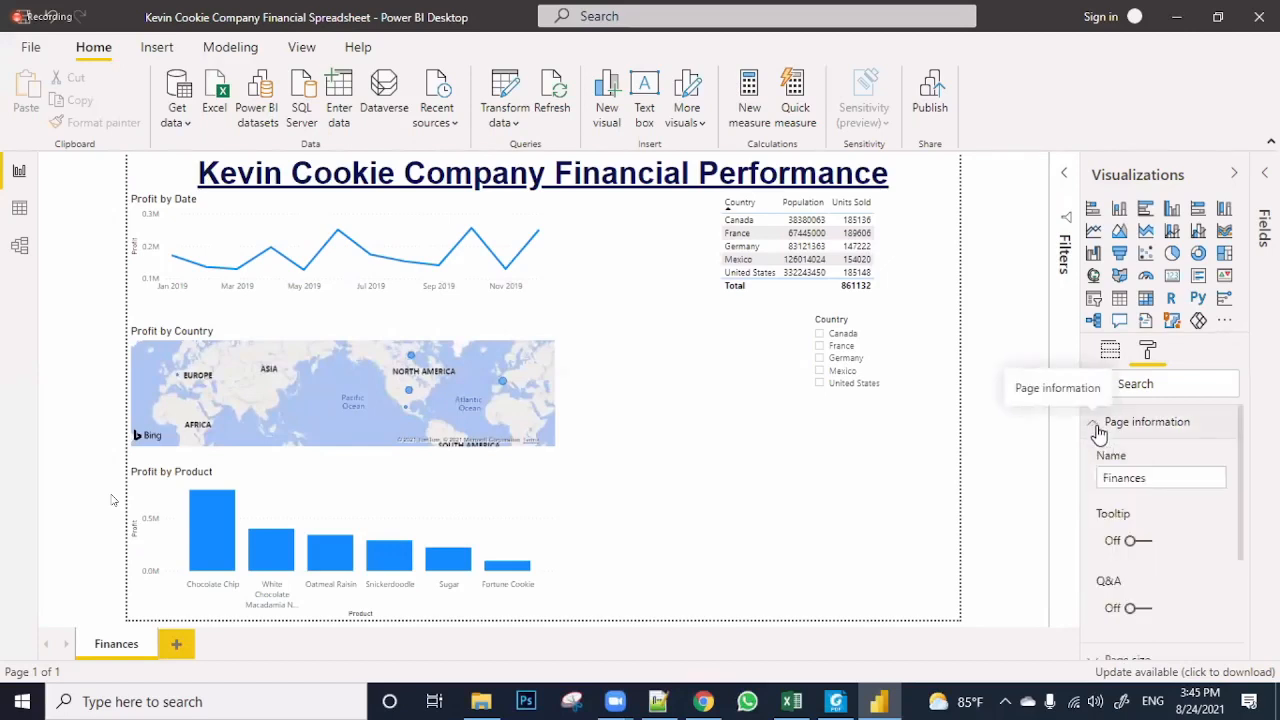
{"action": "left_click", "coordinate": [1099, 428]}
{"action": "left_click", "coordinate": [1089, 459]}
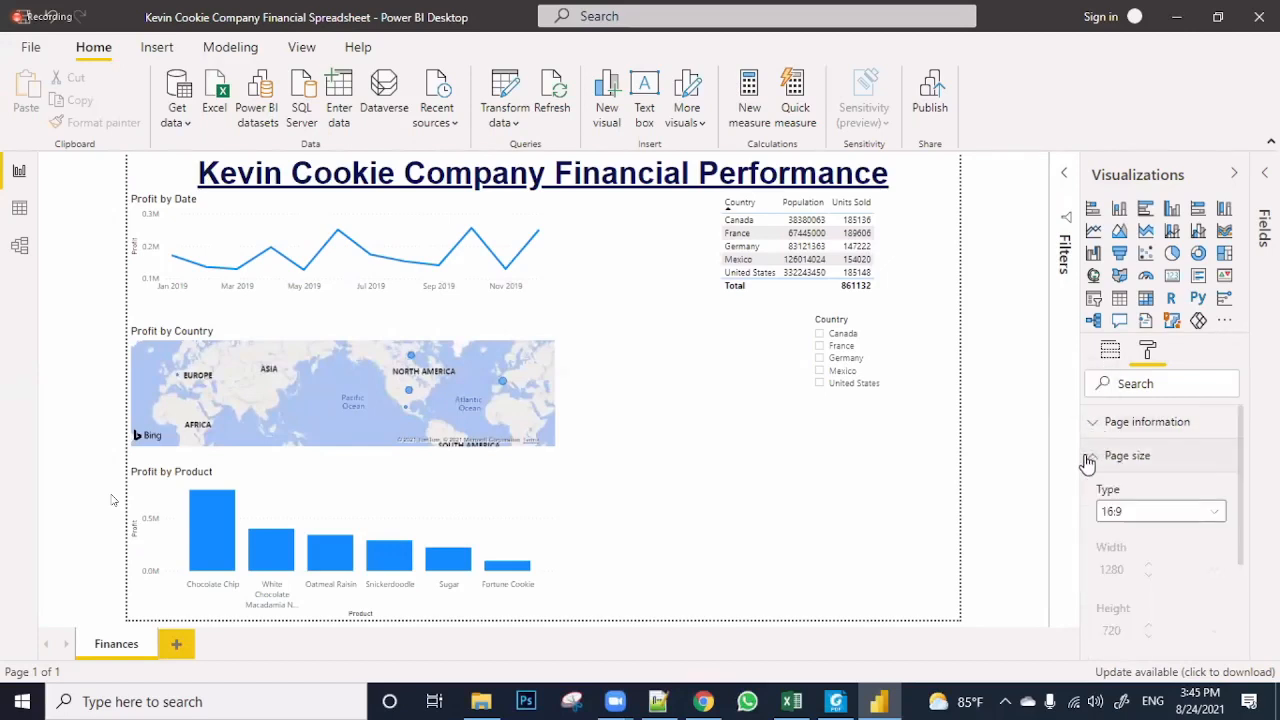
{"action": "left_click", "coordinate": [1210, 513]}
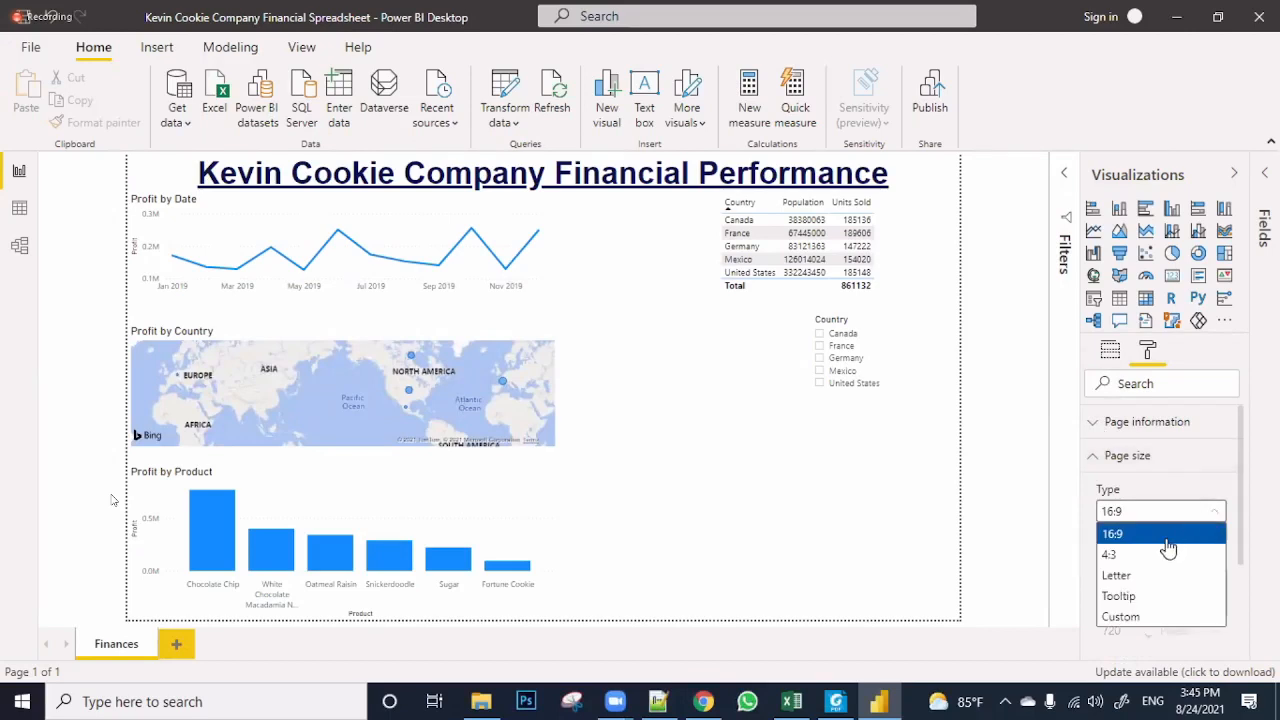
{"action": "left_click", "coordinate": [1158, 584]}
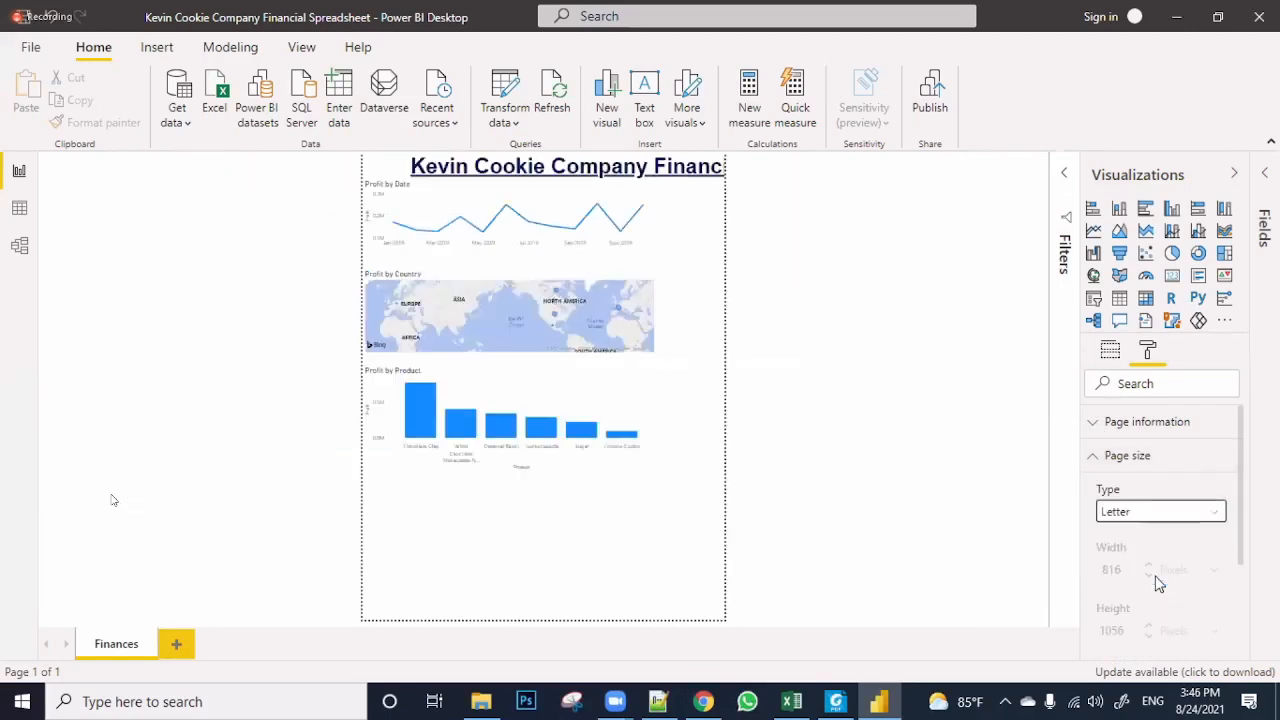
{"action": "left_click", "coordinate": [1208, 513]}
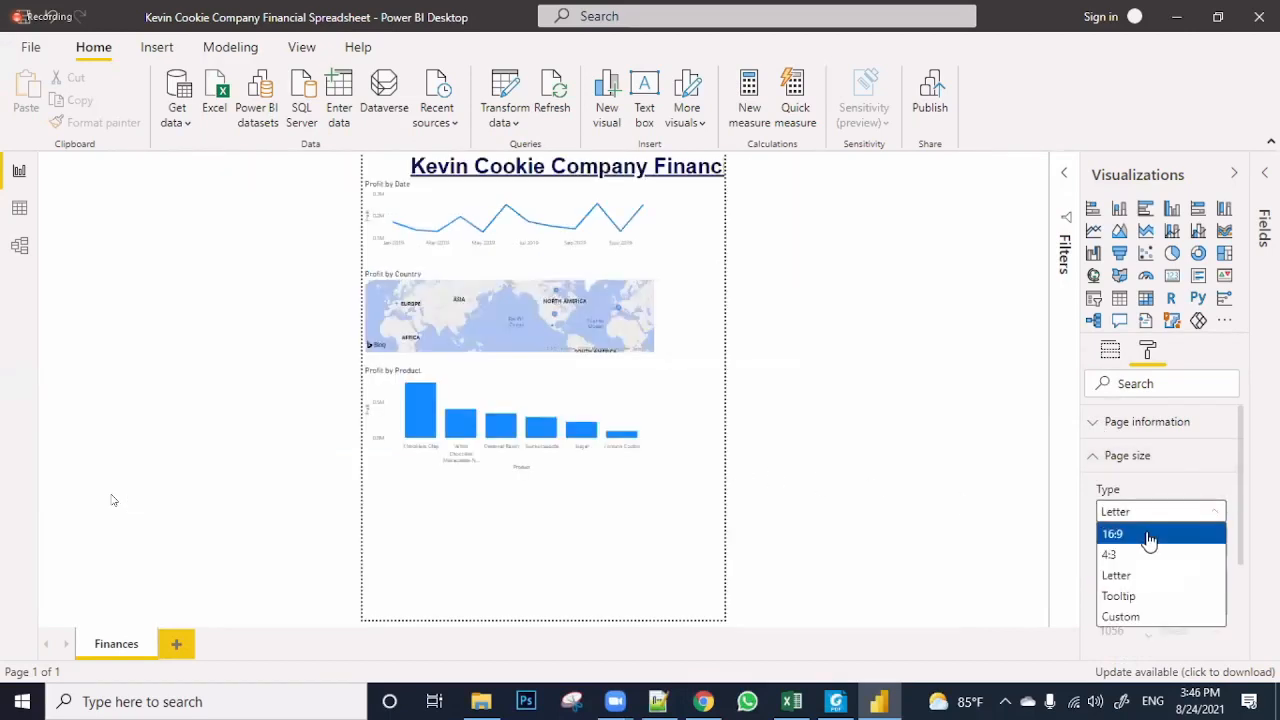
{"action": "left_click", "coordinate": [1150, 535]}
{"action": "scroll", "coordinate": [1128, 520], "scroll_direction": "down", "scroll_amount": 2}
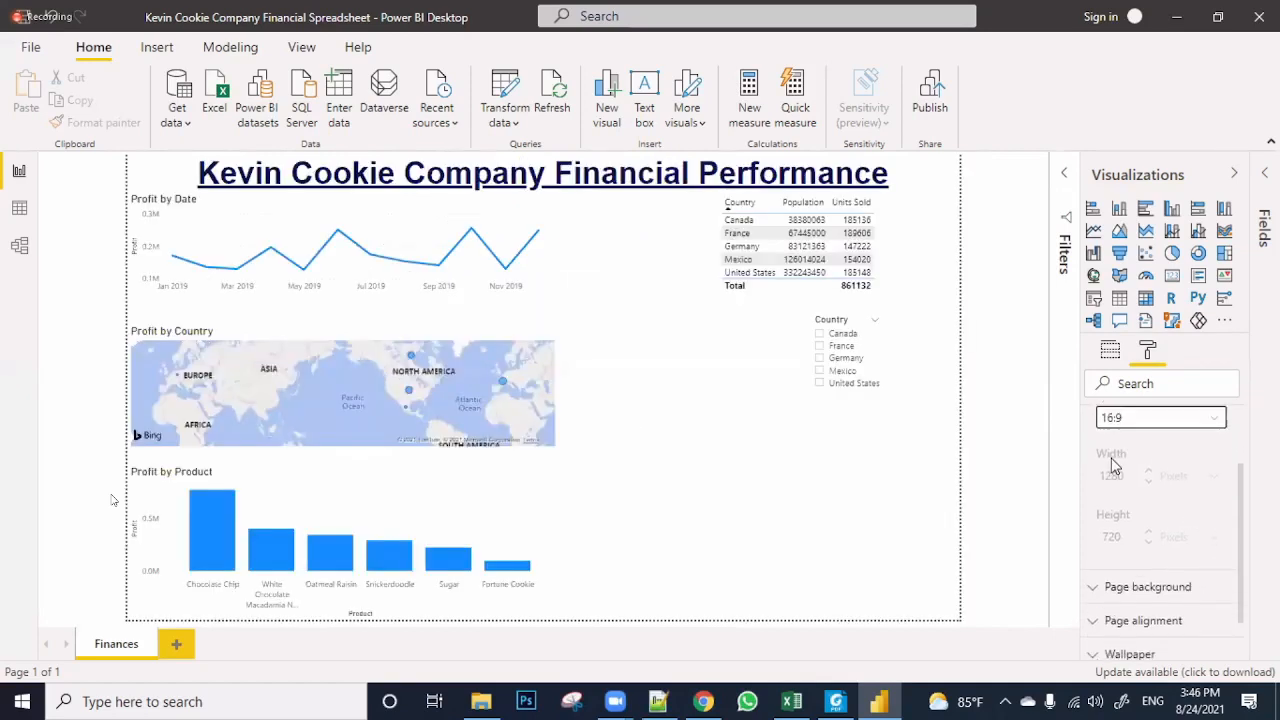
{"action": "scroll", "coordinate": [1114, 486], "scroll_direction": "up", "scroll_amount": 2}
{"action": "left_click", "coordinate": [1094, 456]}
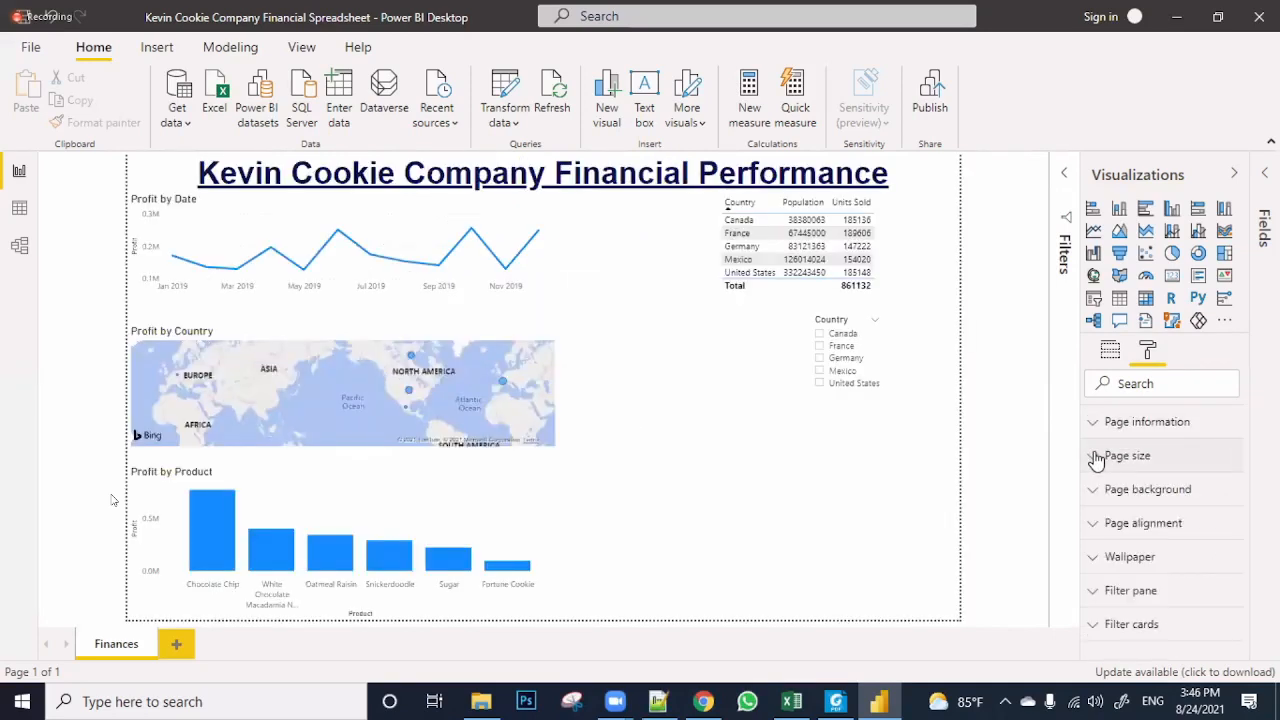
Try the Tooltip setting in the Finances page's information options, and turn it off again
{"action": "left_click", "coordinate": [1095, 424]}
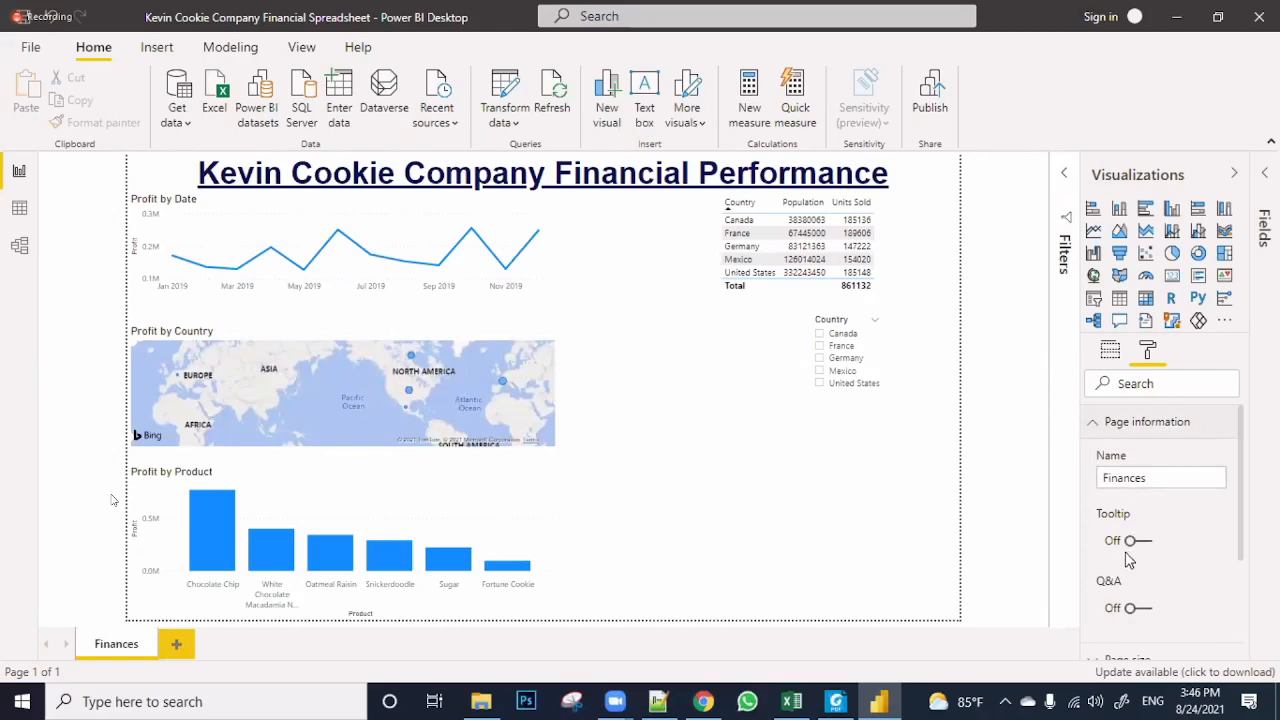
{"action": "scroll", "coordinate": [1128, 540], "scroll_direction": "down", "scroll_amount": 3}
{"action": "scroll", "coordinate": [1143, 523], "scroll_direction": "up", "scroll_amount": 3}
{"action": "left_click", "coordinate": [1148, 542]}
{"action": "left_click", "coordinate": [1130, 545]}
{"action": "left_click", "coordinate": [1093, 428]}
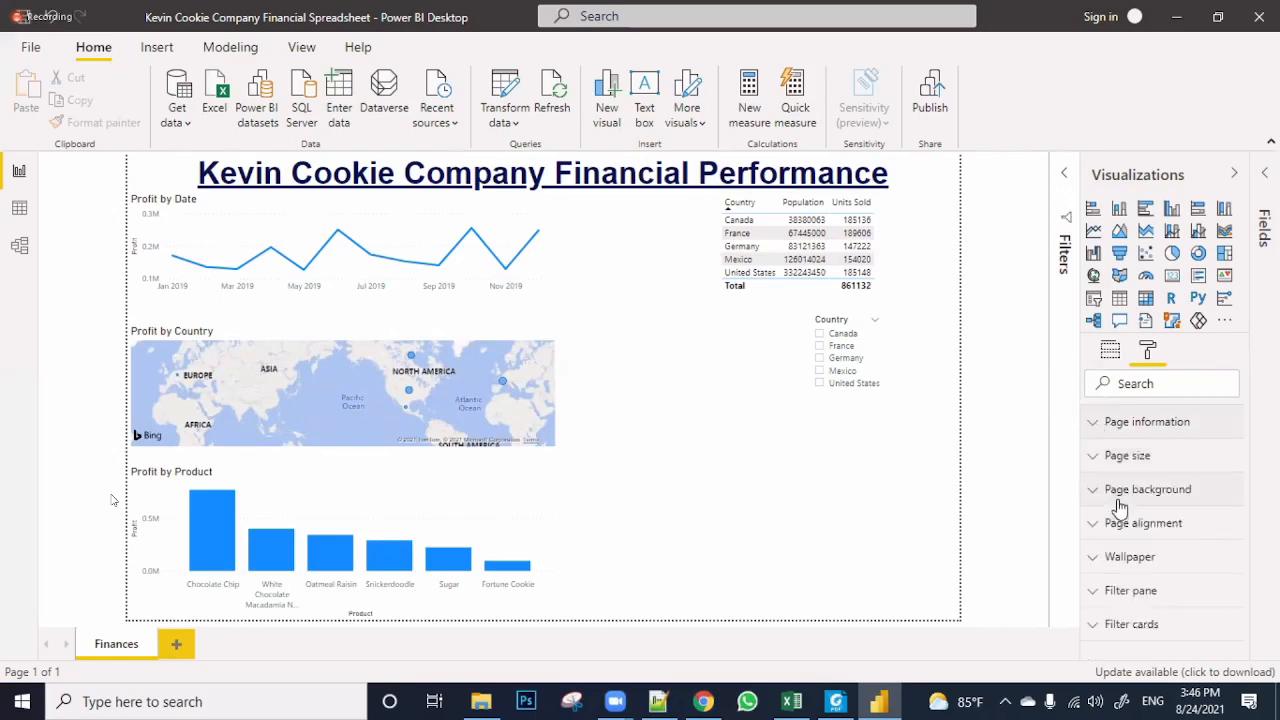
Raise the filter pane's title text size to 18 pt in the page formatting options, and step it back down
{"action": "left_click", "coordinate": [1098, 598]}
{"action": "scroll", "coordinate": [1105, 590], "scroll_direction": "down", "scroll_amount": 5}
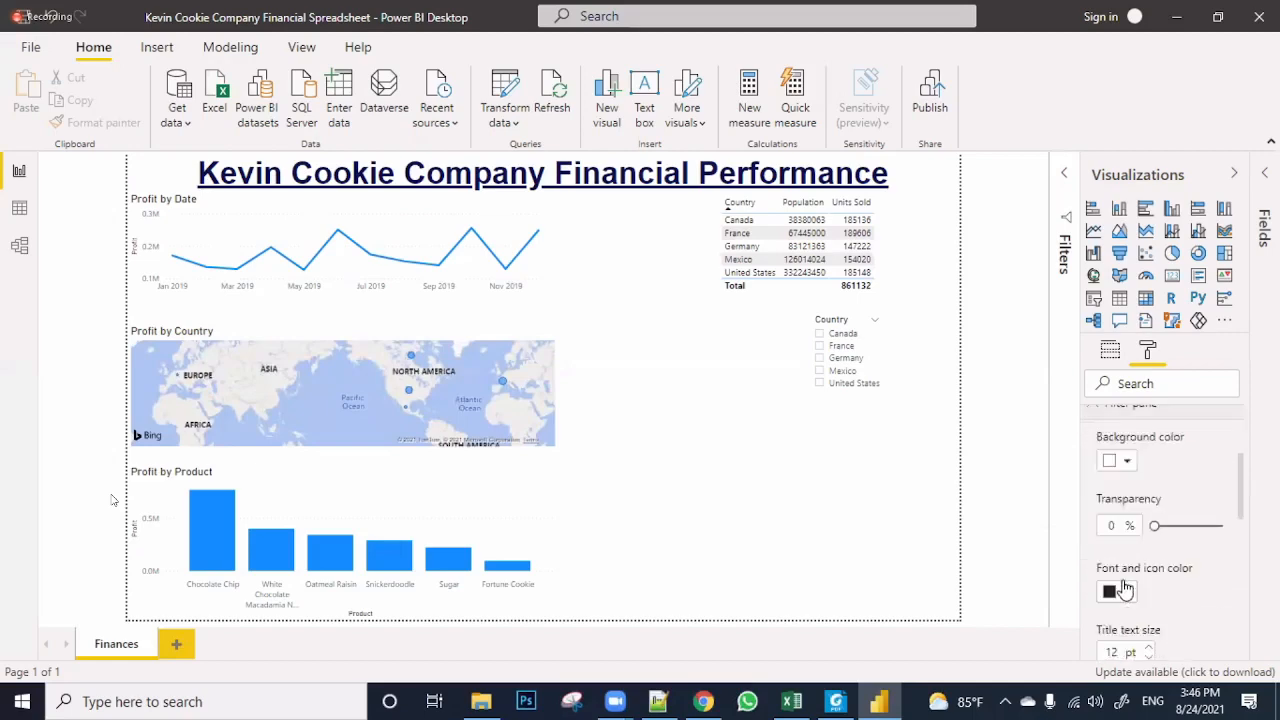
{"action": "scroll", "coordinate": [1120, 505], "scroll_direction": "up", "scroll_amount": 3}
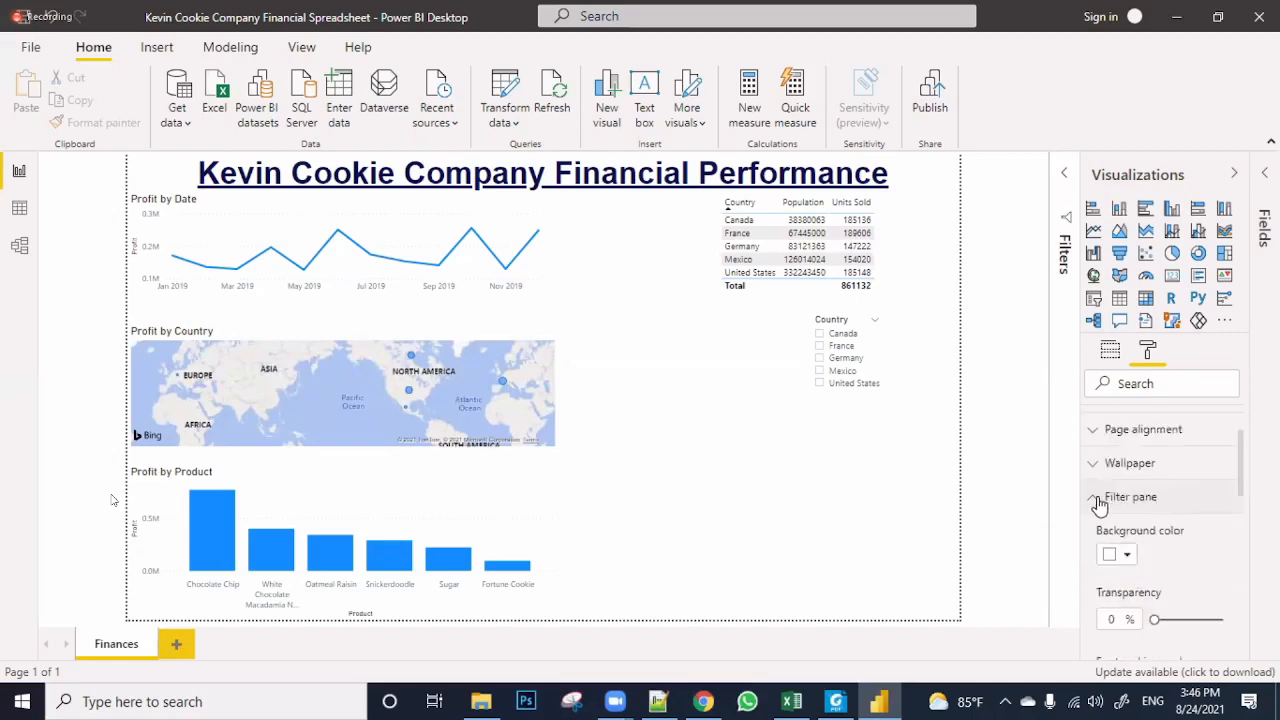
{"action": "left_click", "coordinate": [1095, 500]}
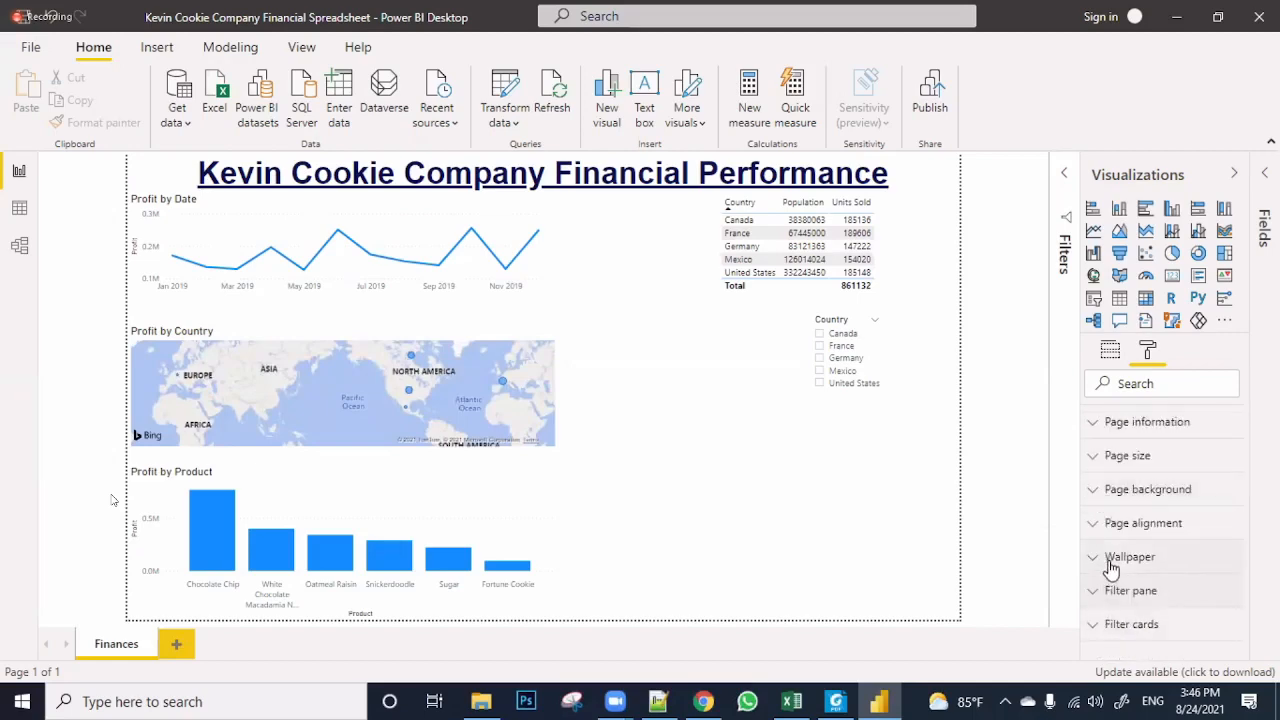
{"action": "left_click", "coordinate": [1099, 466]}
{"action": "left_click", "coordinate": [1099, 467]}
{"action": "left_click", "coordinate": [1101, 589]}
{"action": "scroll", "coordinate": [1110, 570], "scroll_direction": "down", "scroll_amount": 5}
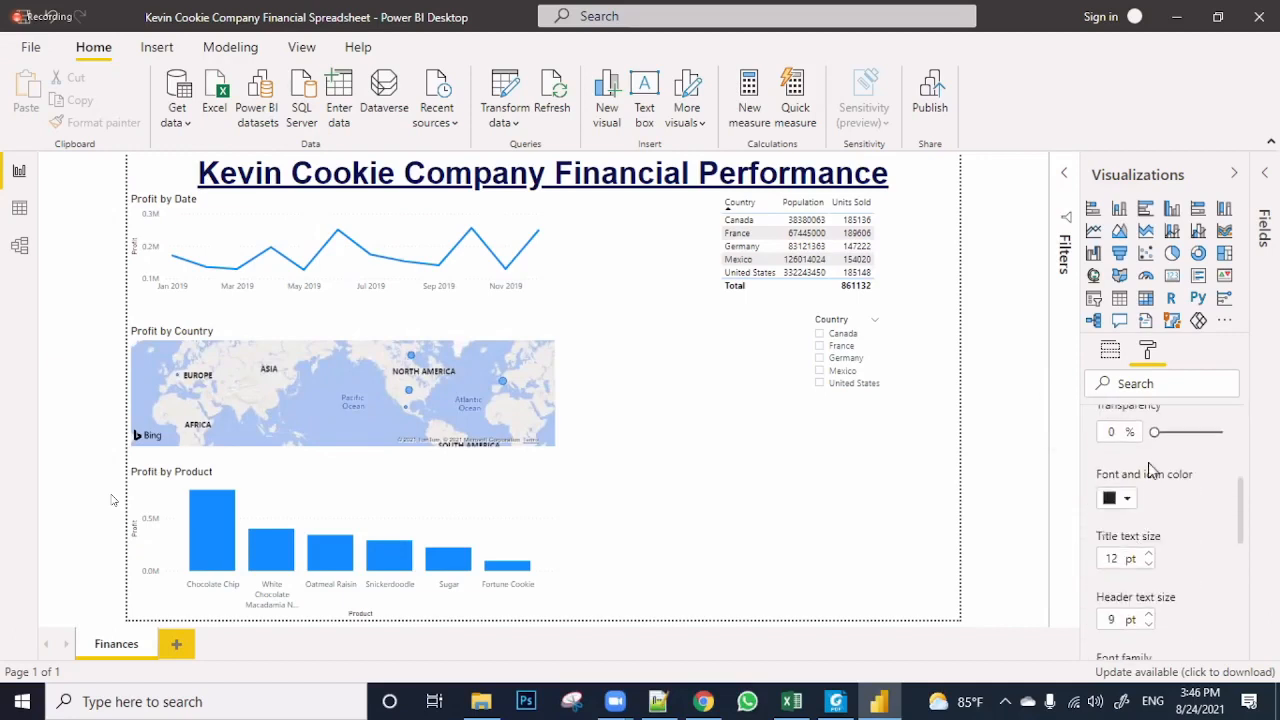
{"action": "scroll", "coordinate": [1130, 510], "scroll_direction": "down", "scroll_amount": 2}
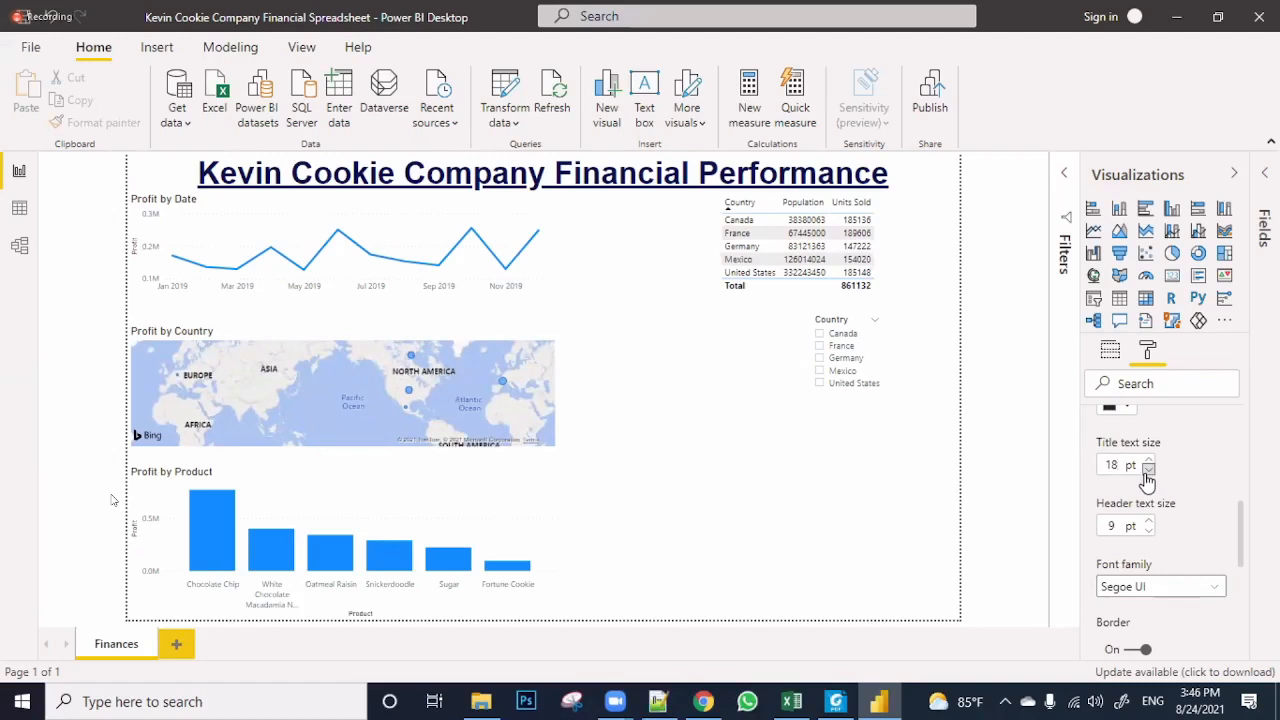
{"action": "left_click", "coordinate": [1148, 470]}
{"action": "left_click", "coordinate": [1148, 470]}
{"action": "left_click", "coordinate": [1148, 470]}
{"action": "left_click", "coordinate": [1148, 470]}
Examine the formatting options of the Profit by Date line chart, including its data label settings
{"action": "left_click", "coordinate": [164, 205]}
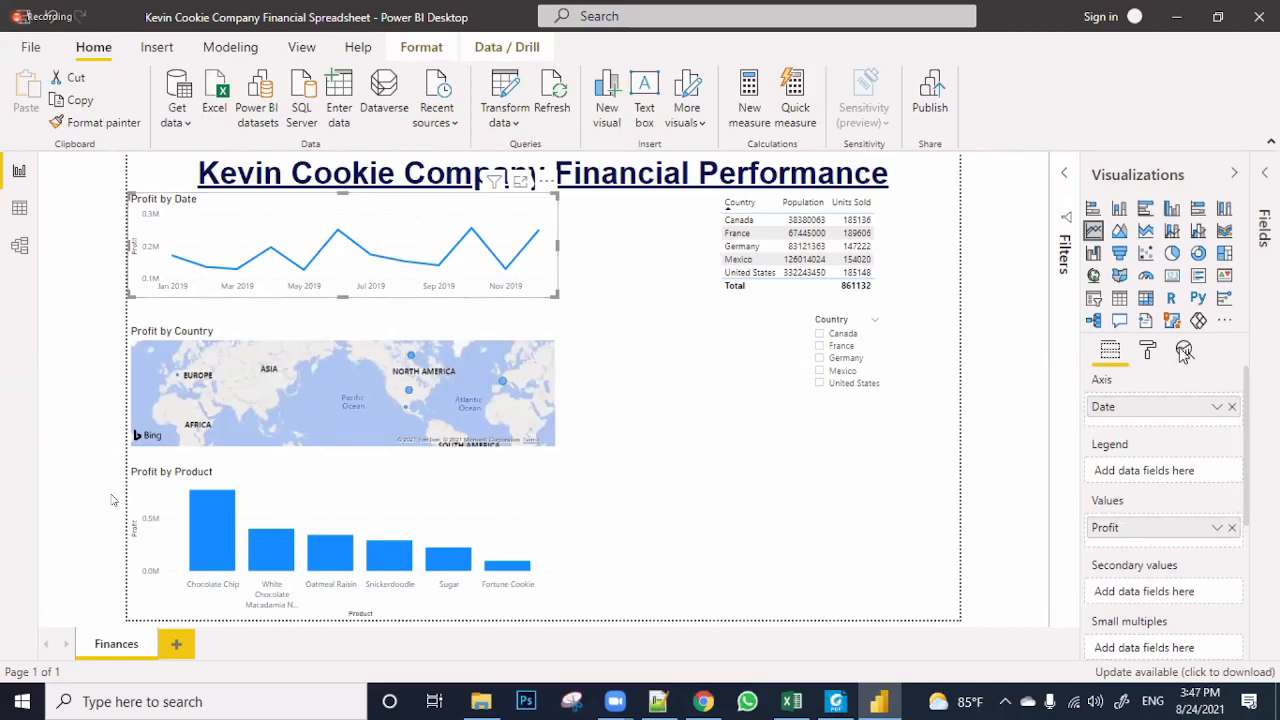
{"action": "left_click", "coordinate": [1151, 350]}
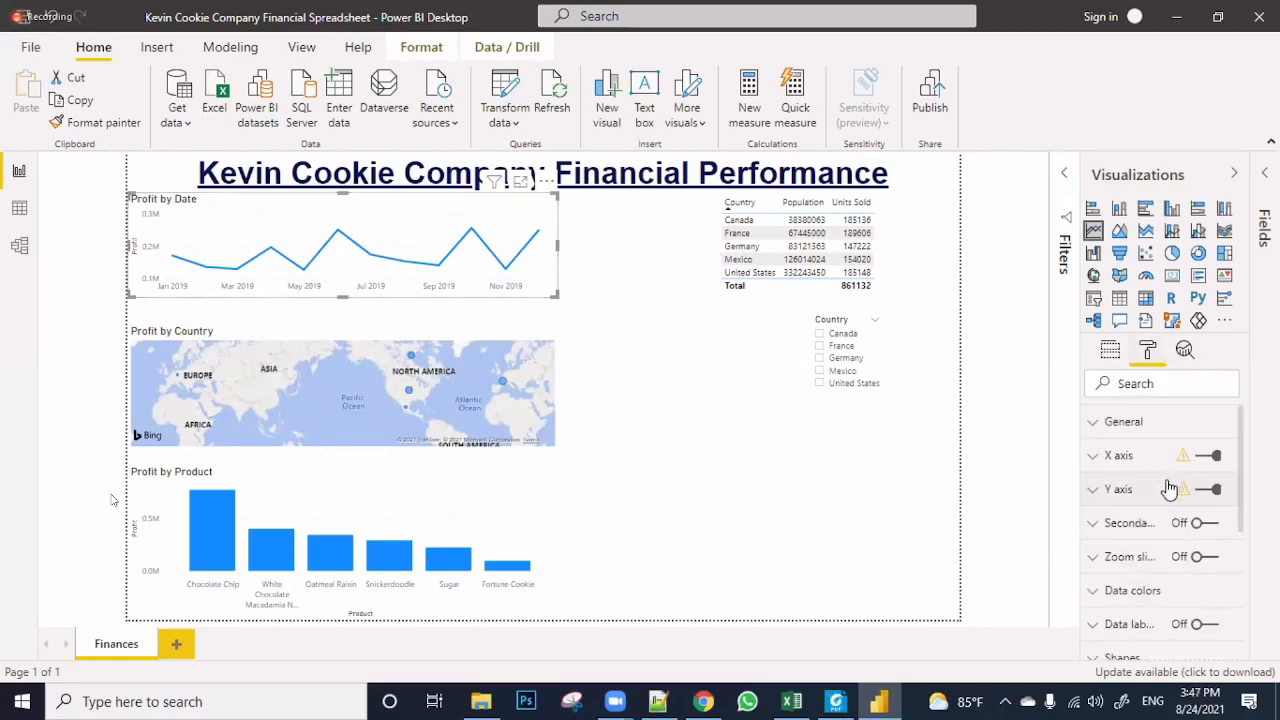
{"action": "scroll", "coordinate": [1160, 500], "scroll_direction": "down", "scroll_amount": 1}
{"action": "scroll", "coordinate": [1160, 500], "scroll_direction": "down", "scroll_amount": 4}
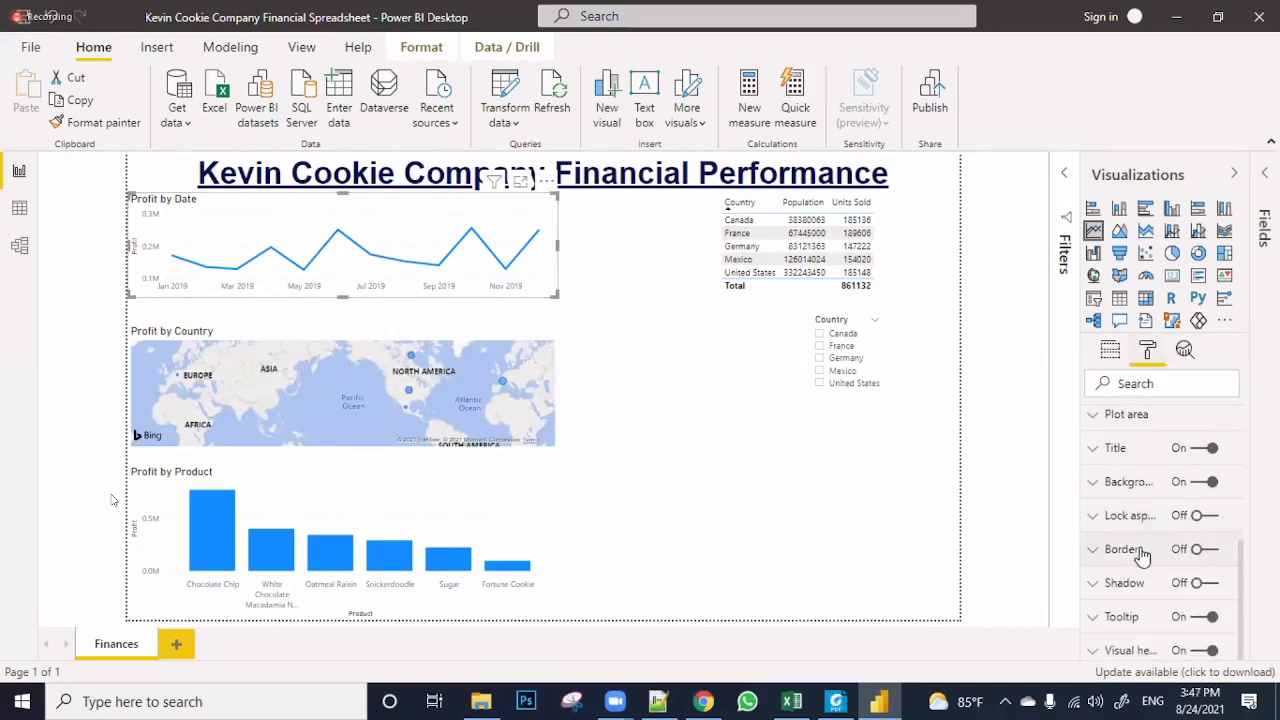
{"action": "scroll", "coordinate": [1142, 557], "scroll_direction": "up", "scroll_amount": 5}
{"action": "scroll", "coordinate": [1142, 557], "scroll_direction": "down", "scroll_amount": 5}
{"action": "scroll", "coordinate": [1110, 557], "scroll_direction": "up", "scroll_amount": 5}
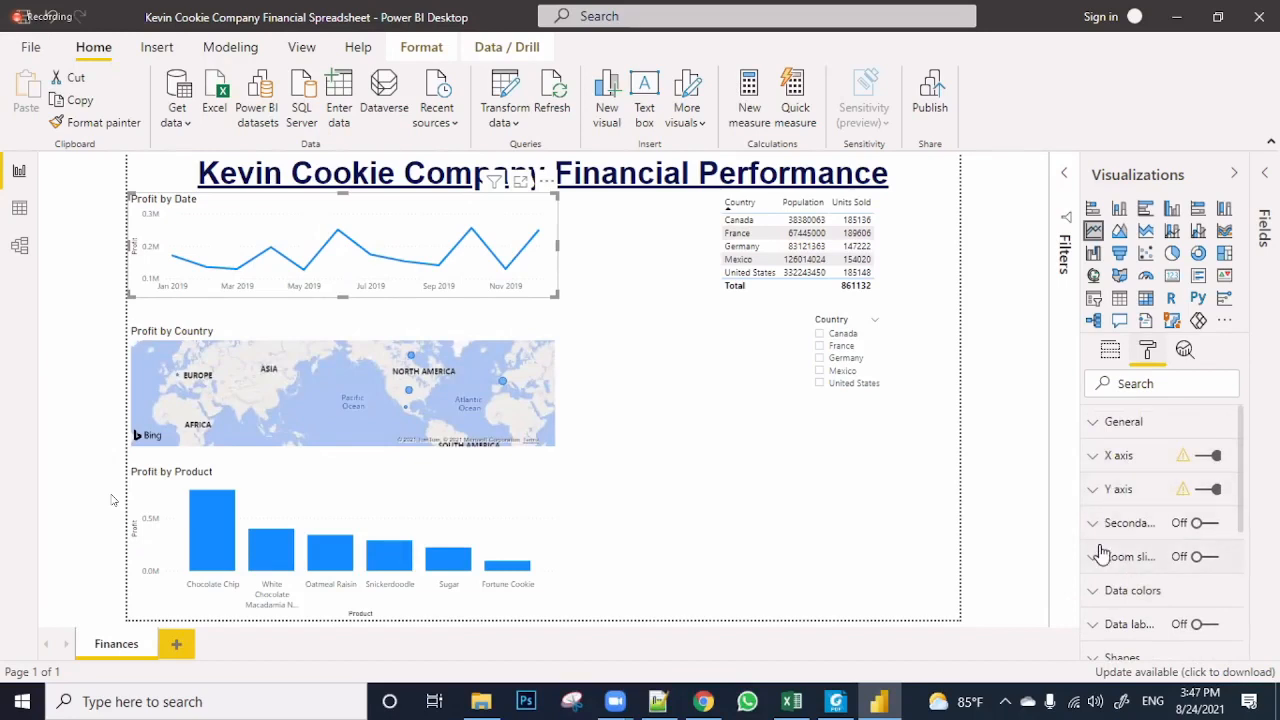
{"action": "scroll", "coordinate": [1100, 553], "scroll_direction": "down", "scroll_amount": 1}
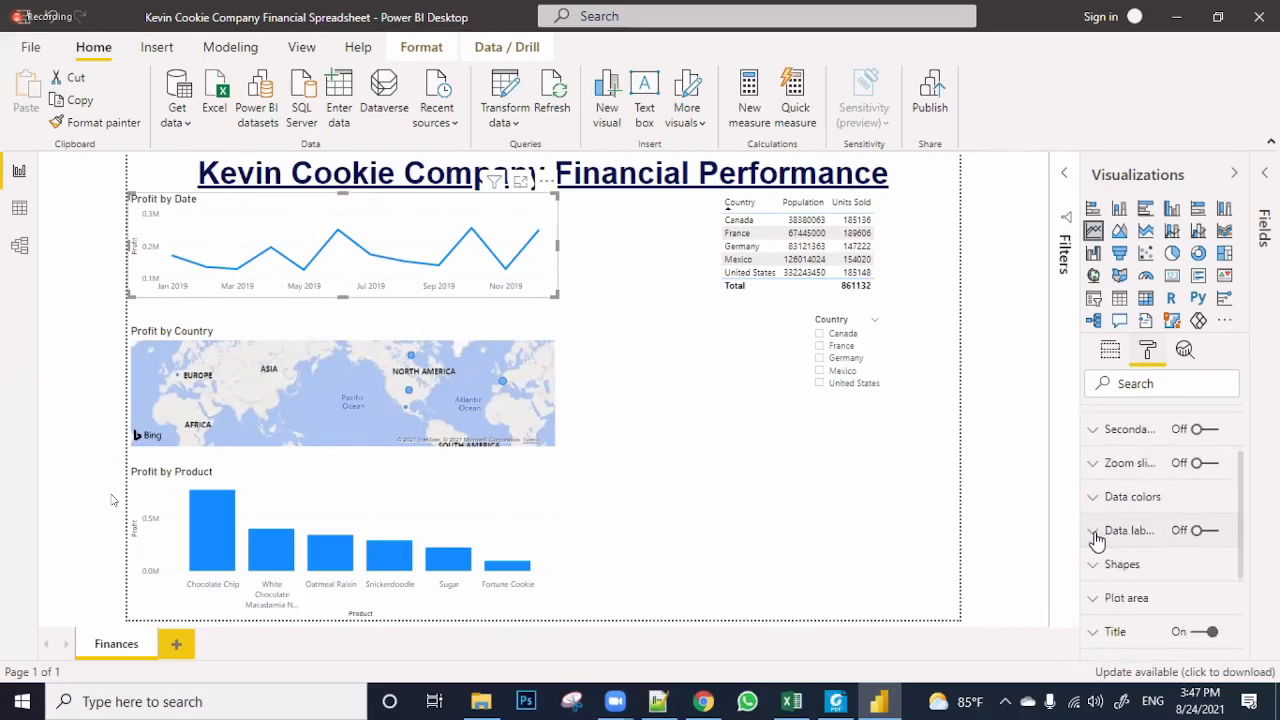
{"action": "left_click", "coordinate": [1097, 536]}
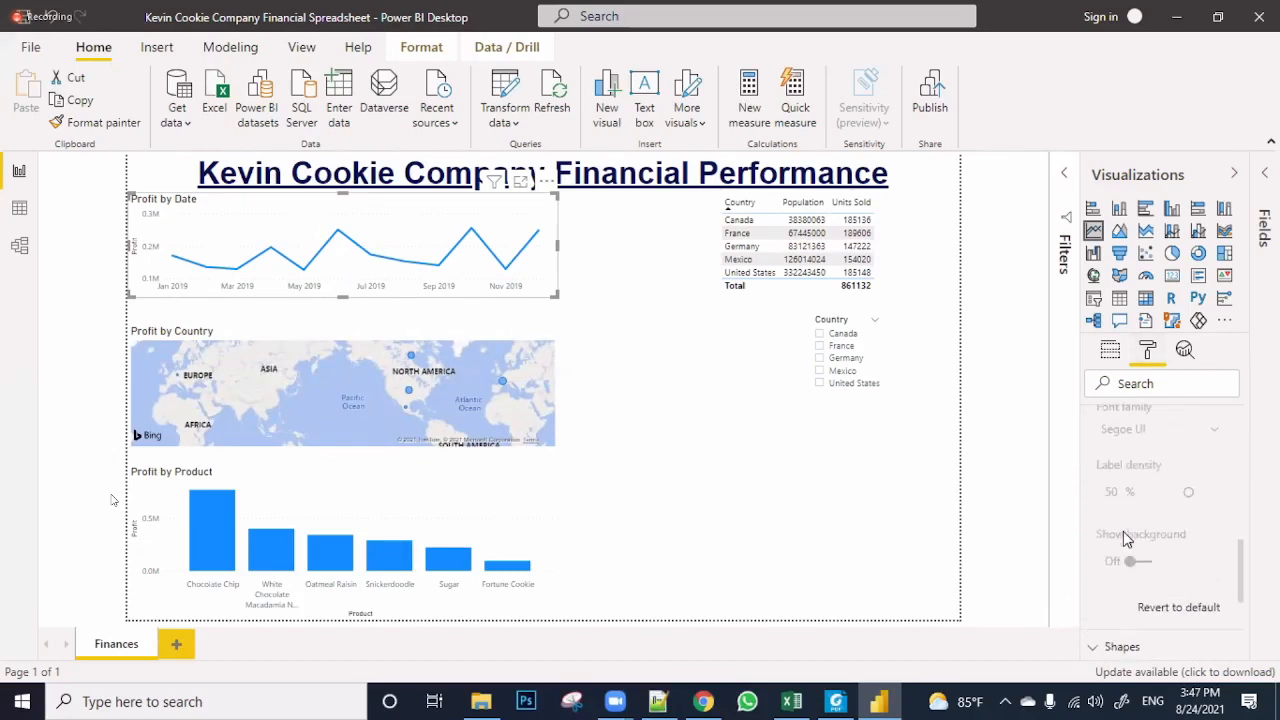
{"action": "scroll", "coordinate": [1128, 536], "scroll_direction": "up", "scroll_amount": 2}
{"action": "scroll", "coordinate": [1103, 547], "scroll_direction": "down", "scroll_amount": 2}
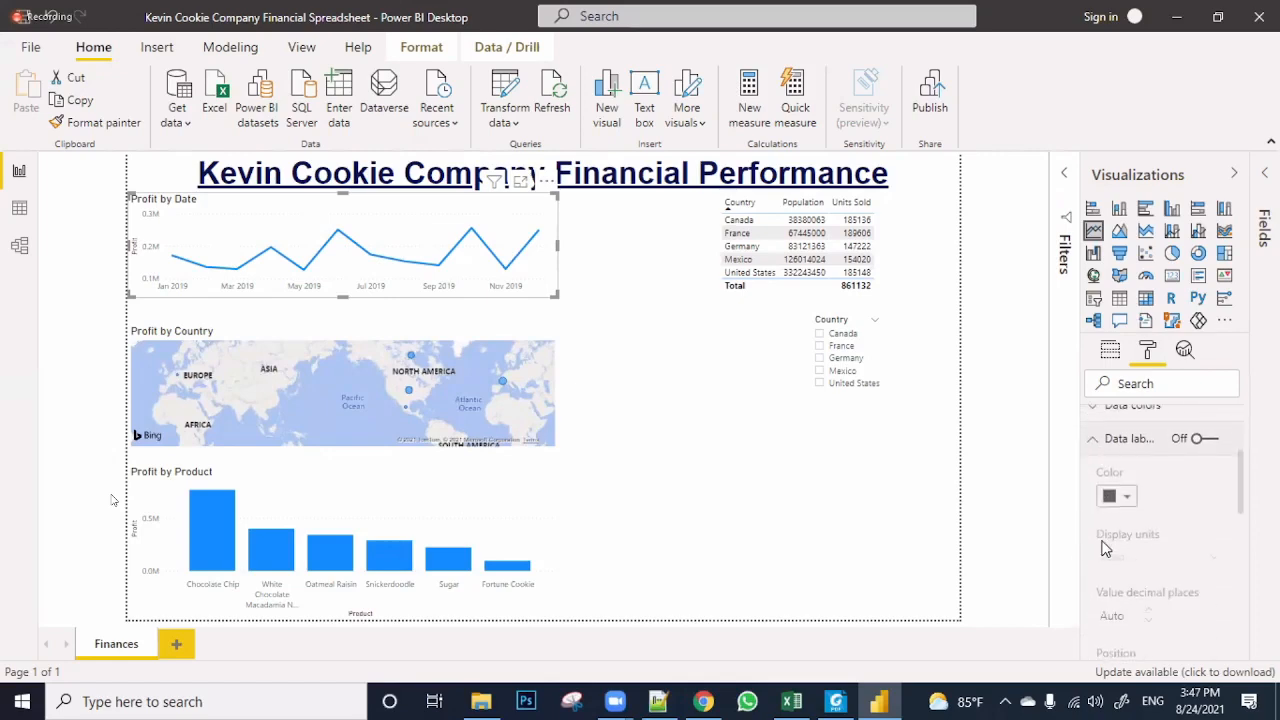
{"action": "left_click", "coordinate": [1093, 440]}
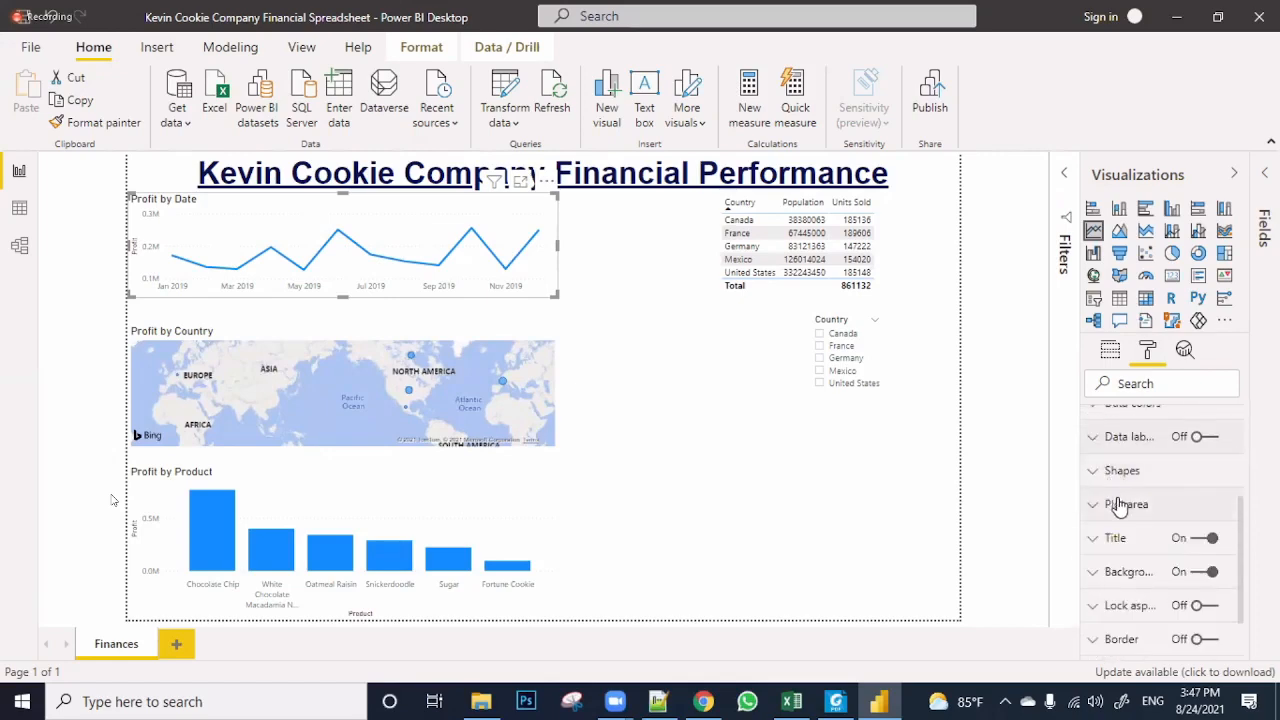
Set the title text size of the Profit by Date line chart to 16 pt
{"action": "left_click", "coordinate": [1107, 538]}
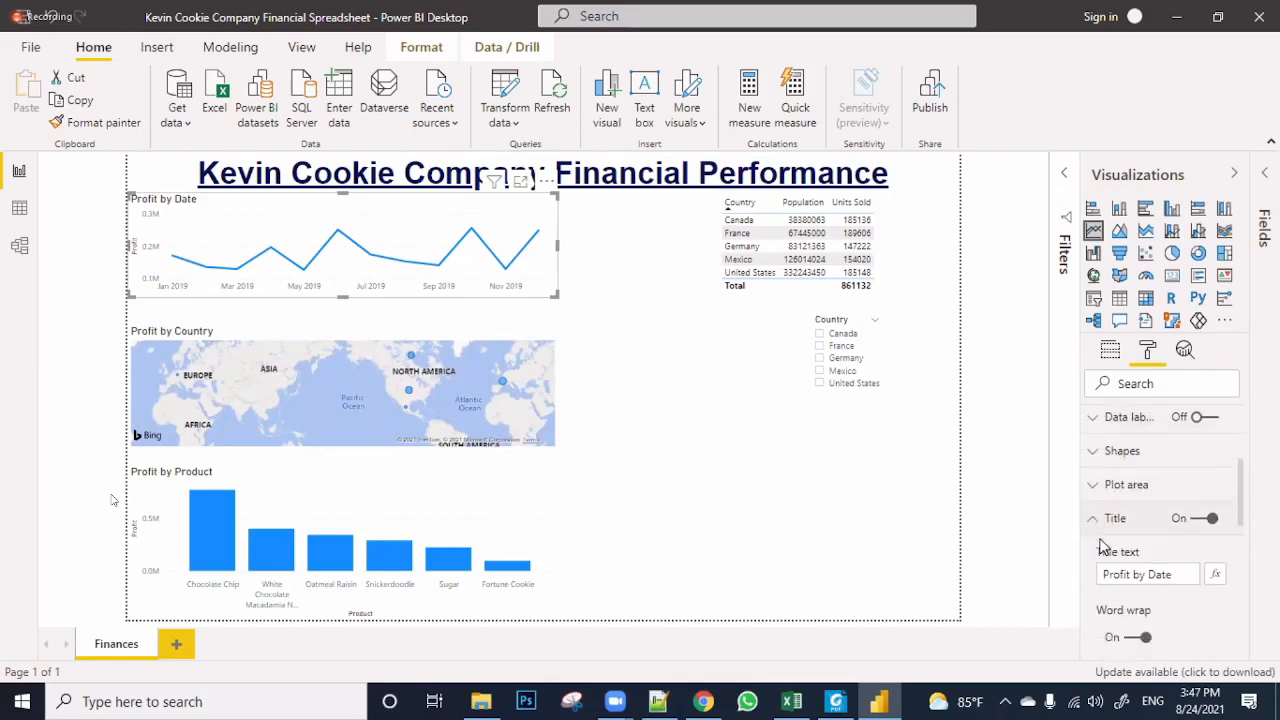
{"action": "scroll", "coordinate": [1128, 548], "scroll_direction": "down", "scroll_amount": 3}
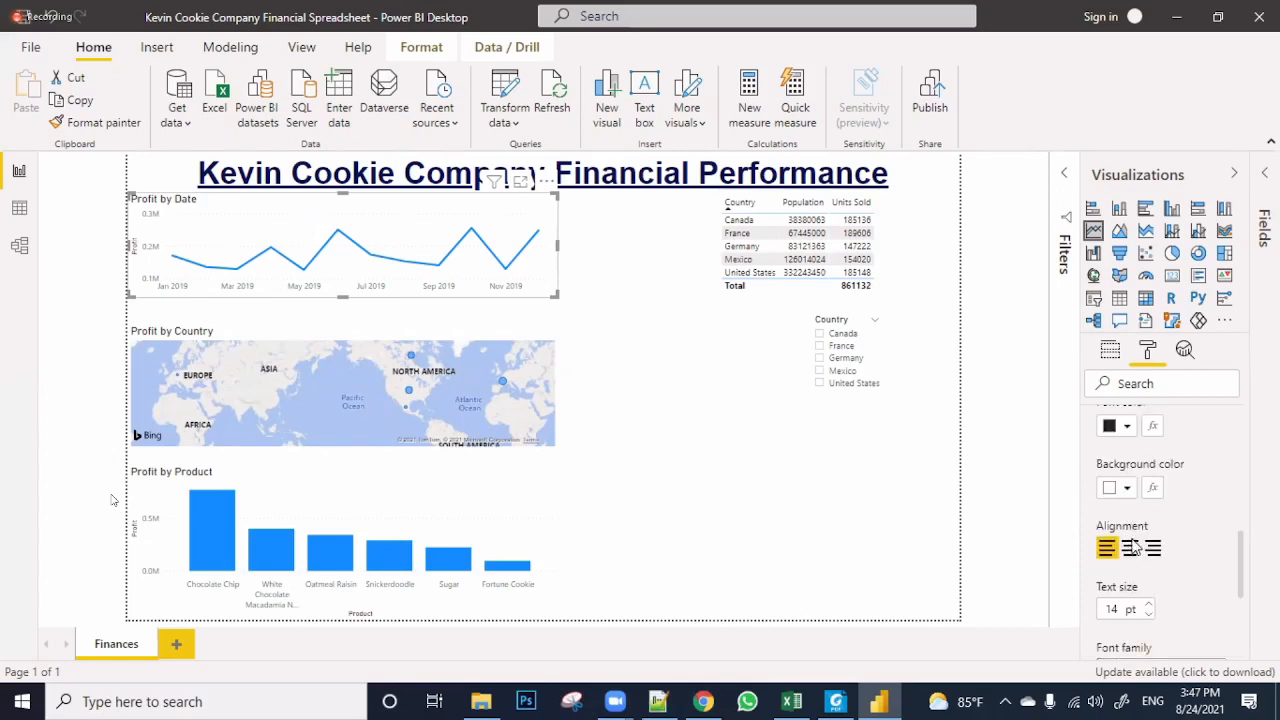
{"action": "left_click", "coordinate": [1148, 527]}
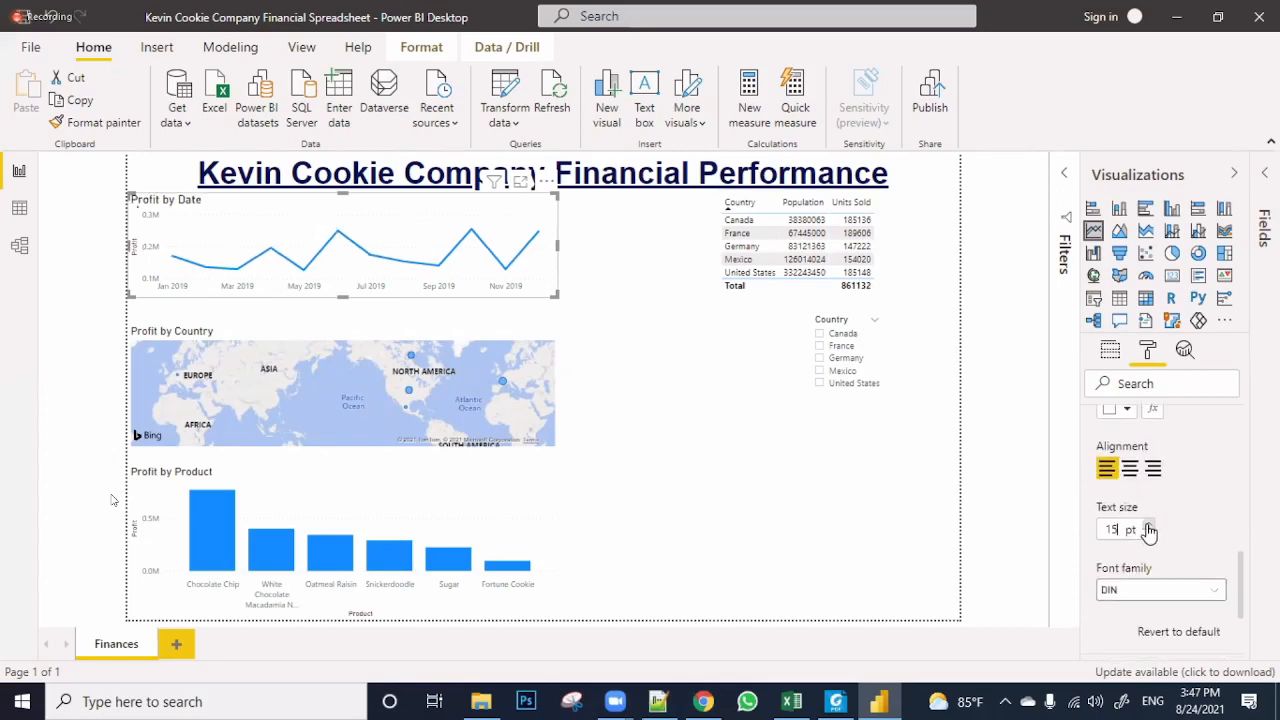
{"action": "left_click", "coordinate": [1148, 527]}
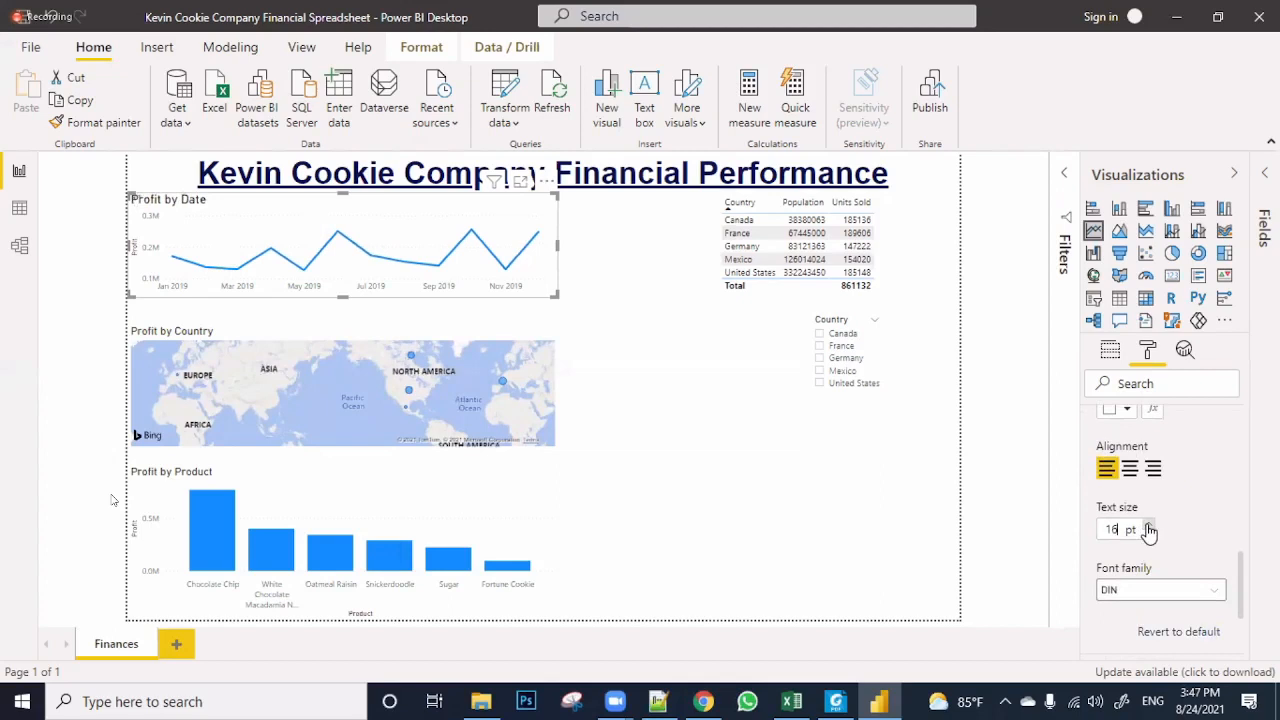
{"action": "left_click", "coordinate": [1148, 527]}
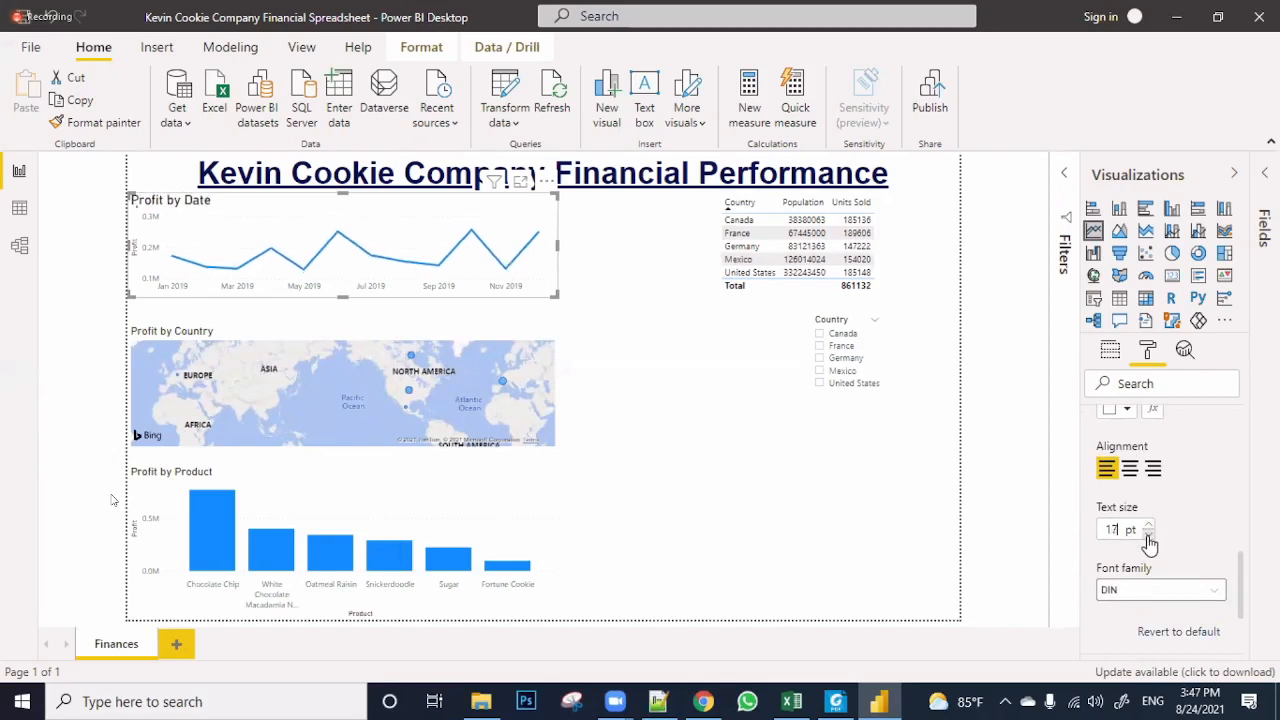
{"action": "left_click", "coordinate": [1149, 536]}
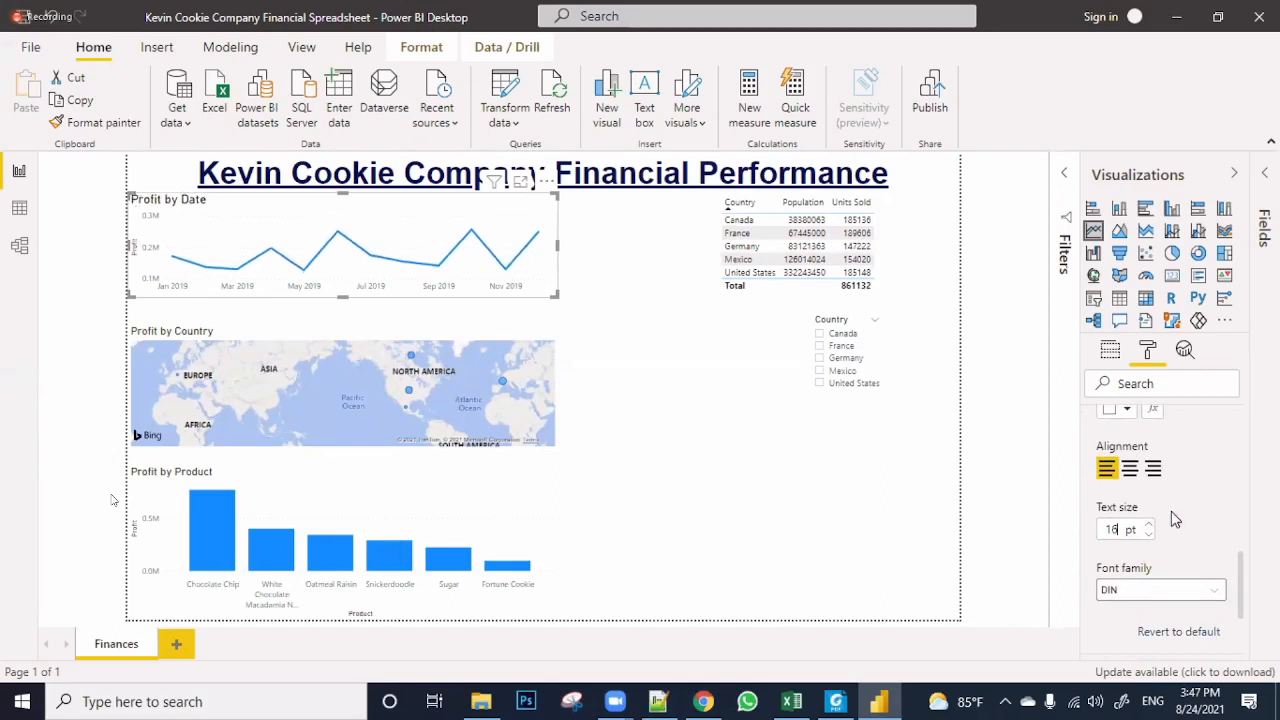
{"action": "scroll", "coordinate": [1168, 505], "scroll_direction": "up", "scroll_amount": 10}
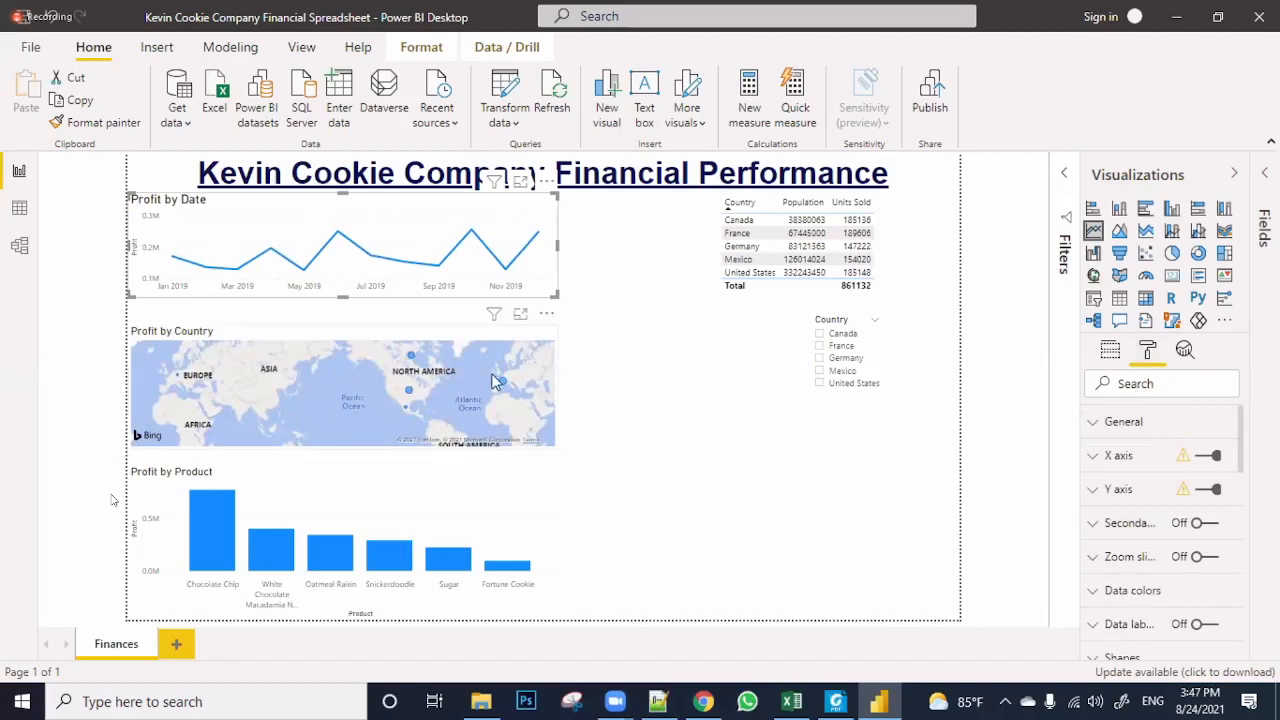
Convert the Profit by Product column chart to a donut chart, and show the list of data tables
{"action": "left_click", "coordinate": [517, 509]}
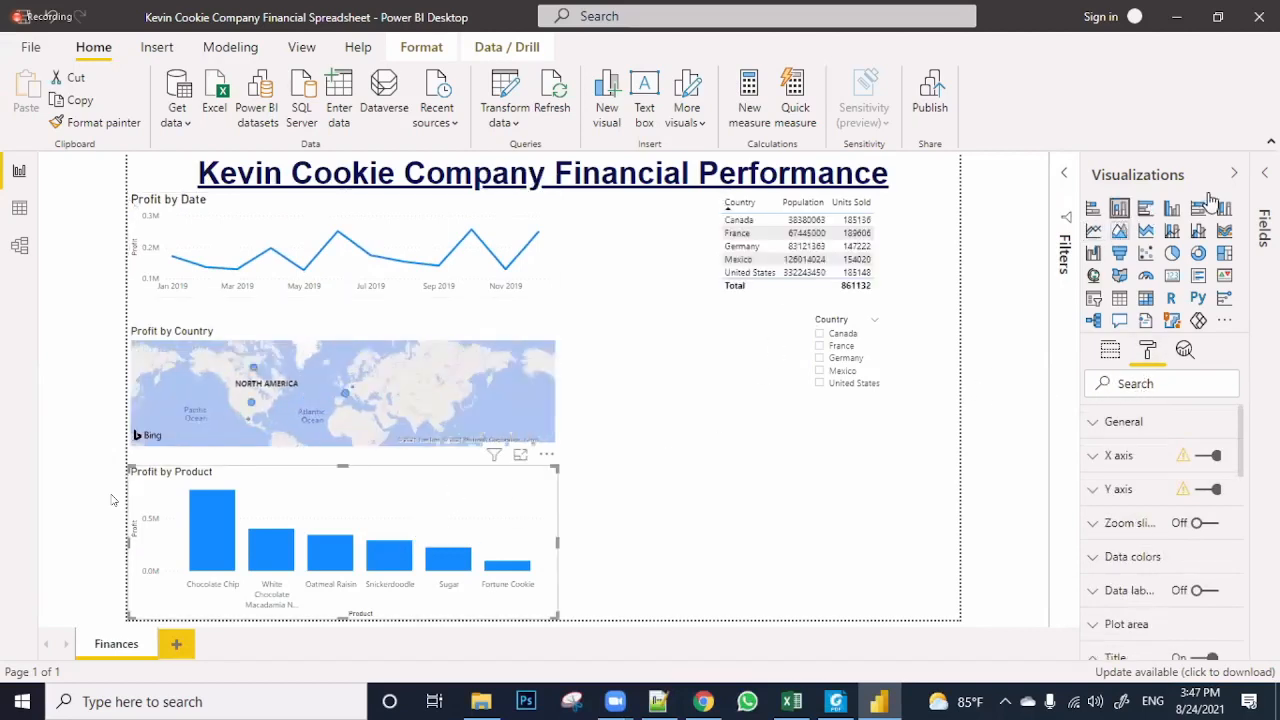
{"action": "left_click", "coordinate": [1234, 174]}
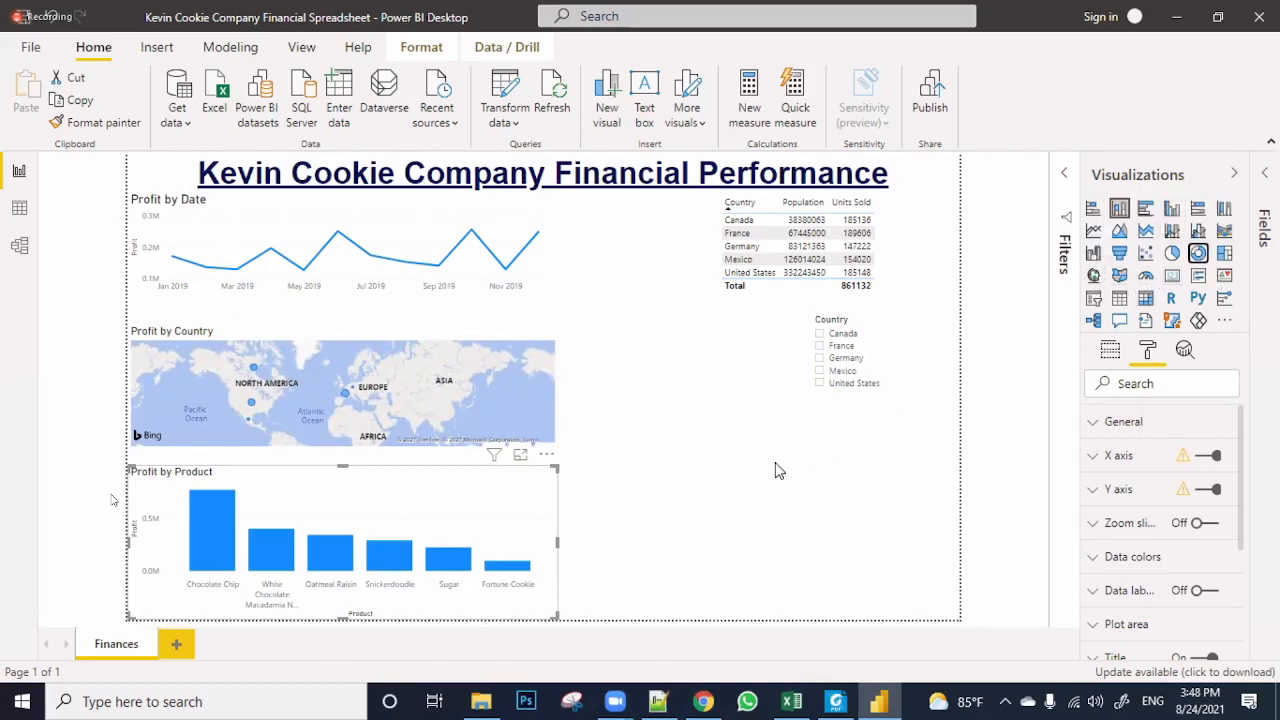
{"action": "left_click", "coordinate": [1198, 253]}
{"action": "left_click", "coordinate": [1265, 190]}
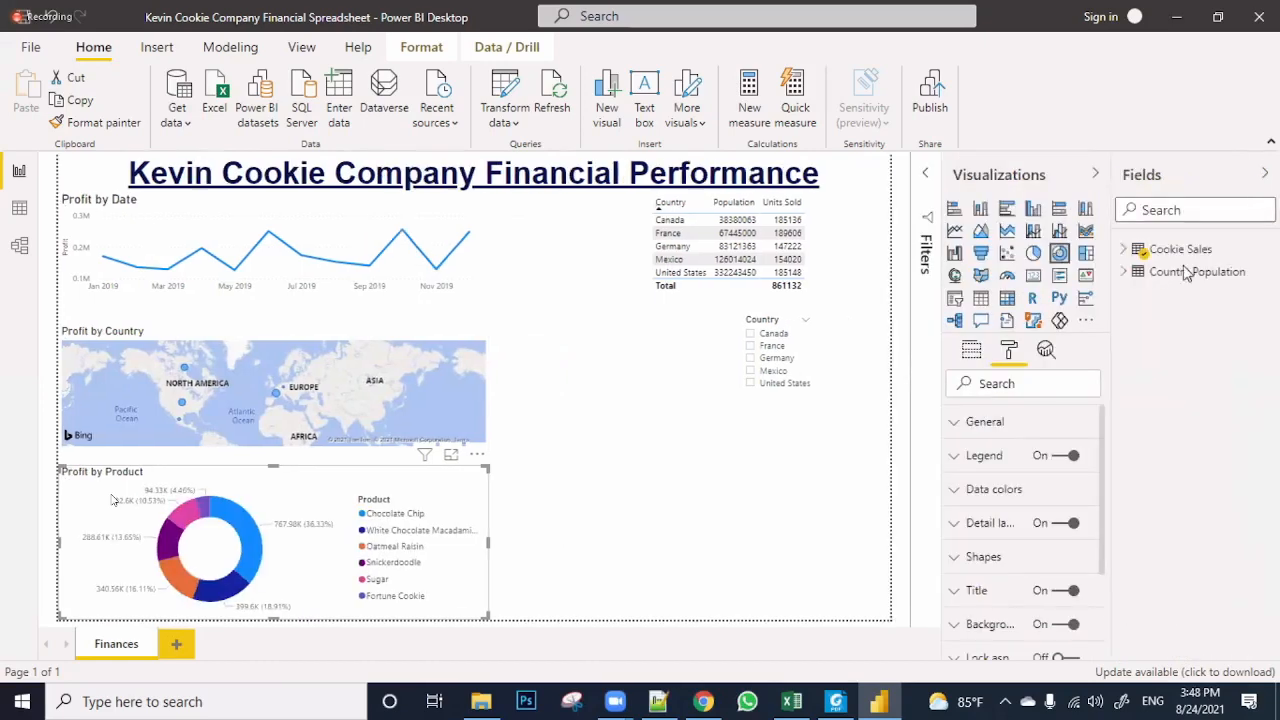
Move the Profit by Product donut chart up directly beneath the map, and convert it back to a stacked column chart
{"action": "left_click_drag", "start_coordinate": [240, 557], "coordinate": [72, 576]}
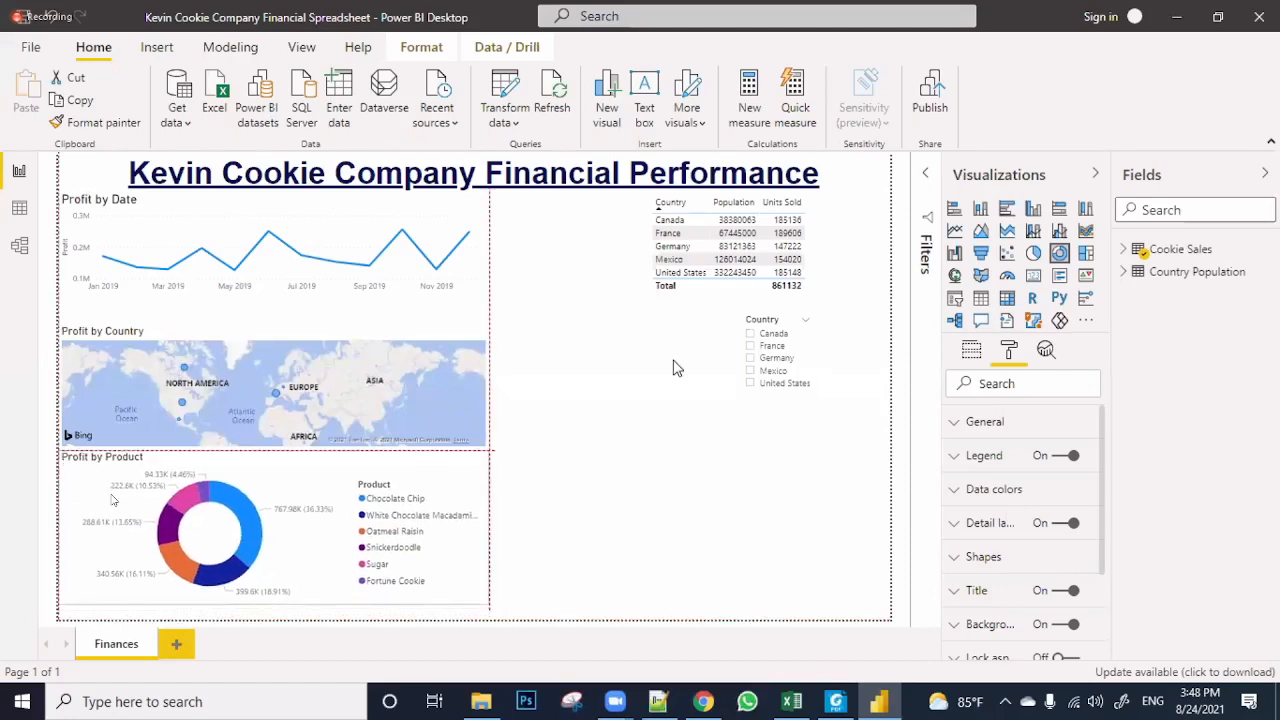
{"action": "left_click", "coordinate": [980, 208]}
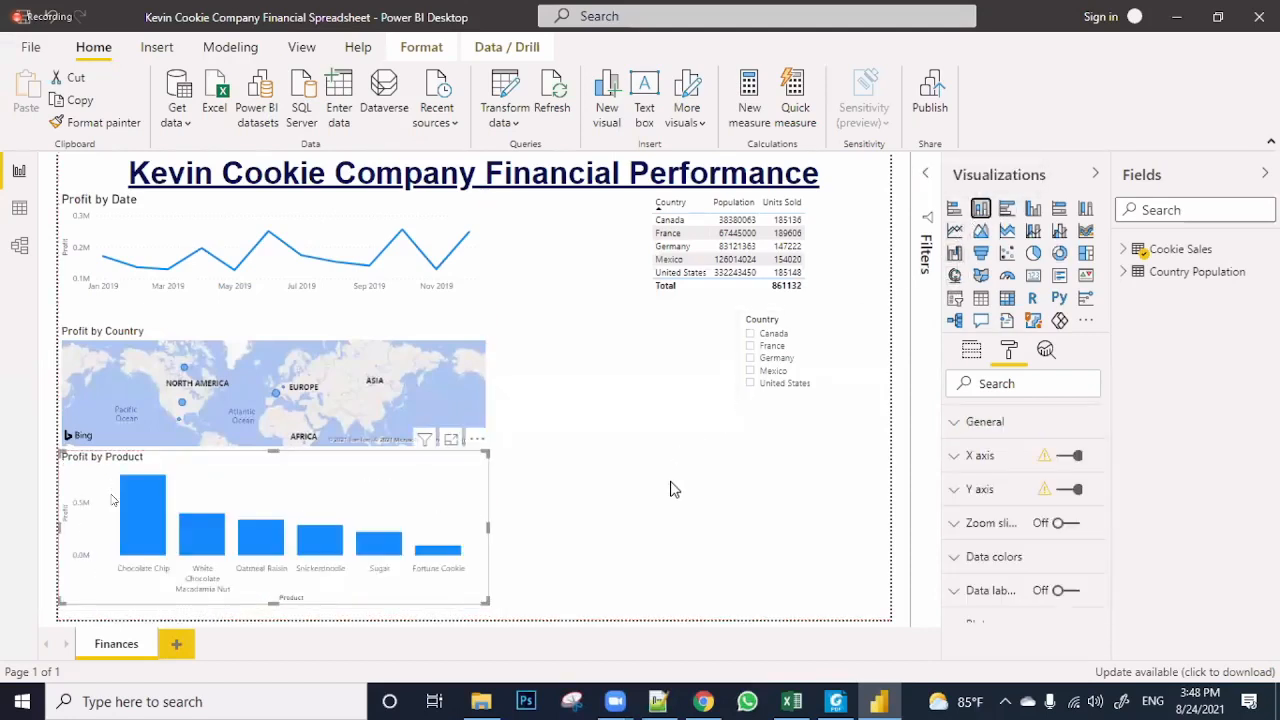
Try a new donut chart beside the Profit by Product chart with Country as legend and Population as details, and delete it
{"action": "left_click", "coordinate": [723, 589]}
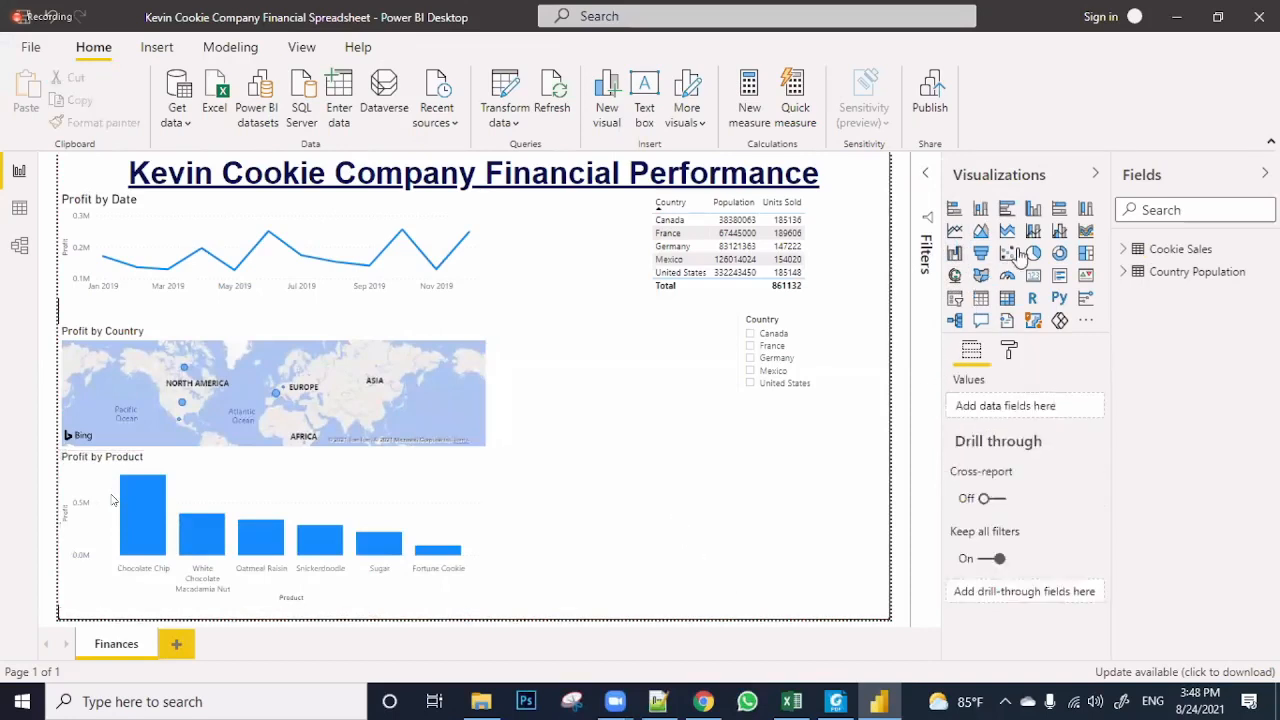
{"action": "left_click", "coordinate": [1058, 256]}
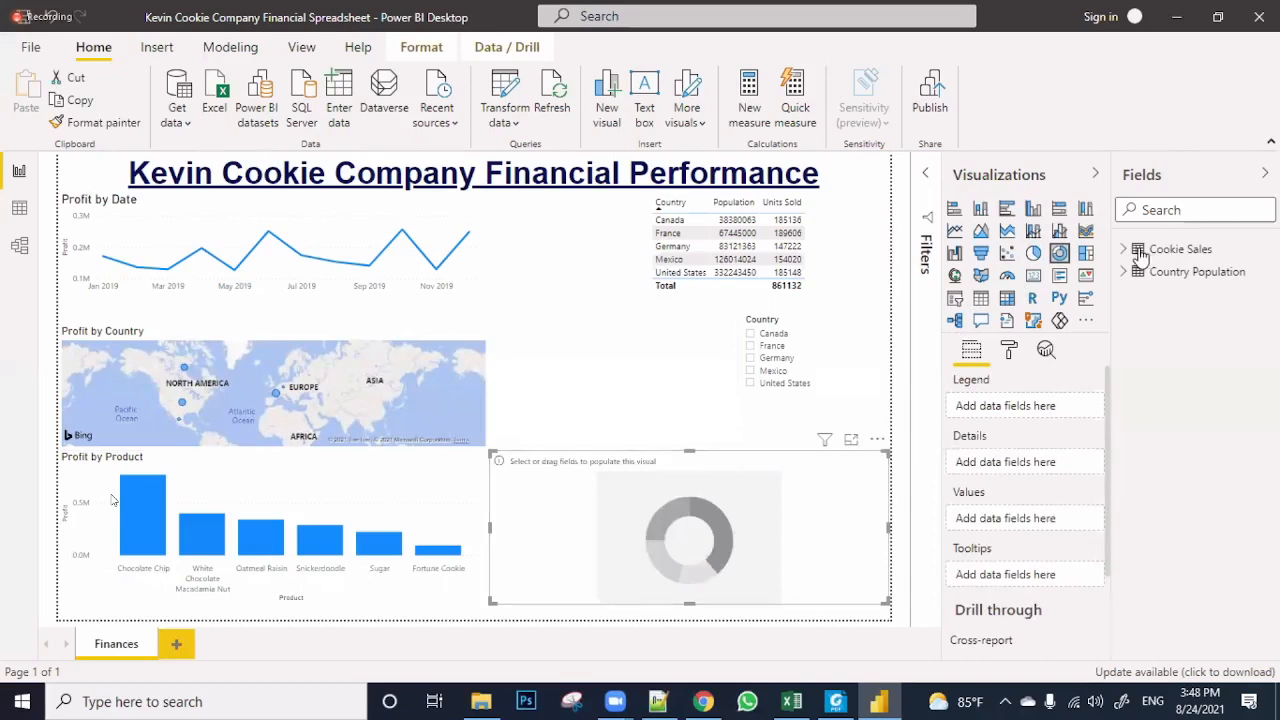
{"action": "left_click", "coordinate": [1190, 271]}
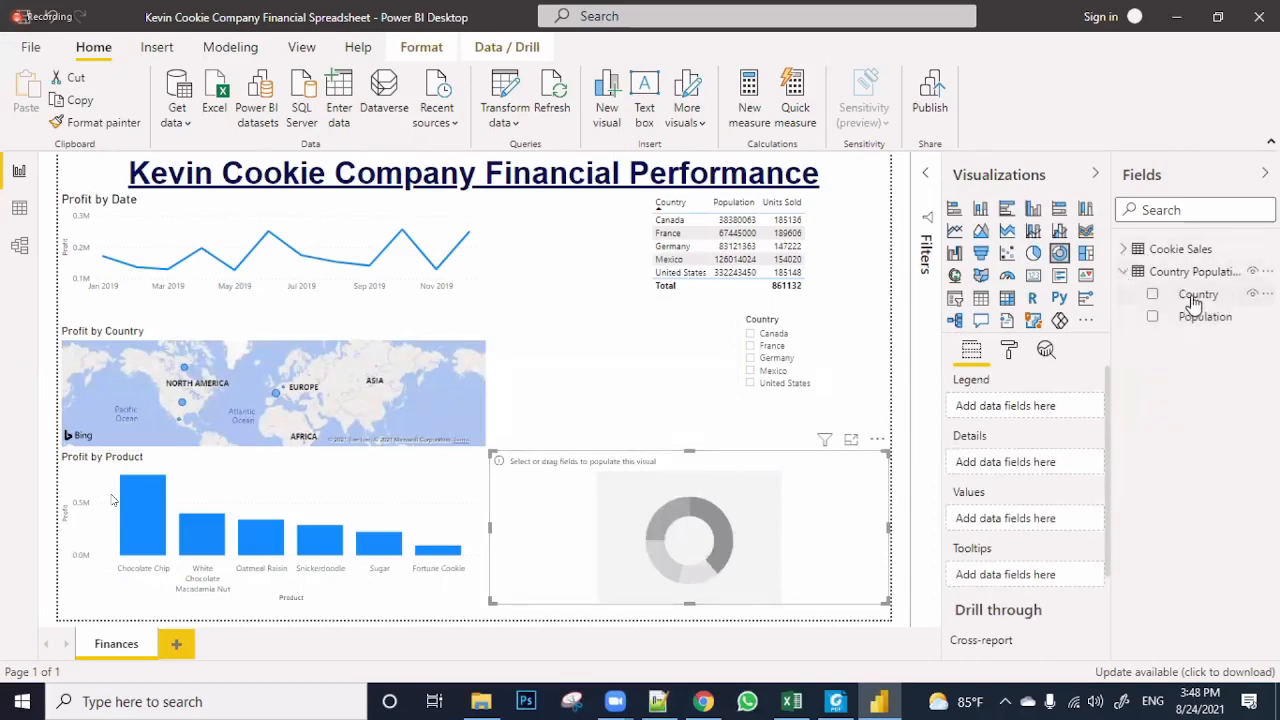
{"action": "left_click_drag", "start_coordinate": [1196, 294], "coordinate": [790, 505]}
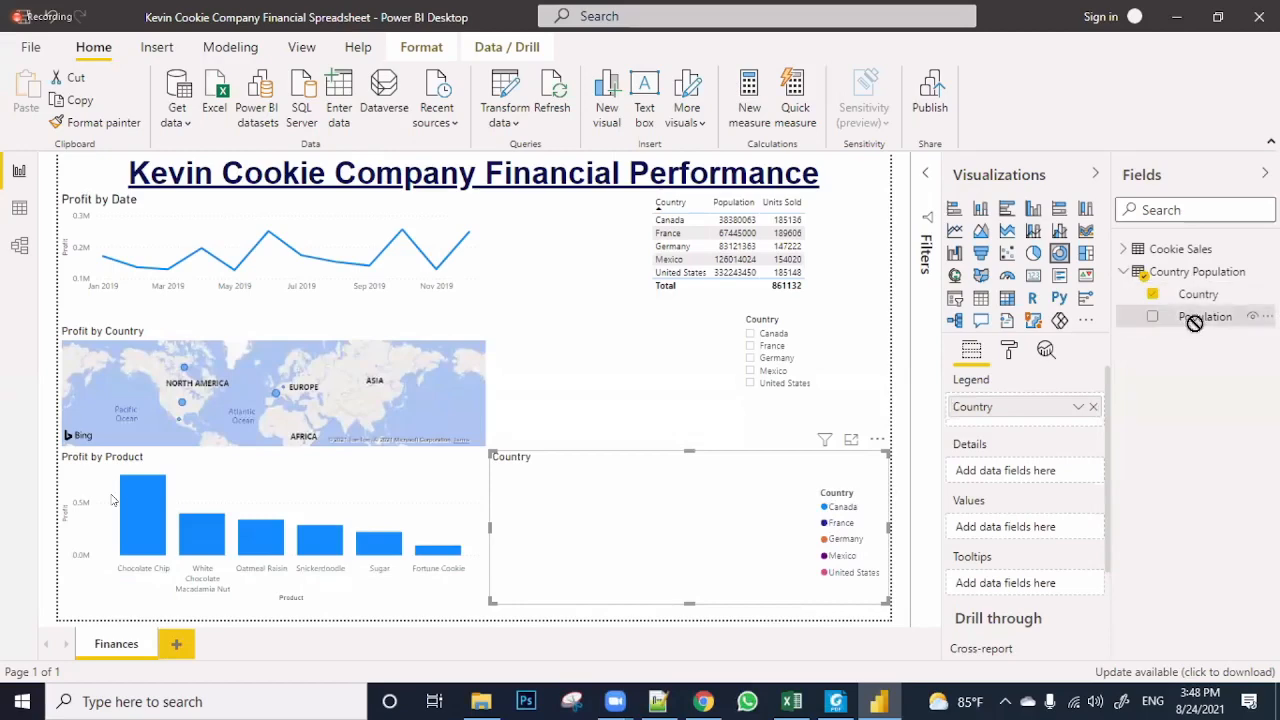
{"action": "left_click_drag", "start_coordinate": [1194, 320], "coordinate": [778, 541]}
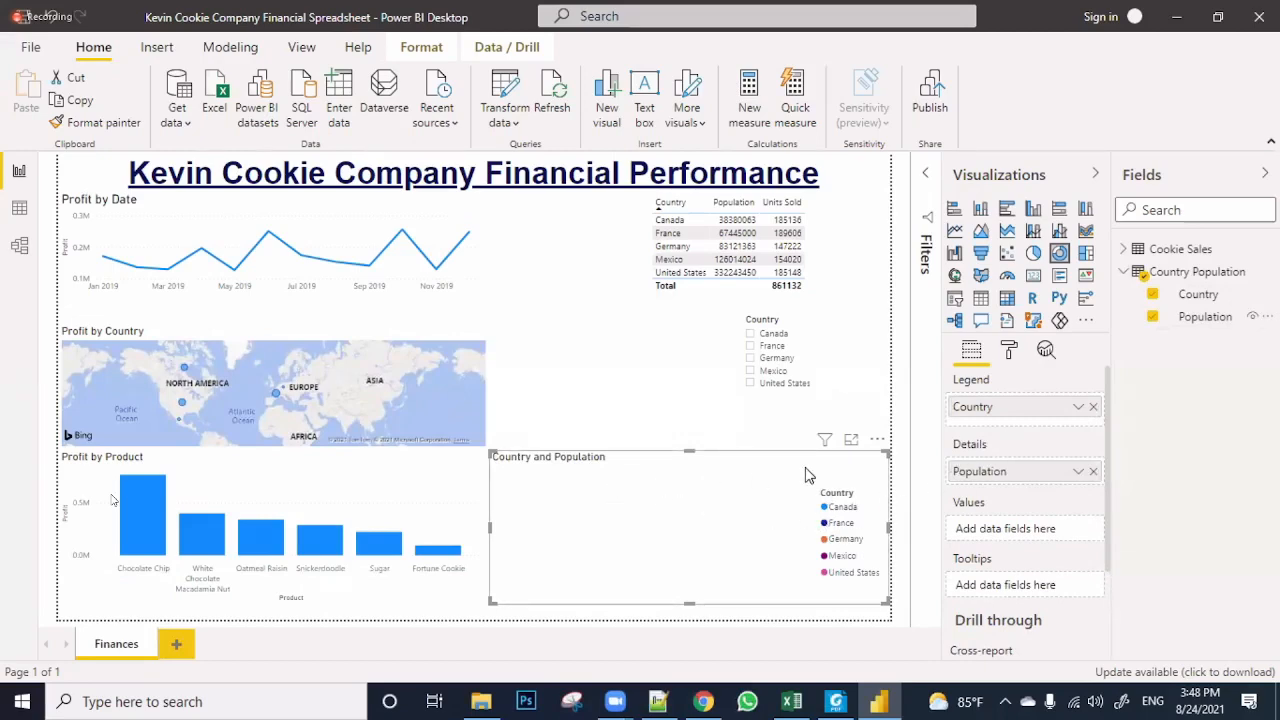
{"action": "left_click", "coordinate": [877, 439]}
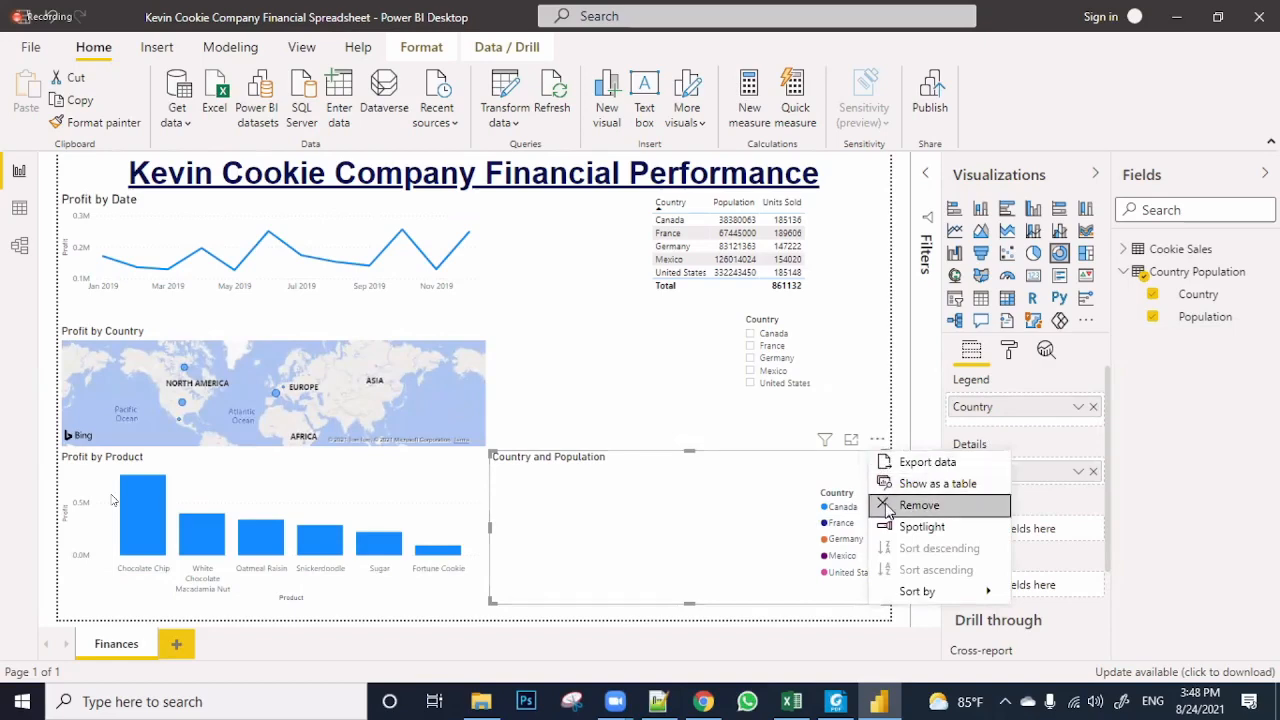
{"action": "key", "text": "Escape"}
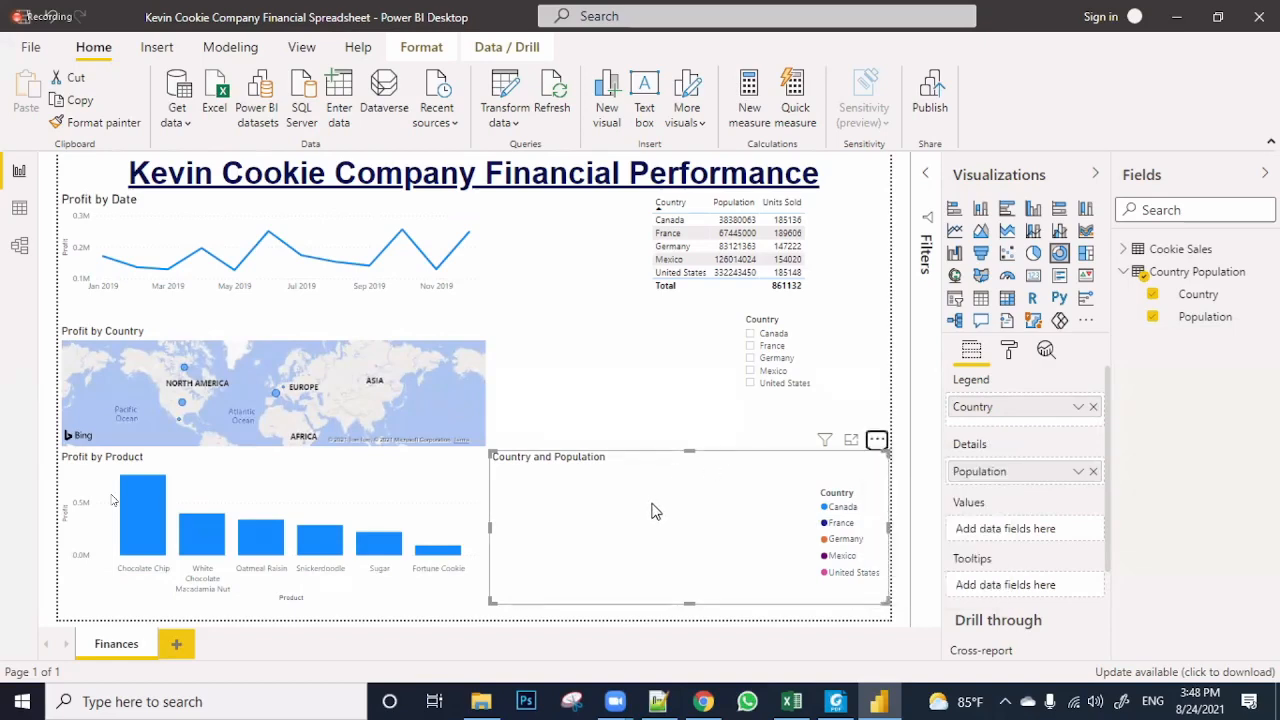
{"action": "key", "text": "Delete"}
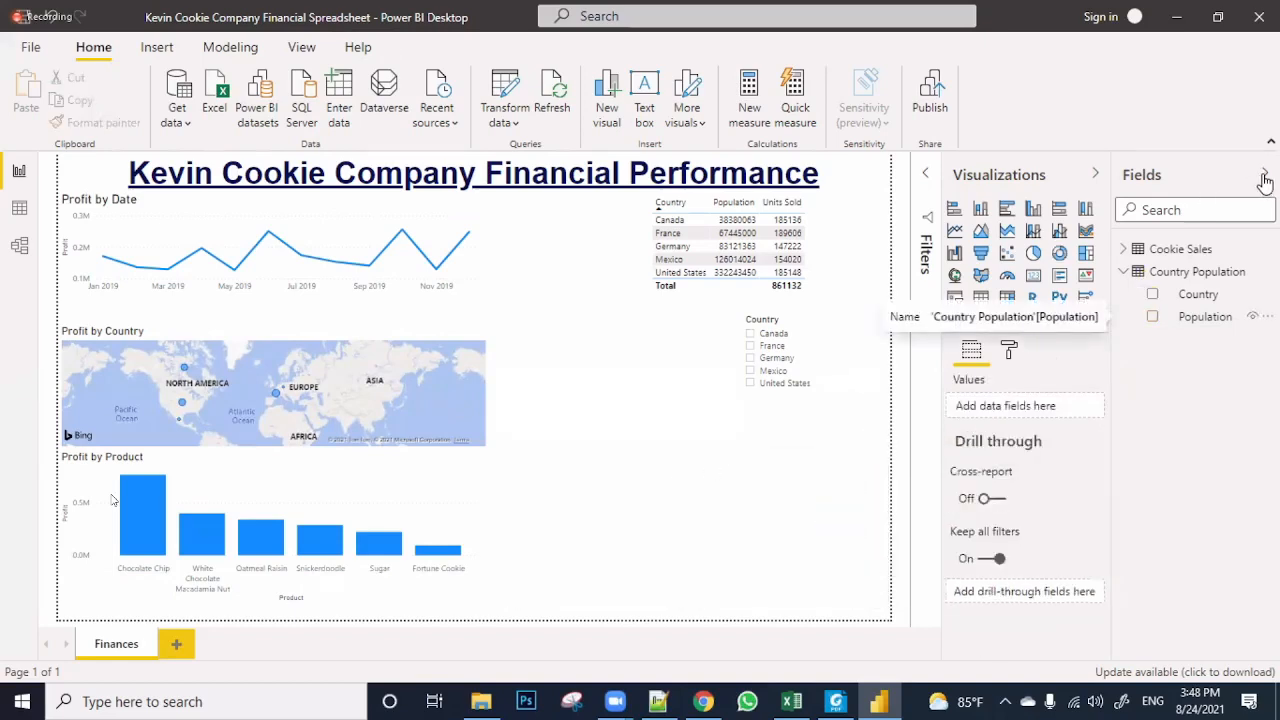
Collapse the Fields and Visualizations panes to give the report page more room
{"action": "left_click", "coordinate": [1259, 175]}
{"action": "left_click", "coordinate": [1232, 172]}
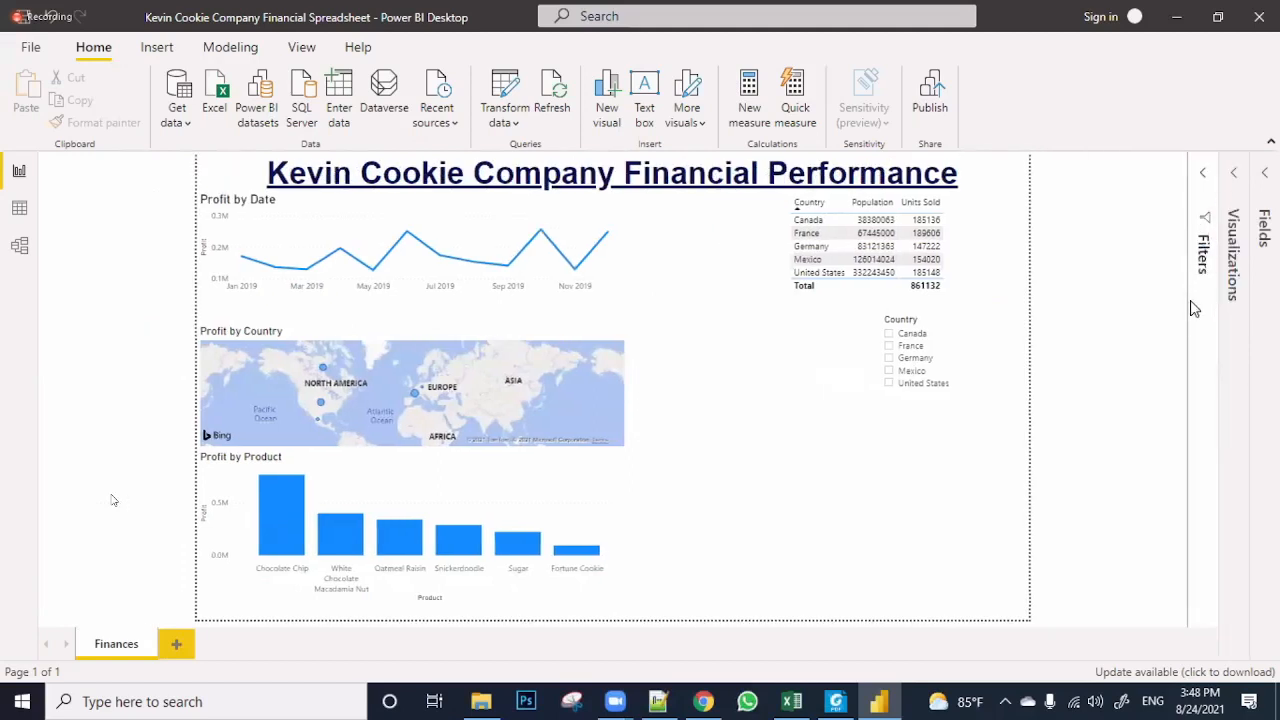